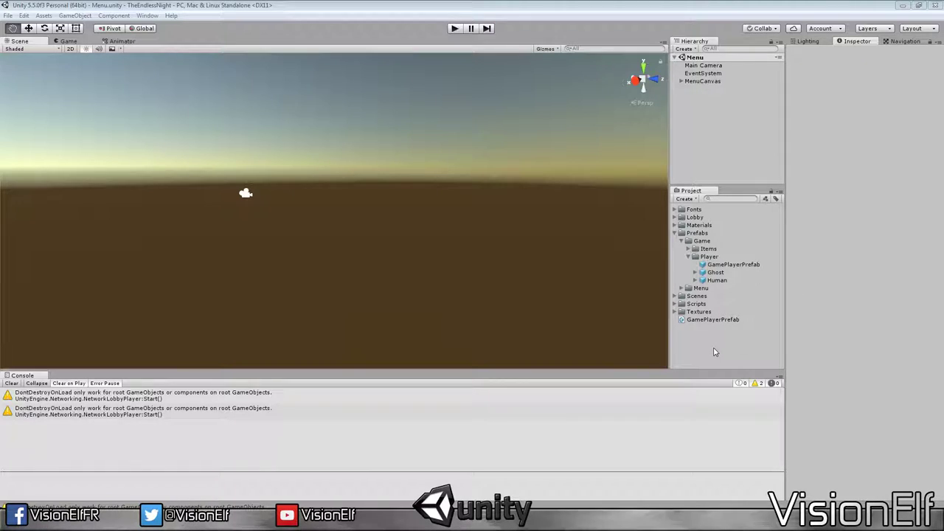
Step: Collapse the Prefabs folders and expand Scripts to reveal the Game scripts folder
click(687, 256)
click(687, 256)
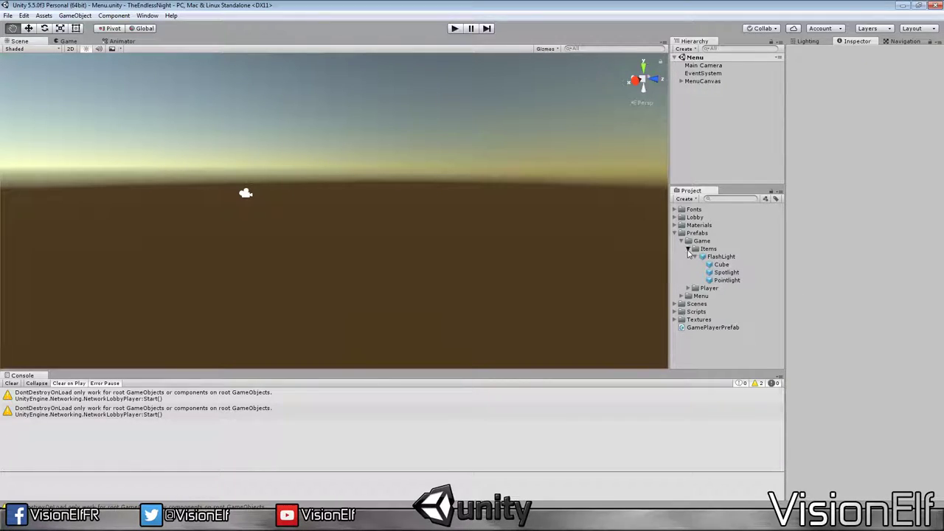
click(688, 257)
click(681, 241)
click(677, 234)
click(674, 233)
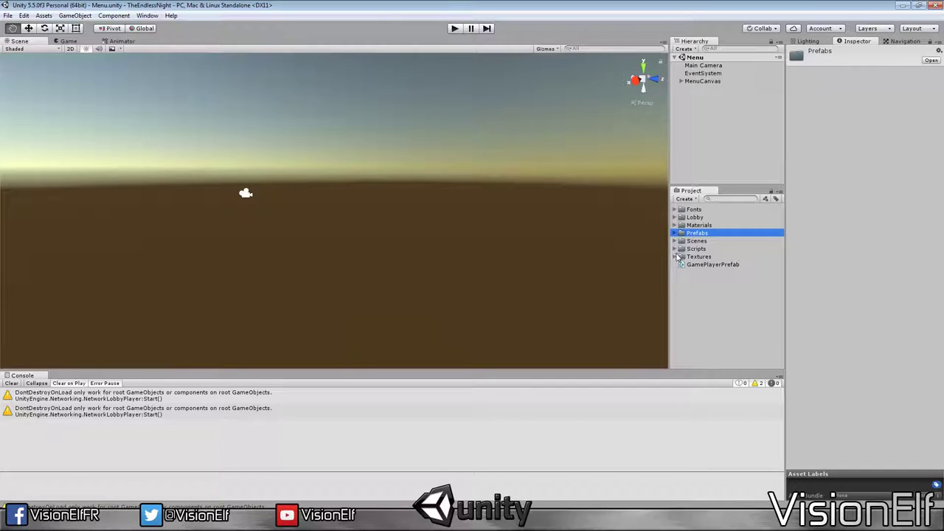
click(675, 248)
click(689, 264)
click(690, 258)
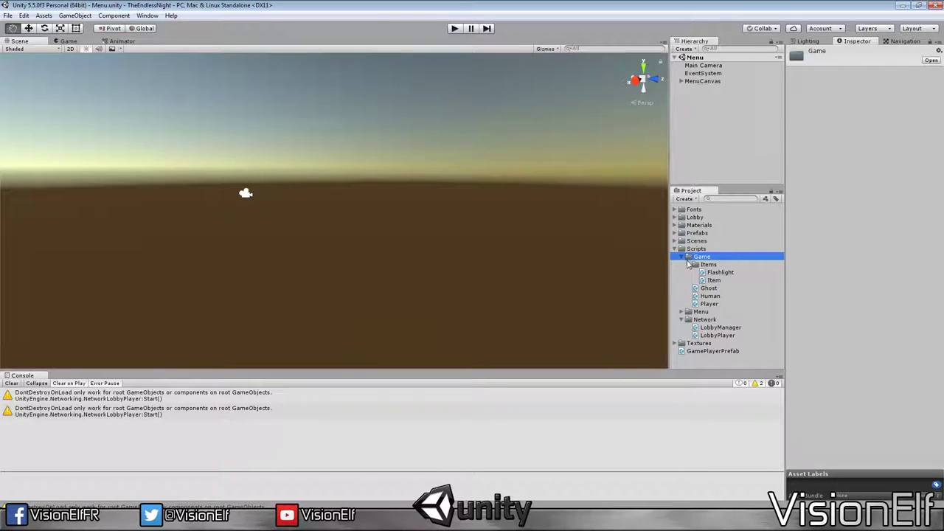
click(688, 264)
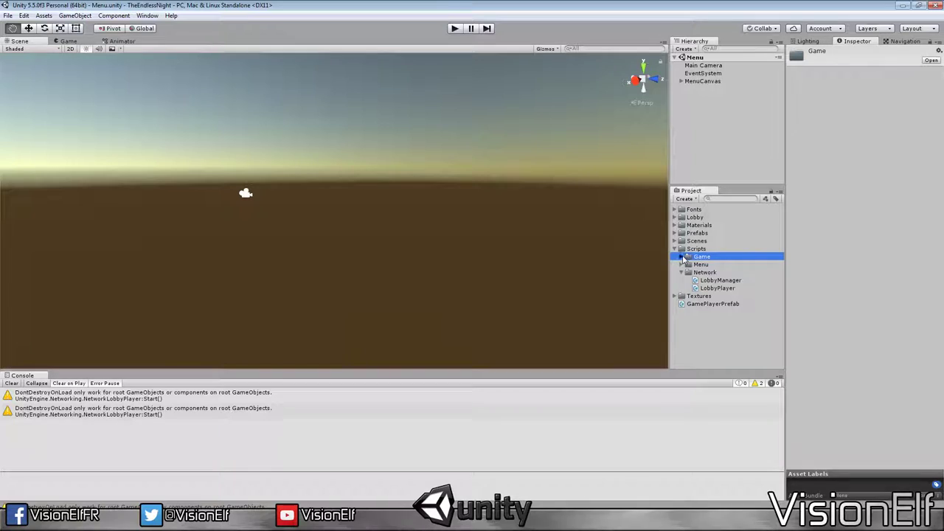
Step: Create a new folder named Level inside Scripts/Game
right_click(701, 258)
mouse_move(808, 263)
click(841, 263)
text(Level)
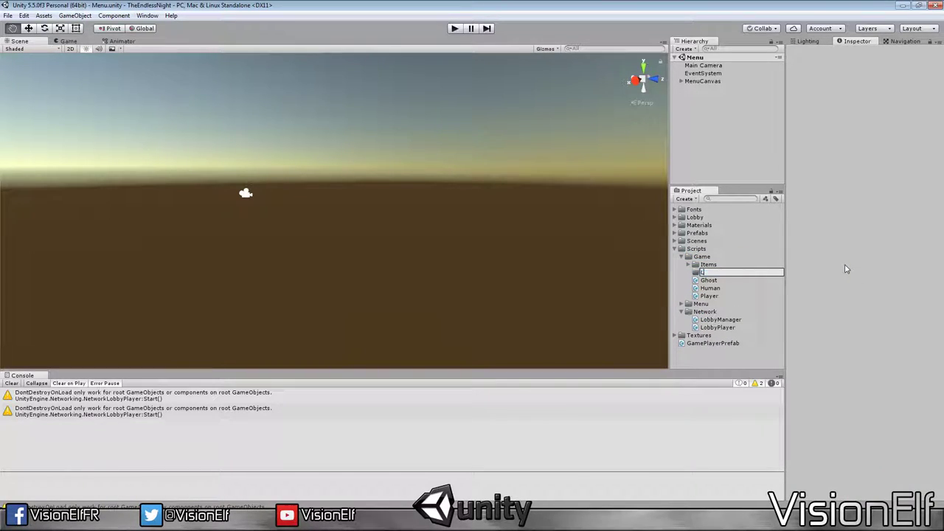
key(Return)
Step: Create a C# script in Level named RoomLight, then rename it to RoomSwitch
right_click(742, 275)
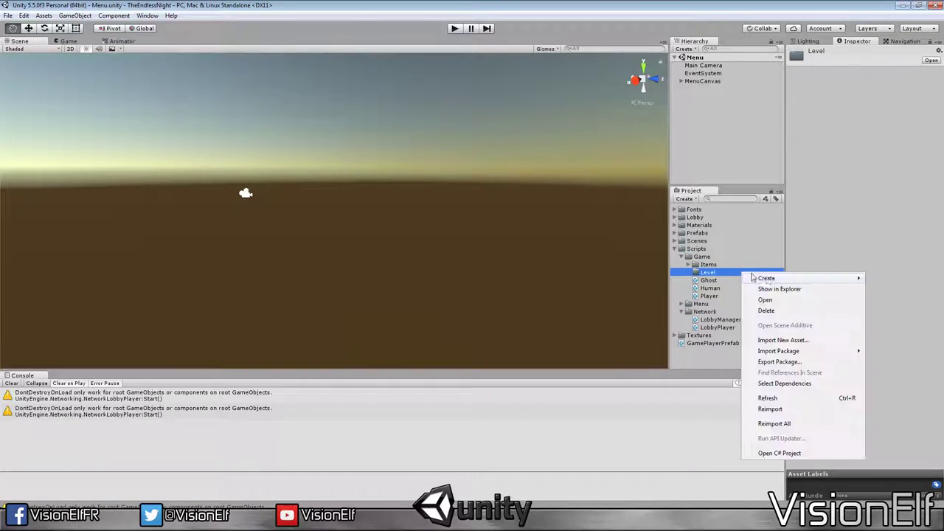
mouse_move(769, 279)
click(672, 32)
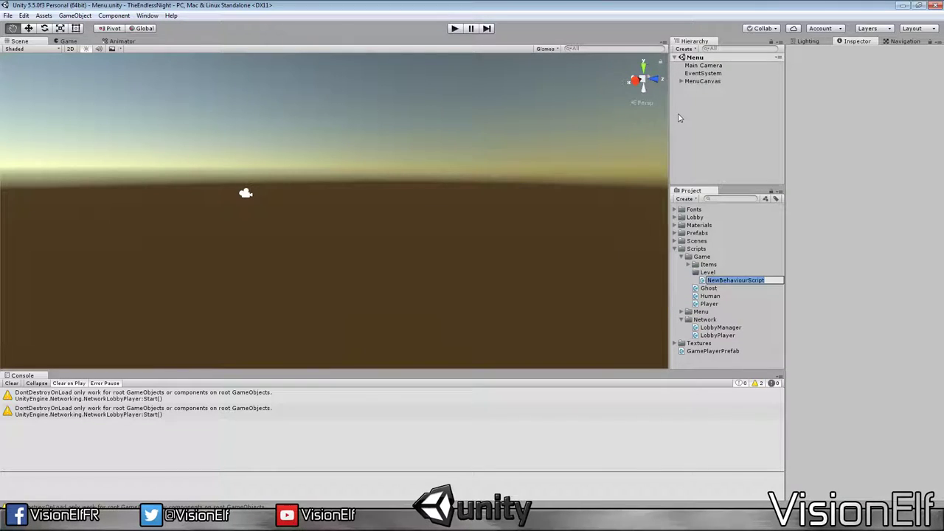
text(RoomLight)
key(Return)
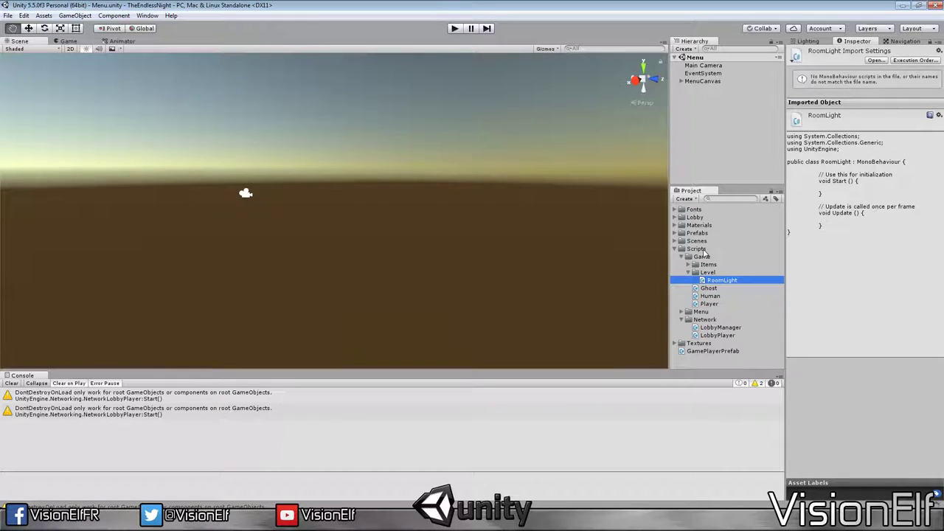
click(723, 281)
key(BackSpace)
key(BackSpace)
key(BackSpace)
text(Switch)
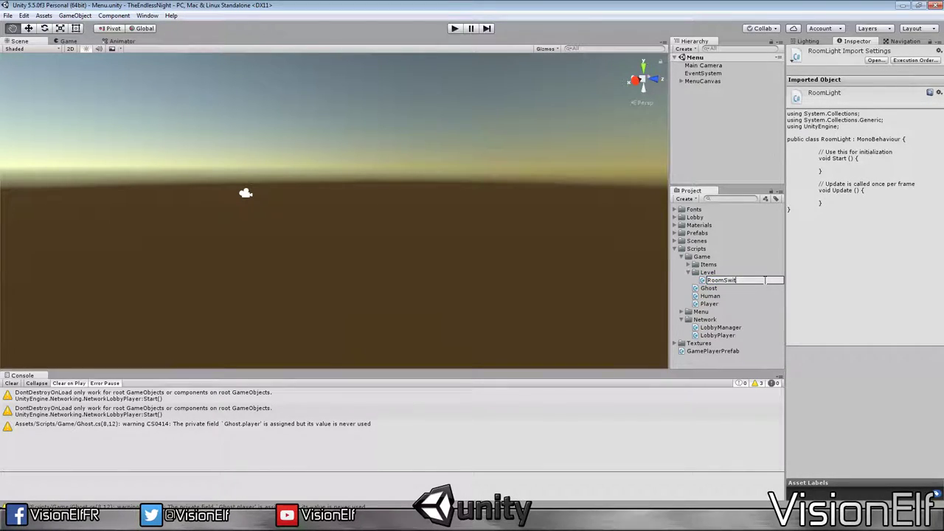
key(Return)
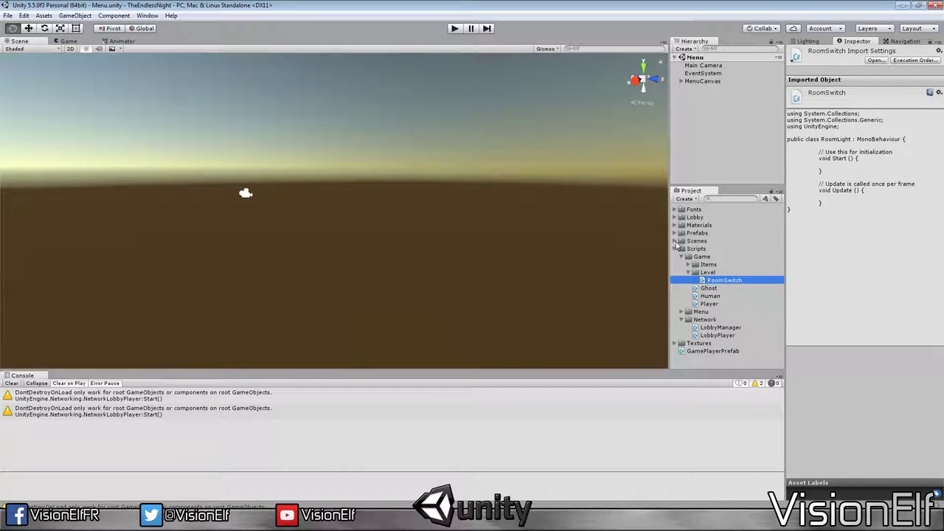
Step: Open the Game scene from the Scenes folder and fly the view toward the room's doorway
click(675, 241)
double_click(701, 256)
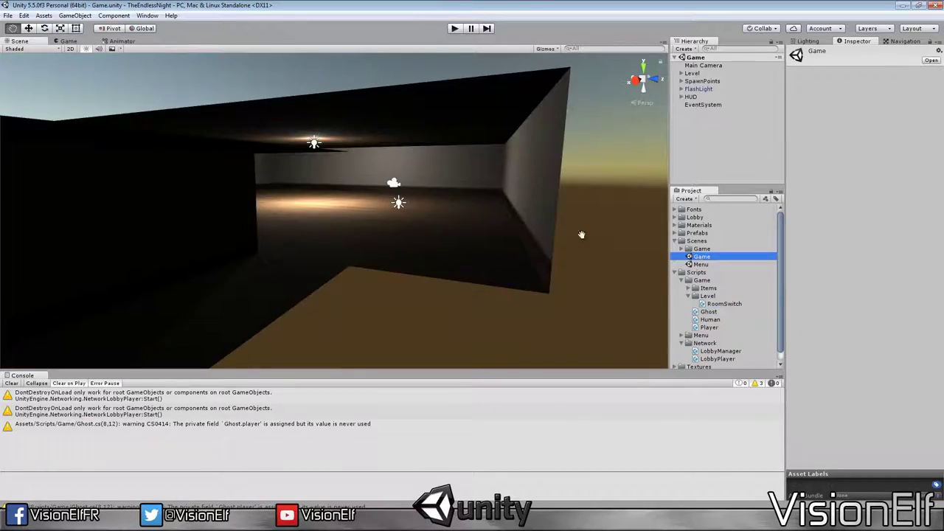
right_drag(436, 214, 371, 256)
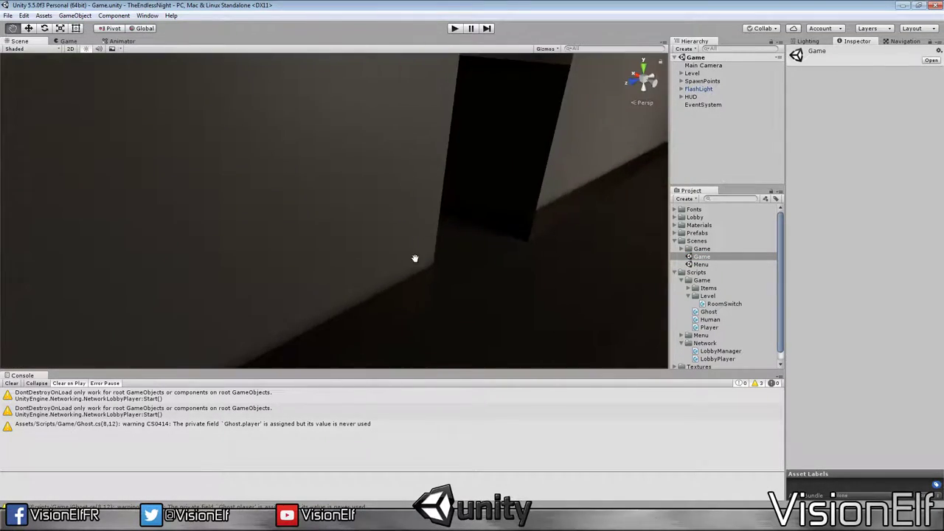
mouse_move(371, 256)
right_down()
mouse_move(334, 262)
mouse_move(474, 242)
mouse_move(502, 248)
mouse_move(413, 246)
mouse_move(608, 255)
mouse_move(435, 234)
mouse_move(402, 189)
right_up()
Step: Create an empty object named Switch in the Hierarchy
right_click(704, 143)
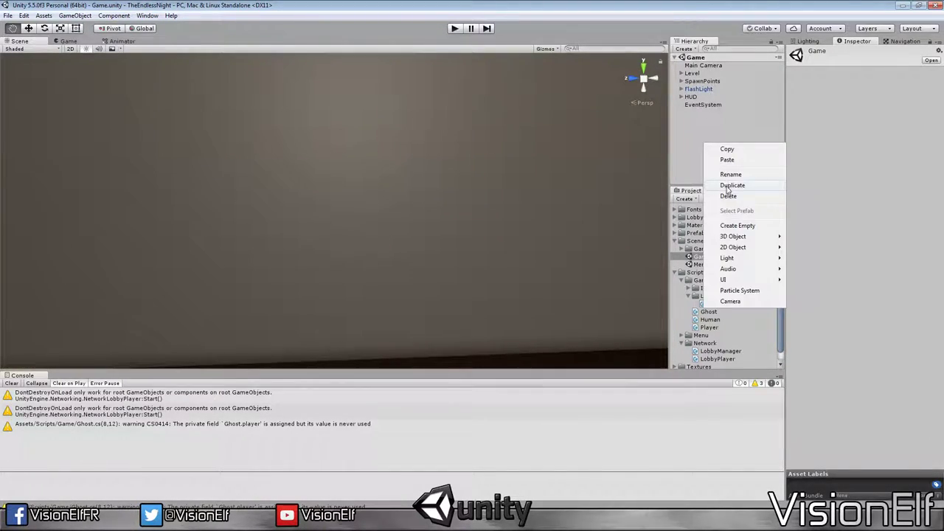
click(736, 222)
text(Switch)
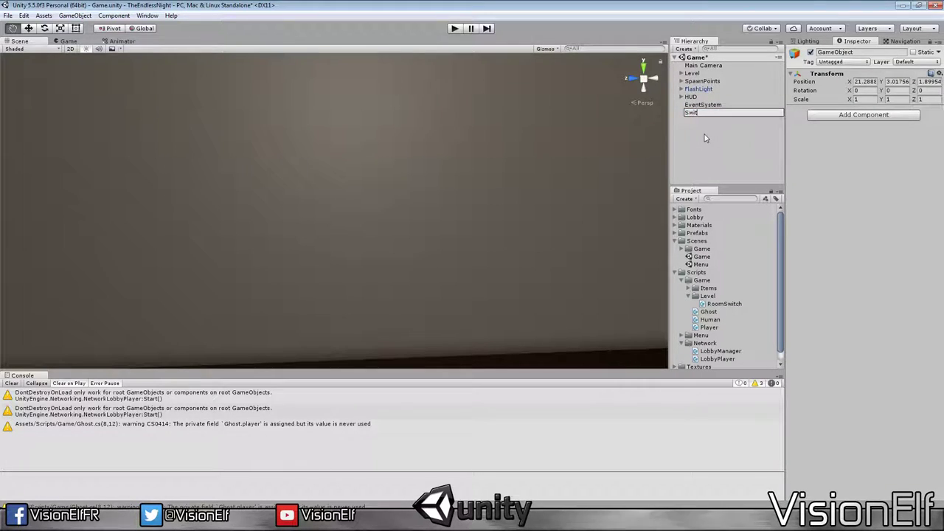
key(Return)
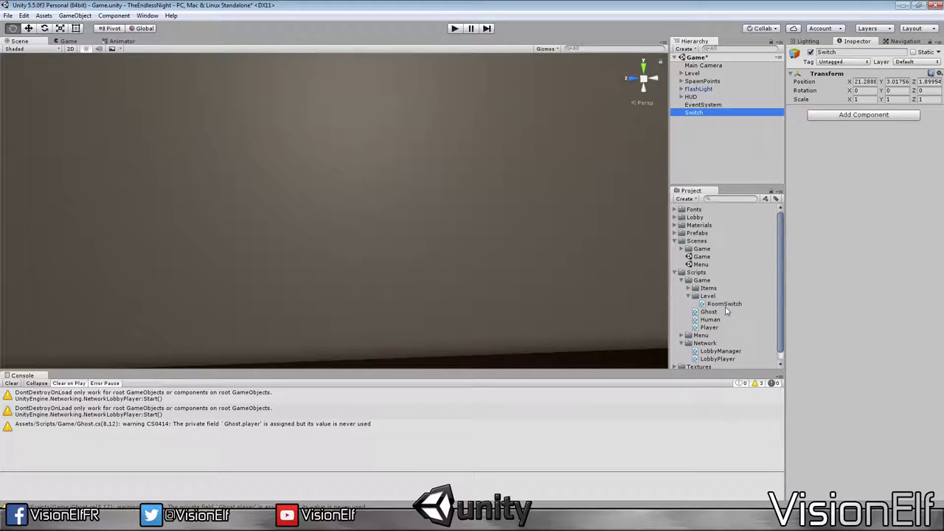
Step: After the can't-add-script error, rename the class RoomLight to RoomSwitch in the script and save
drag(725, 304, 837, 236)
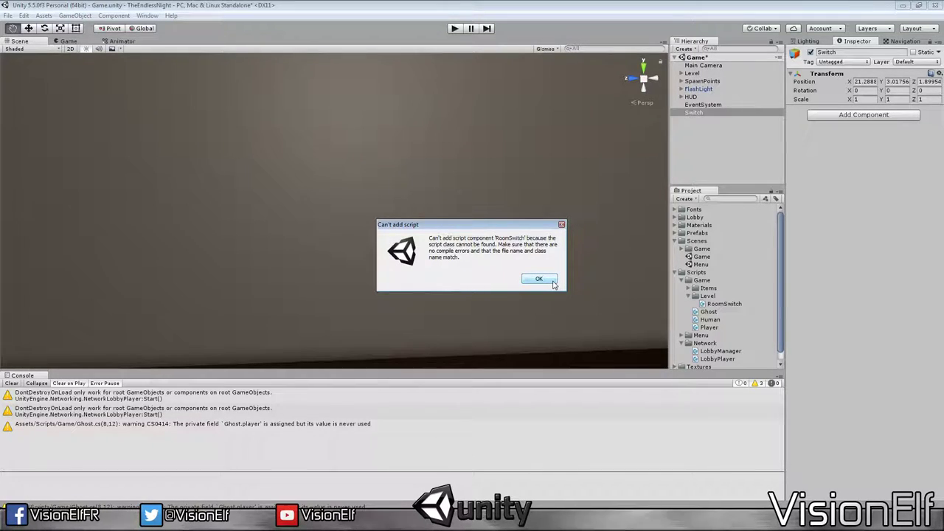
click(539, 279)
click(722, 305)
double_click(722, 305)
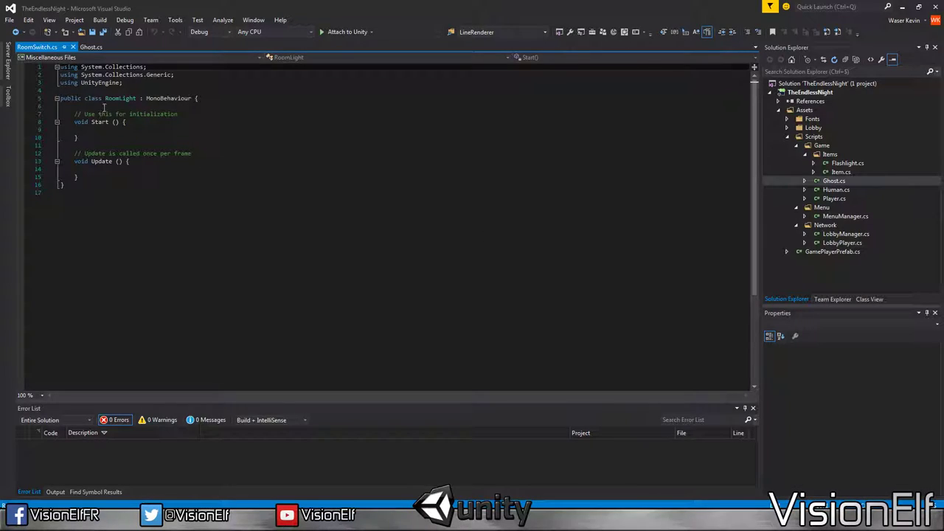
double_click(118, 98)
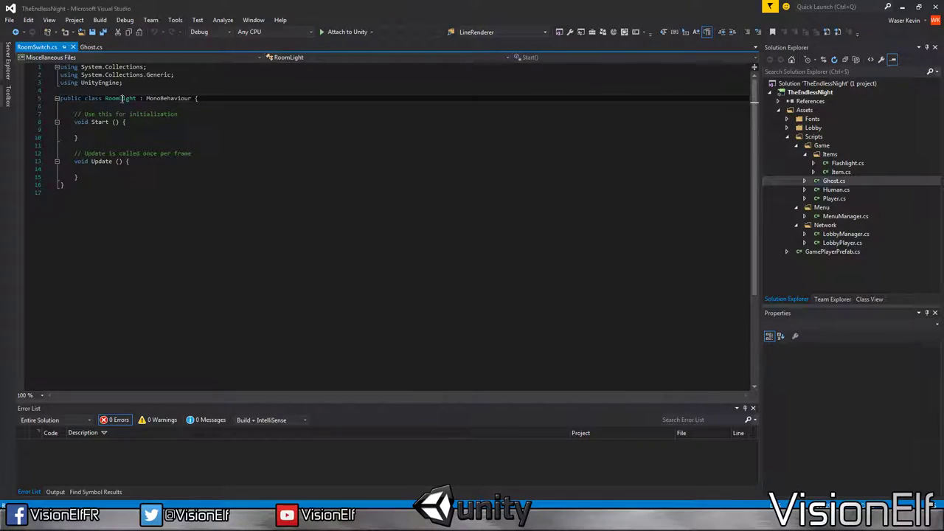
text(RoomSwitch)
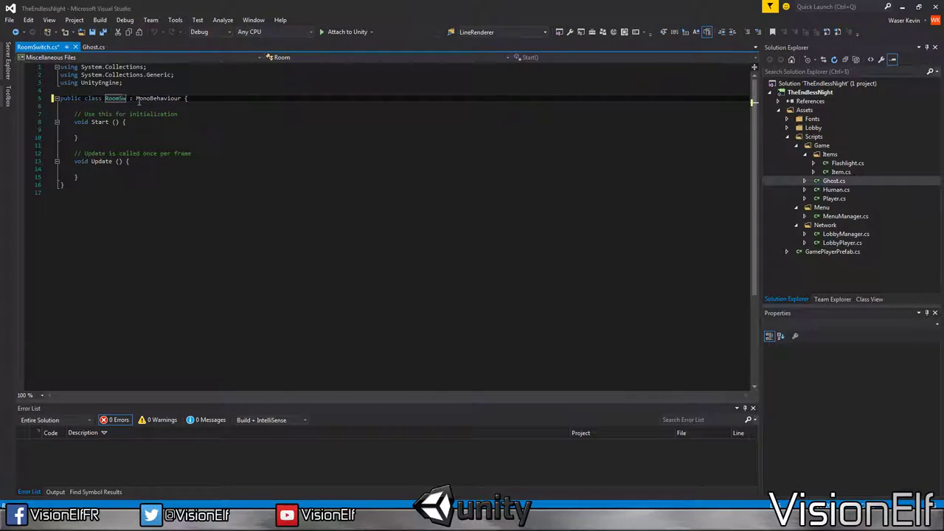
key(ctrl+s)
key(alt+Tab)
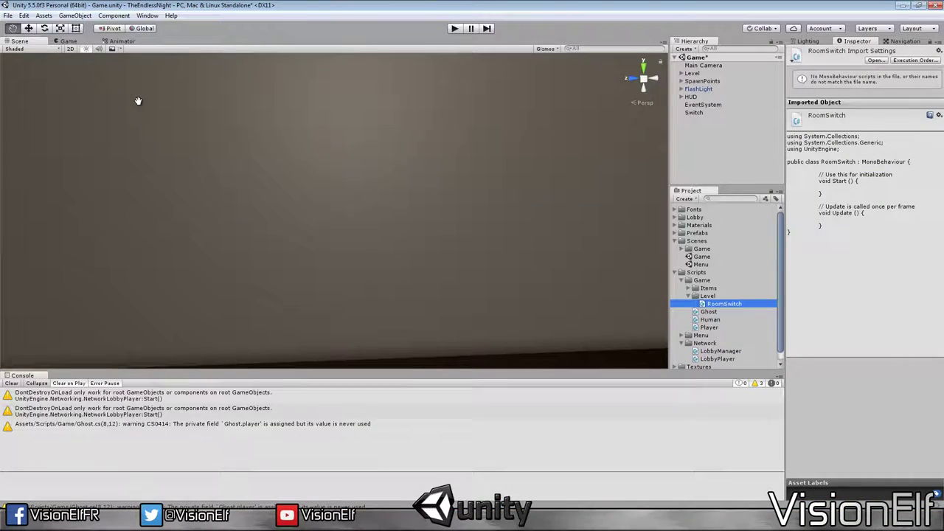
Step: With Switch selected, save the Game scene with Ctrl+S
click(688, 113)
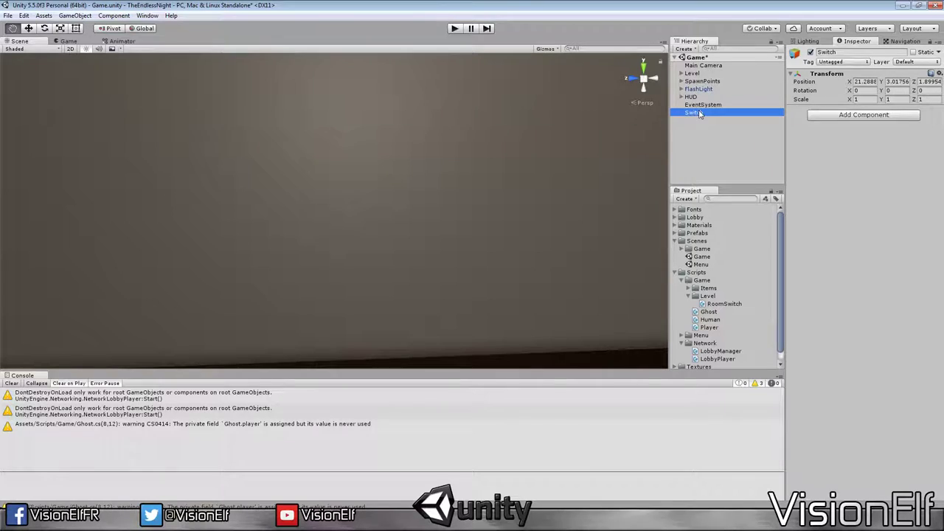
click(704, 121)
click(710, 115)
key(ctrl+s)
Step: Open and close the Switch object's context menu, leaving Switch deselected
click(735, 153)
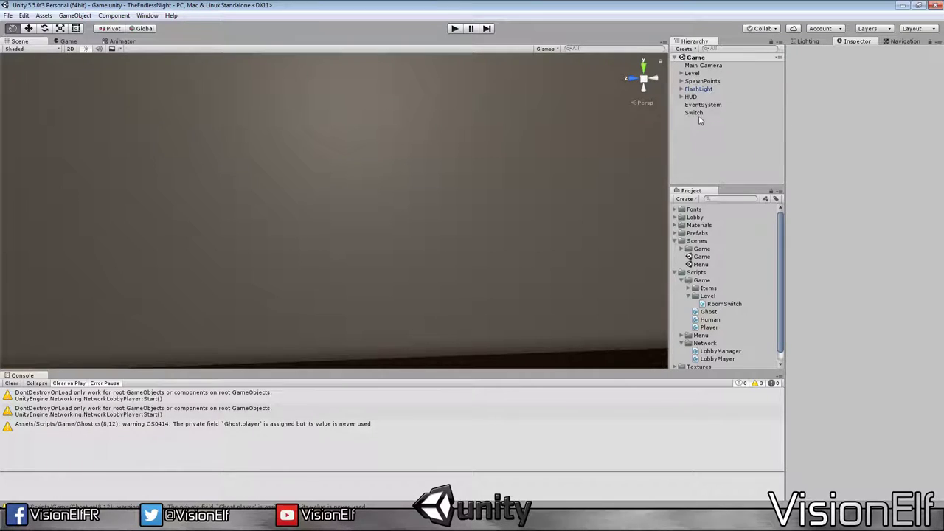
click(697, 113)
right_click(697, 113)
click(697, 116)
right_click(698, 115)
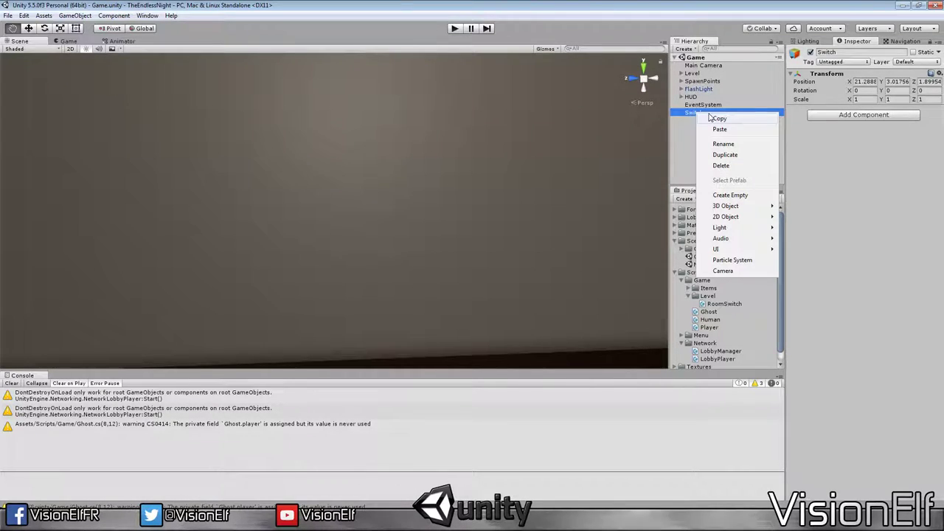
click(685, 140)
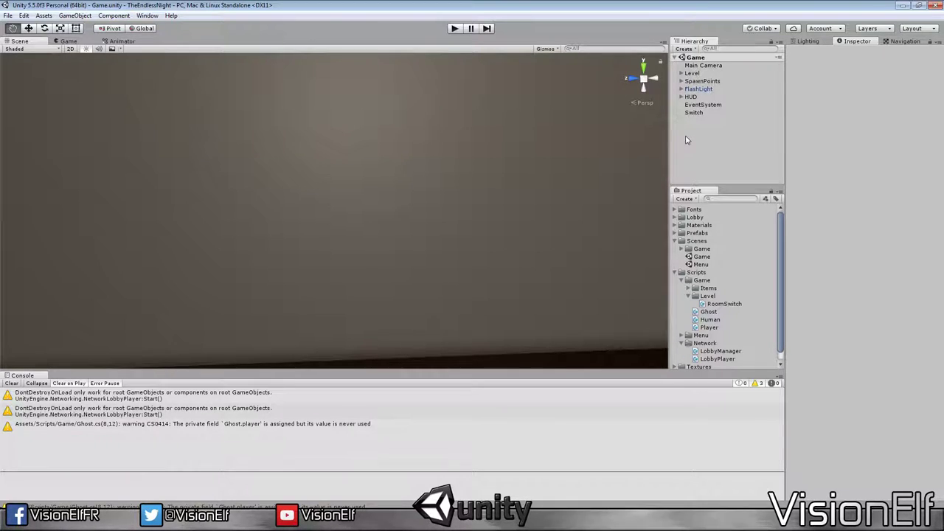
click(13, 17)
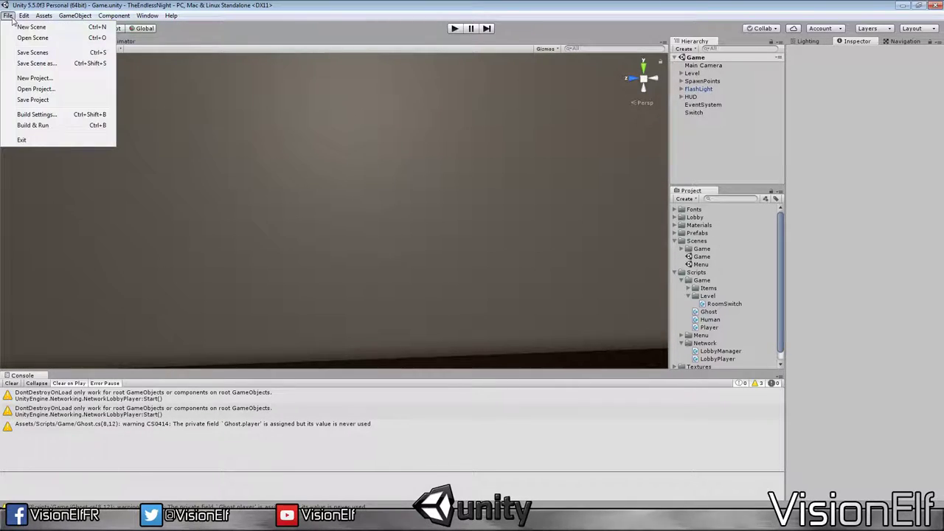
click(135, 9)
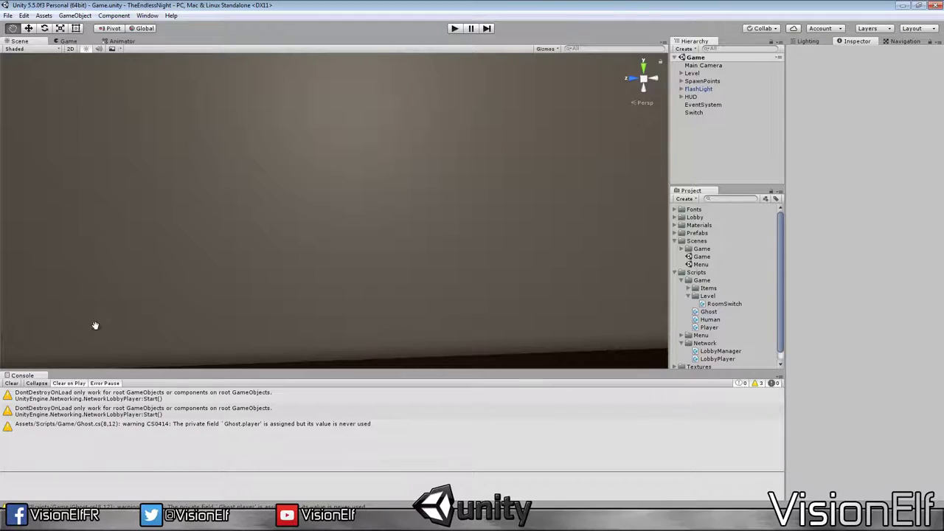
mouse_move(267, 305)
right_down()
mouse_move(281, 310)
mouse_move(275, 323)
right_up()
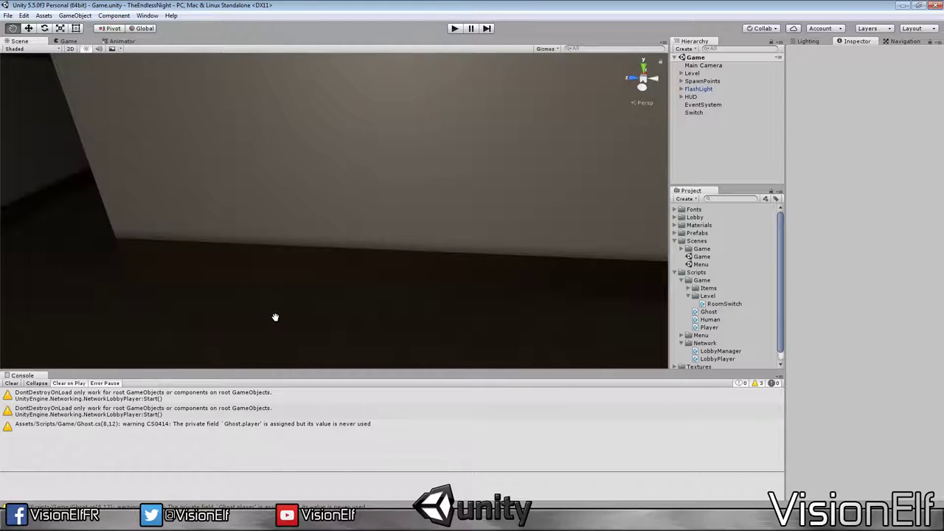
right_drag(275, 318, 285, 305)
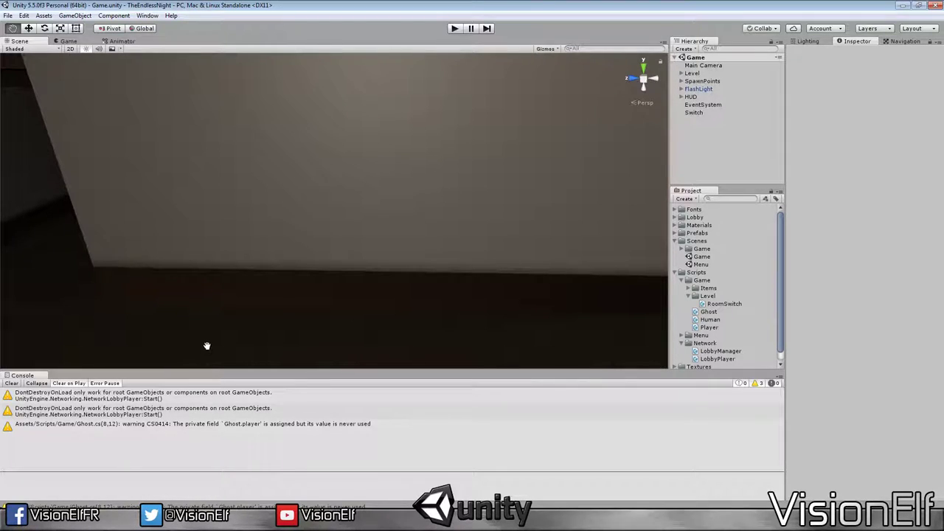
mouse_move(208, 341)
mouse_down()
mouse_move(196, 304)
mouse_move(202, 307)
mouse_up()
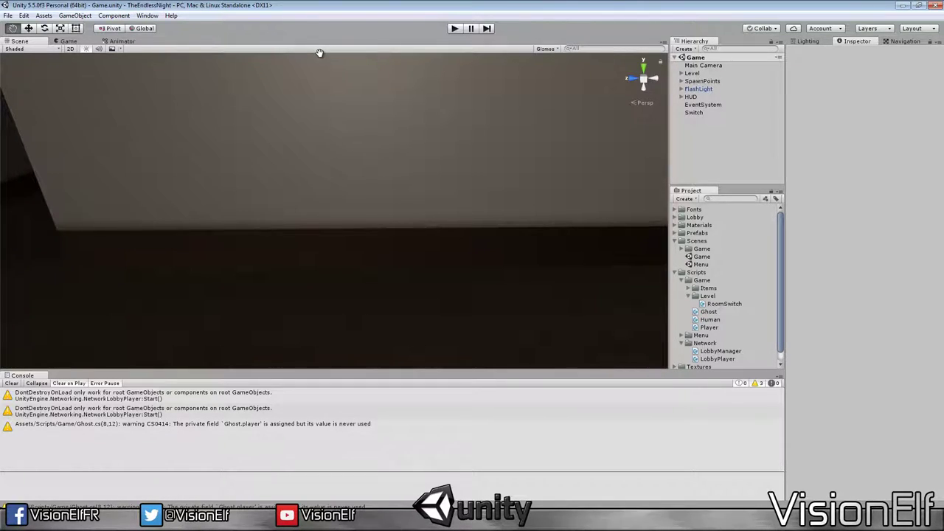
Step: Add a 3D cube as a child of the Switch object
click(697, 114)
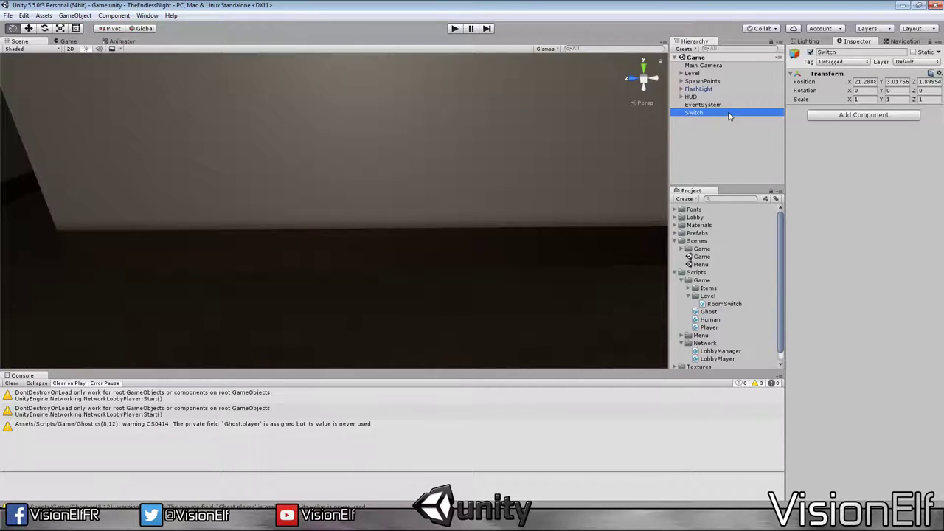
right_click(729, 114)
mouse_move(787, 210)
click(831, 209)
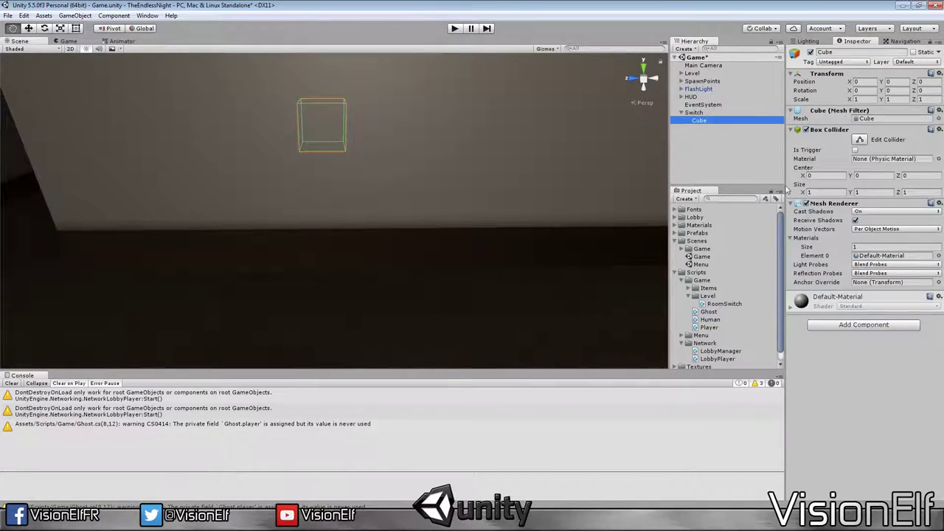
Step: Move the Switch object along X to 19.238
mouse_move(424, 120)
middle_down()
mouse_move(478, 239)
mouse_move(517, 162)
middle_up()
click(728, 115)
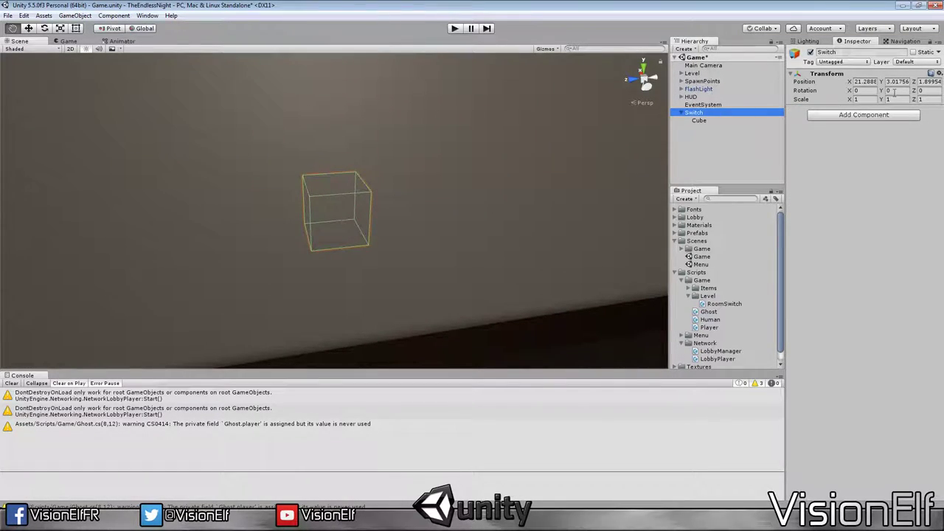
click(29, 30)
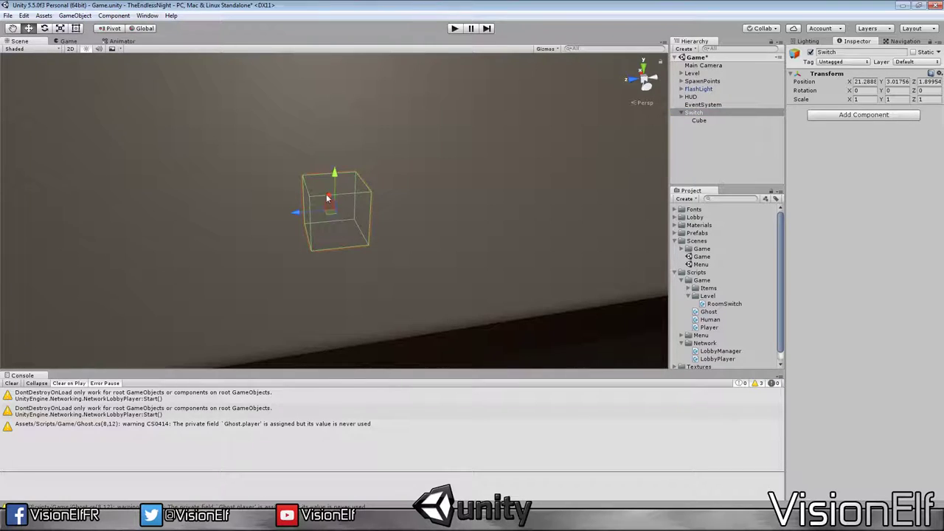
drag(330, 213, 343, 241)
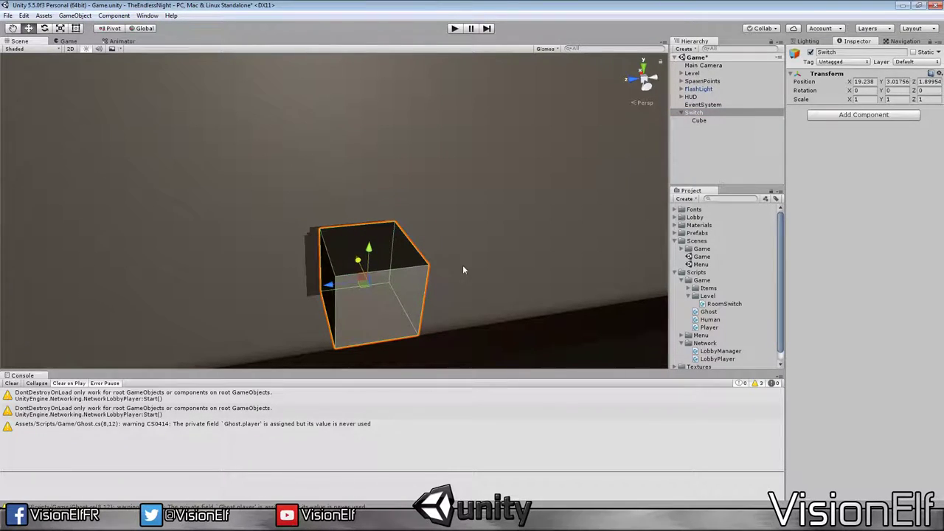
alt+drag(463, 265, 423, 193)
Step: Flatten the cube into a panel with scale 0.5, 0.5, 0.02
click(698, 121)
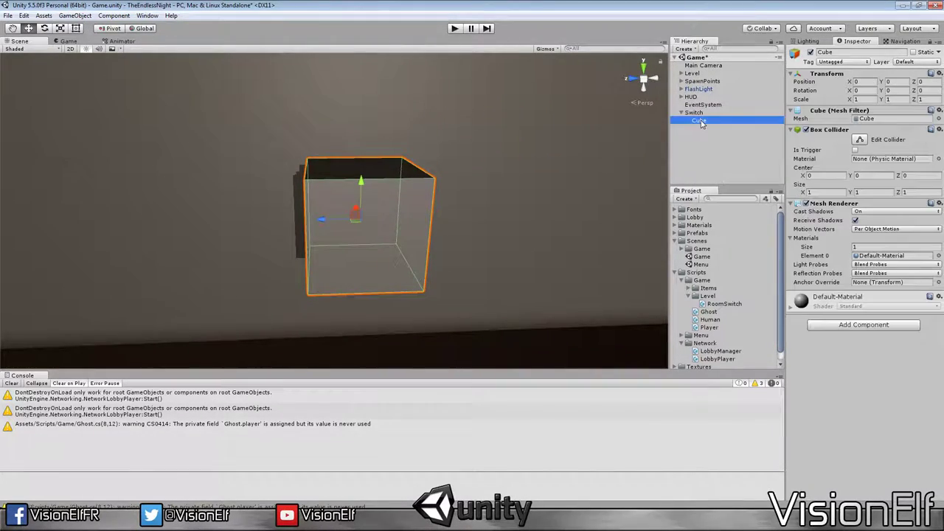
click(876, 101)
text(.5)
key(Tab)
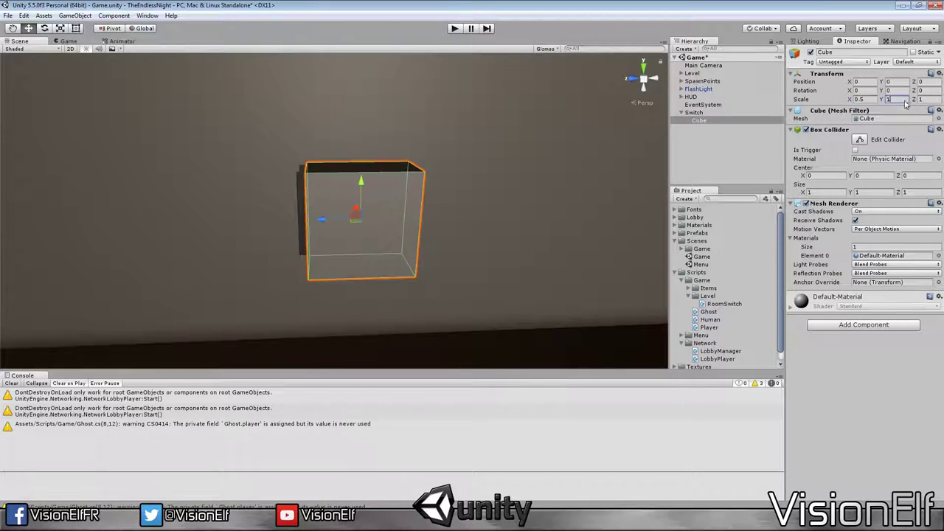
text(.5)
key(Tab)
text(.5)
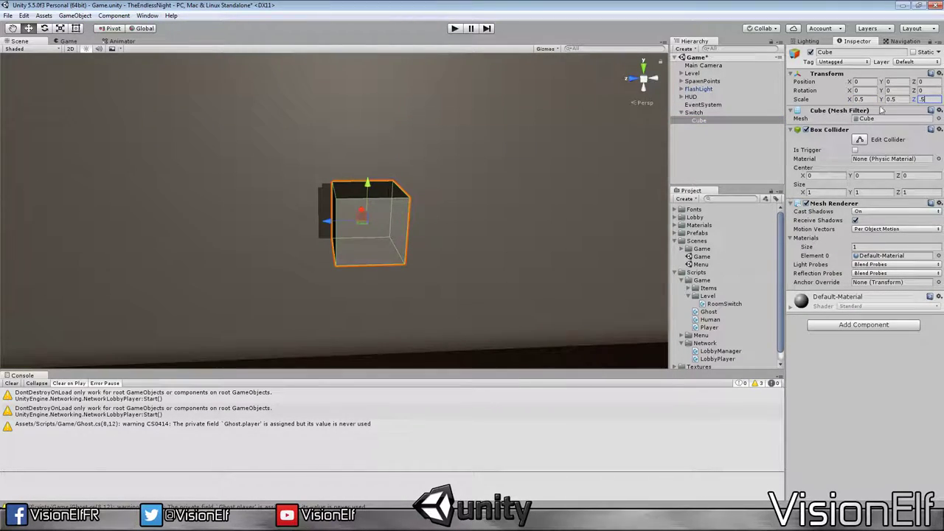
drag(884, 99, 908, 100)
text(.5)
click(859, 99)
text(1)
key(Escape)
click(922, 99)
text(.1)
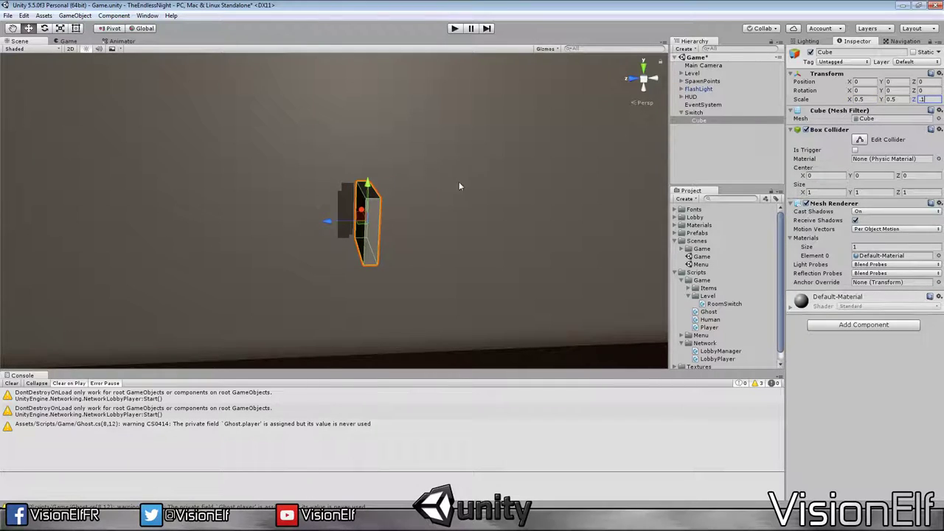
click(931, 100)
text(.02)
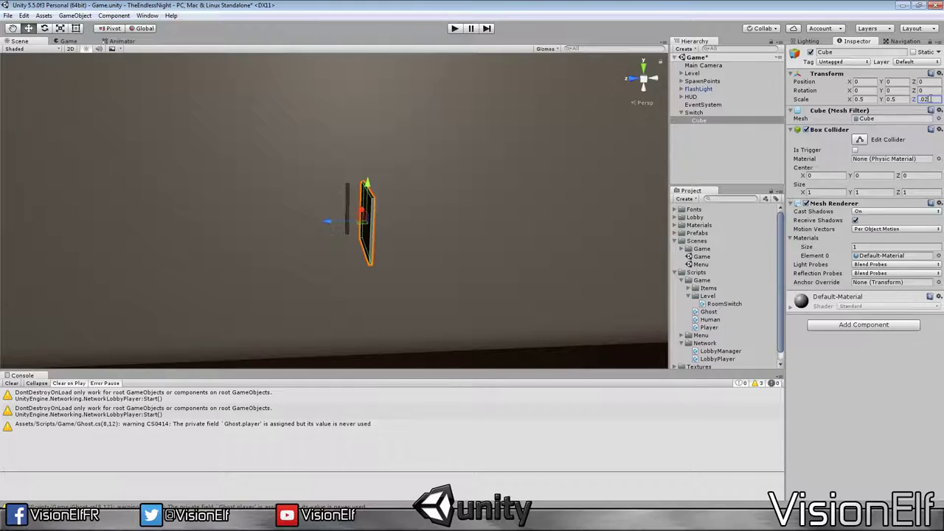
key(Return)
Step: Rotate the panel −90 on Y, keeping X rotation at 0, with local handle orientation
scroll(447, 193, up, 3)
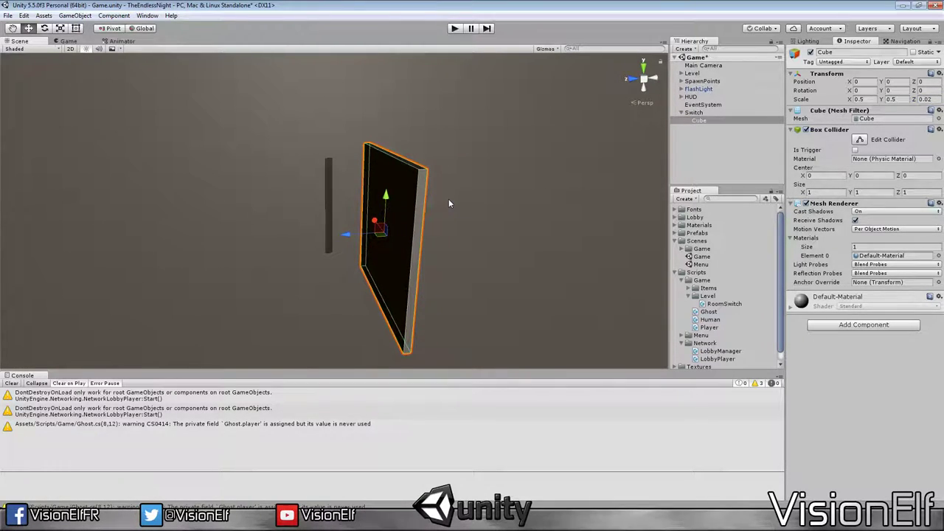
click(860, 90)
text(90)
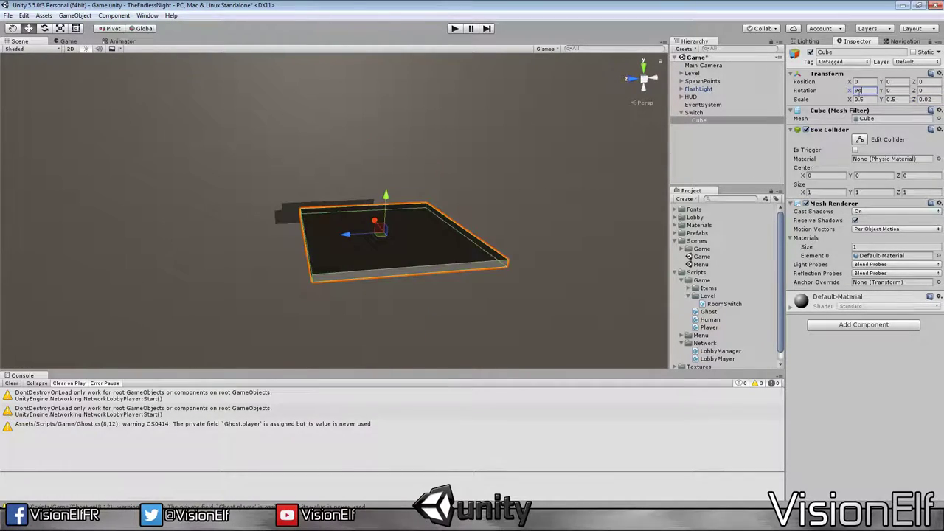
double_click(859, 90)
text(0)
key(Tab)
text(90)
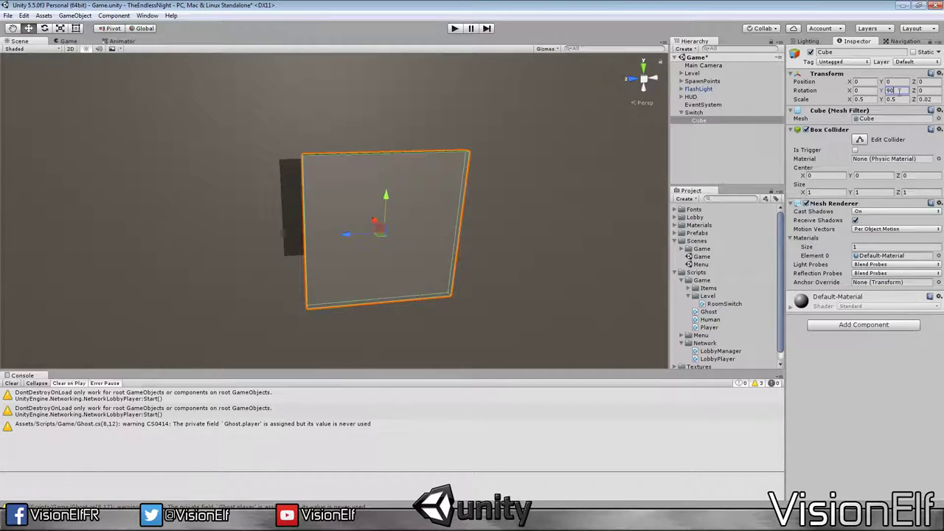
text(0)
mouse_move(477, 266)
alt+mouse_down()
mouse_move(456, 302)
mouse_move(428, 299)
alt+mouse_up()
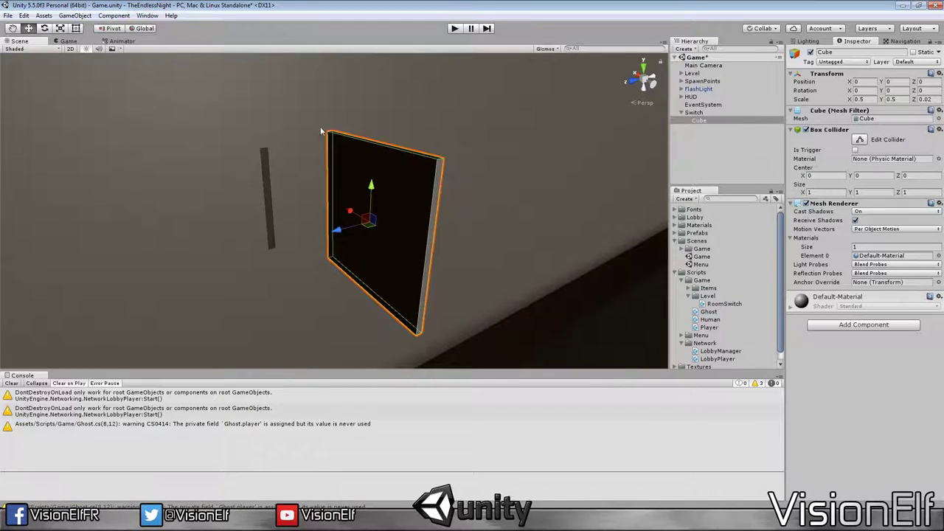
click(145, 28)
click(894, 90)
text(90)
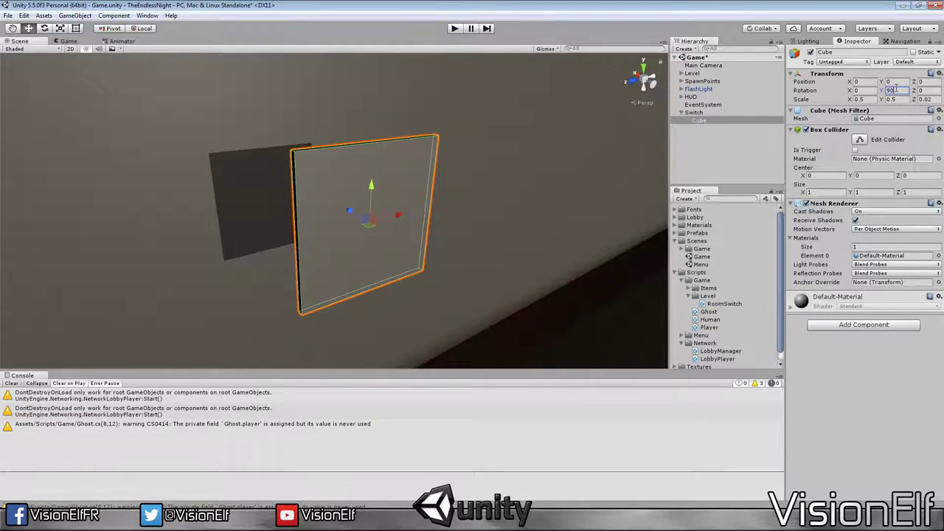
key(Return)
text(-90)
alt+drag(400, 244, 367, 261)
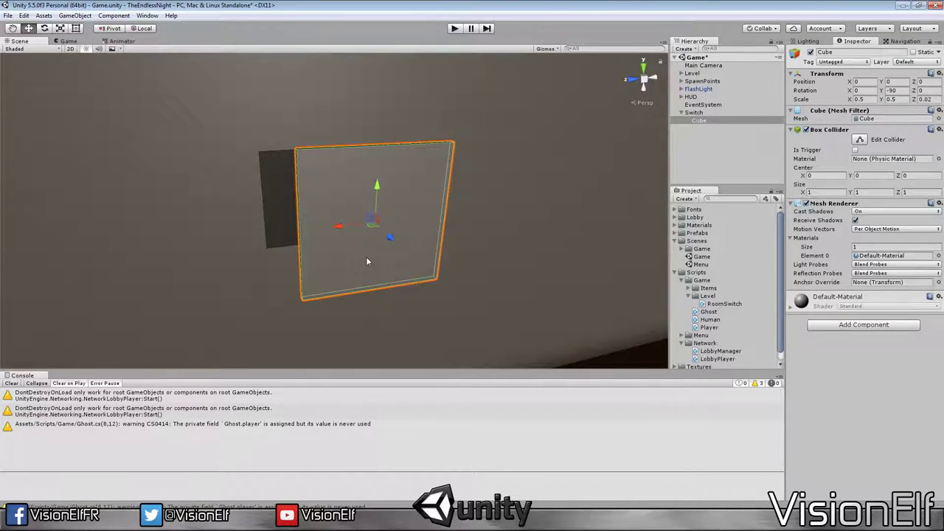
Step: Rename the panel to Background and add a second cube under Switch above it
click(705, 122)
text(Background)
key(Return)
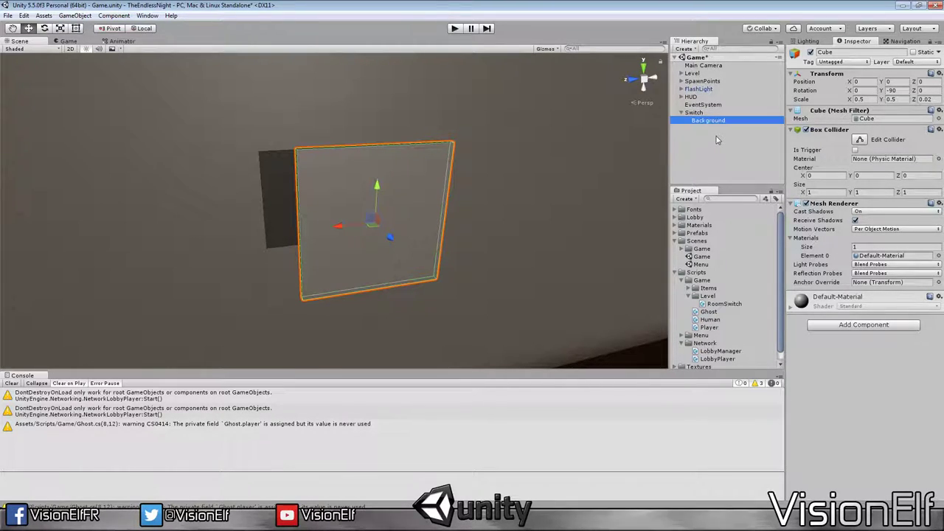
right_click(710, 113)
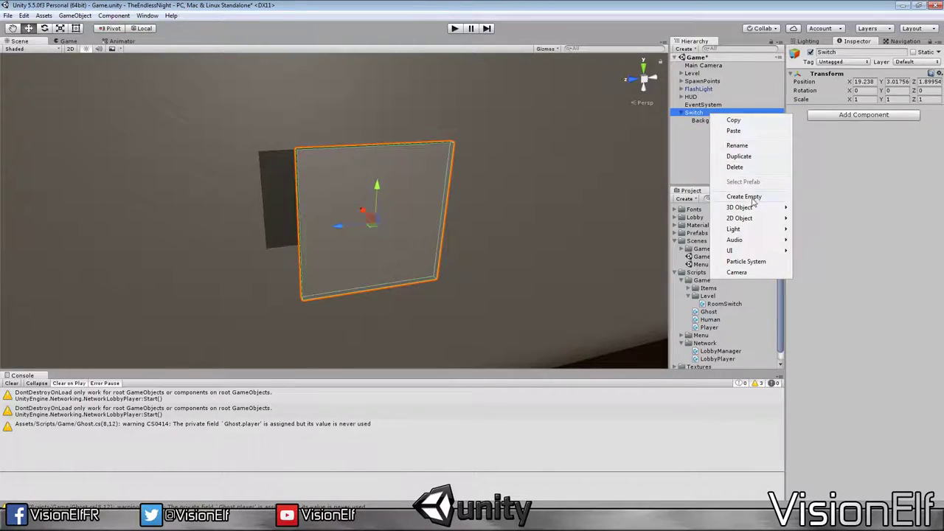
mouse_move(752, 207)
click(813, 208)
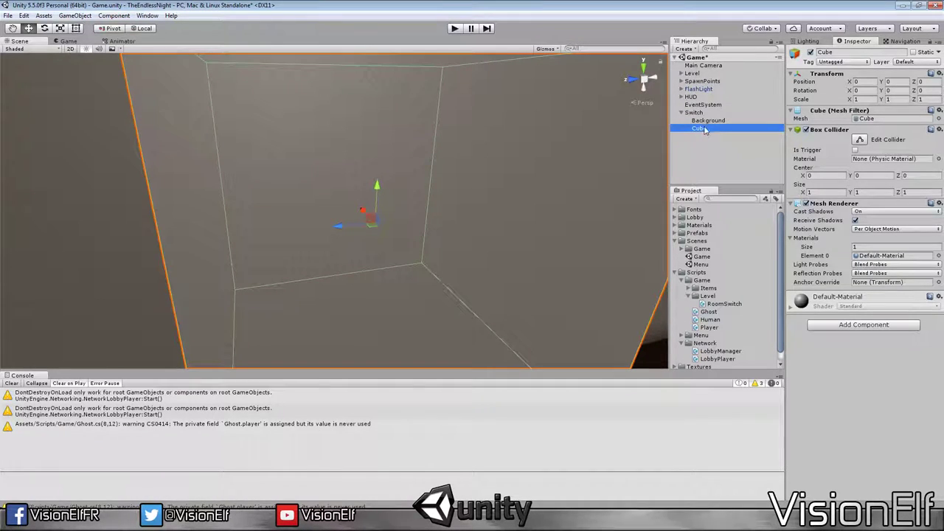
drag(706, 129, 709, 116)
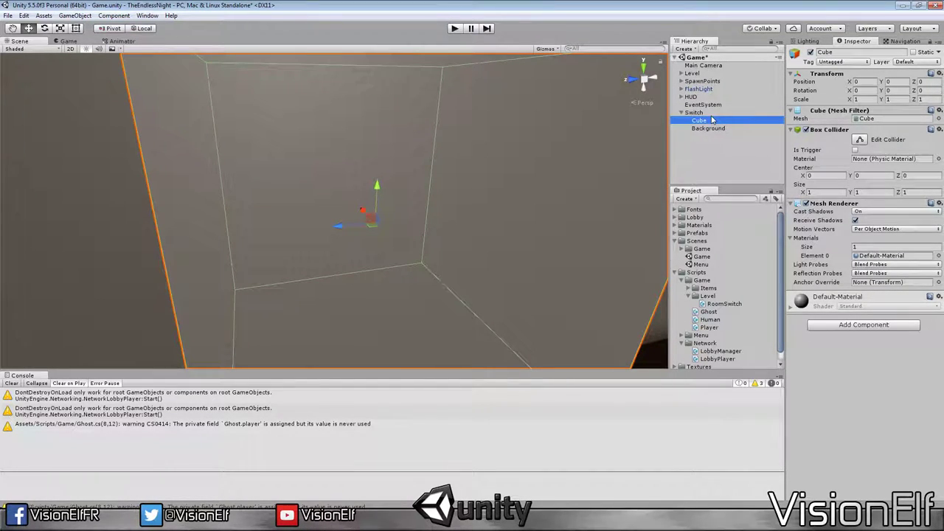
Step: Try out scale values between 0.1 and 0.2 on the new cube
click(863, 99)
text(0.1)
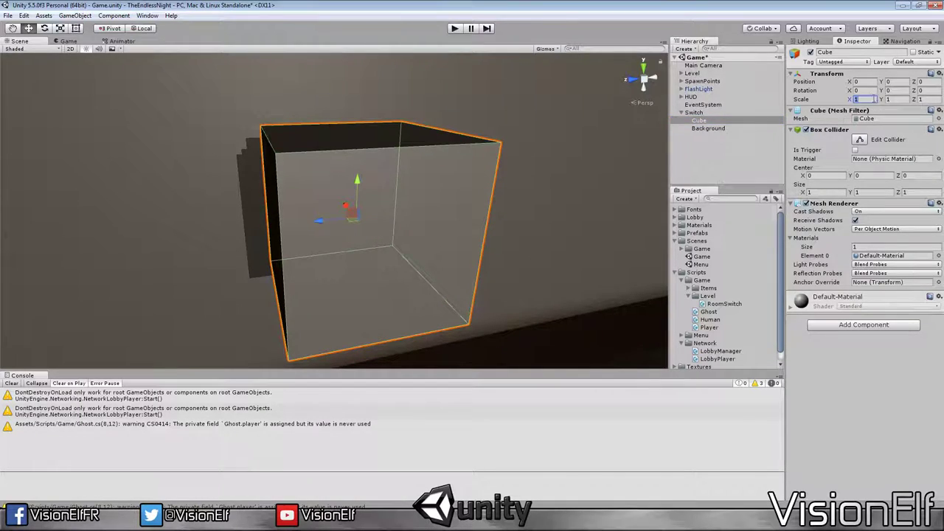
key(Tab)
text(0.1)
key(Tab)
text(0.1f)
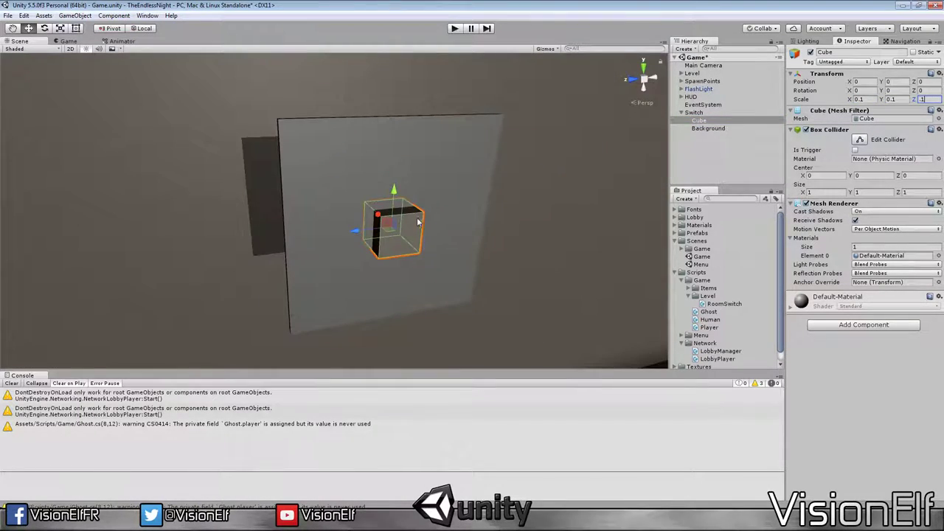
text(0.2)
key(Tab)
text(0.2)
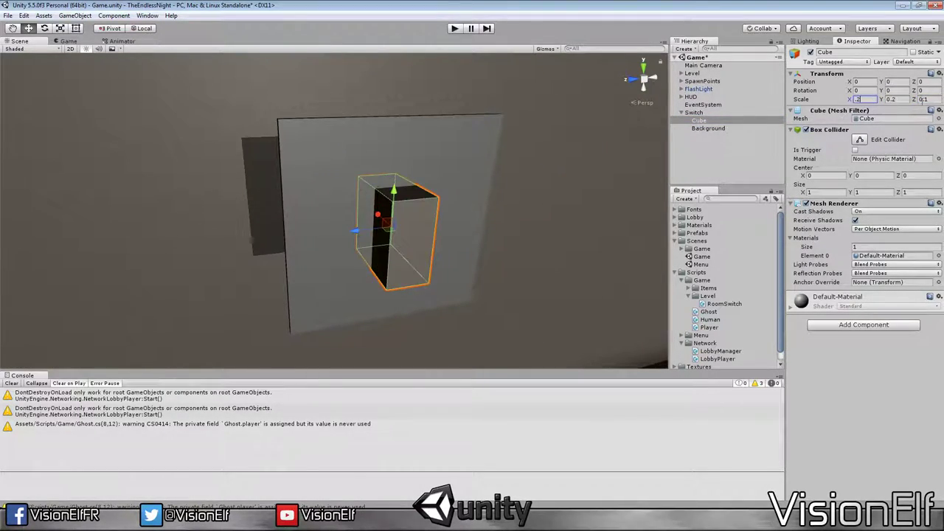
key(Tab)
text(0.2)
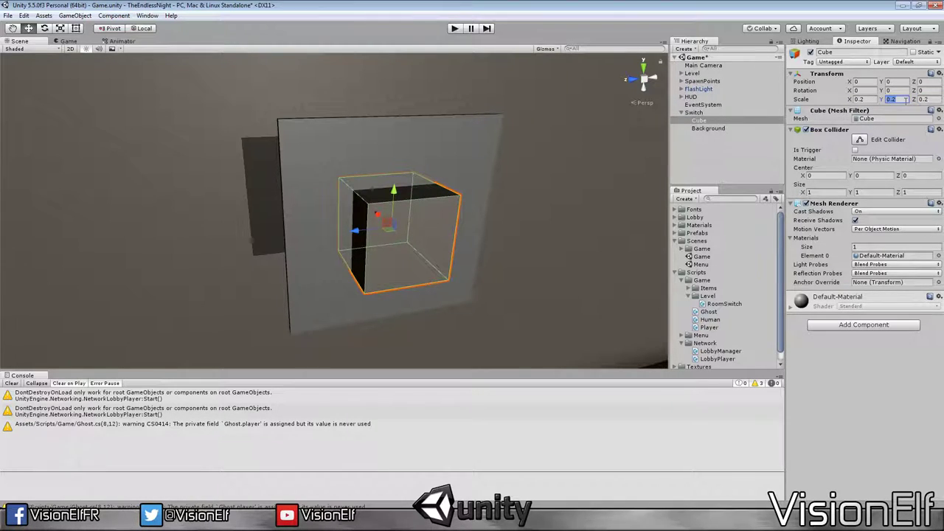
text(0.10.2)
key(Tab)
text(0.1)
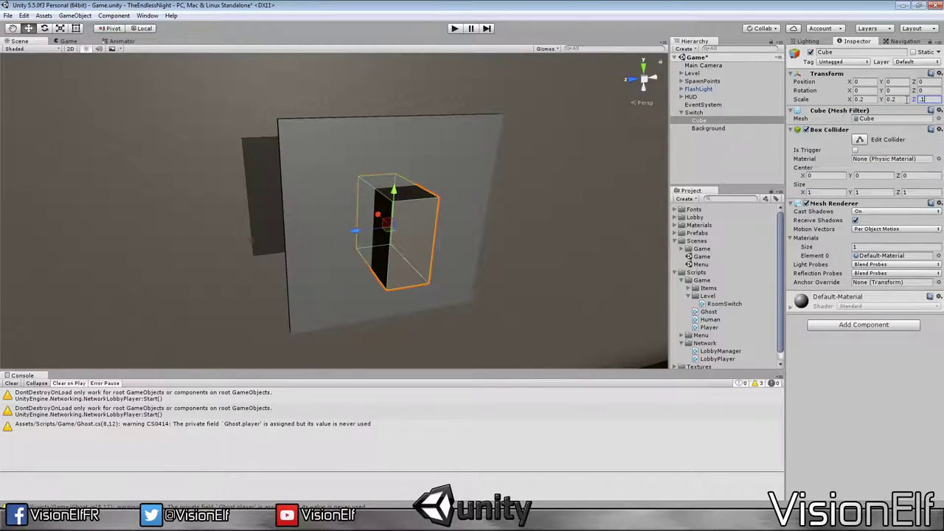
key(BackSpace)
text(2)
Step: Set Background's Y rotation to 0 and give the Switch object a Y rotation of −90
click(706, 113)
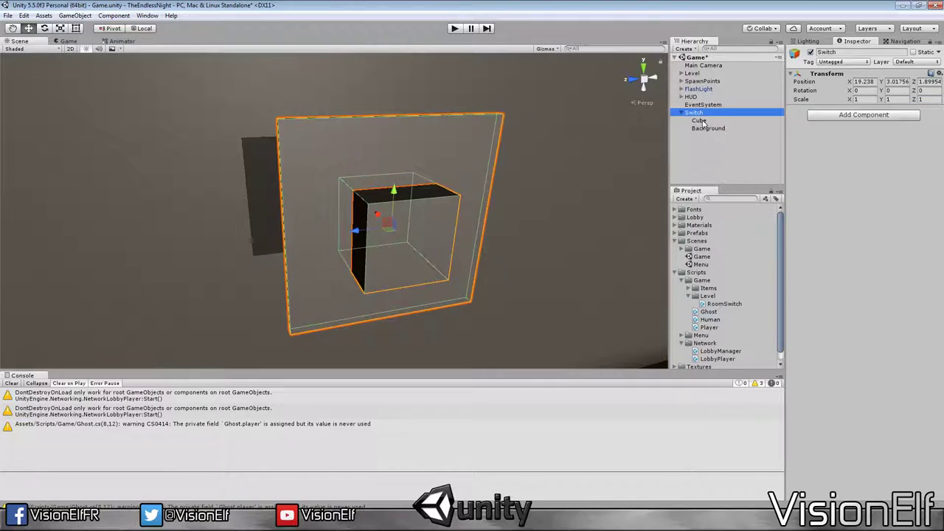
click(704, 121)
click(704, 130)
click(893, 90)
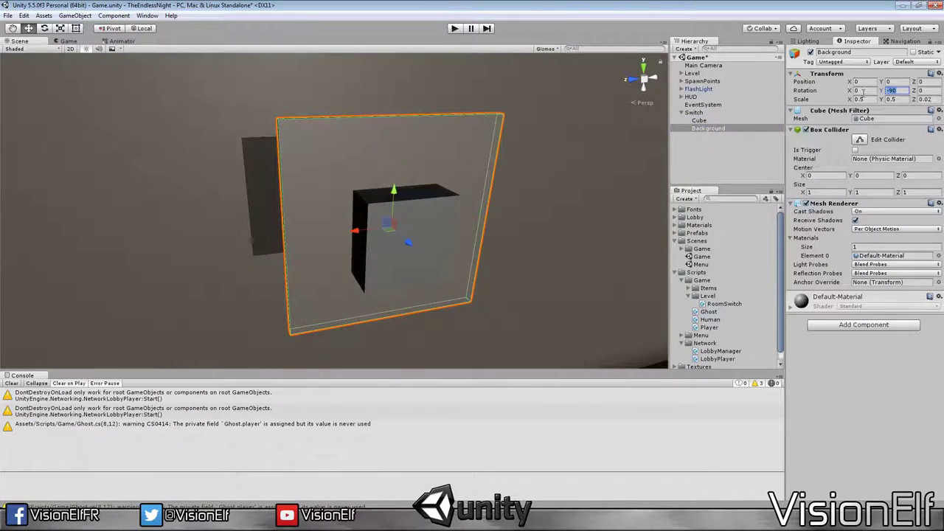
text(0)
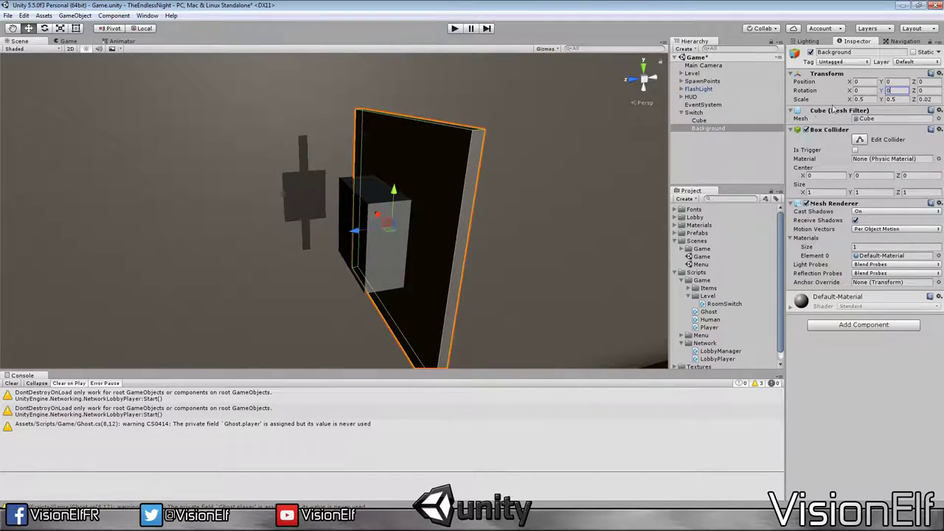
click(707, 112)
click(893, 90)
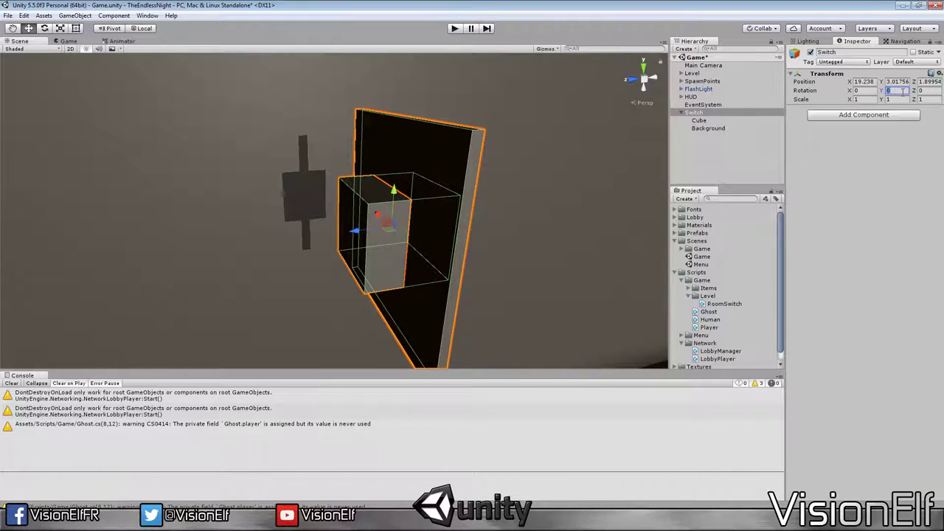
text(-90)
Step: Frame the small cube and set its scale to 0.4, 0.4, 0.1
click(699, 120)
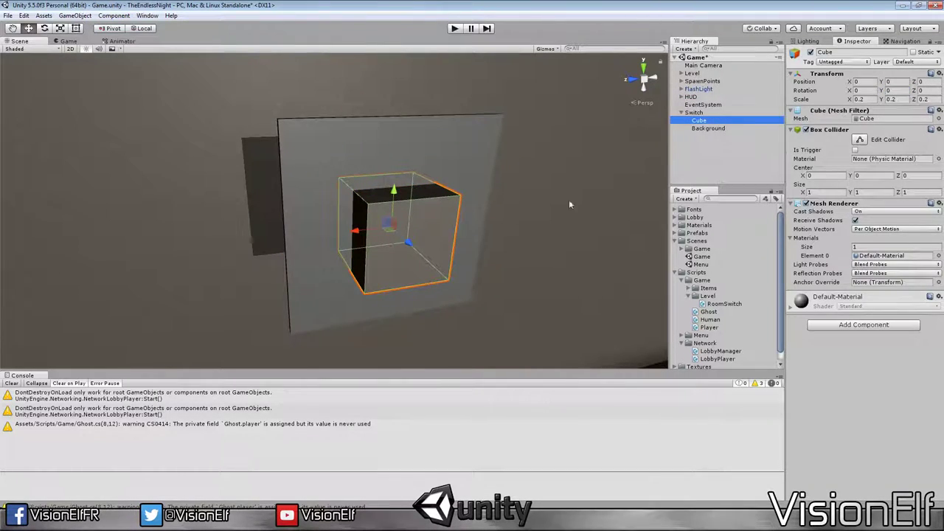
key(f)
alt+drag(551, 257, 588, 258)
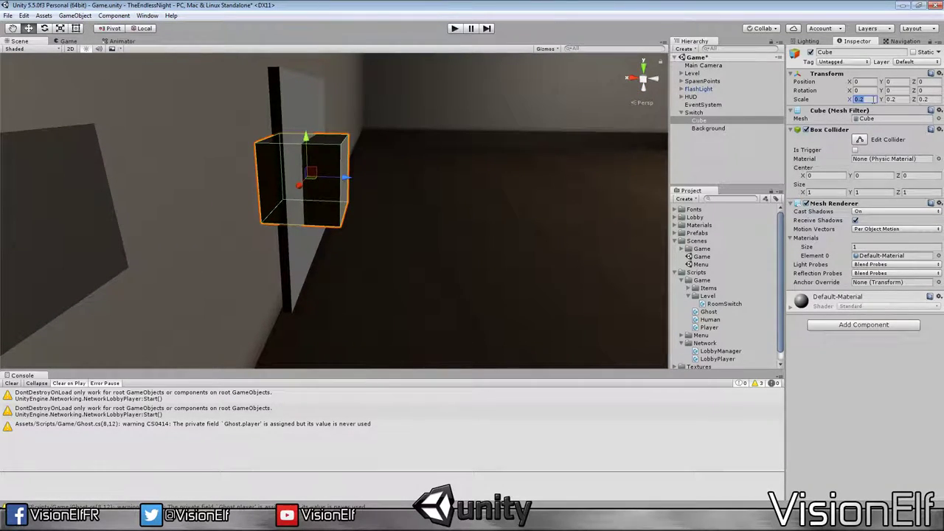
click(865, 99)
text(0.2)
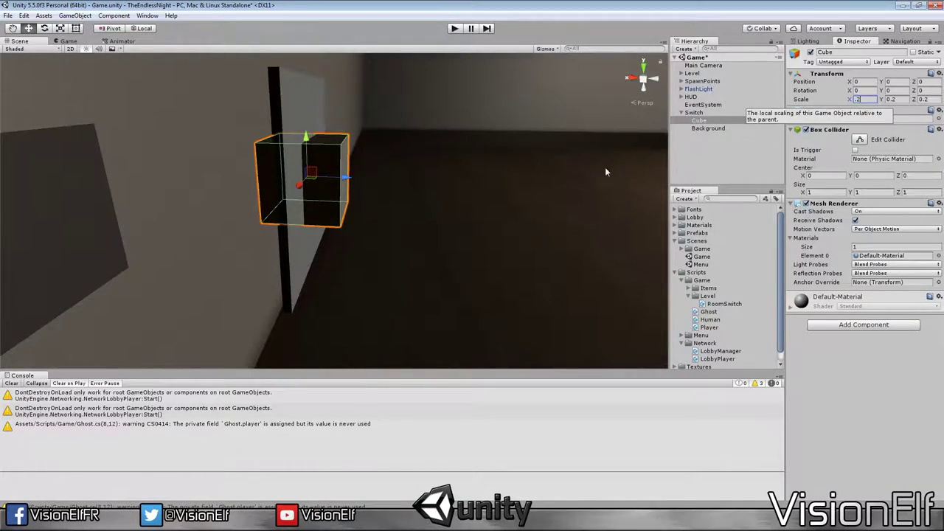
alt+drag(605, 172, 392, 214)
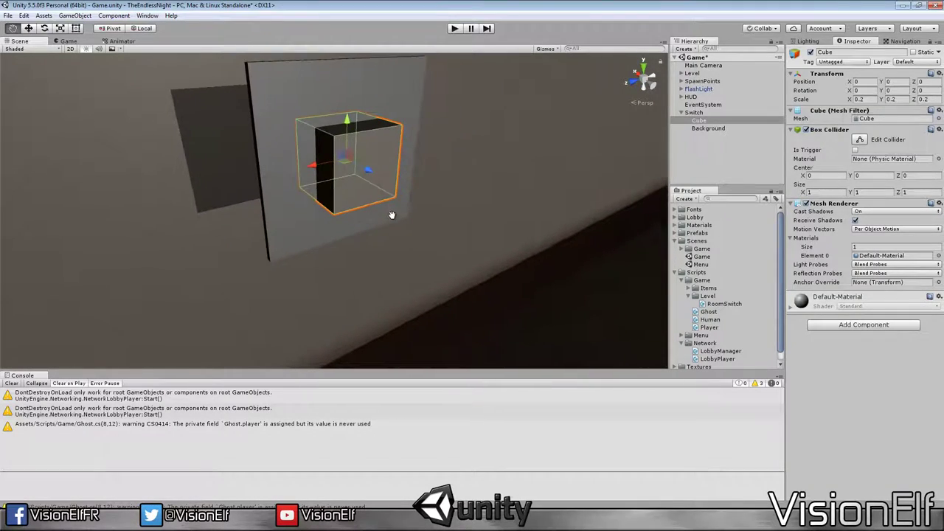
click(863, 98)
text(0.4)
key(Tab)
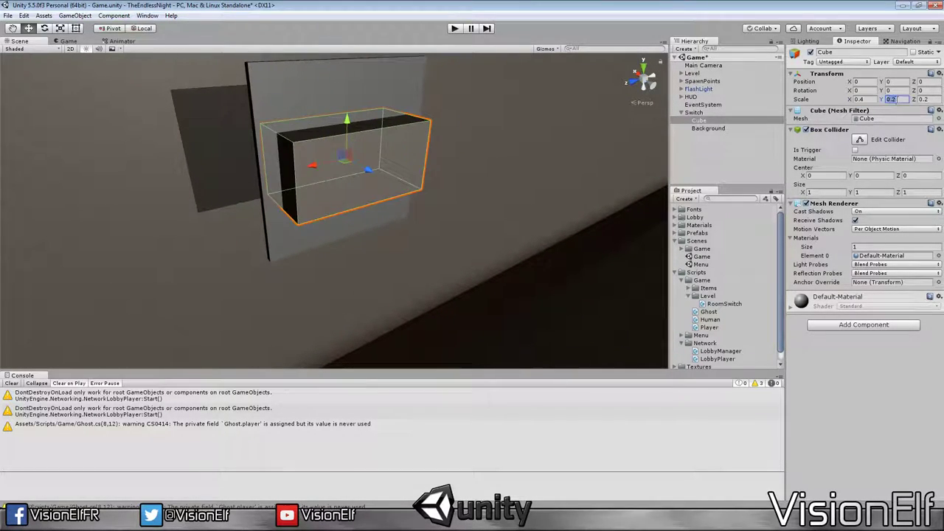
text(0.4)
key(Tab)
text(0.1)
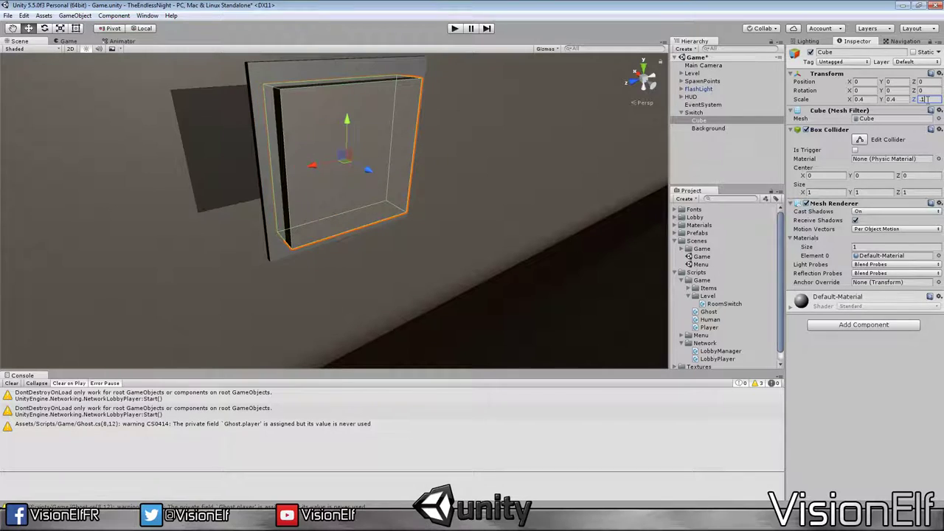
Step: Tilt the small cube forward about 10° around X with the rotate gizmo
mouse_move(407, 180)
right_down()
mouse_move(472, 187)
mouse_move(447, 196)
right_up()
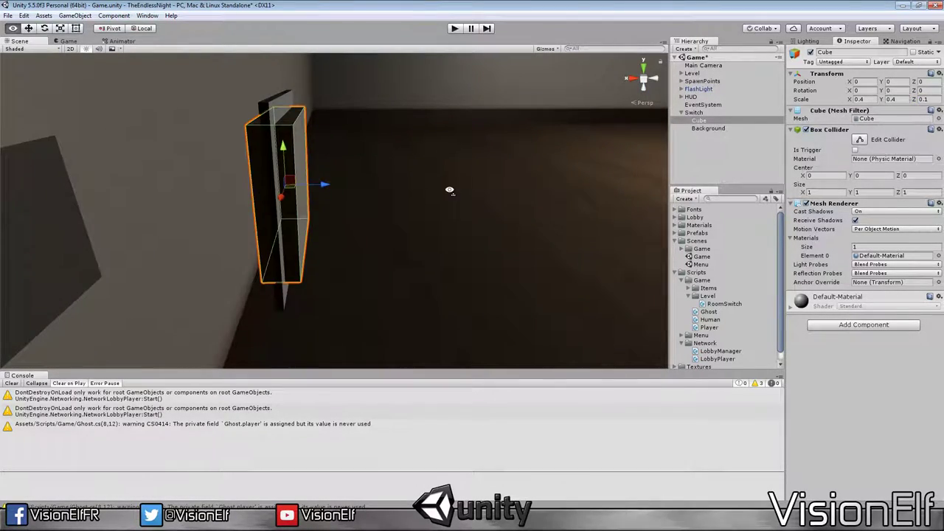
key(e)
mouse_move(315, 177)
mouse_down()
mouse_move(315, 189)
mouse_move(302, 174)
mouse_move(309, 193)
mouse_move(328, 203)
mouse_up()
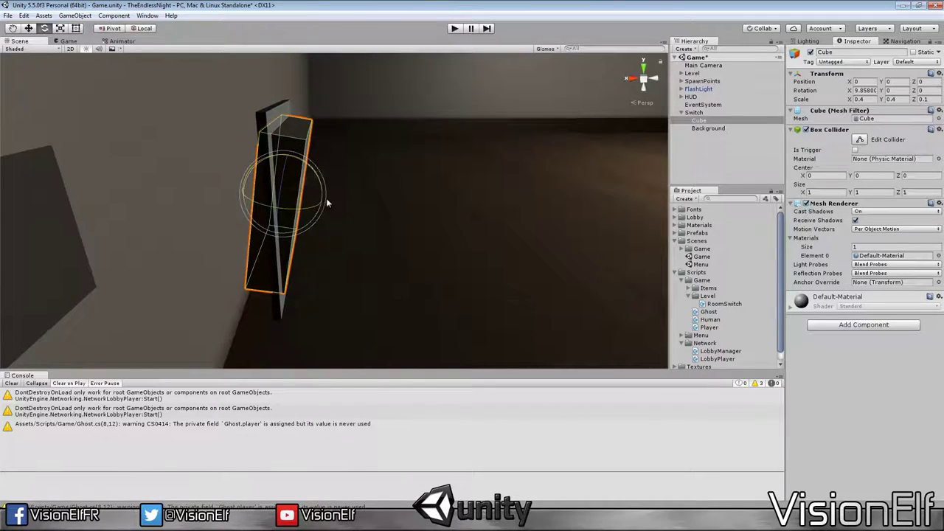
Step: Create a Furnitures folder inside Materials/Game
click(676, 241)
click(674, 225)
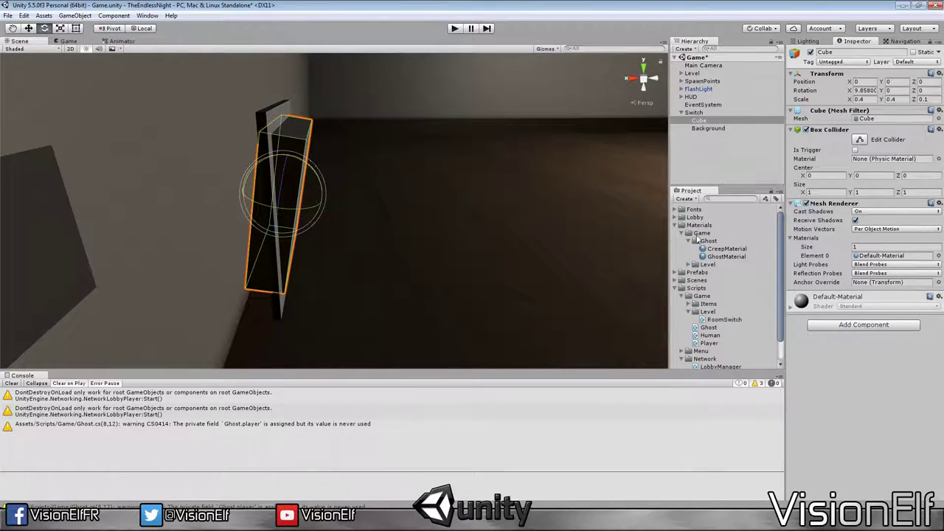
click(684, 235)
click(688, 240)
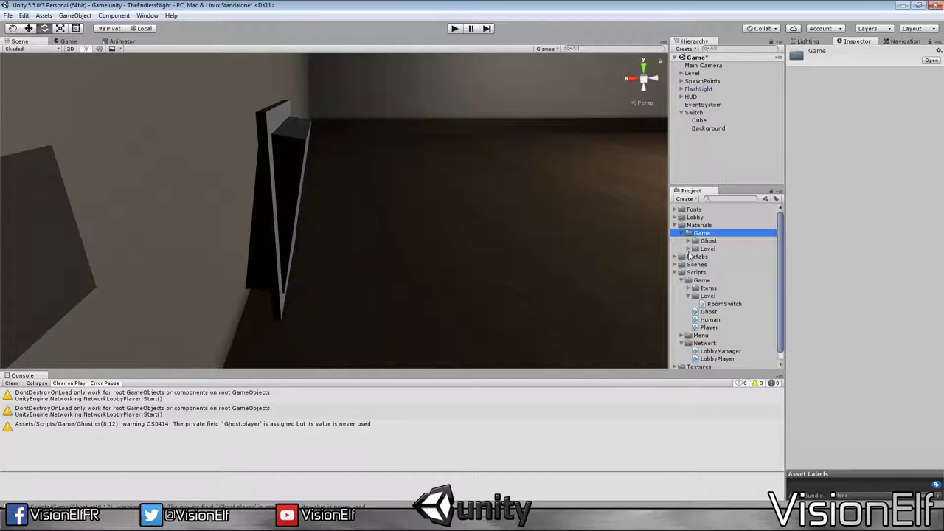
click(688, 248)
click(687, 240)
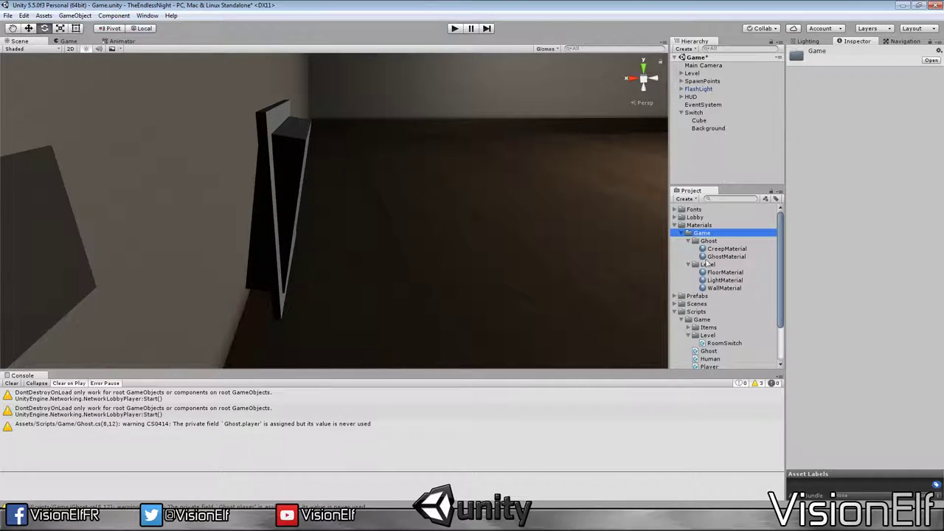
click(687, 240)
click(688, 249)
right_click(701, 233)
mouse_move(719, 237)
click(850, 249)
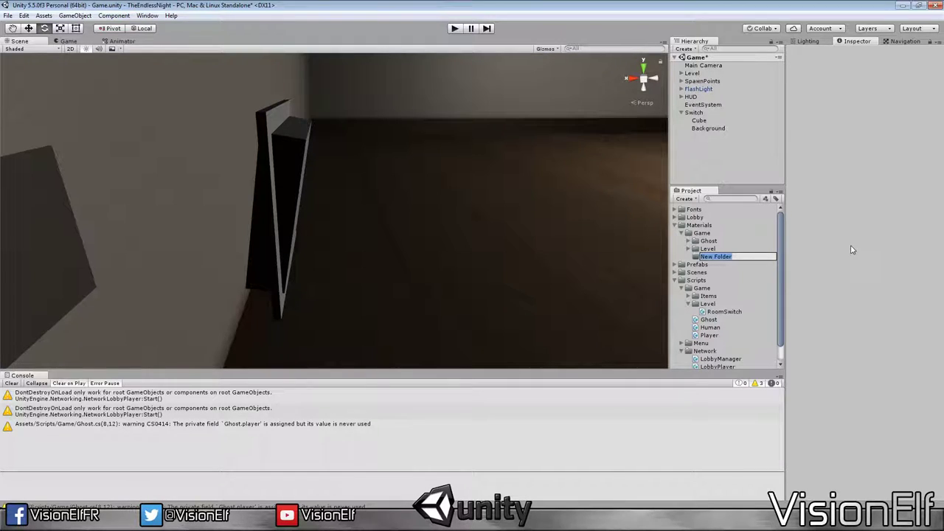
text(Furniture)
text(s)
key(Return)
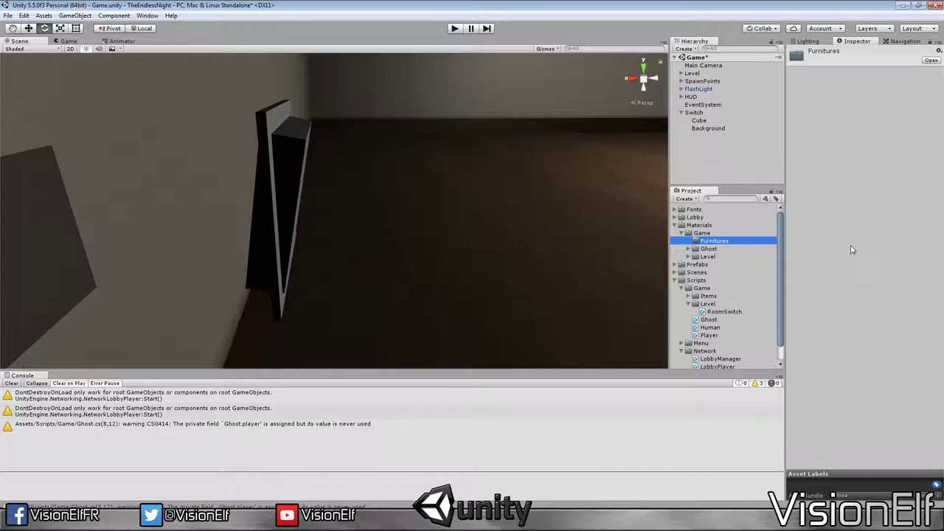
Step: Create a new material named LightSwitch in the Furnitures folder
right_click(743, 248)
mouse_move(767, 255)
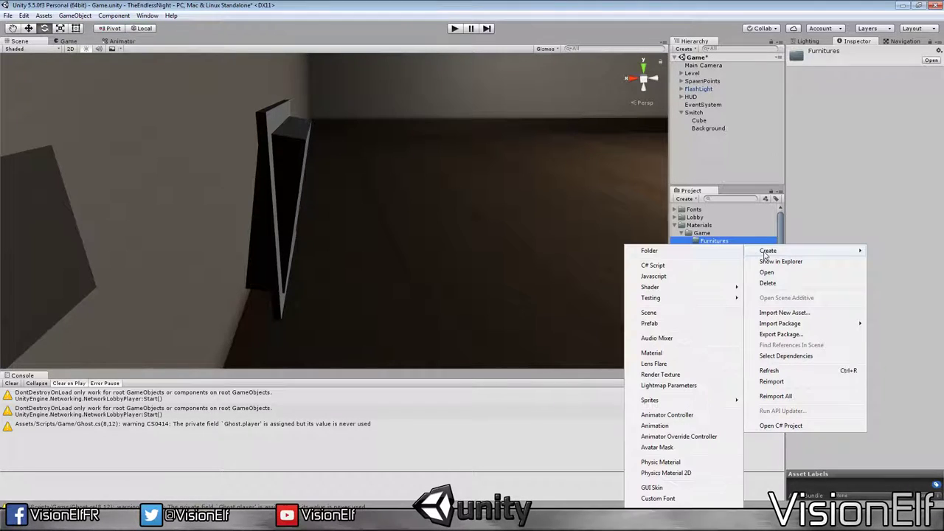
click(681, 354)
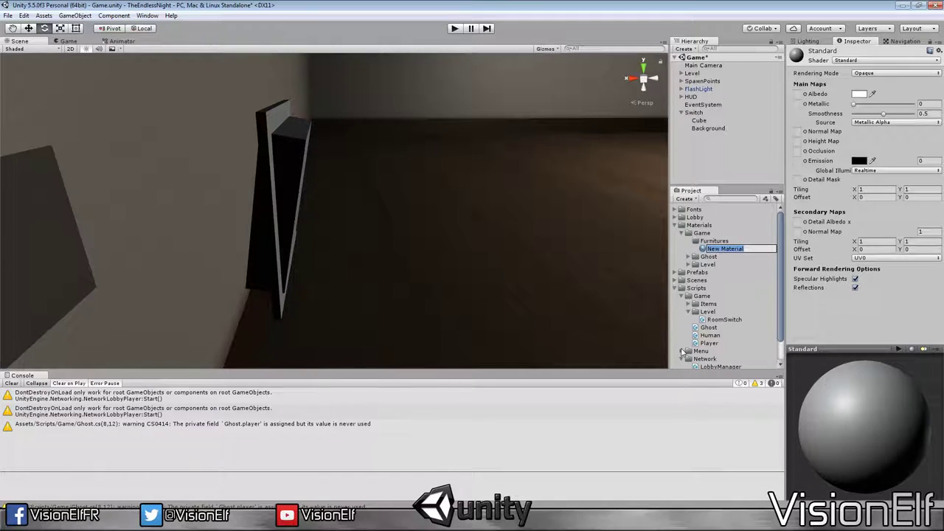
text(LightSwitch)
key(Return)
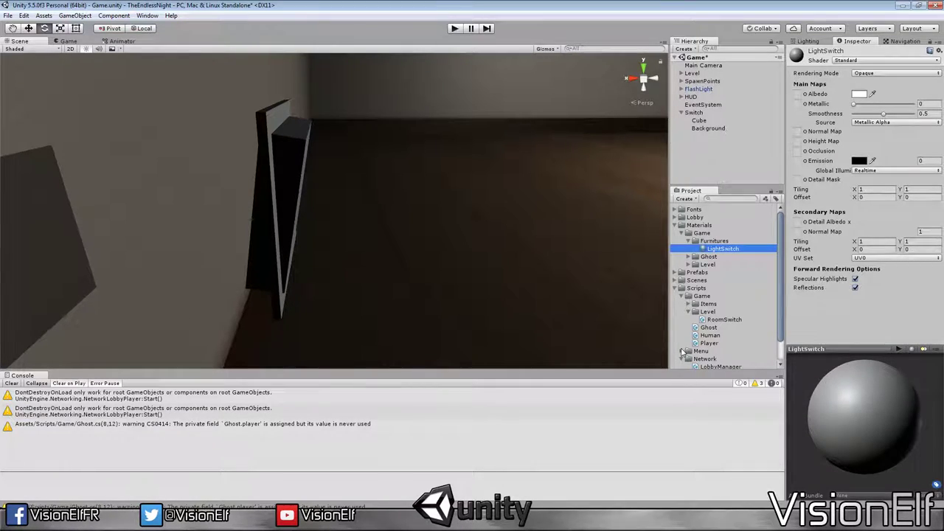
Step: Give LightSwitch a grey albedo and Metallic 1, then apply it to the switch cube
click(863, 94)
drag(738, 184, 701, 163)
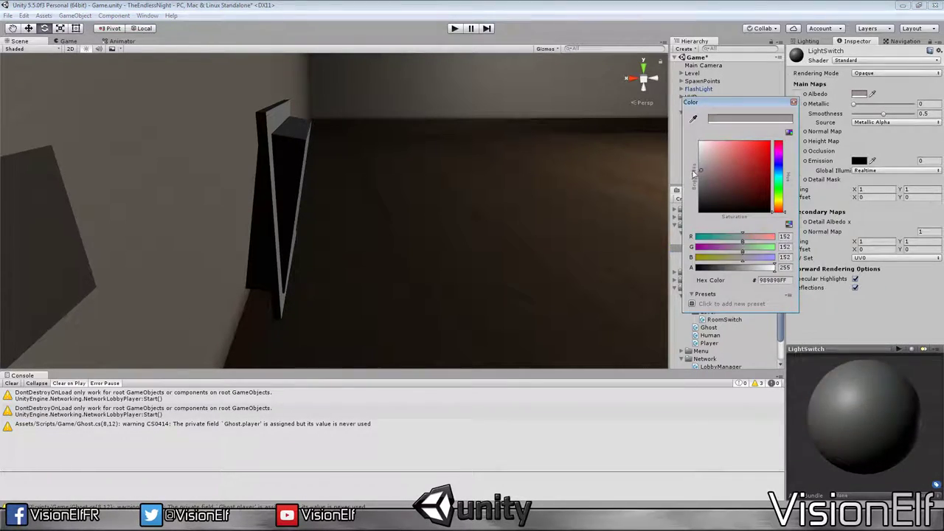
click(794, 103)
mouse_move(819, 104)
mouse_down()
mouse_move(841, 104)
mouse_move(842, 116)
mouse_move(904, 118)
mouse_move(879, 116)
mouse_up()
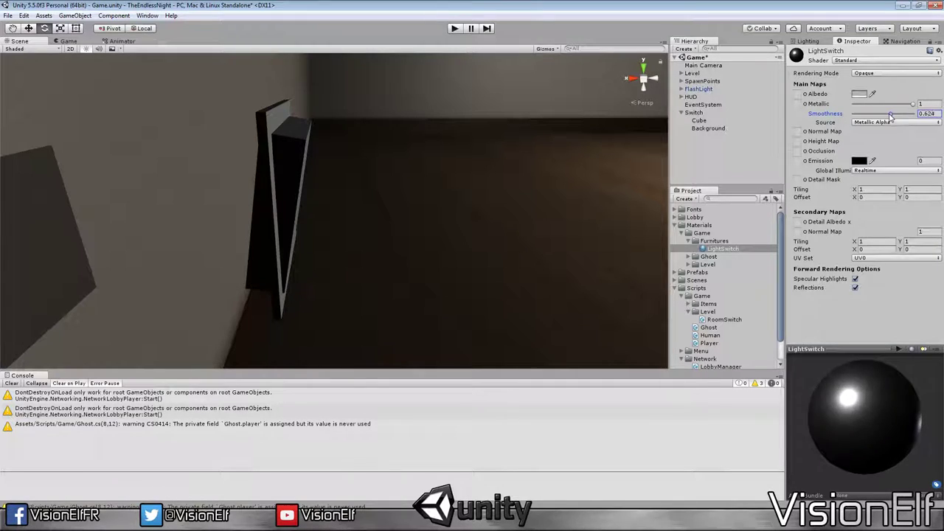
drag(706, 248, 297, 161)
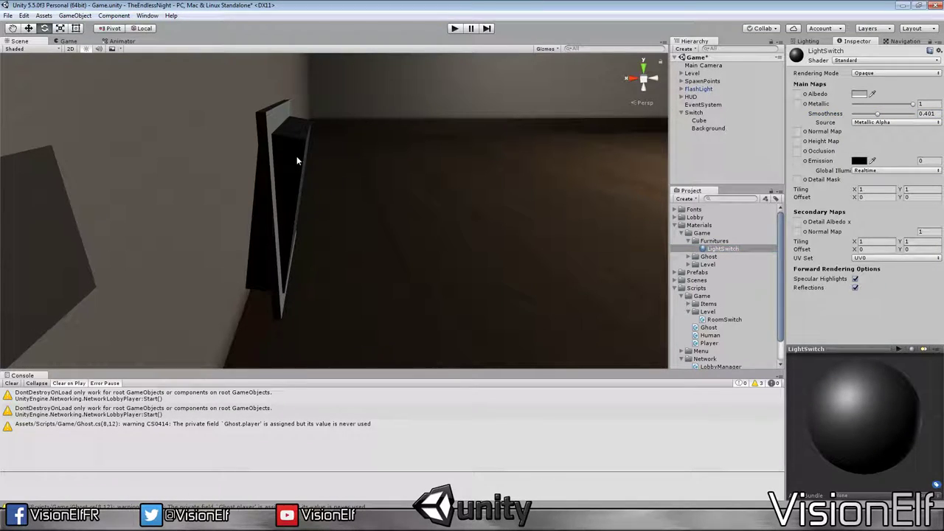
alt+drag(474, 207, 323, 217)
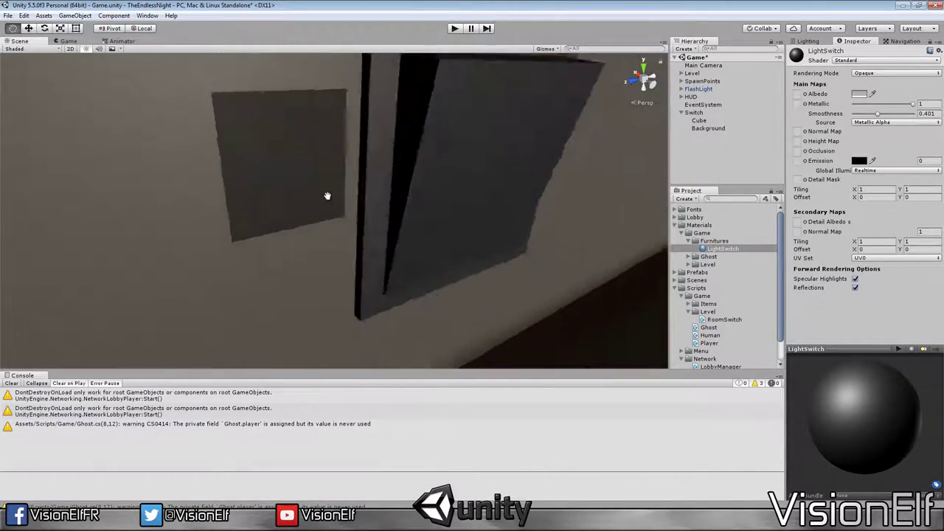
scroll(323, 218, down, 5)
Step: Slide the switch cube along X onto the wall and set its X rotation to 0
mouse_move(379, 223)
alt+mouse_down()
mouse_move(304, 194)
mouse_move(397, 216)
alt+mouse_up()
click(181, 147)
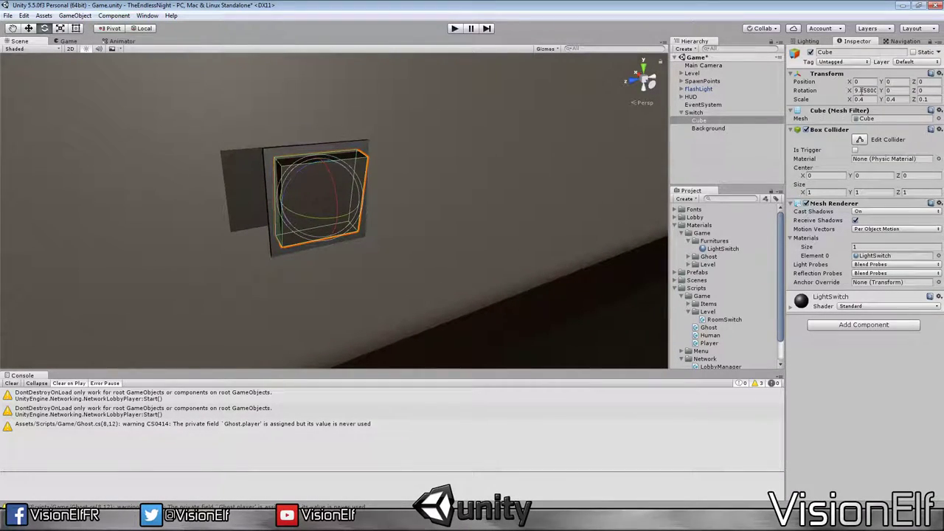
click(865, 90)
text(10)
mouse_move(364, 240)
alt+mouse_down()
mouse_move(476, 238)
mouse_move(534, 145)
alt+mouse_up()
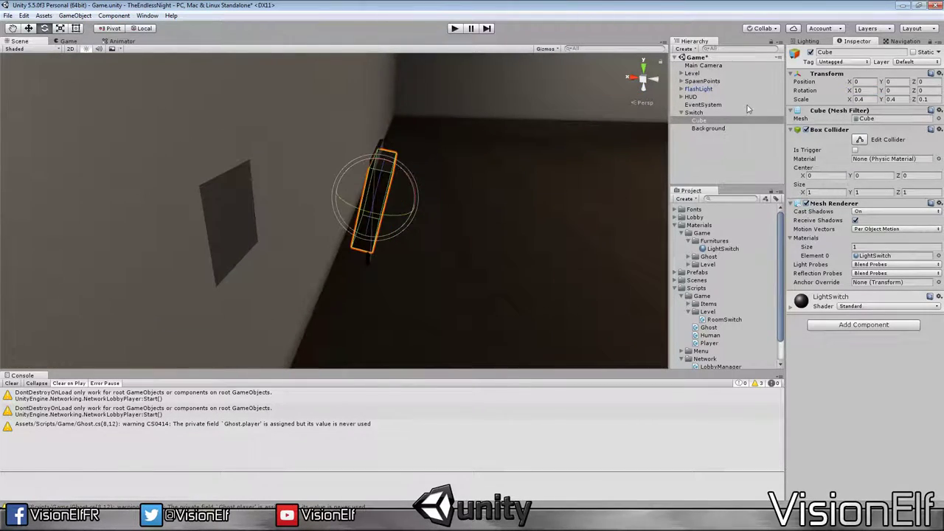
key(w)
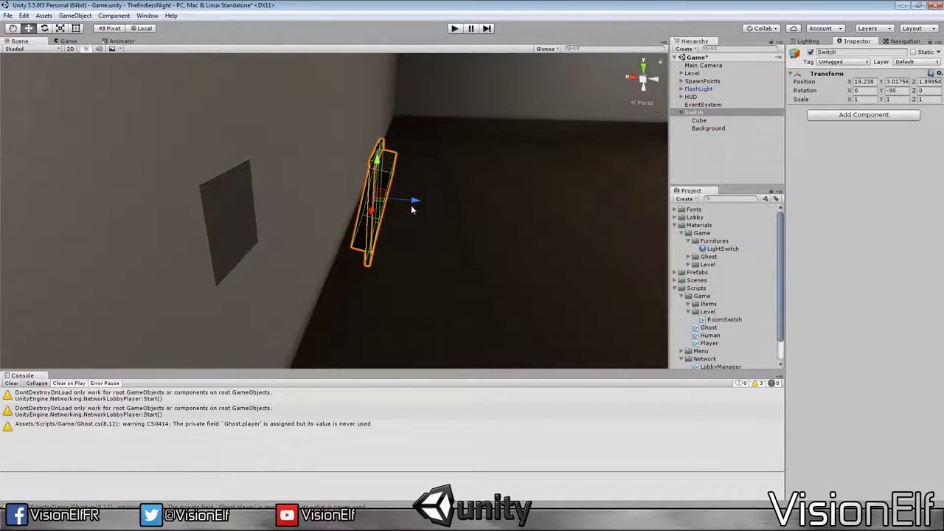
mouse_move(411, 205)
mouse_down()
mouse_move(281, 191)
mouse_move(376, 192)
mouse_move(338, 192)
mouse_move(375, 192)
mouse_move(346, 200)
mouse_up()
click(346, 201)
click(864, 90)
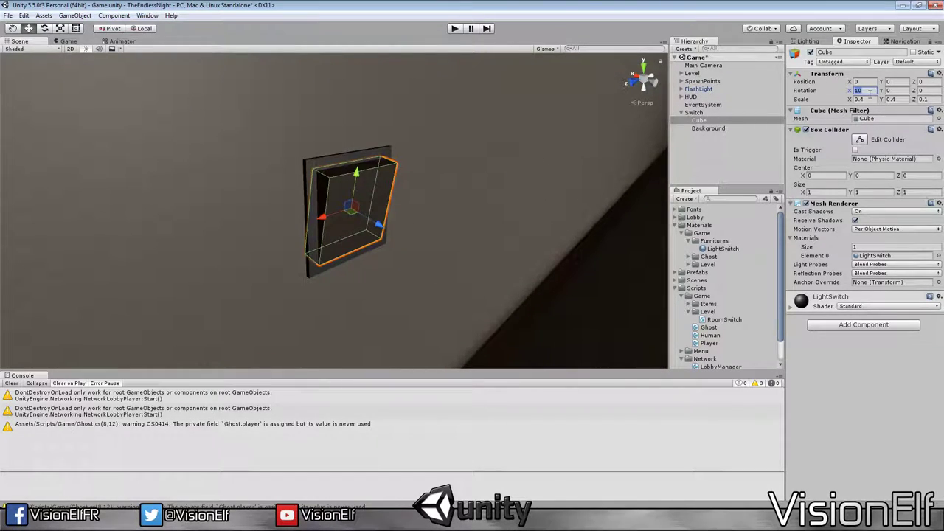
text(-10)
key(BackSpace)
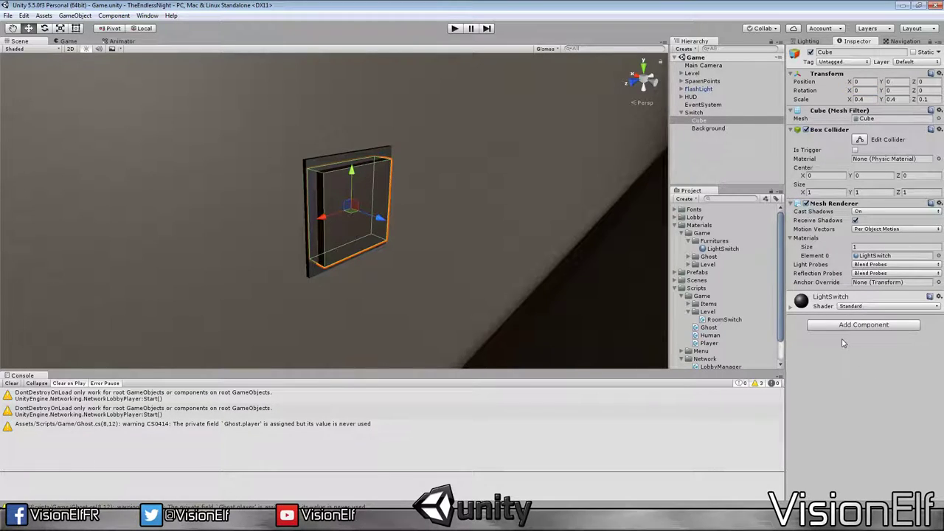
click(706, 121)
Step: Remove the cube's Box Collider, rename it Switch and its parent LightSwitch
right_click(822, 133)
click(839, 158)
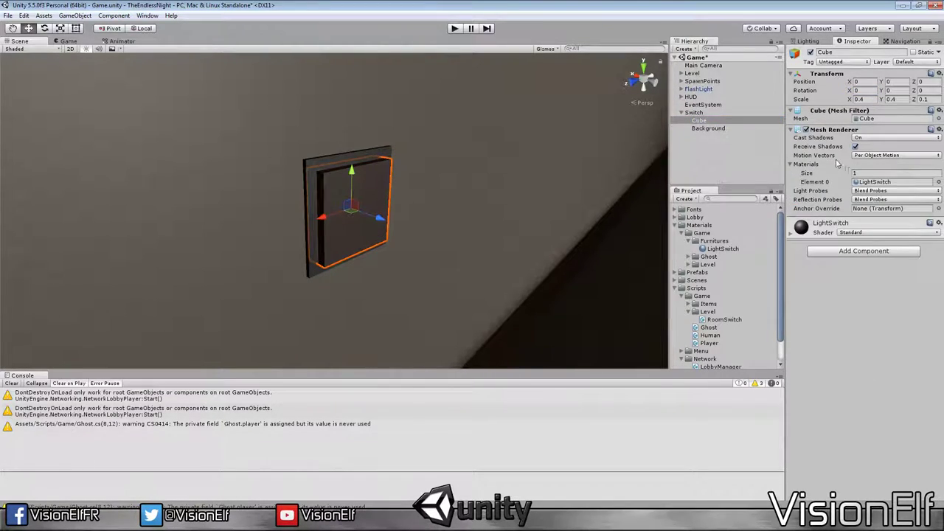
click(709, 121)
text(Switch)
key(Return)
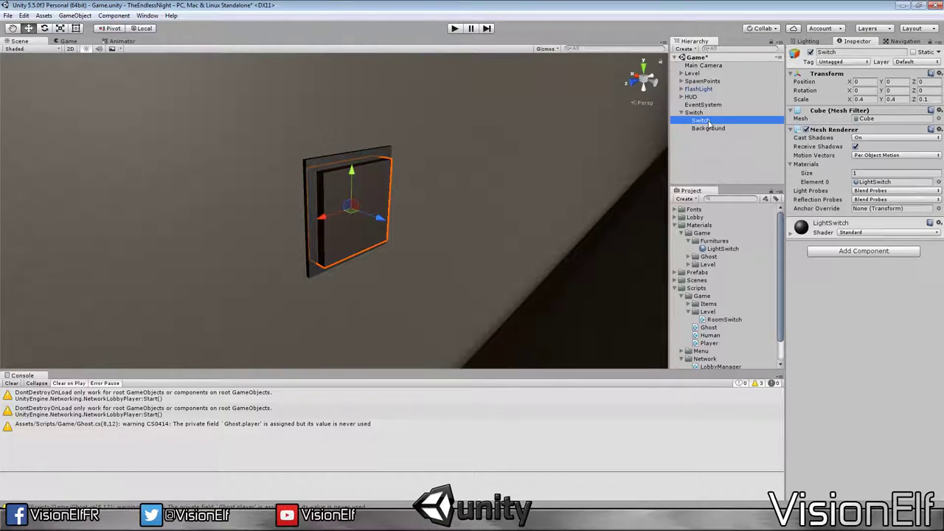
click(697, 112)
click(704, 112)
text(ht)
key(Return)
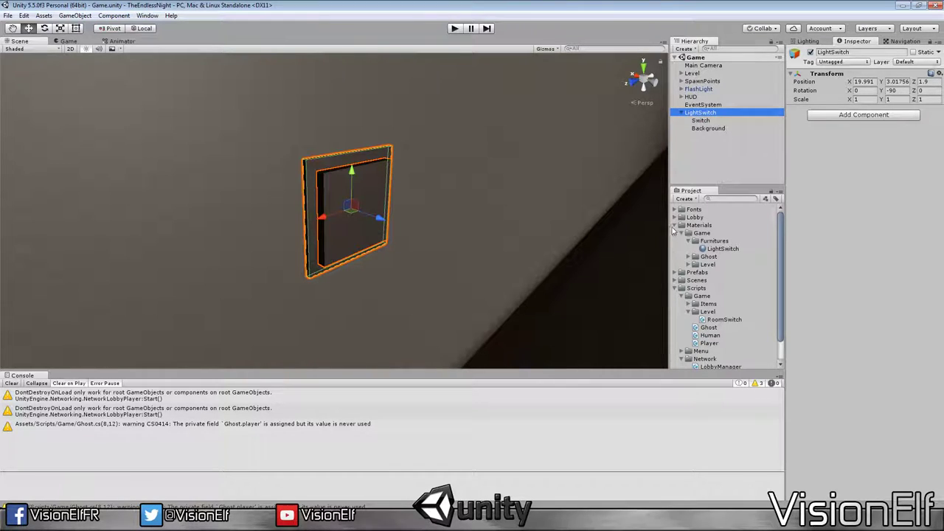
Step: Collapse Materials and Scripts and expand the Prefabs/Game folder in the Project window
click(674, 225)
click(674, 250)
click(674, 233)
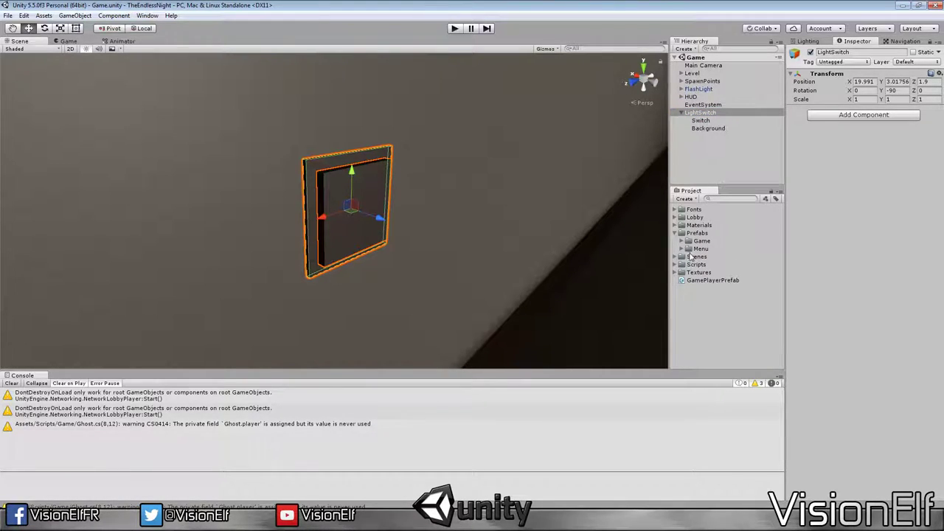
click(683, 241)
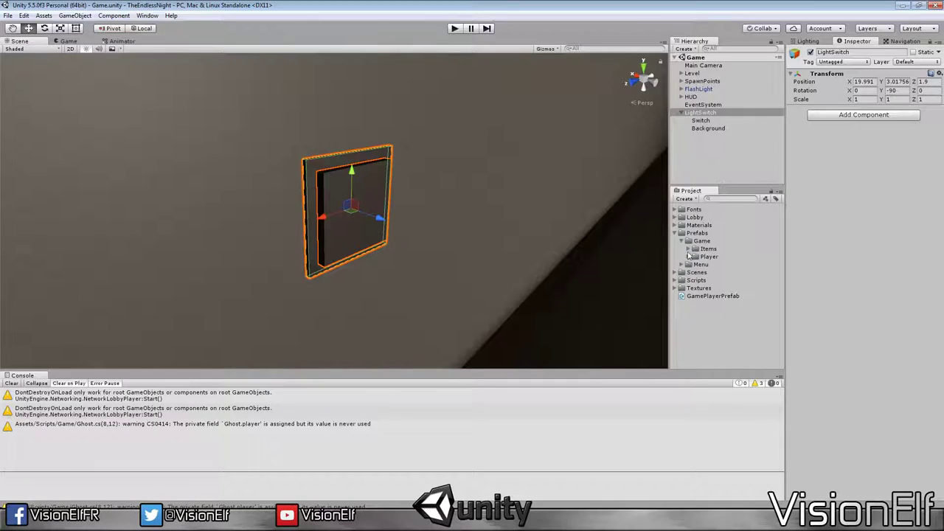
Step: Turn LightSwitch into a prefab in Prefabs/Game and check its Switch and Background children
drag(710, 115, 703, 241)
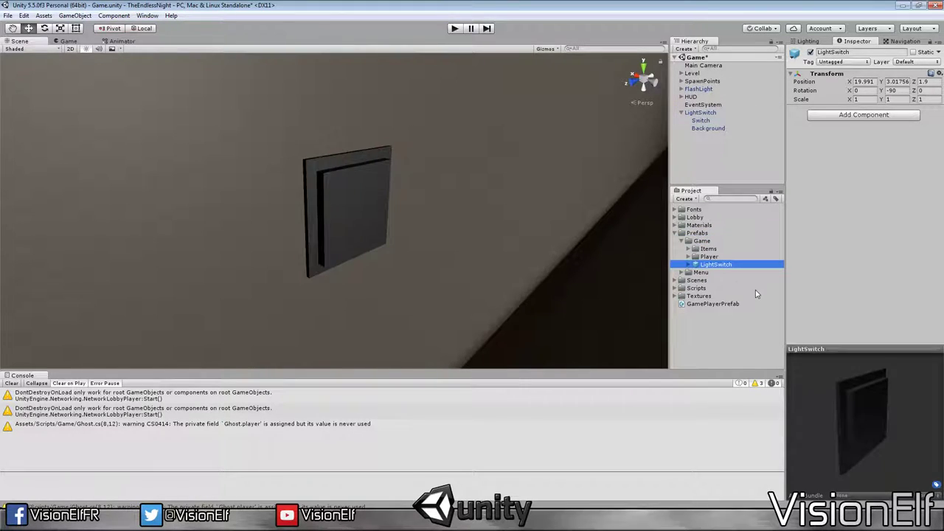
click(701, 113)
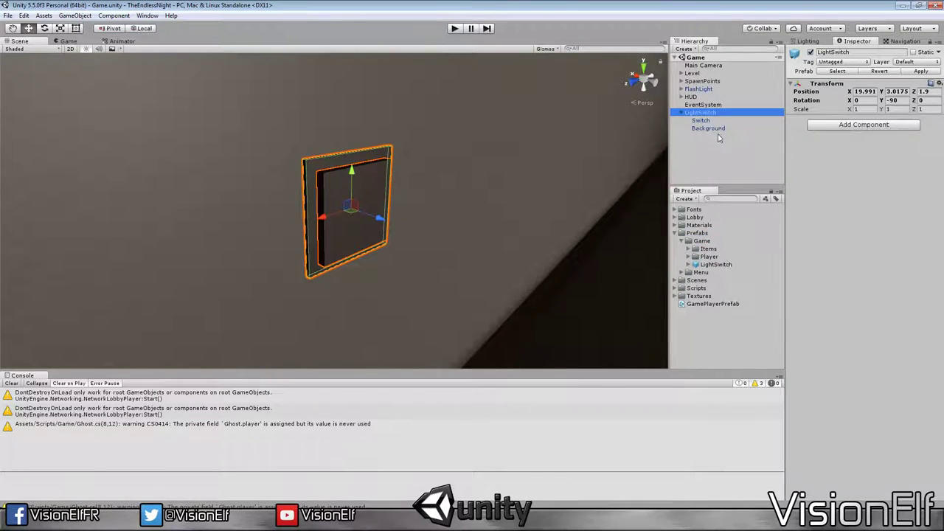
click(709, 121)
click(708, 129)
click(701, 120)
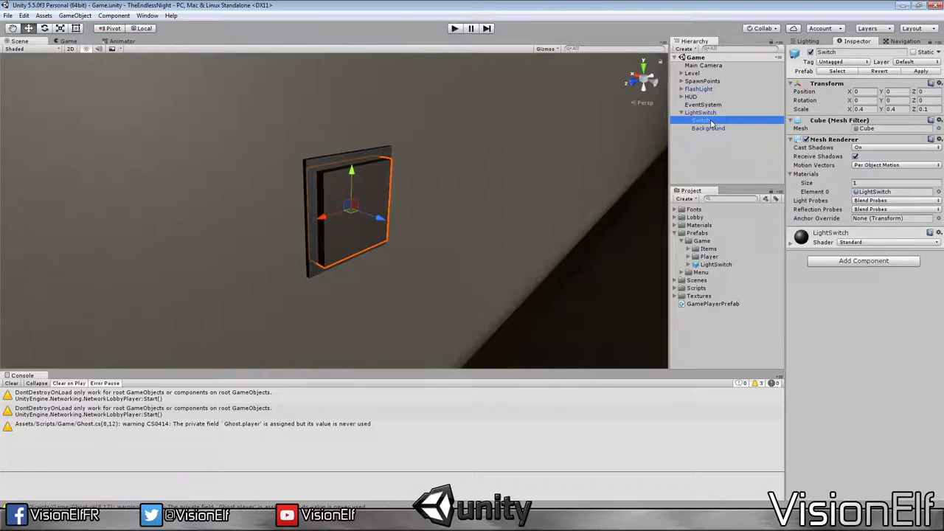
click(700, 112)
Step: Add a Sphere Collider component to the LightSwitch object
click(826, 125)
text(box)
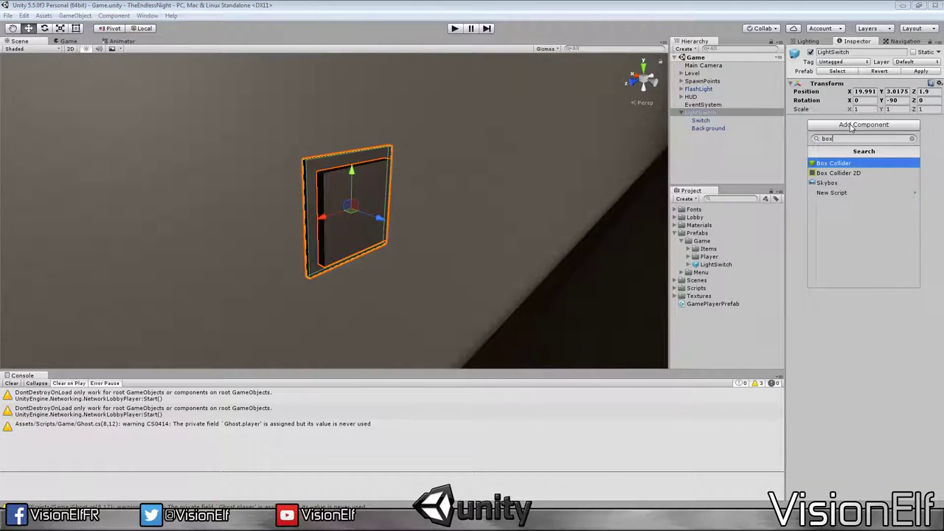
key(BackSpace)
key(BackSpace)
key(BackSpace)
text(sphere)
key(Return)
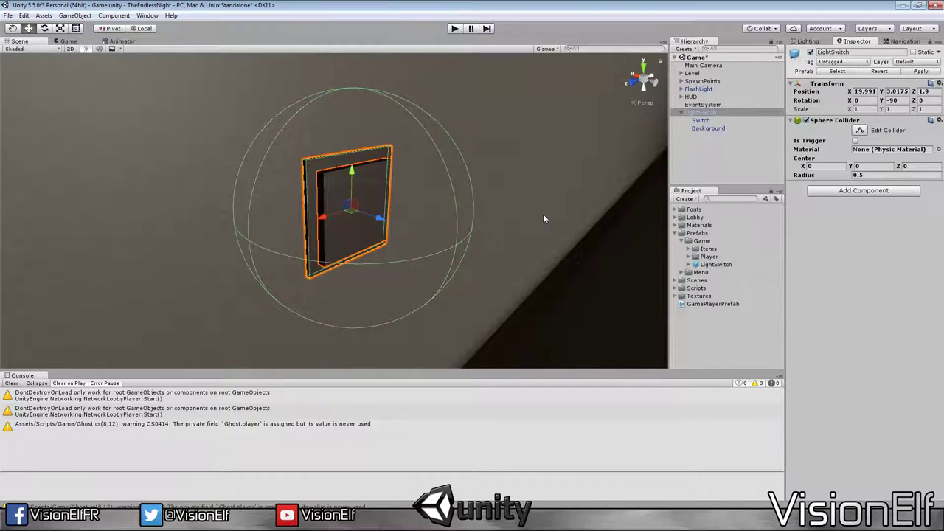
Step: Set the Sphere Collider radius to 0.4 and save the scene
click(898, 174)
text(.4)
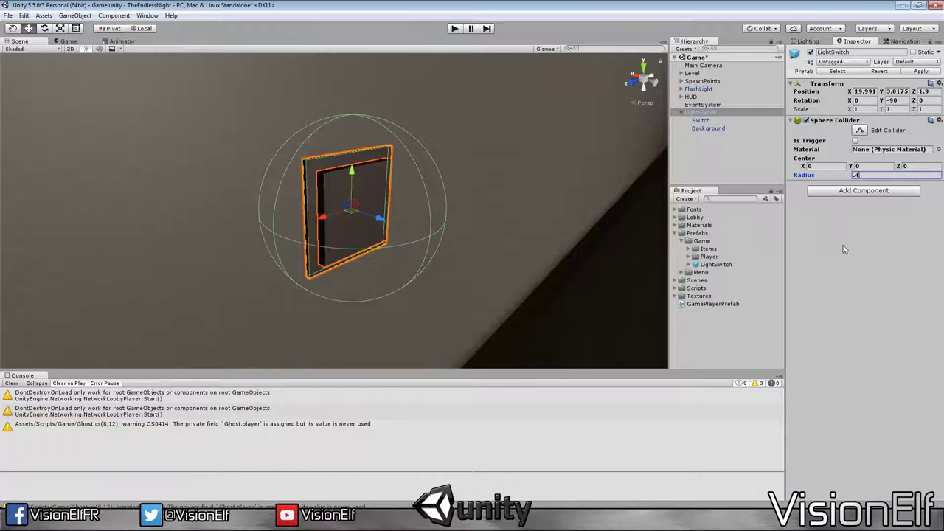
scroll(526, 232, down, 3)
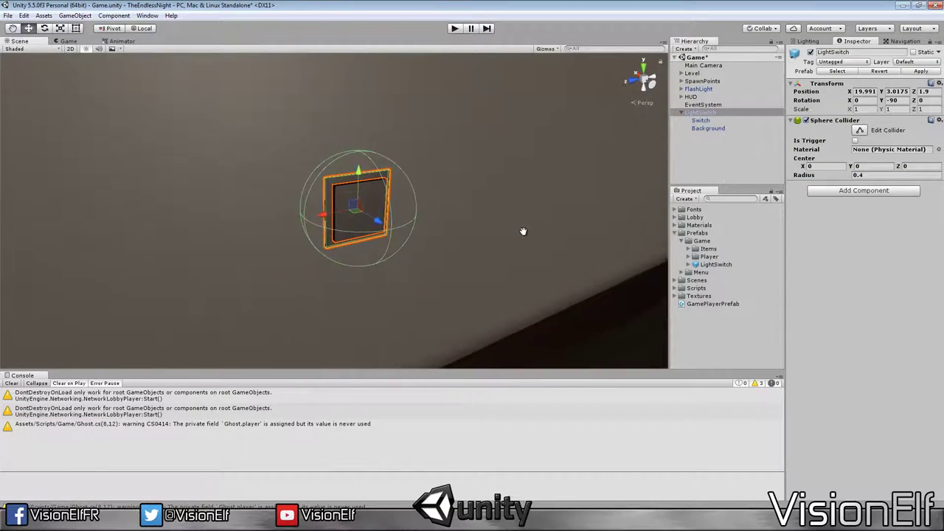
scroll(526, 235, up, 4)
key(ctrl+s)
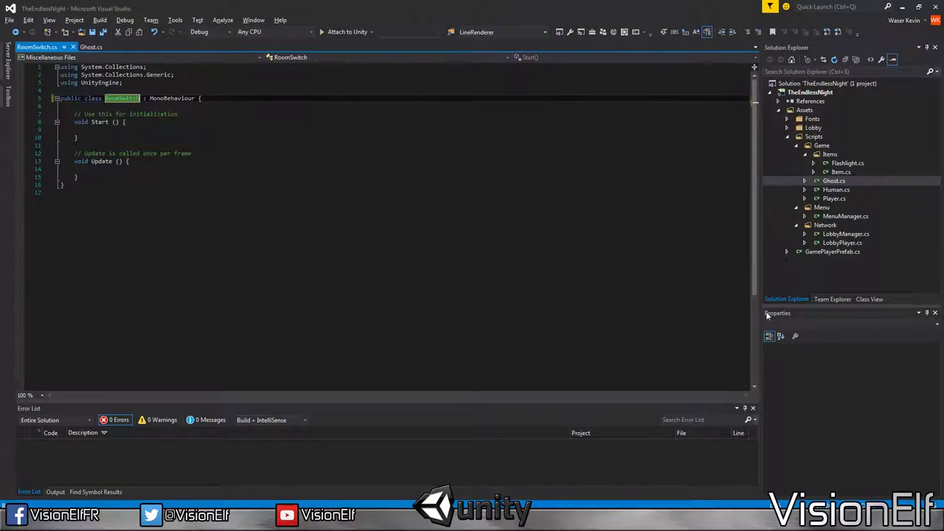
Step: Delete the template Start and Update methods from RoomSwitch.cs
click(140, 125)
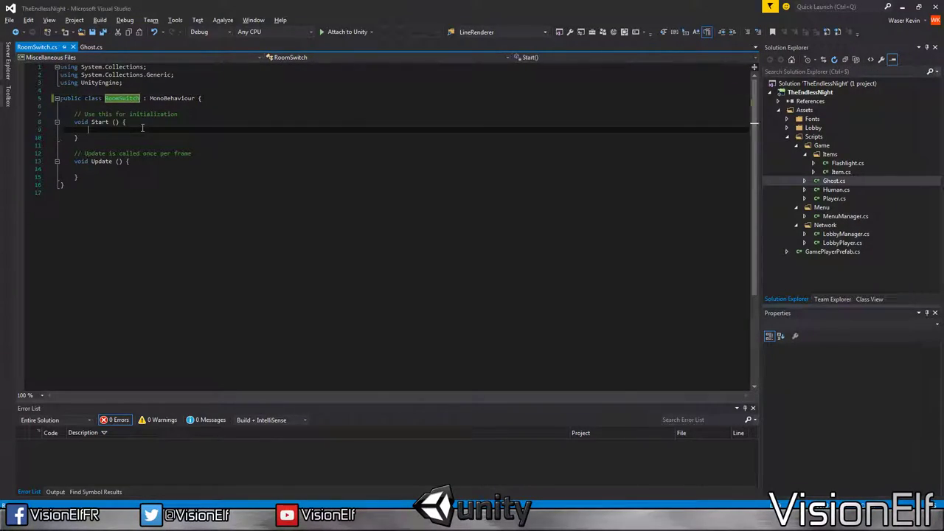
click(141, 169)
click(141, 177)
shift+click(140, 114)
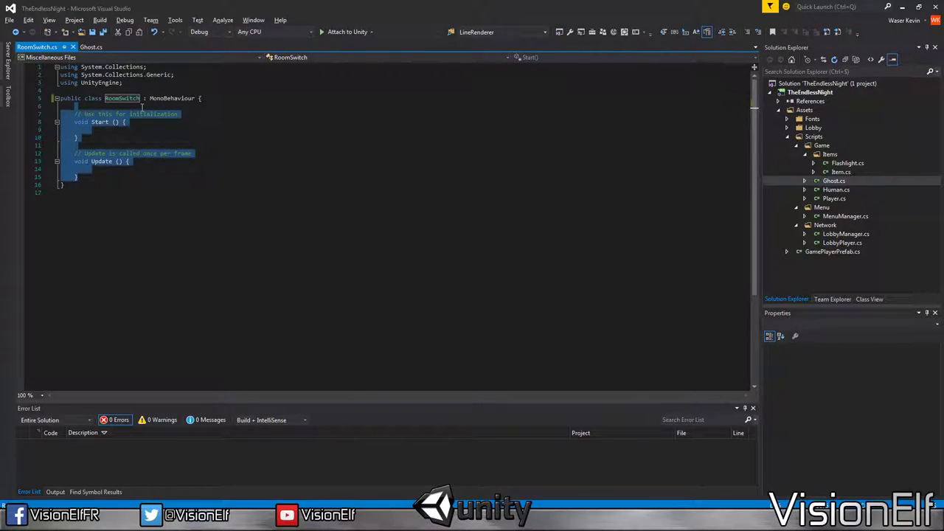
key(BackSpace)
Step: Declare a GameObject switch field followed by an empty void Start() method
text(GameO)
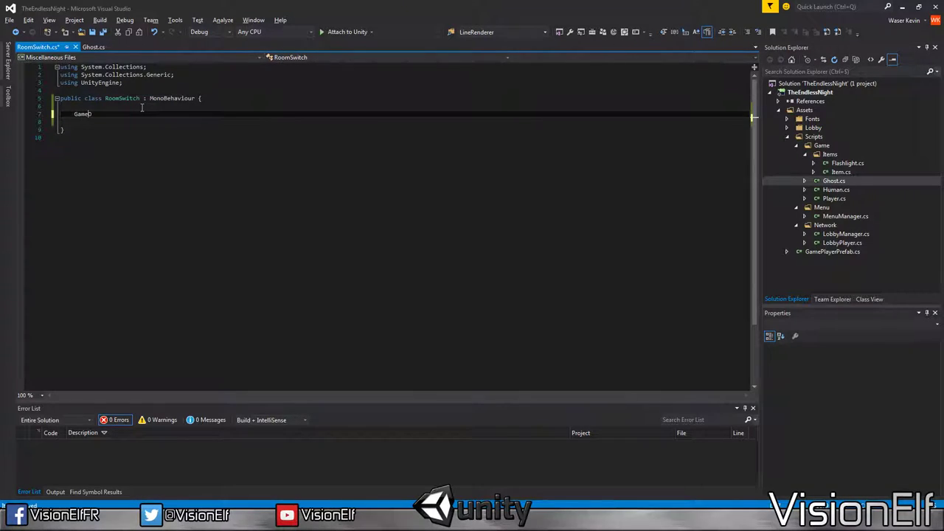
text(b)
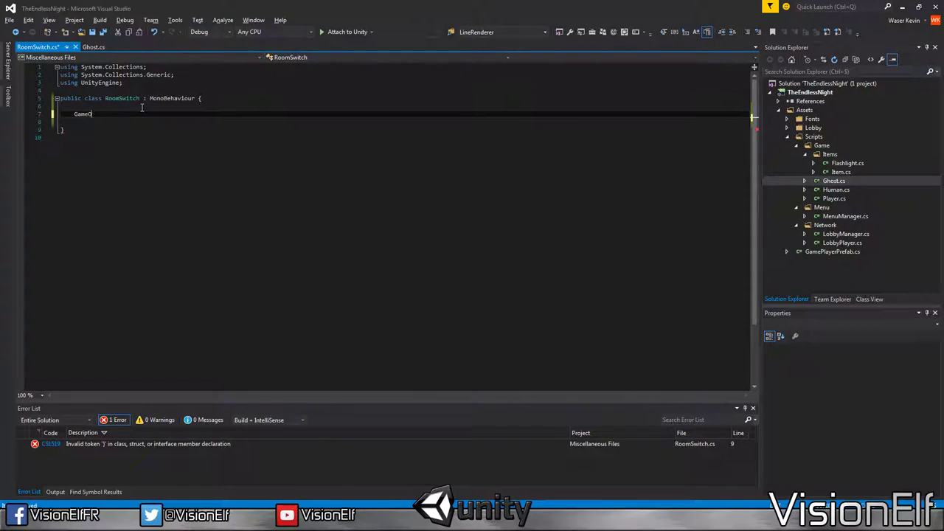
text(t)
key(Return)
key(Return)
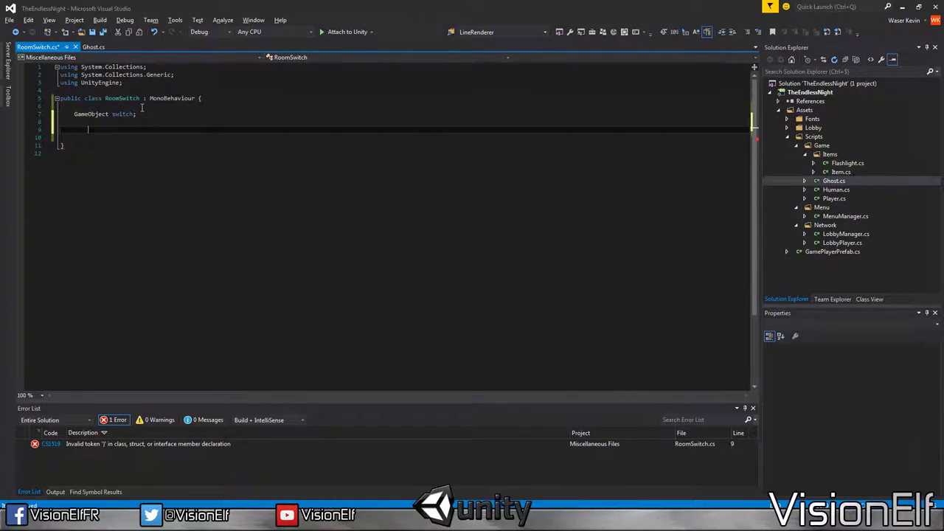
text(pu)
key(shift+Home)
text(void)
key(Return)
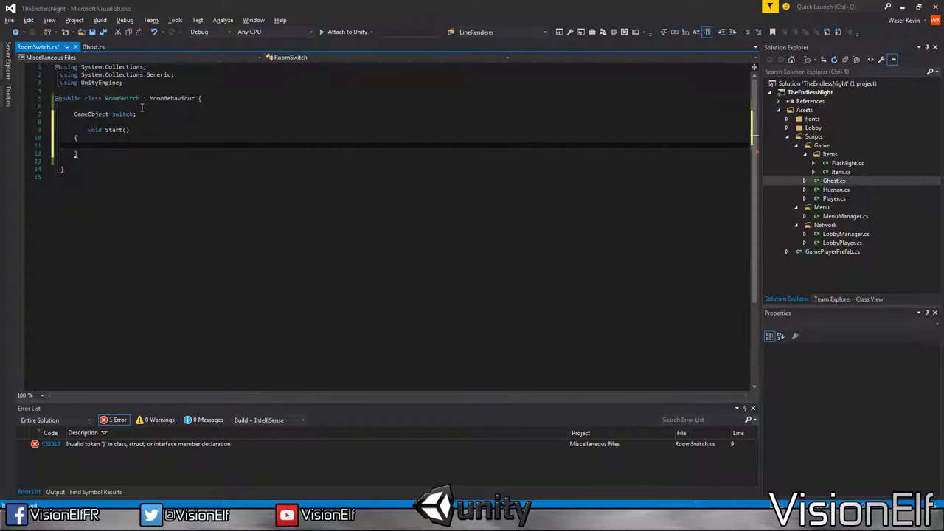
text({)
key(Return)
key(Up)
key(Up)
key(Up)
key(Delete)
key(Return)
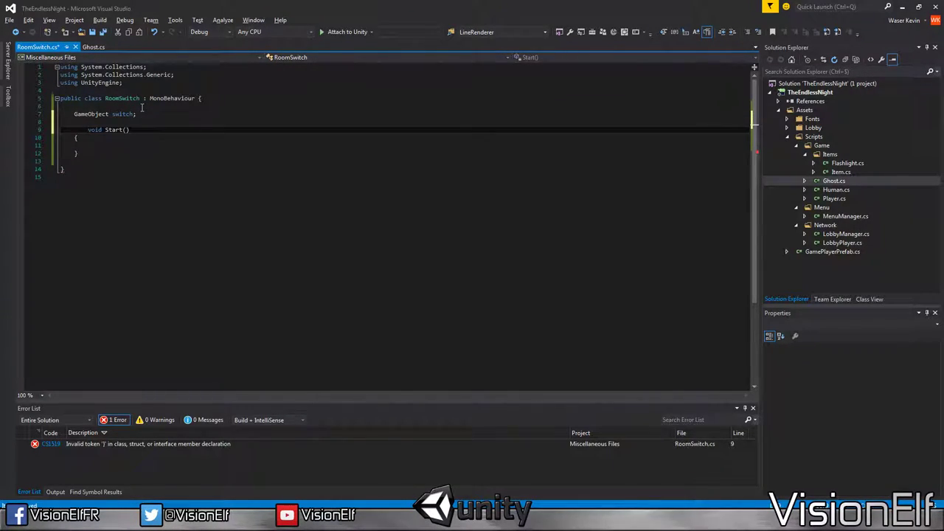
key(BackSpace)
key(BackSpace)
key(BackSpace)
key(BackSpace)
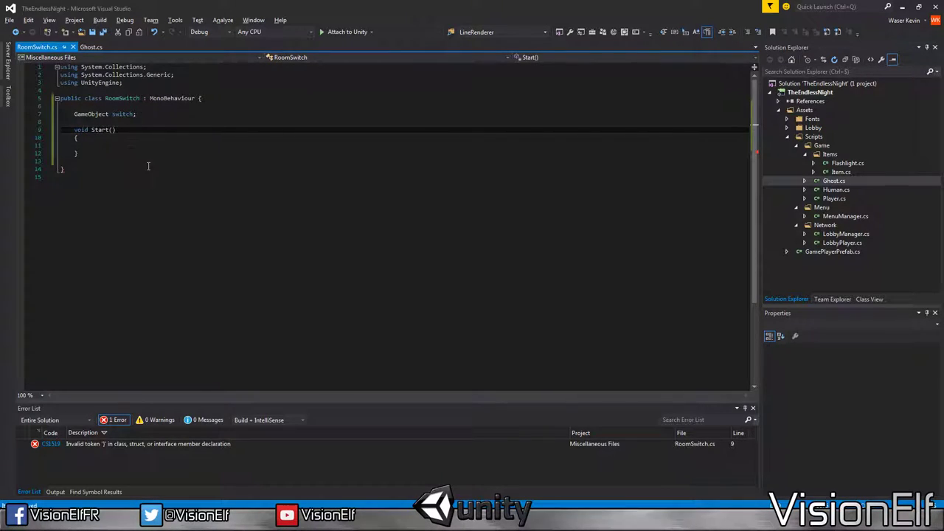
Step: Close the script files and select the Game scripts folder in Unity
click(87, 48)
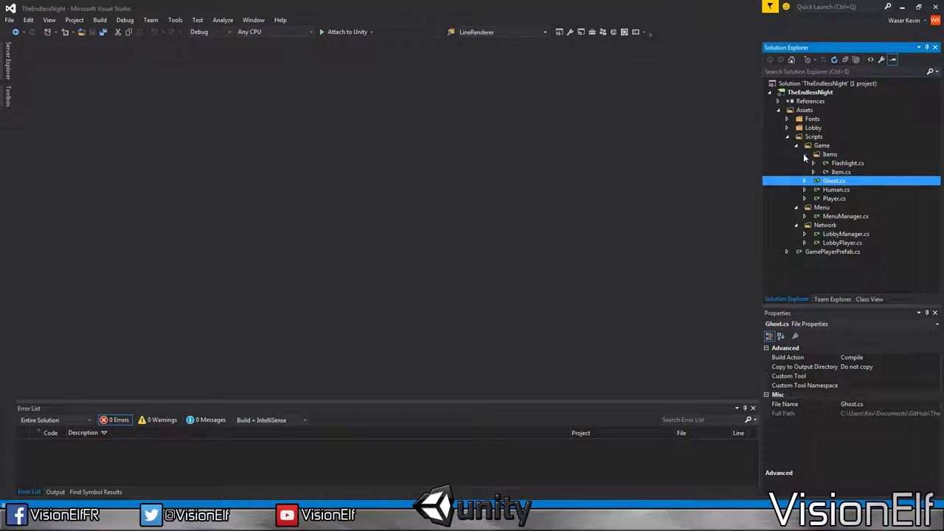
click(805, 155)
double_click(806, 155)
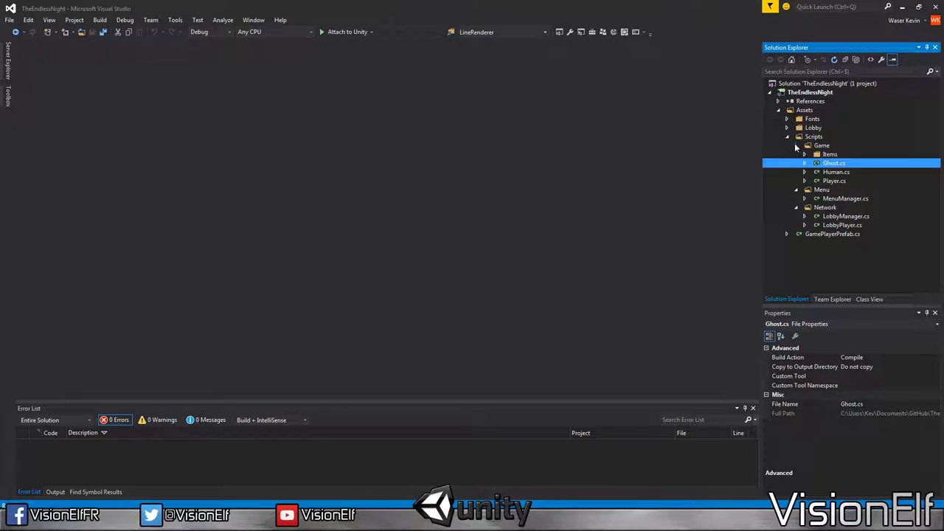
click(799, 147)
click(805, 154)
click(805, 155)
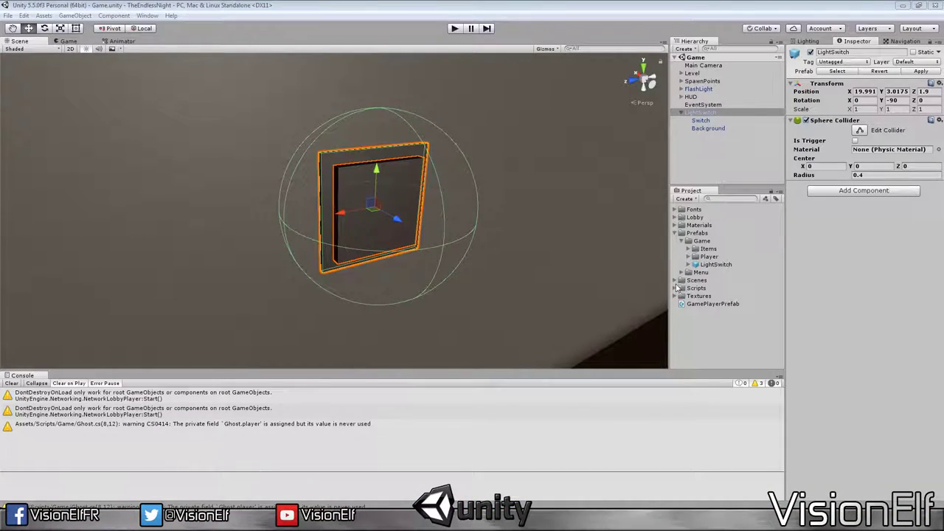
Step: Open RoomSwitch, normalize line endings, rename the field switch to lightSwitch, and save
click(674, 288)
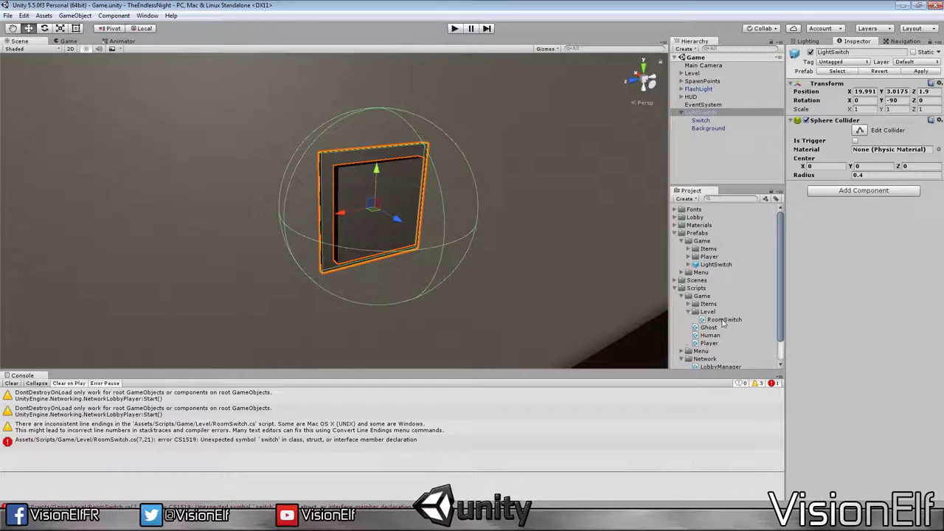
double_click(723, 320)
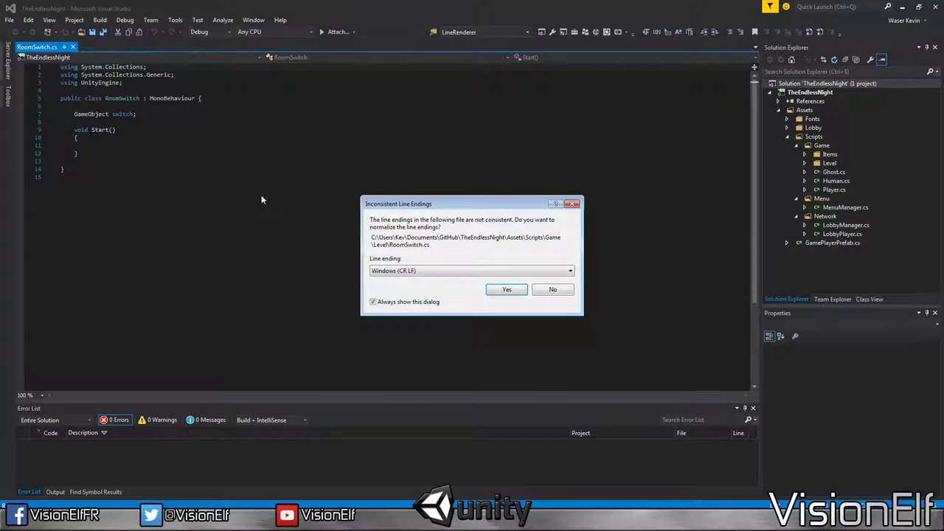
click(507, 289)
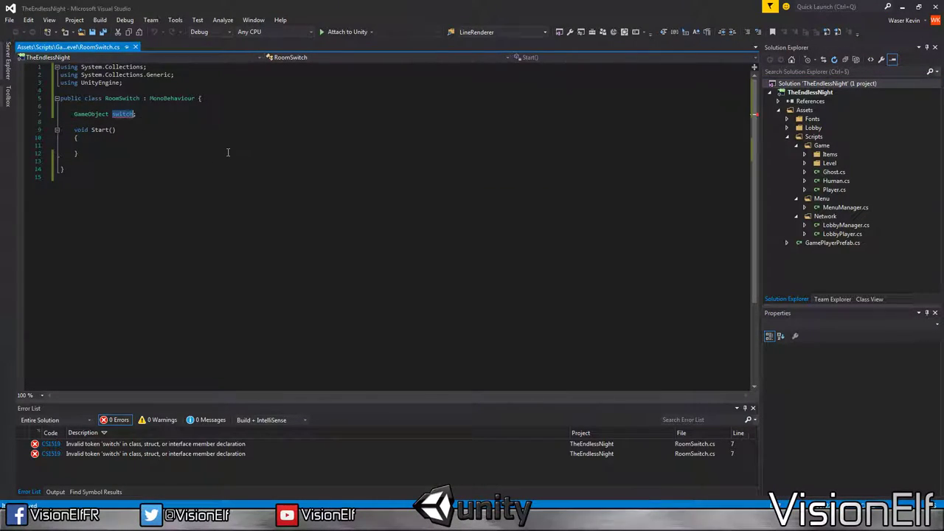
key(BackSpace)
text(ligh)
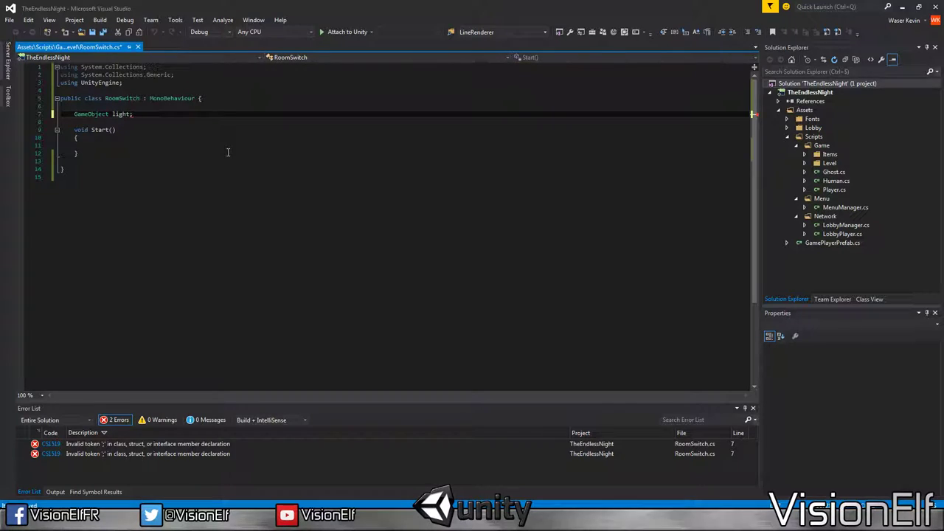
text(Switc)
text(h)
key(ctrl+s)
Step: Back in Unity, drag the RoomSwitch script onto the LightSwitch object's Inspector
key(alt+Tab)
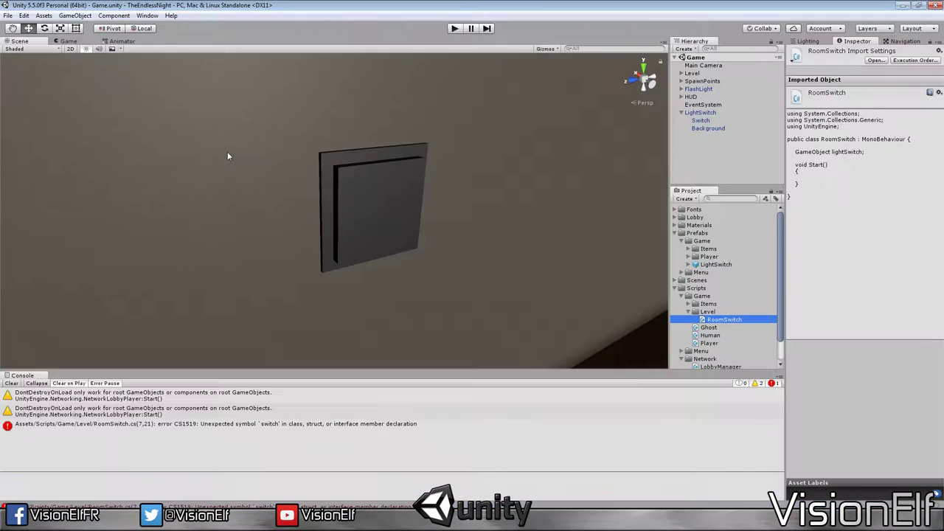
click(705, 113)
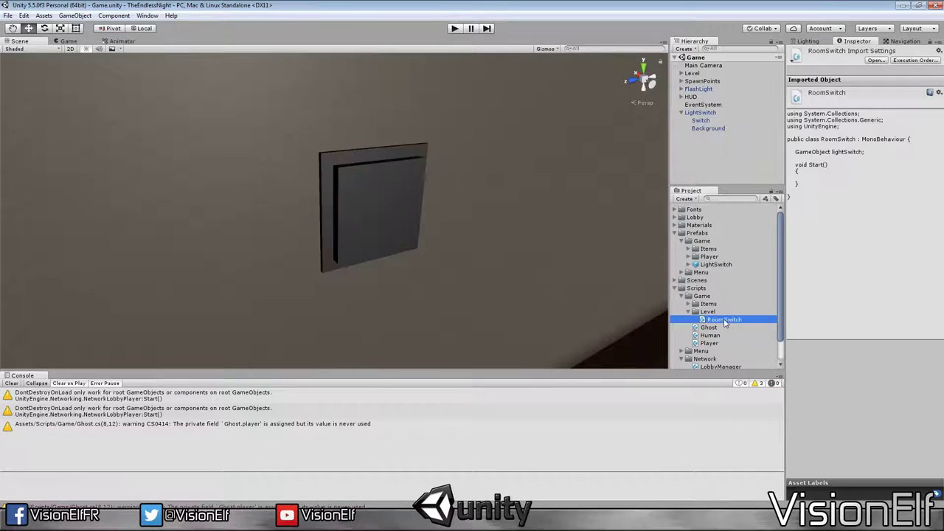
drag(727, 319, 848, 281)
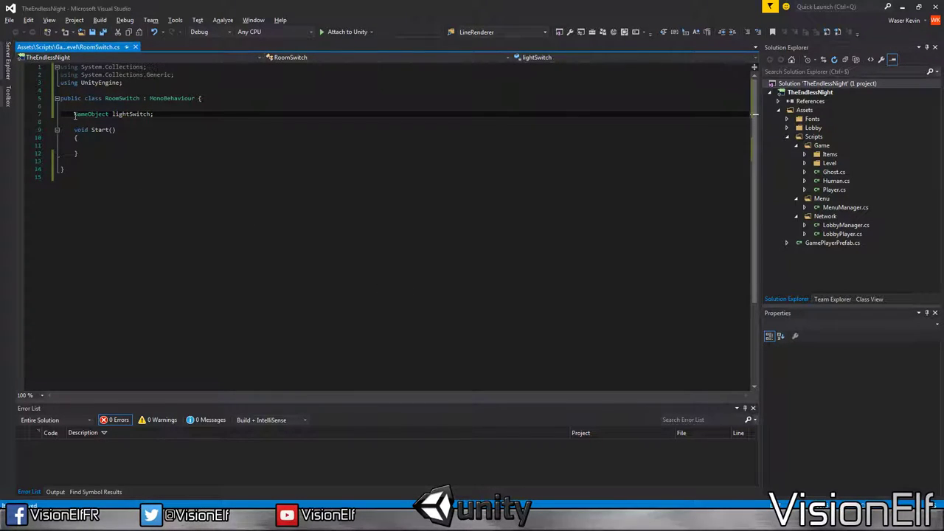
Step: Make lightSwitch public, delete the empty Start method, add a public float Angle, and save
text(public GameObject lightSwitch;)
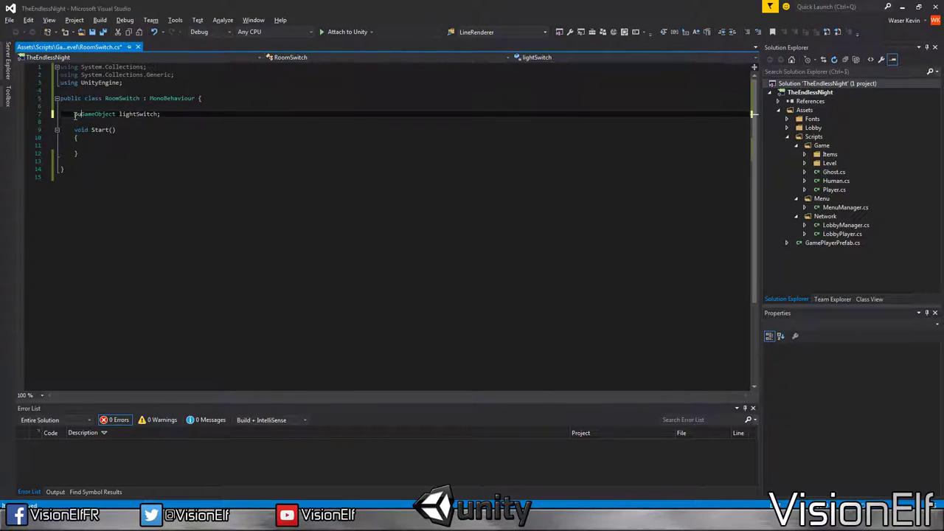
key(shift+Down)
key(shift+Down)
key(shift+Down)
key(Delete)
key(Return)
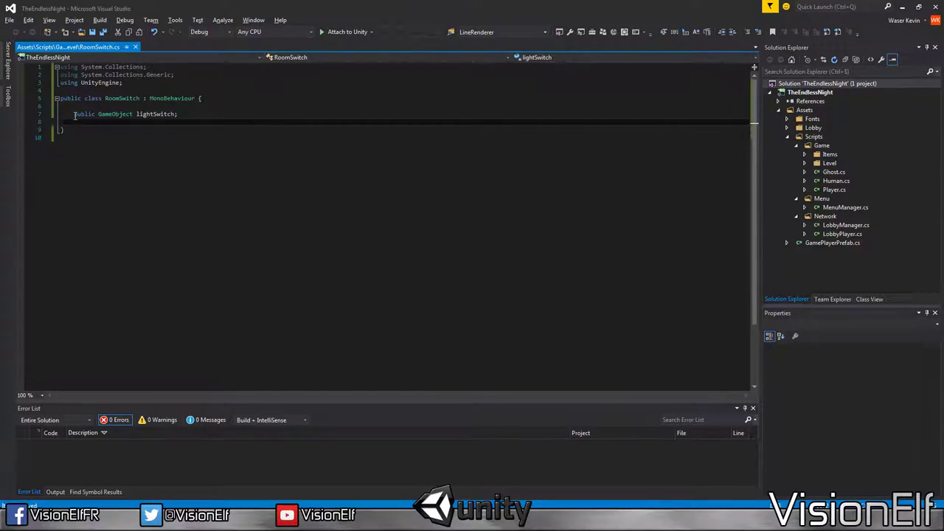
key(Return)
key(Up)
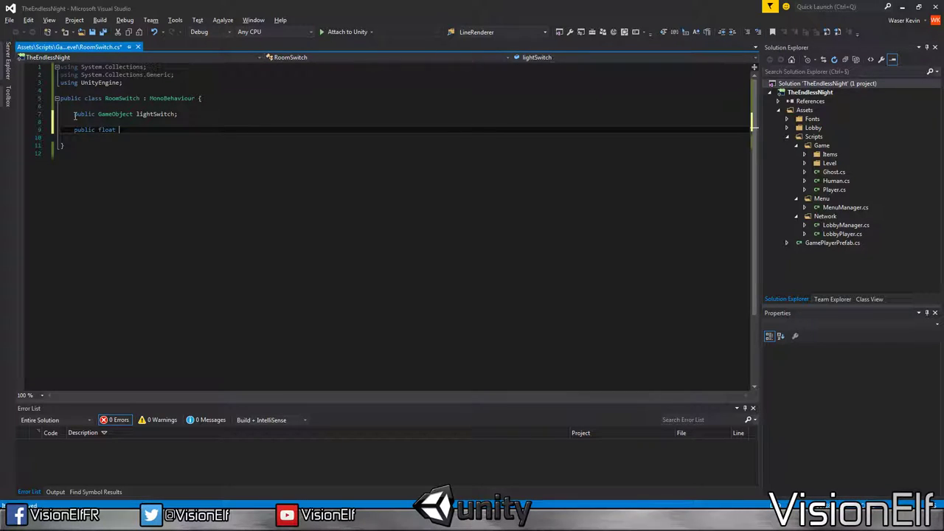
key(ctrl+s)
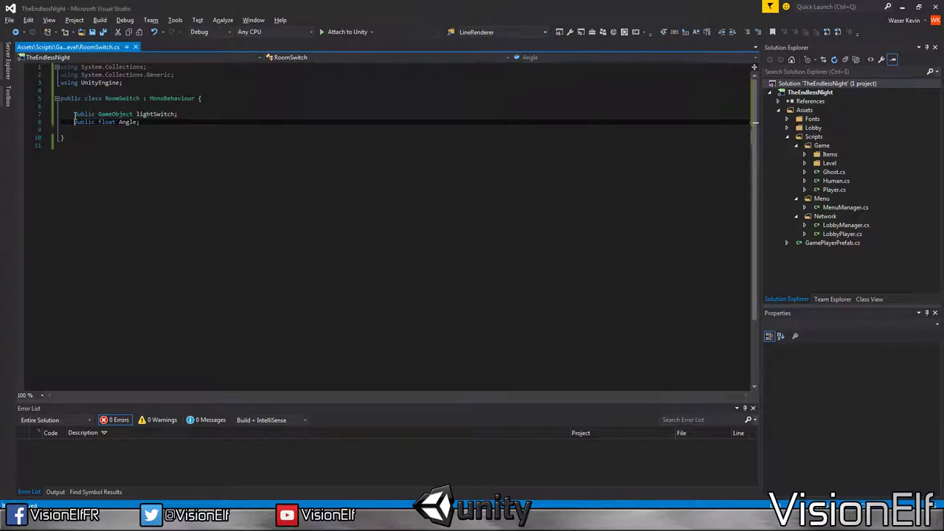
key(alt+Tab)
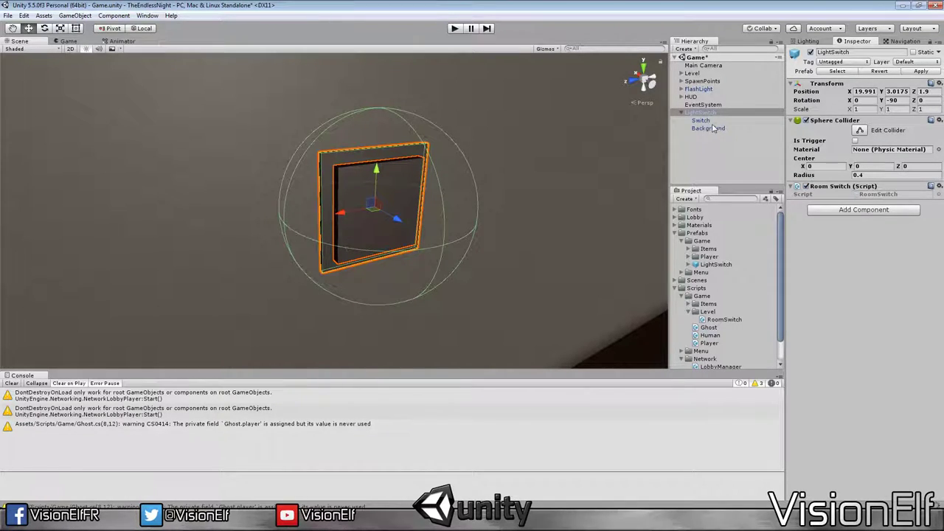
Step: Assign the Switch child to RoomSwitch's Light Switch field and set Angle to 10
drag(701, 120, 872, 204)
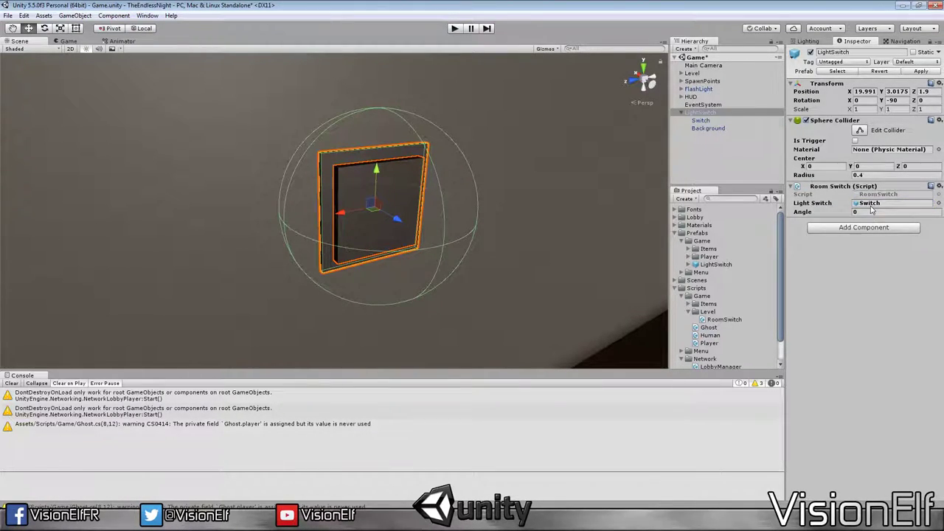
click(868, 212)
text(10)
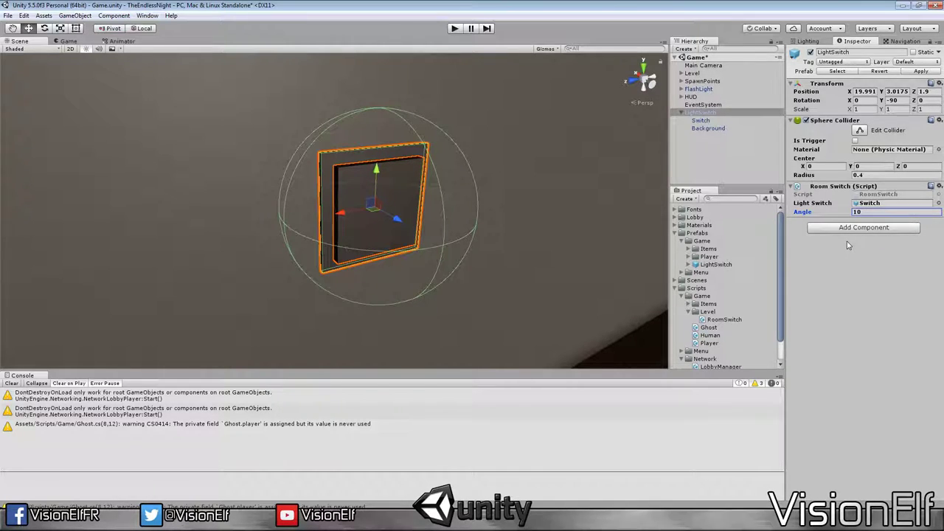
Step: Select the Switch child and try values in its X rotation field
mouse_move(634, 281)
alt+mouse_down()
mouse_move(565, 249)
mouse_move(605, 251)
alt+mouse_up()
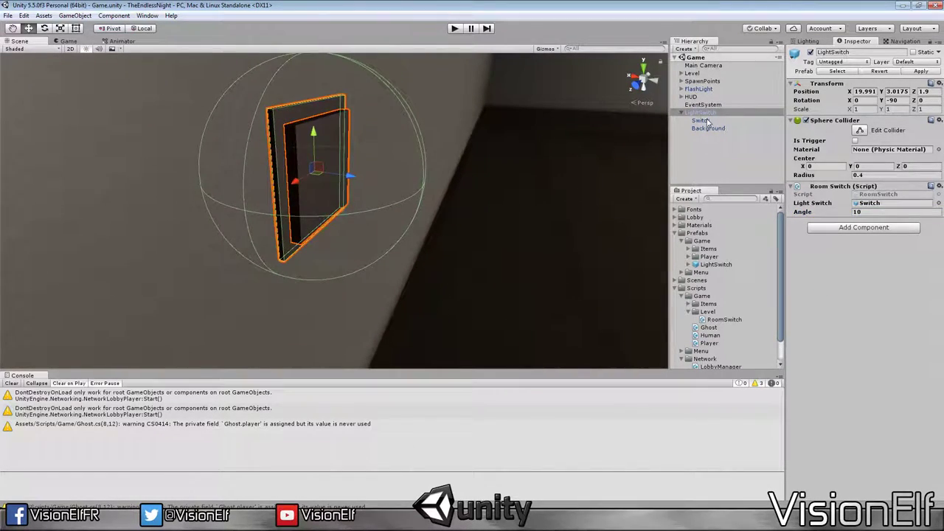
click(701, 120)
click(858, 101)
text(10)
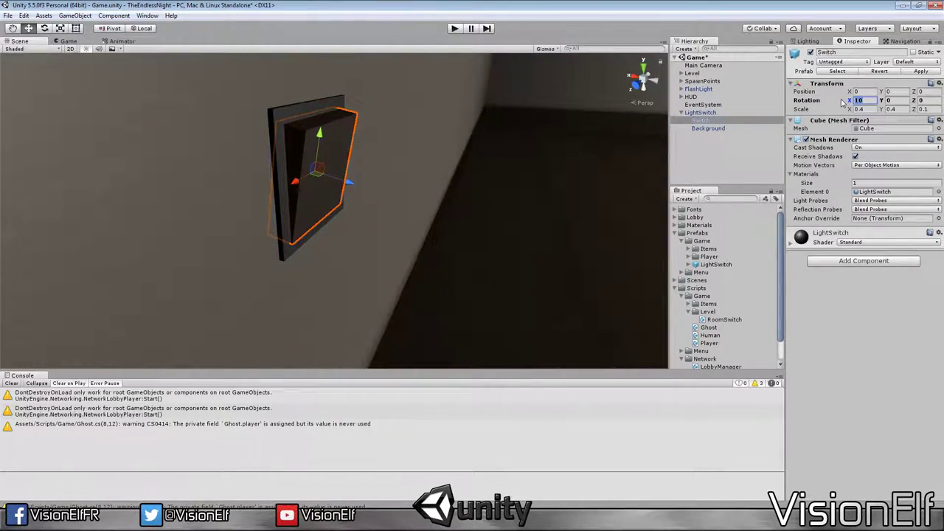
text(-10)
text(0)
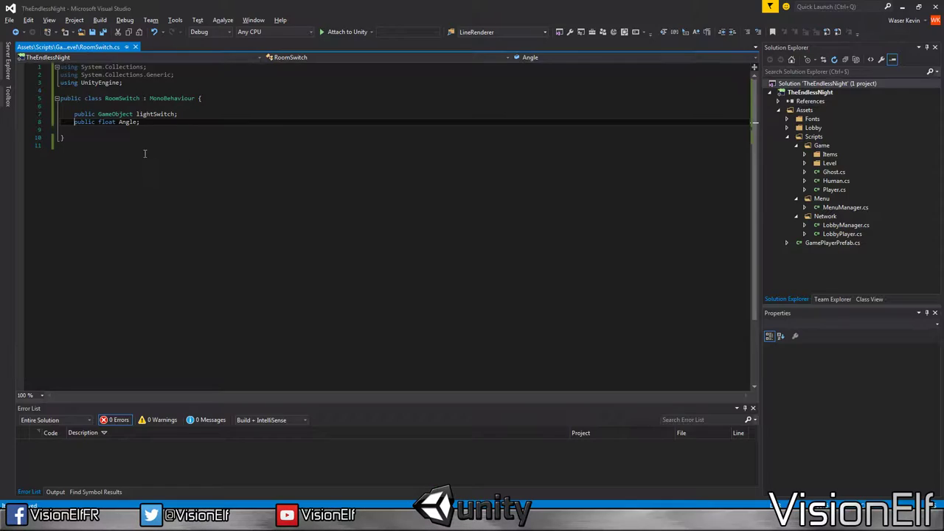
Step: Add a public Light field on line 9, name it roomLight, save, and return to Unity
click(177, 127)
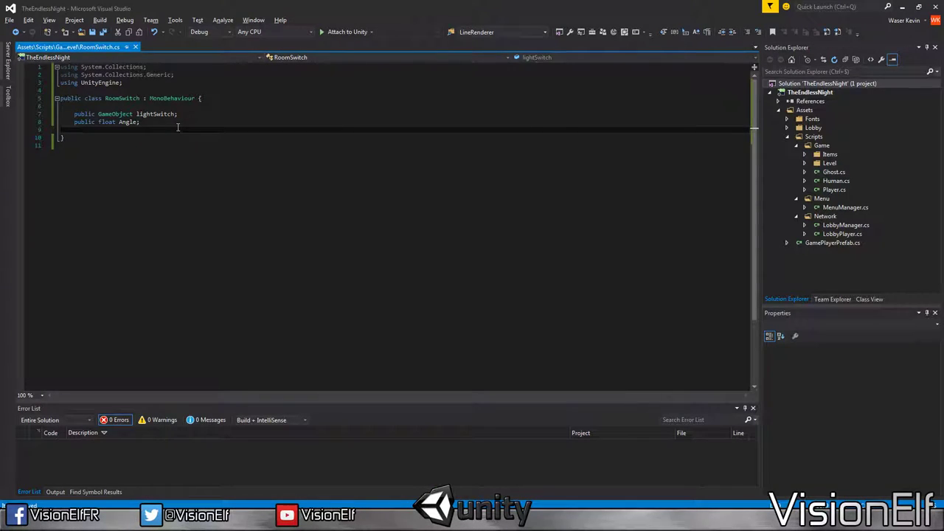
text(public Li)
text(ght)
key(ctrl+s)
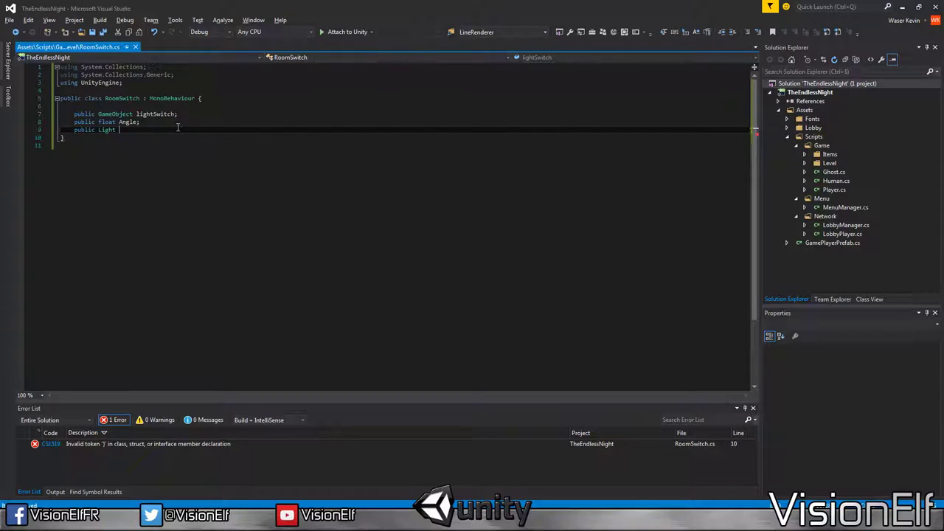
text(light;)
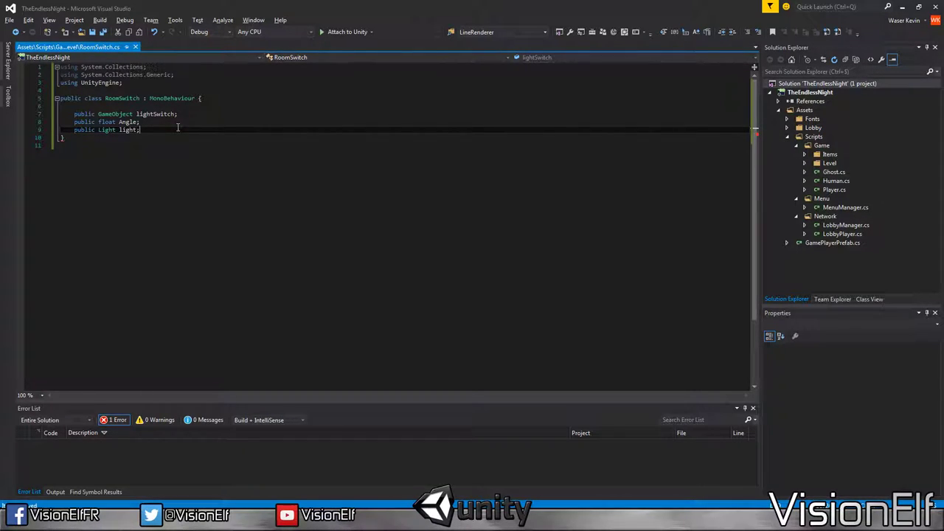
key(ctrl+s)
key(alt+Tab)
key(alt+Tab)
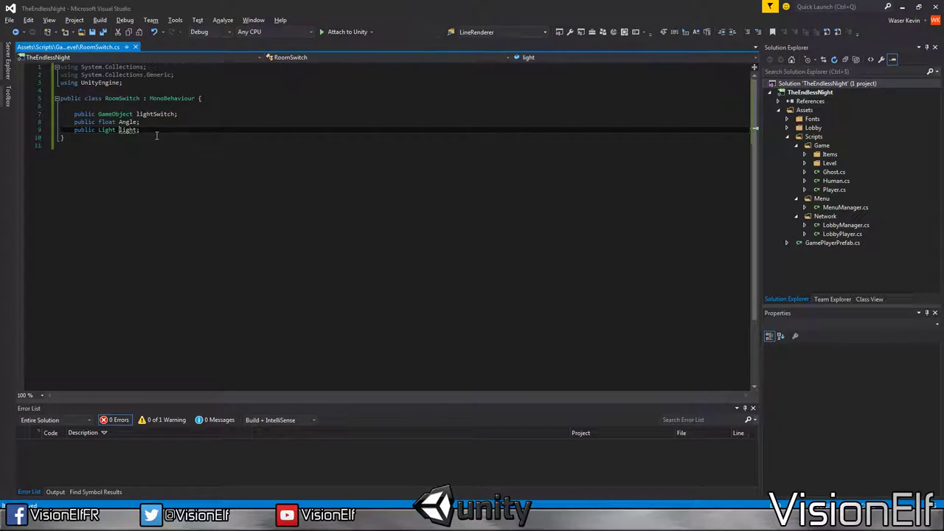
text(roomL)
key(ctrl+s)
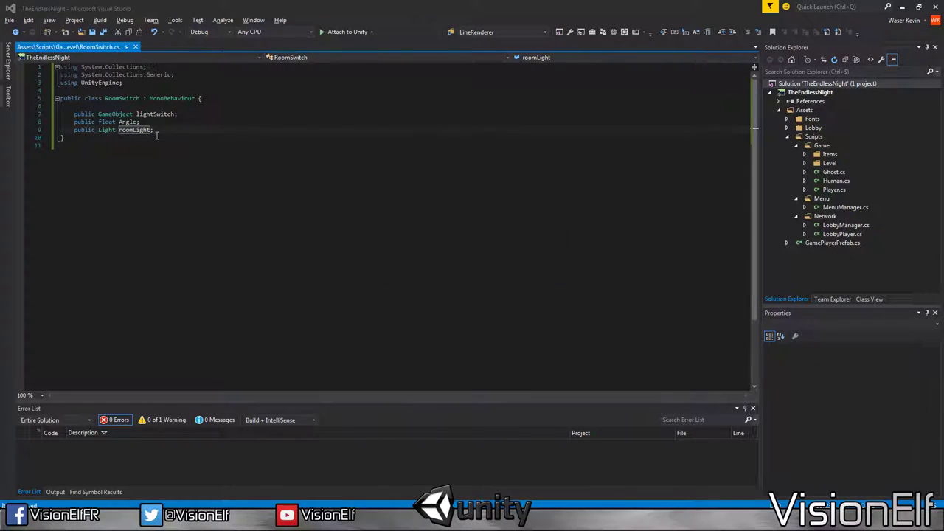
key(alt+Tab)
scroll(524, 219, down, 3)
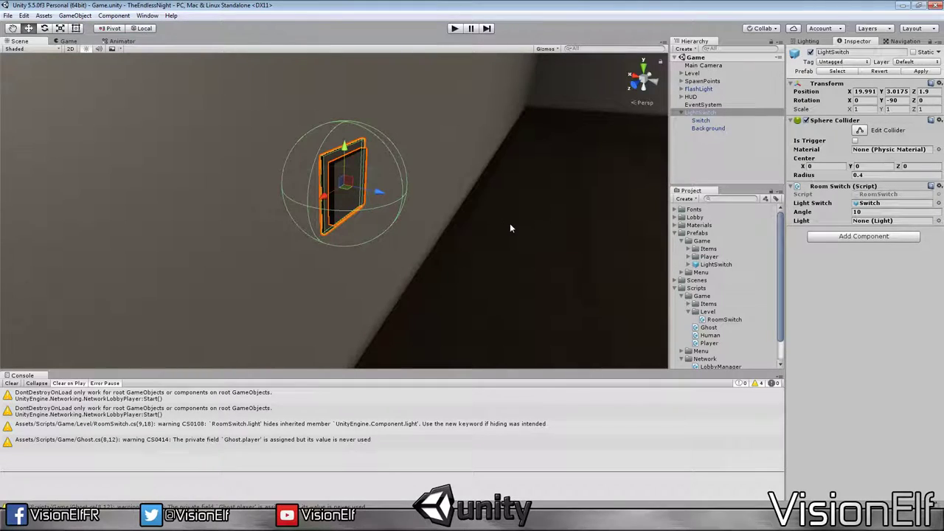
Step: Create an empty 'Lights' object under Level and move the Point light into it
right_drag(510, 223, 627, 196)
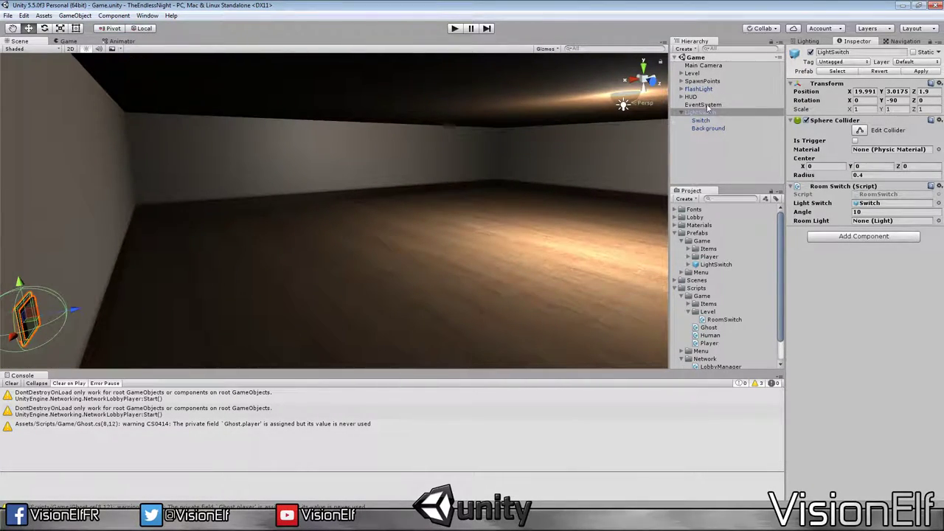
click(682, 73)
click(688, 96)
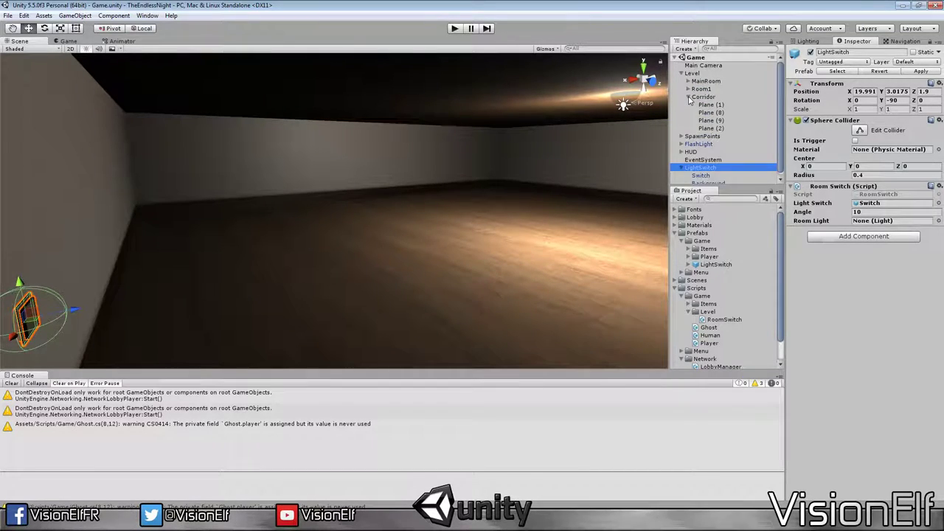
click(688, 96)
click(688, 81)
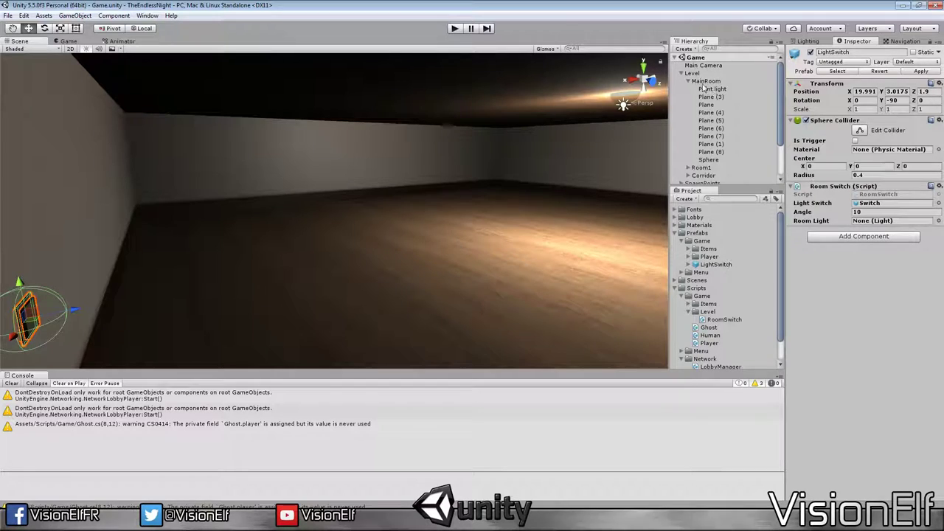
click(682, 73)
right_click(695, 74)
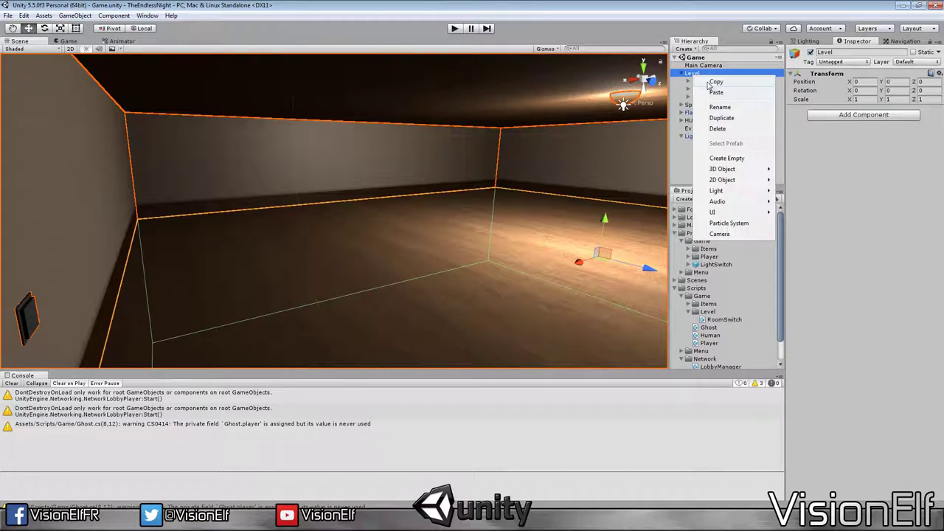
click(720, 158)
text(Lights)
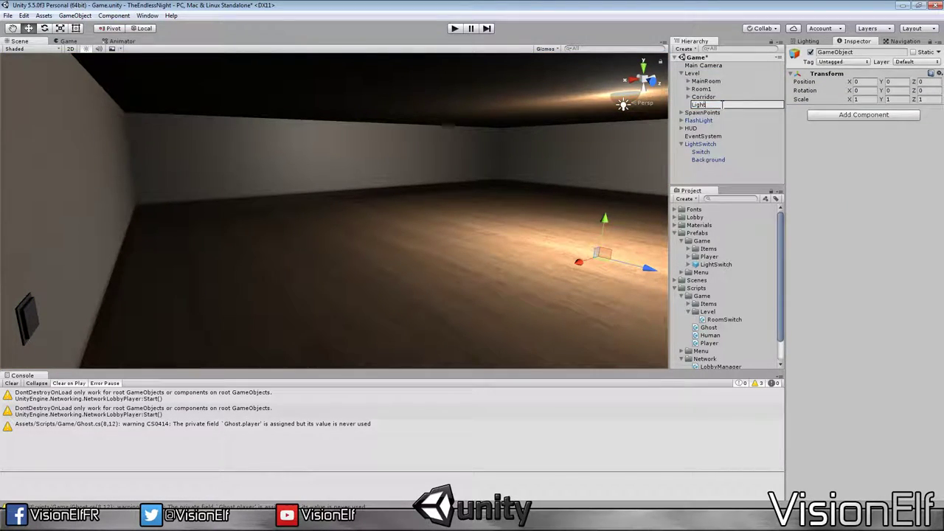
key(Return)
drag(703, 101, 703, 127)
Step: Assign the Point light to LightSwitch's Room Light field and reopen RoomSwitch.cs
scroll(704, 126, up, 3)
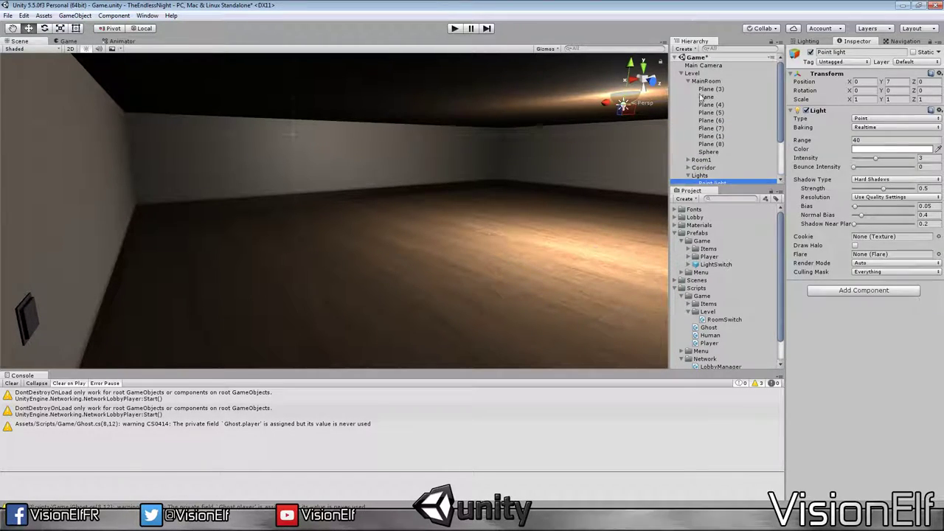
click(691, 81)
click(688, 82)
click(708, 112)
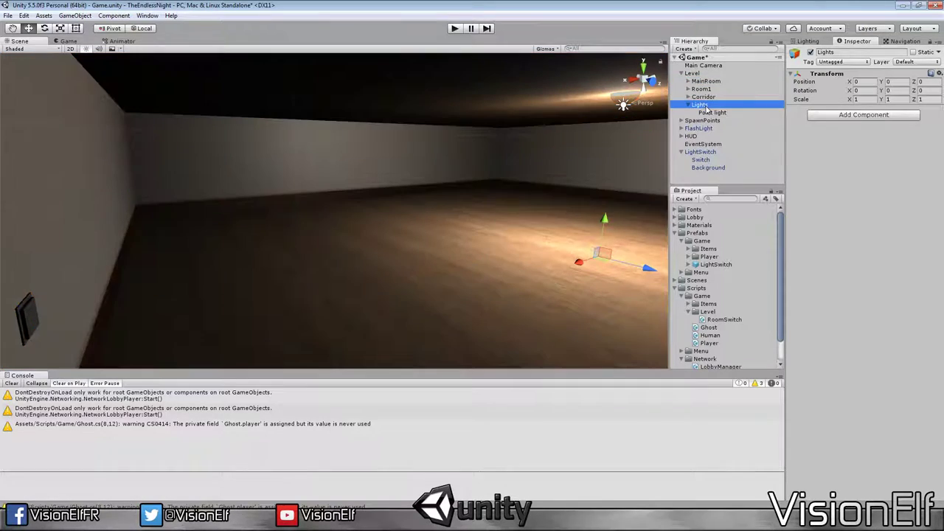
click(700, 151)
drag(708, 113, 893, 220)
double_click(878, 194)
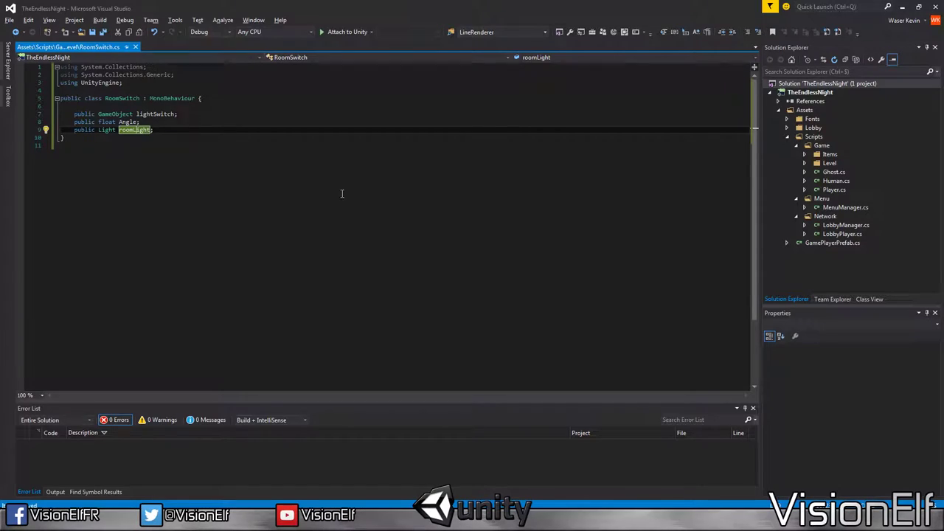
click(295, 131)
Step: Declare an empty public void Press() method and a public bool IsLightOn() method below the fields
key(Return)
key(Return)
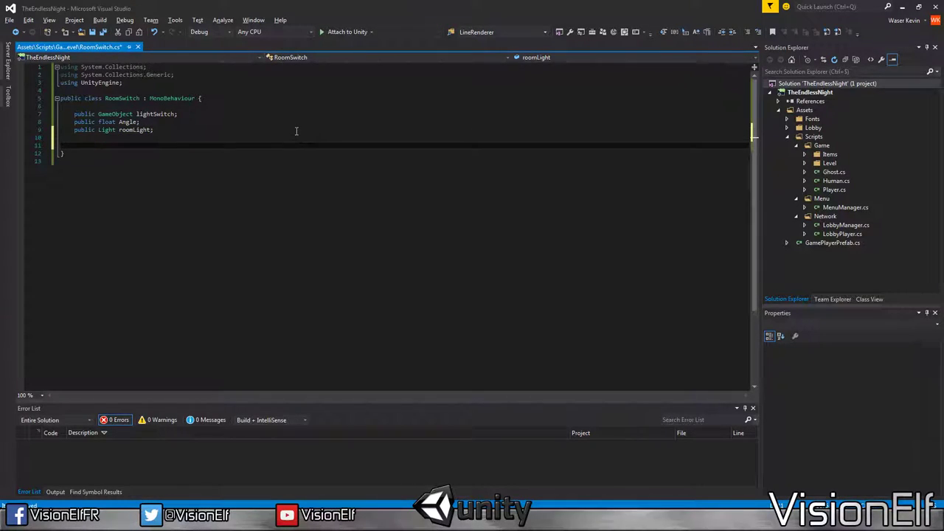
text(public void A)
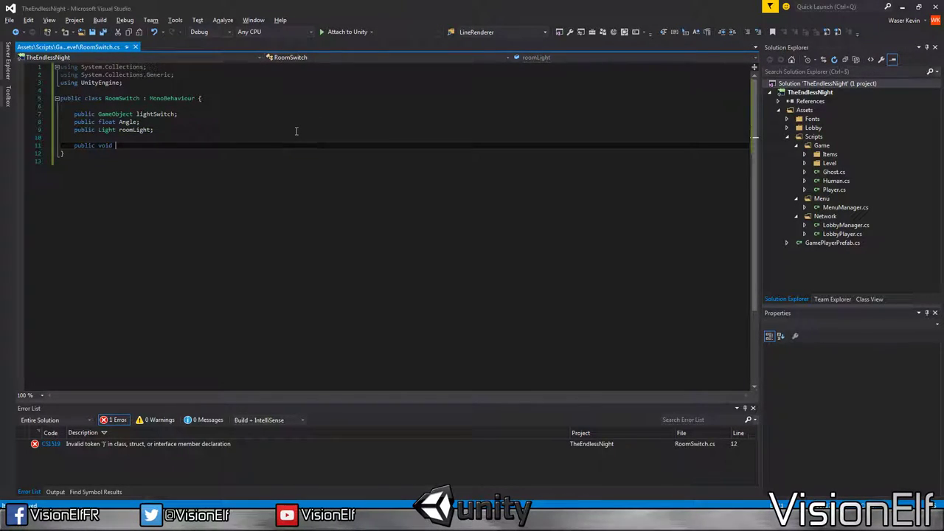
key(BackSpace)
text(ress())
key(Return)
text({)
key(Return)
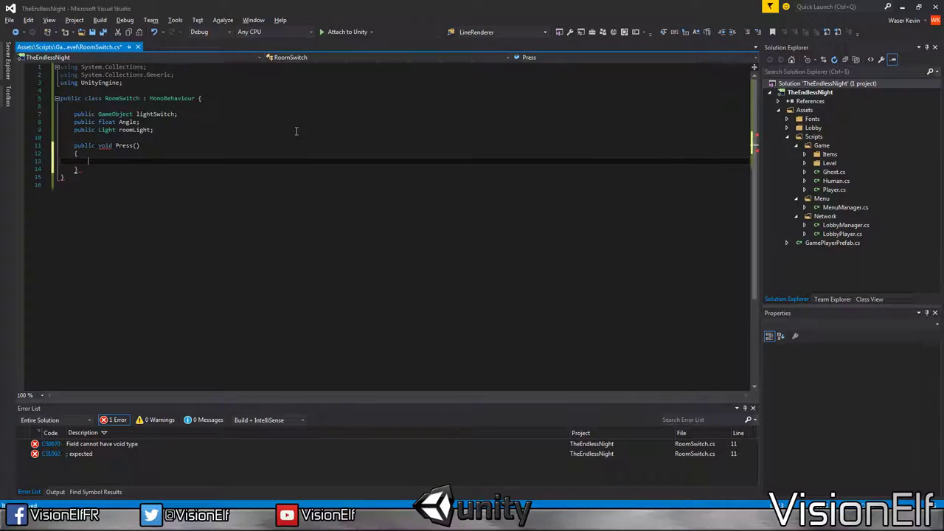
key(Return)
key(Return)
key(Down)
key(Down)
key(Down)
key(End)
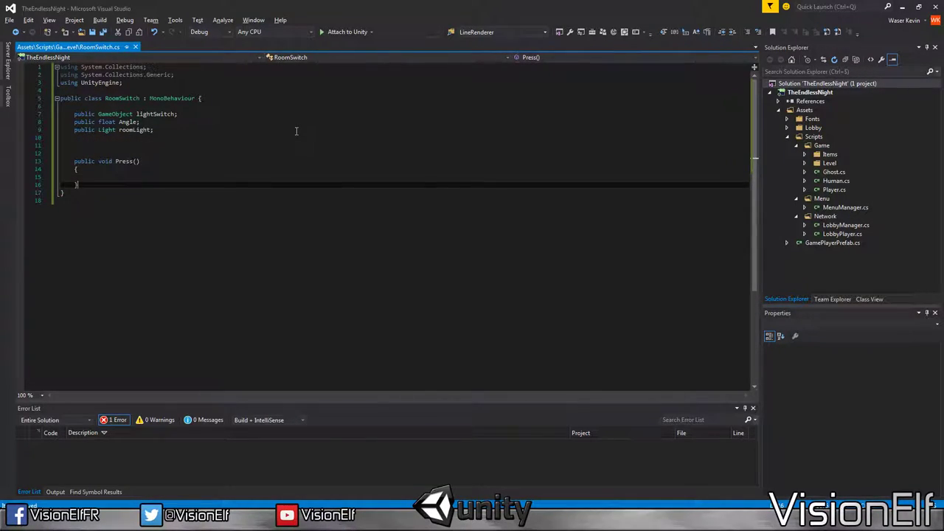
key(Return)
key(Return)
key(Return)
text(public bool )
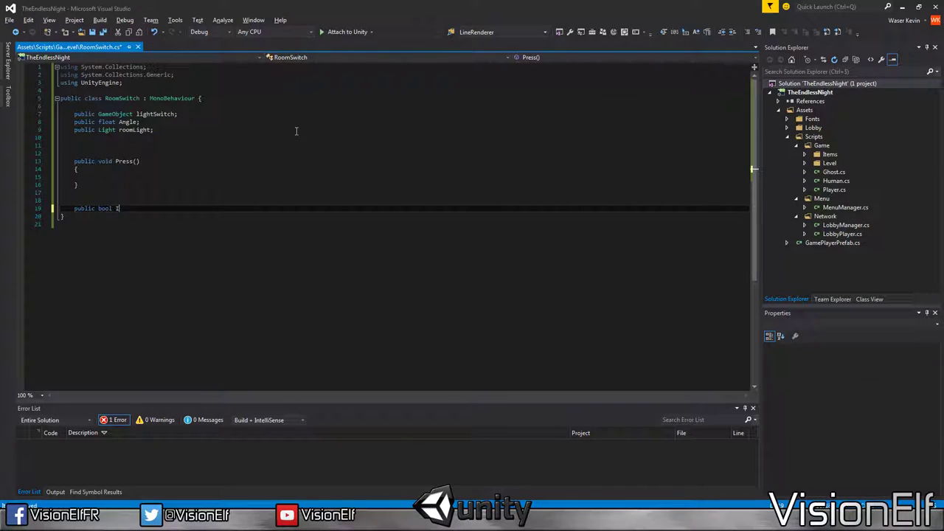
text(IsLight()()
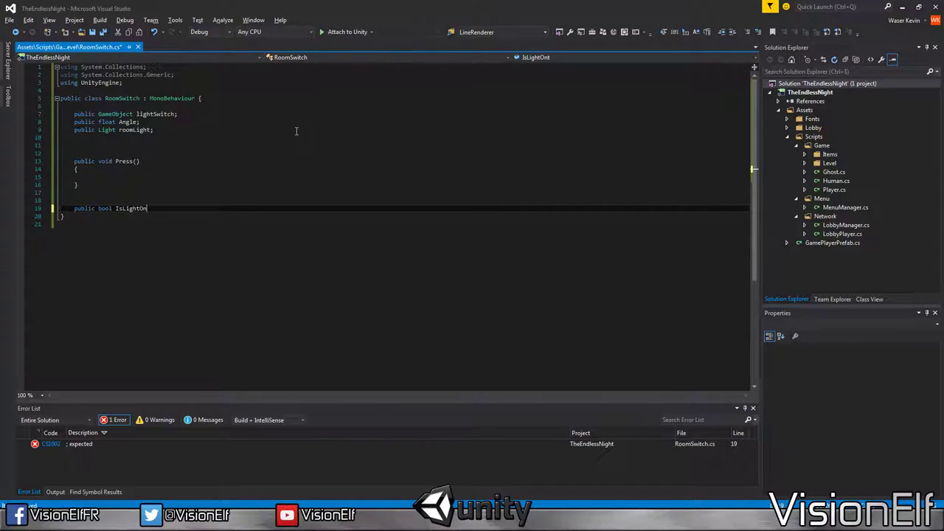
text())
key(Return)
text({)
key(Return)
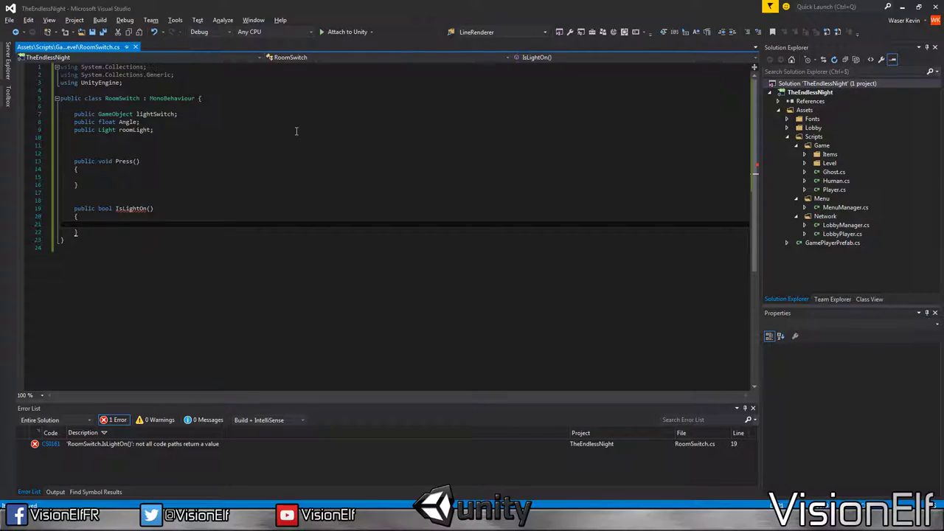
Step: Add a 'bool pressed' field, save, and rename IsLightOn to IsPressed
click(248, 143)
text(b)
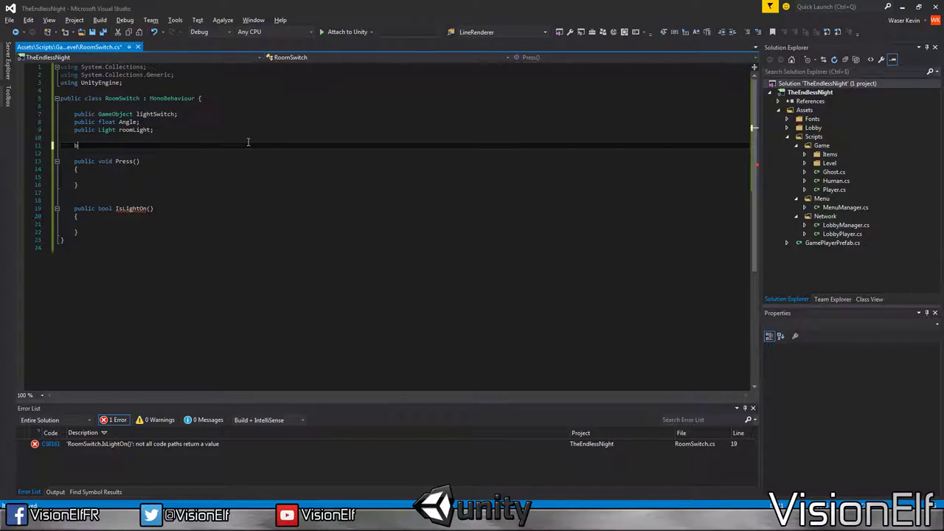
text(ool presse)
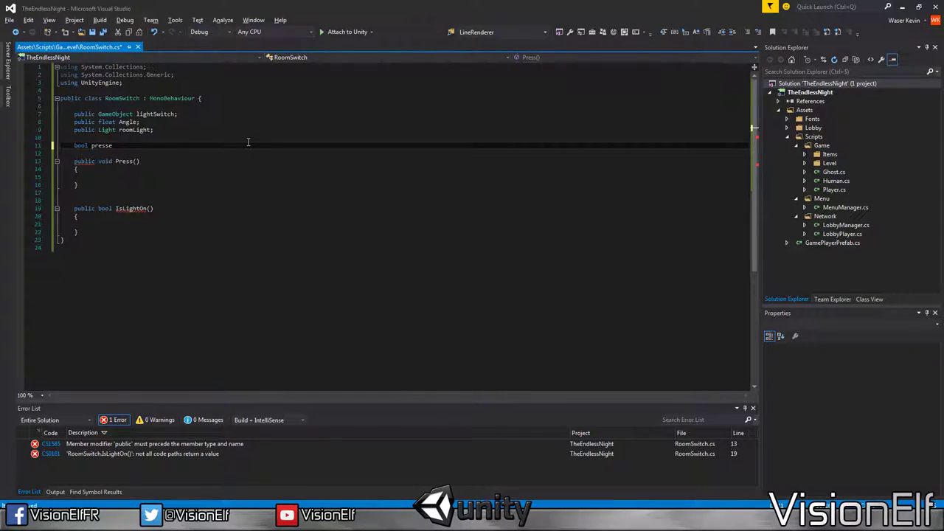
text(d = true;)
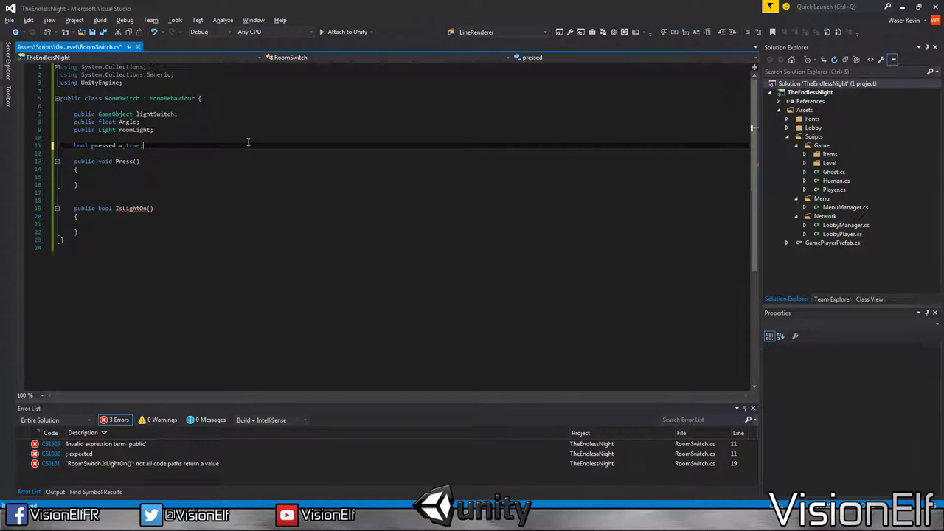
key(ctrl+s)
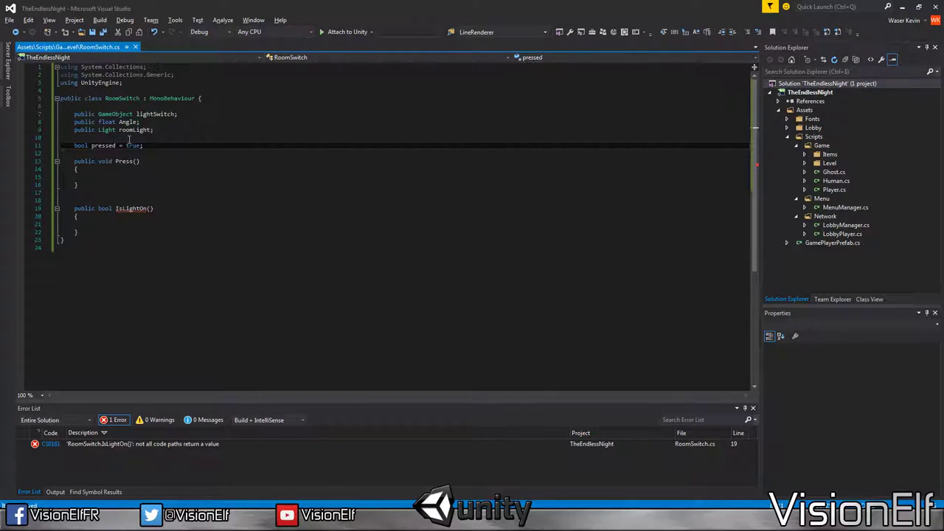
key(BackSpace)
key(BackSpace)
key(BackSpace)
click(162, 212)
key(ctrl+s)
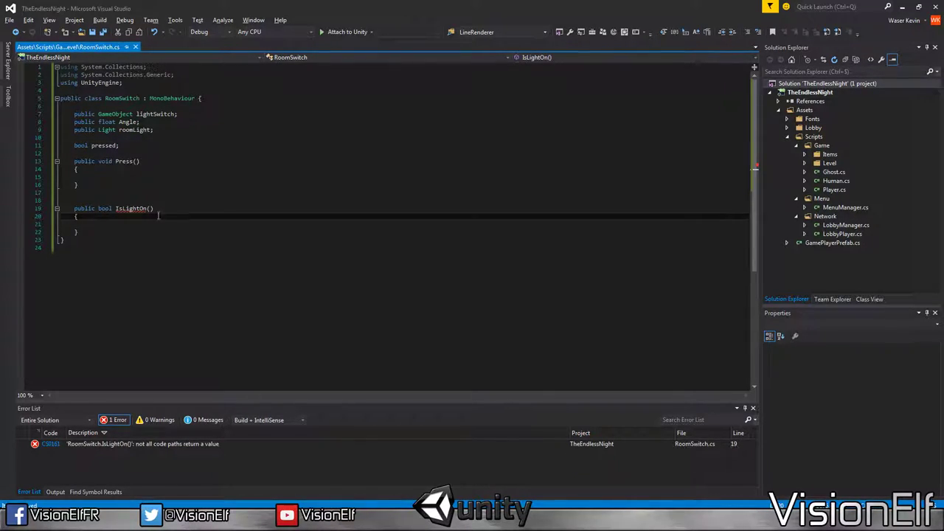
double_click(131, 209)
text(IsPressed)
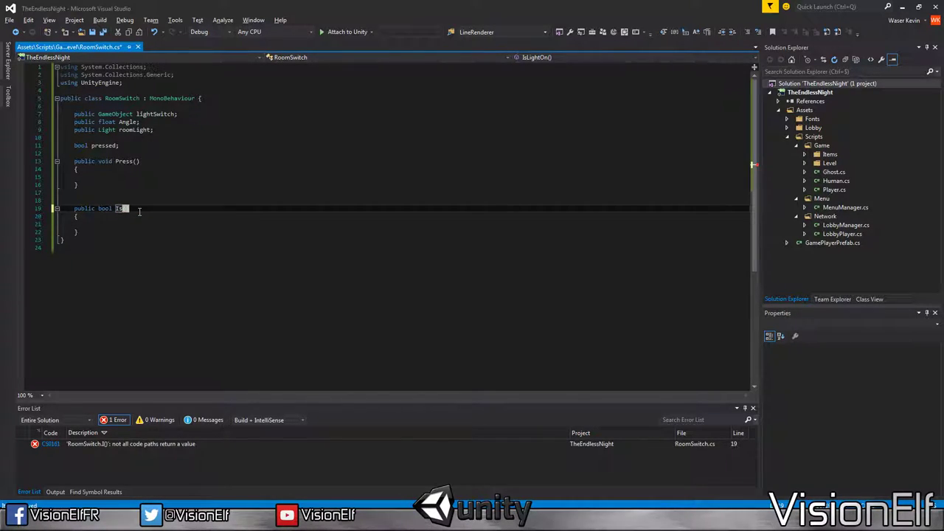
key(Down)
key(Down)
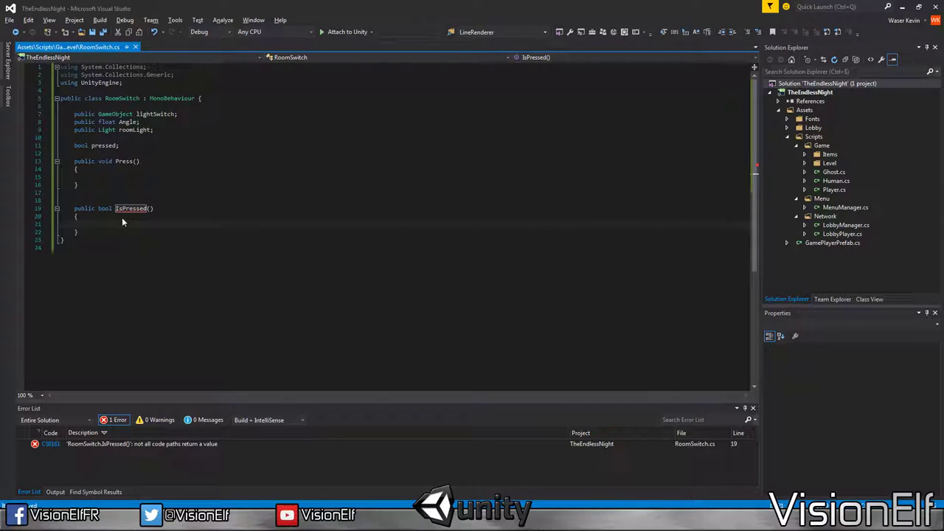
Step: Make IsPressed() return pressed and Press() toggle it with 'pressed = !pressed', then save
click(154, 182)
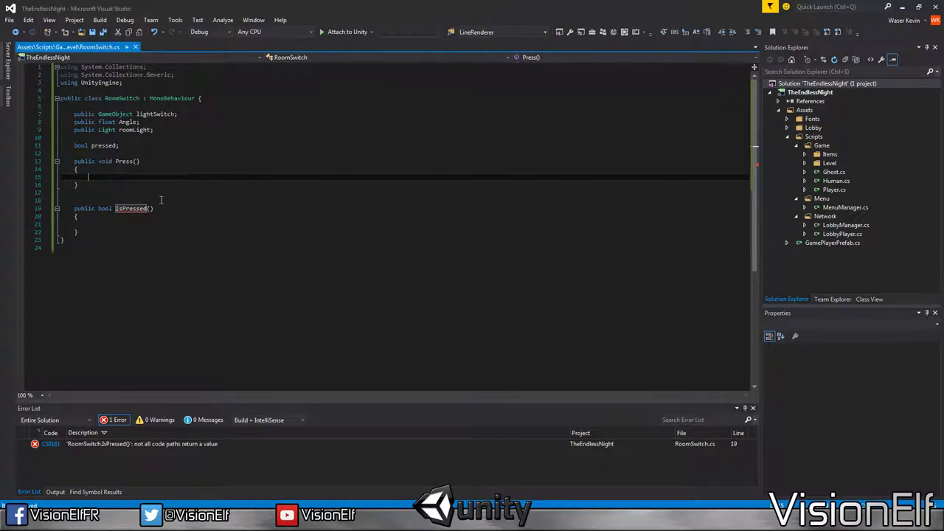
click(167, 225)
text(return)
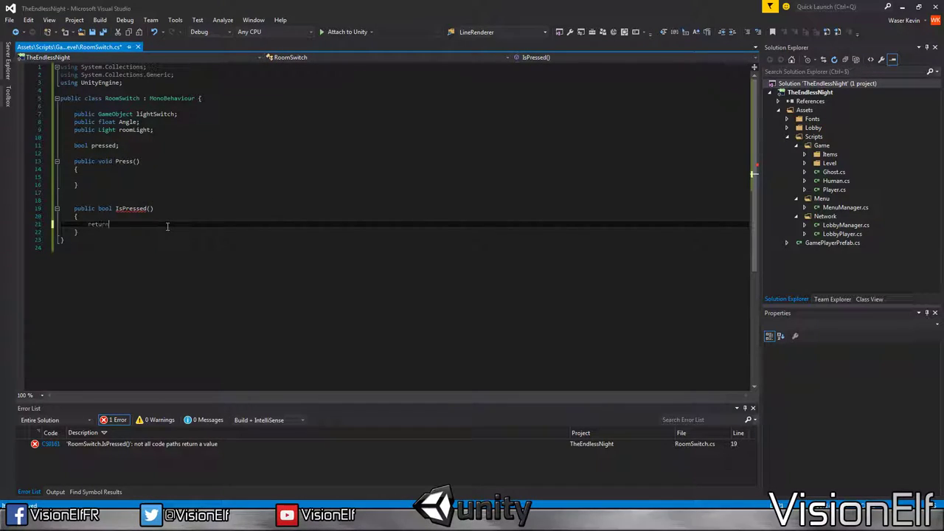
key(Up)
key(Up)
key(Up)
key(Up)
key(Up)
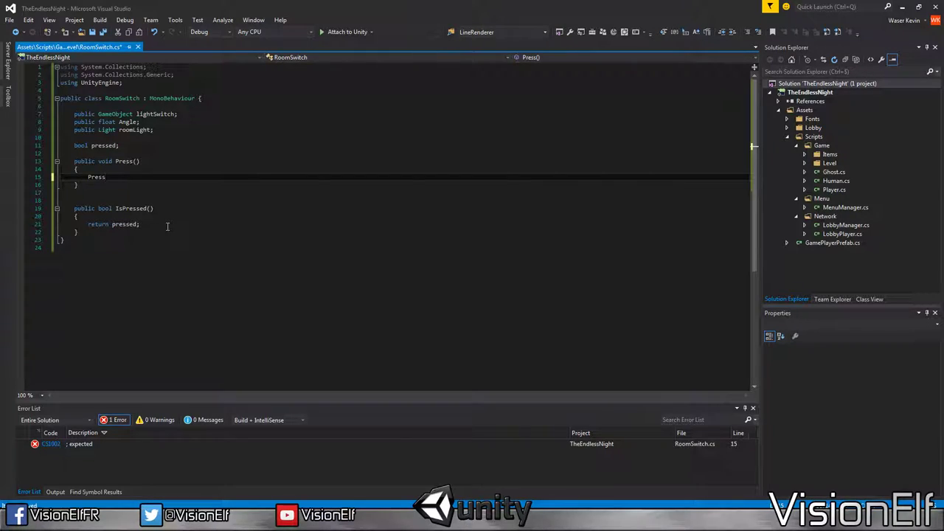
text(!pres)
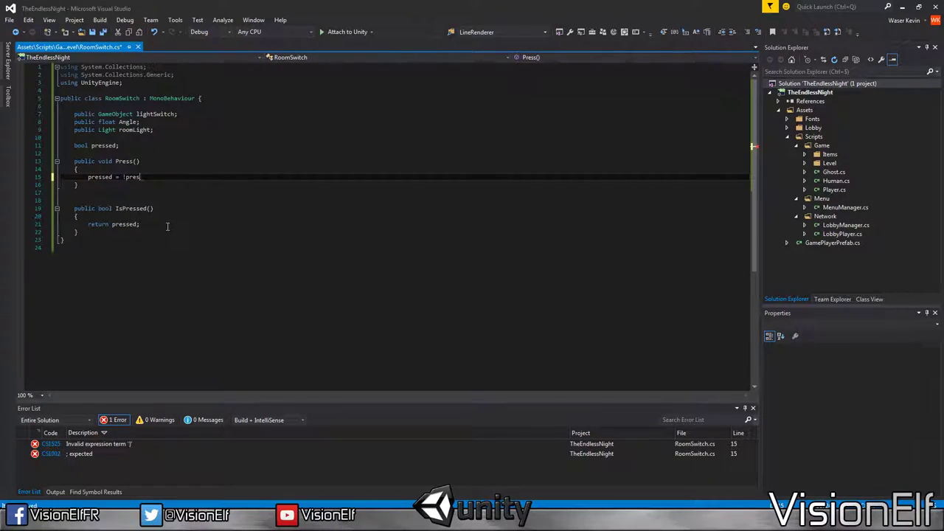
text(sed;)
key(ctrl+s)
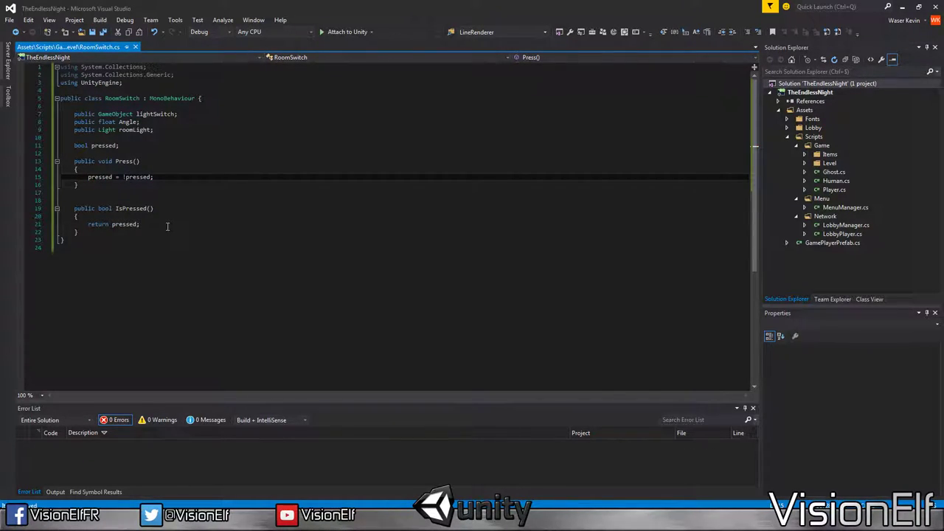
Step: Add 'if (pressed) roomLight.intensity = 8f;' to Press() and return to Unity
key(Return)
text(if (Pr)
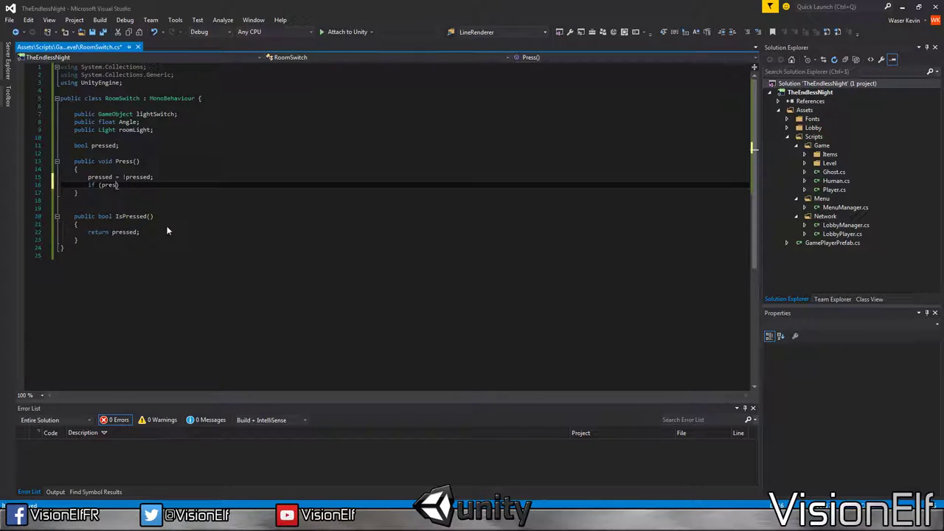
text(esspressed)
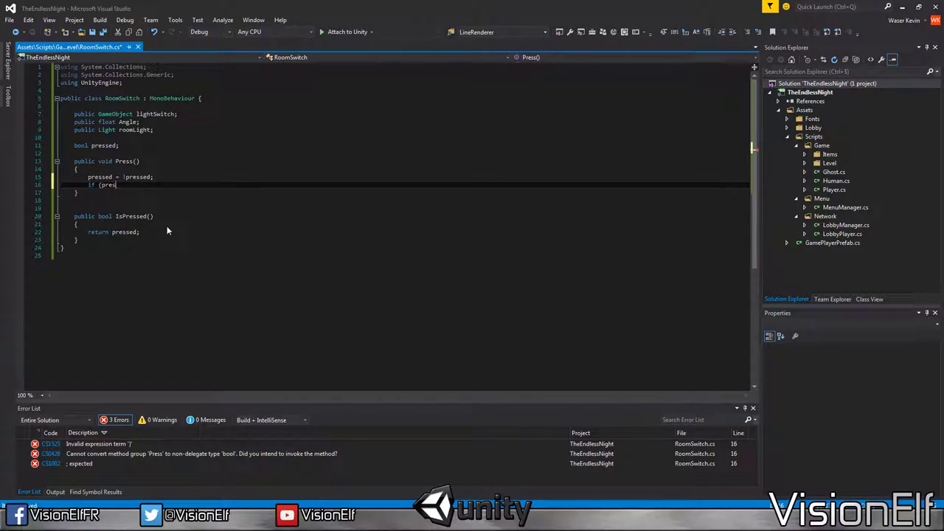
key(Return)
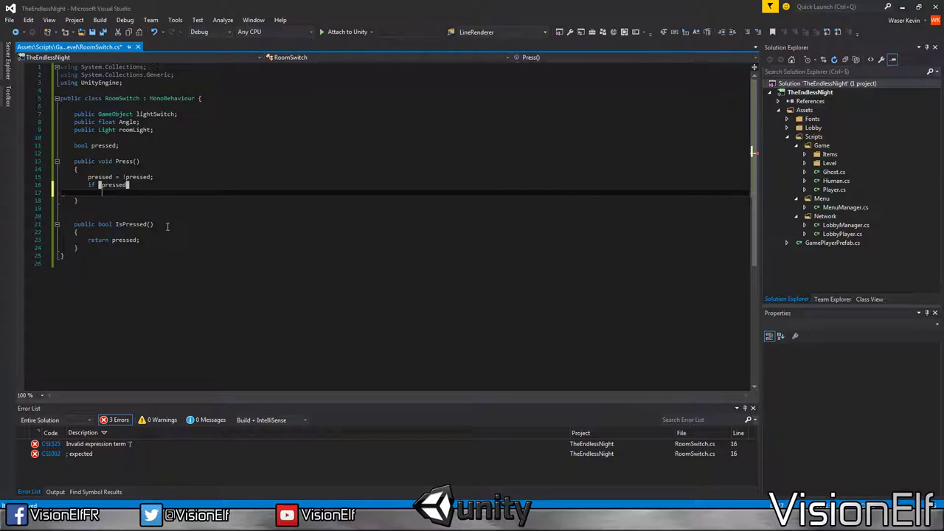
text(roomLight.inte)
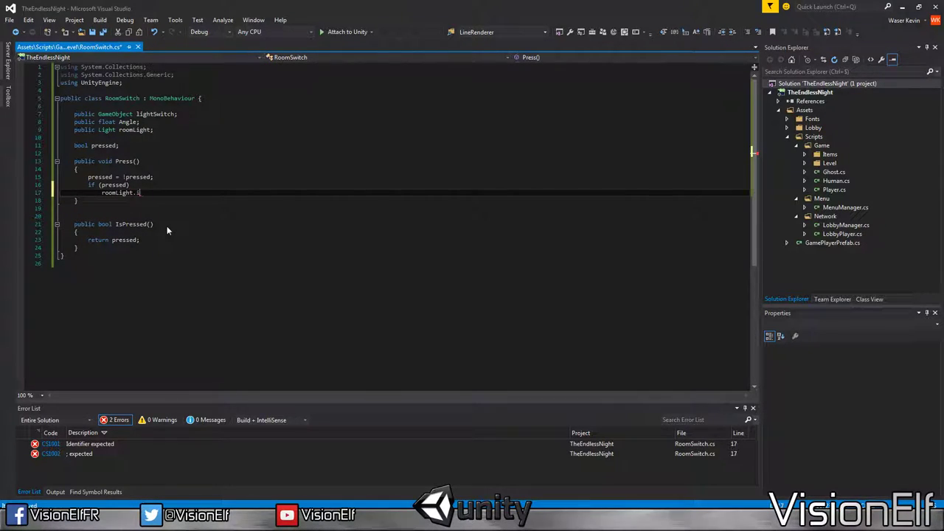
text(nsity = 8f;)
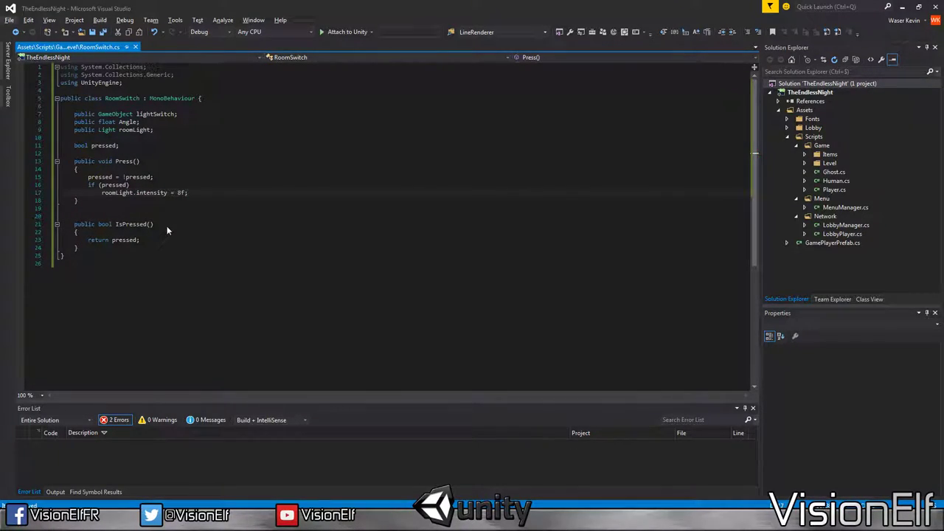
key(alt+Tab)
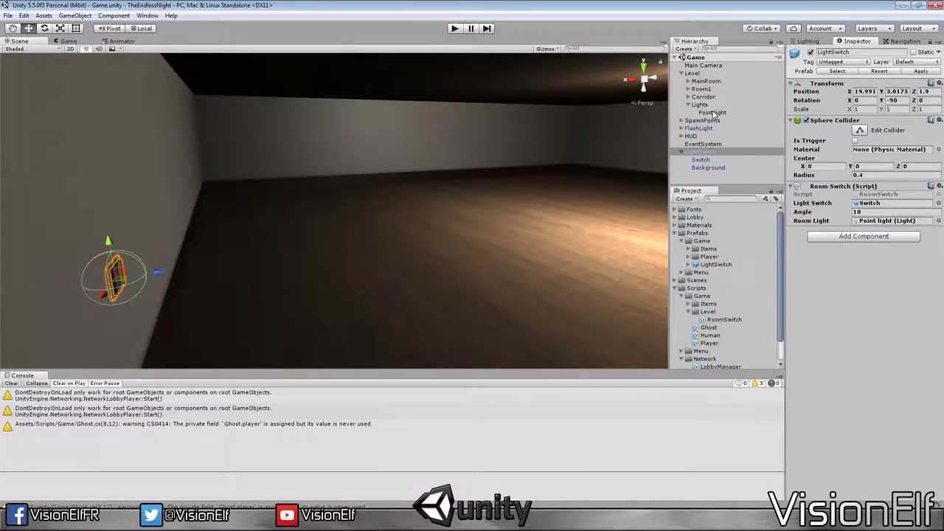
Step: After checking the Point light's settings, add an empty Start() method below the pressed field
click(713, 113)
key(alt+Tab)
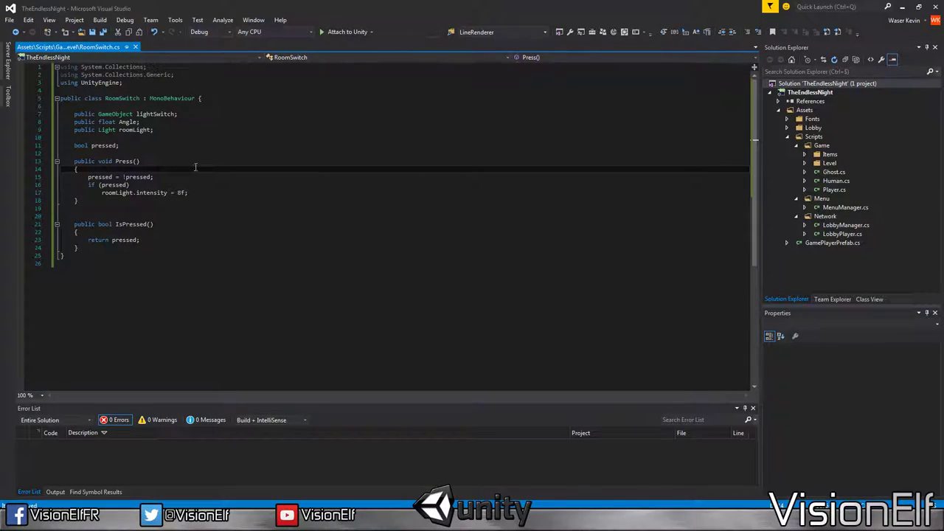
click(211, 145)
key(Return)
text(void Sta)
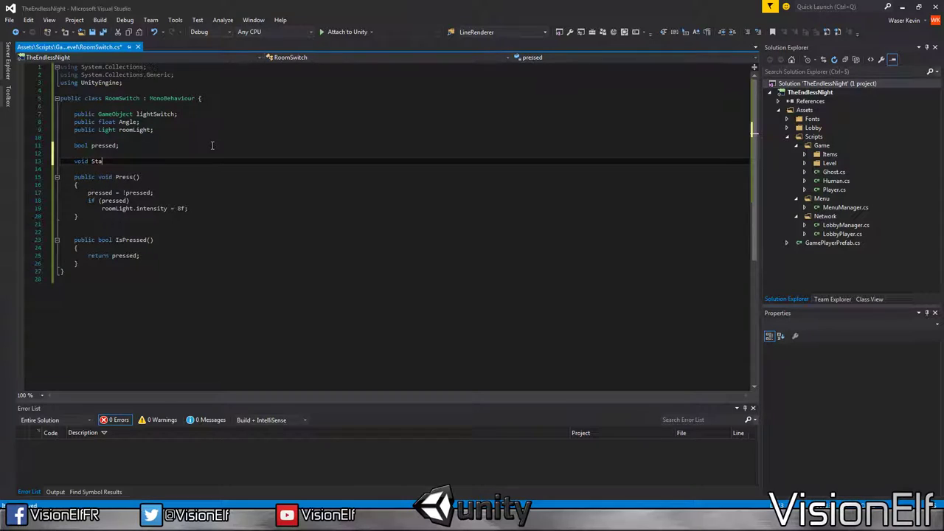
text(rt())
key(Return)
text({)
key(Return)
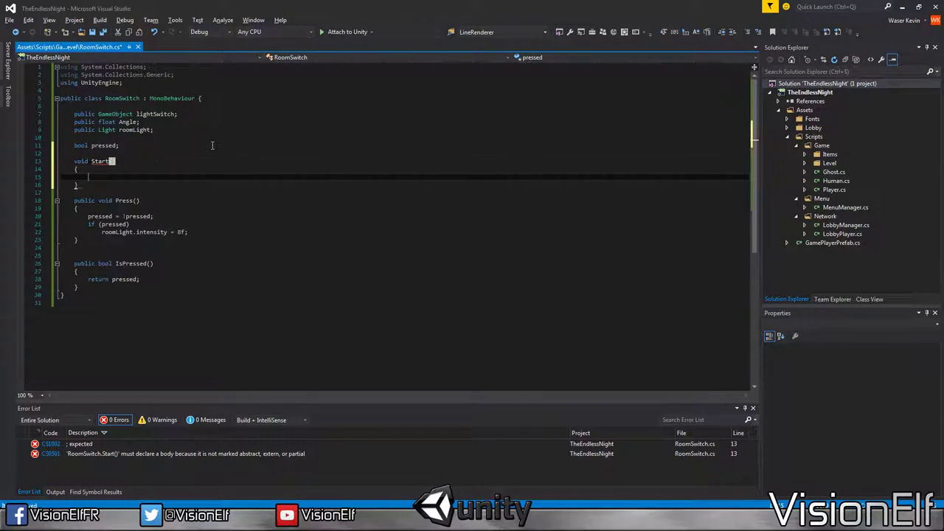
Step: Declare a float defaultIntensity field, set it from roomLight.intensity in Start(), and use it instead of 8f
click(211, 146)
key(ctrl+Return)
text(float de)
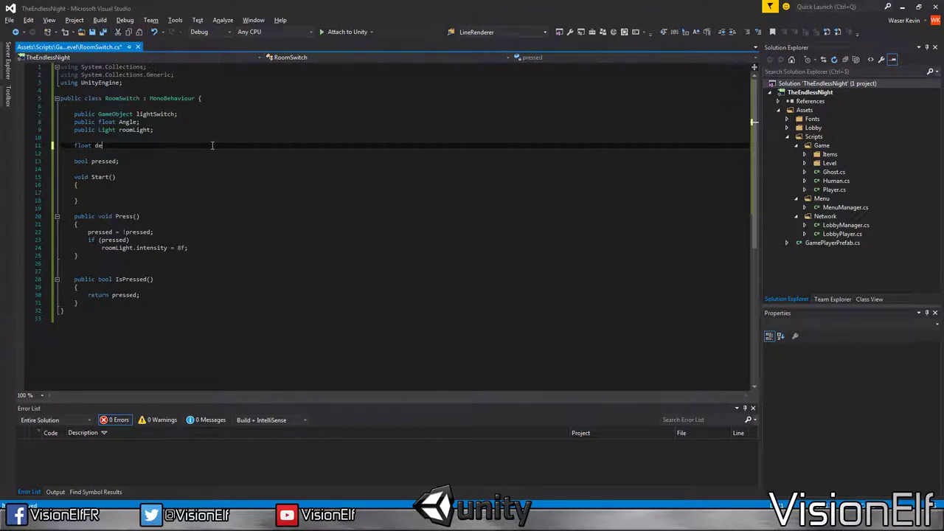
text(faultInten)
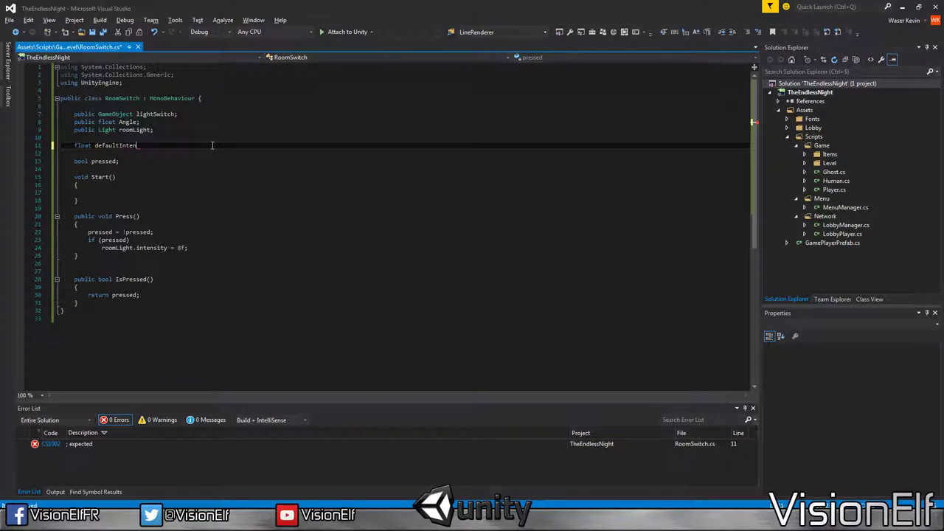
text(sity;)
click(119, 145)
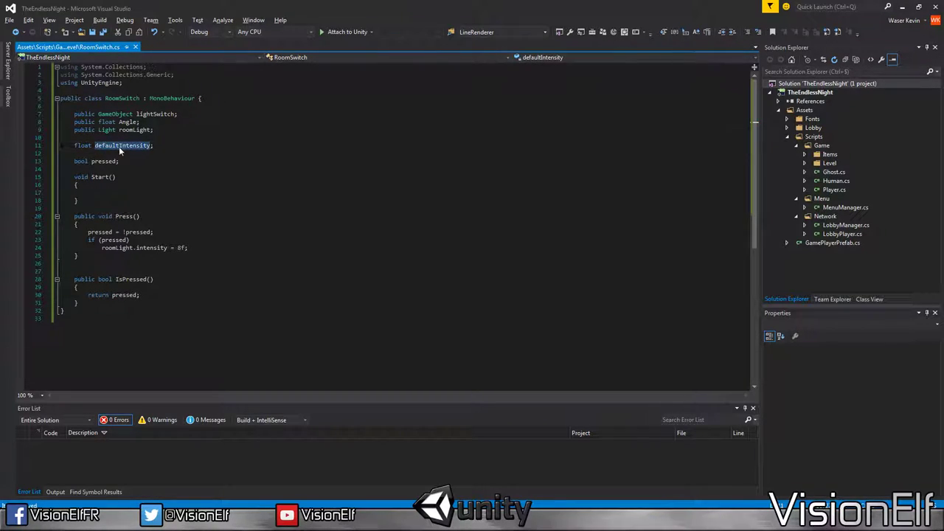
double_click(183, 249)
text(defaultIntensity)
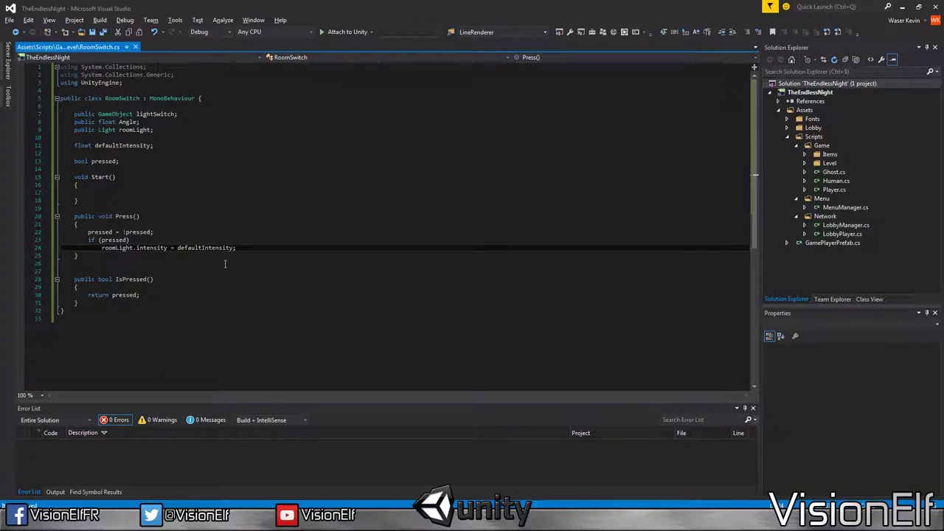
click(117, 191)
text(defaultIntensity = roo)
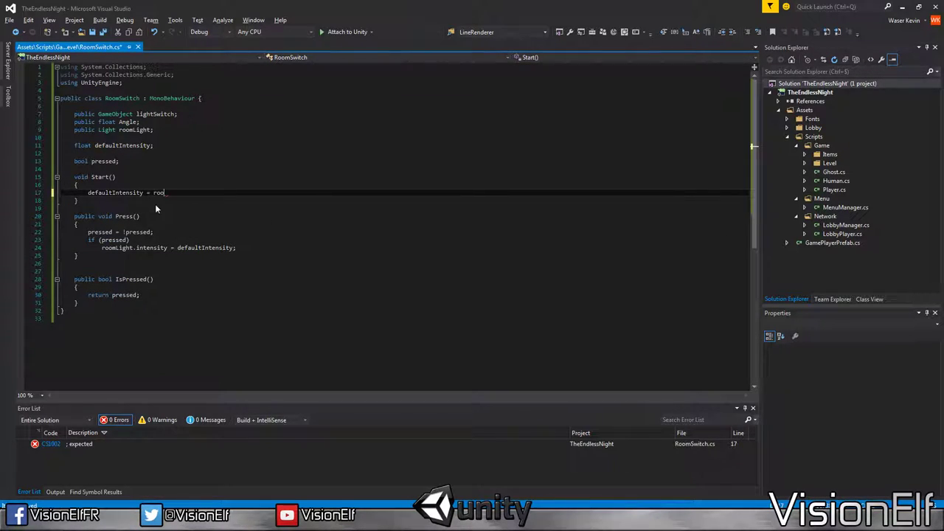
text(mLight.intensity;)
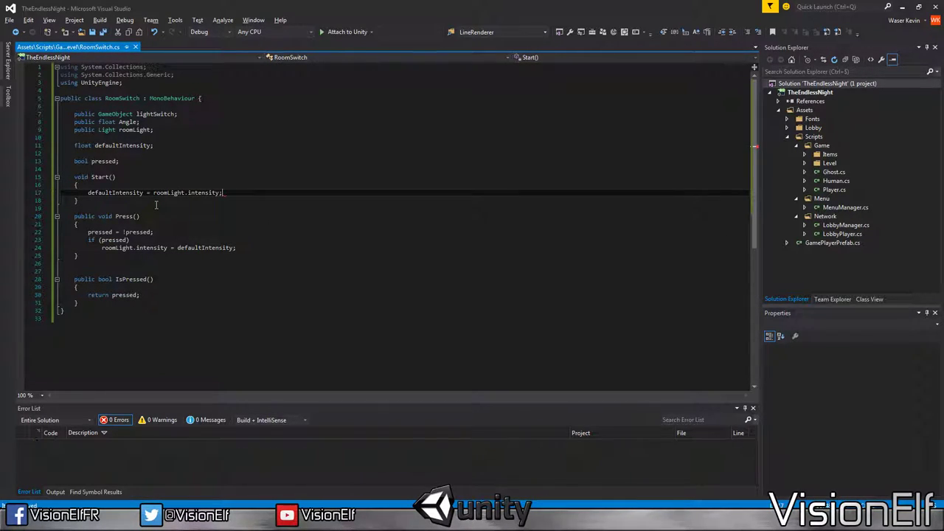
Step: Add an else branch in Press() that sets roomLight.intensity to 0f
click(252, 248)
key(Return)
text(else)
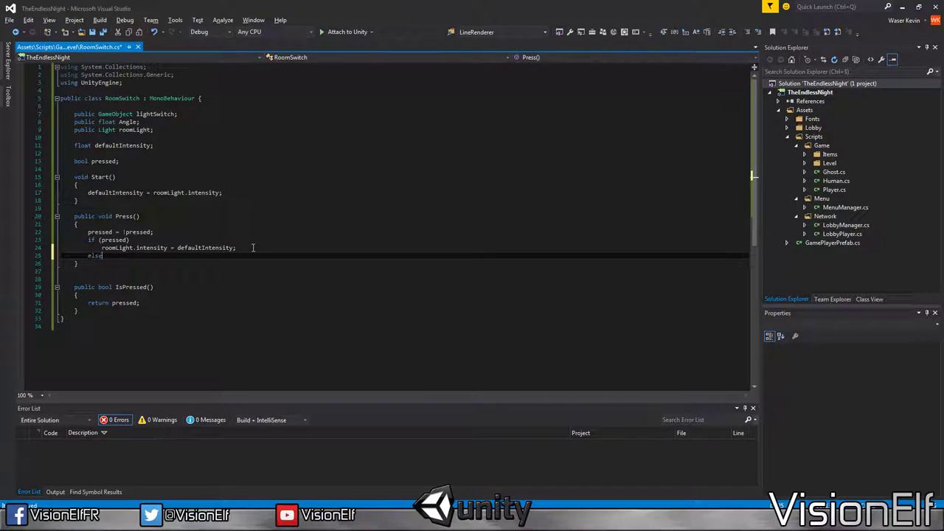
key(Return)
text(roomLight)
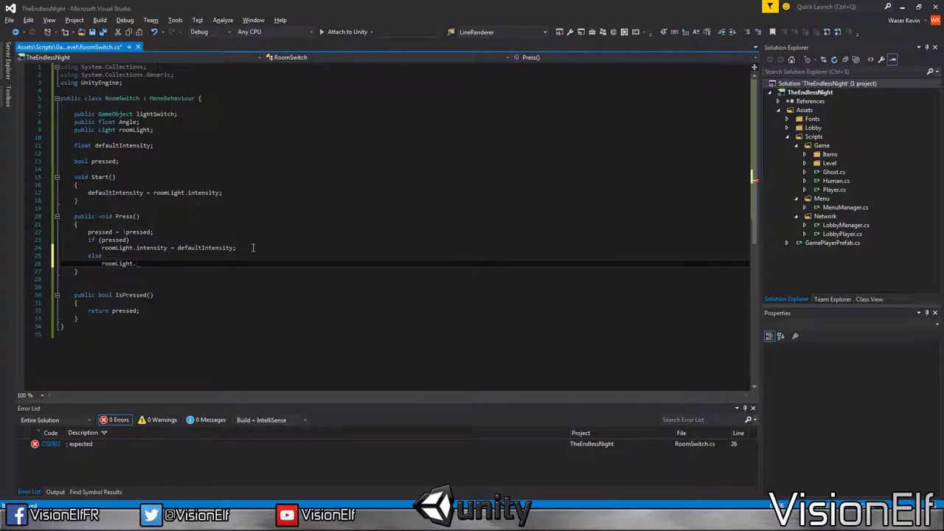
text(.intensity = 0f;)
Step: Wrap the if and else branches in braces, with the if block restoring defaultIntensity
click(253, 248)
key(Up)
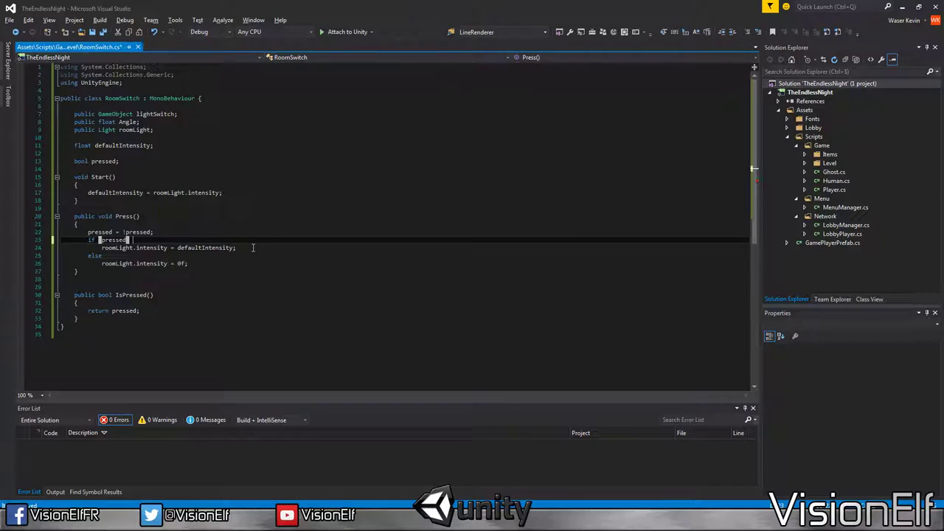
key(Return)
text({)
key(Return)
text(roomLight.intensity = defaultIntensity;)
key(Return)
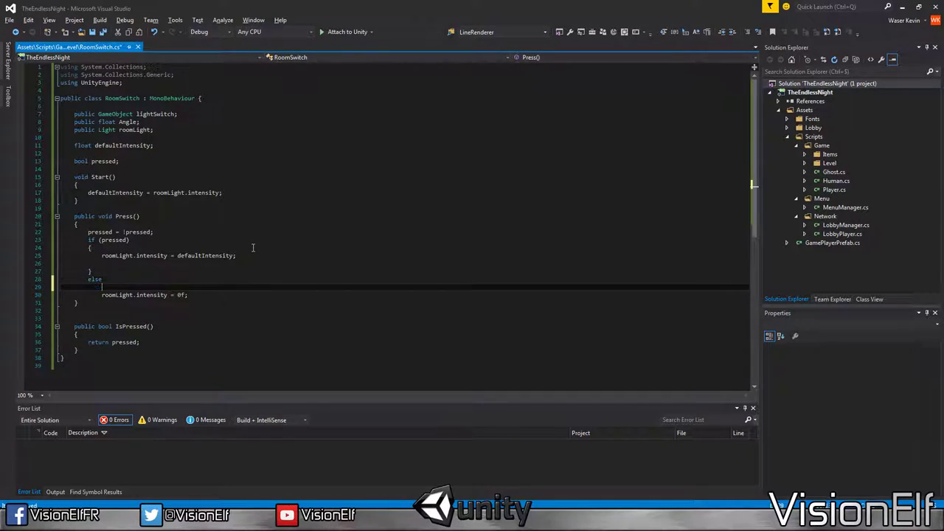
text({)
key(ctrl+x)
key(ctrl+v)
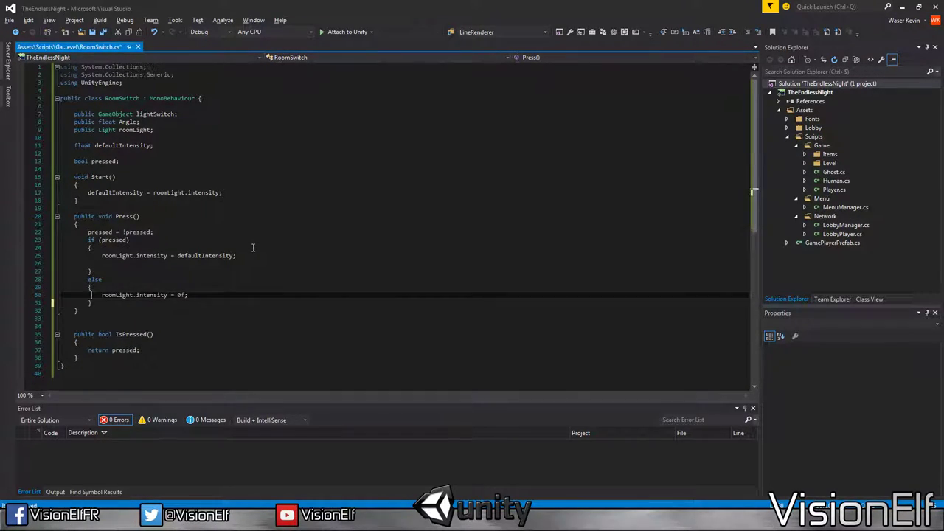
key(Up)
key(Up)
key(Up)
key(BackSpace)
click(252, 248)
key(Return)
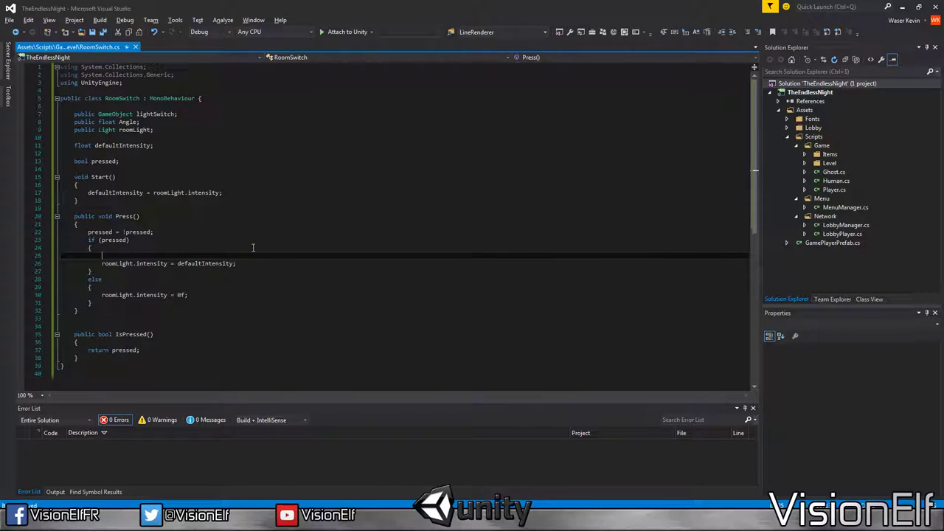
Step: In the pressed branch, write 'Vector3 rot = lightSwitch.transform.localRotation.eulerAngles;' followed by 'rot.x = Angle;'
text(lightSwitch.local)
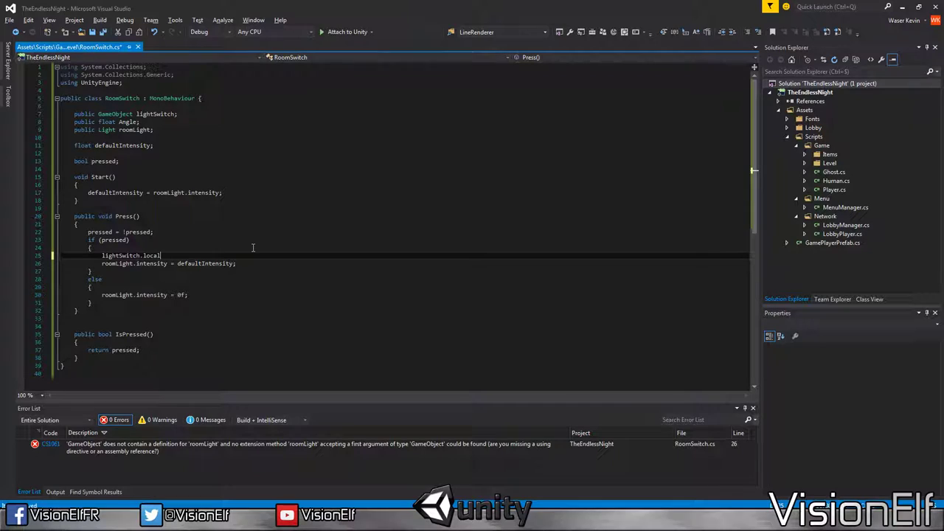
key(BackSpace)
key(BackSpace)
key(BackSpace)
key(BackSpace)
key(BackSpace)
text(transform.)
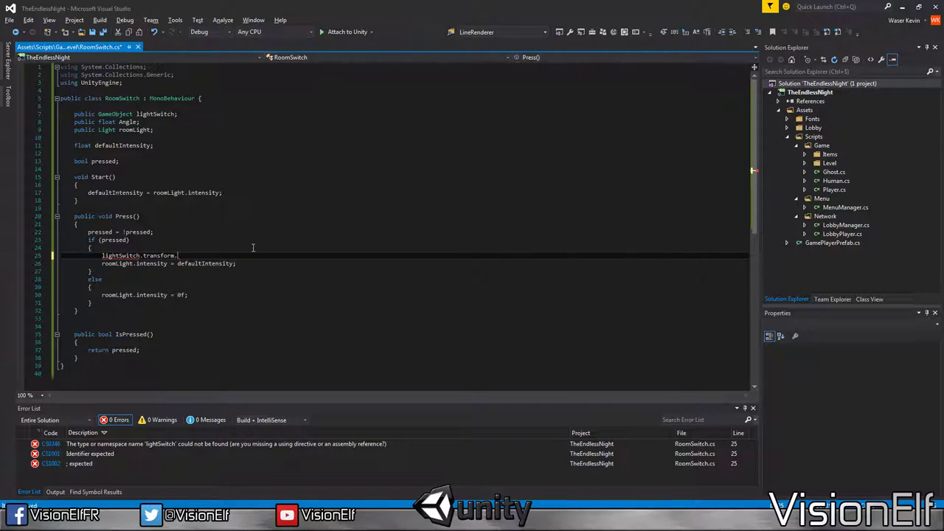
text(localRotation.e)
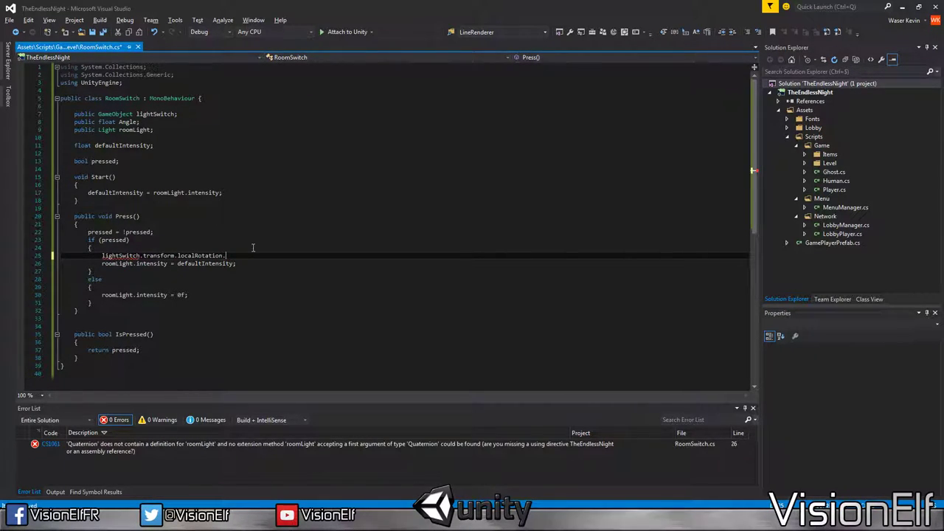
text(u)
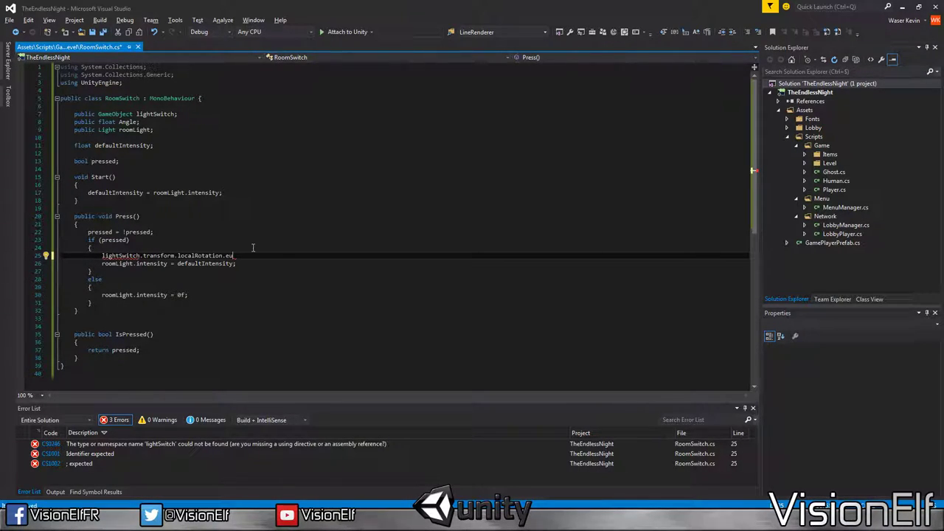
text(lerAngles;)
key(Home)
text(Vector3 )
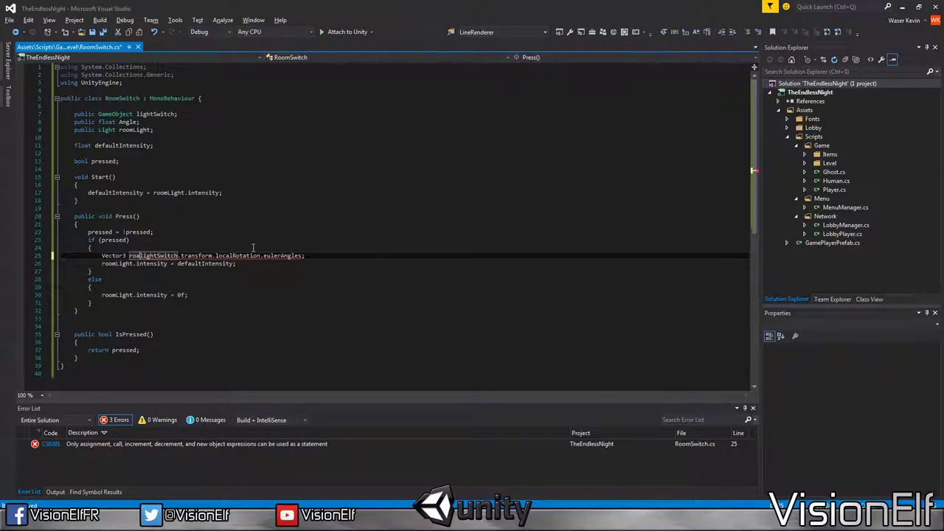
text(rot =)
key(End)
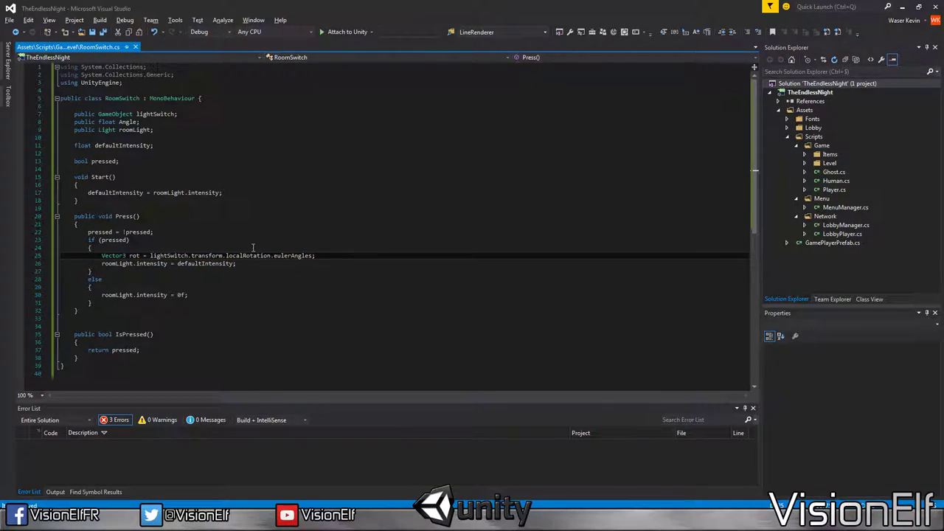
key(Return)
text(x =)
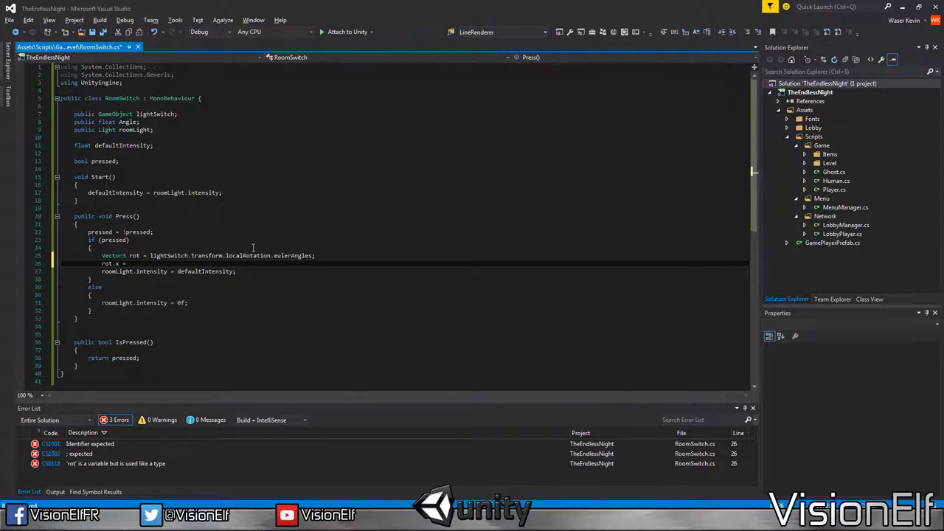
text( Angle;)
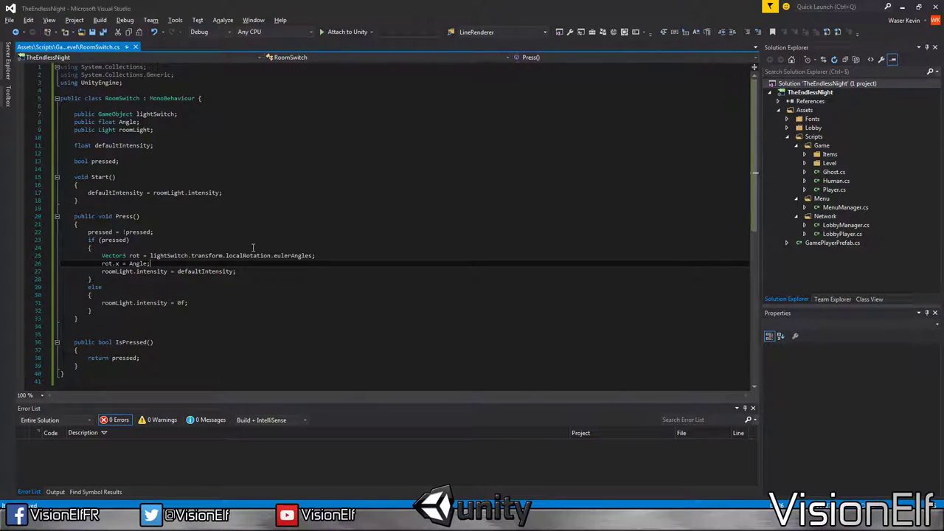
key(Down)
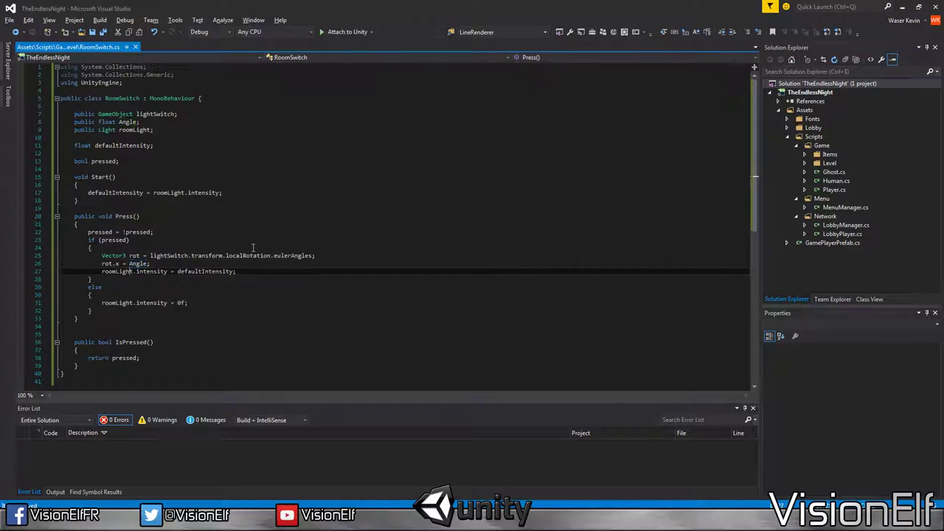
key(Down)
key(Down)
key(Down)
key(Up)
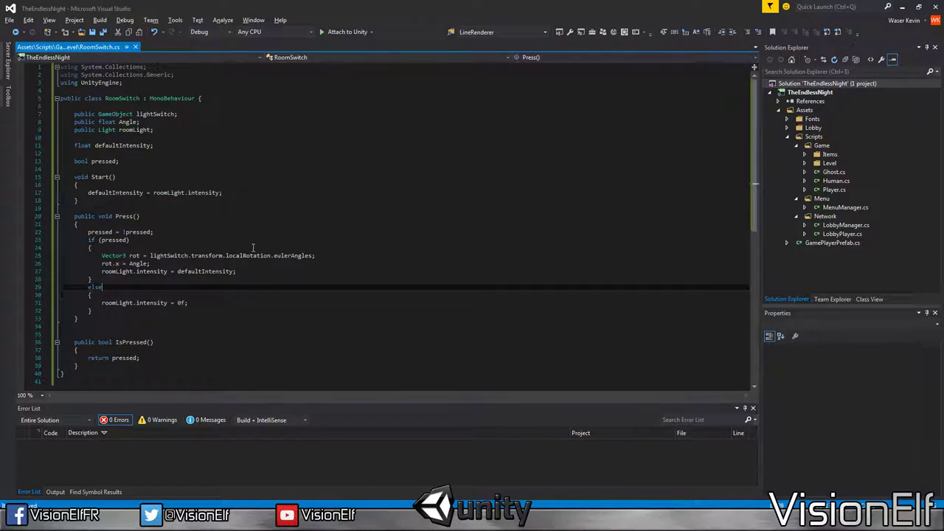
key(Up)
key(Up)
key(Up)
key(Up)
Step: Move the Vector3 rot line above the if check and add 'rot.x = -Angle;' to the else block
key(alt+Up)
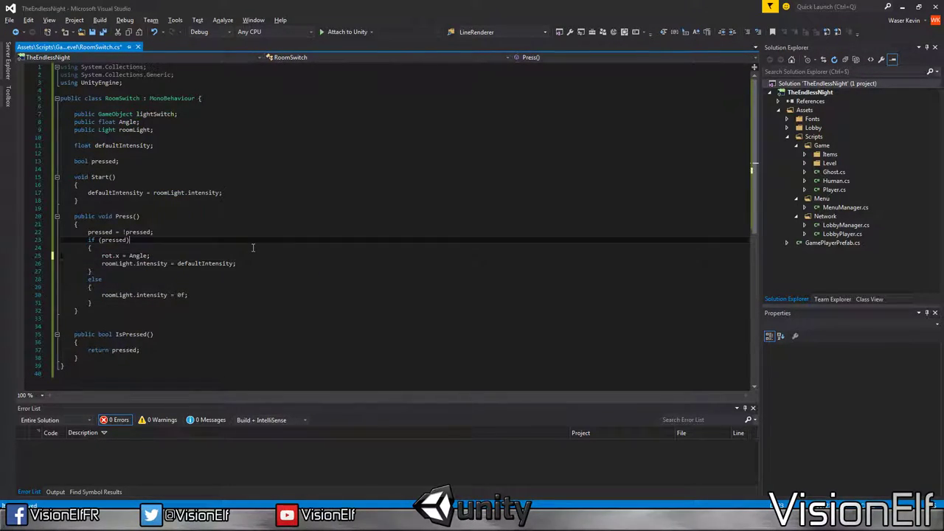
key(alt+Up)
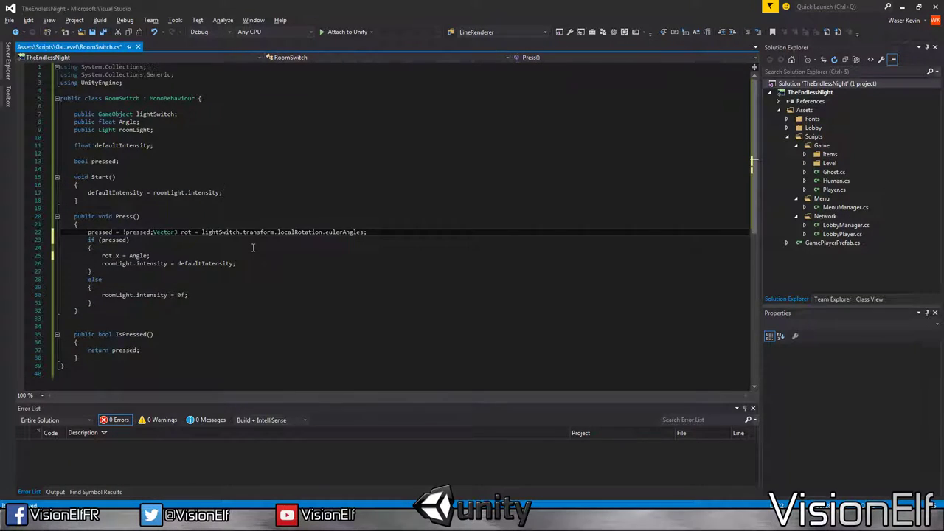
key(Down)
key(Down)
key(Down)
key(Down)
key(Down)
key(Down)
key(Down)
key(End)
key(Return)
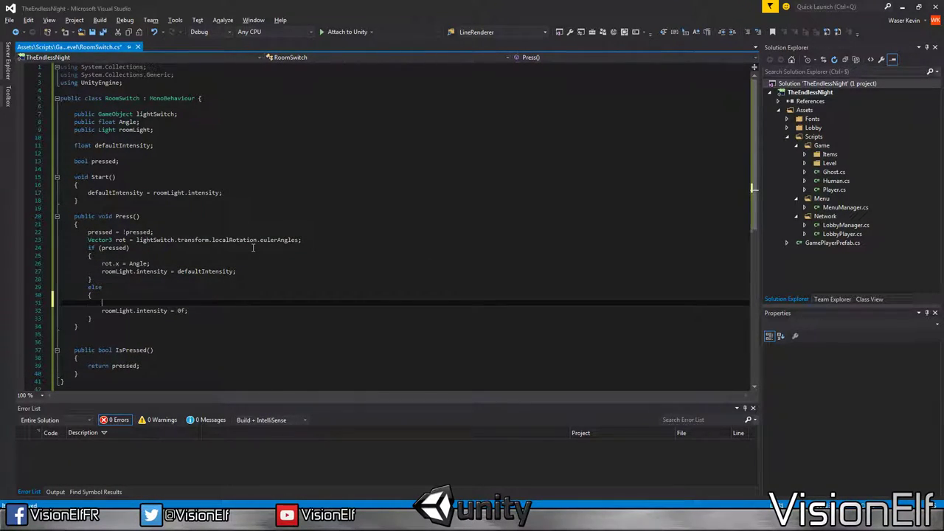
text(rot.x = )
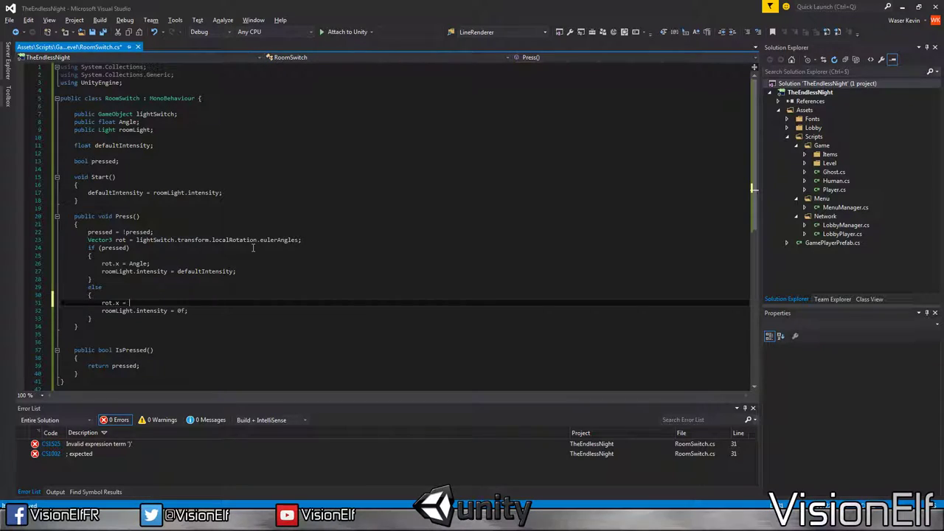
text(-Angle;)
Step: Apply the rotation after the if/else with 'lightSwitch.transform.localRotation = Quaternion.Euler(rot);'
key(Down)
key(Down)
key(Return)
key(Return)
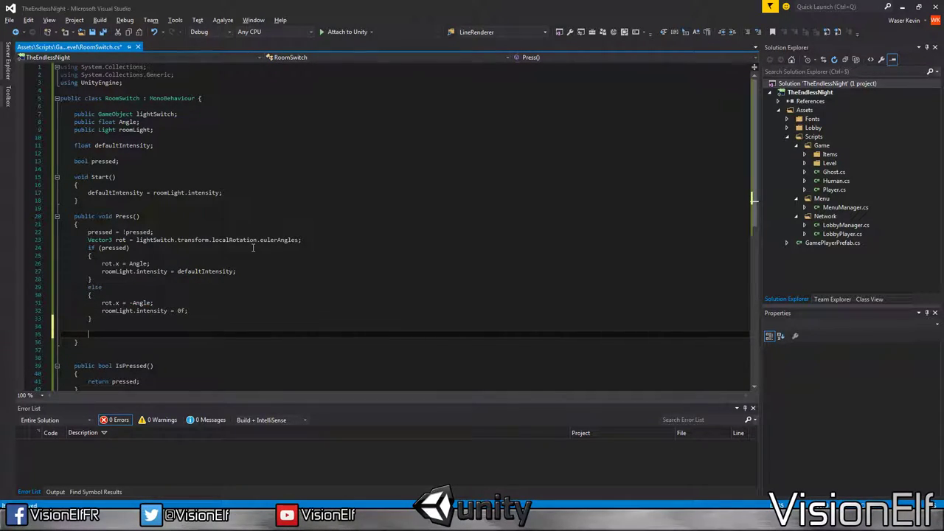
text(light)
text(Switch.transform.local)
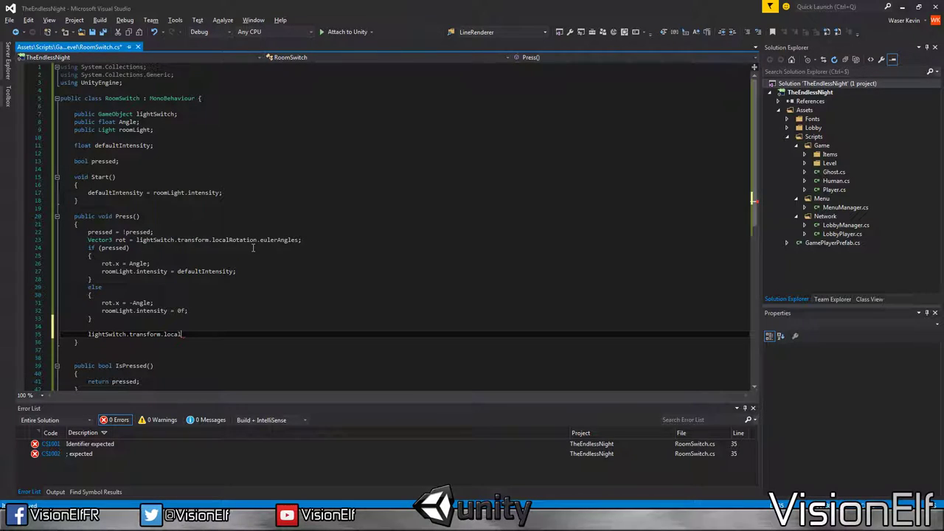
text(Rotation = Qu)
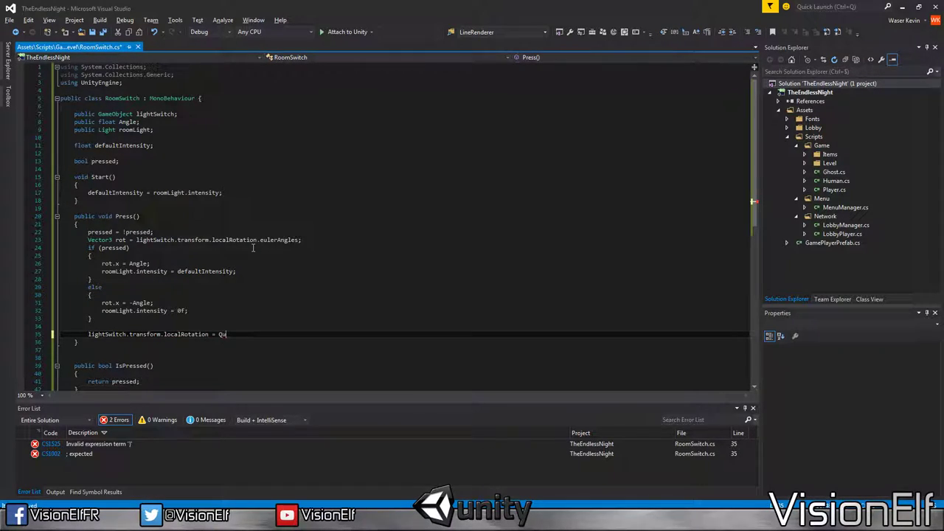
text(aternion.Eu)
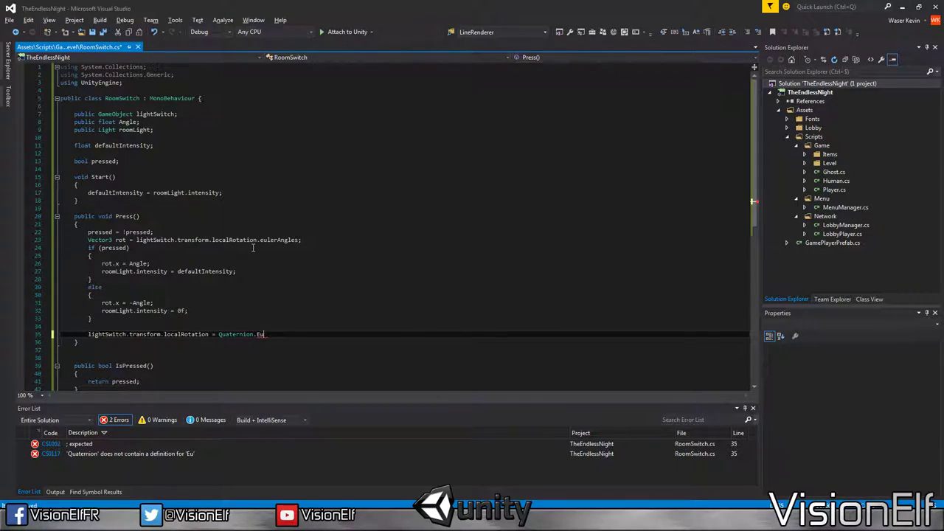
text(ler(rot))
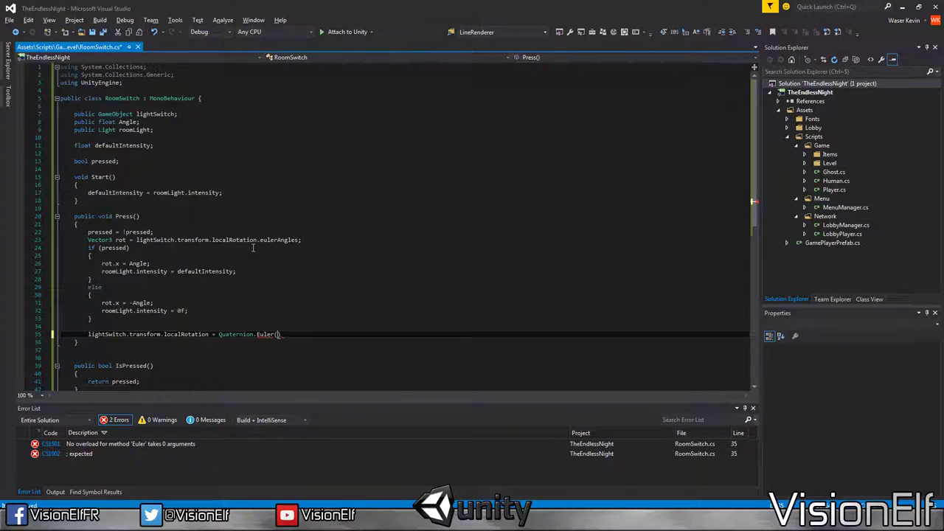
text(;)
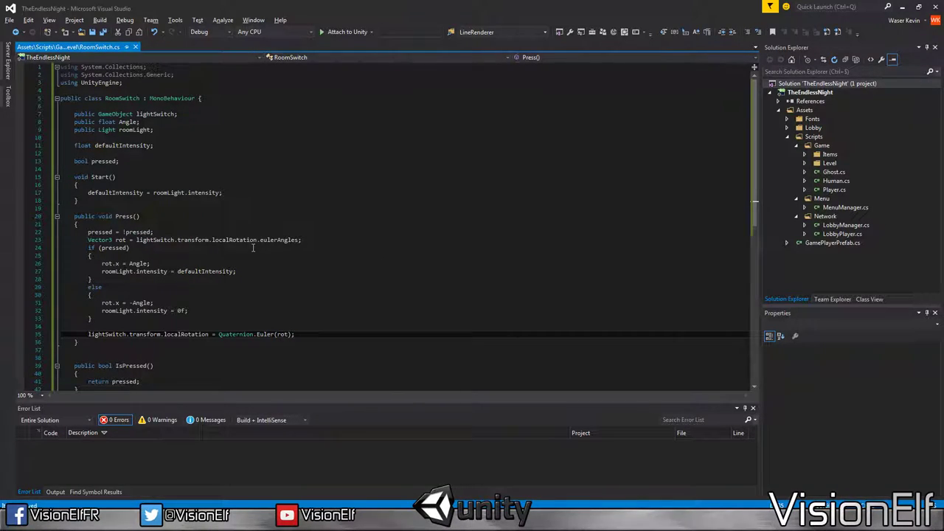
click(228, 327)
key(Delete)
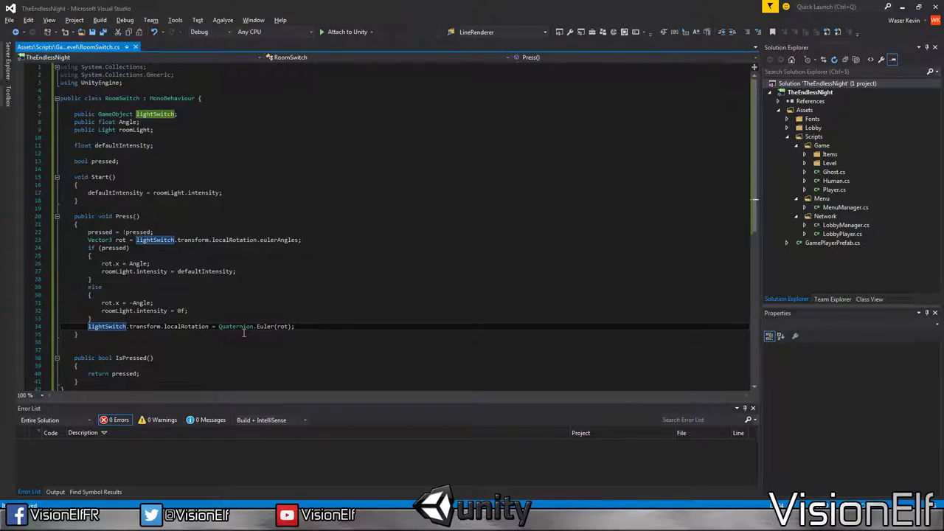
Step: Remove the blank line before bool pressed and collapse the Start, Press and IsPressed methods
double_click(124, 216)
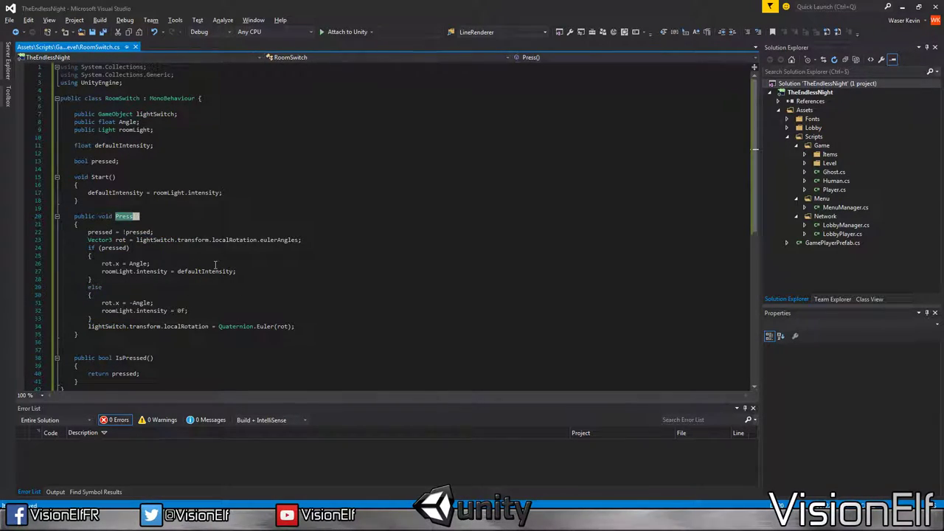
click(102, 154)
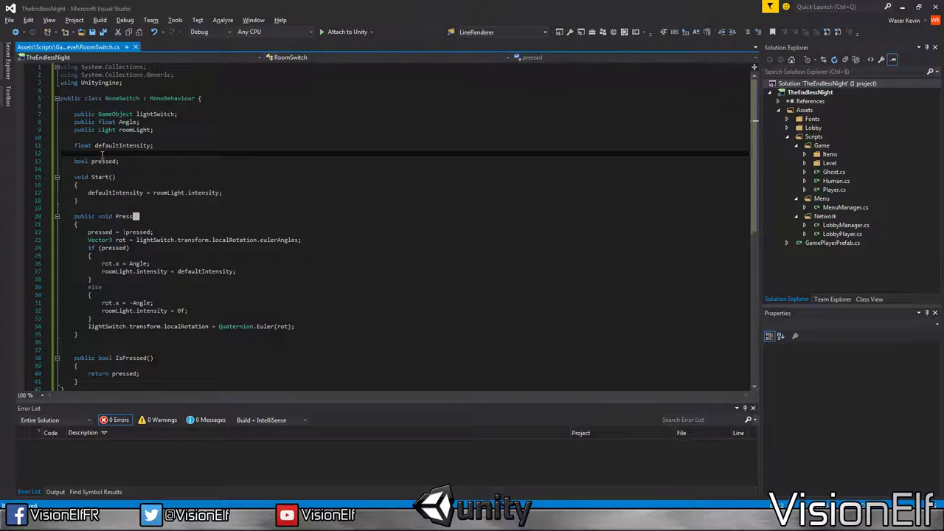
key(Delete)
click(56, 208)
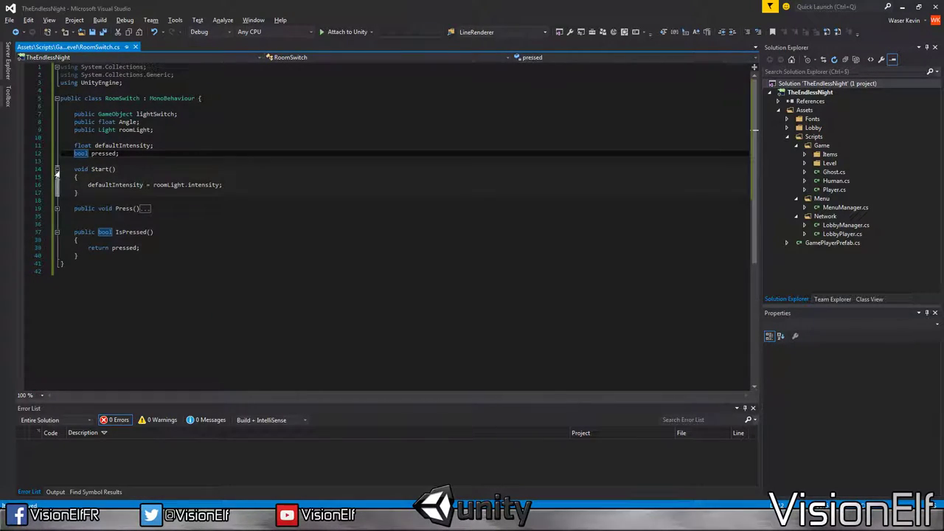
click(56, 169)
click(56, 200)
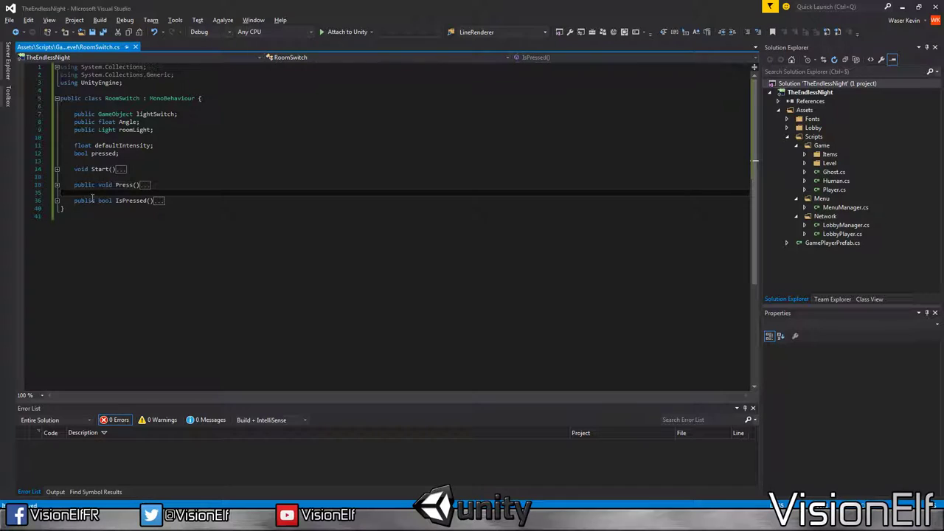
key(alt+Tab)
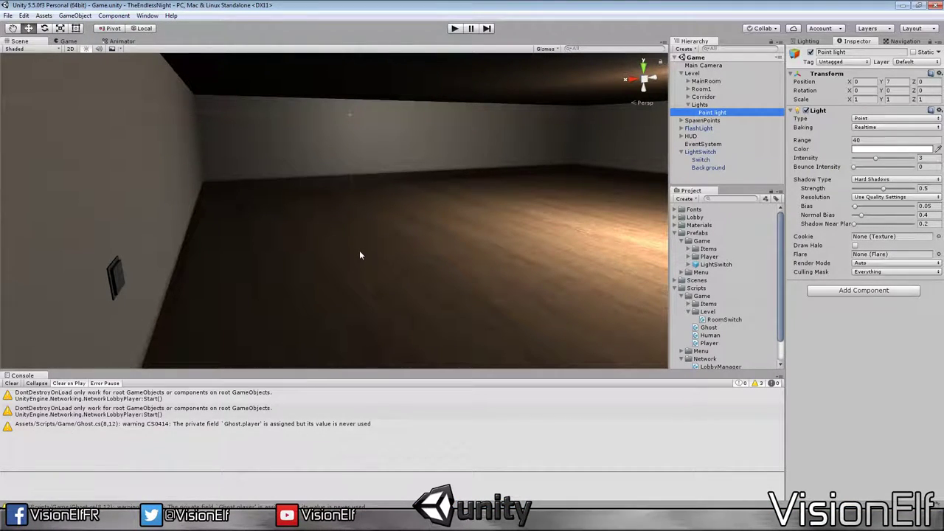
Step: Select the LightSwitch object, save the scene, and frame the switch in the Scene view
click(682, 73)
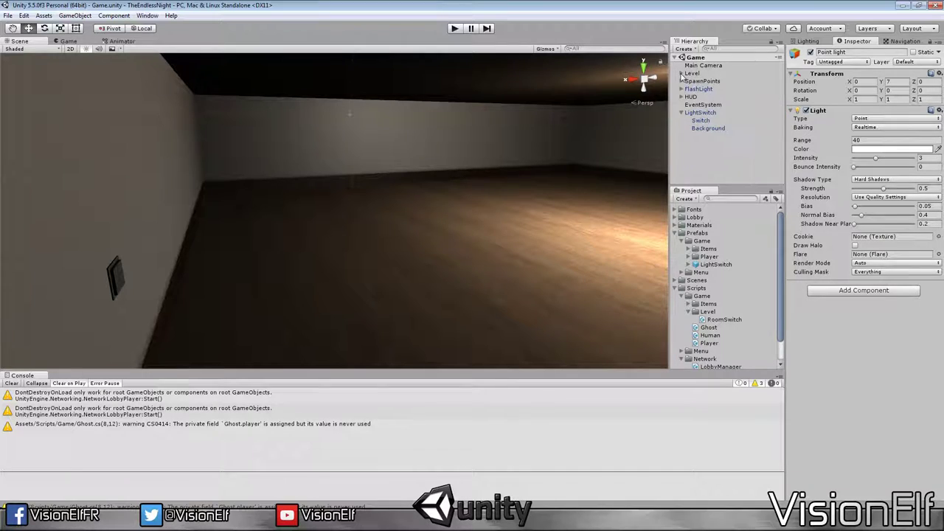
click(705, 112)
key(ctrl+s)
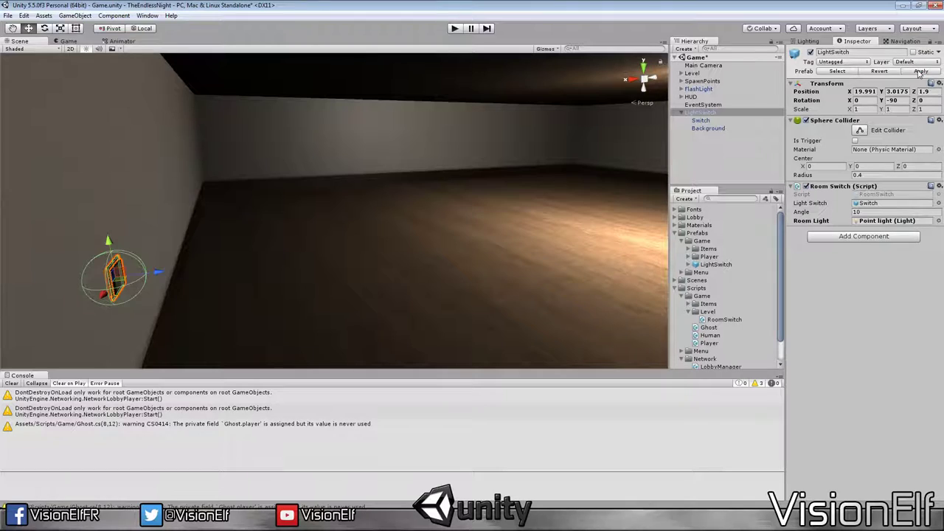
click(879, 221)
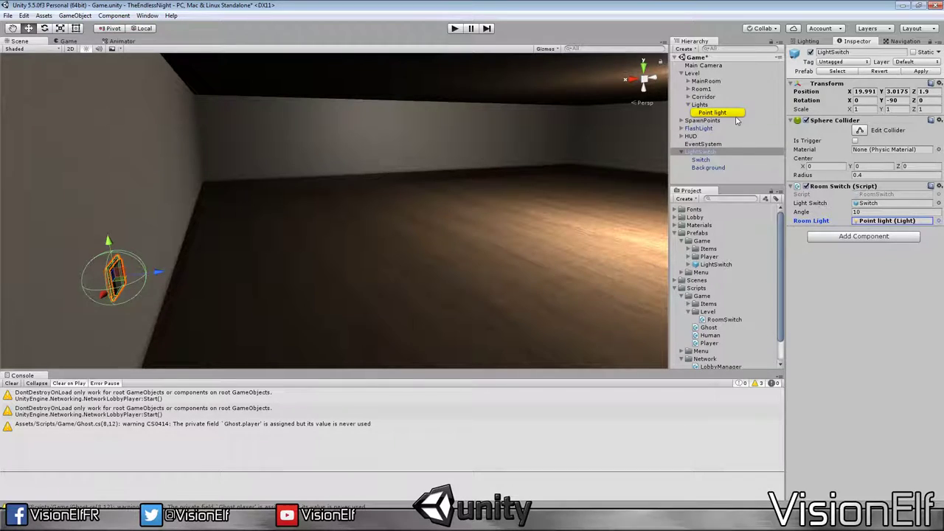
click(727, 153)
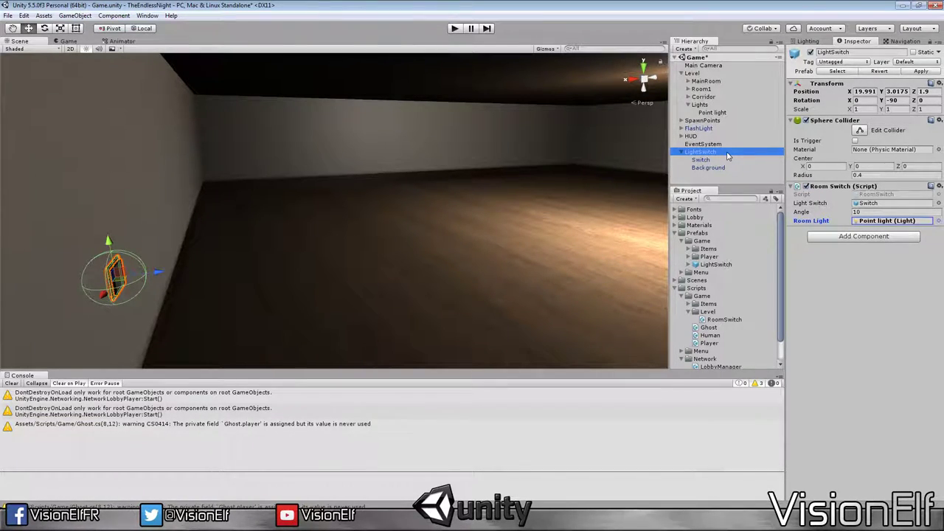
key(f)
mouse_move(425, 227)
right_down()
mouse_move(407, 225)
mouse_move(478, 217)
right_up()
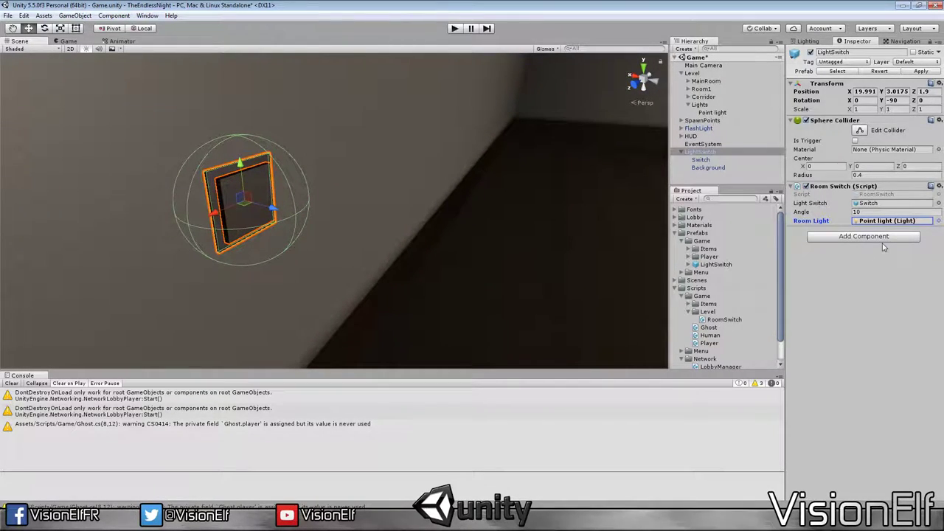
mouse_move(630, 232)
right_down()
mouse_move(601, 255)
mouse_move(641, 208)
mouse_move(502, 258)
right_up()
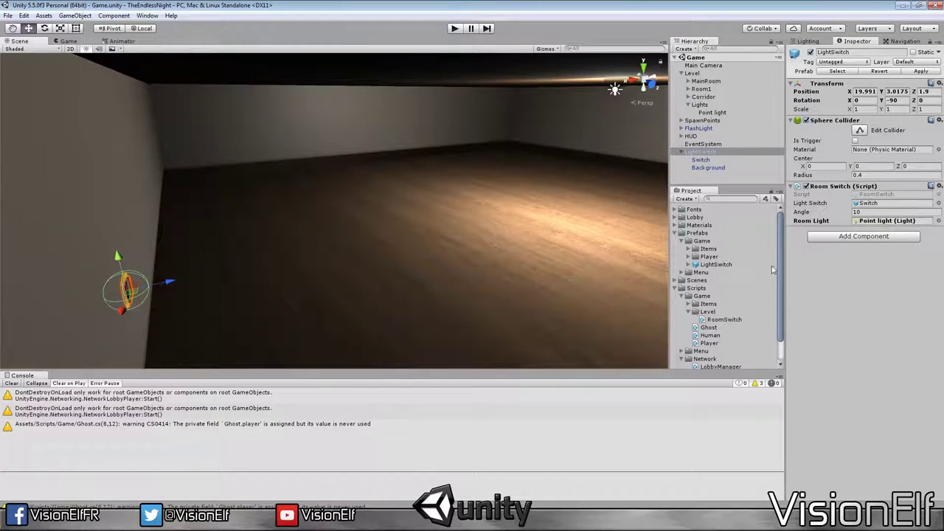
Step: Add a Network Identity component to LightSwitch via the 'netwo' search and expand it
click(903, 237)
text(netwo)
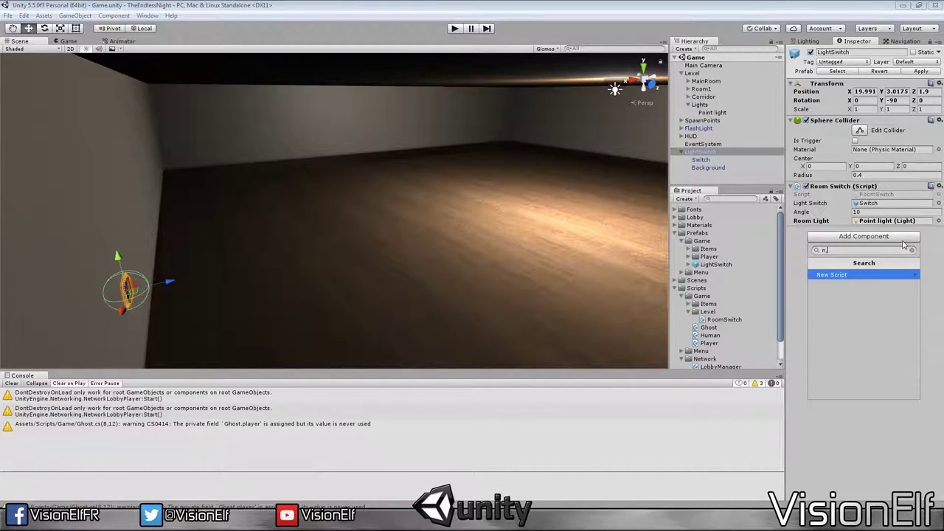
key(Down)
key(Down)
key(Down)
key(Return)
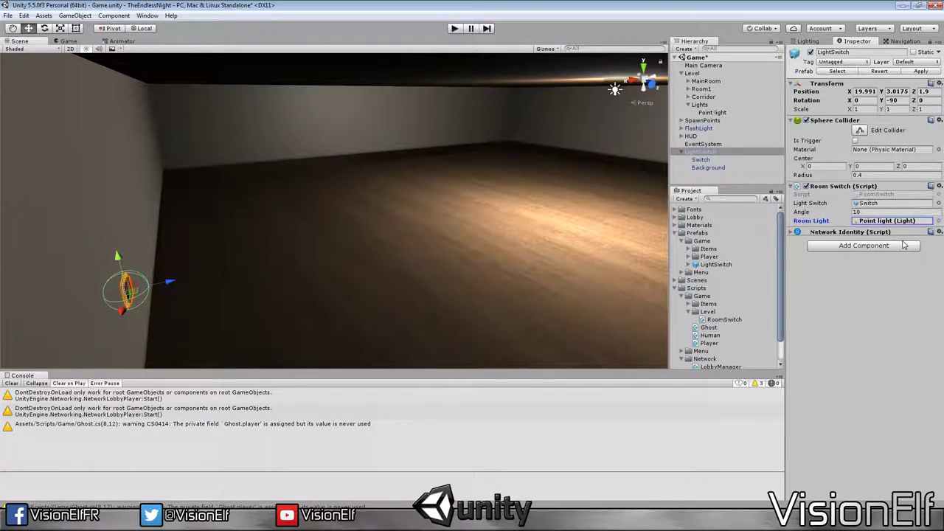
click(791, 233)
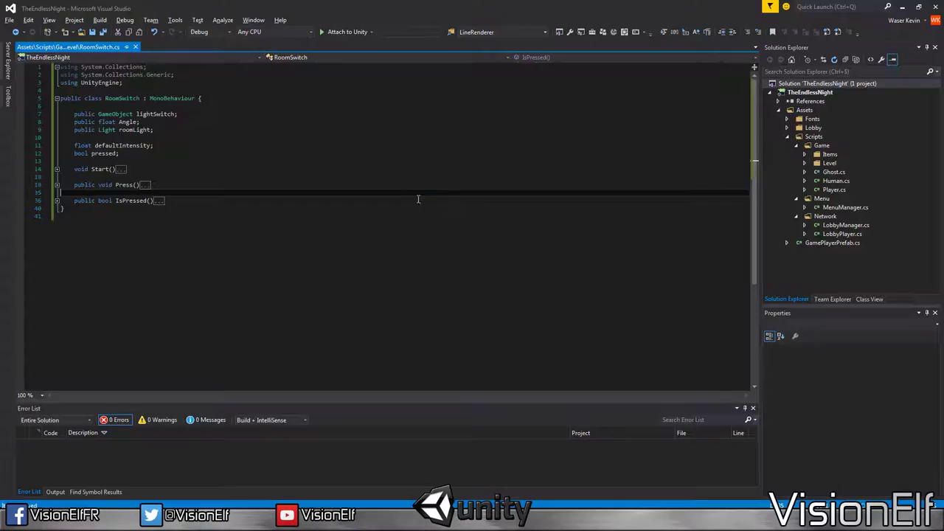
Step: Change the base class from MonoBehaviour to NetworkBehaviour and add 'using UnityEngine.Networking;'
double_click(171, 99)
text(Network)
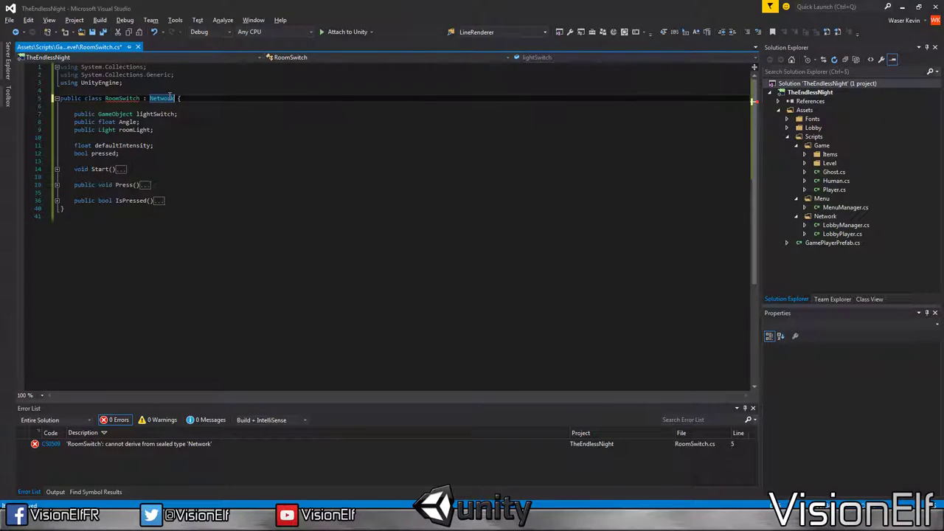
text(Bev)
key(BackSpace)
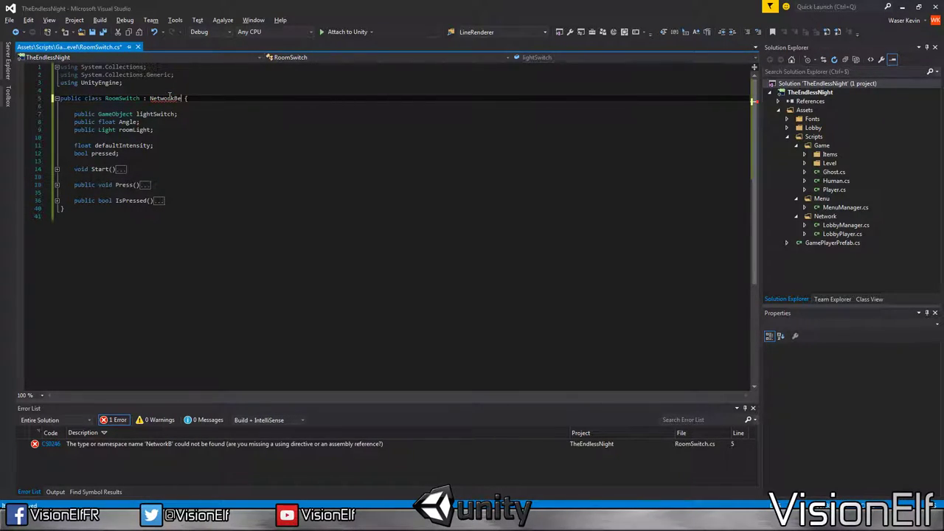
text(haviour)
key(Up)
key(Up)
key(ctrl+c)
key(ctrl+v)
text(.Networking)
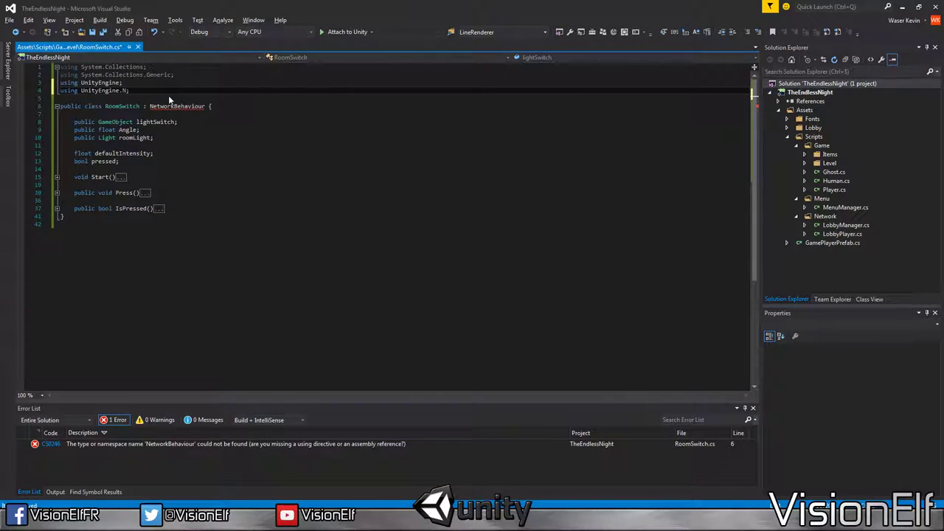
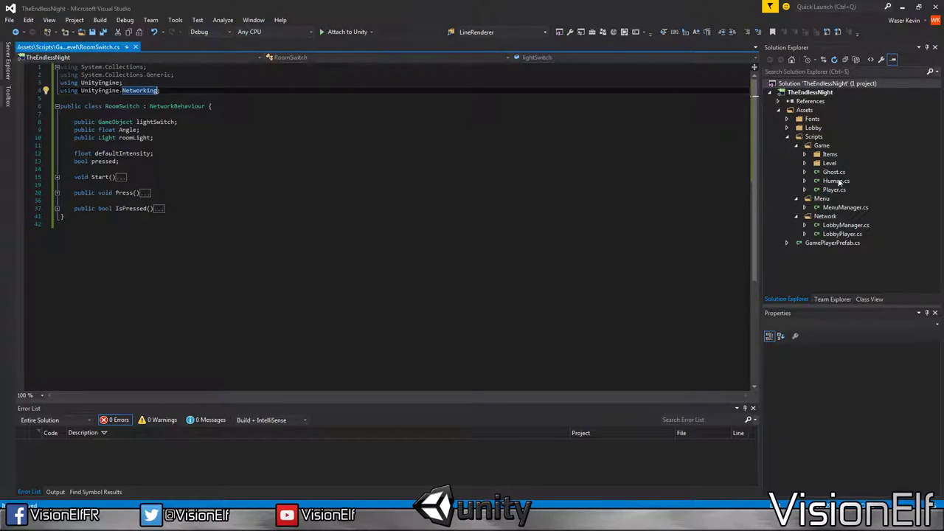
Step: Open Item.cs from Scripts/Game/Items, review its PickItem method, then return to Unity
click(804, 154)
double_click(841, 172)
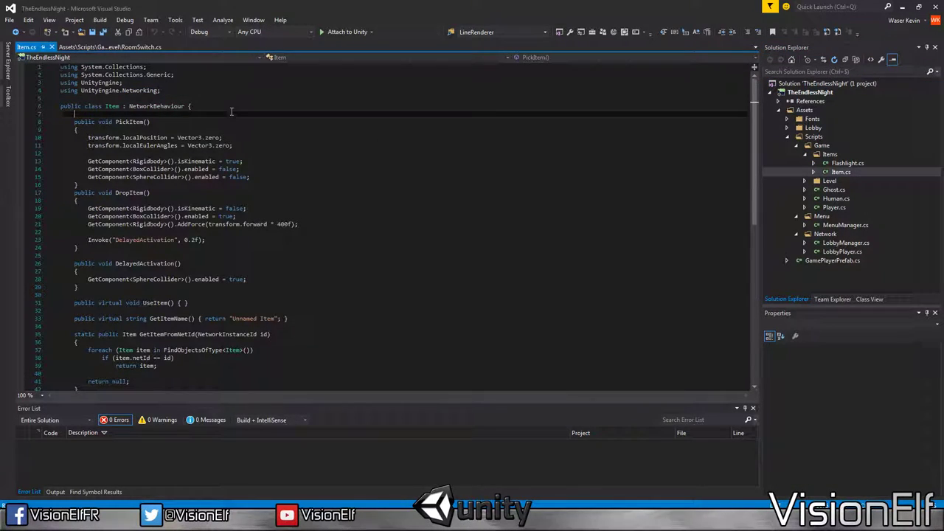
double_click(135, 123)
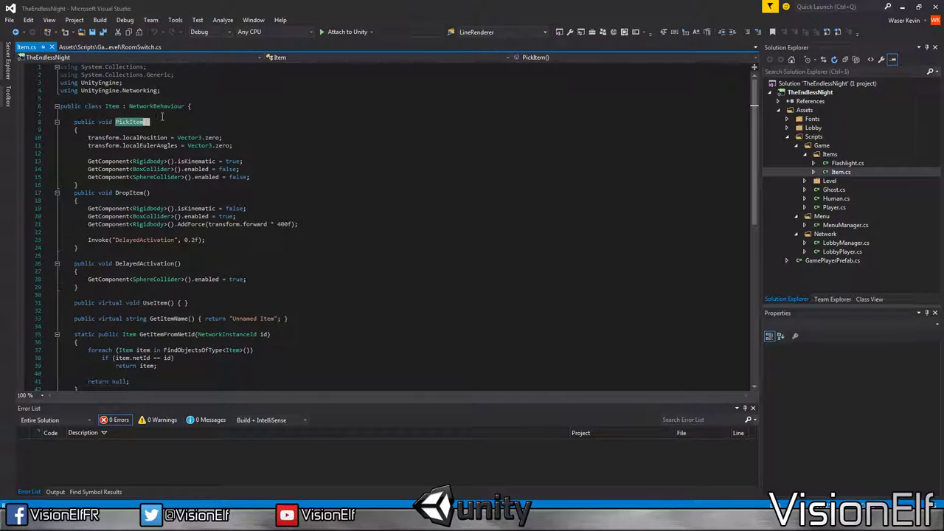
click(221, 122)
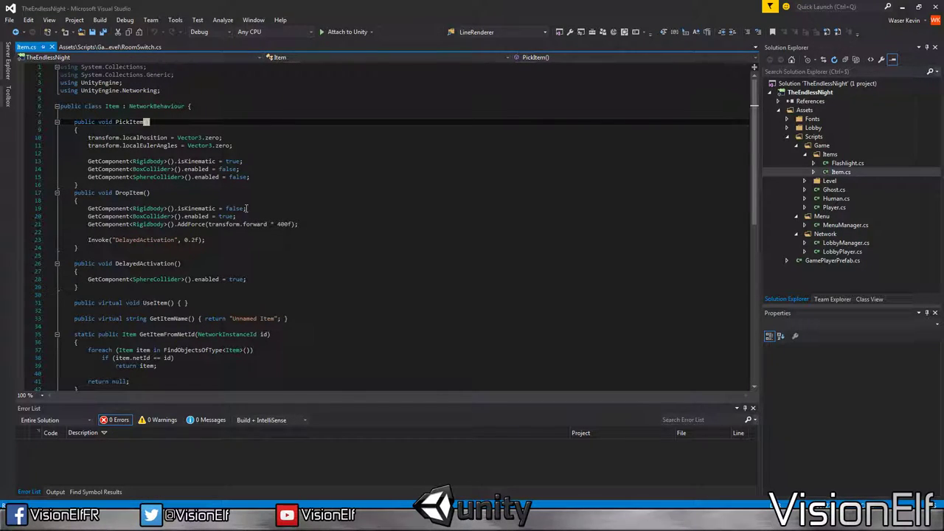
key(alt+Tab)
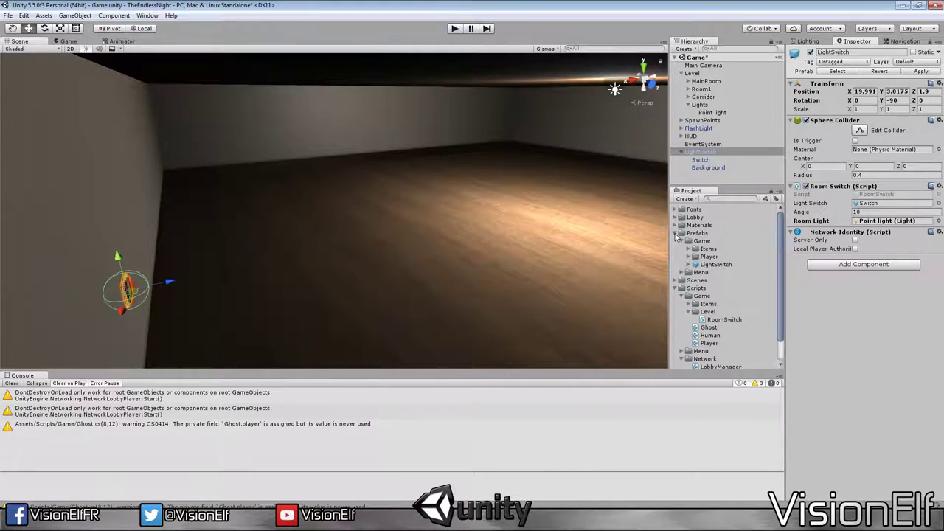
Step: Create a C# script named Interactible in Scripts/Game/Items and open it in Visual Studio
click(675, 233)
click(689, 264)
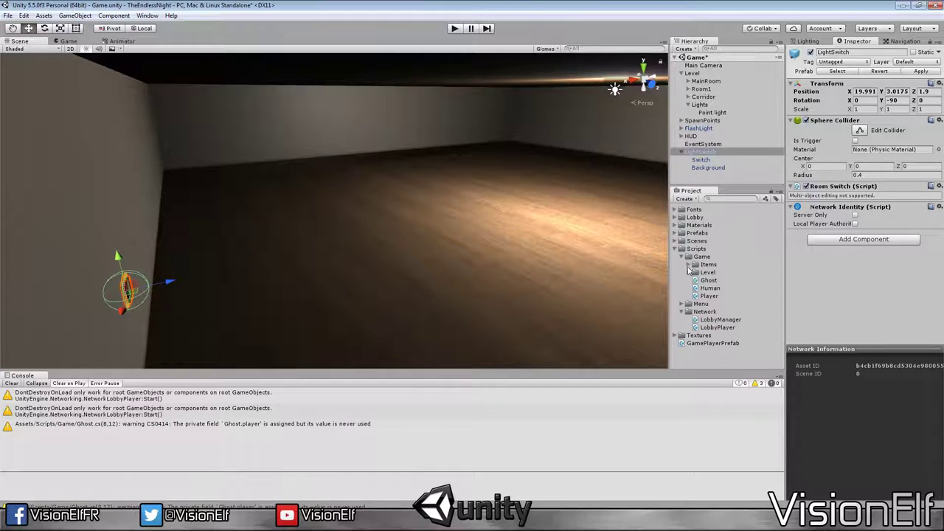
right_click(721, 265)
mouse_move(721, 270)
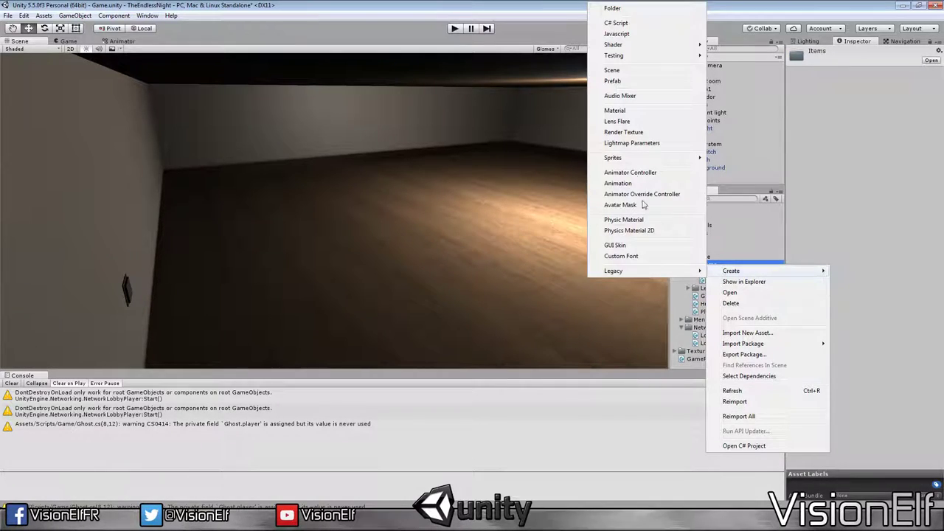
click(632, 30)
text(Interactible)
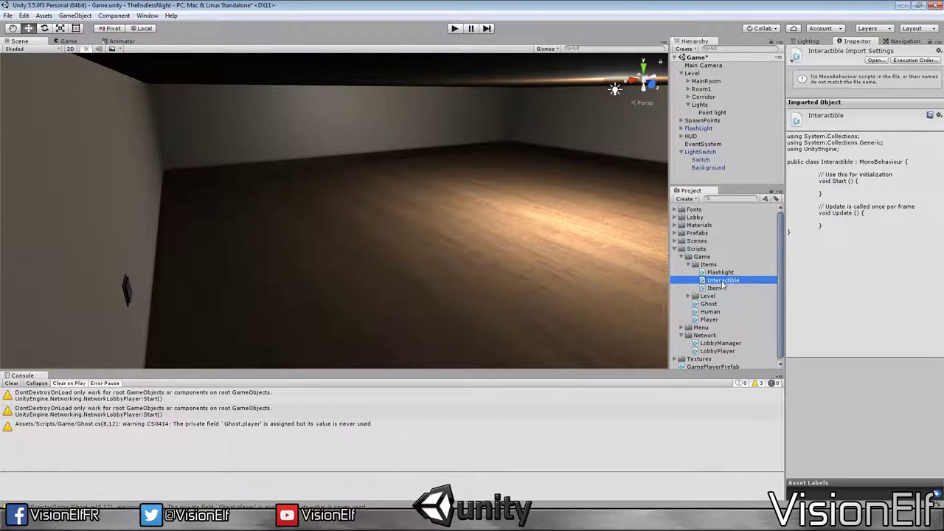
double_click(722, 281)
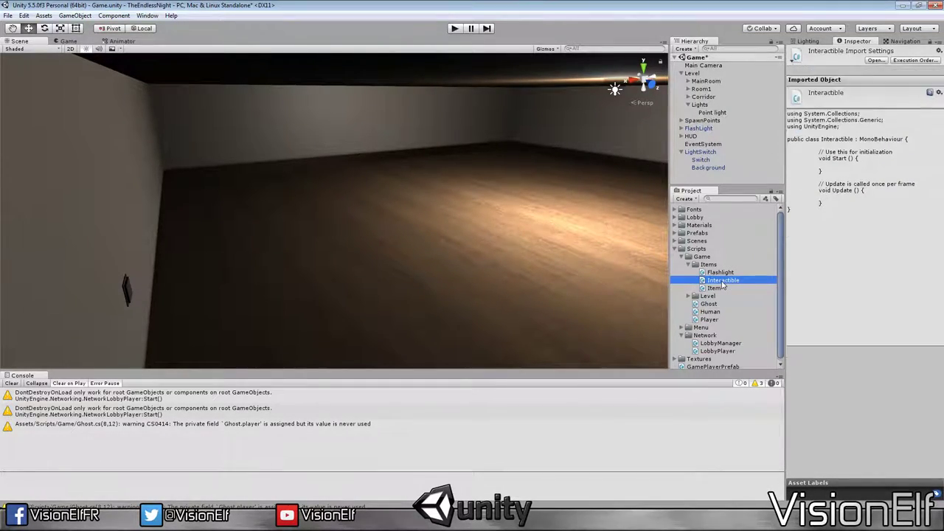
Step: Make Interactible derive from NetworkBehaviour with using UnityEngine.Networking, delete Start and Update, and save
click(178, 98)
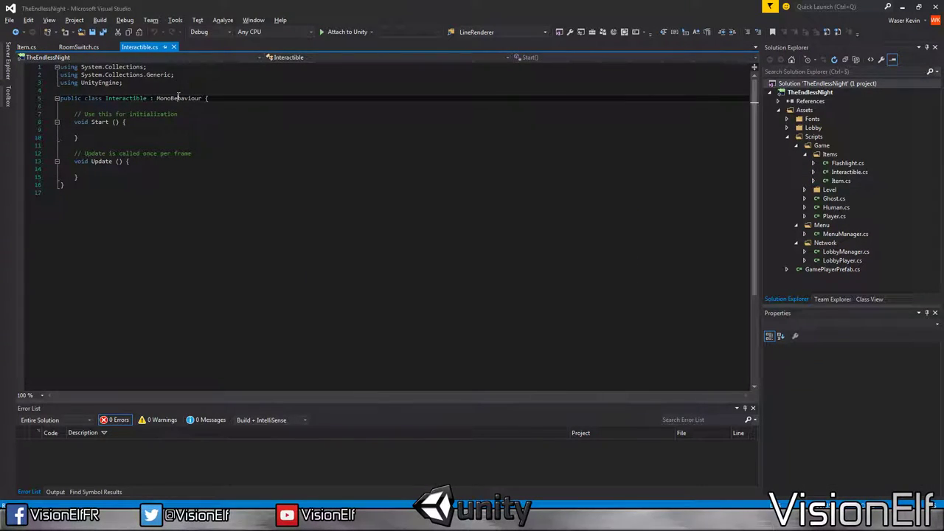
double_click(178, 98)
text(NetworkBehavi)
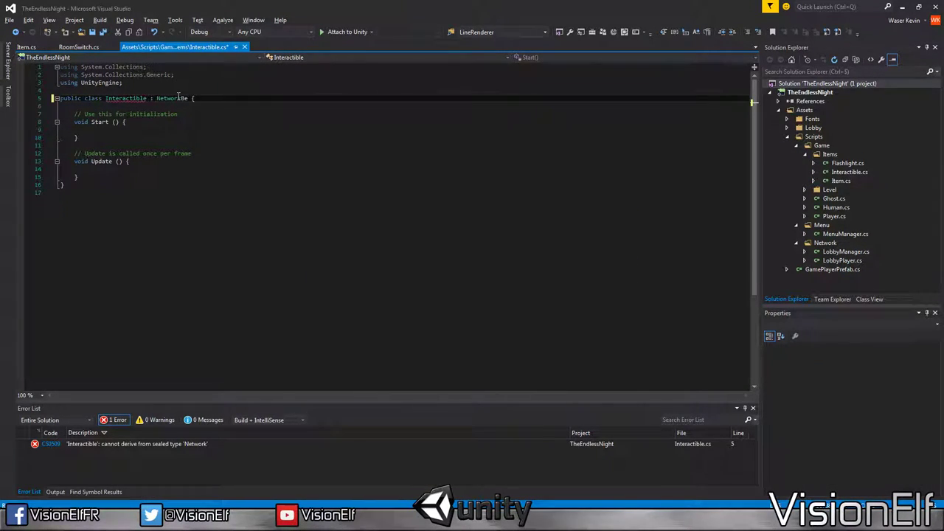
text(our)
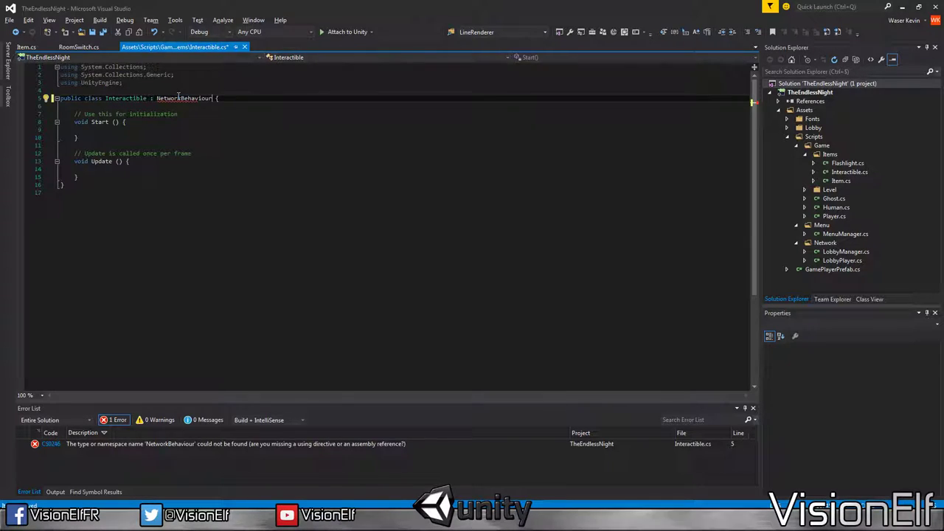
key(ctrl+period)
key(Return)
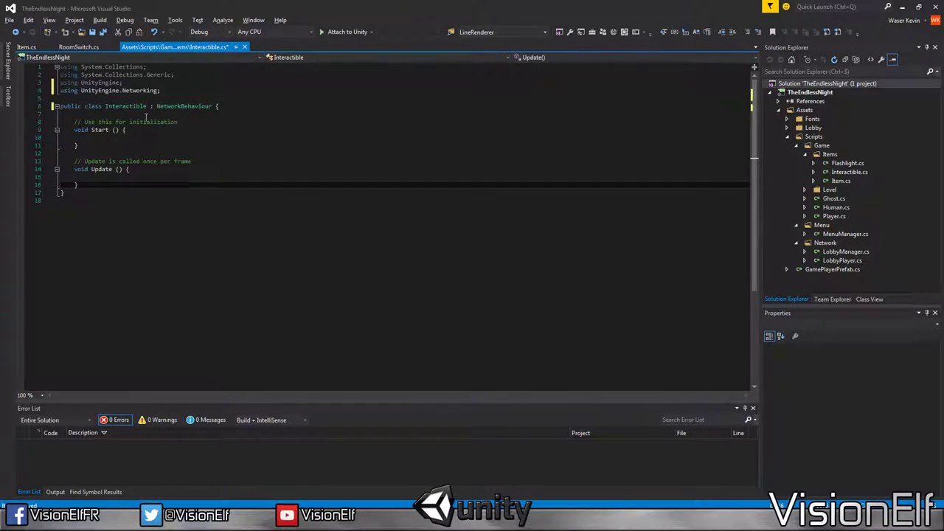
drag(81, 184, 61, 114)
key(Delete)
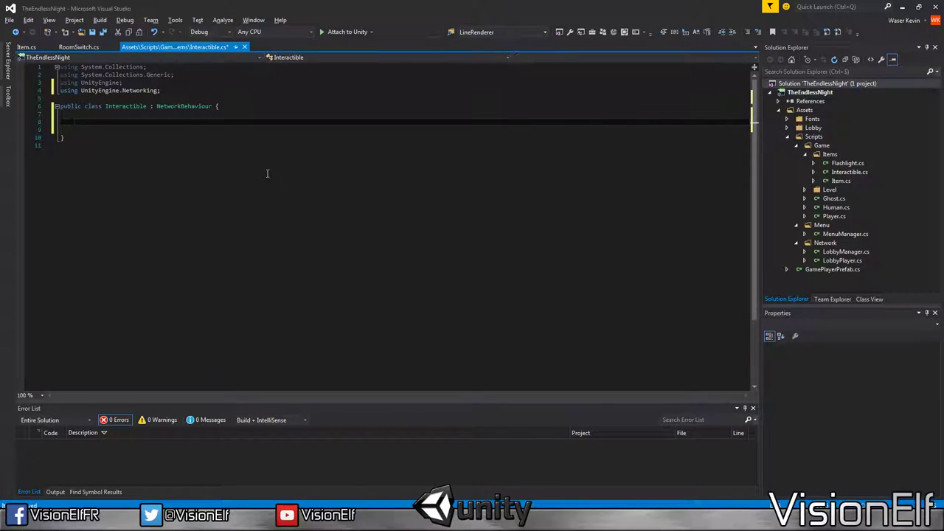
key(ctrl+s)
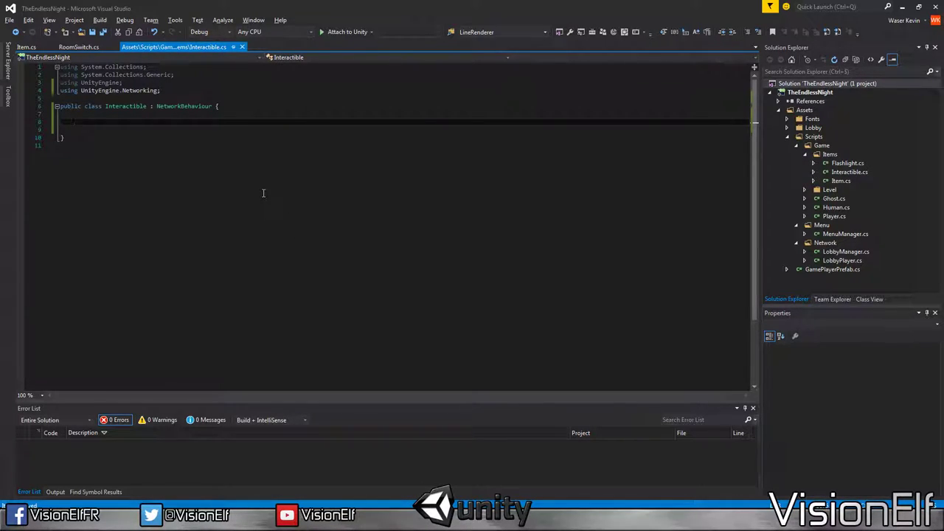
Step: Add an empty public virtual void OnUse() { } method and save the script
text(public virtual void)
text( Use)
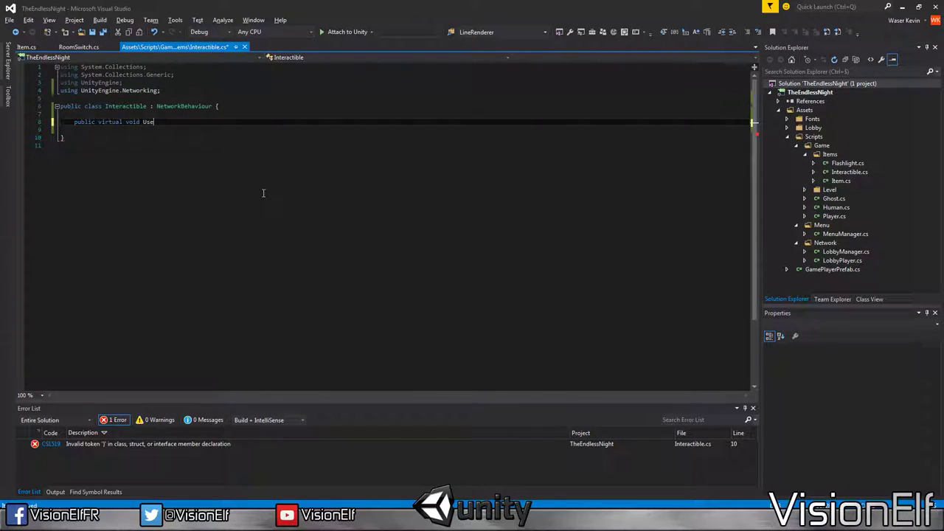
text(Interactible())
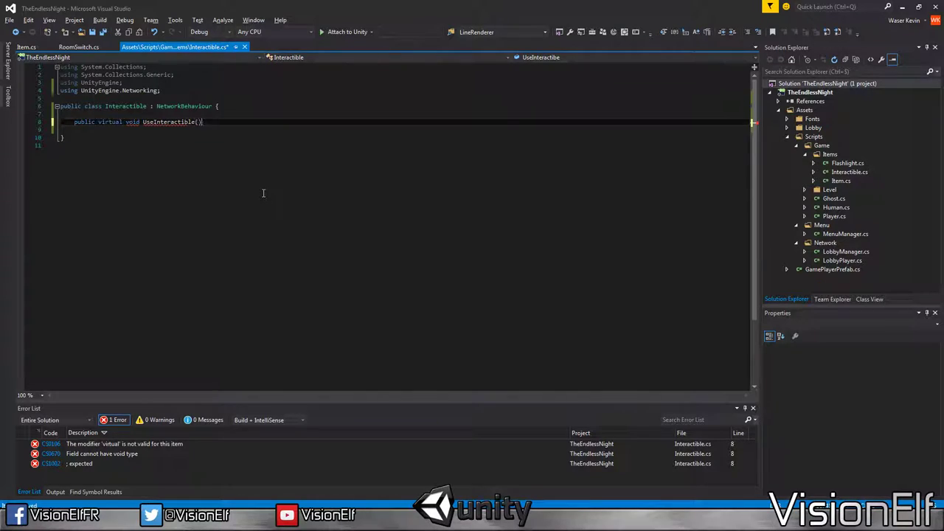
text(;)
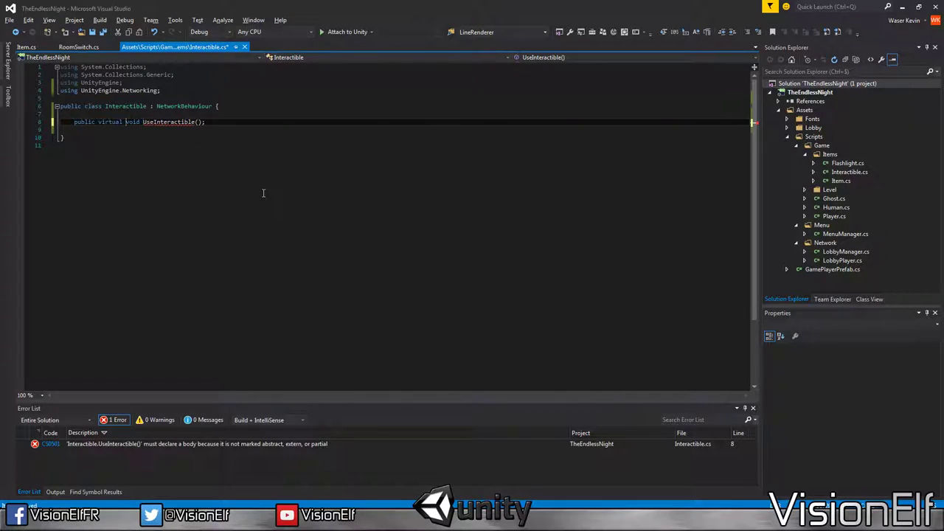
key(shift+Left)
key(shift+Left)
key(shift+Left)
key(ctrl+shift+Left)
text(On)
text(U)
text(se())
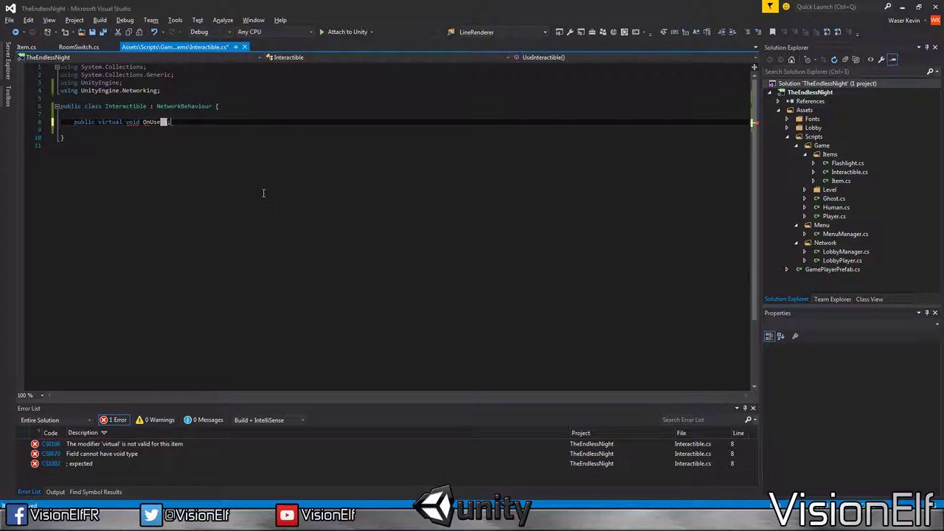
text( { })
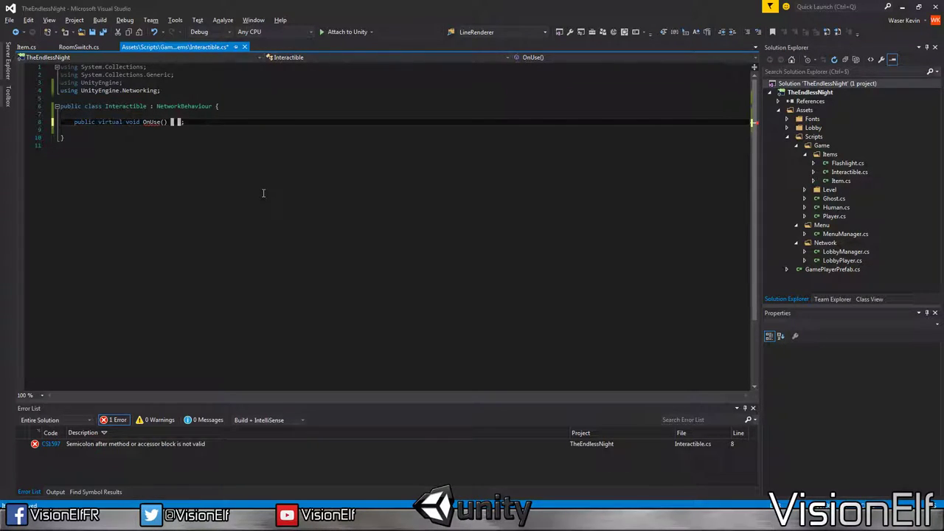
key(Delete)
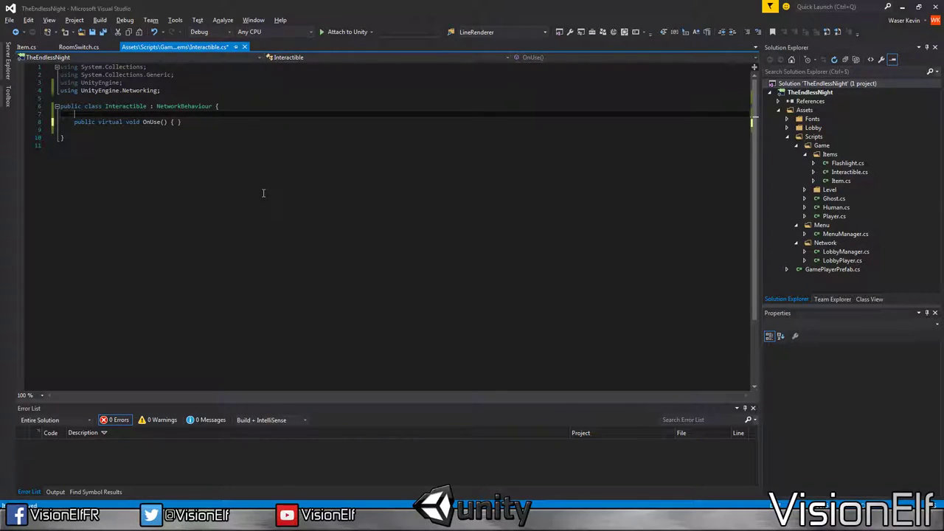
key(Down)
key(Down)
key(Delete)
key(Up)
key(End)
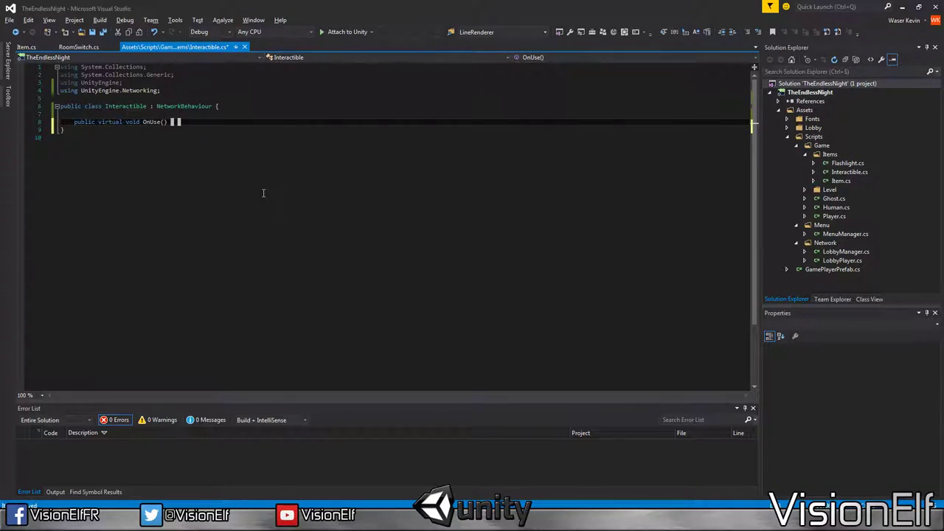
key(ctrl+s)
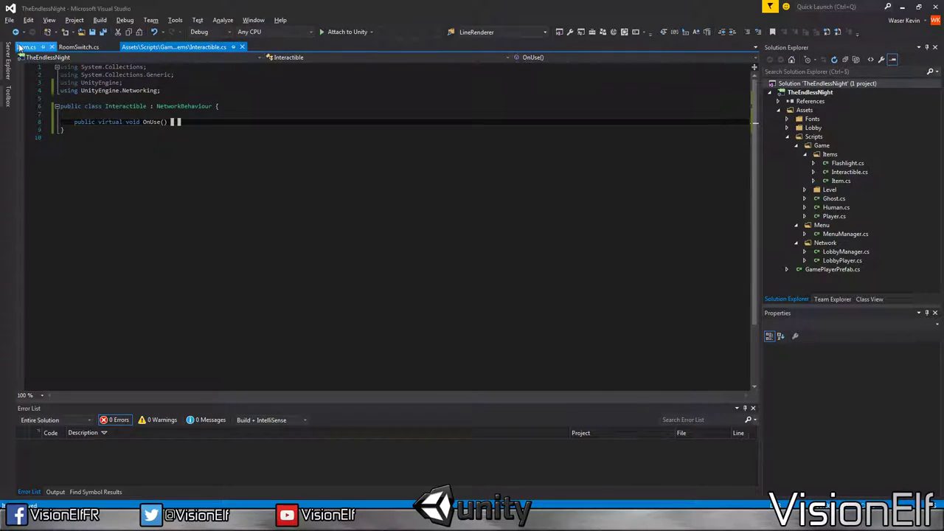
click(25, 46)
Step: Change Item's base class from NetworkBehaviour to Interactible
click(171, 108)
text(I)
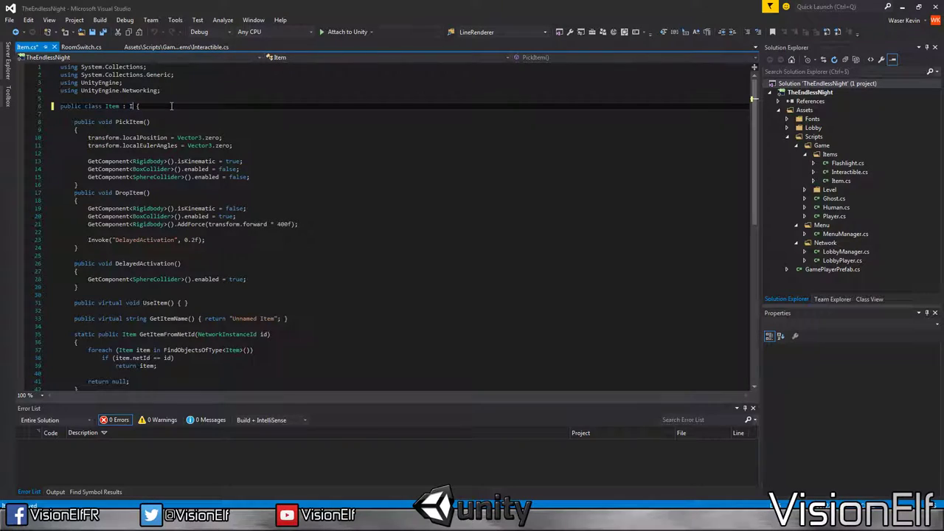
text(nter)
key(Tab)
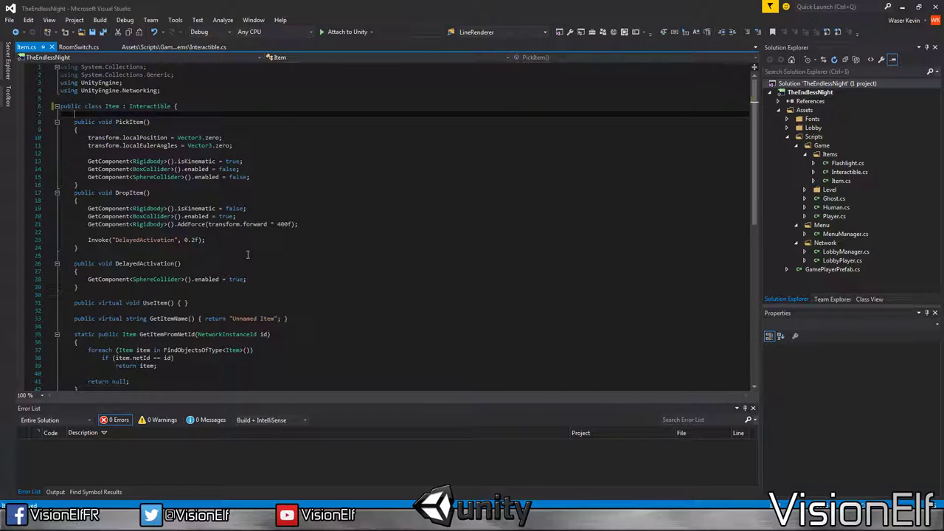
drag(115, 121, 150, 122)
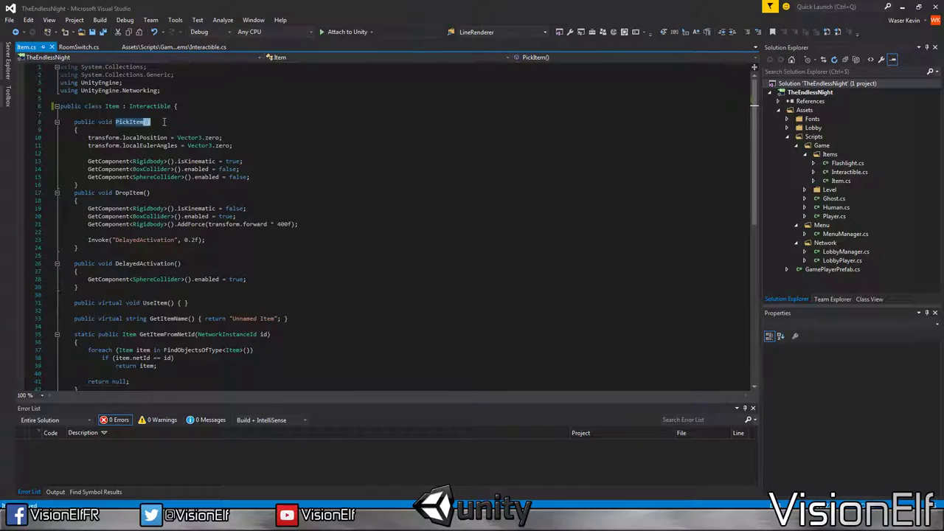
scroll(163, 122, down, 1)
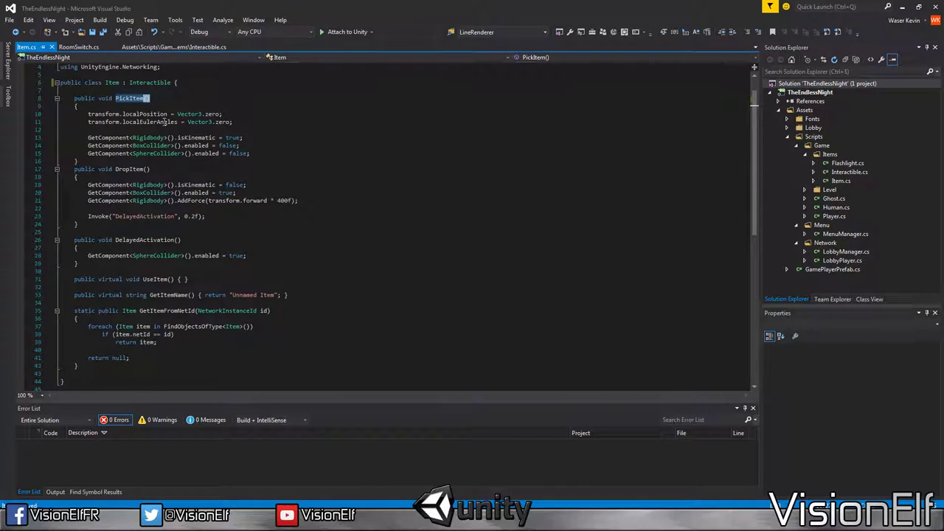
click(57, 311)
click(129, 310)
scroll(171, 150, up, 1)
Step: Add a public override OnUse in Item that calls PickItem();
click(171, 114)
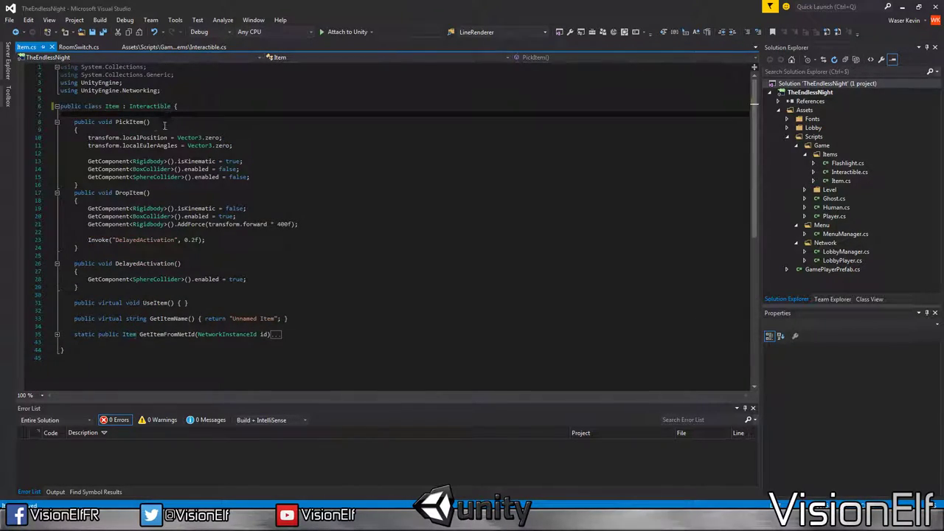
key(Return)
key(Return)
key(Up)
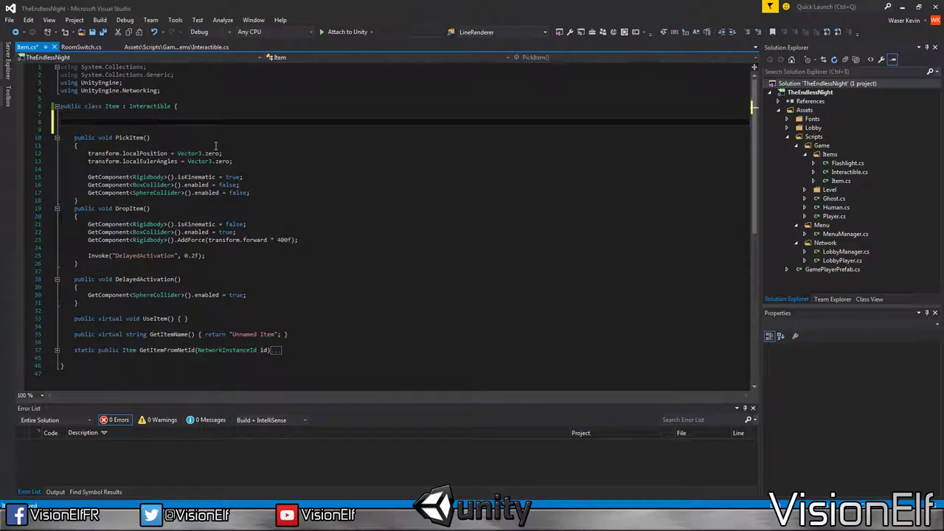
text(public override )
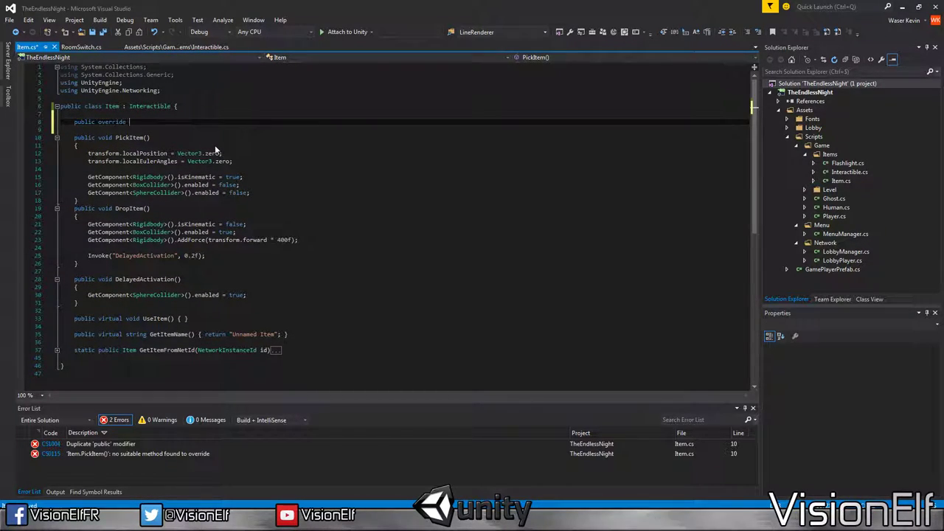
text(Onuse)
key(Tab)
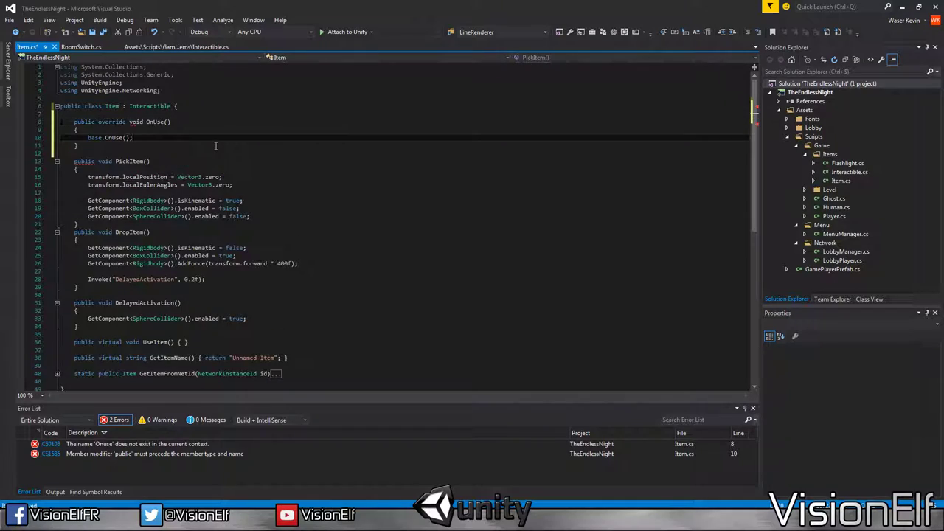
key(BackSpace)
text(P)
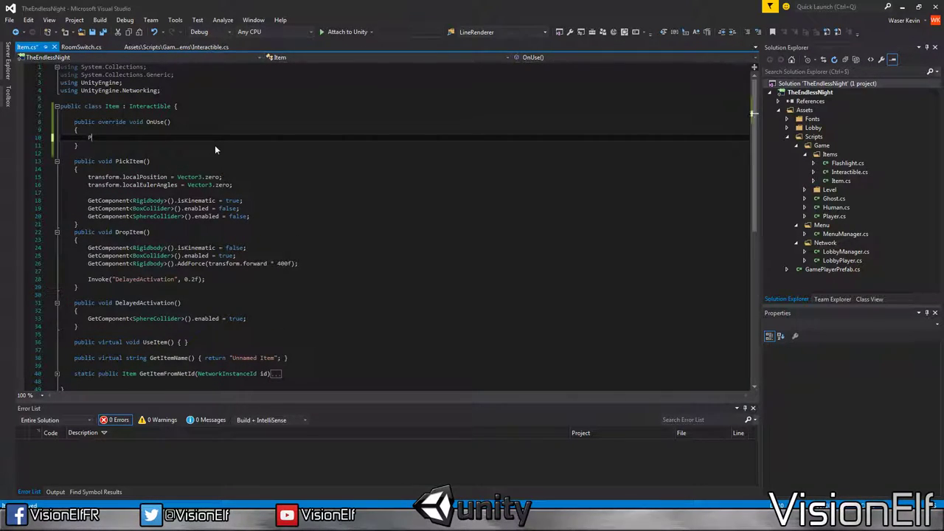
text(ickItem();)
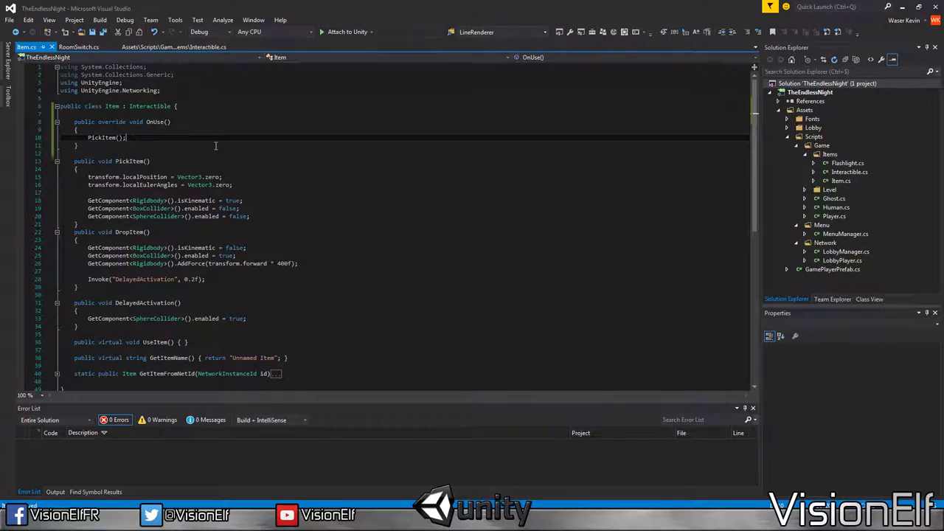
click(231, 169)
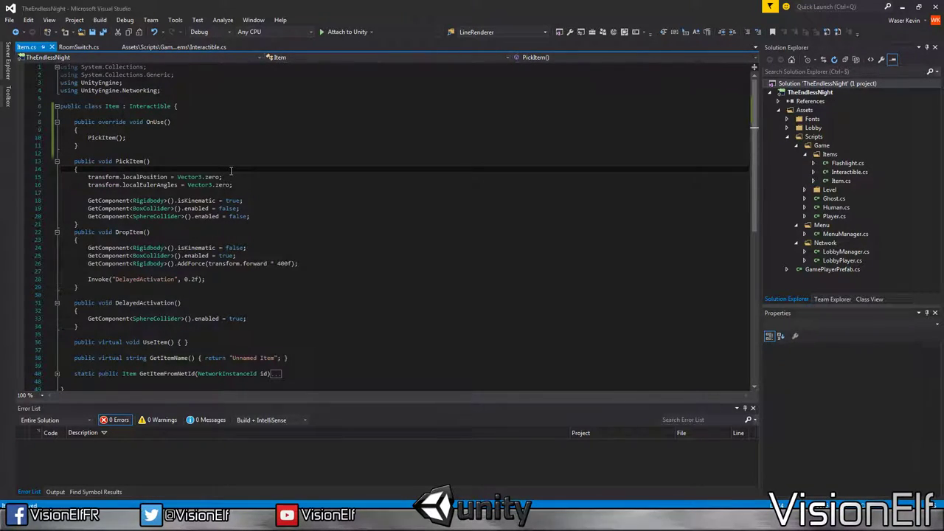
scroll(231, 171, down, 1)
scroll(231, 171, up, 1)
Step: Make RoomSwitch derive from Interactible with an OnUse override calling Press(), then open Human.cs
click(78, 47)
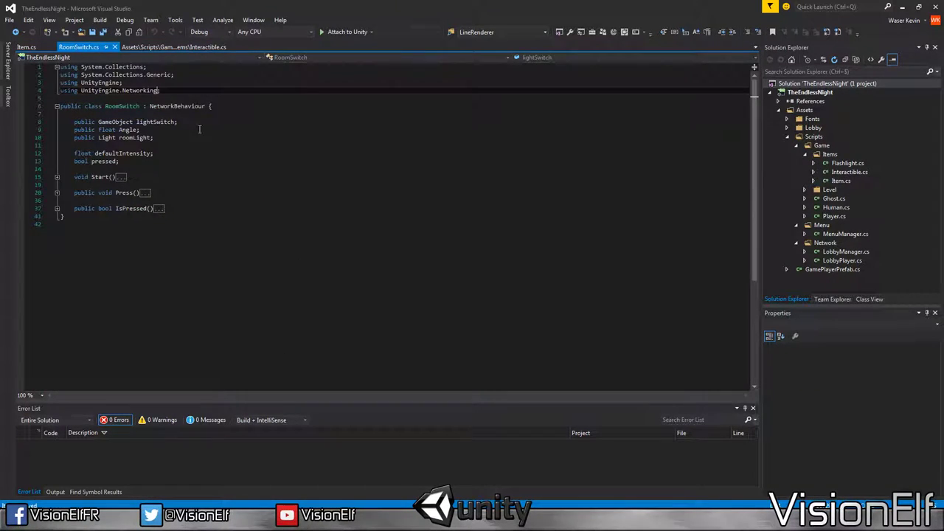
double_click(183, 108)
text(Interactible)
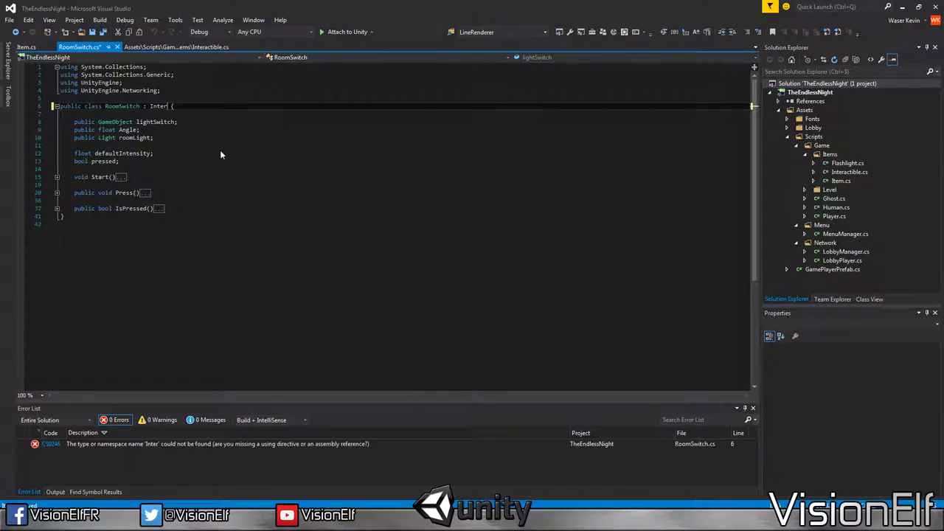
key(Down)
key(Down)
key(Down)
key(Down)
key(Down)
key(Down)
key(Down)
key(Down)
key(Down)
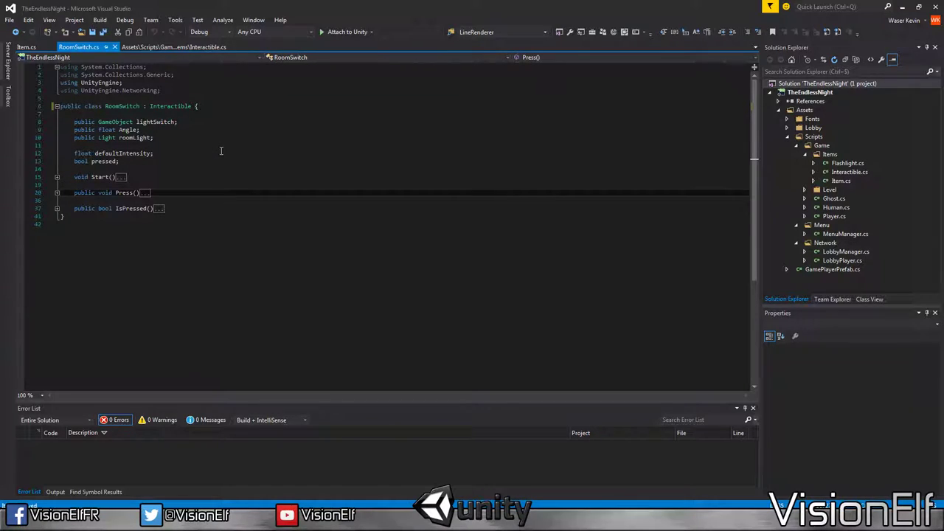
key(Up)
key(Return)
key(Return)
text(ride)
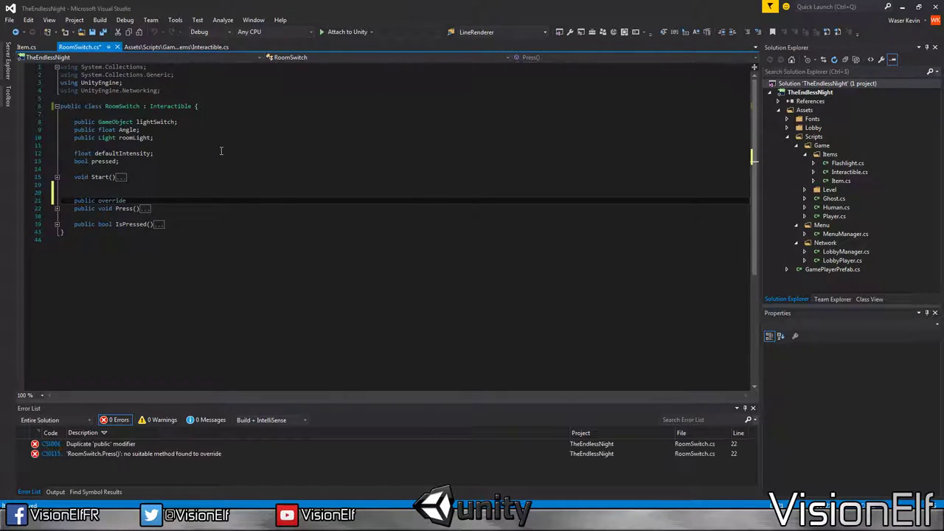
key(Return)
text(Pres)
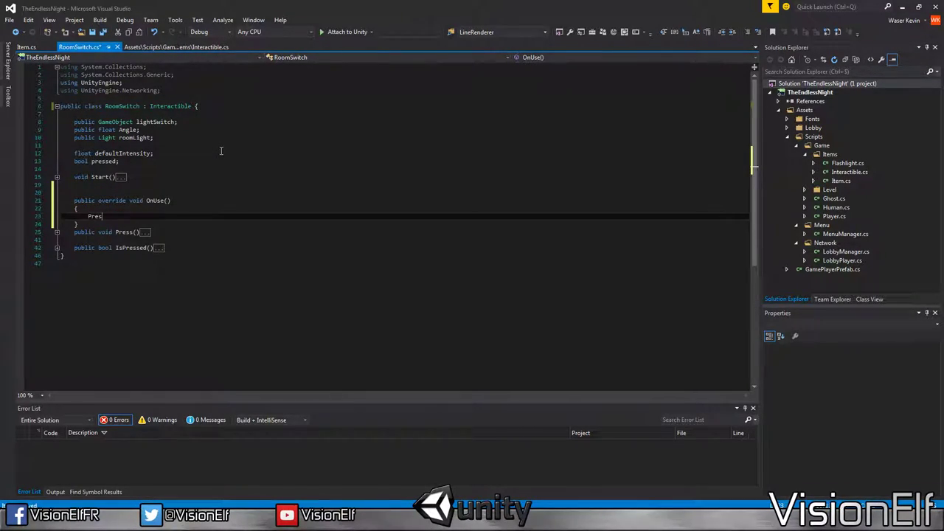
text(s();)
key(Return)
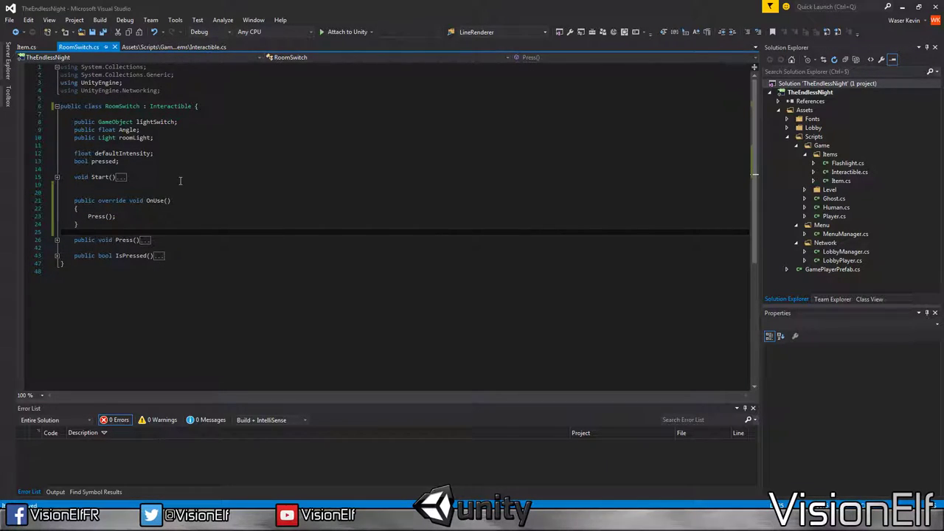
click(177, 190)
key(BackSpace)
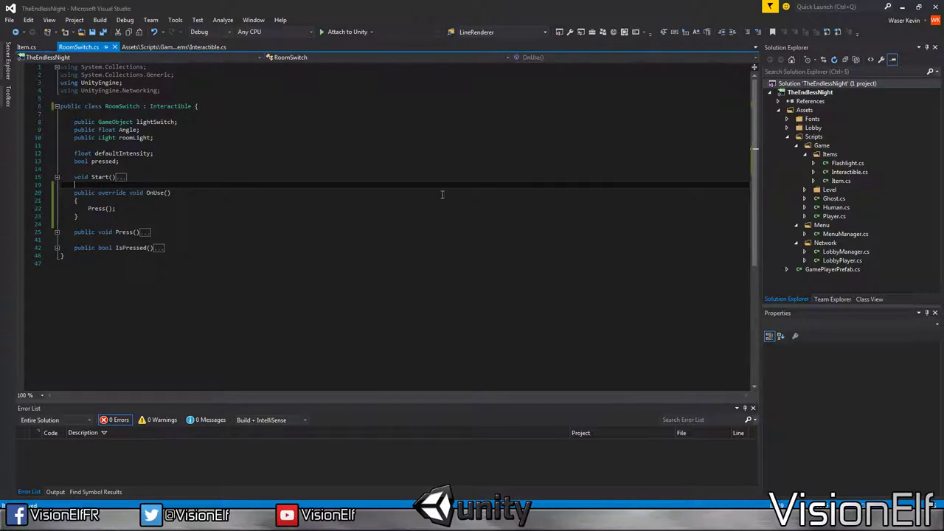
double_click(836, 207)
click(234, 184)
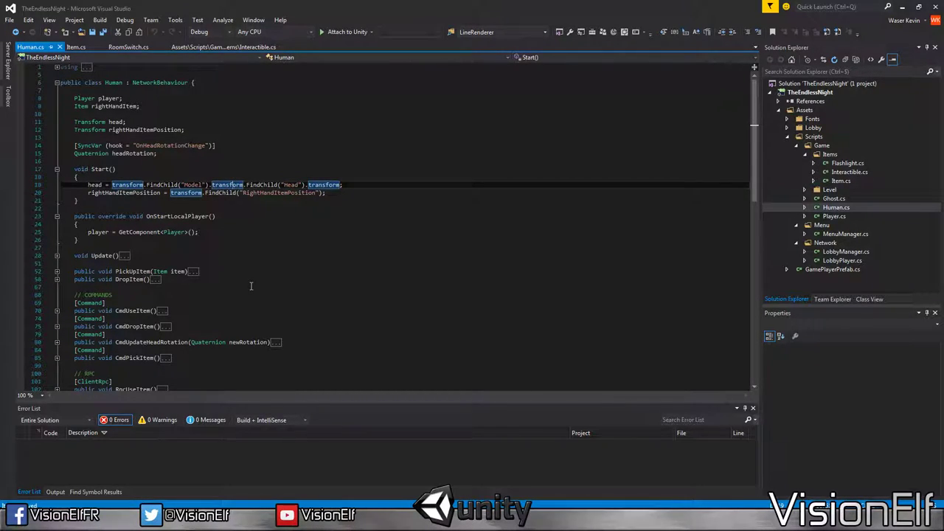
Step: Rename CmdPickItem to CmdInteract in both the KeyCode.E call and the method definition
click(224, 240)
scroll(224, 240, down, 4)
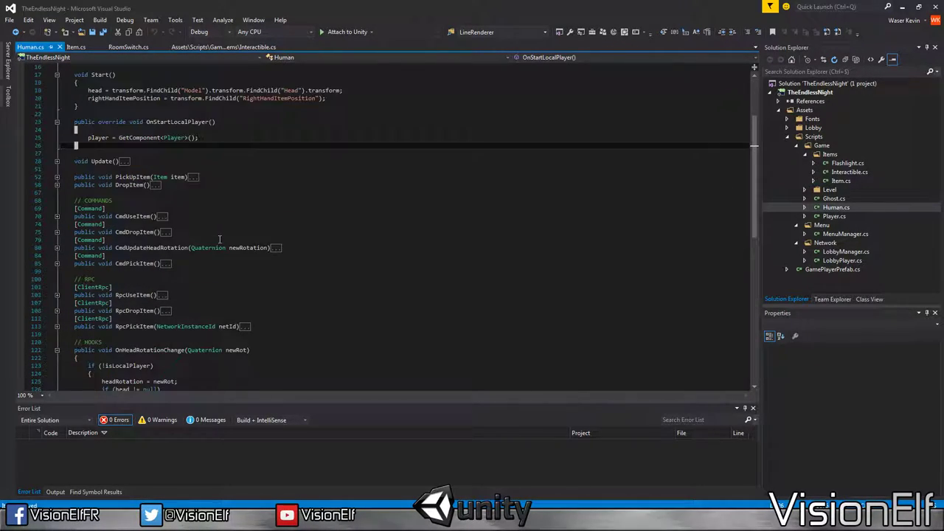
click(56, 161)
click(186, 200)
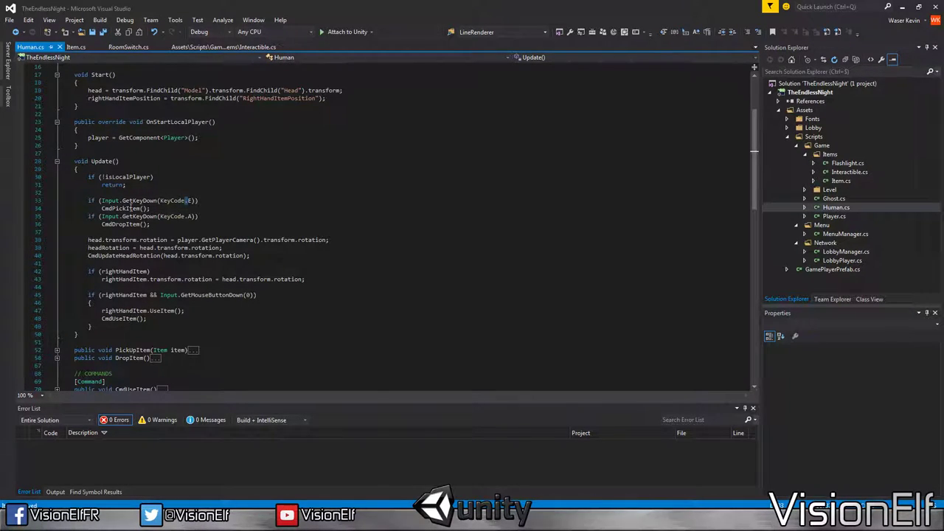
double_click(122, 208)
text(CmdInte)
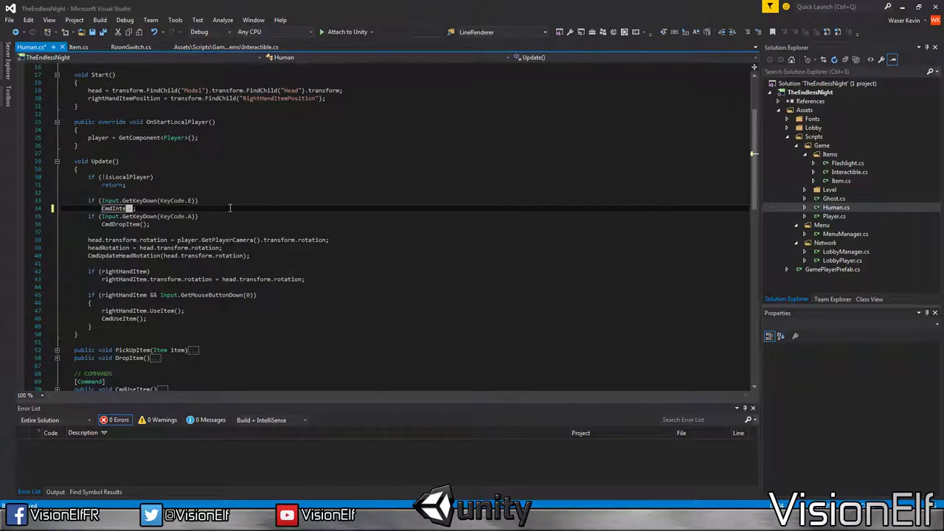
text(ract)
double_click(124, 208)
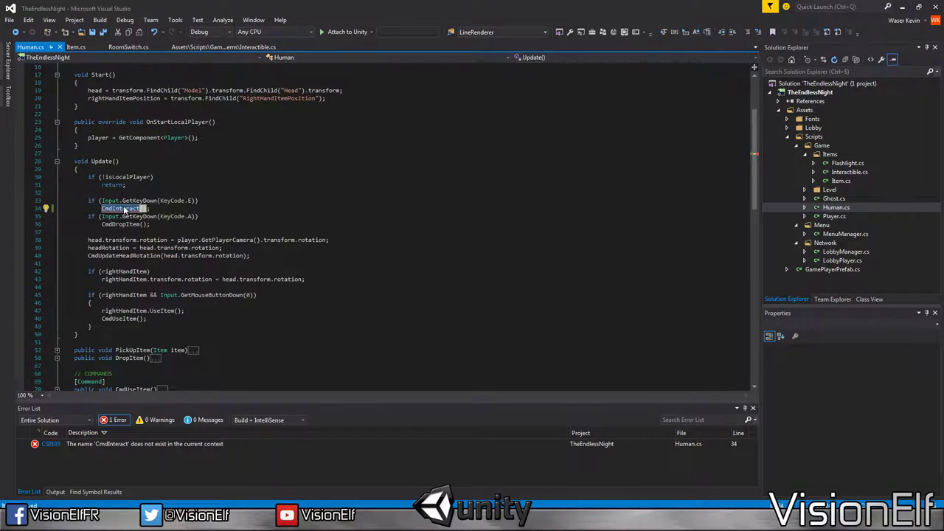
scroll(124, 209, down, 9)
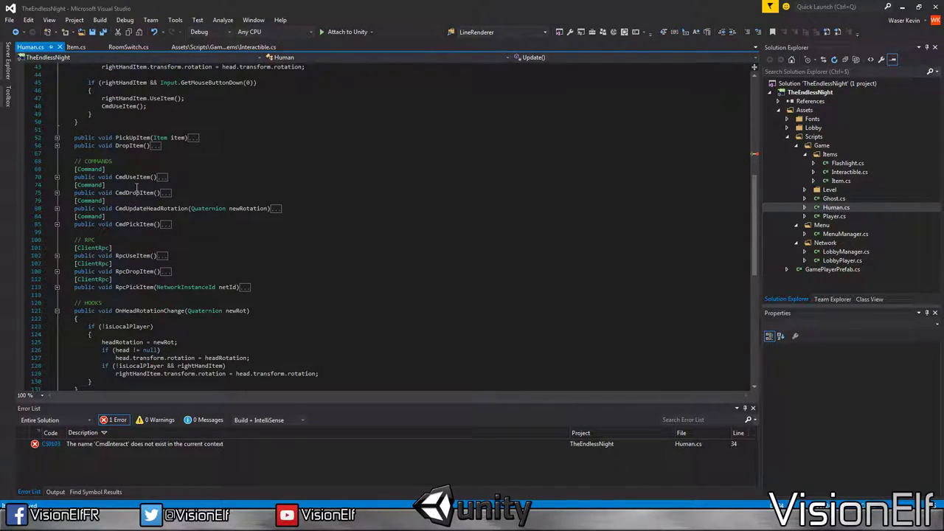
click(56, 225)
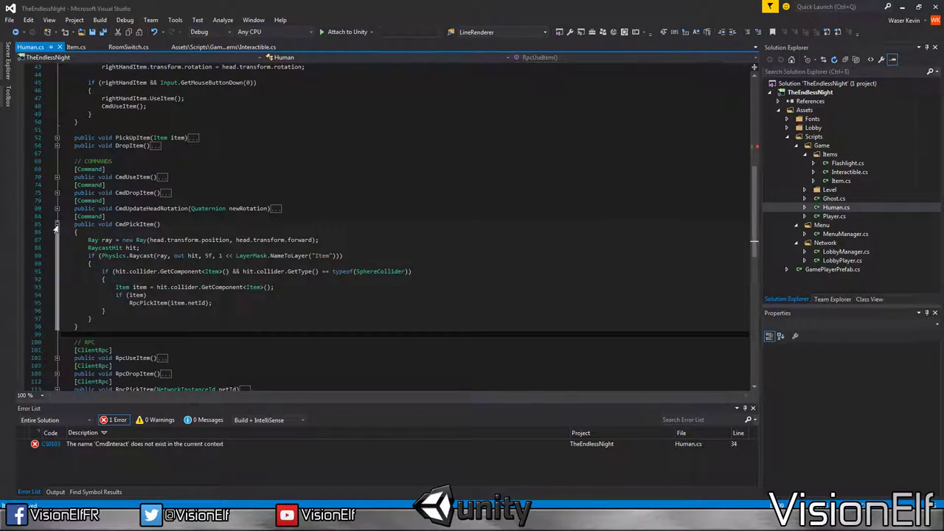
double_click(134, 224)
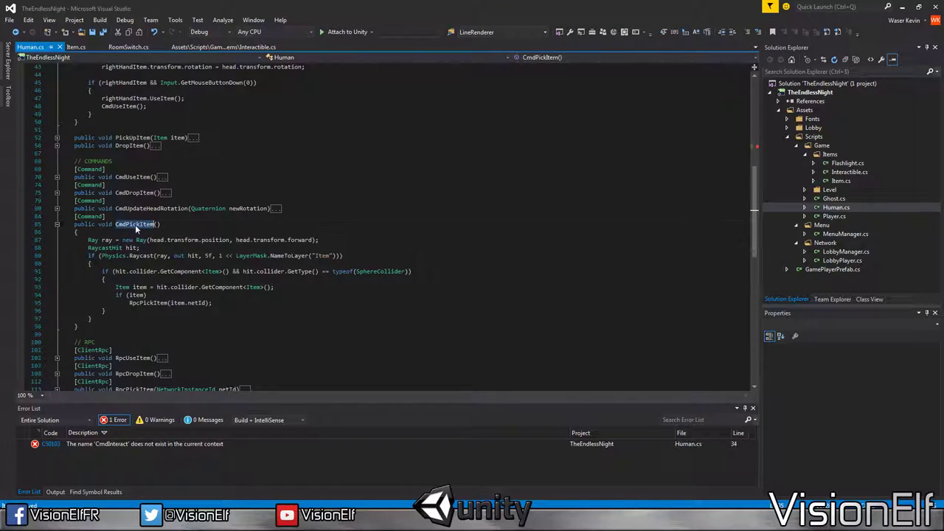
text(CmdInteract)
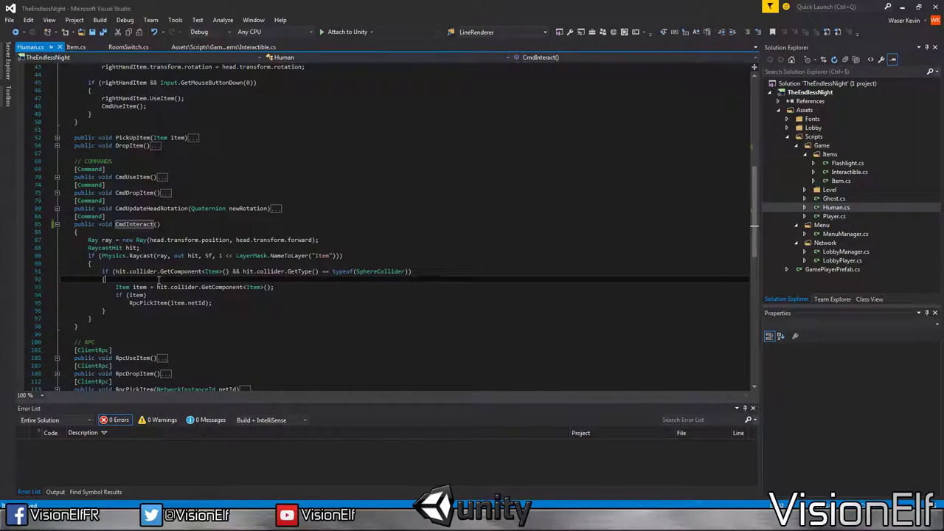
Step: In CmdInteract, replace the Item type with Interactible and the item variable with interactible, then save
scroll(135, 248, down, 2)
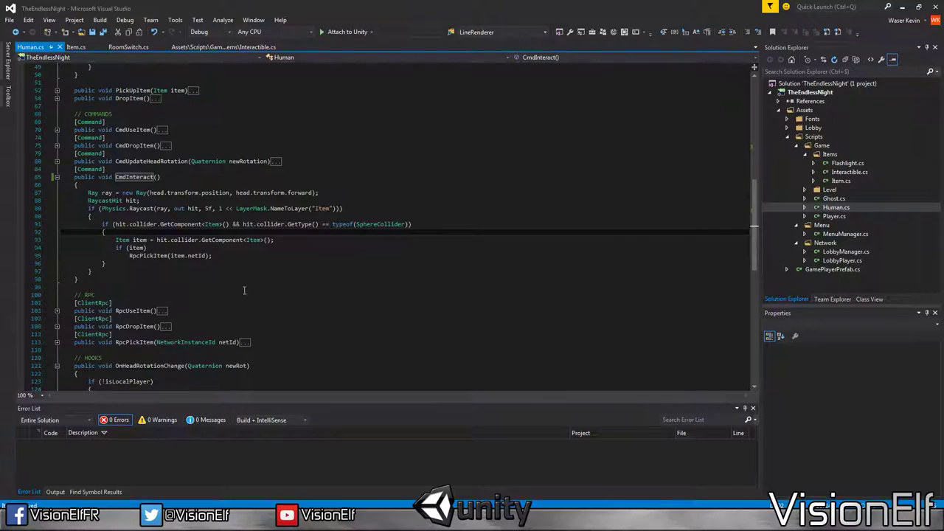
click(253, 240)
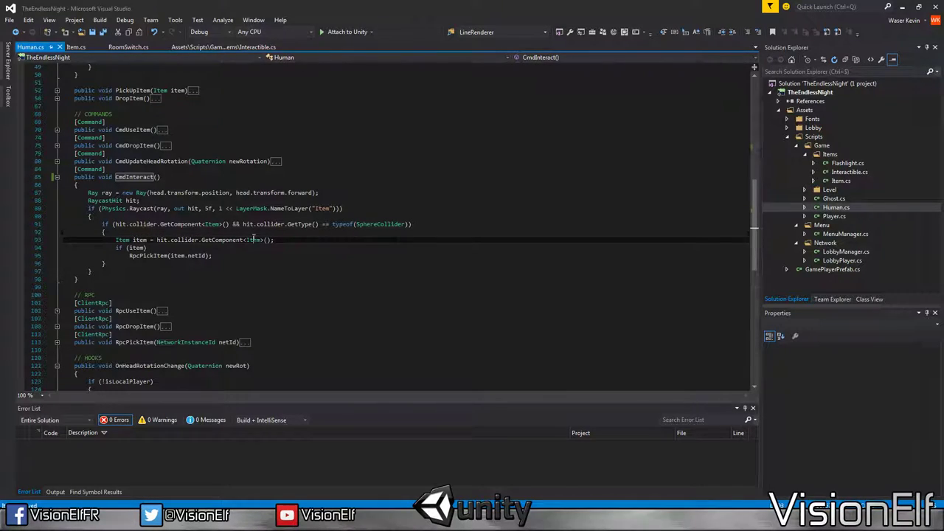
double_click(212, 224)
text(Interactible)
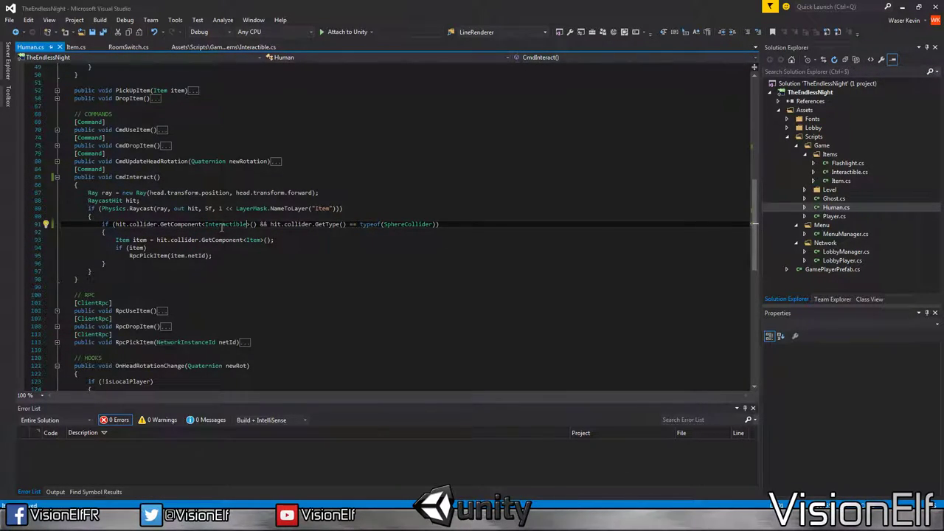
double_click(120, 239)
text(Interactible)
double_click(282, 240)
text(Interactible)
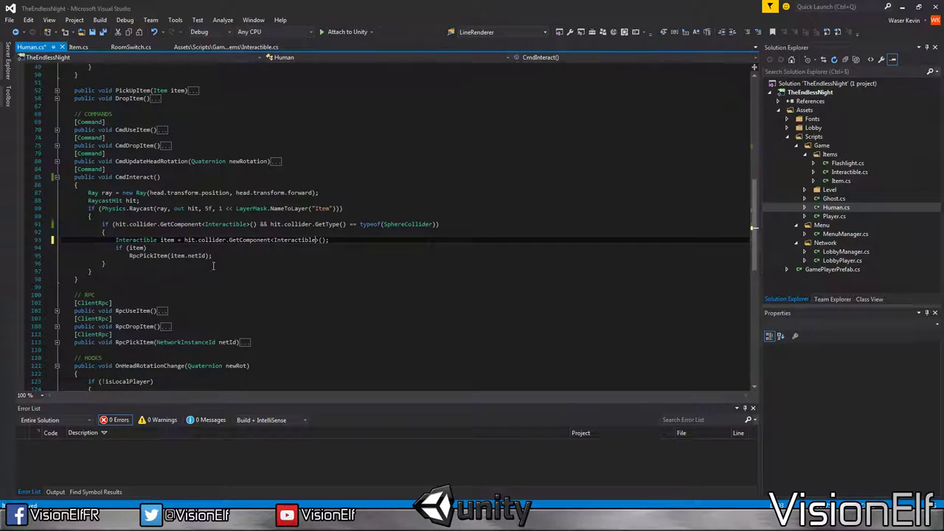
double_click(167, 240)
text(interactibl)
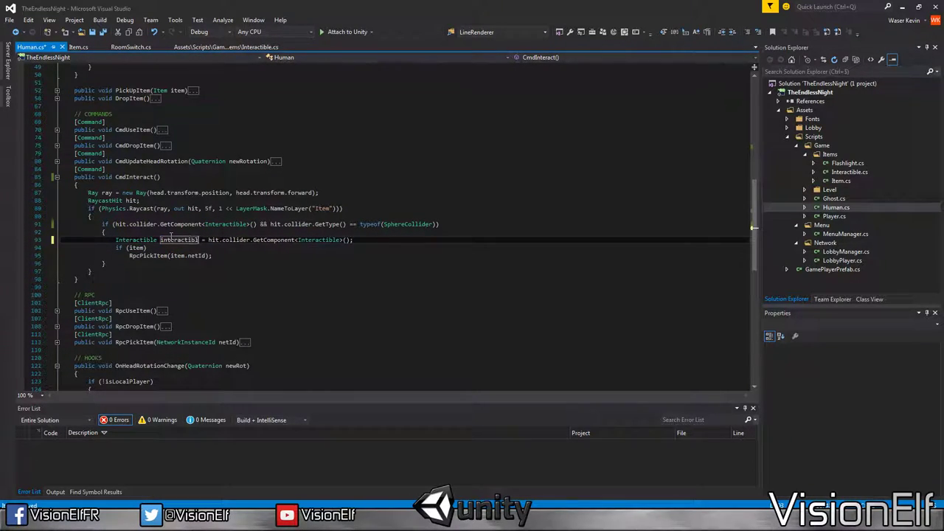
text(e)
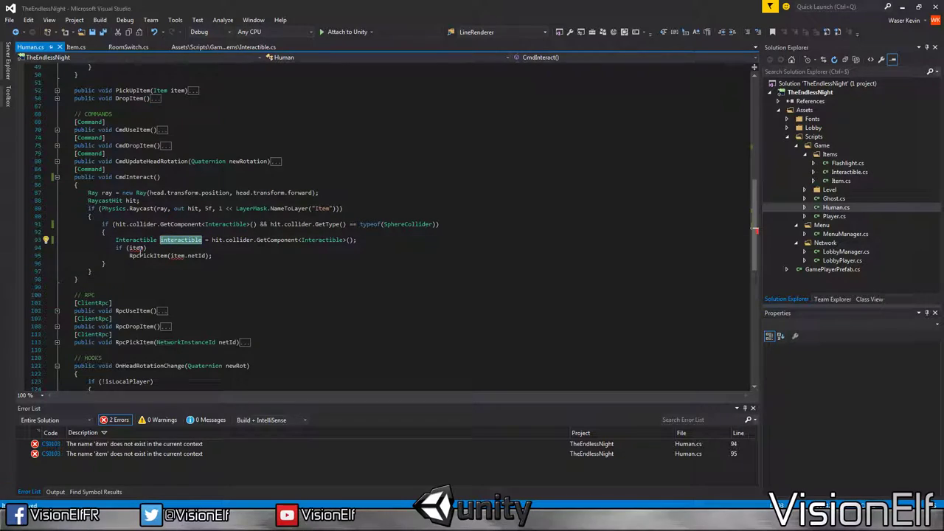
double_click(136, 248)
text(interactible)
double_click(177, 256)
text(interactible)
key(ctrl+s)
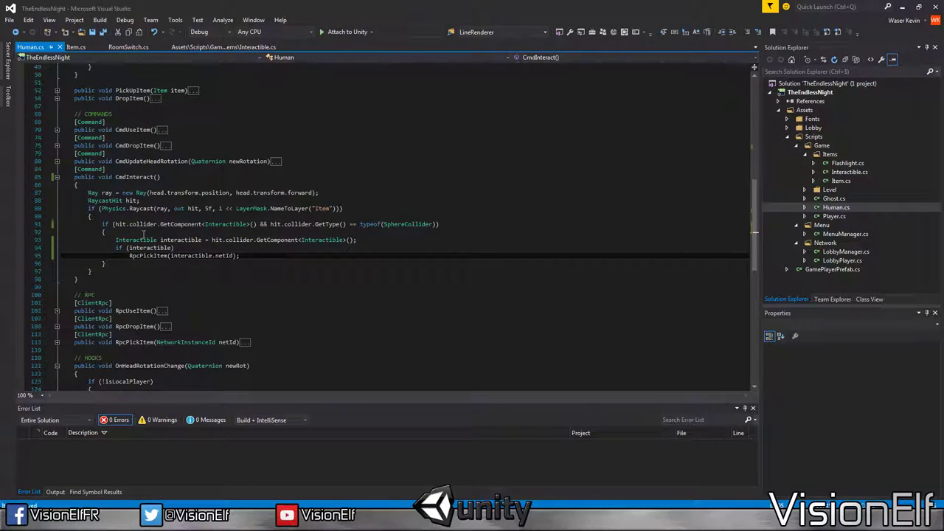
Step: Change the RpcPickItem call in CmdInteract to RpcInteract and save
double_click(137, 177)
drag(170, 256, 129, 255)
text(RpcInter)
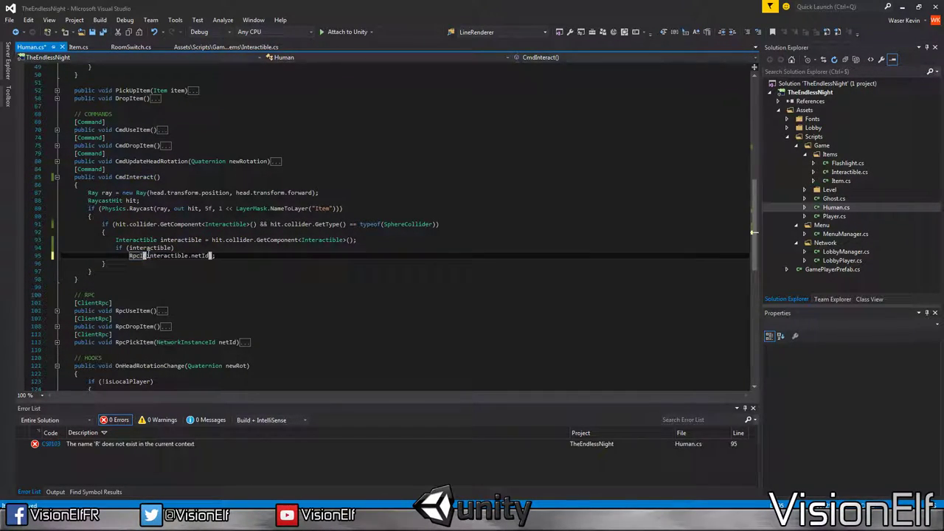
text(act)
key(ctrl+s)
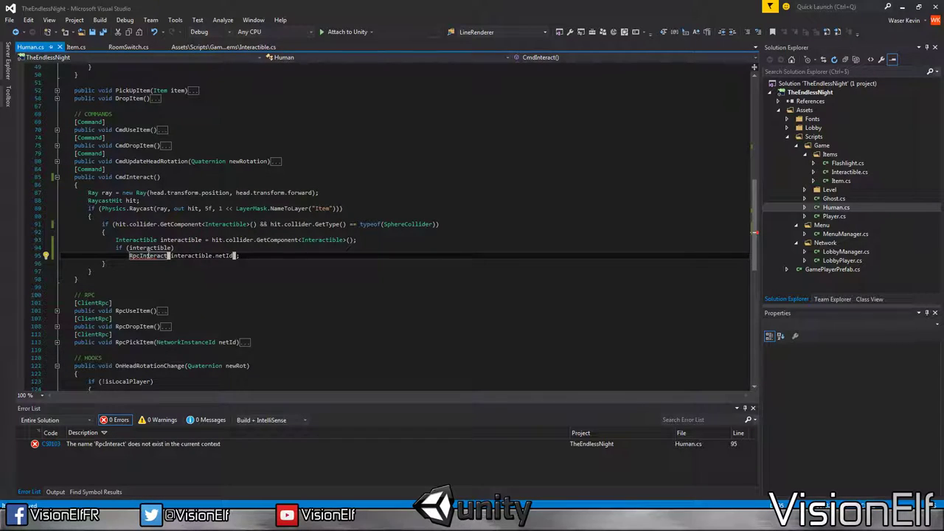
Step: Rename the RPC method to RpcInteract and change its lookup type to Interactible, then save
scroll(143, 260, down, 4)
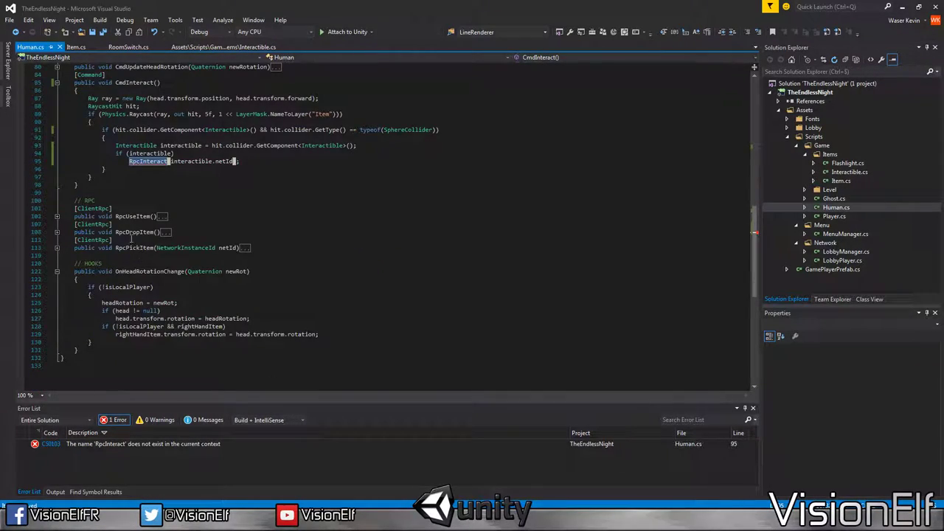
double_click(134, 247)
text(RpcInteract)
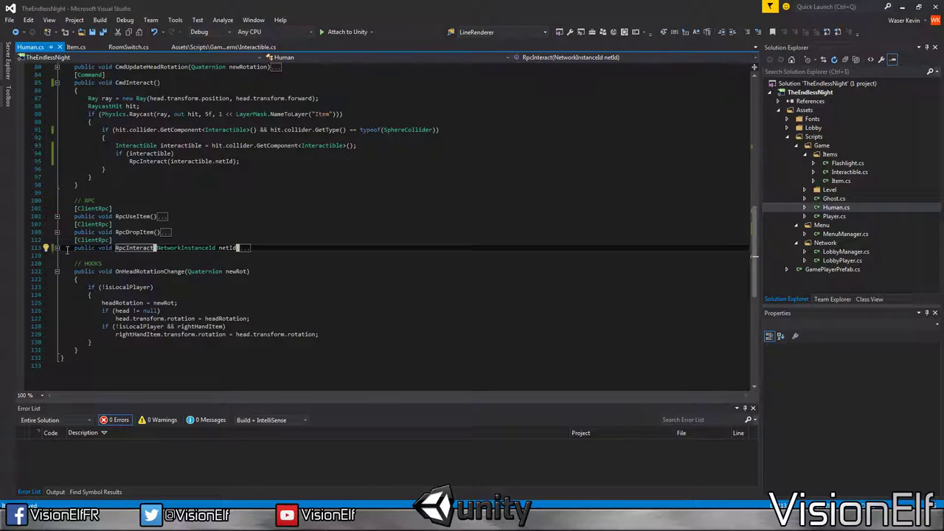
double_click(245, 248)
click(167, 278)
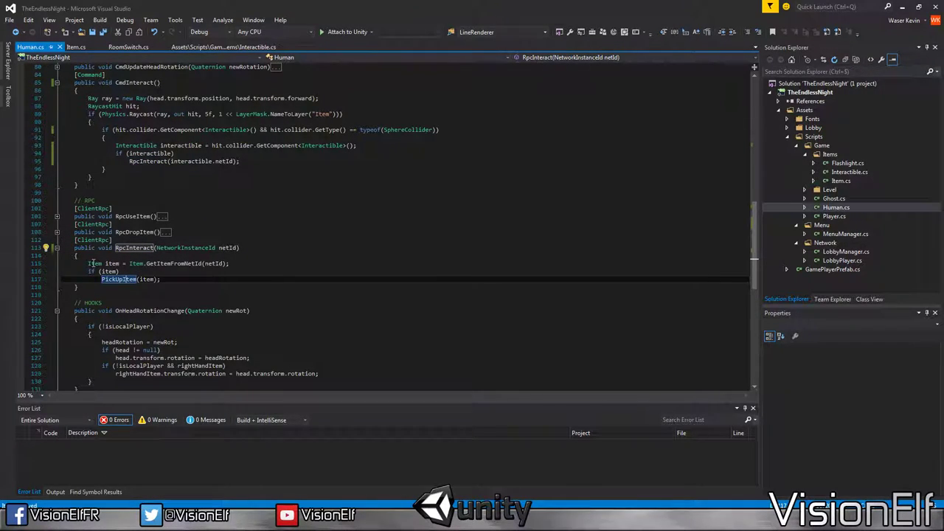
key(Up)
key(Home)
key(ctrl+shift+Right)
text(Interactible)
key(ctrl+s)
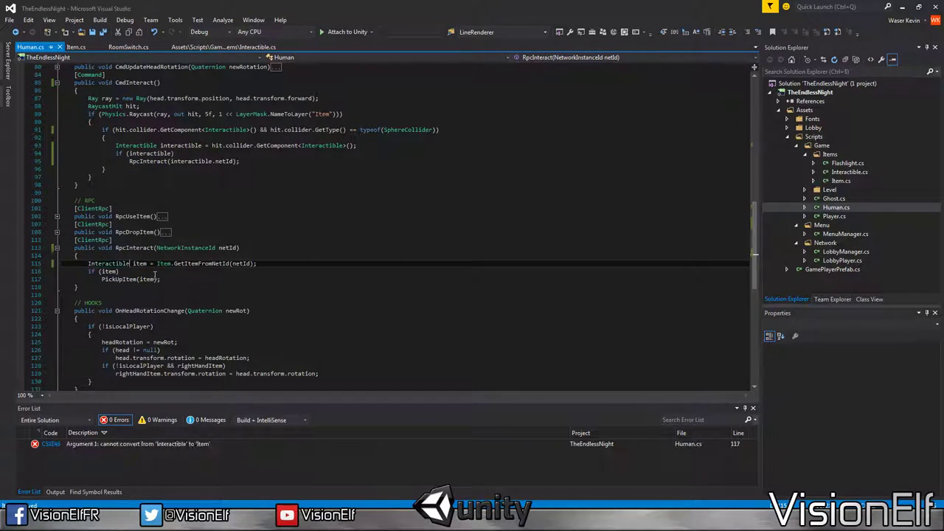
Step: Rename the item variable to inter and comment out the PickUpItem(item) call
double_click(141, 263)
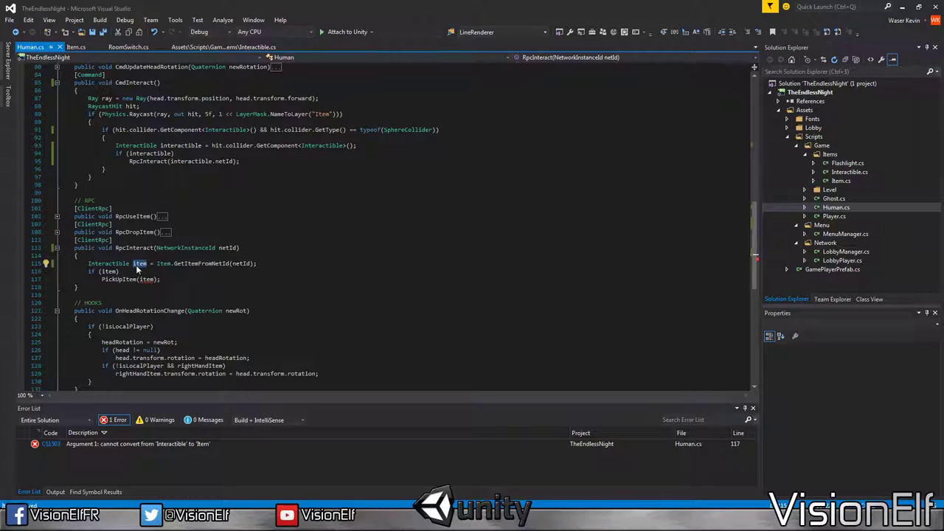
text(inter)
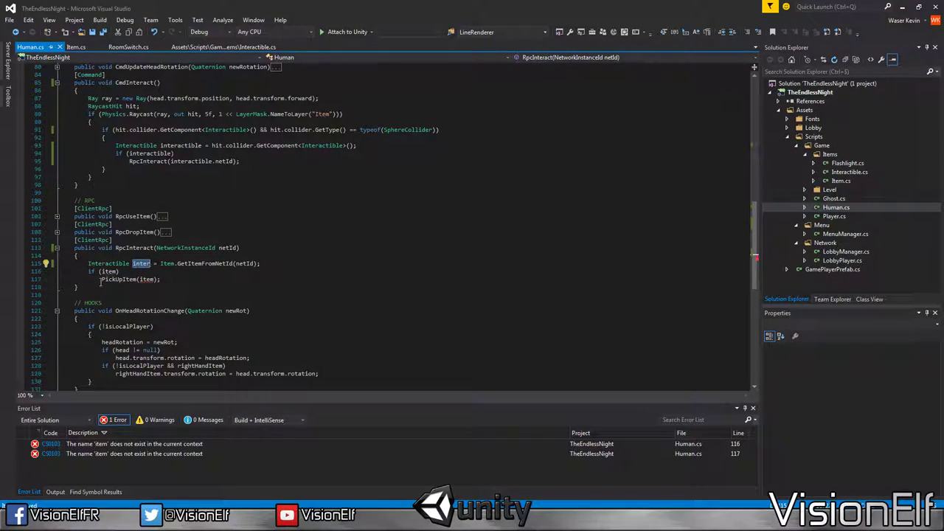
double_click(110, 272)
text(inter)
key(shift+Home)
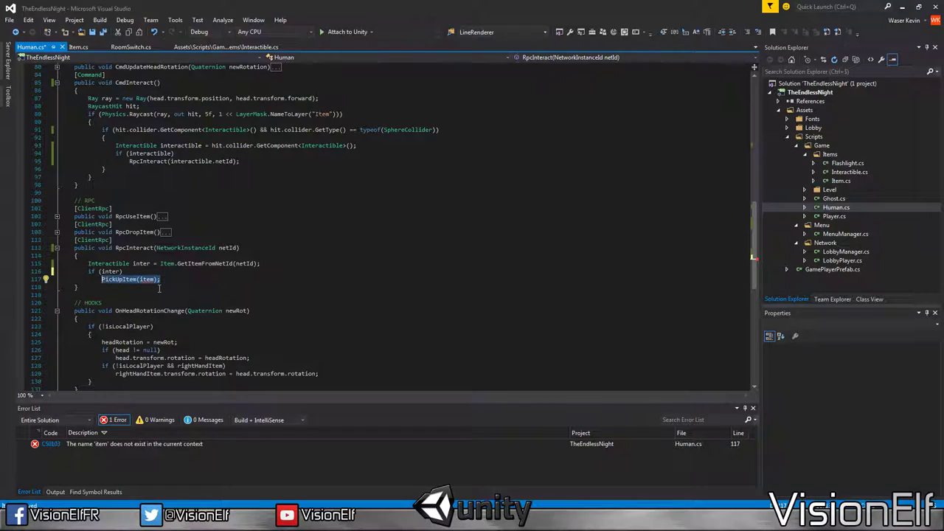
text(inter.Pres)
key(BackSpace)
key(BackSpace)
key(BackSpace)
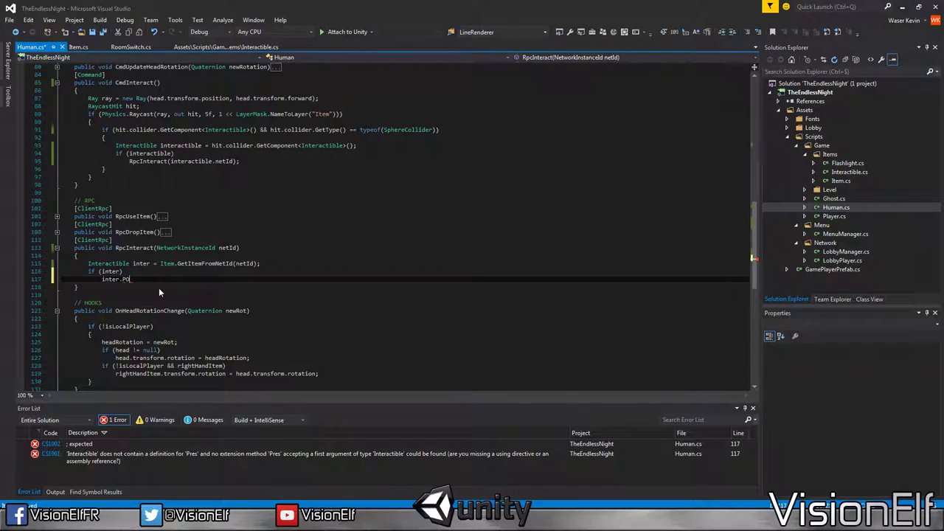
text(OnUse();)
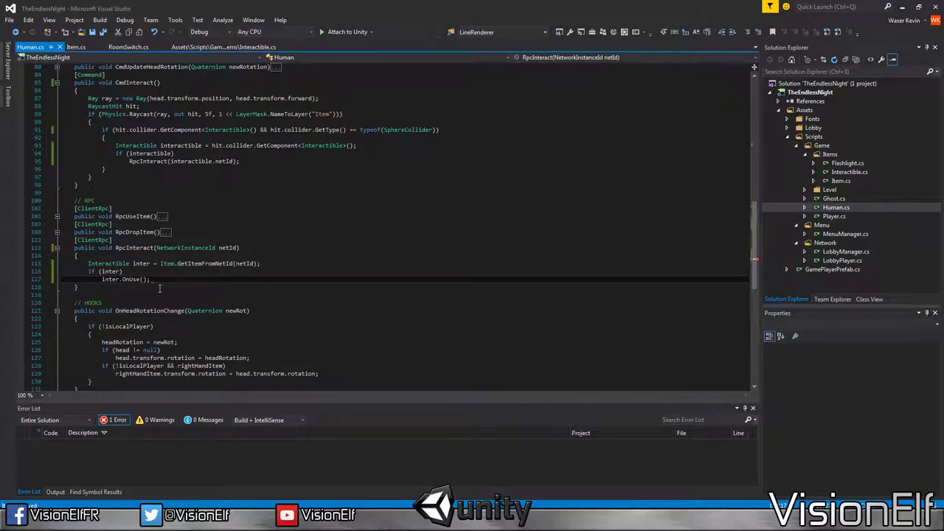
key(BackSpace)
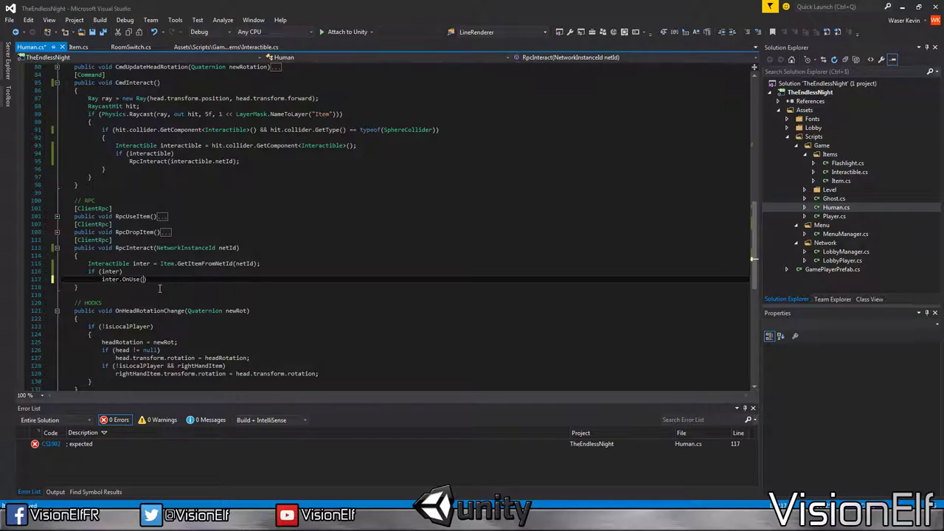
key(BackSpace)
key(BackSpace)
key(BackSpace)
key(ctrl+z)
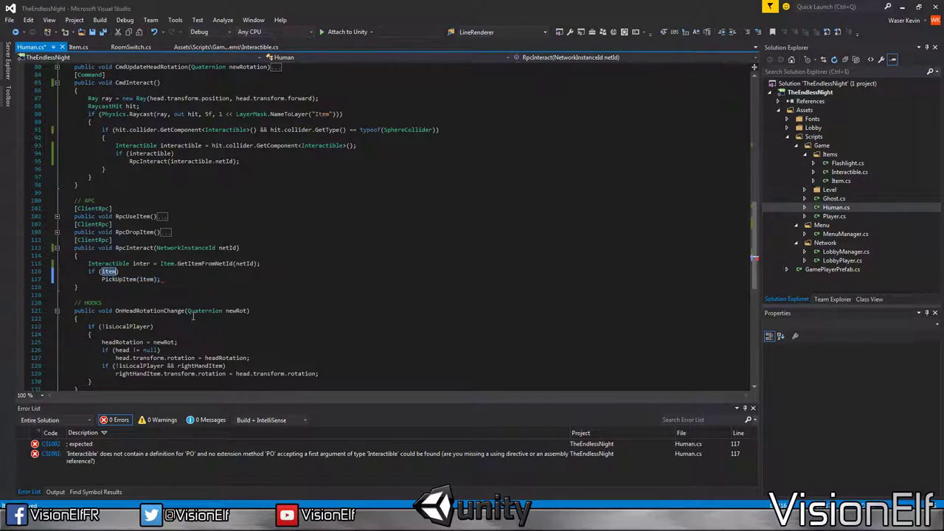
key(ctrl+z)
key(ctrl+z)
key(ctrl+z)
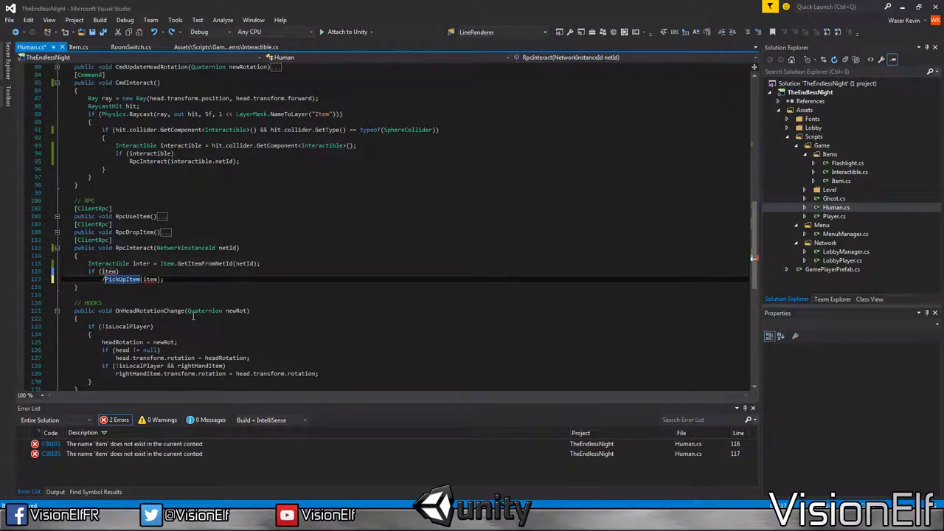
key(ctrl+z)
key(ctrl+z)
Step: Add inter.OnUse(); under the if (inter) check
key(Return)
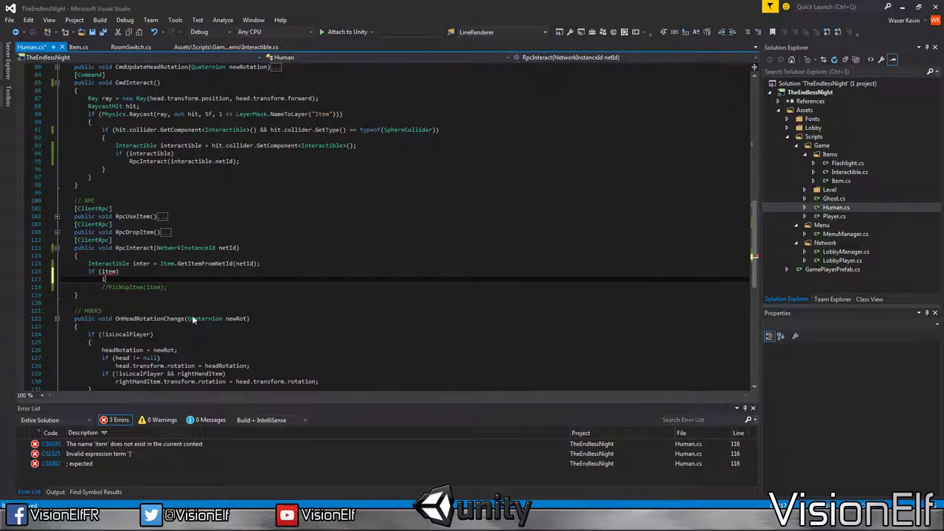
text(inter.One)
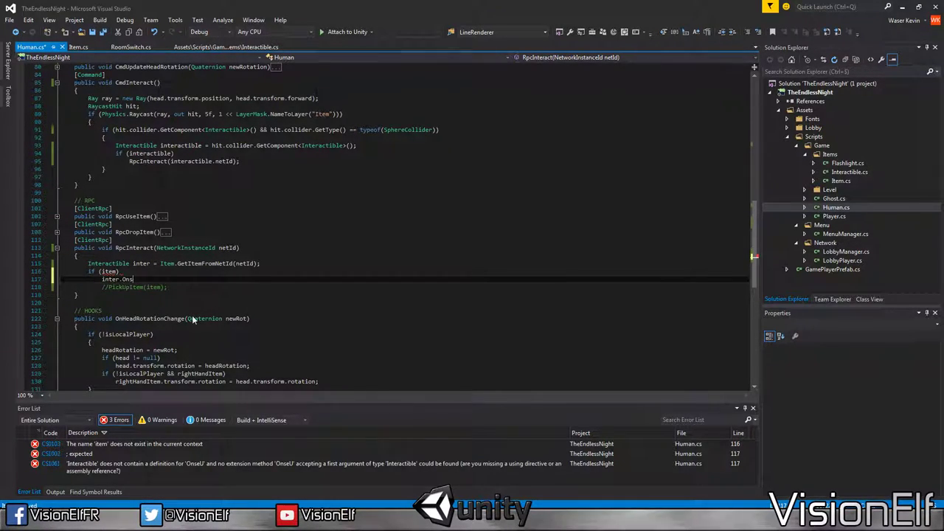
key(BackSpace)
text(Use)
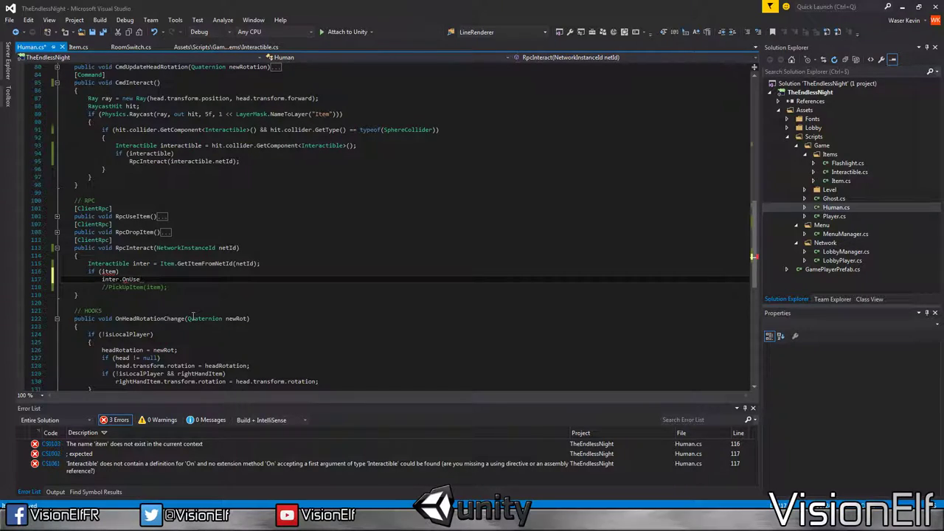
text(();)
key(Up)
key(Left)
key(BackSpace)
key(BackSpace)
key(BackSpace)
text(inter)
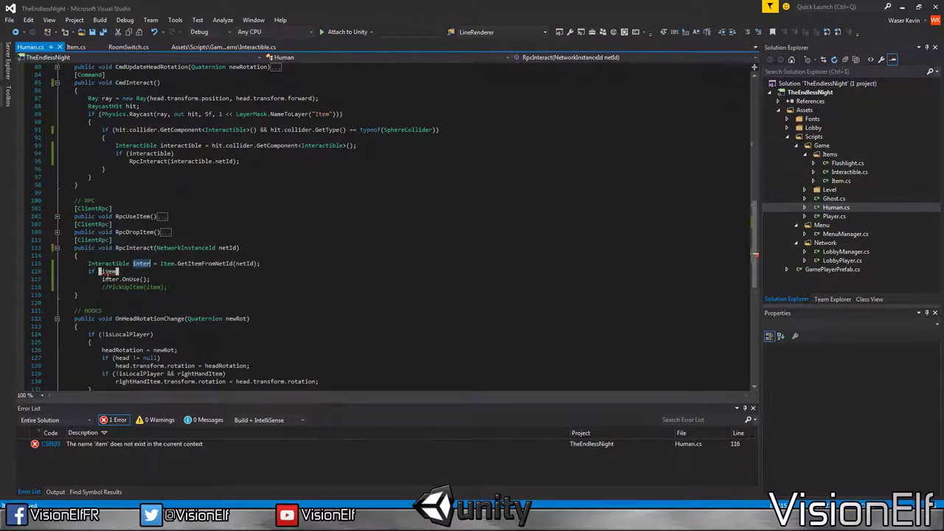
click(133, 287)
key(End)
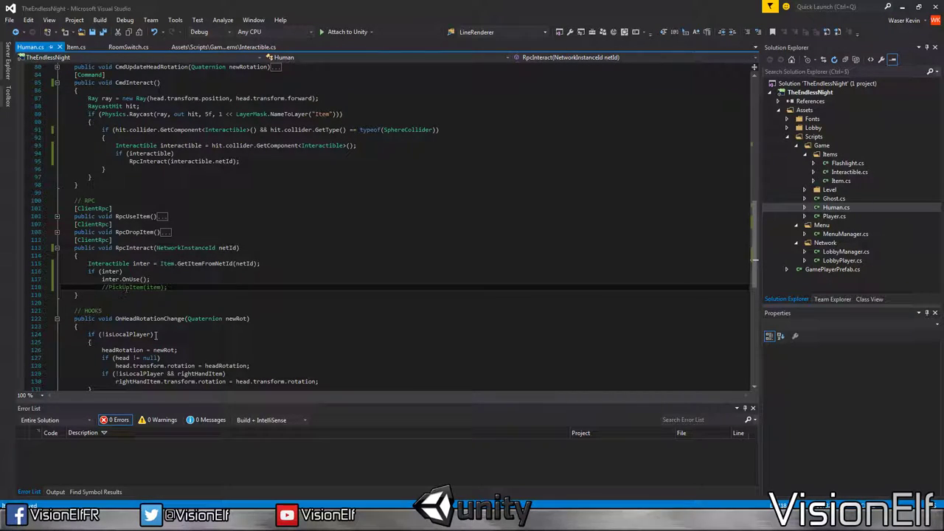
Step: Pass this as the argument so the call reads inter.OnUse(this);
click(169, 279)
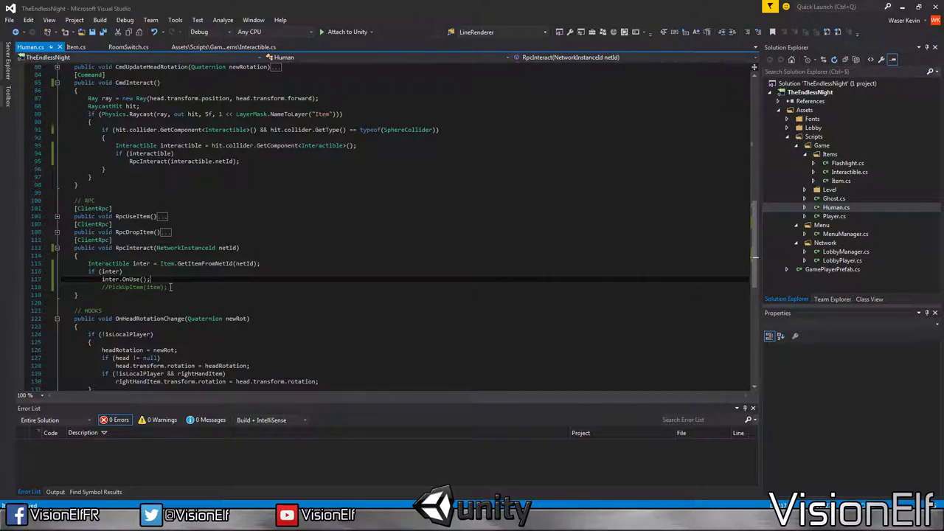
double_click(133, 287)
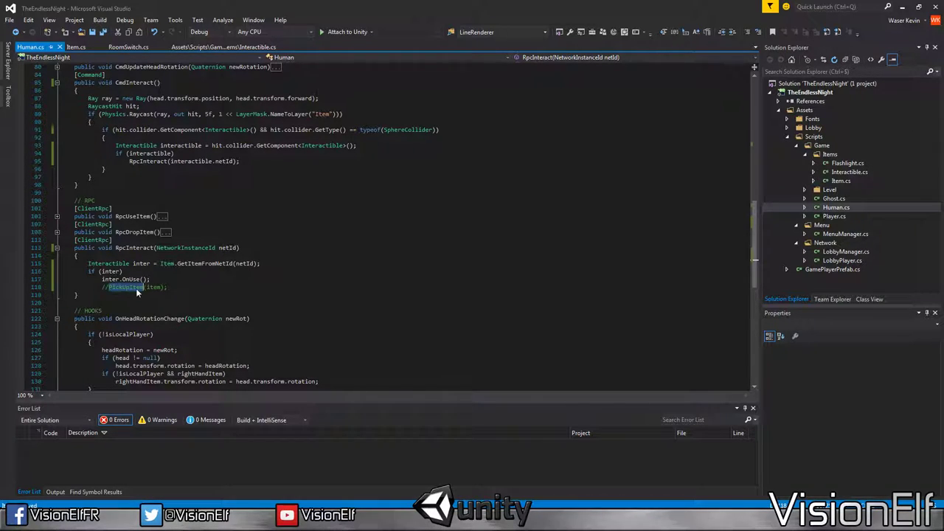
click(147, 279)
key(Up)
key(Up)
key(Up)
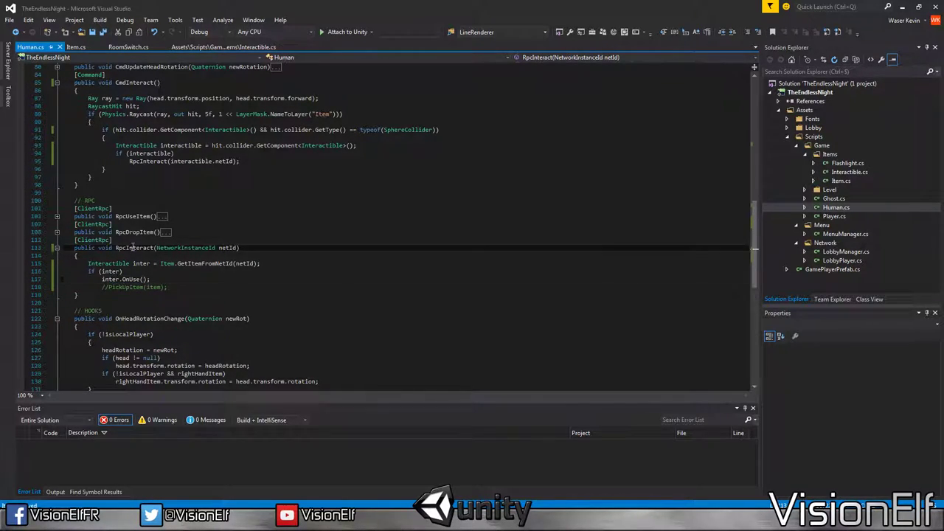
click(146, 279)
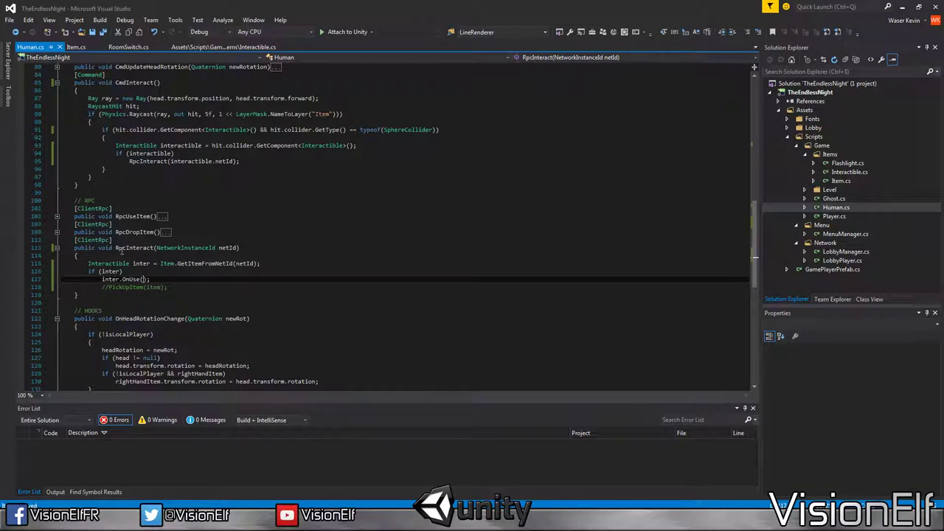
text(this)
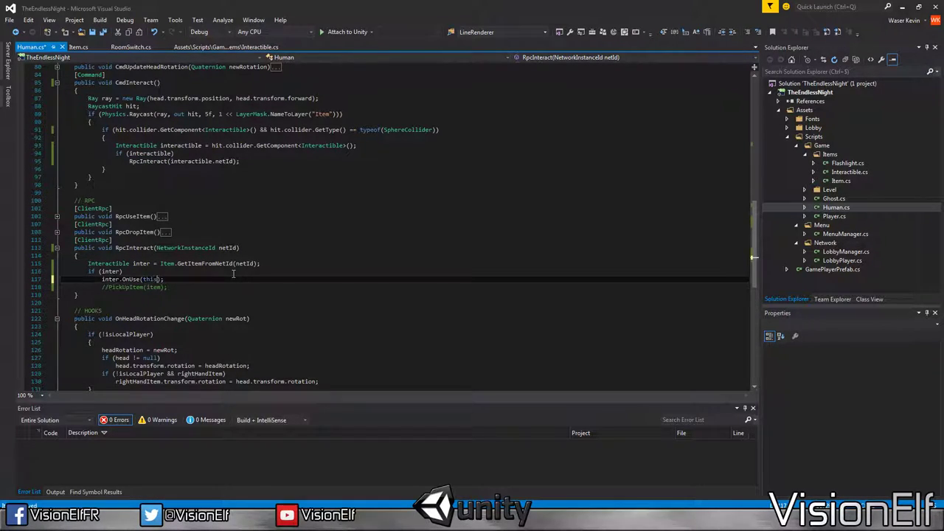
drag(109, 287, 165, 287)
click(170, 287)
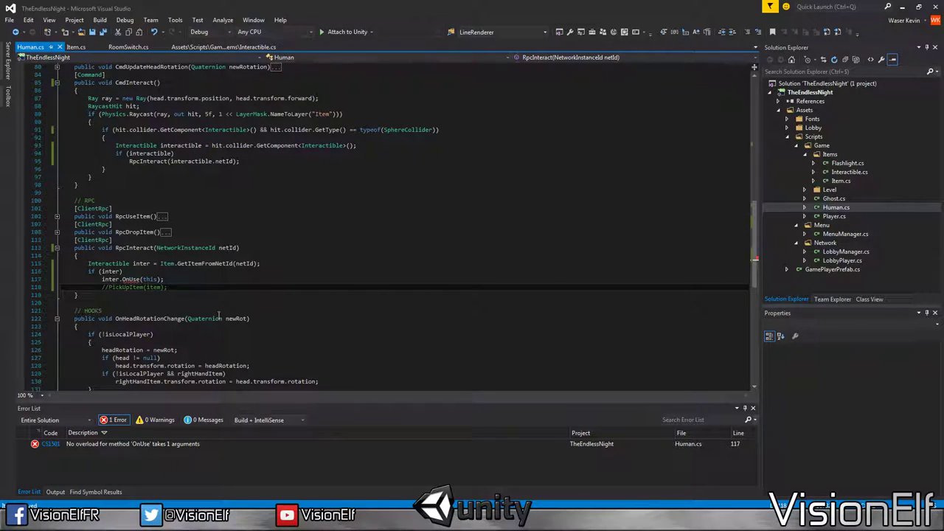
click(189, 278)
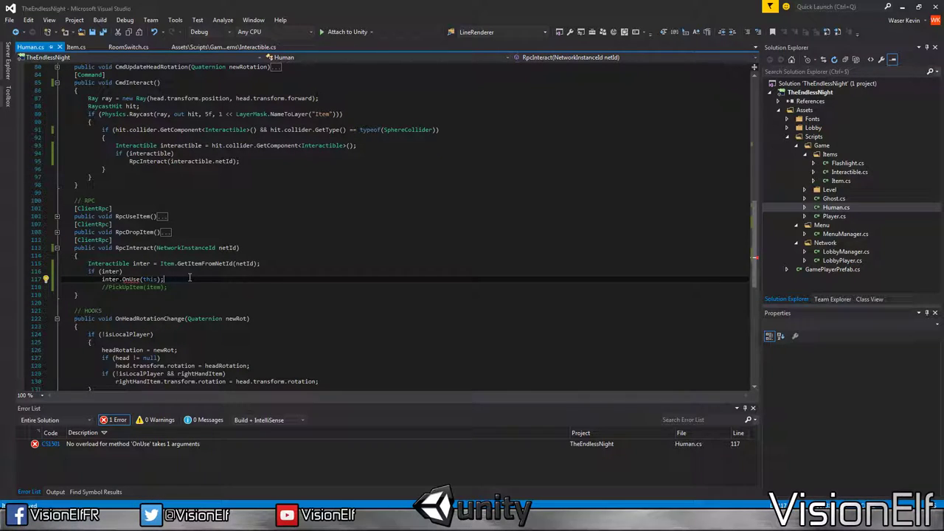
Step: Below the lookup in RpcInteract, add a line casting inter to Item with 'as Item'
key(Up)
key(Up)
key(End)
key(Return)
text(Item)
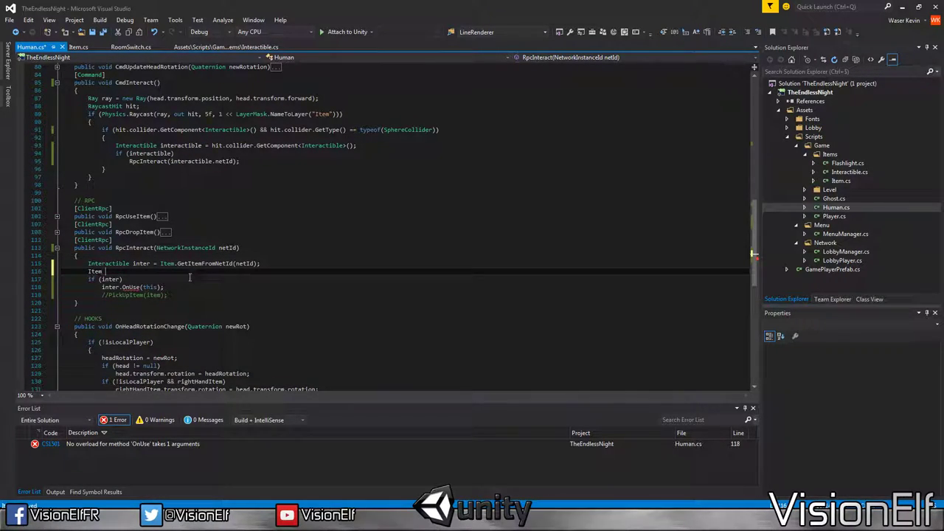
text( item = Item.)
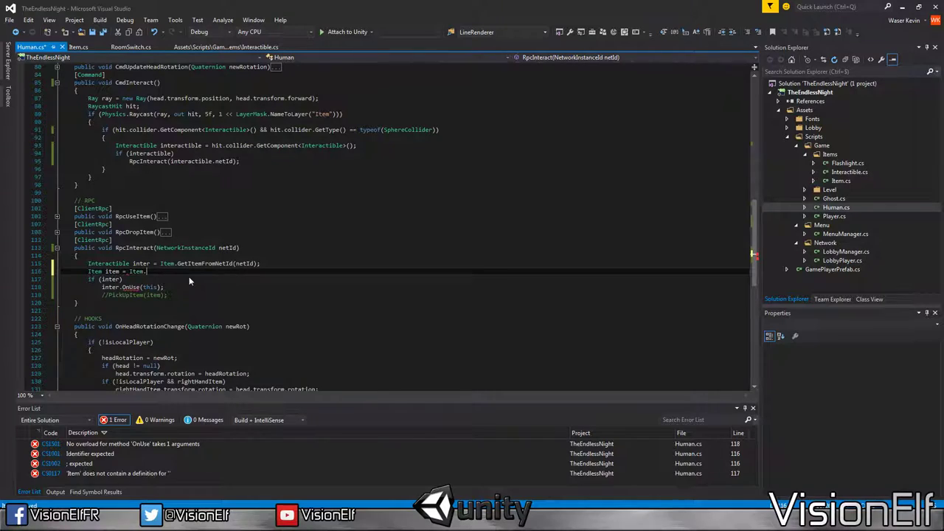
key(BackSpace)
key(BackSpace)
key(BackSpace)
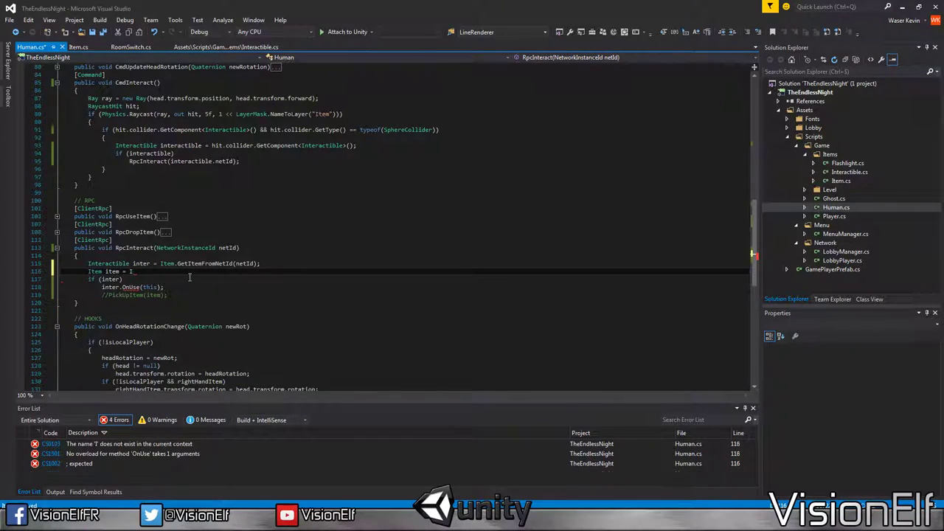
key(BackSpace)
text(inter.Get)
text(Component<Item>();)
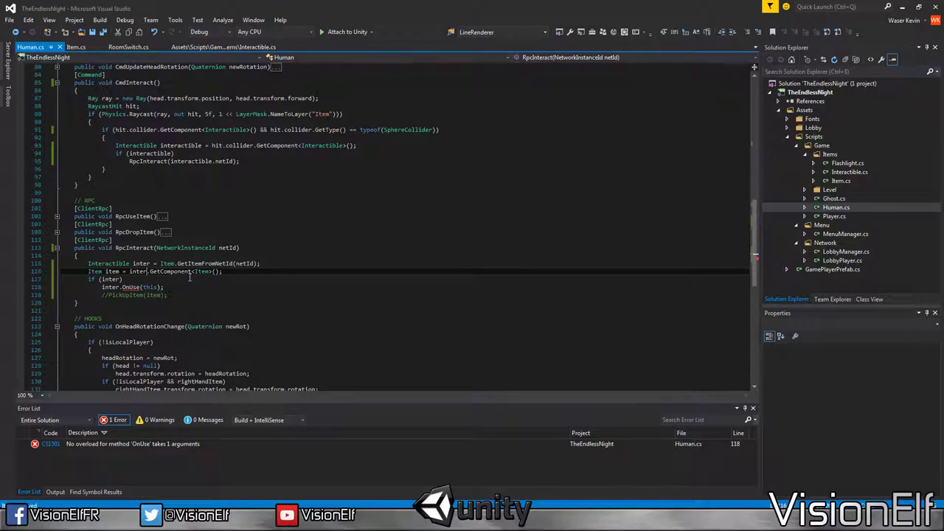
key(shift+End)
text(as Item;)
key(Return)
Step: Call PickUpItem(item) if the cast succeeds, else inter.OnUse() without the this argument
text(if ())
key(Return)
text(P)
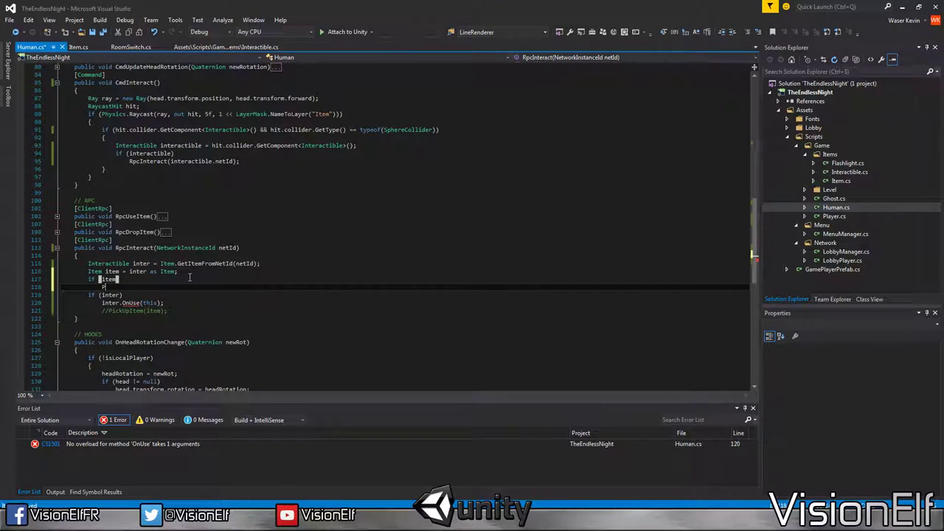
text(ickUpItem(item);)
key(Down)
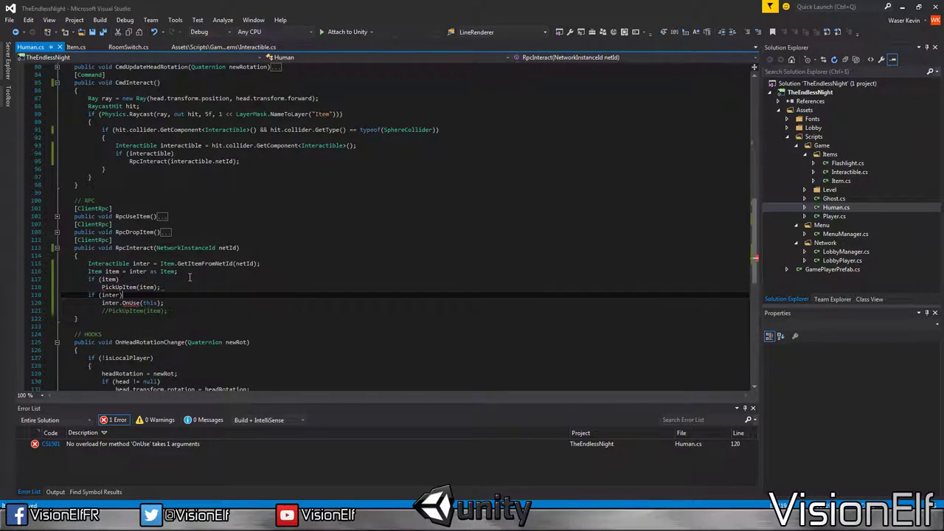
key(shift+Home)
text(else)
key(Down)
key(Down)
key(ctrl+x)
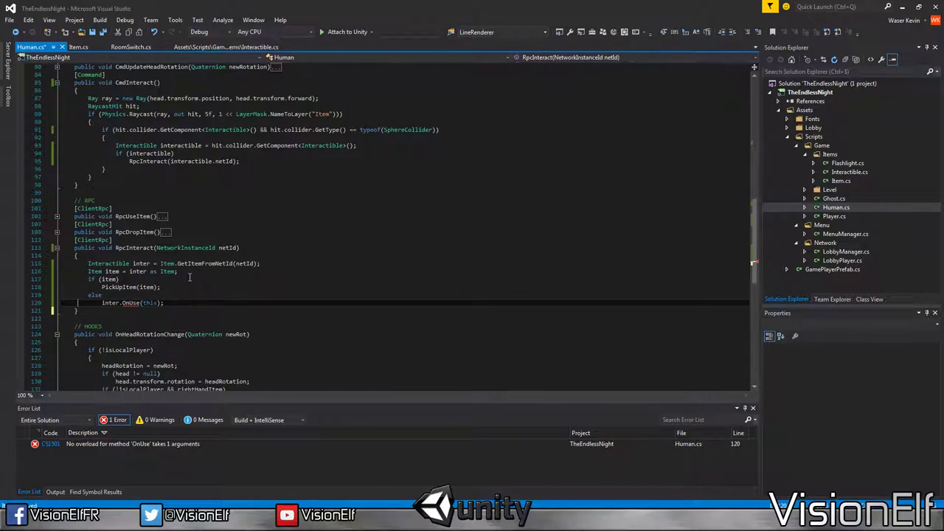
key(Left)
key(Left)
key(BackSpace)
key(BackSpace)
key(BackSpace)
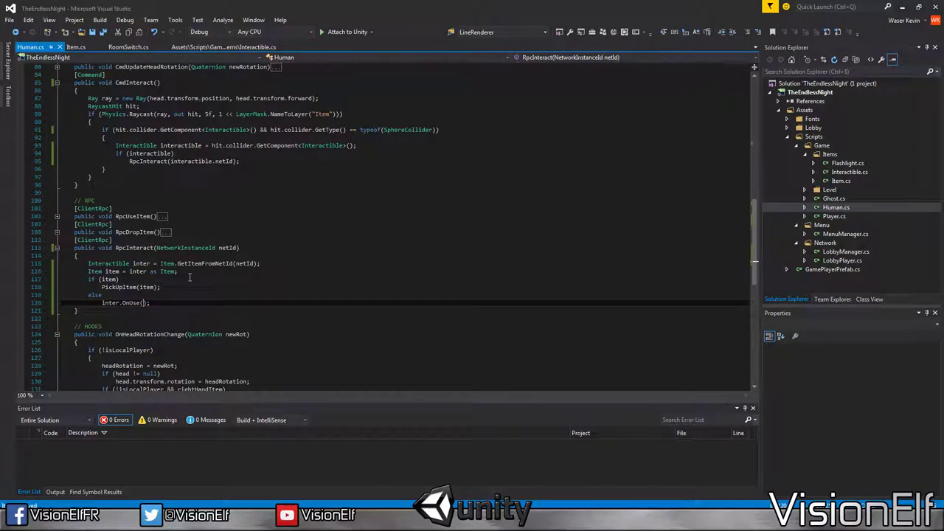
click(190, 277)
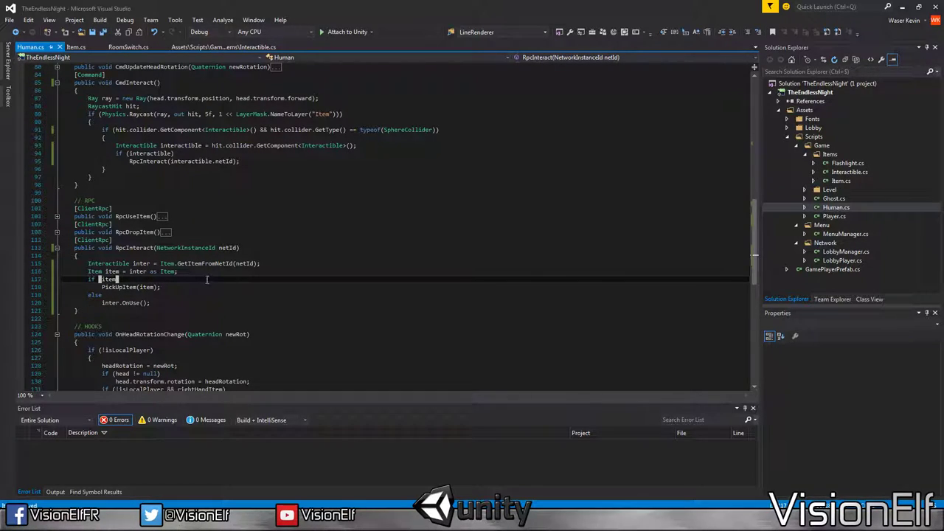
double_click(168, 263)
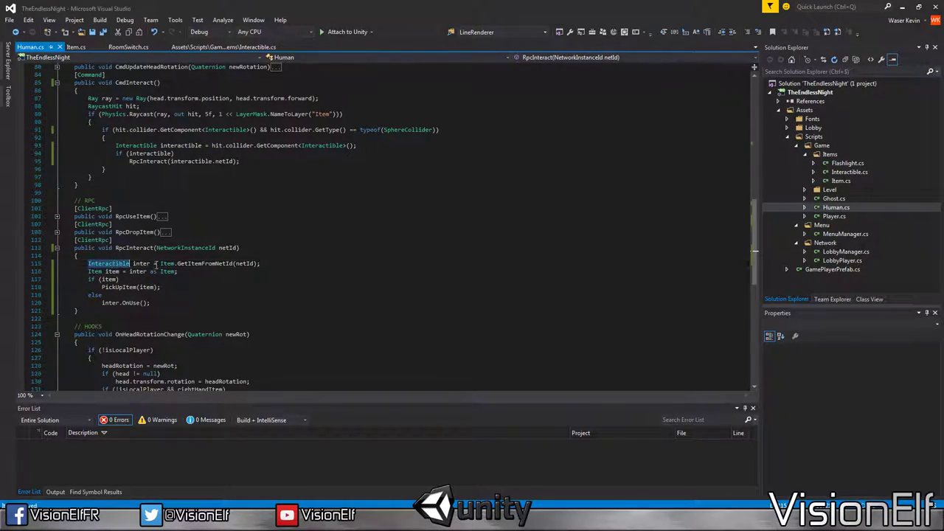
Step: Change line 115 to use Interactible, and move GetItemFromNetId from Item.cs into Interactible.cs
text(Interactible)
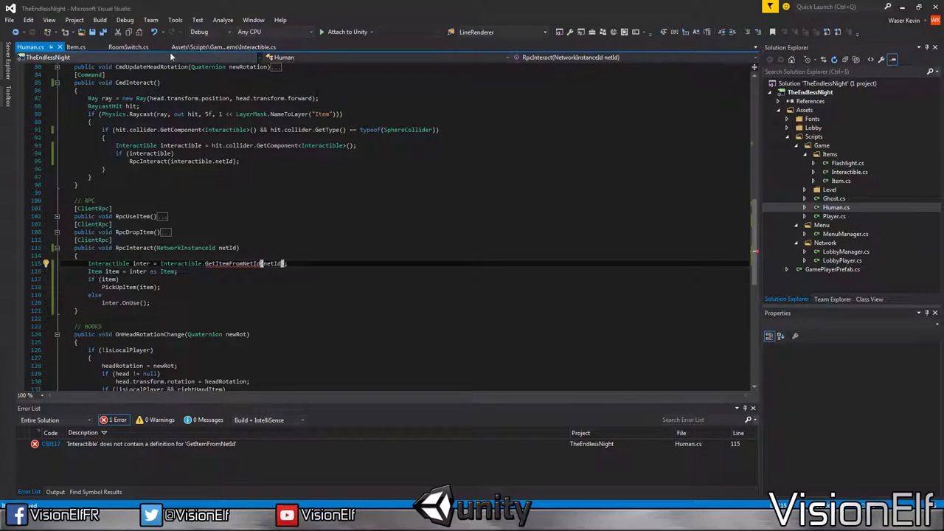
click(77, 49)
click(182, 332)
scroll(183, 328, down, 6)
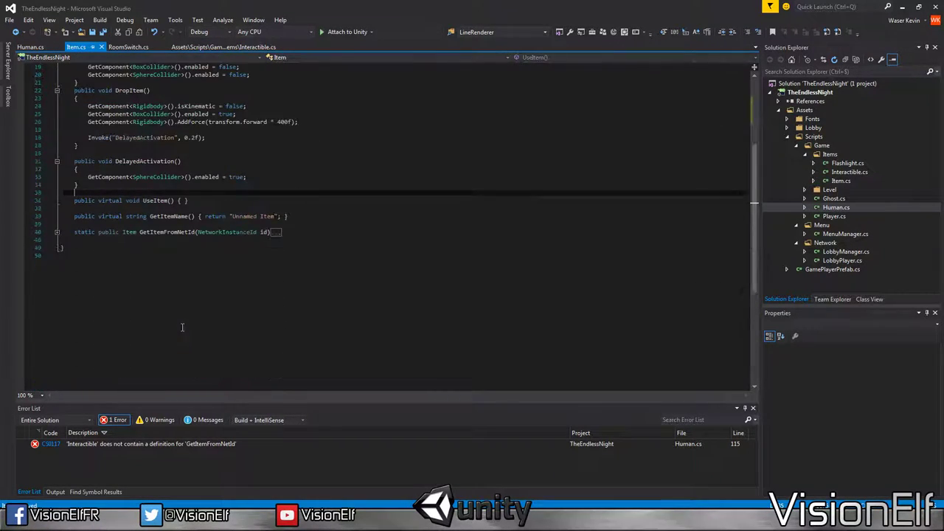
click(56, 232)
drag(110, 284, 74, 225)
key(Delete)
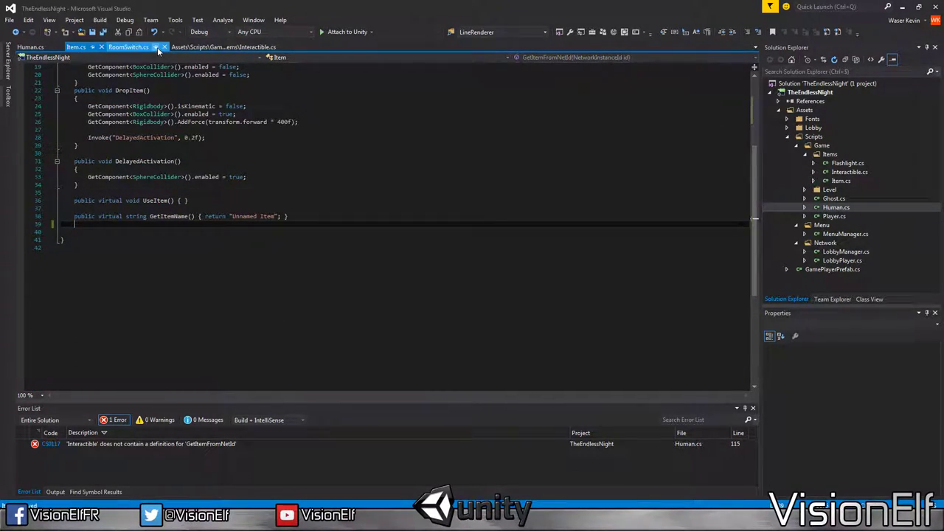
click(221, 46)
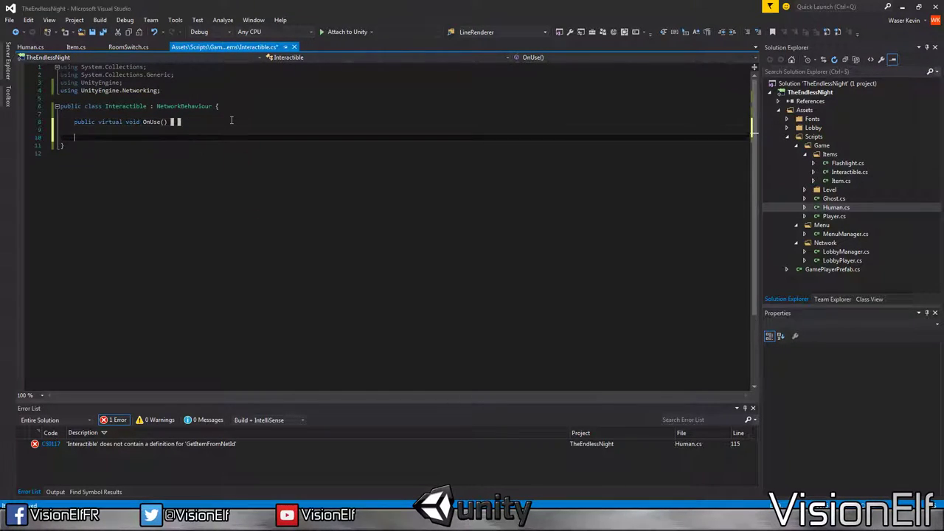
key(ctrl+v)
click(164, 138)
key(ctrl+s)
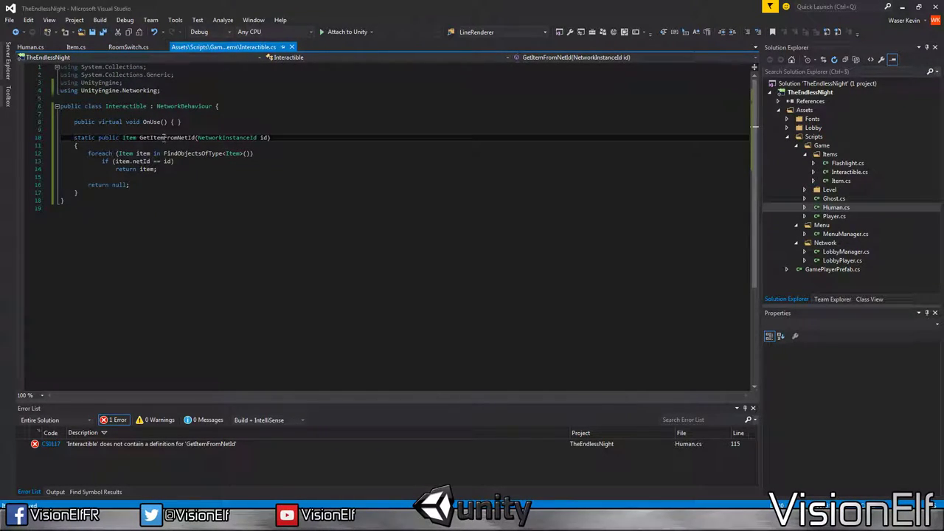
Step: Rename the pasted method to GetInteractibleFromNetId and make it return Interactible
drag(153, 137, 166, 138)
text(Interact)
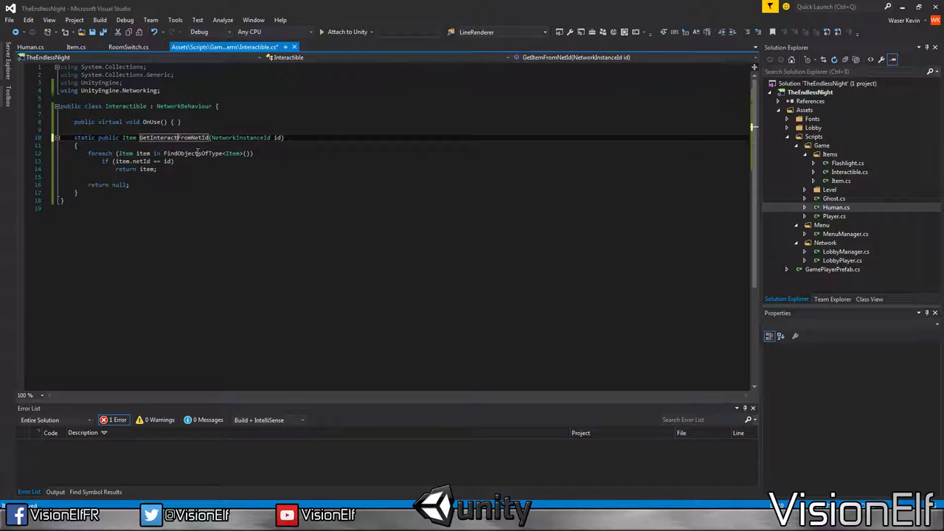
text(ible)
key(ctrl+s)
click(225, 153)
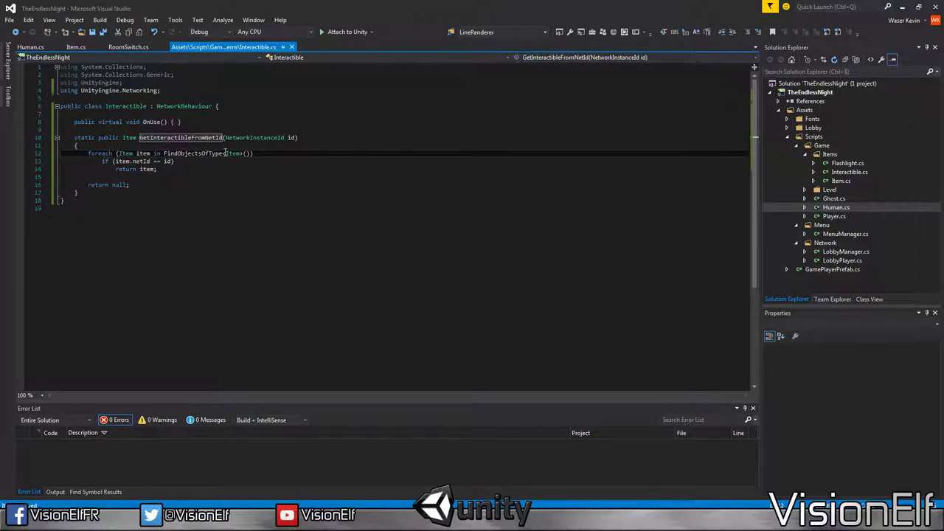
click(125, 106)
double_click(130, 137)
key(ctrl+v)
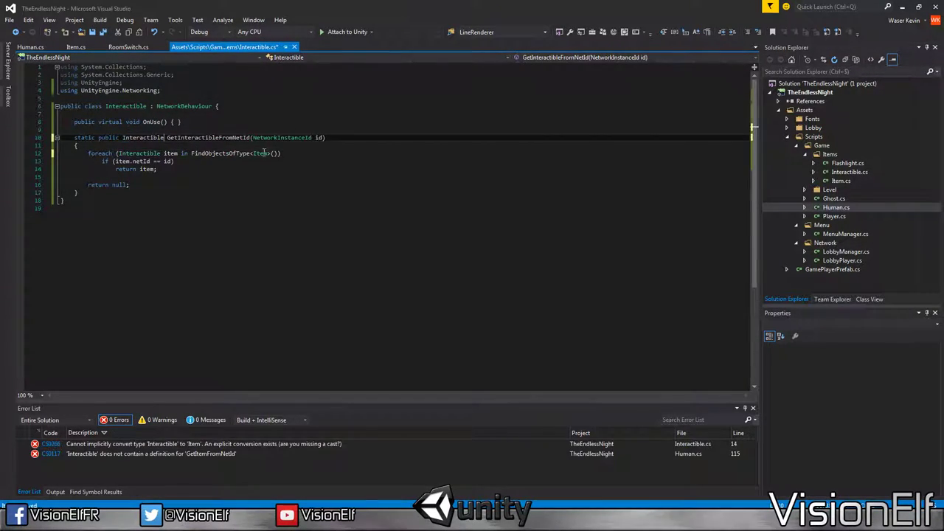
Step: Make it search FindObjectsOfType for Interactible and rename the loop variable to inter
double_click(259, 153)
key(ctrl+v)
double_click(166, 153)
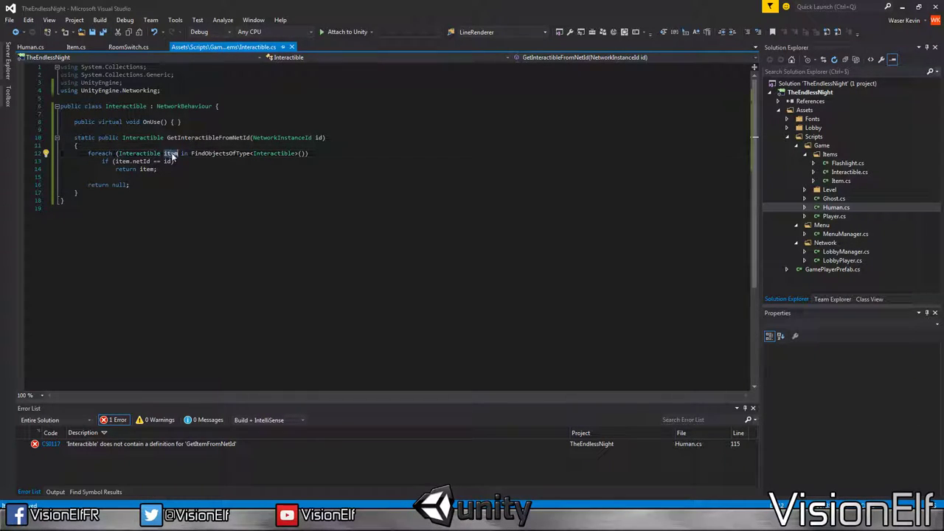
text(inter)
triple_click(173, 155)
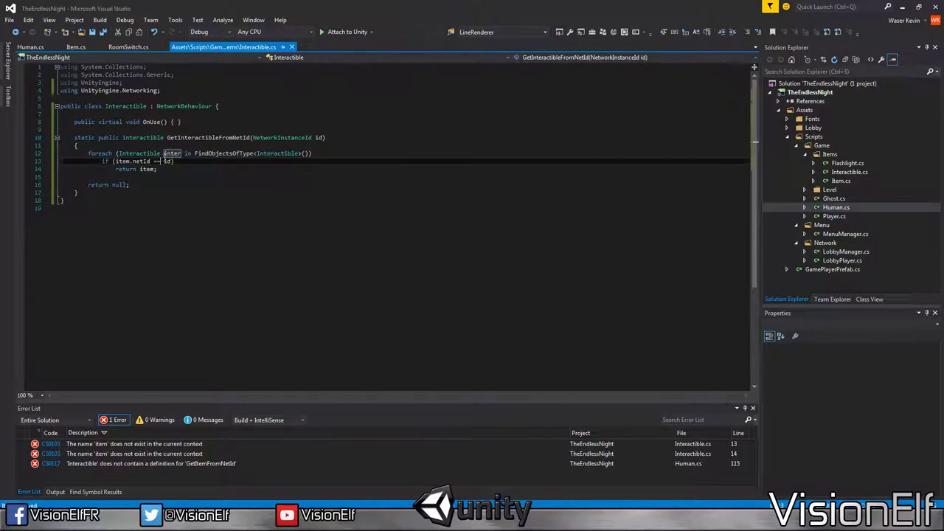
double_click(122, 160)
text(inter)
double_click(147, 169)
text(inter)
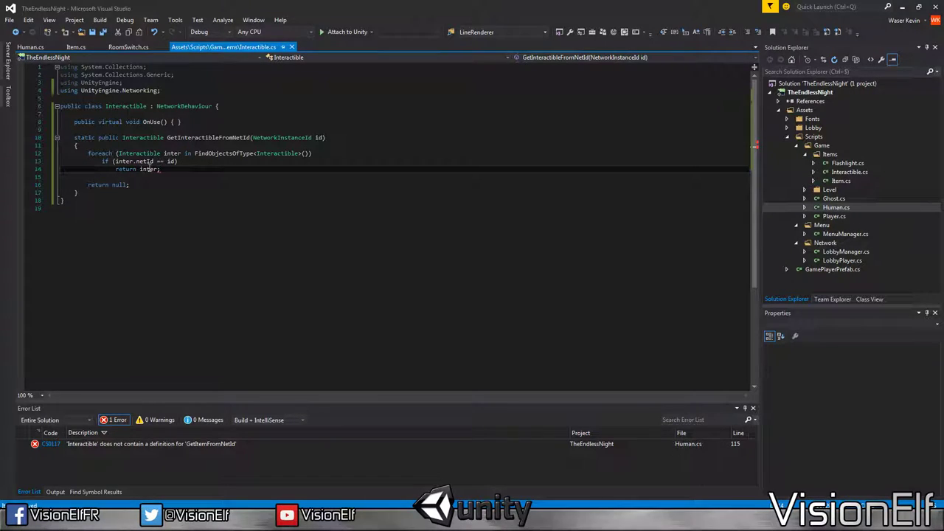
double_click(211, 445)
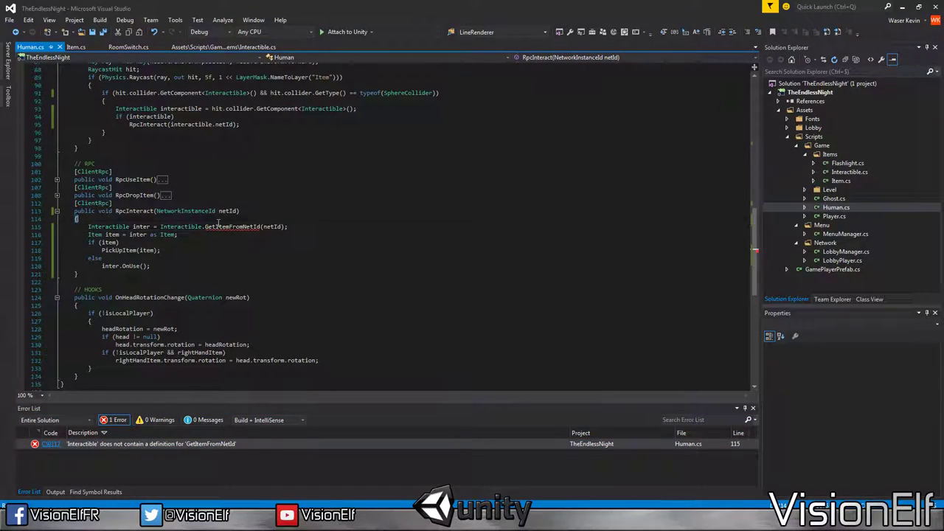
Step: Make line 115 call GetInteractibleFromNetId, fold RoomSwitch's OnUse, and return to Unity
key(ctrl+v)
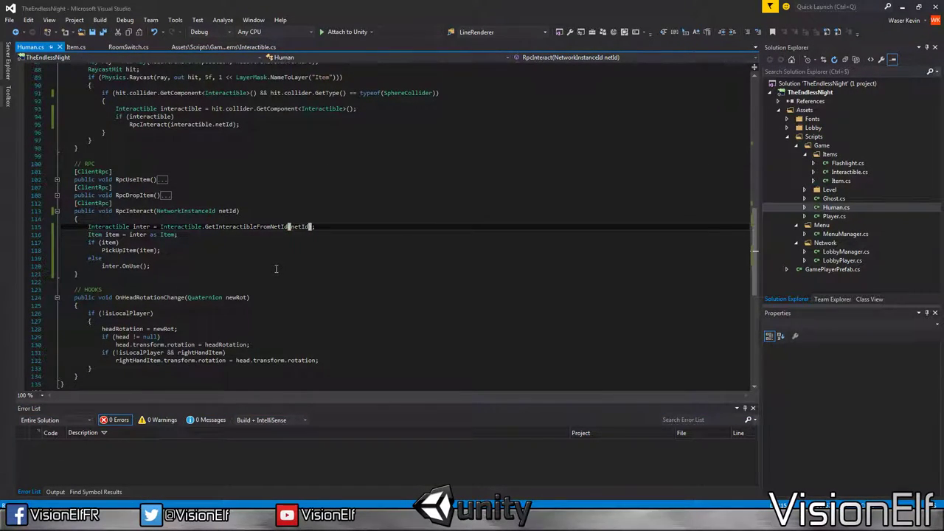
key(ctrl+shift+Left)
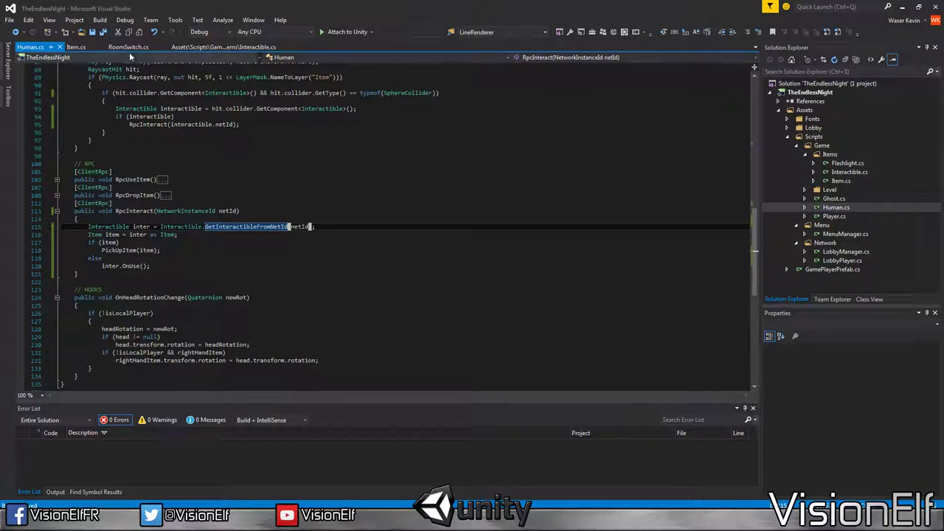
click(128, 47)
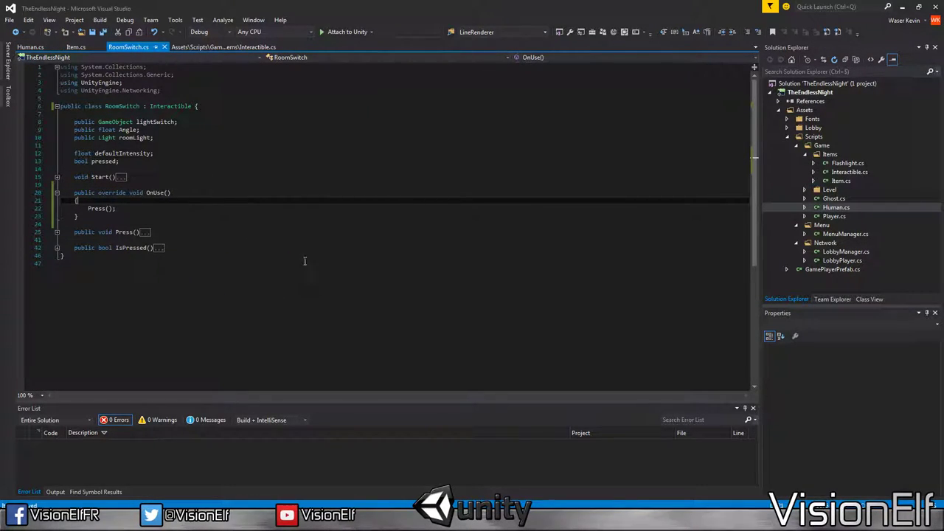
click(57, 193)
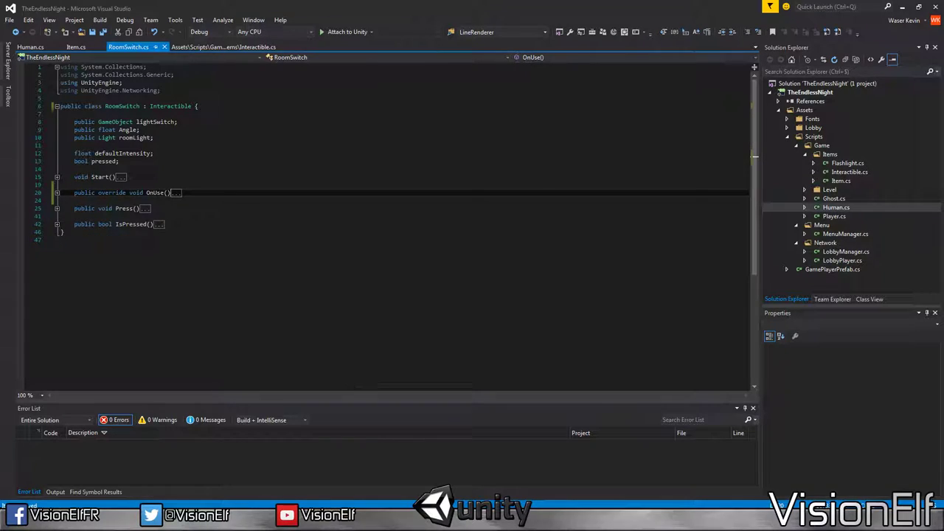
key(alt+Tab)
right_drag(461, 253, 354, 208)
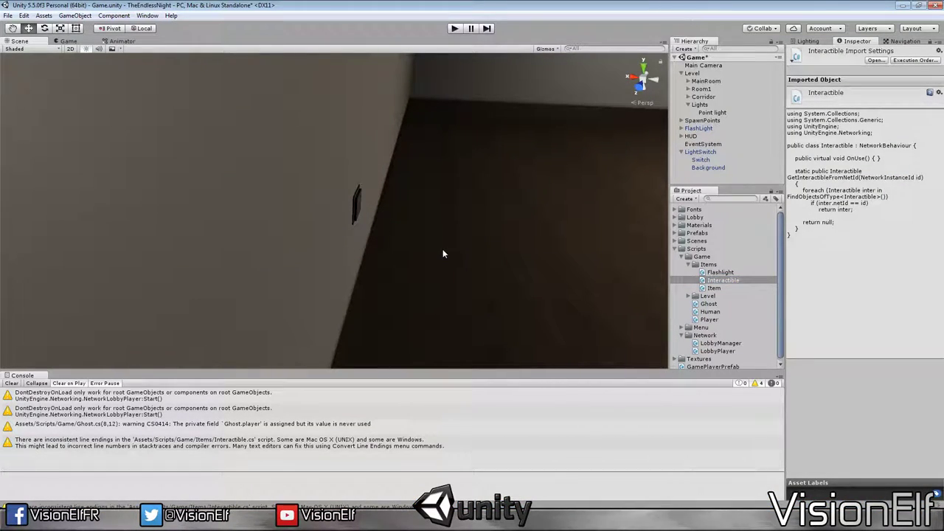
Step: Select the LightSwitch object in the Hierarchy and frame it in the scene view
click(392, 249)
key(f)
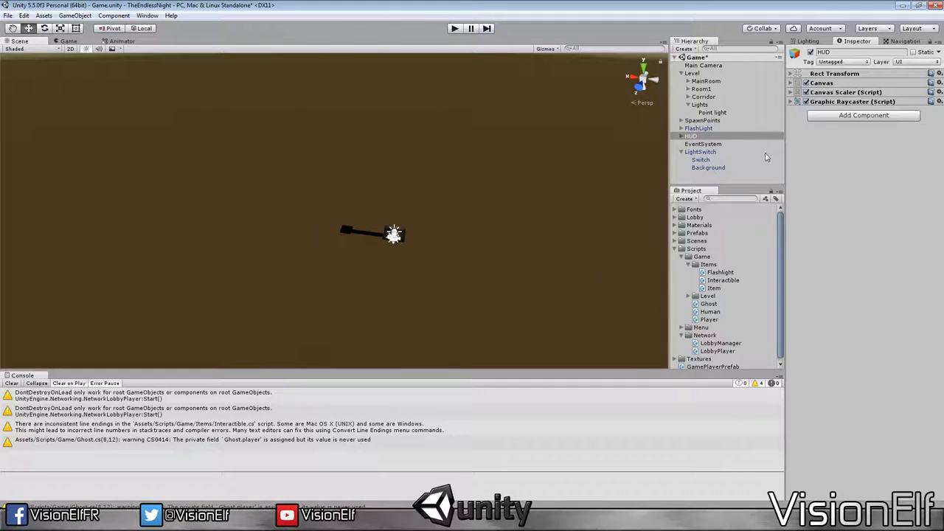
click(702, 120)
click(703, 144)
click(700, 152)
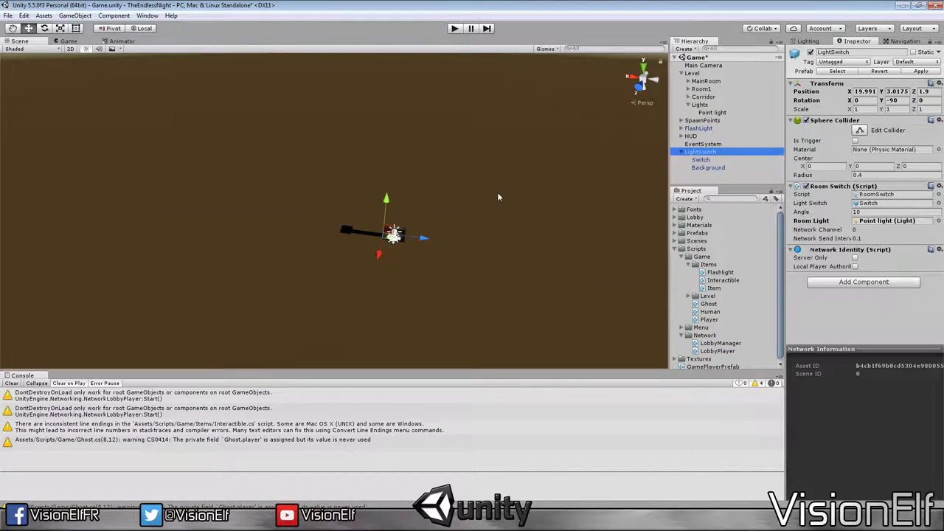
key(f)
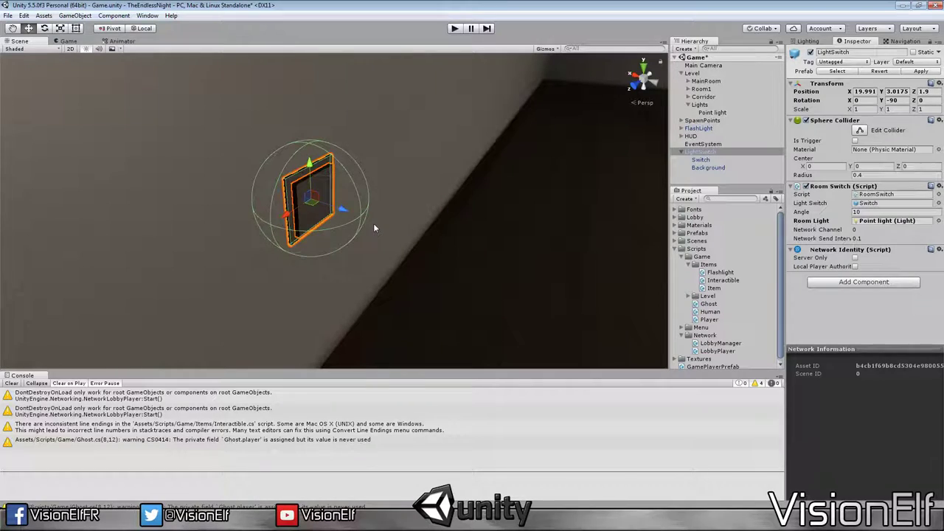
Step: Save the Game scene and clear the Ghost.cs warnings from the Console
key(ctrl+s)
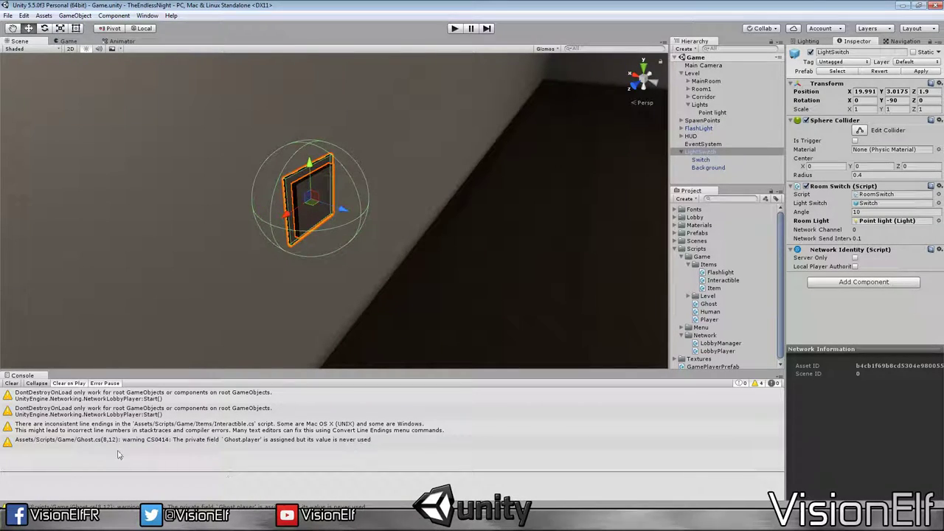
click(39, 446)
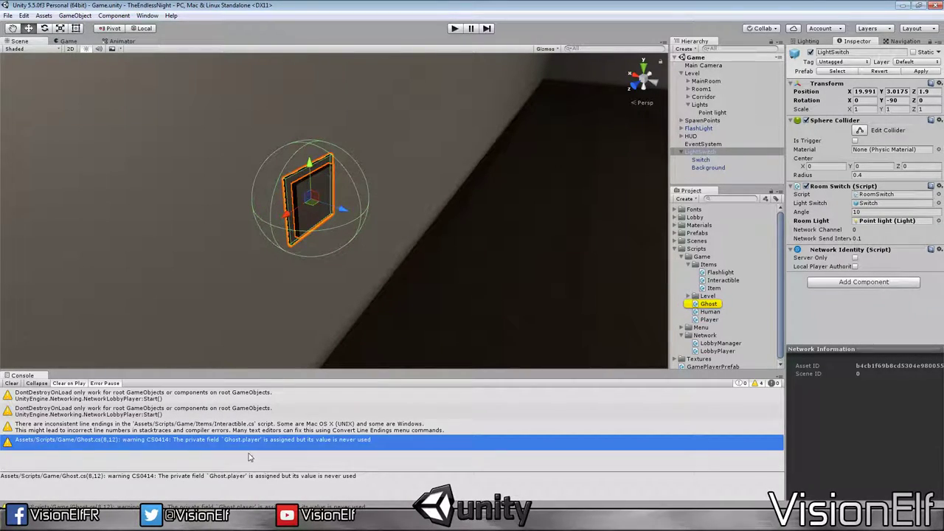
click(12, 383)
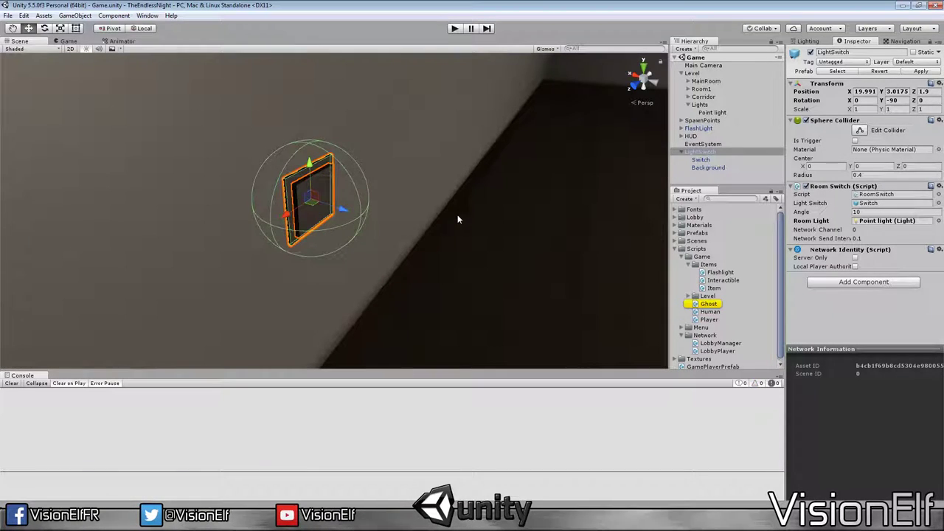
scroll(449, 218, up, 2)
scroll(460, 220, up, 3)
drag(460, 220, 526, 213)
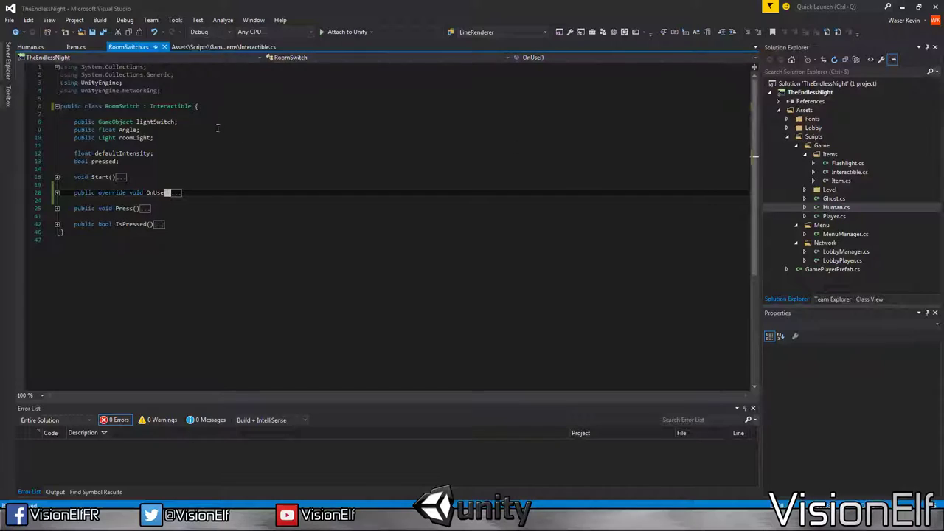
Step: Expand Start, OnUse and Press, and add pressed = true; to Start()
click(102, 169)
click(57, 177)
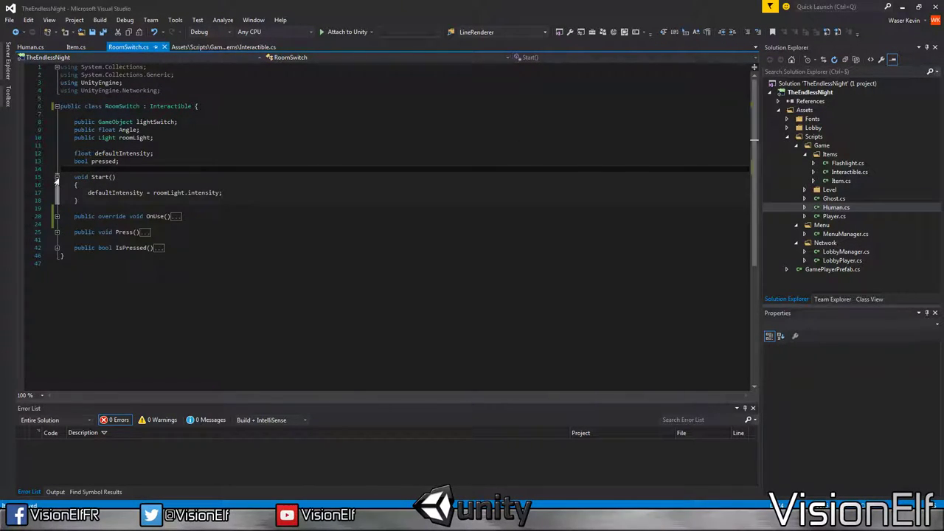
click(57, 216)
click(224, 193)
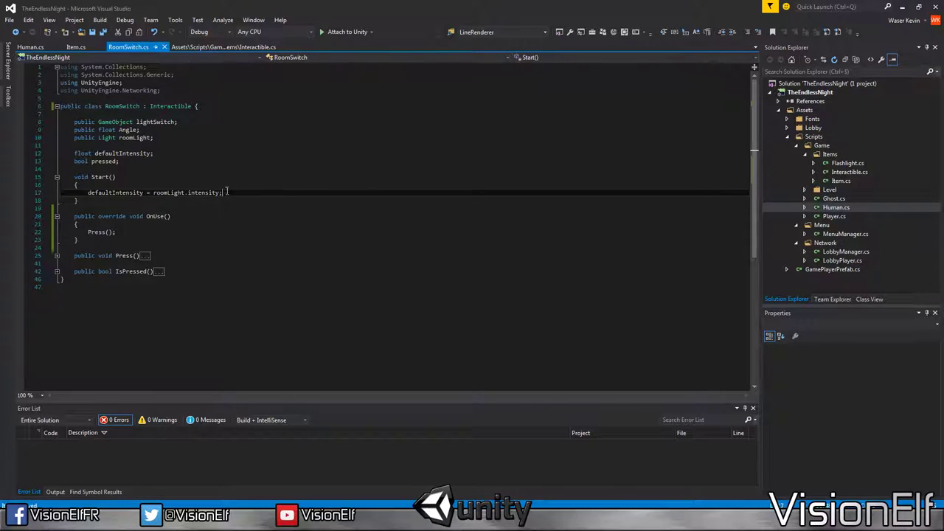
click(57, 256)
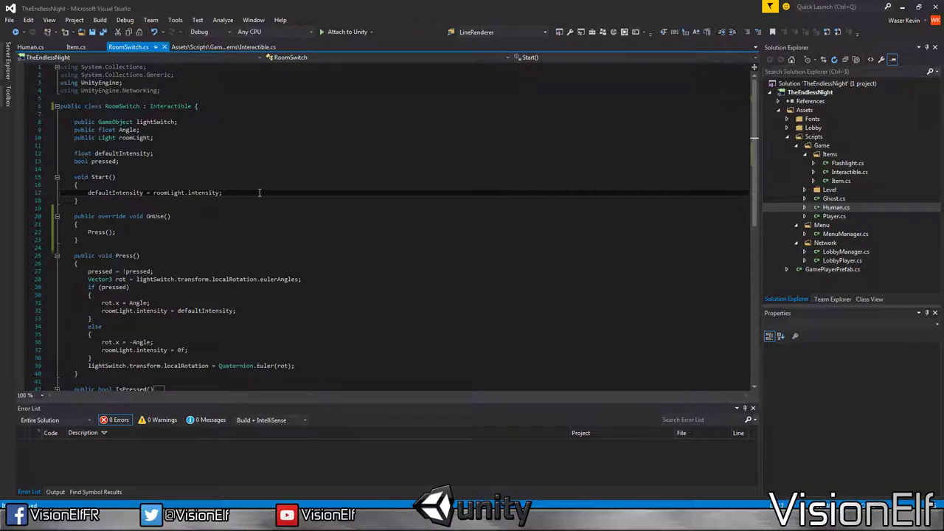
key(Return)
text(pressed = true)
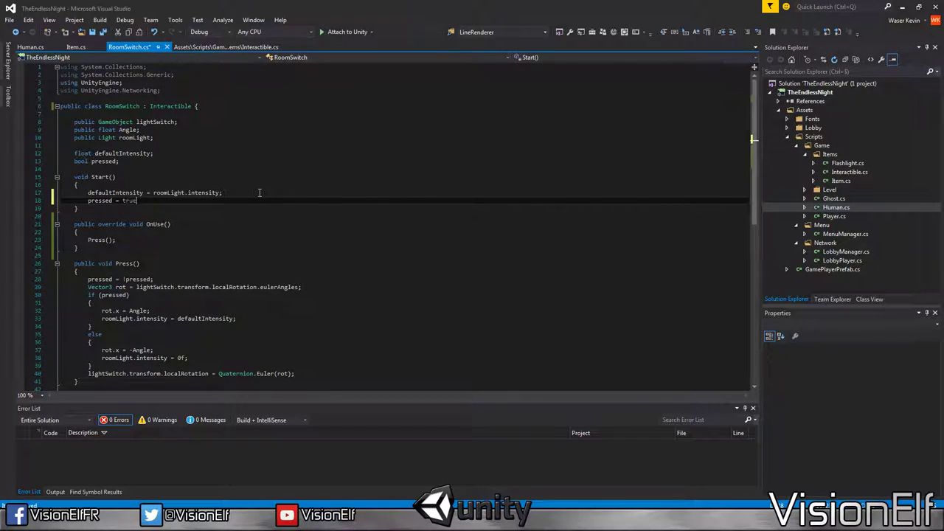
text(;)
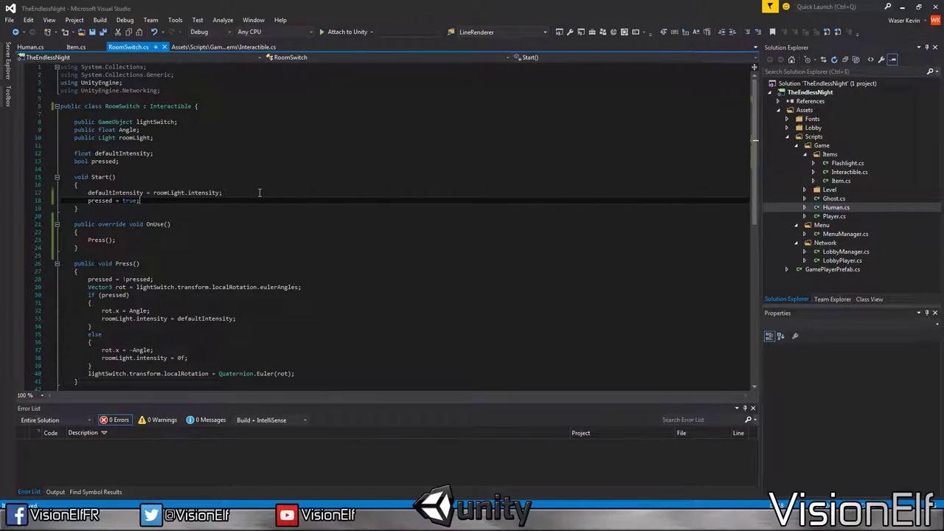
Step: Open a blank line after the Press() method for a new method
scroll(193, 304, down, 2)
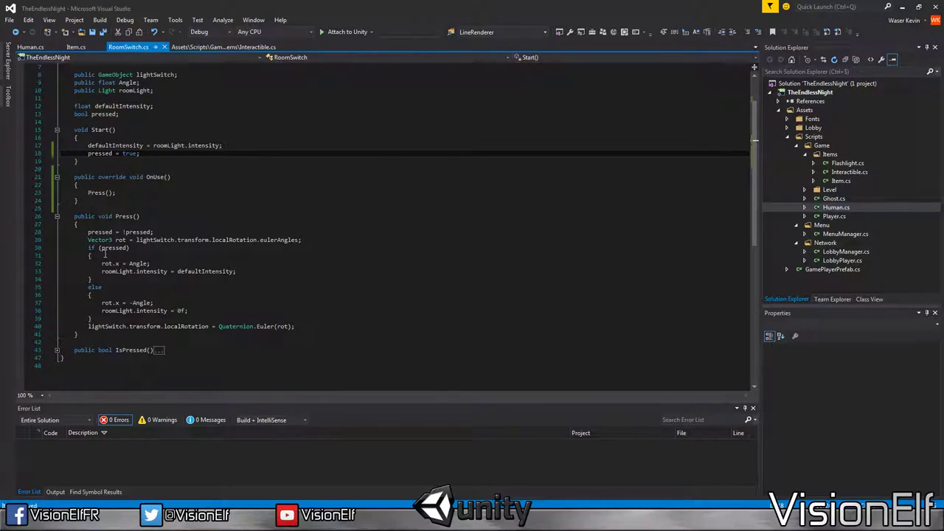
click(106, 264)
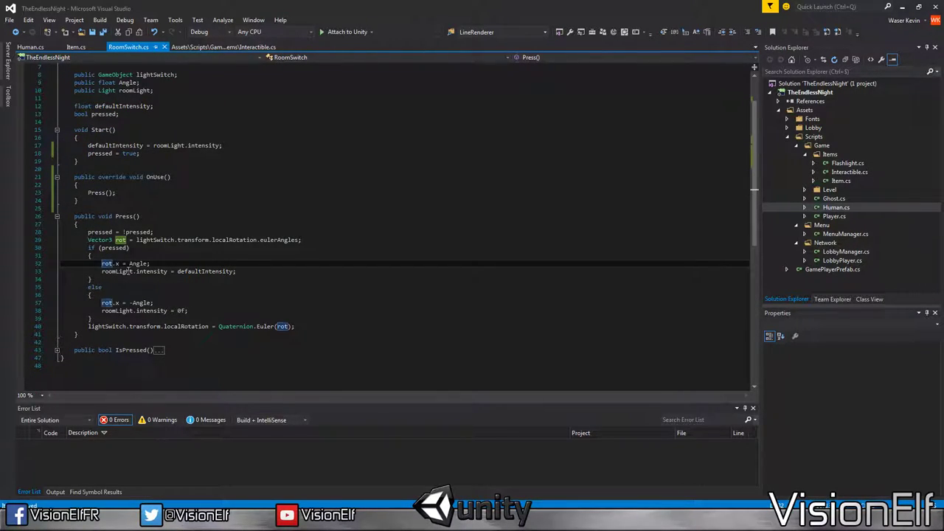
click(90, 161)
click(90, 255)
click(219, 333)
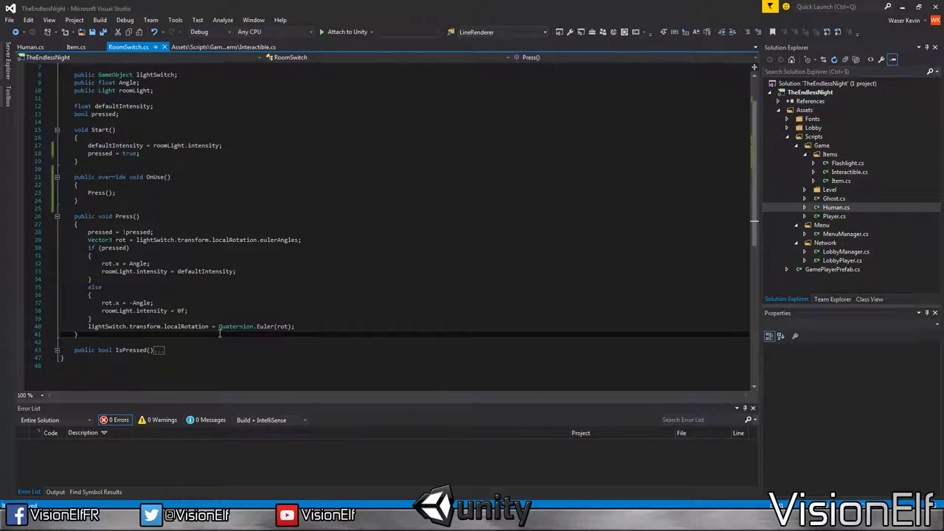
key(Return)
key(Return)
Step: Declare a private void SetSwitchAngle(float angle) method below Press()
text(public void Set)
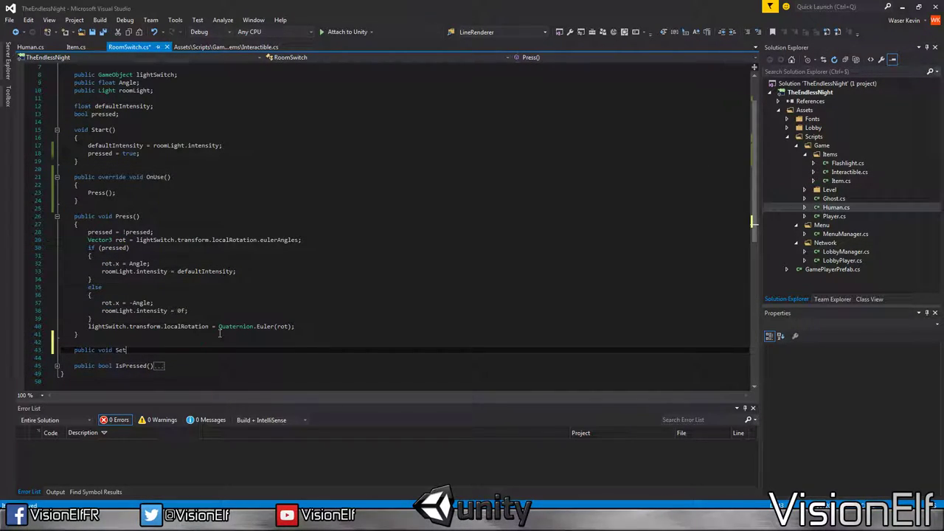
text(SwitchAngle()
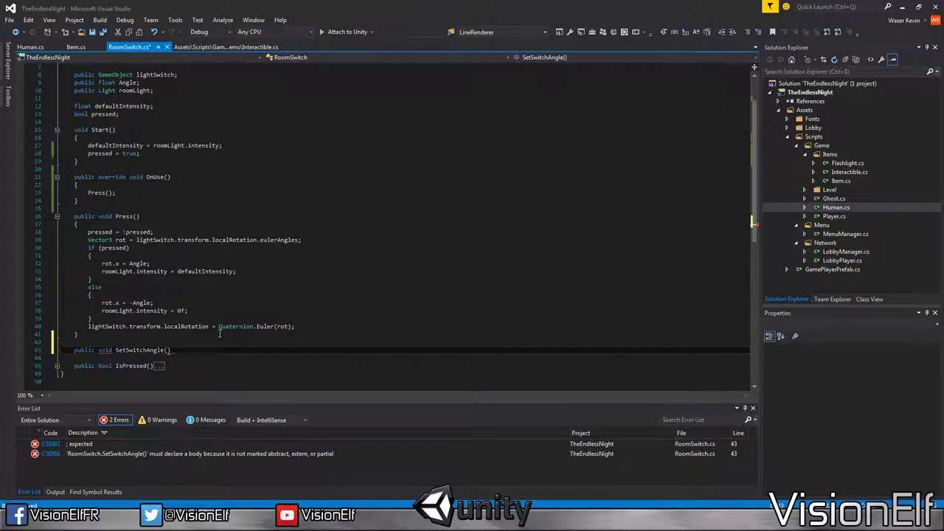
text(float angle)
key(Return)
text({)
key(Return)
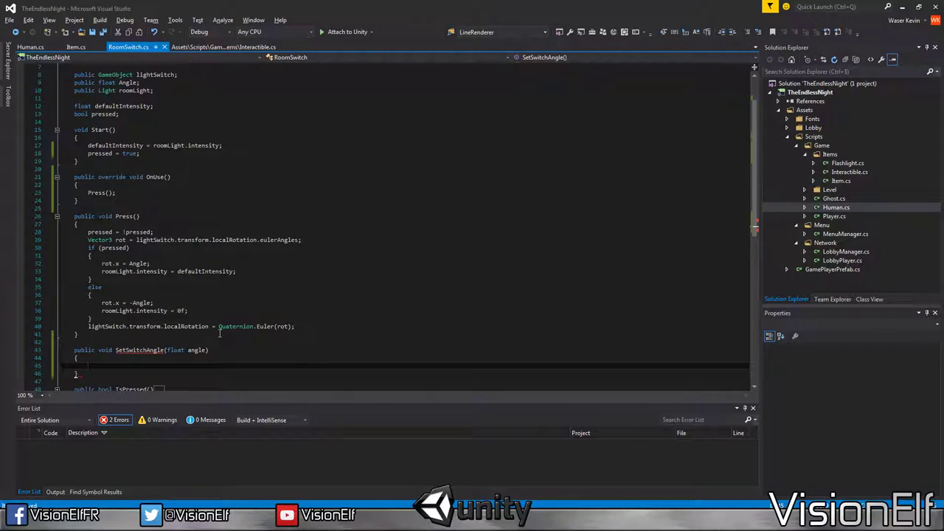
double_click(89, 350)
key(BackSpace)
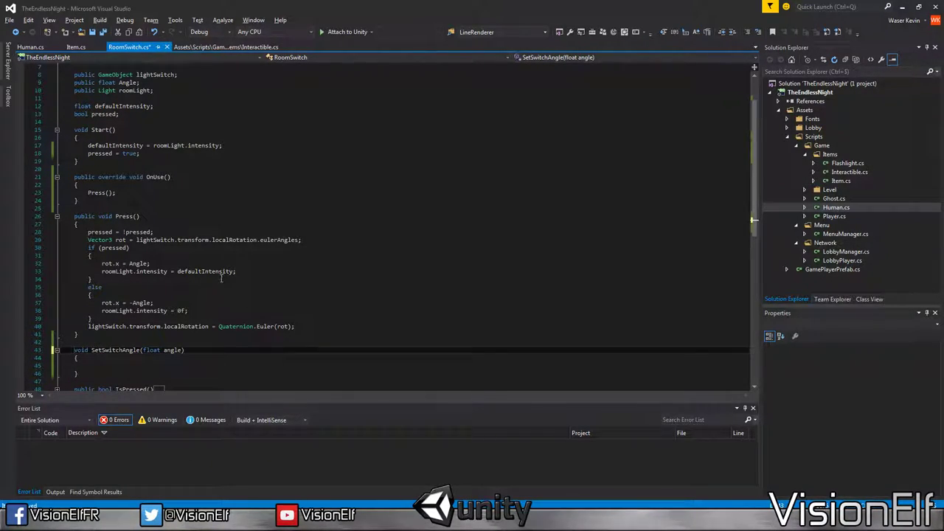
Step: Copy the Vector3 rot and Quaternion.Euler rotation lines from Press() into SetSwitchAngle
click(221, 271)
key(Up)
key(Up)
key(Up)
key(ctrl+c)
scroll(220, 273, down, 3)
click(130, 294)
key(ctrl+v)
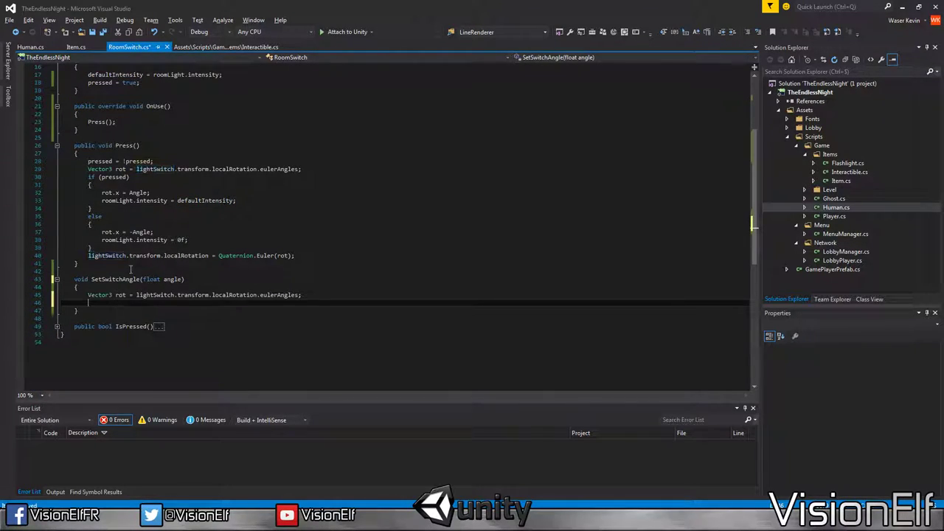
click(131, 255)
key(ctrl+c)
click(90, 303)
key(ctrl+v)
Step: Add rot.x = angle to SetSwitchAngle, fix its indent, and save RoomSwitch.cs
click(123, 232)
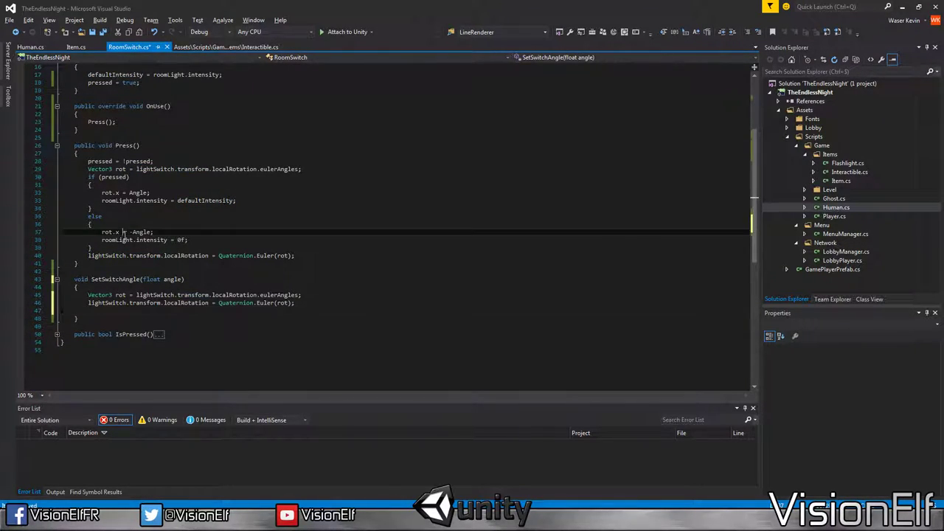
key(ctrl+c)
click(94, 304)
key(ctrl+v)
key(Down)
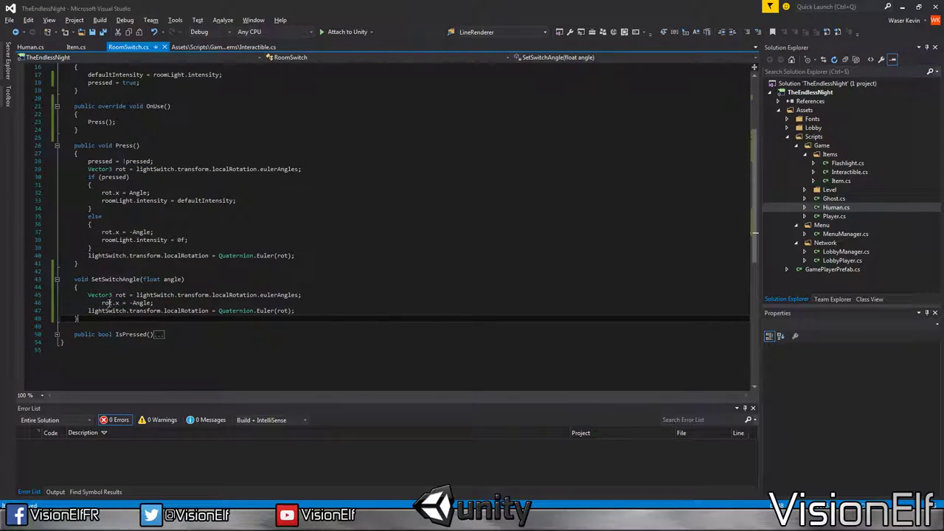
click(102, 303)
key(shift+Tab)
double_click(172, 279)
drag(115, 302, 138, 303)
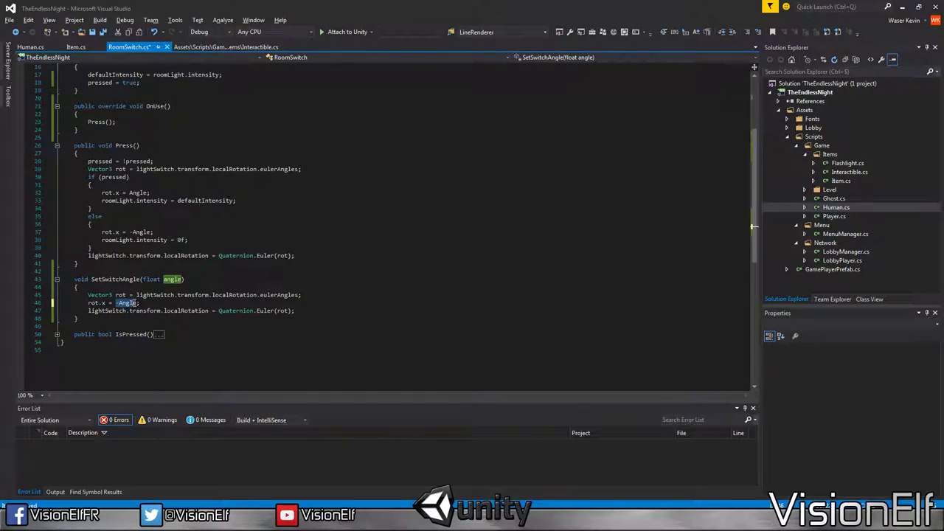
text(angle)
key(ctrl+s)
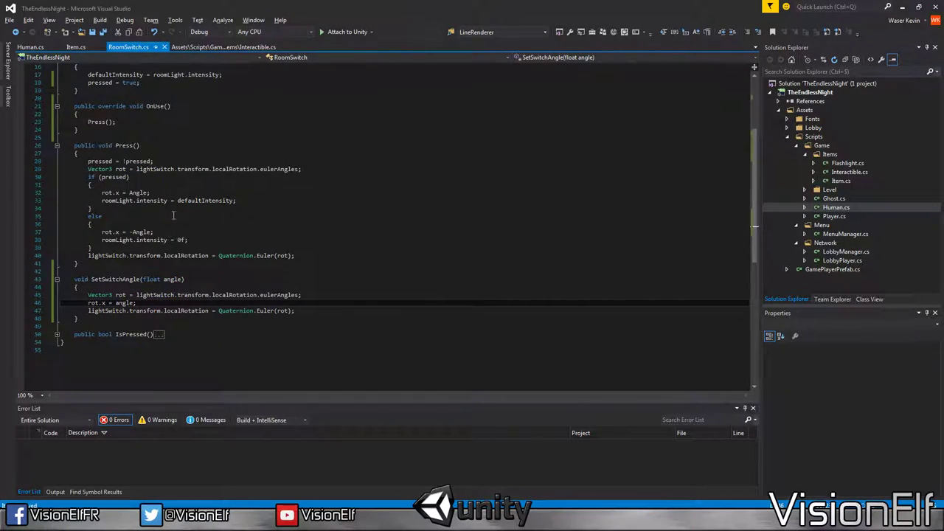
Step: Replace Press()'s rotation code with SetSwitchAngle(Angle) and SetSwitchAngle(-Angle) calls
click(164, 194)
key(shift+Home)
text(SetSwitchAngle)
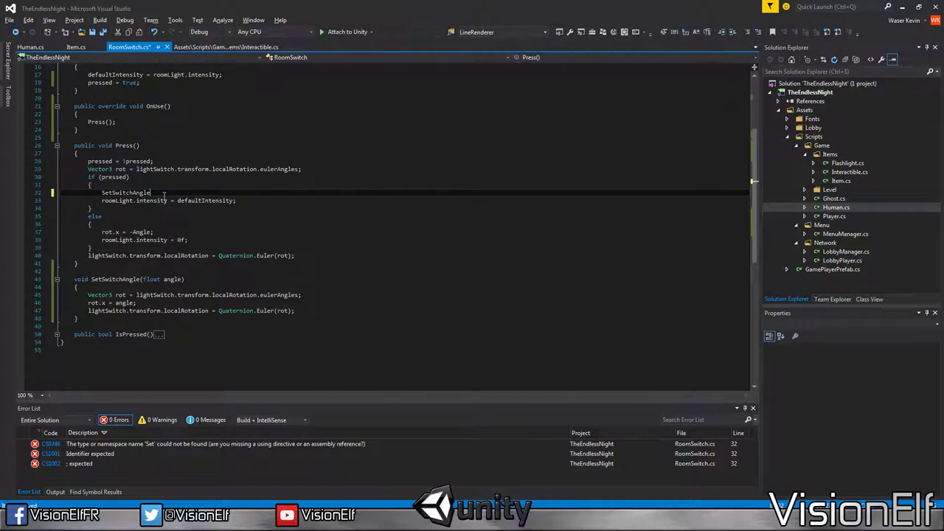
text((Angle)
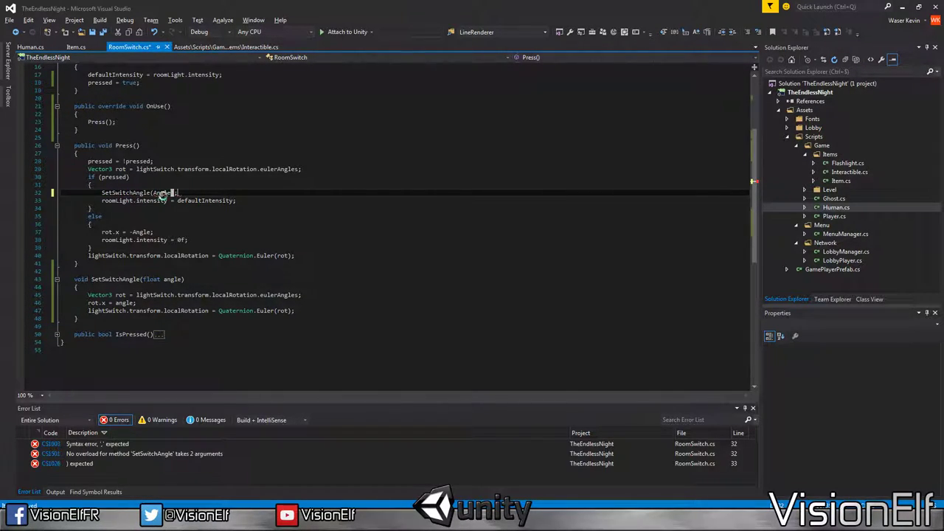
text())
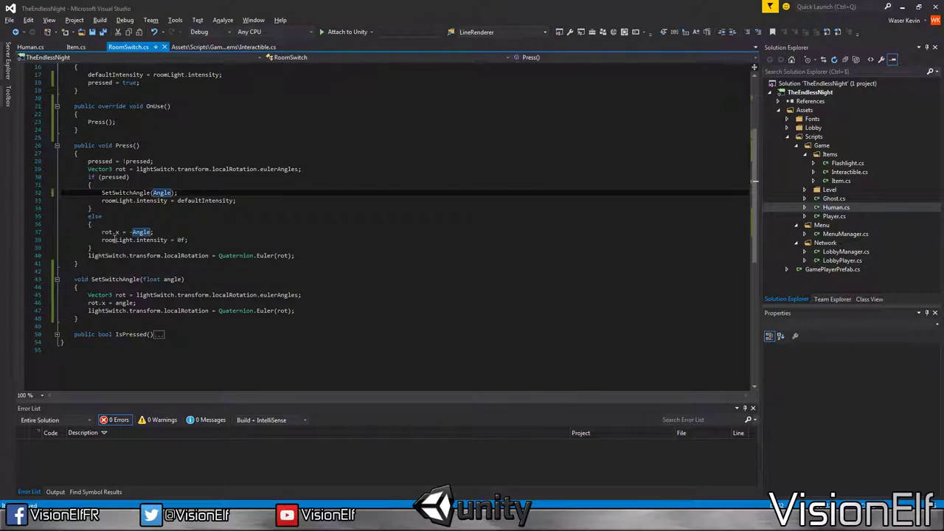
click(110, 233)
key(ctrl+v)
key(shift+Delete)
key(Down)
key(Down)
key(shift+Delete)
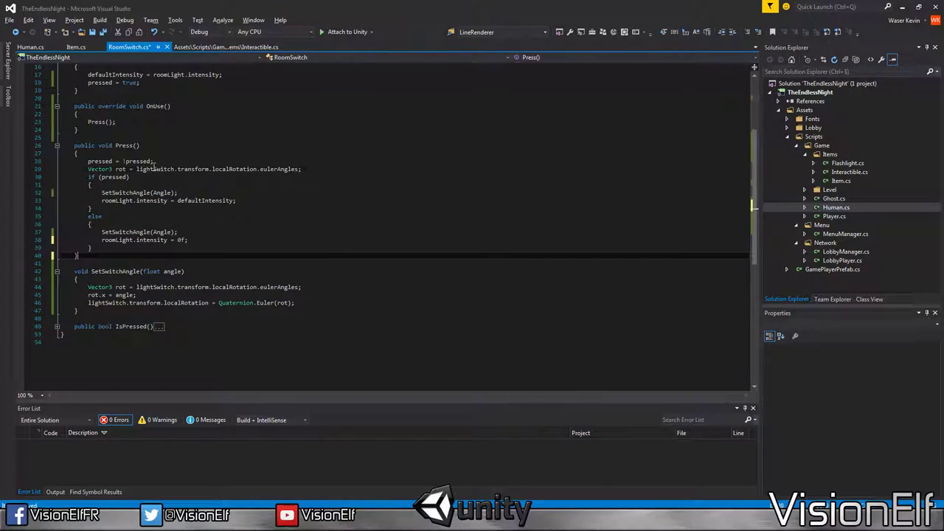
click(154, 168)
key(shift+Delete)
click(155, 224)
text(-)
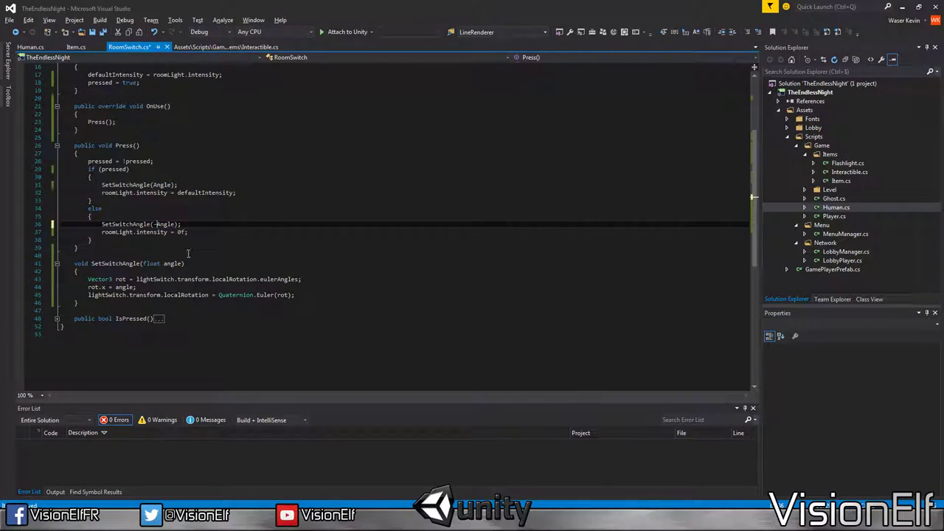
Step: Add a SetSwitchAngle(Angle) call at the end of Start()
scroll(188, 253, up, 3)
click(126, 256)
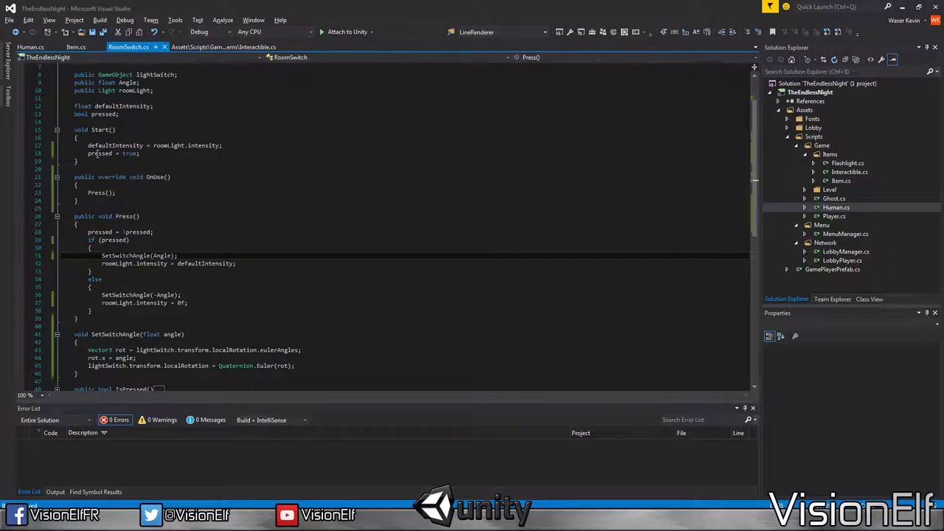
key(ctrl+c)
click(75, 160)
key(ctrl+v)
click(182, 163)
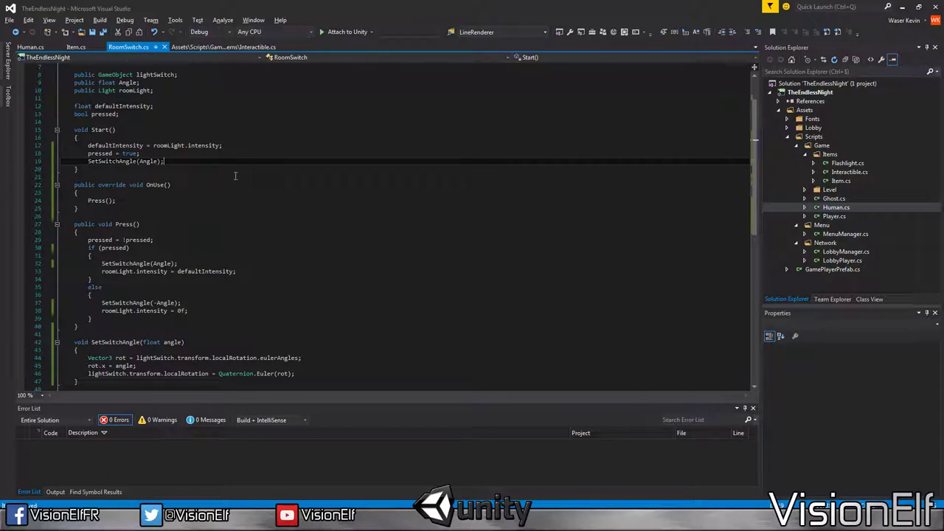
Step: Check where intensity is used, then collapse all methods to outlines
click(208, 145)
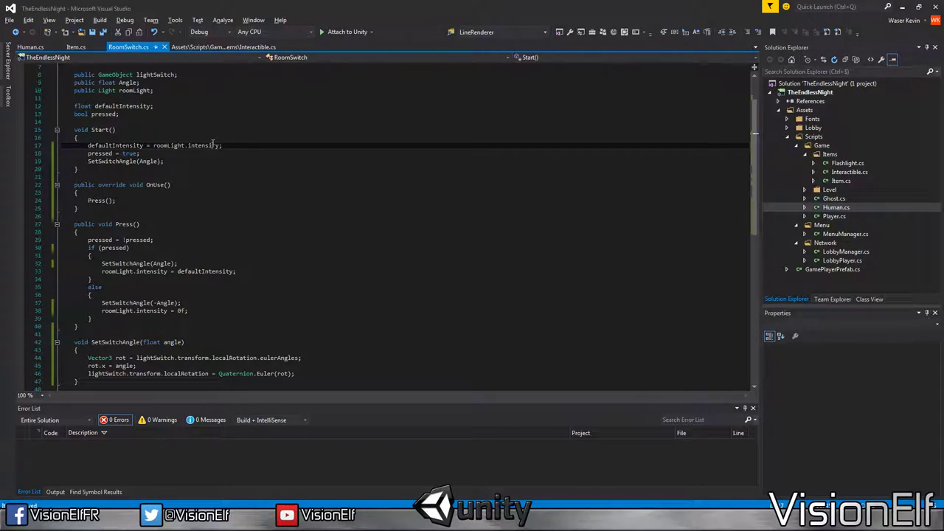
click(195, 178)
scroll(195, 178, down, 3)
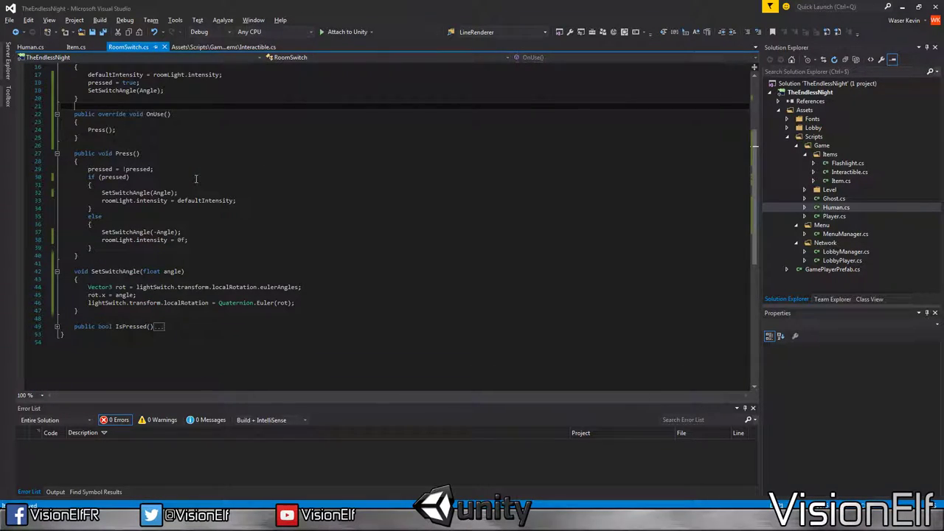
scroll(195, 178, up, 5)
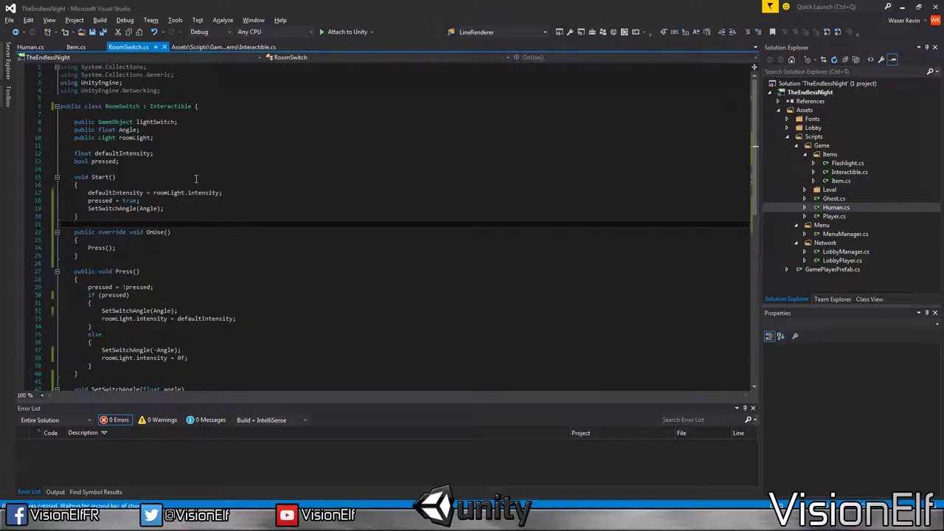
key(ctrl+m)
key(ctrl+o)
Step: Return to Human.cs and collapse the RpcInteract, OnHeadRotationChange and CmdInteract method bodies
click(194, 47)
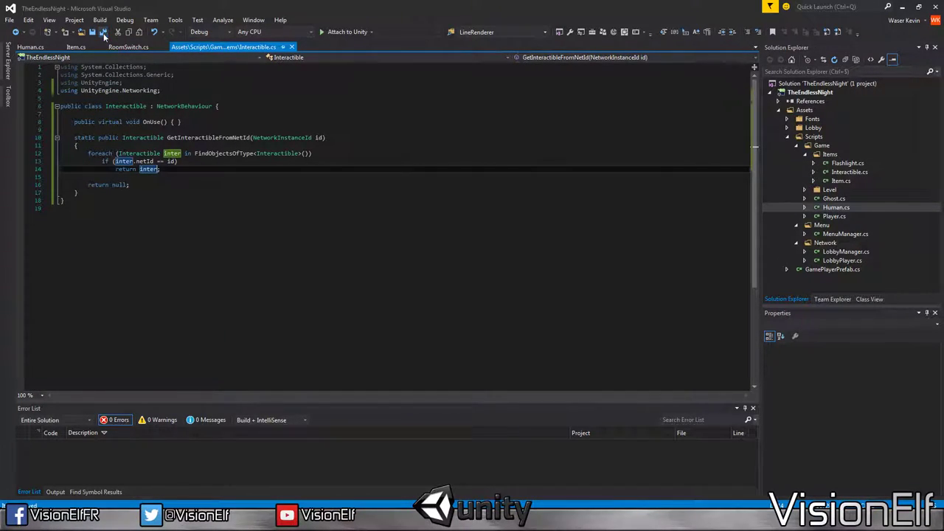
click(31, 47)
scroll(56, 174, down, 2)
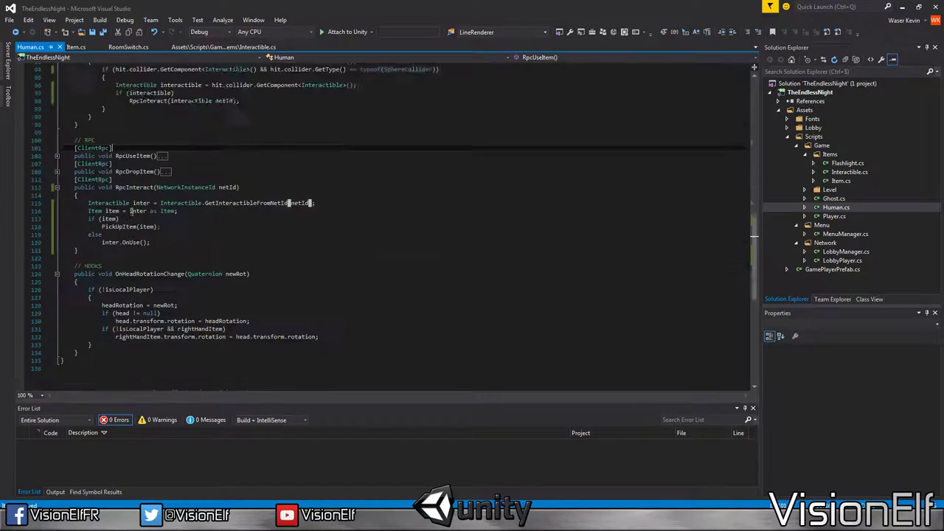
click(56, 165)
click(57, 187)
scroll(56, 168, up, 3)
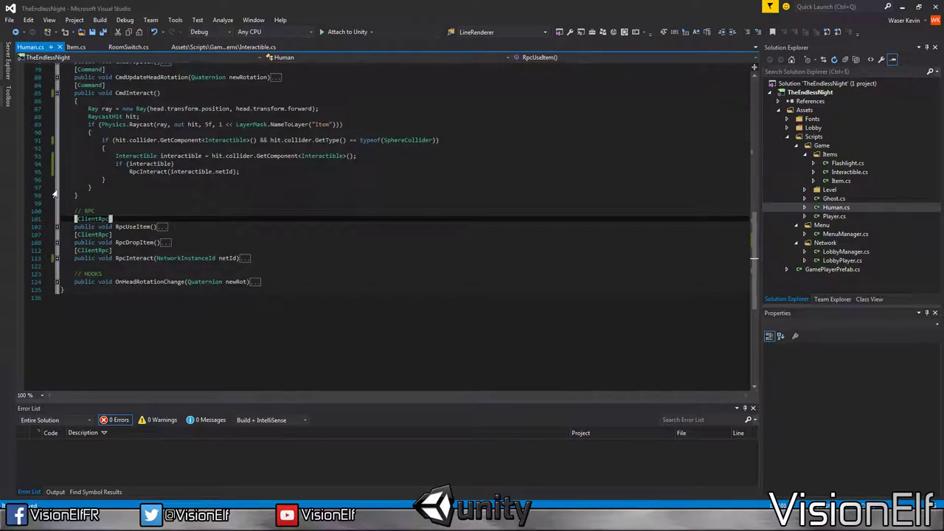
scroll(55, 166, up, 4)
click(57, 164)
scroll(56, 164, up, 8)
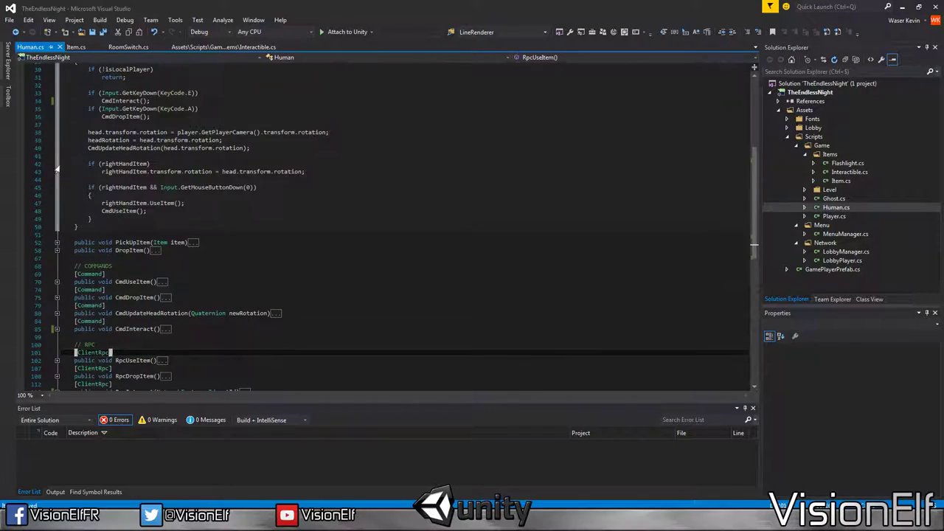
scroll(129, 246, up, 5)
Step: Jump from the CmdInteract() call in Update to its definition, expand it and mark the raycast code
click(189, 211)
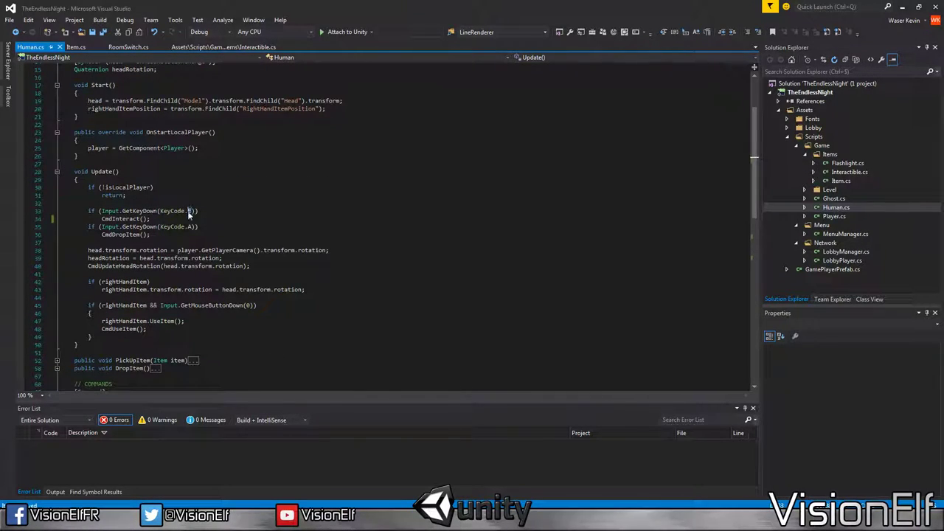
drag(102, 219, 147, 219)
key(F12)
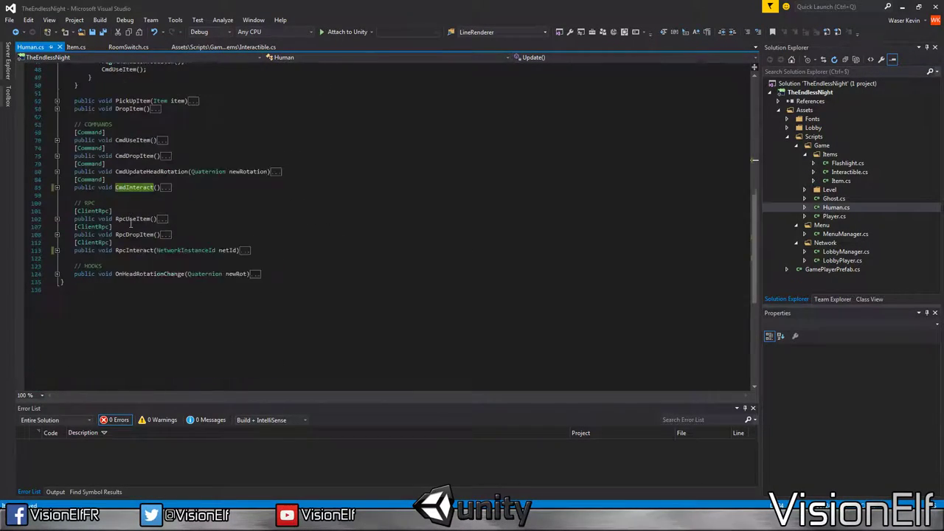
click(57, 164)
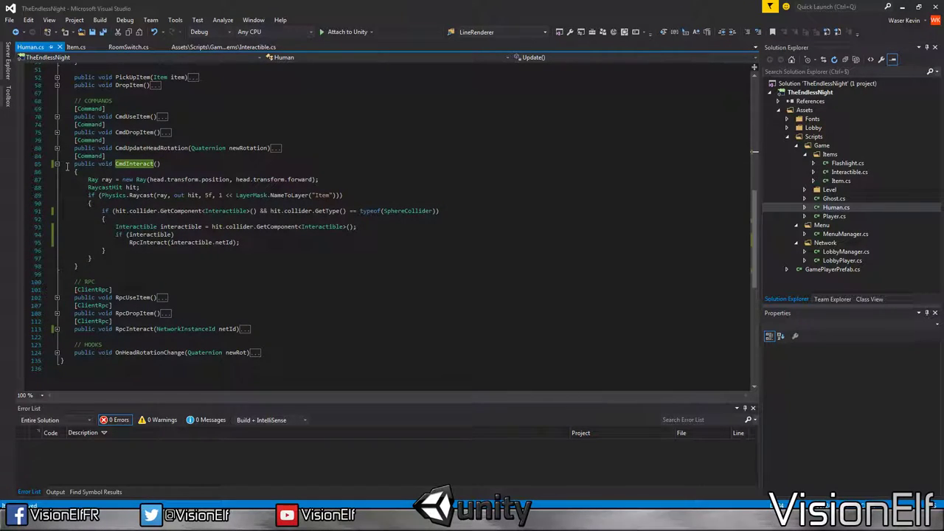
drag(88, 179, 234, 211)
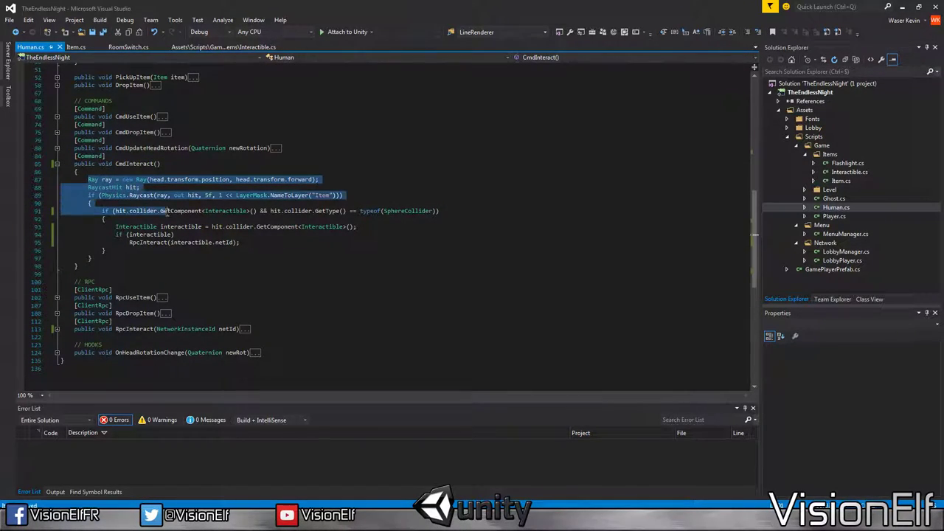
click(234, 211)
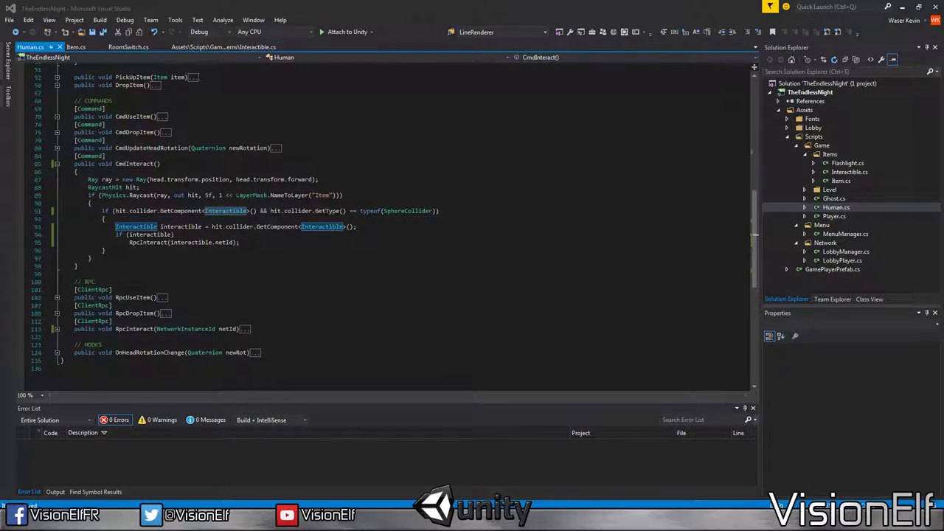
Step: Review the GetComponent<Interactible>() and SphereCollider check, then delete the redundant if (interactible) line
click(259, 212)
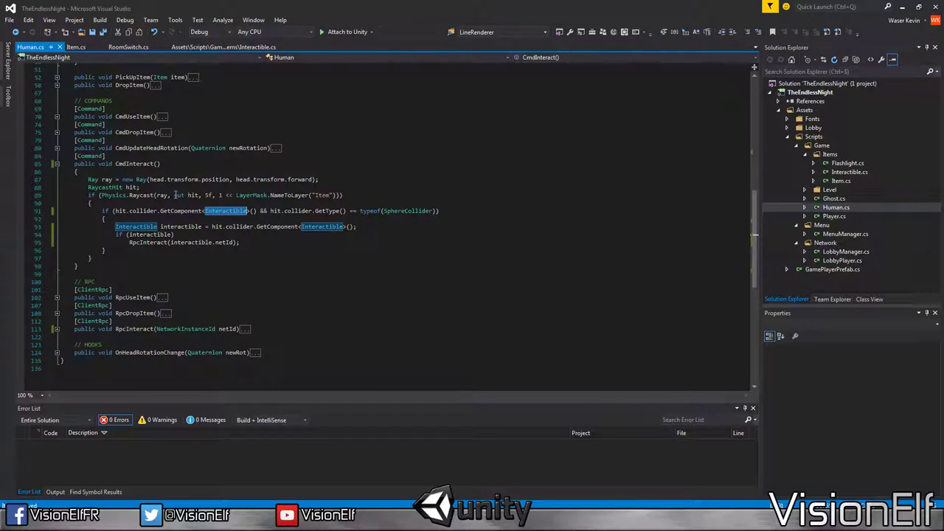
drag(115, 213, 256, 213)
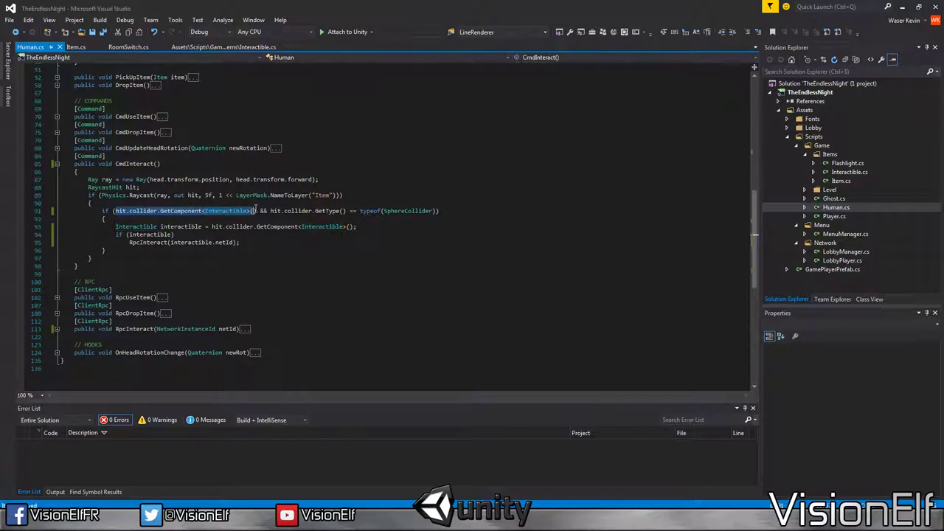
click(226, 211)
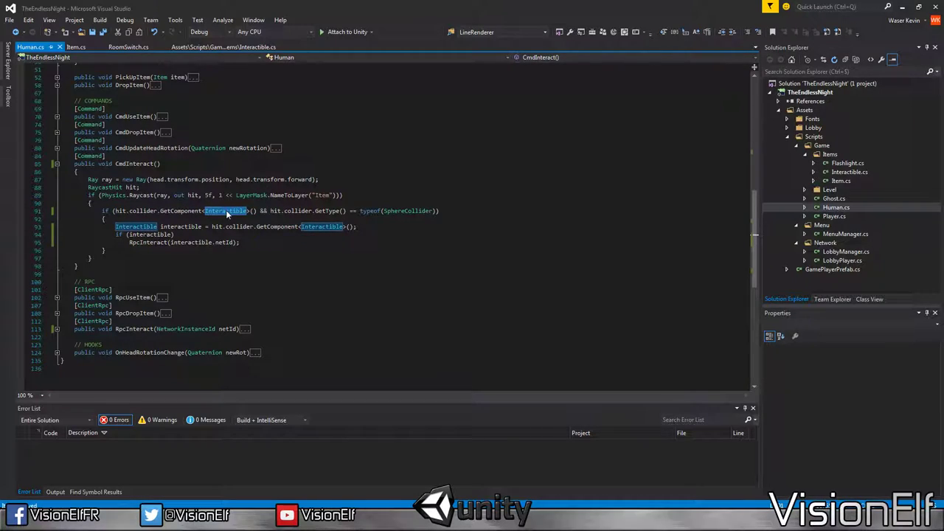
double_click(394, 211)
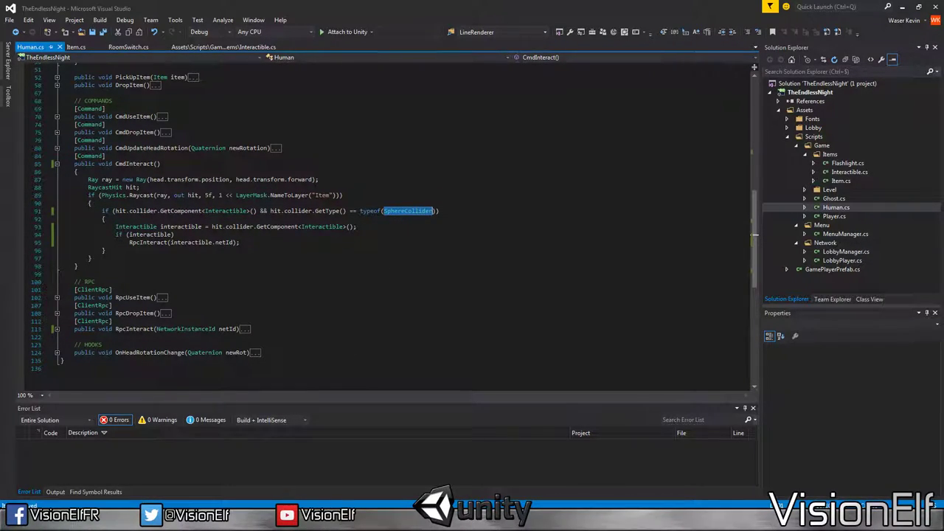
click(244, 220)
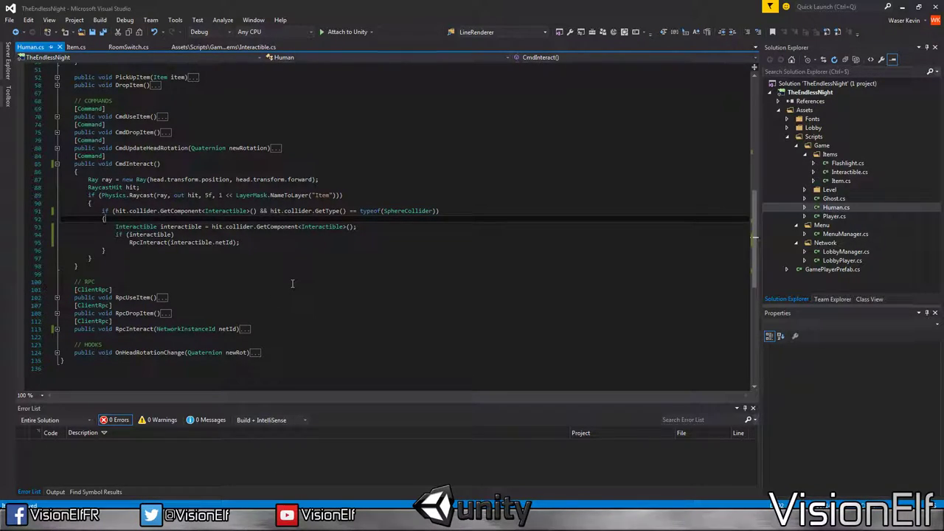
click(325, 226)
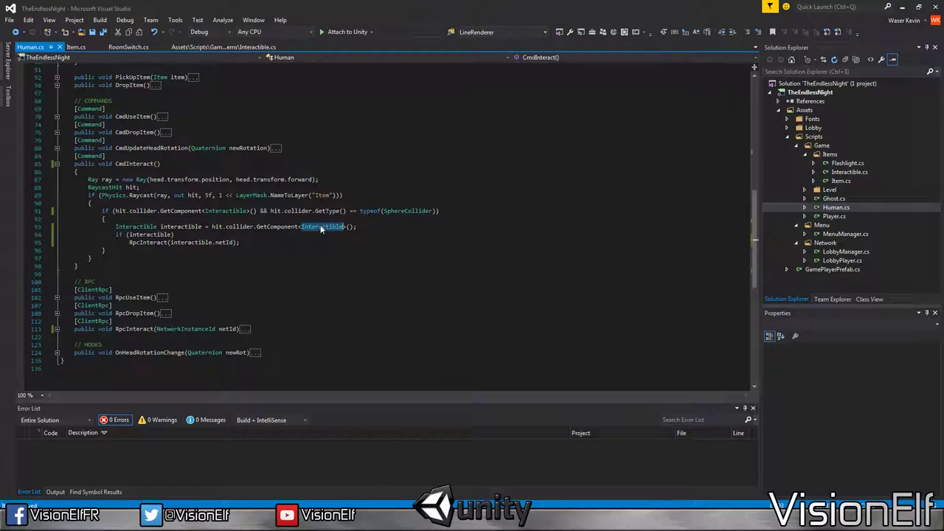
double_click(162, 235)
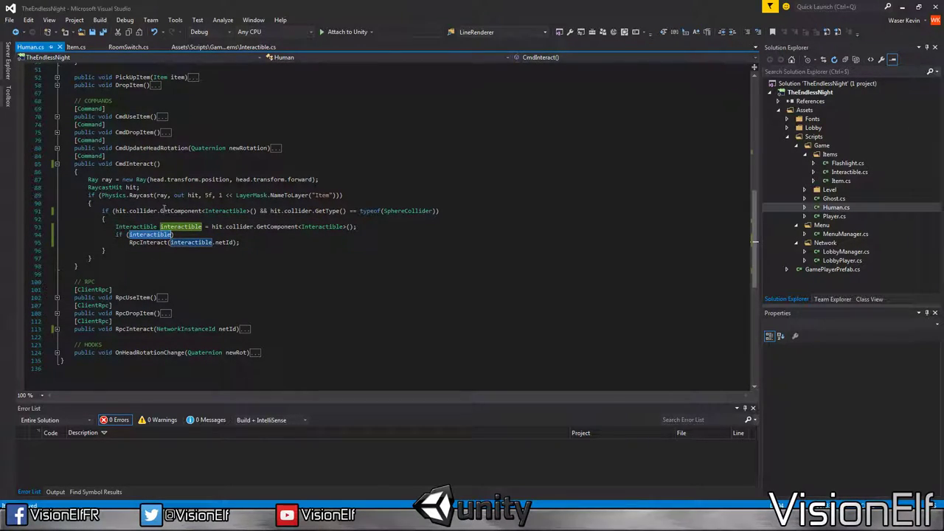
click(128, 234)
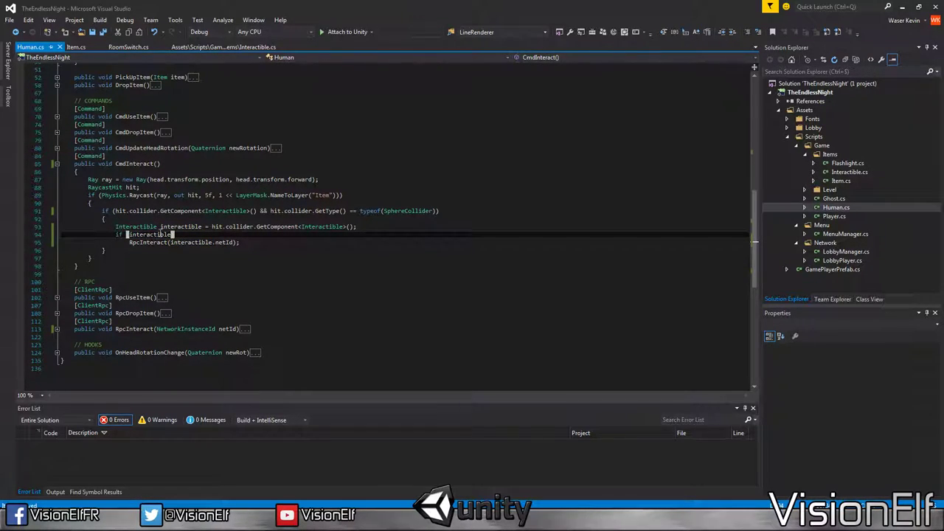
drag(115, 234, 130, 242)
key(Delete)
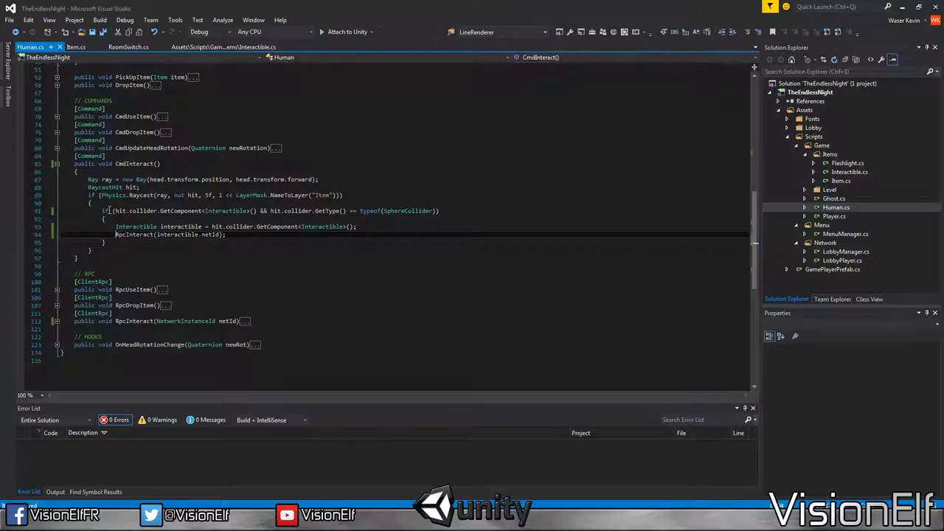
Step: Review the remaining hit check and the direct RpcInteract call, then fold CmdInteract away
drag(114, 211, 256, 211)
key(shift+Right)
key(shift+Right)
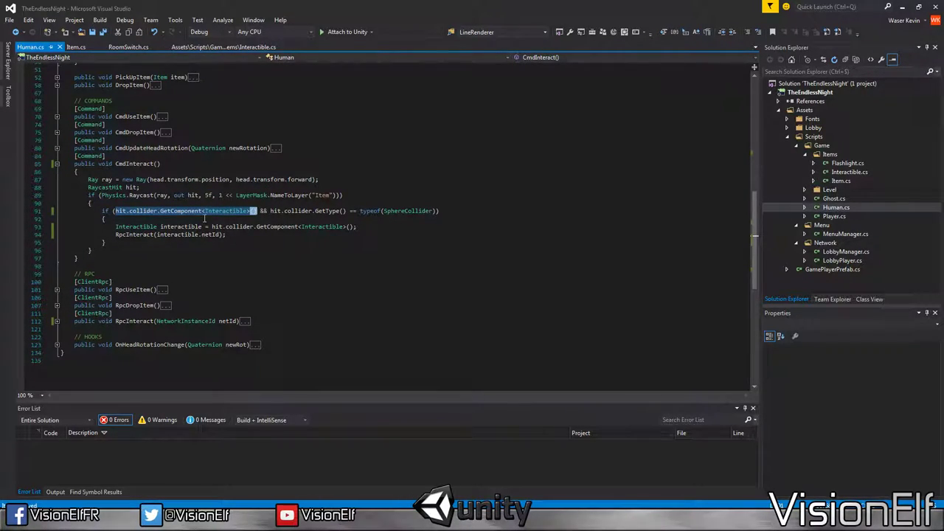
click(229, 213)
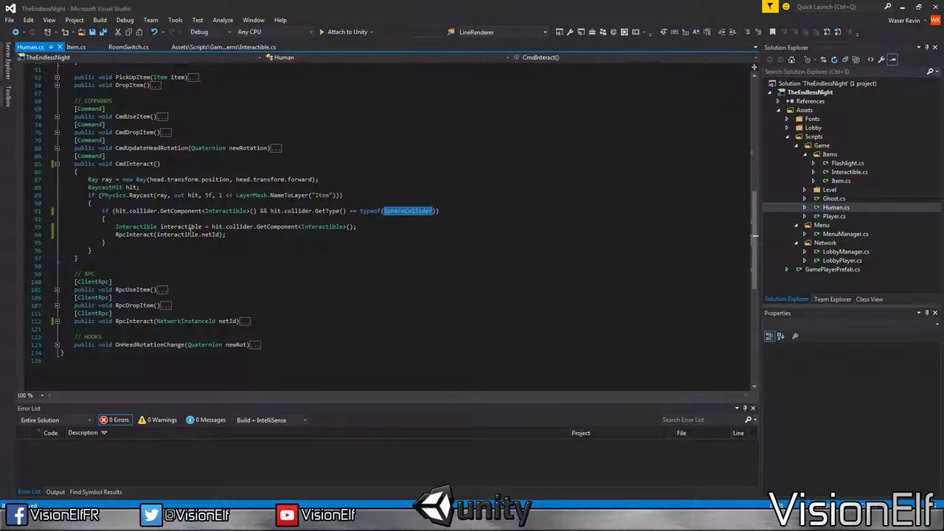
click(198, 227)
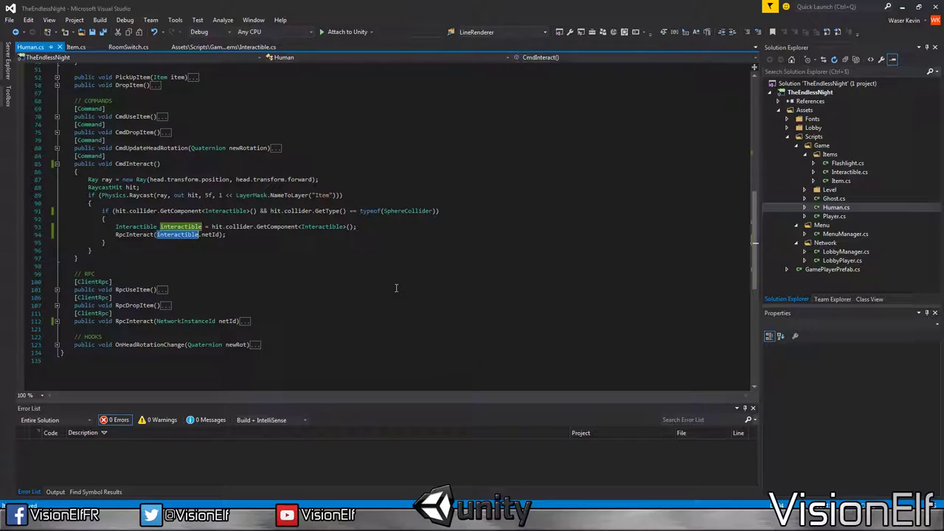
click(127, 235)
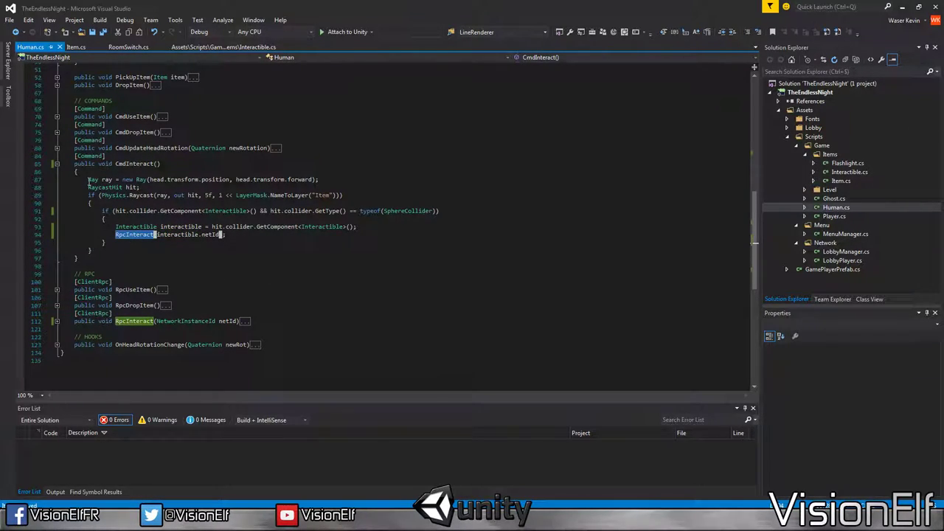
scroll(369, 321, up, 5)
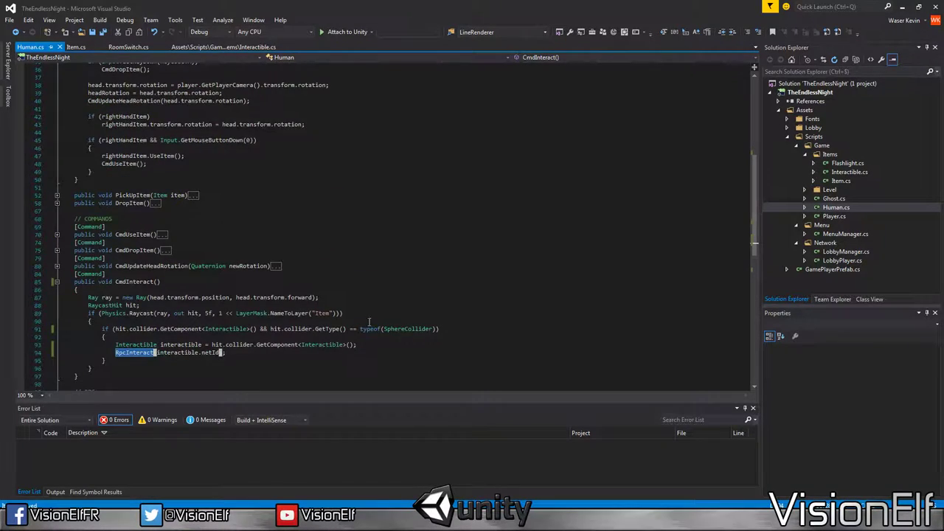
scroll(369, 322, up, 4)
scroll(368, 322, down, 11)
scroll(368, 322, up, 9)
scroll(53, 168, up, 5)
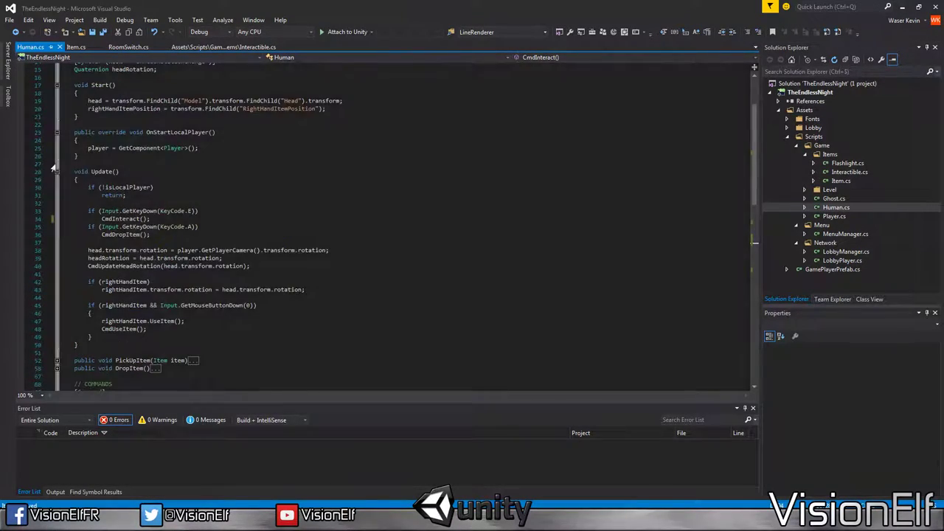
scroll(168, 207, down, 17)
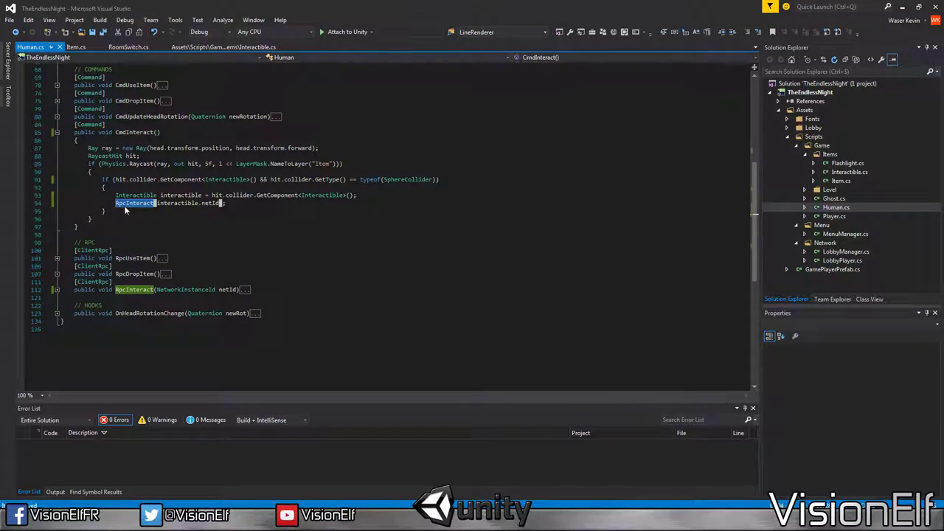
click(57, 132)
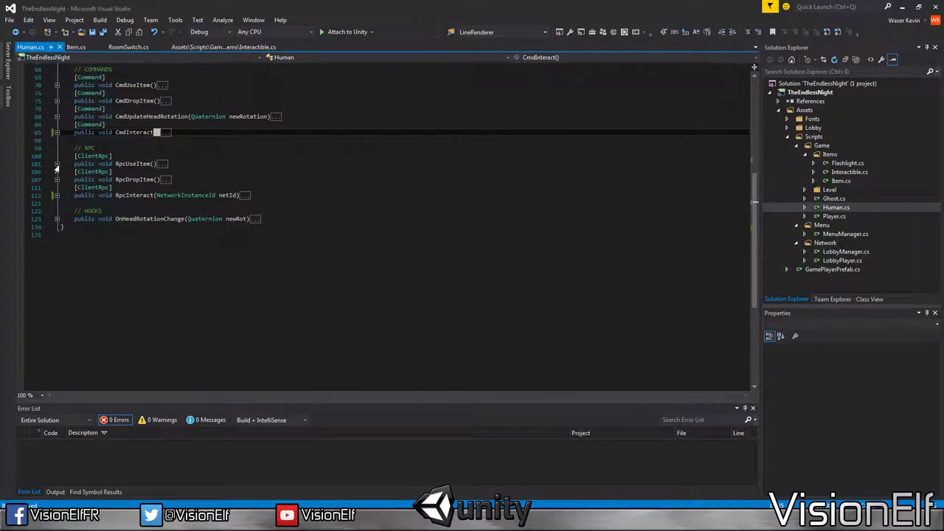
Step: Expand RpcInteract and highlight its body, including the PickUpItem and OnUse calls, then move to Unity
click(57, 195)
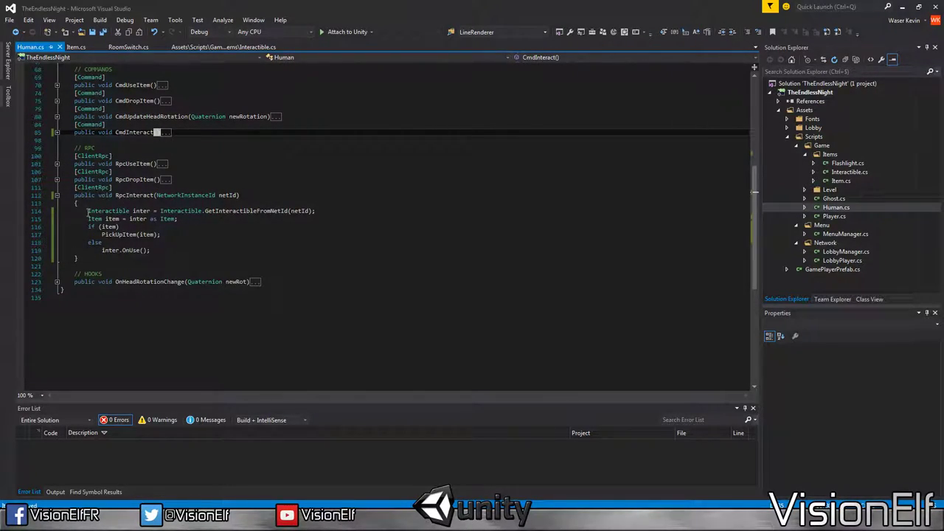
drag(88, 211, 151, 251)
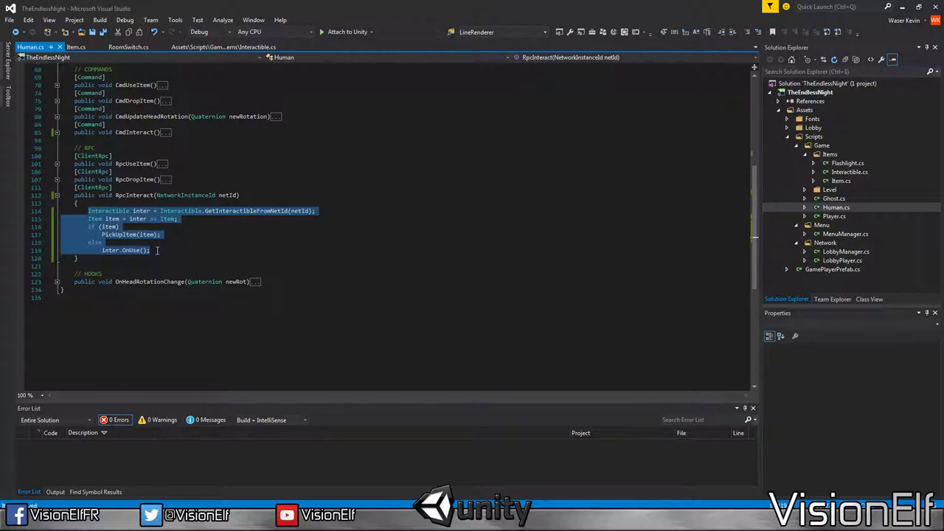
mouse_move(102, 235)
mouse_down()
mouse_move(148, 235)
mouse_move(151, 251)
mouse_up()
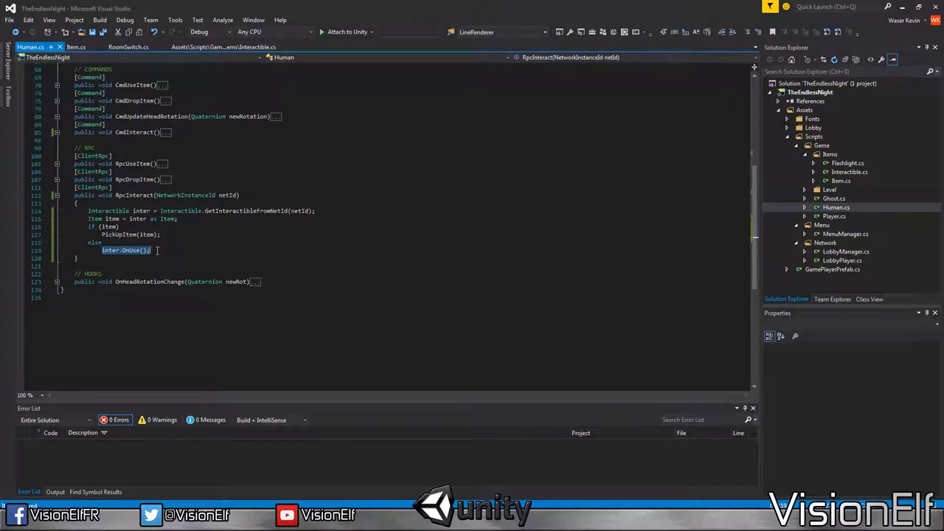
click(156, 252)
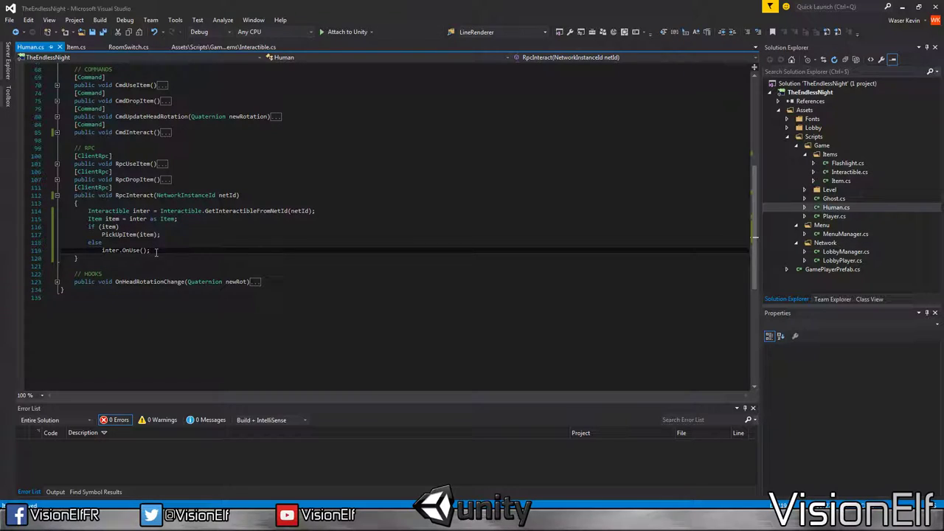
key(alt+Tab)
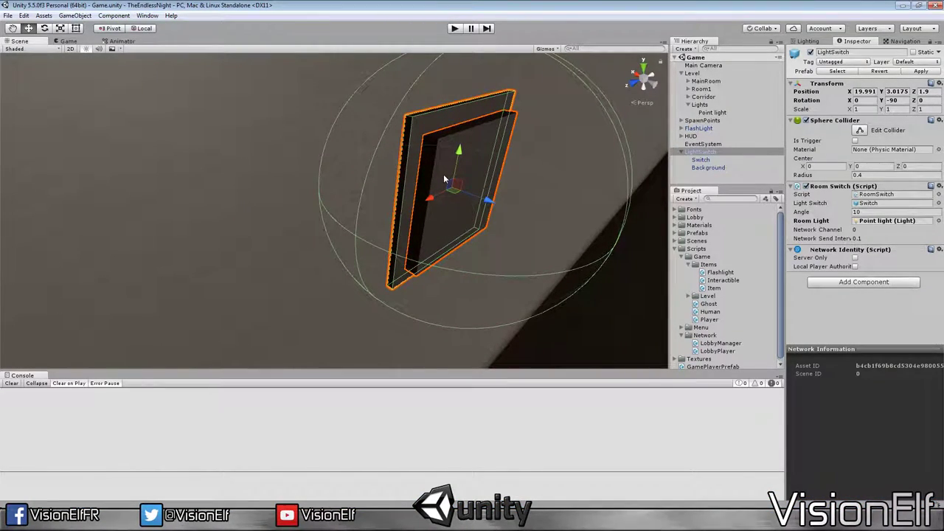
Step: Orbit the view around the light switch and run a brief play test of the scene
scroll(443, 174, down, 5)
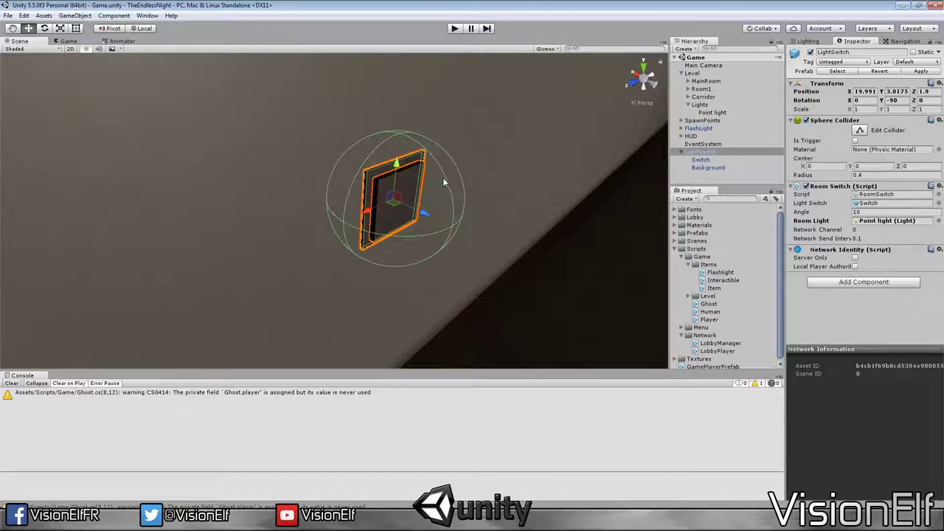
right_drag(443, 177, 486, 206)
click(453, 28)
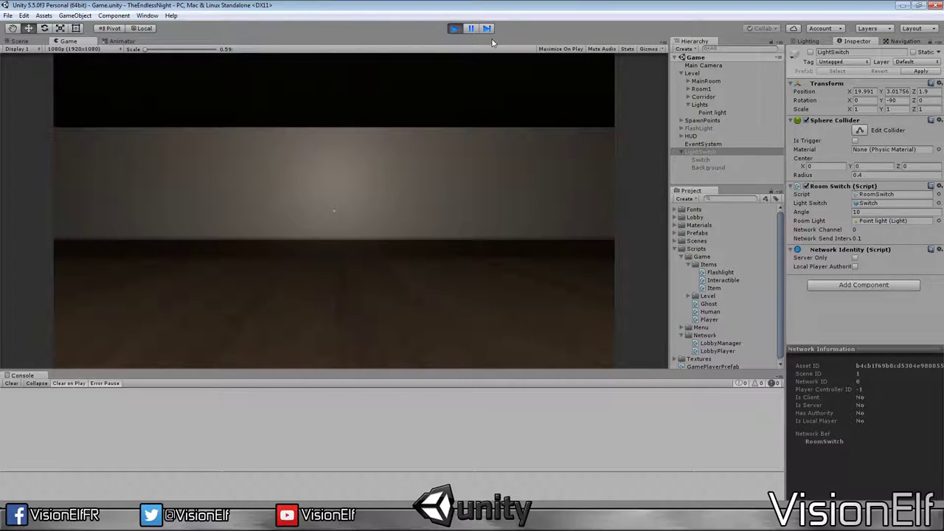
click(454, 28)
Step: Collapse Scripts, briefly expand Prefabs, then show the Scenes folder in the Project panel
click(674, 248)
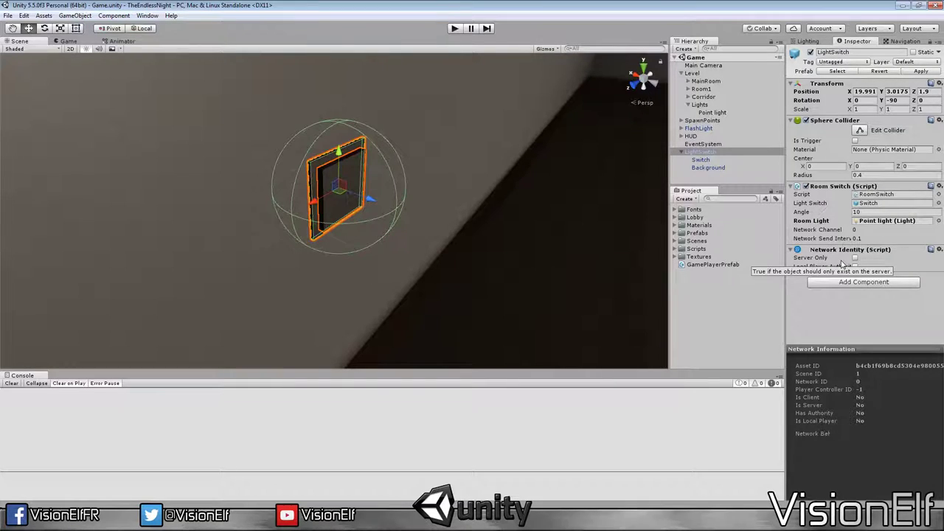
mouse_move(839, 272)
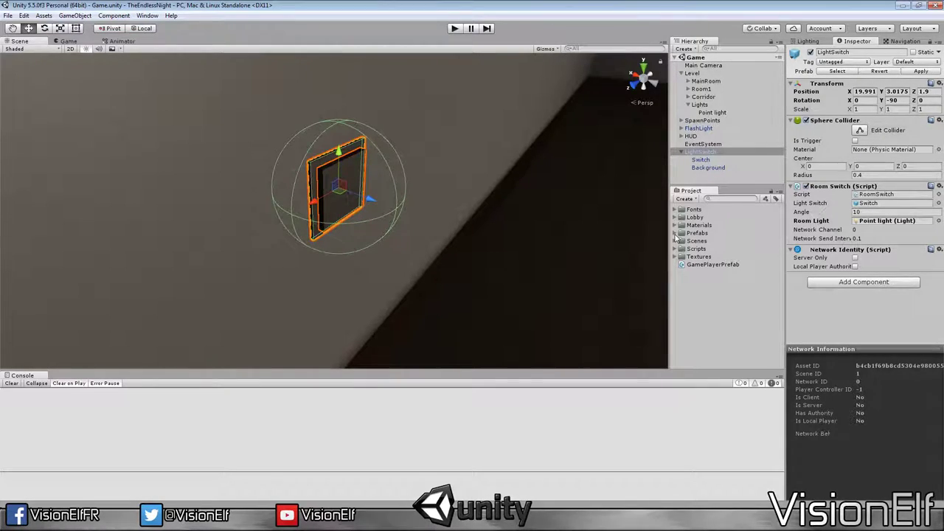
click(675, 235)
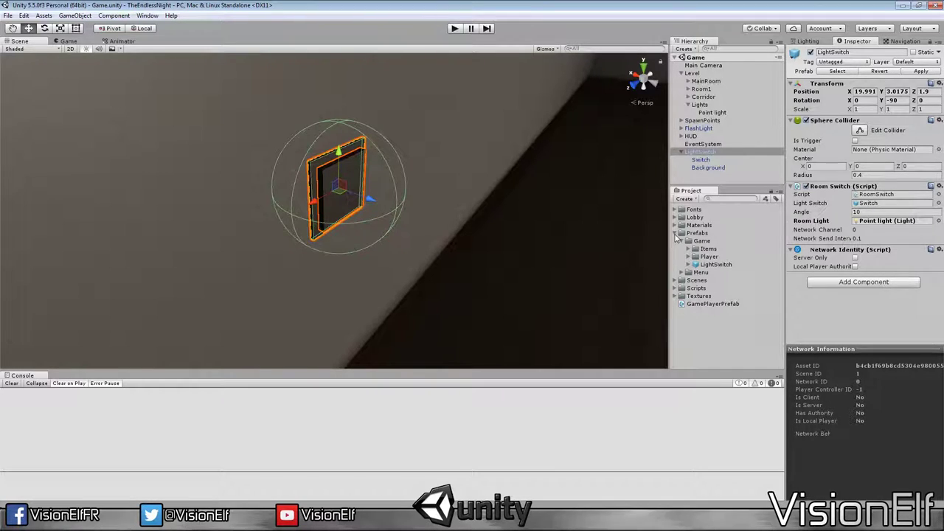
click(675, 233)
click(675, 241)
Step: Play from the Menu scene, create a lobby with a player name, ready up and back away from the wall
double_click(700, 264)
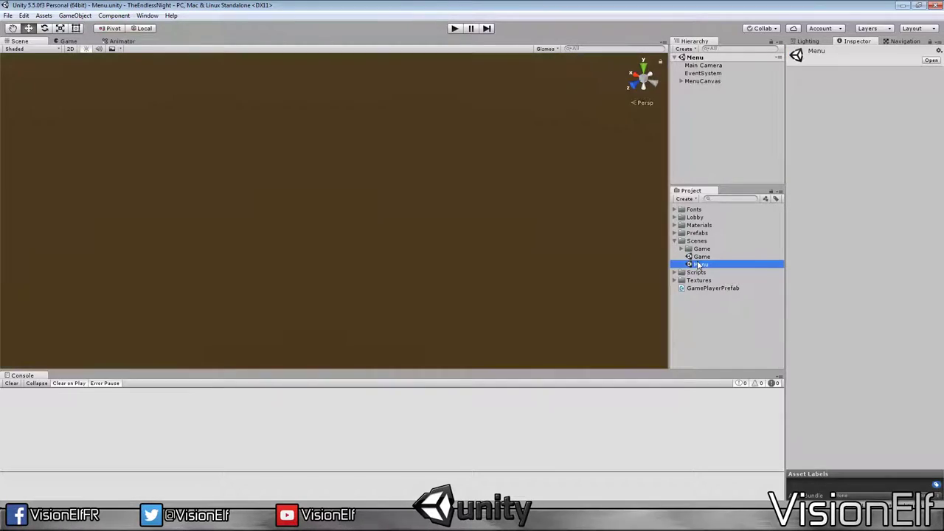
click(455, 28)
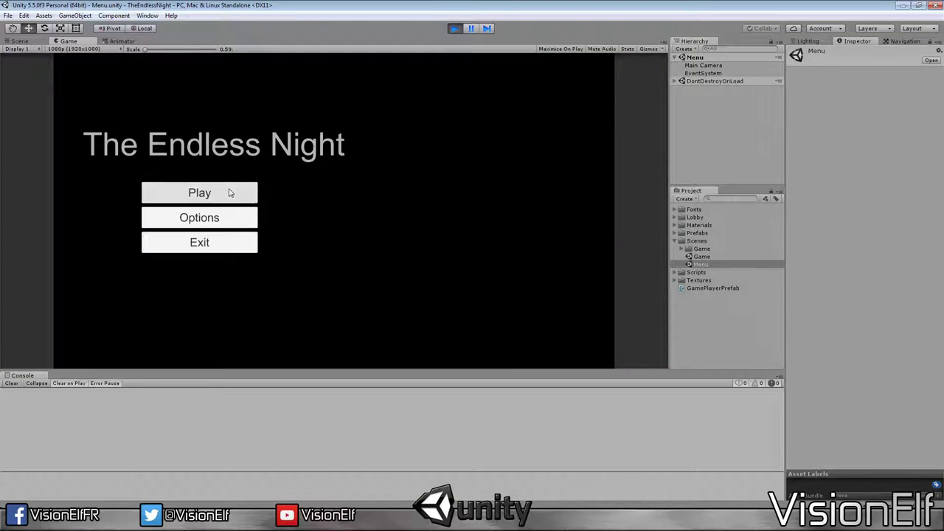
click(230, 192)
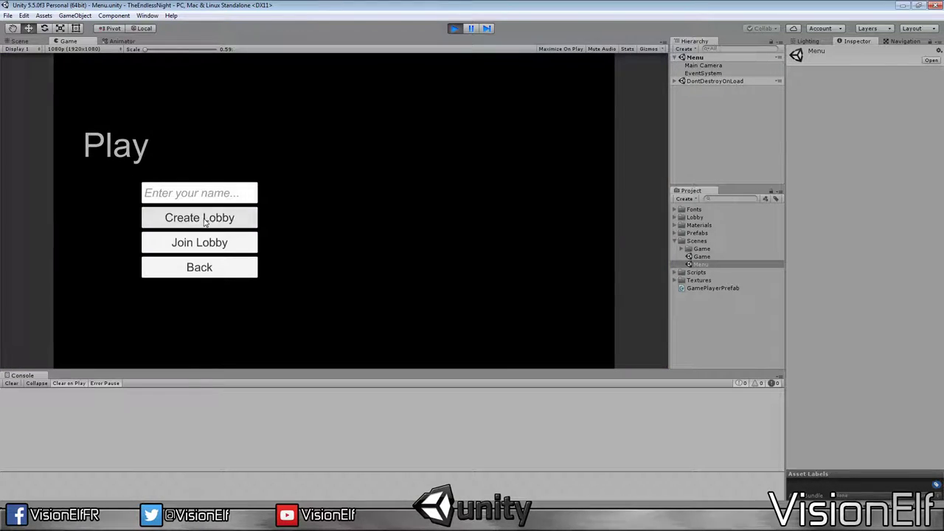
text(aze)
click(222, 216)
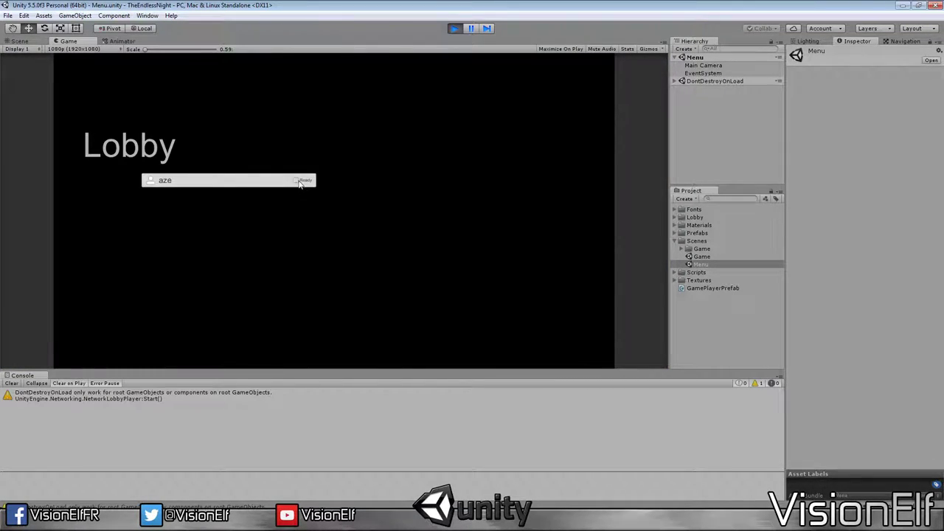
click(299, 181)
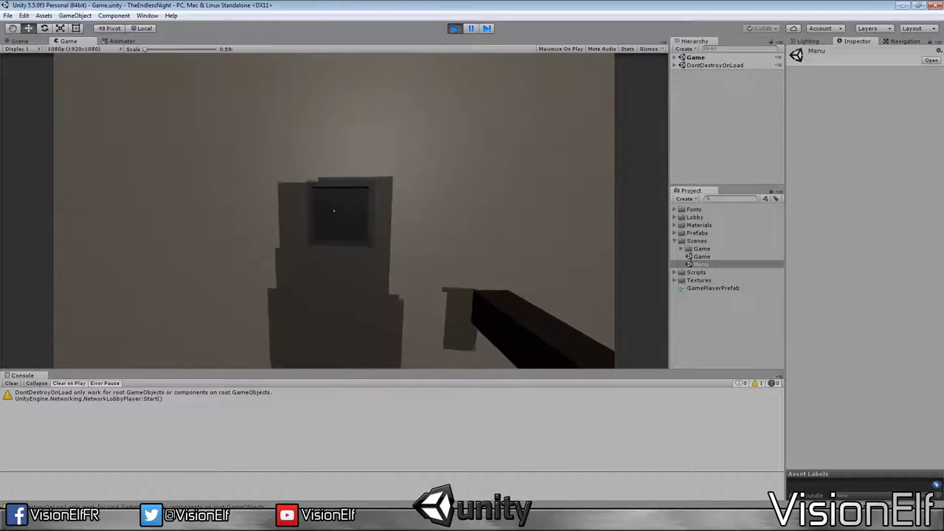
key(s)
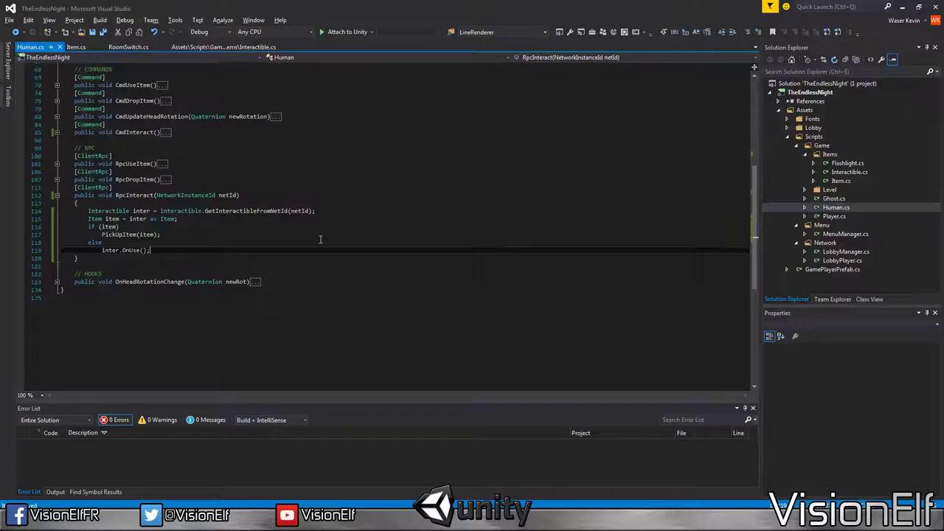
click(257, 230)
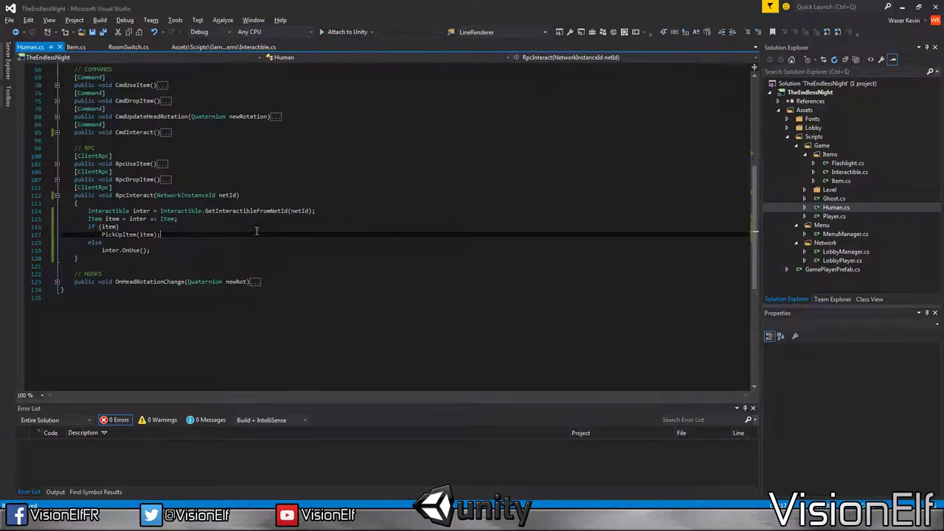
key(alt+Tab)
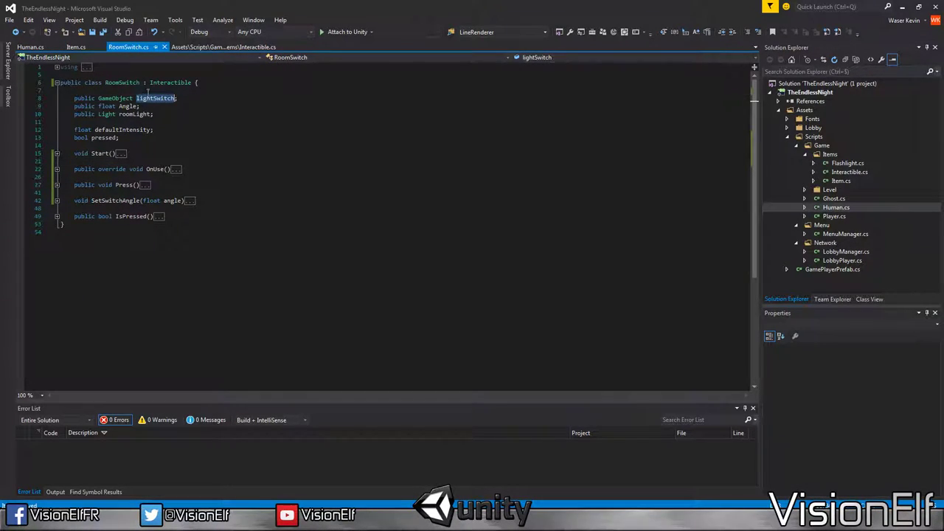
click(166, 83)
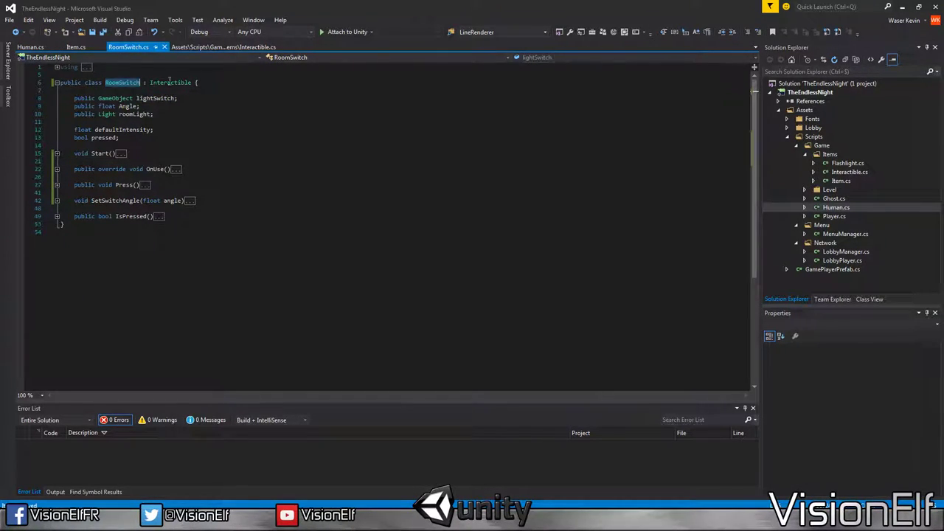
click(57, 185)
double_click(136, 201)
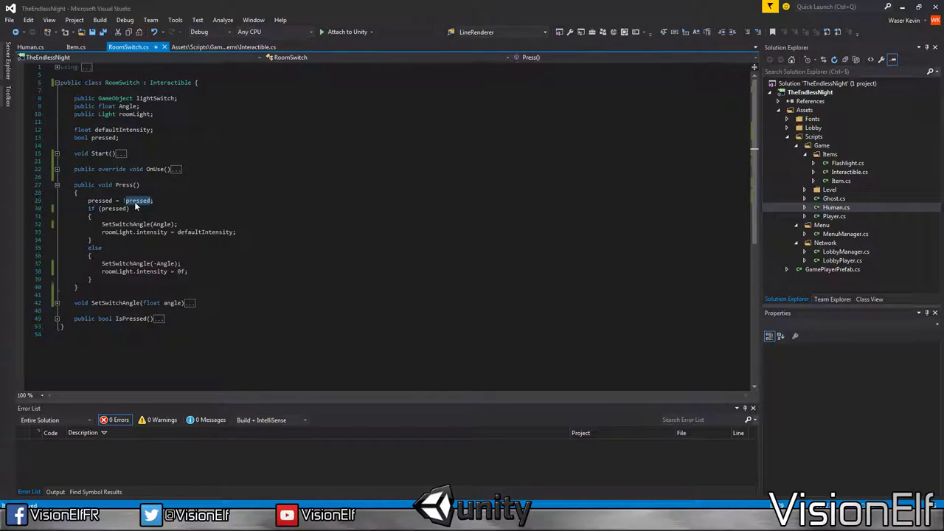
click(56, 170)
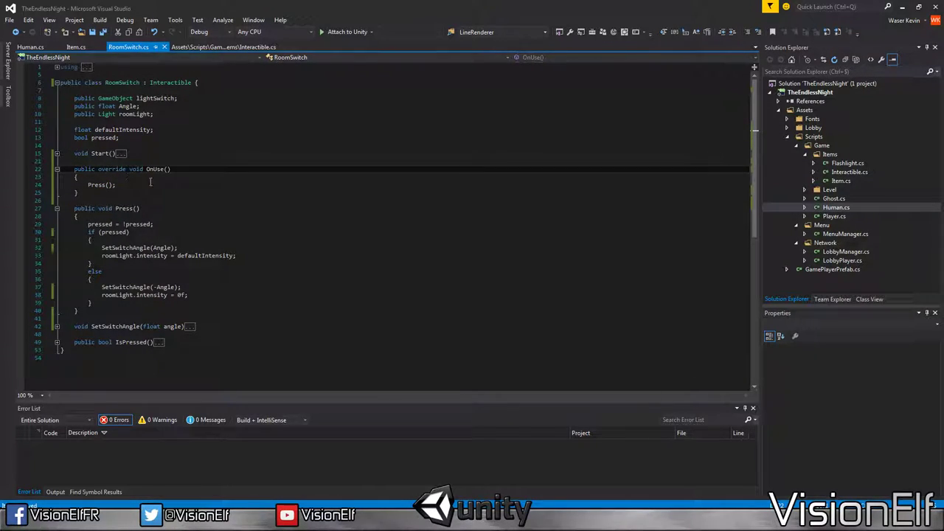
click(150, 184)
click(223, 46)
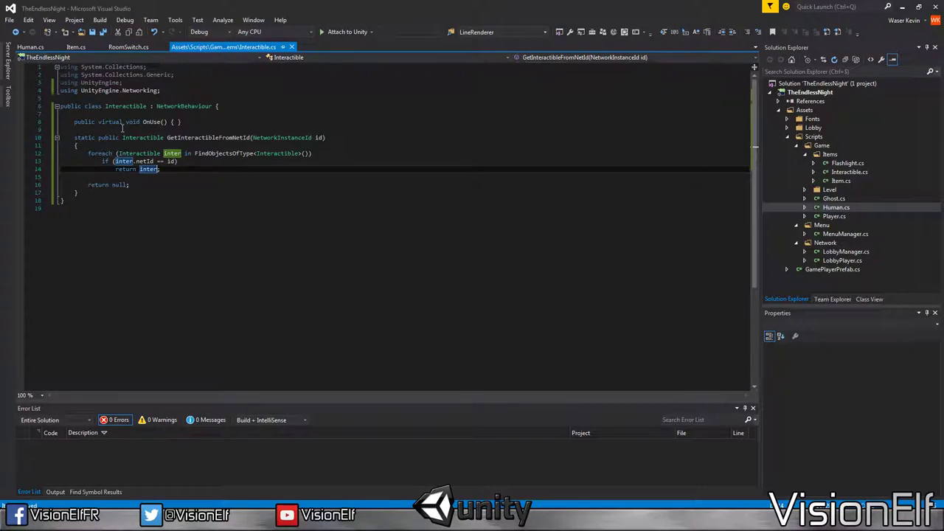
click(130, 49)
click(74, 48)
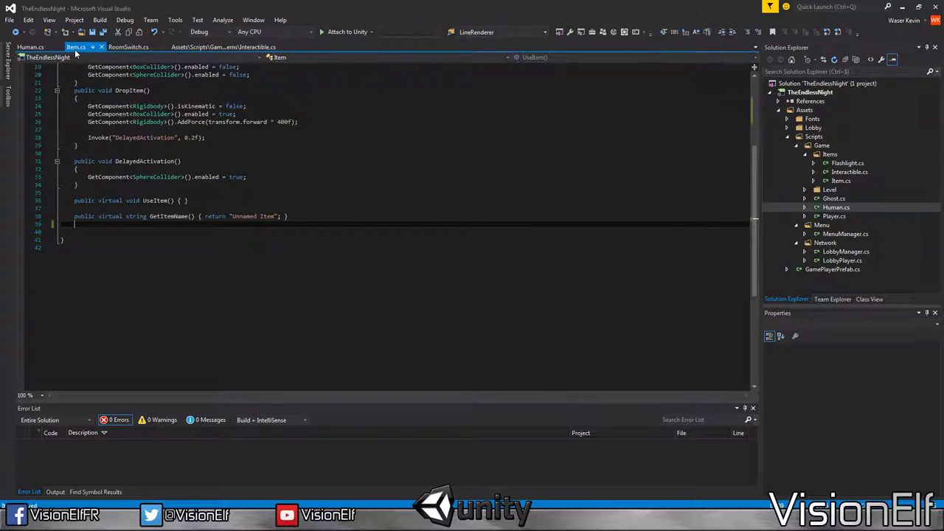
Step: In CmdInteract, add Debug.Log("found: " + interactible); below the interactible lookup line
click(33, 47)
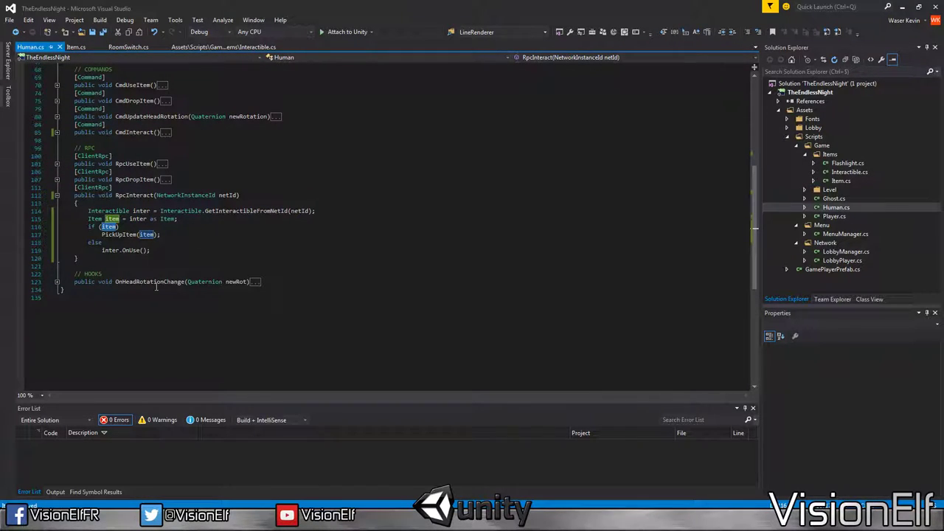
scroll(175, 252, up, 2)
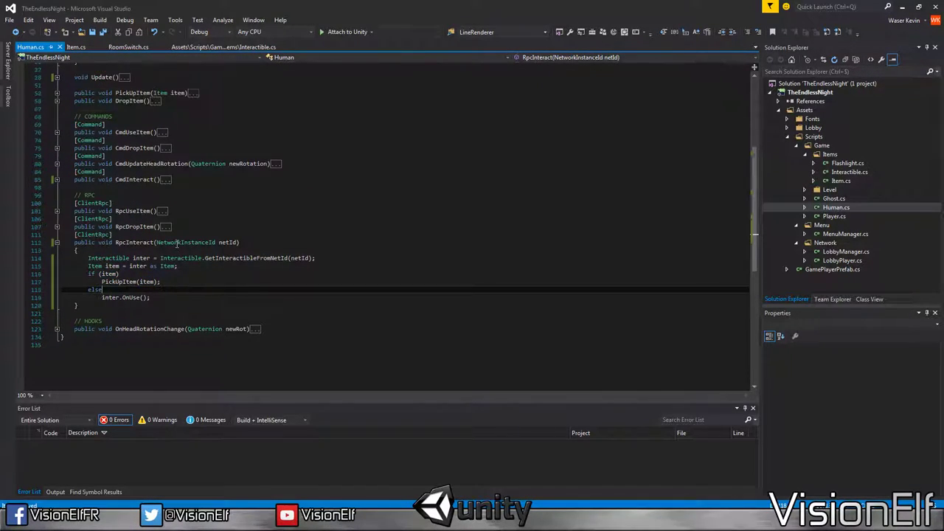
click(57, 242)
click(57, 179)
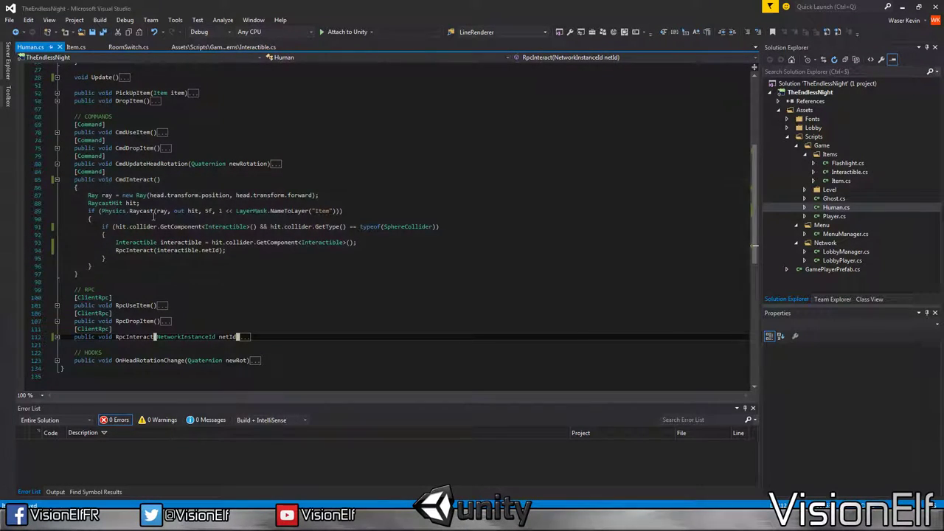
click(384, 242)
key(Return)
text(Debug)
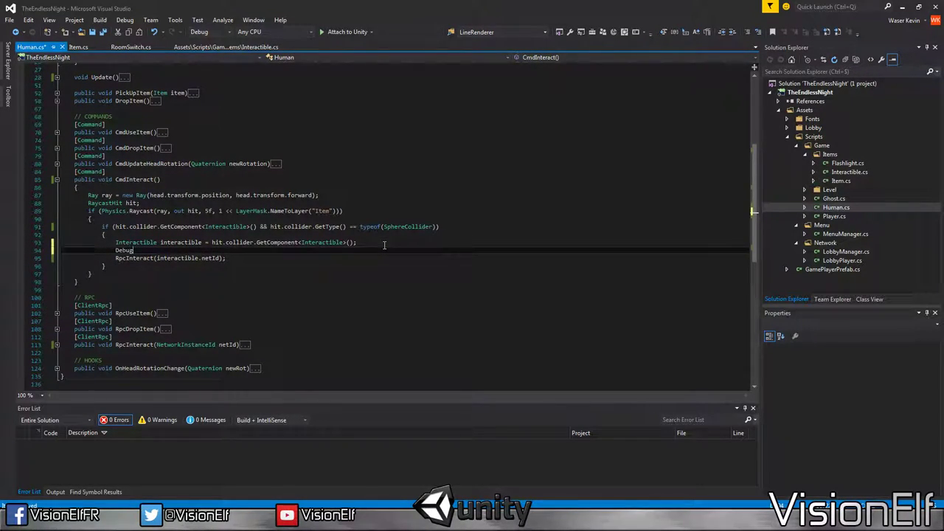
text(")
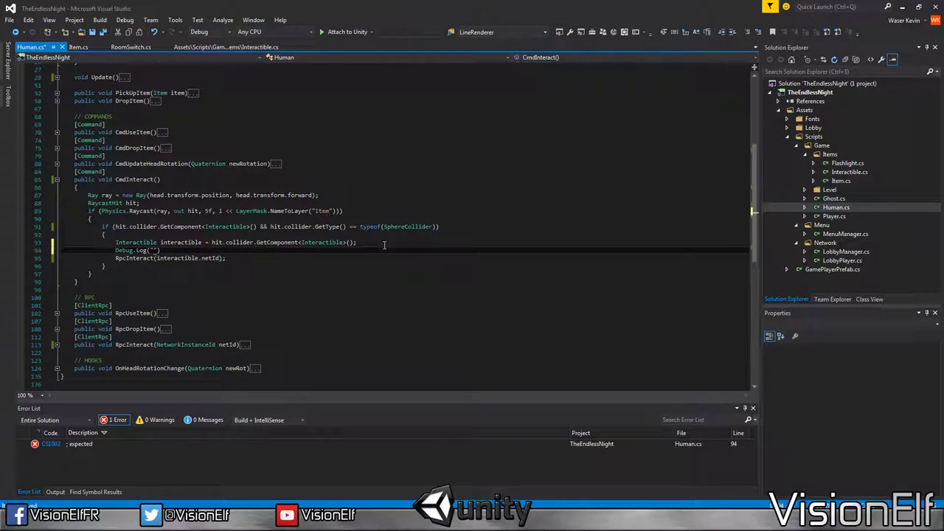
text( + inter)
text(actible;)
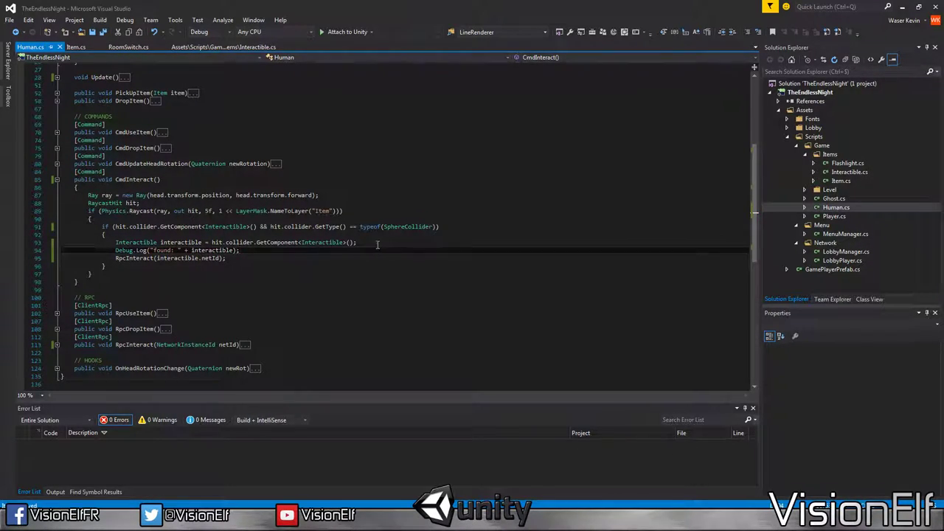
key(alt+Tab)
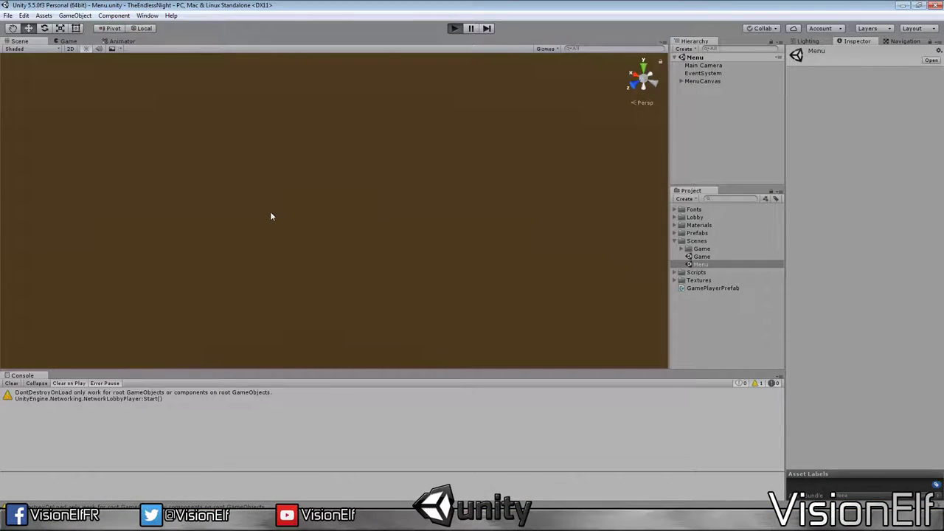
Step: Start play mode with Ctrl+P, create a lobby and ready up to load the game room
key(ctrl+p)
click(216, 195)
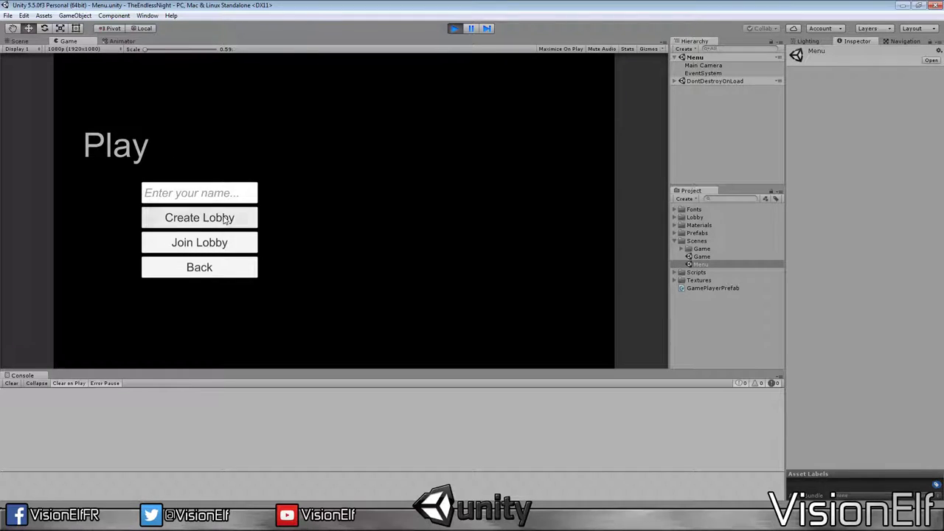
click(214, 217)
click(294, 185)
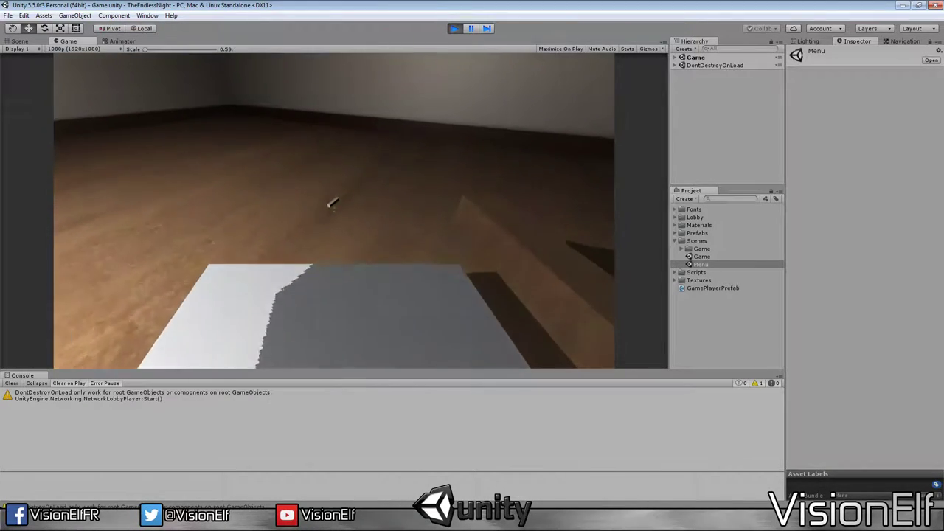
Step: Press interact to log the found FlashLight, then walk toward and away from the wall switch
key(f)
key(w)
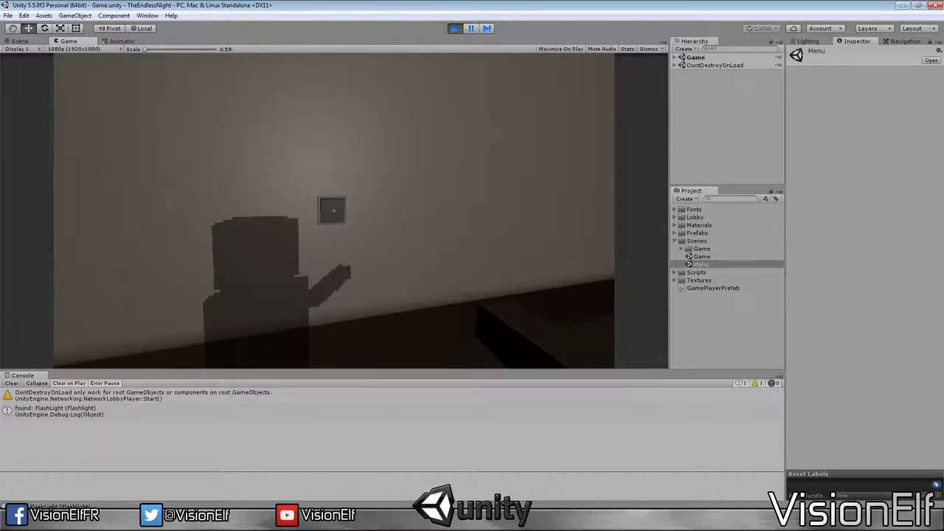
key(w)
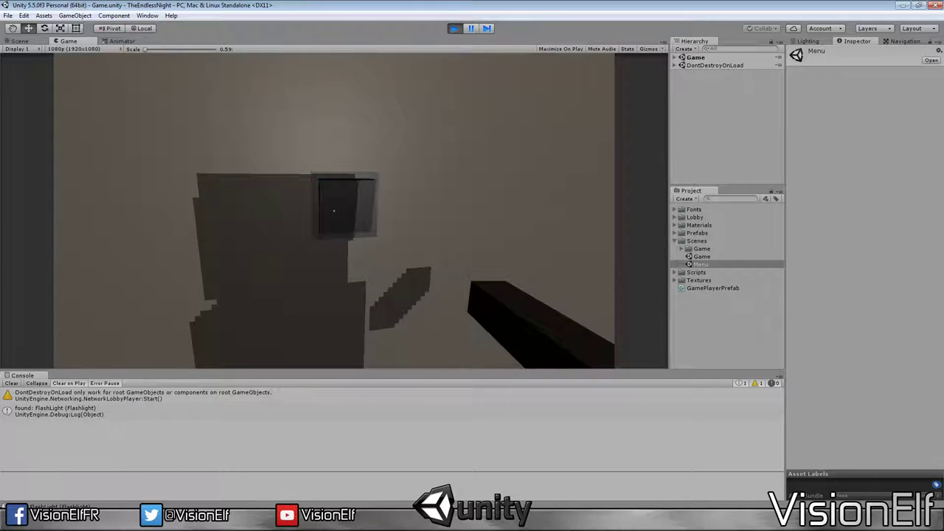
key(s)
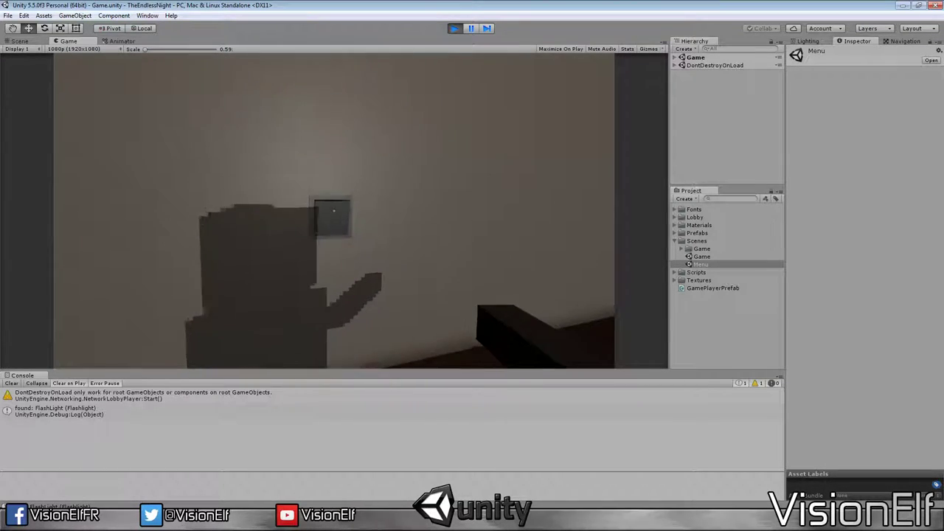
key(w)
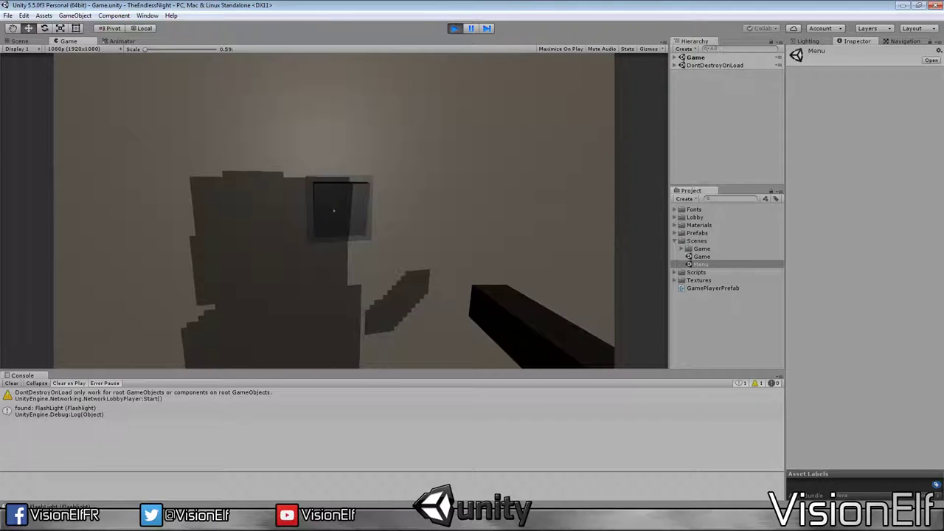
key(alt+Tab)
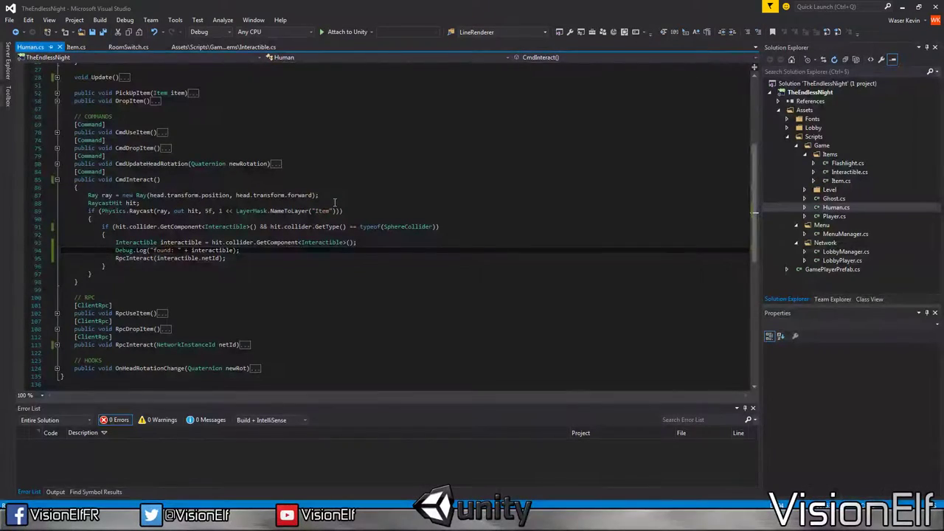
Step: Change the raycast's LayerMask.NameToLayer argument on line 89 from "Item" to "Interactible"
key(alt+Tab)
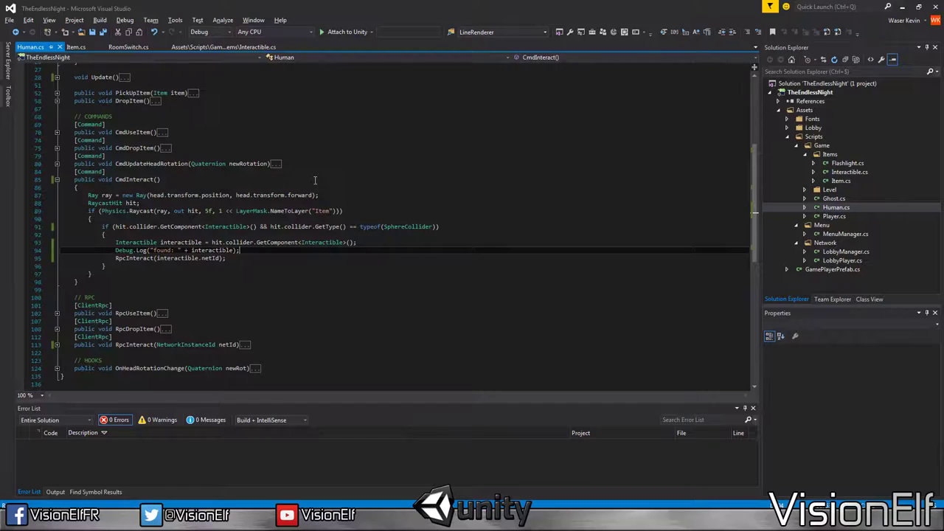
double_click(323, 211)
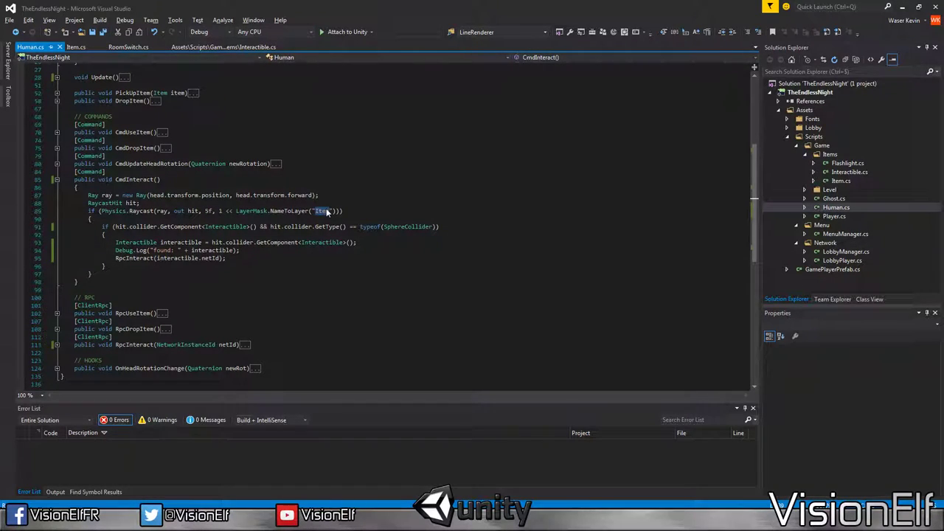
text(Interactible)
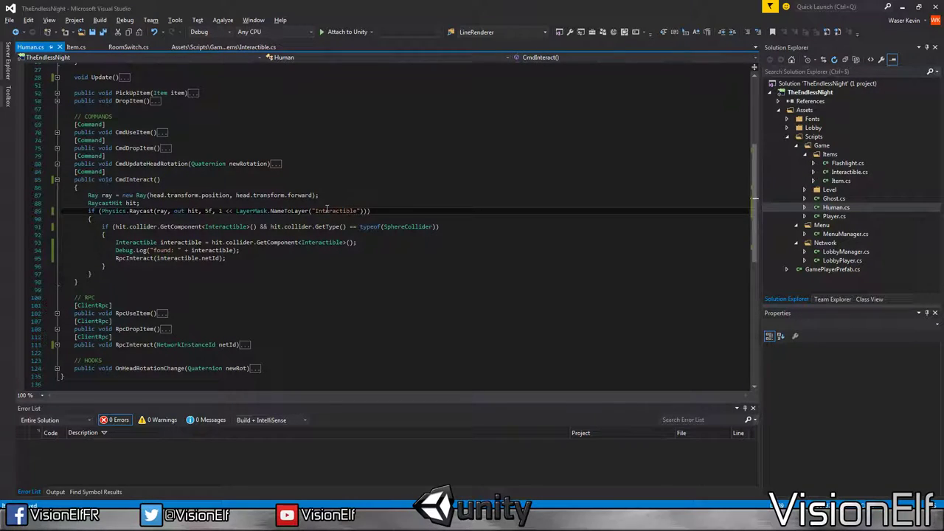
double_click(327, 210)
key(alt+Tab)
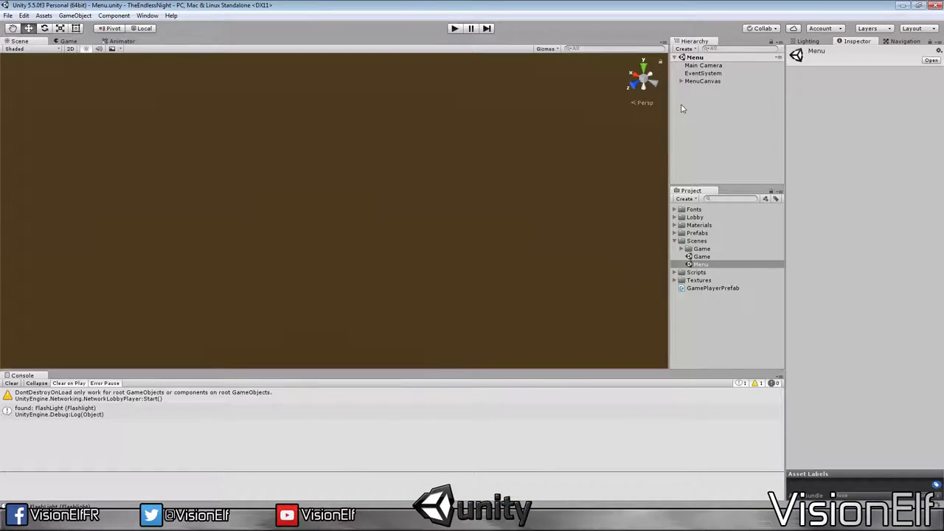
Step: Open the Game scene and set the LightSwitch's layer to Item for this object only
double_click(704, 257)
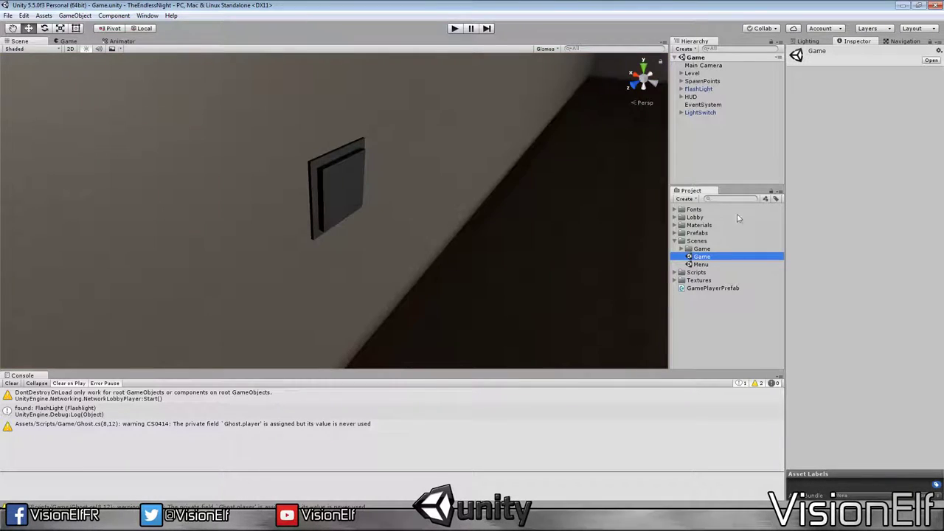
click(697, 113)
click(919, 62)
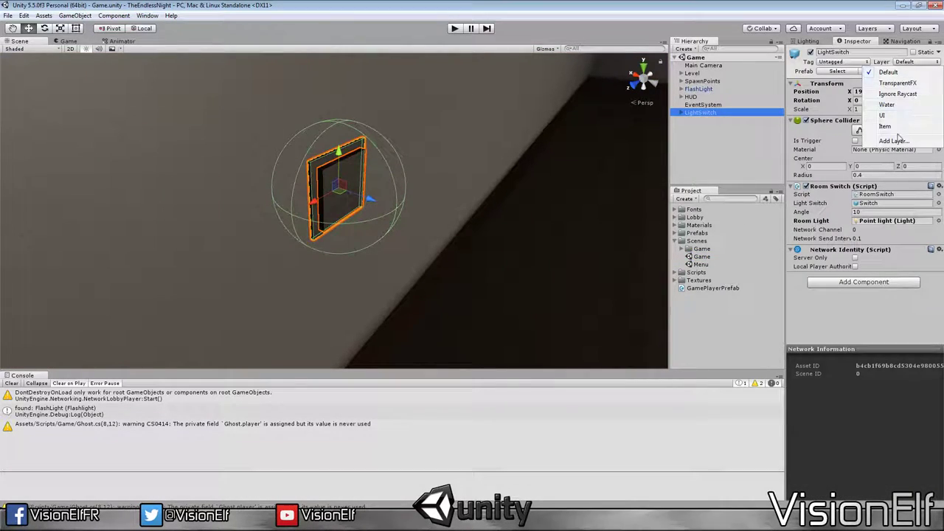
click(885, 126)
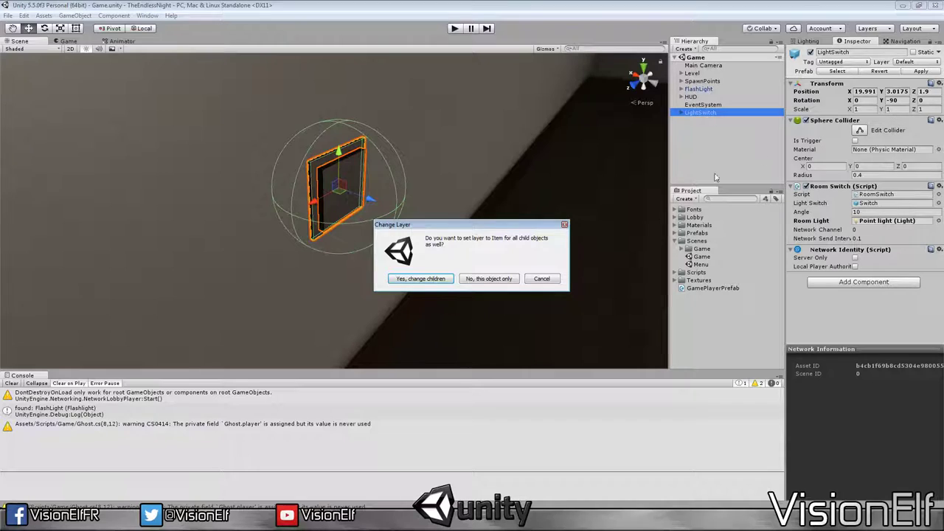
click(478, 280)
Step: Rename User Layer 8 to Interactible, check the FlashLight and LightSwitch layers, then play from Menu
click(919, 62)
click(900, 146)
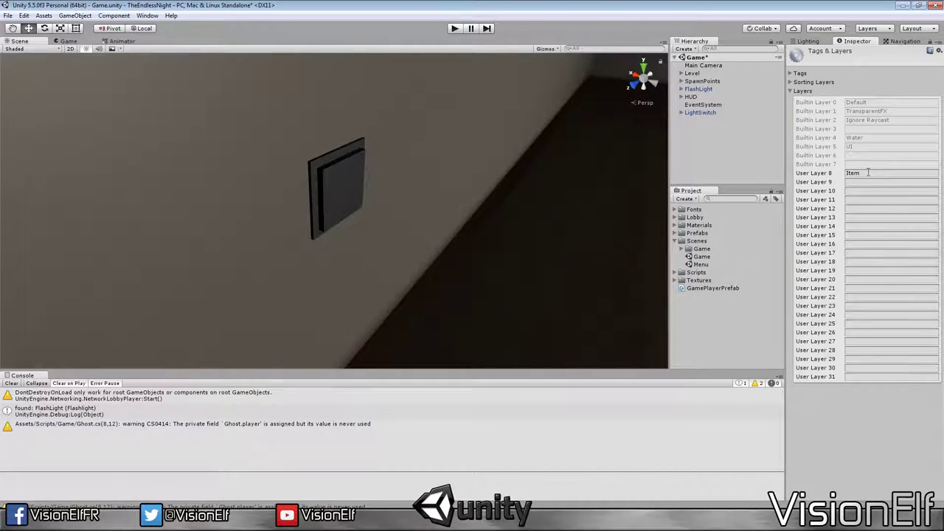
click(822, 172)
text(nteractible)
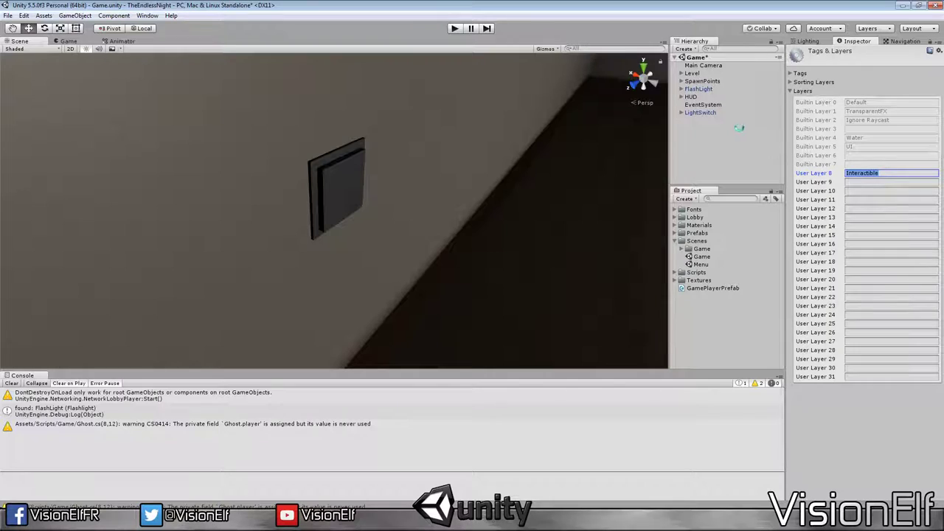
click(700, 112)
click(697, 90)
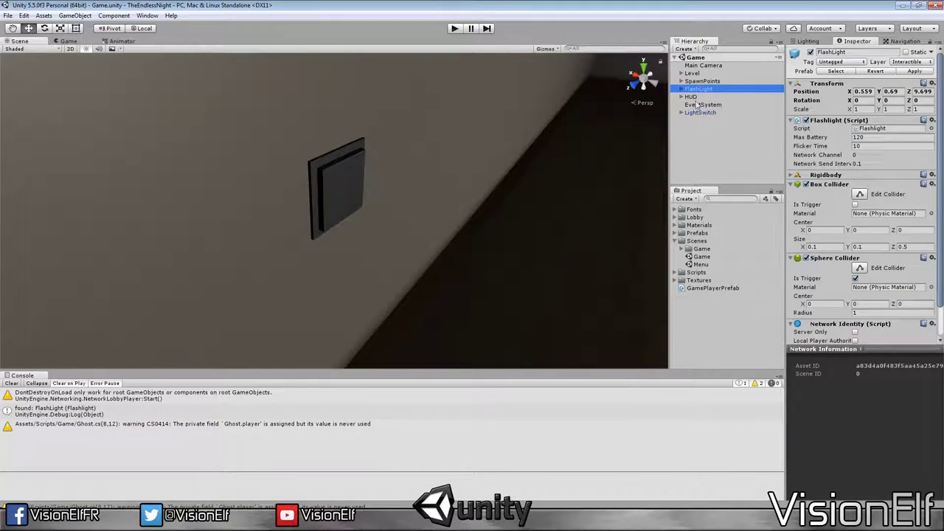
click(700, 113)
click(696, 272)
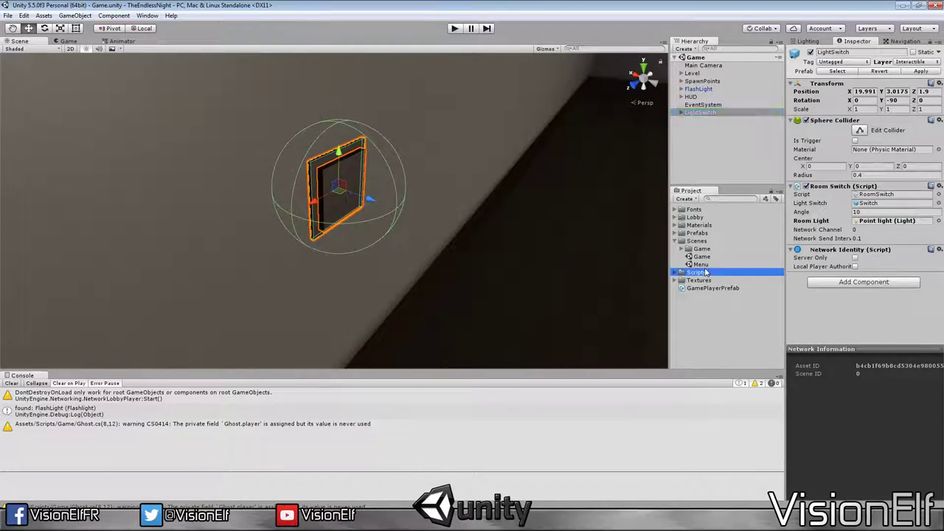
double_click(700, 264)
click(455, 29)
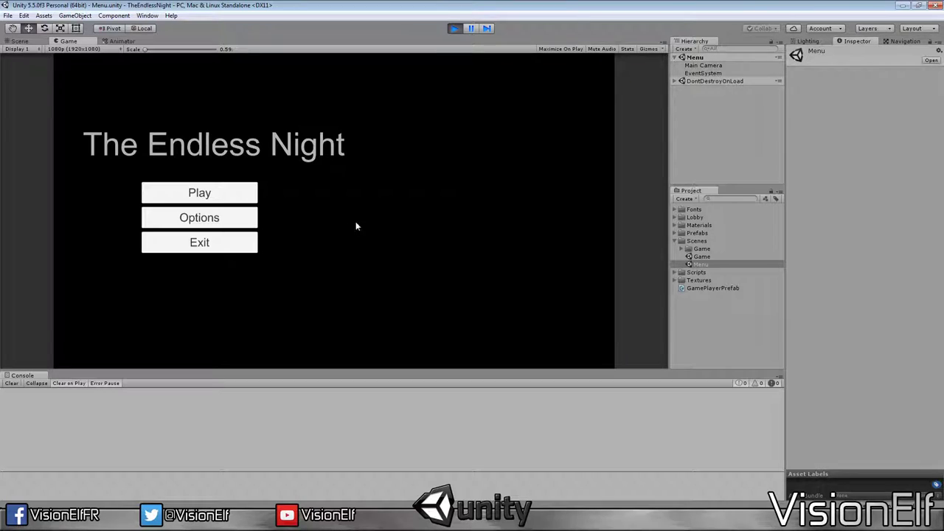
Step: Enter a player name, create a lobby and ready up to enter the game room
click(246, 192)
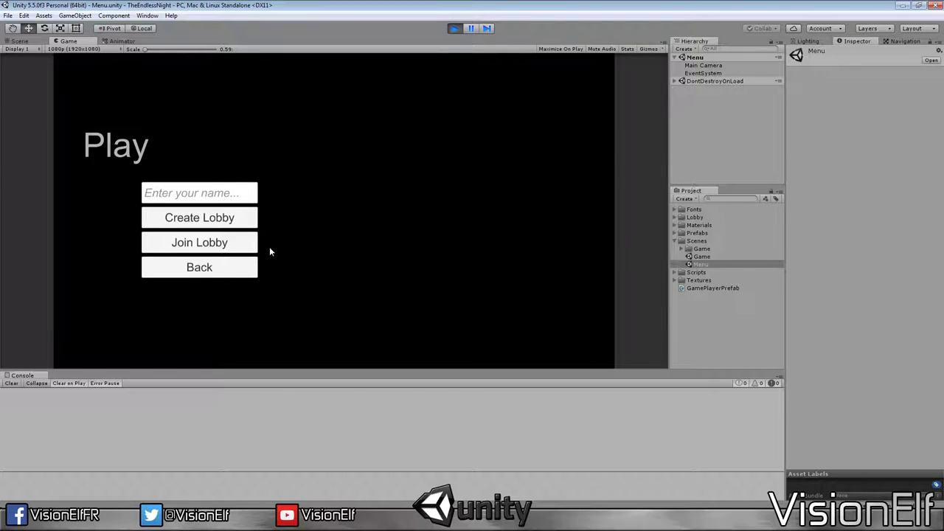
click(199, 192)
text(aze)
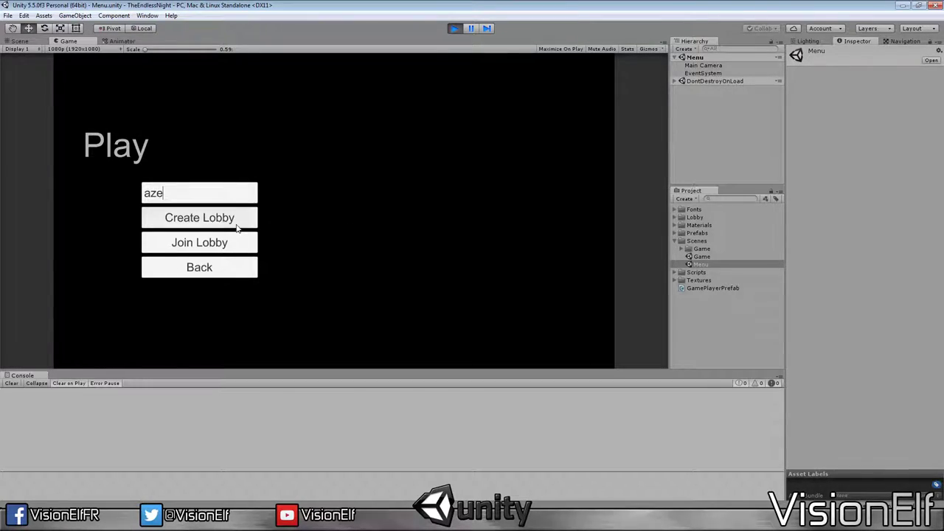
click(239, 217)
click(298, 181)
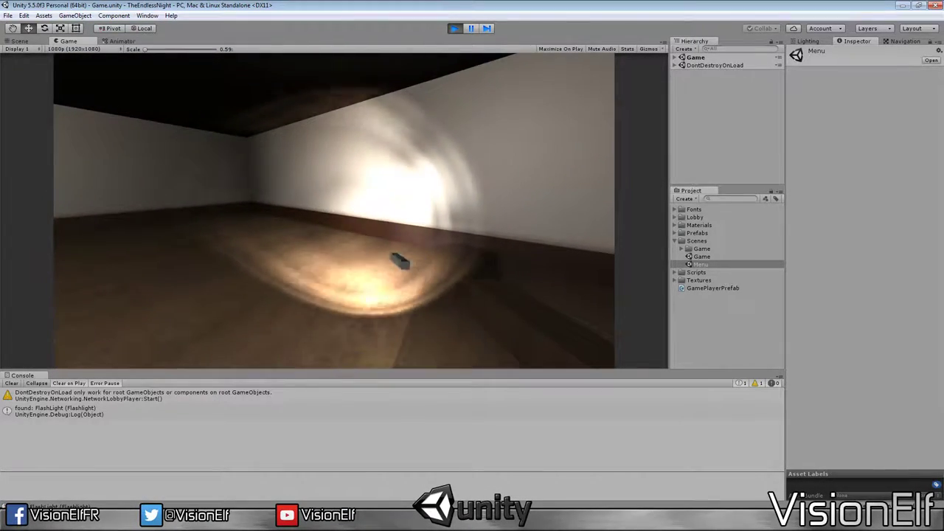
Step: Walk to the wall switch, toggle the room light three times and pick up the flashlight
key(w)
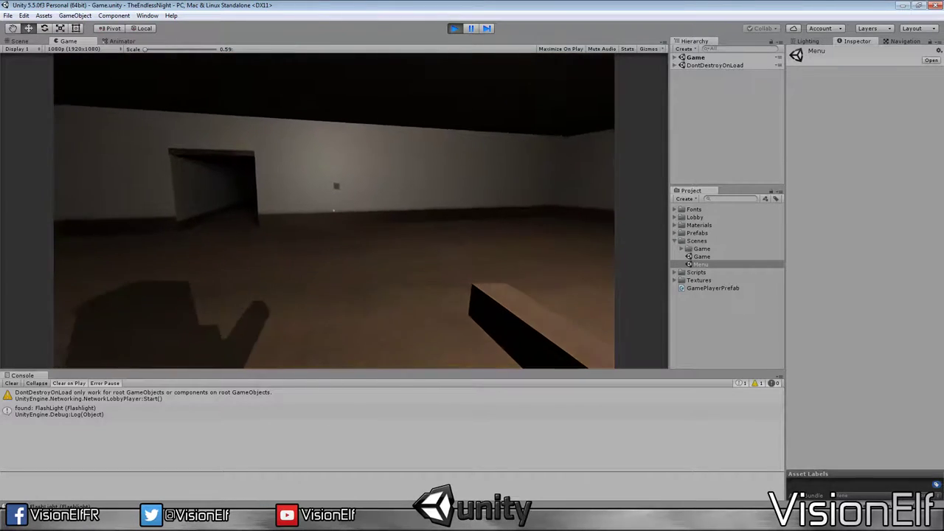
key(e)
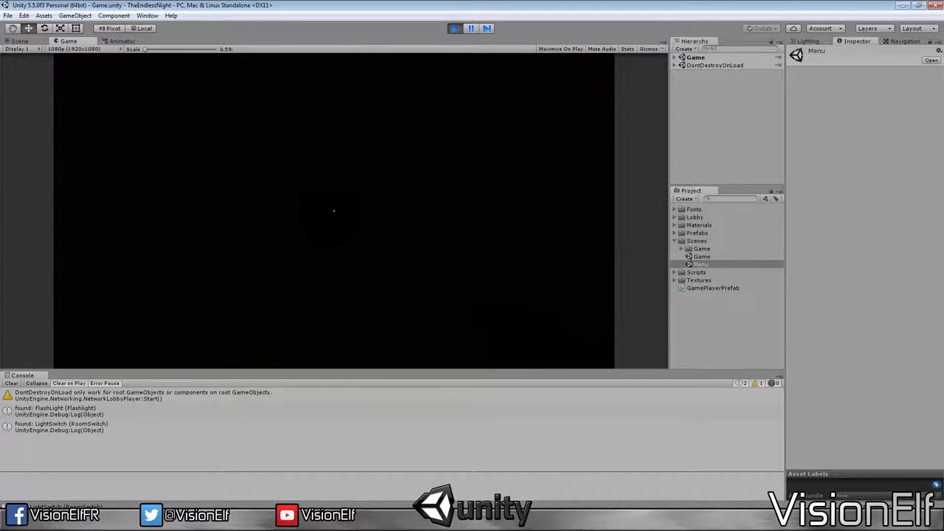
key(e)
key(e)
key(e)
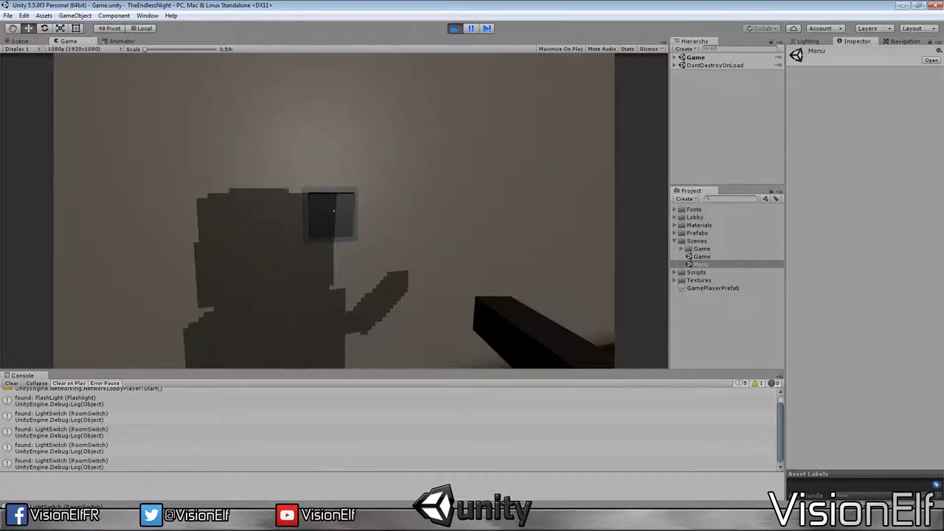
key(e)
key(w)
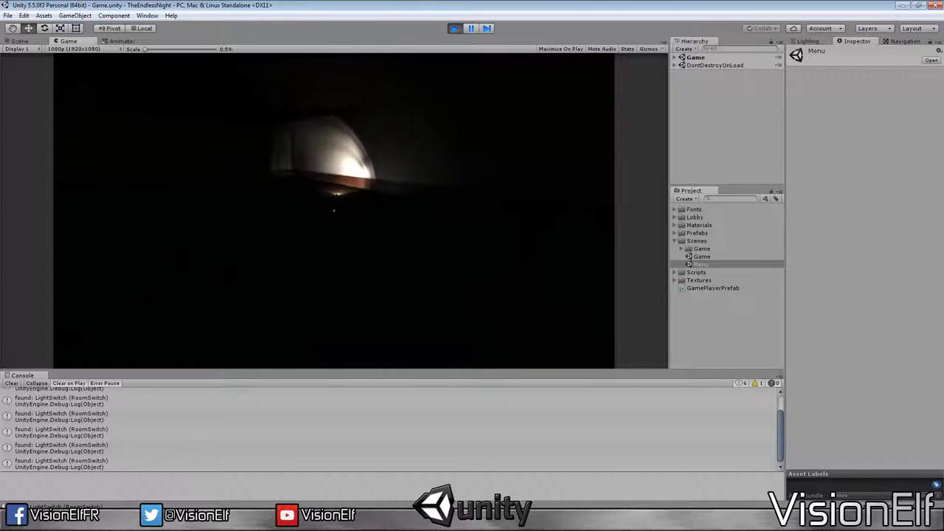
key(e)
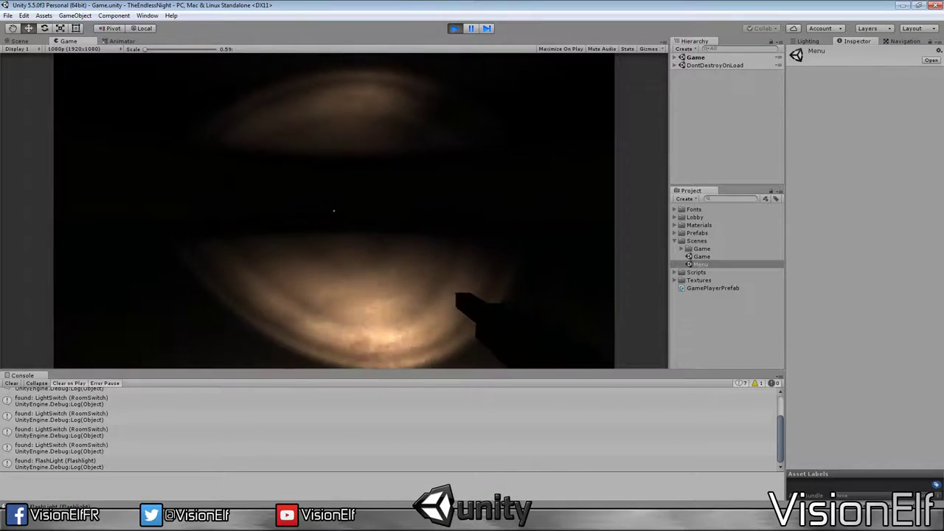
Step: Return to the switch, toggle the room light repeatedly, turn on the flashlight and leave lights off
key(w)
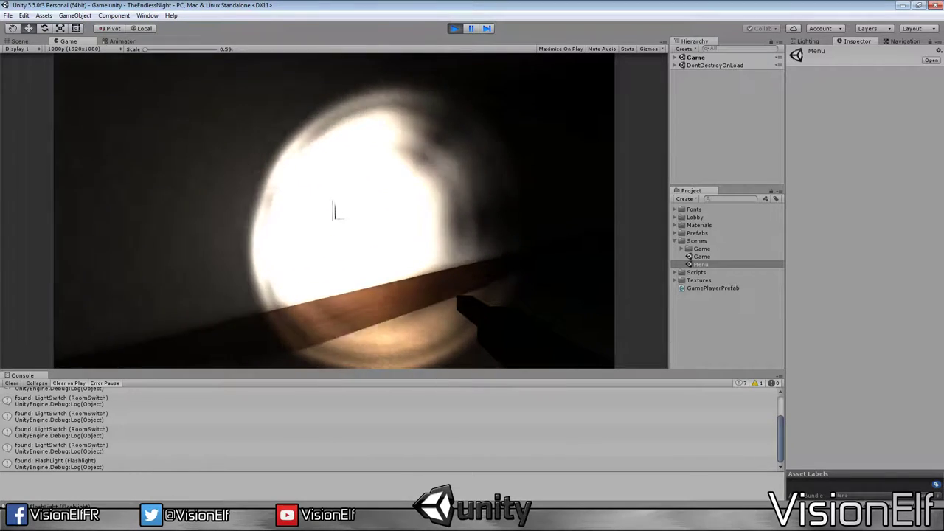
key(e)
key(e)
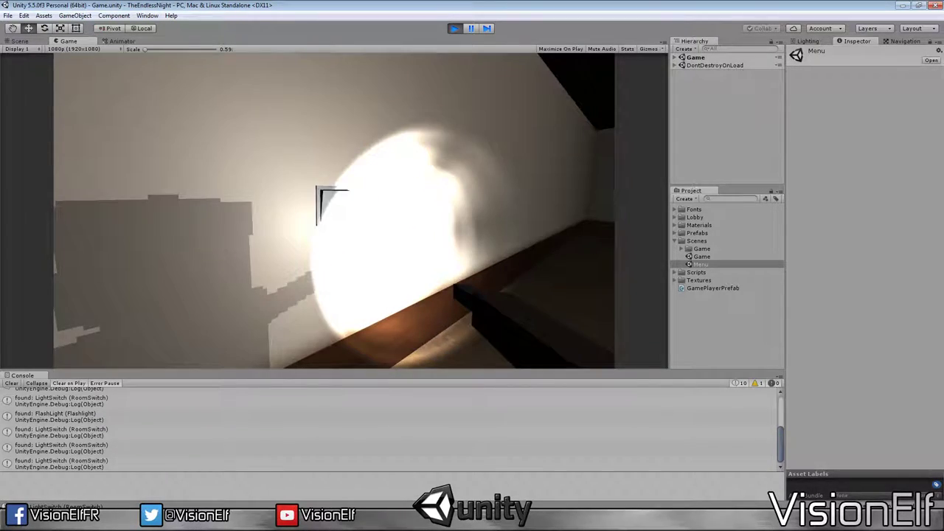
key(e)
key(e)
key(e)
key(e)
key(e)
key(e)
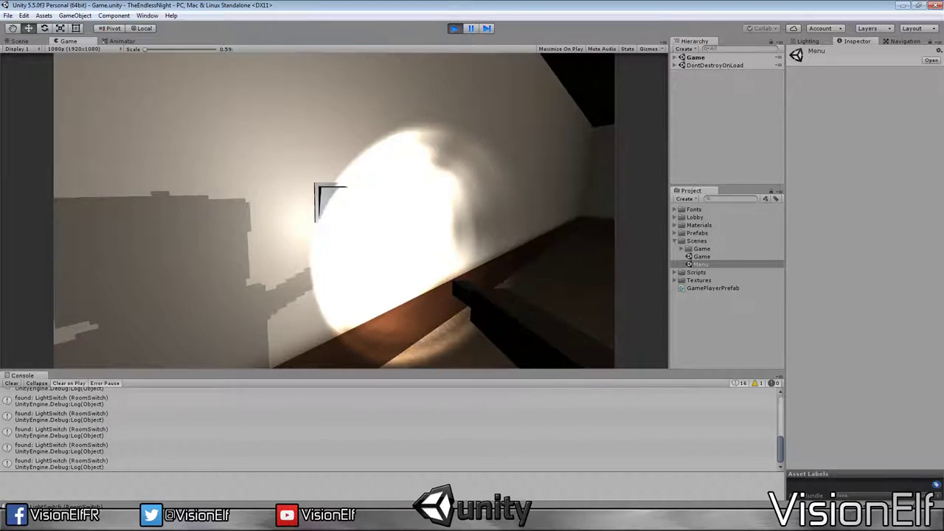
key(e)
key(e)
key(e)
key(e)
key(e)
key(e)
key(e)
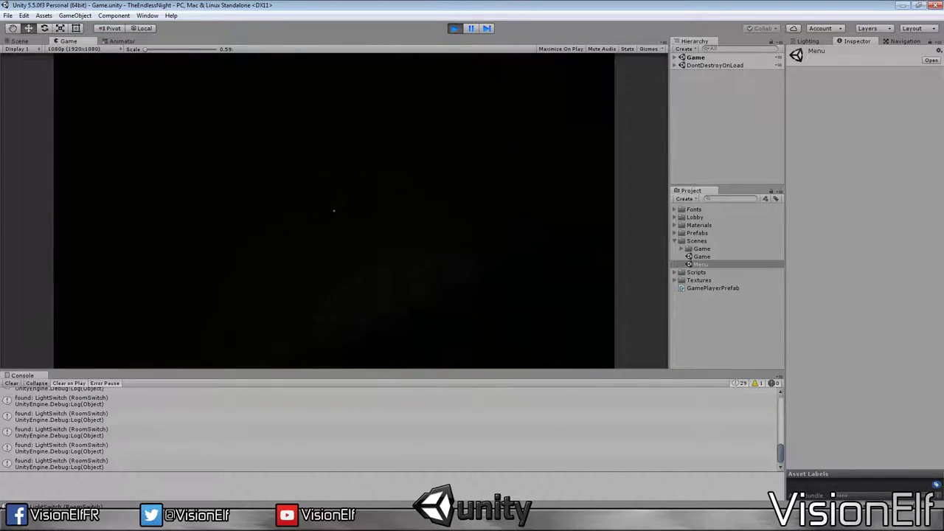
key(e)
key(e)
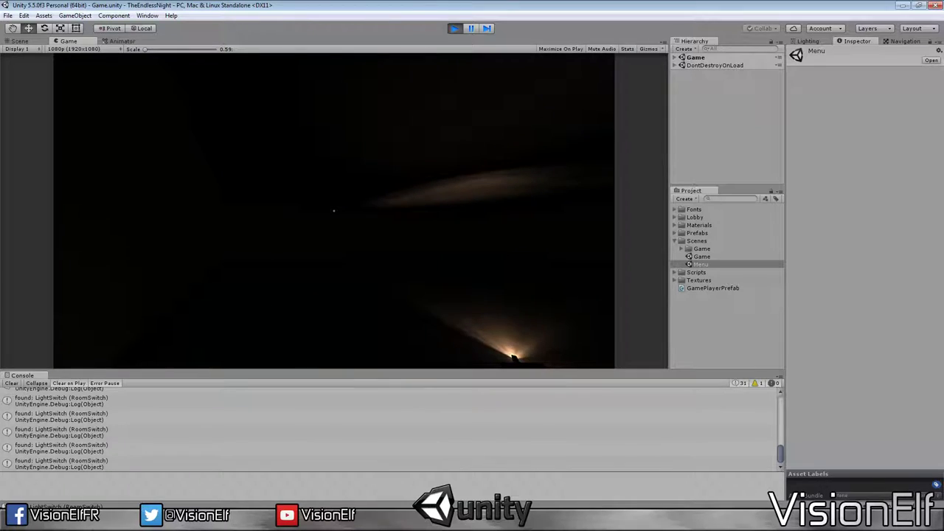
key(e)
key(e)
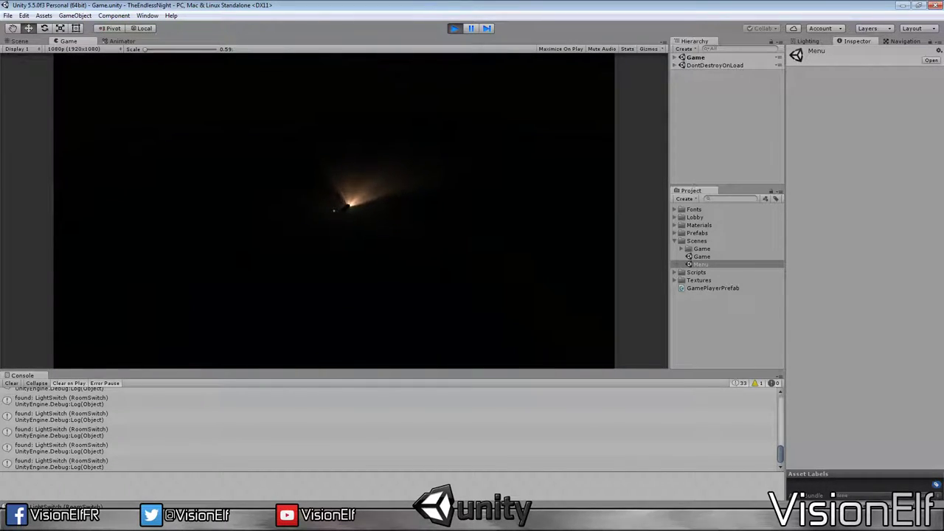
key(e)
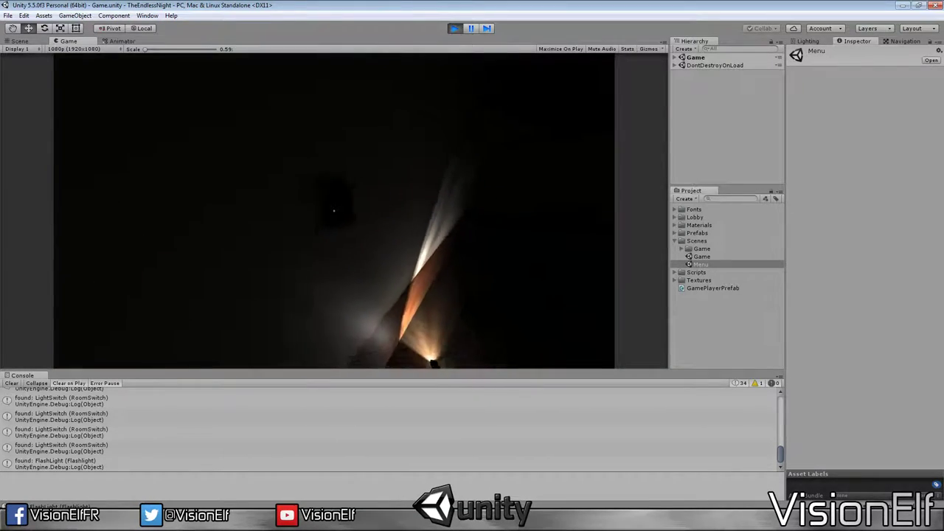
key(e)
key(e)
key(e)
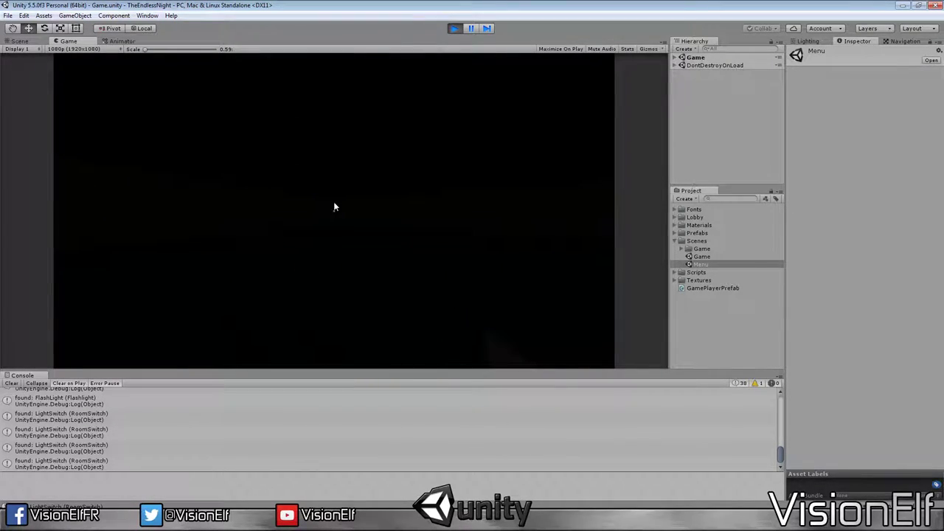
Step: Exit Play mode and build and run the standalone player with Ctrl+B
click(455, 31)
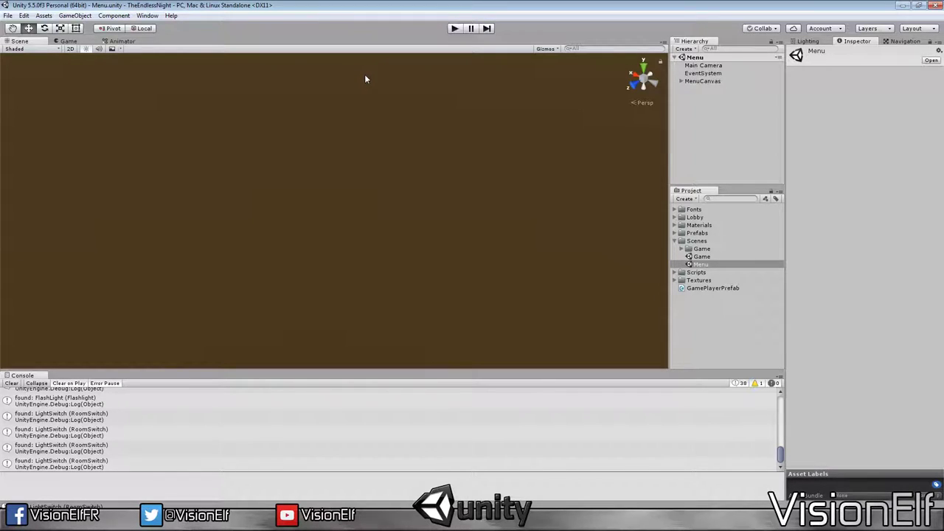
key(ctrl+b)
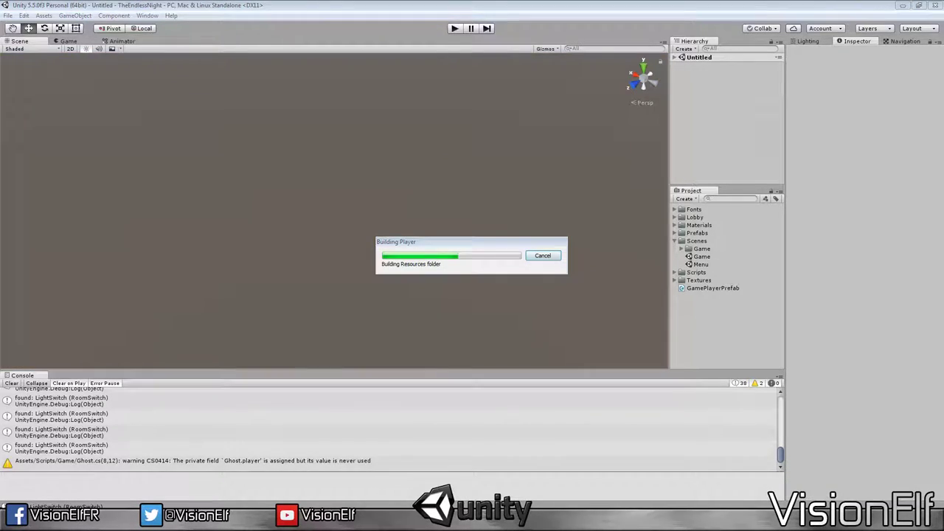
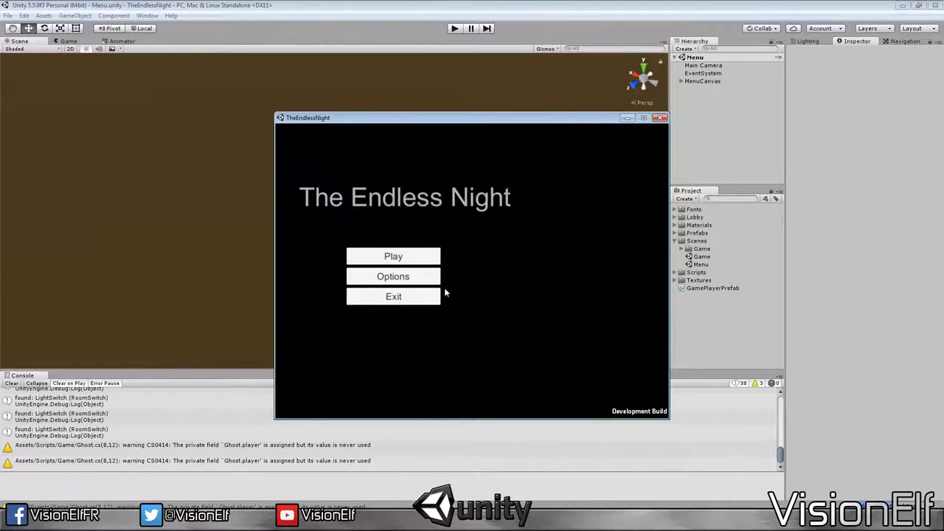
Step: Enter player names in the standalone build and editor game, and create a lobby as host
click(432, 258)
click(402, 256)
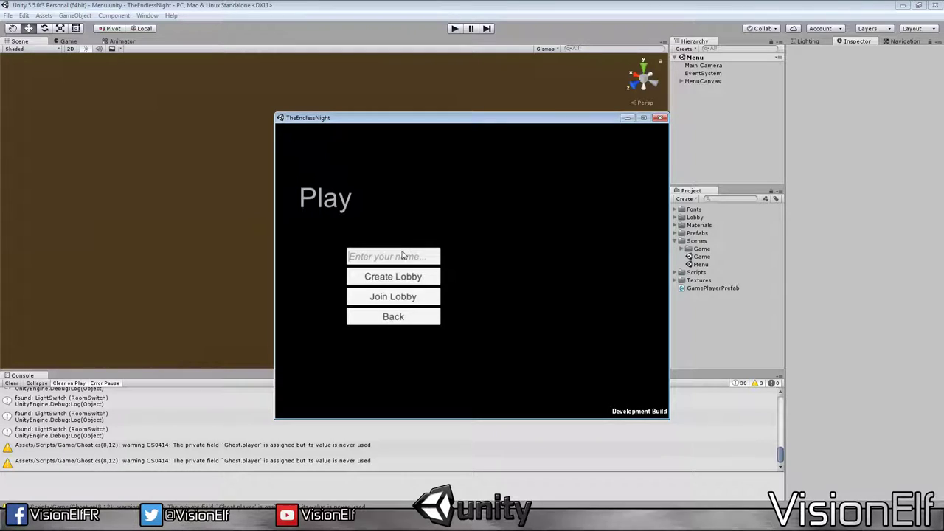
text(azerazer)
click(455, 28)
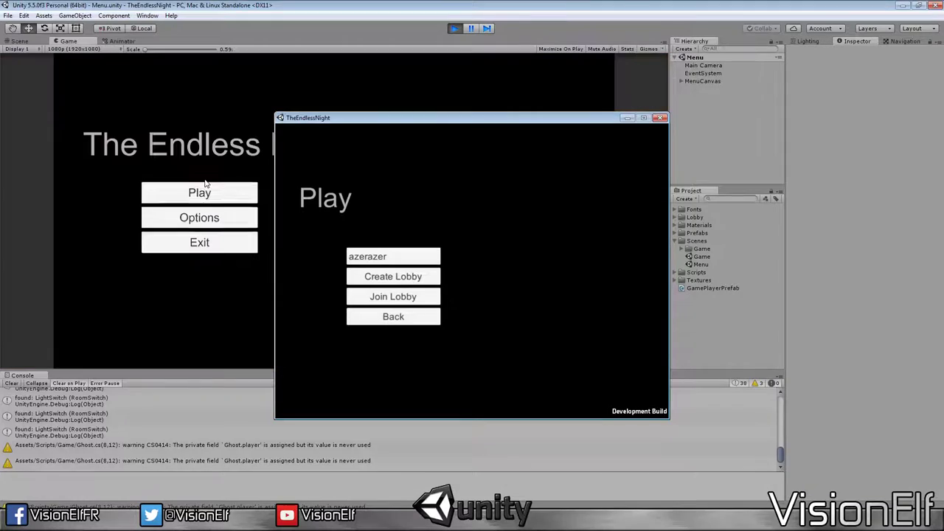
click(211, 196)
text(qsdfqsdf)
click(199, 217)
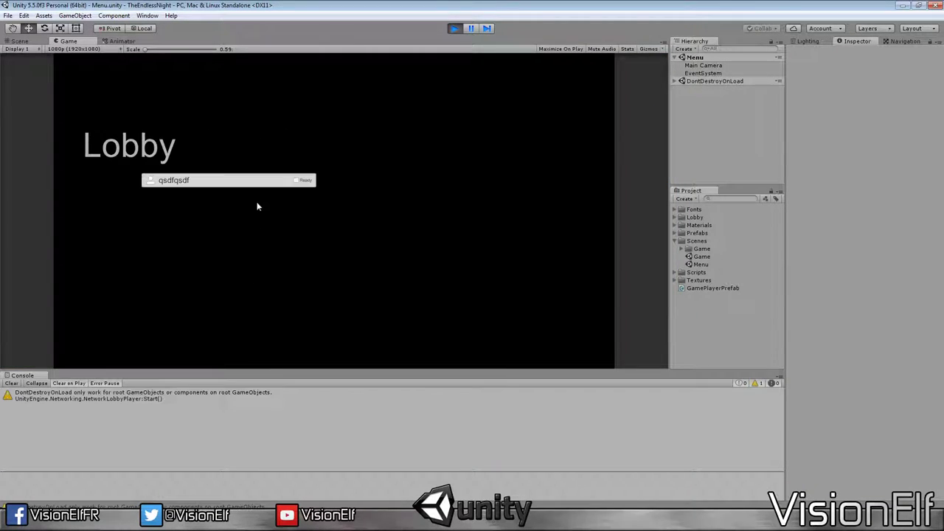
Step: Mark both the standalone player and the host player as ready so the Game scene loads
key(alt+Tab)
click(478, 260)
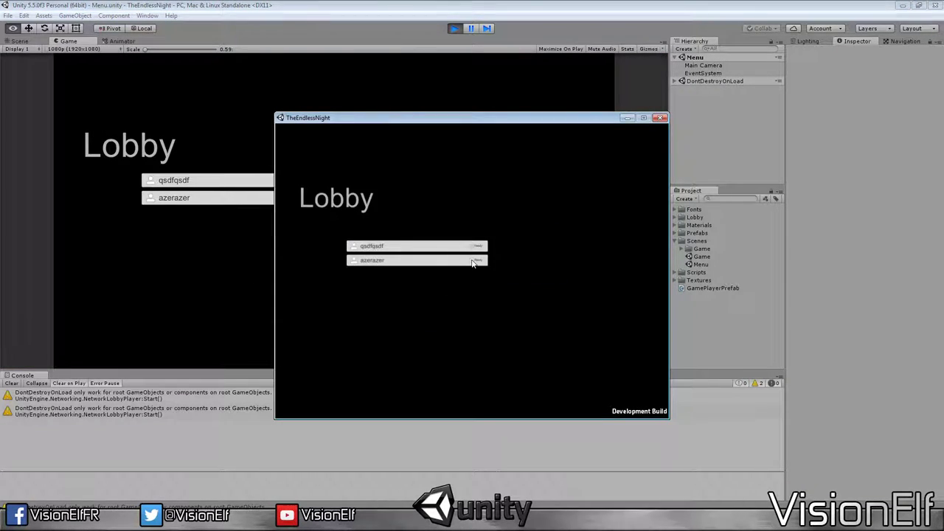
key(alt+Tab)
click(299, 182)
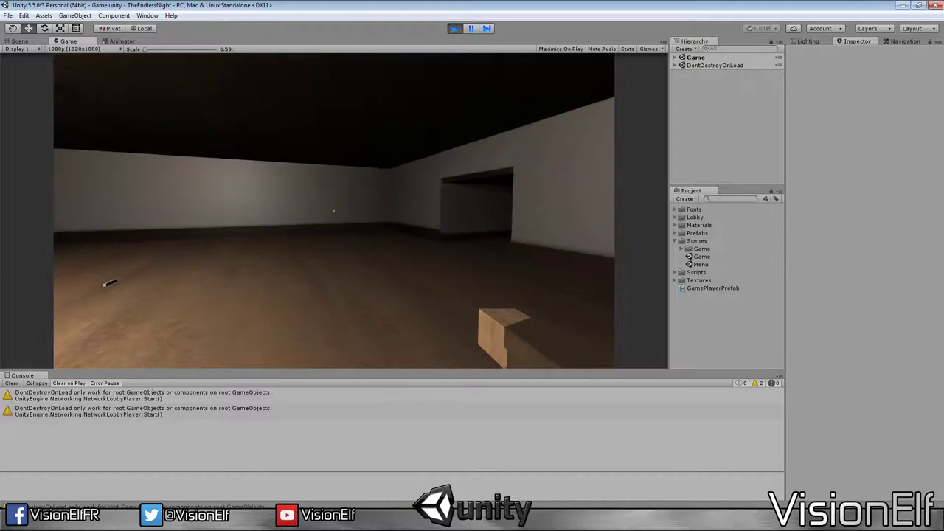
Step: Move the standalone game window aside and walk the player to the back-wall light switch
key(alt+Tab)
drag(476, 119, 578, 120)
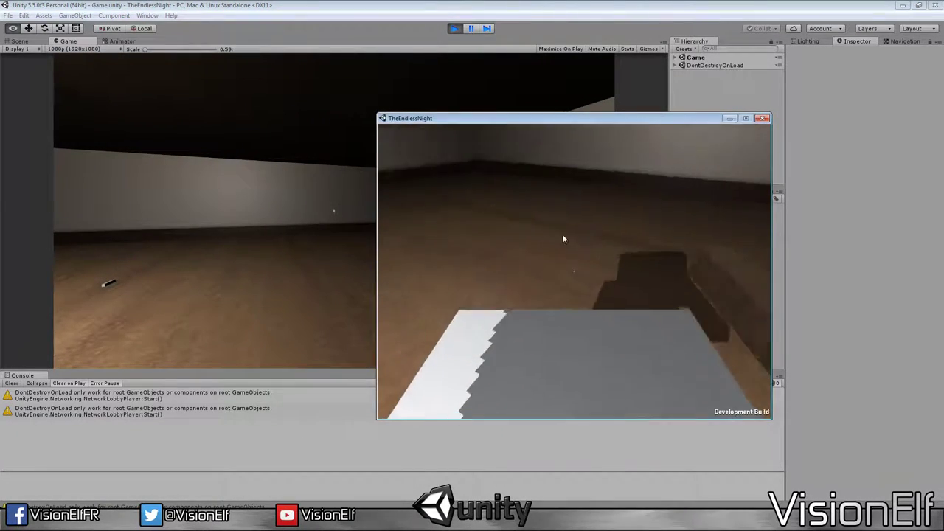
key(w)
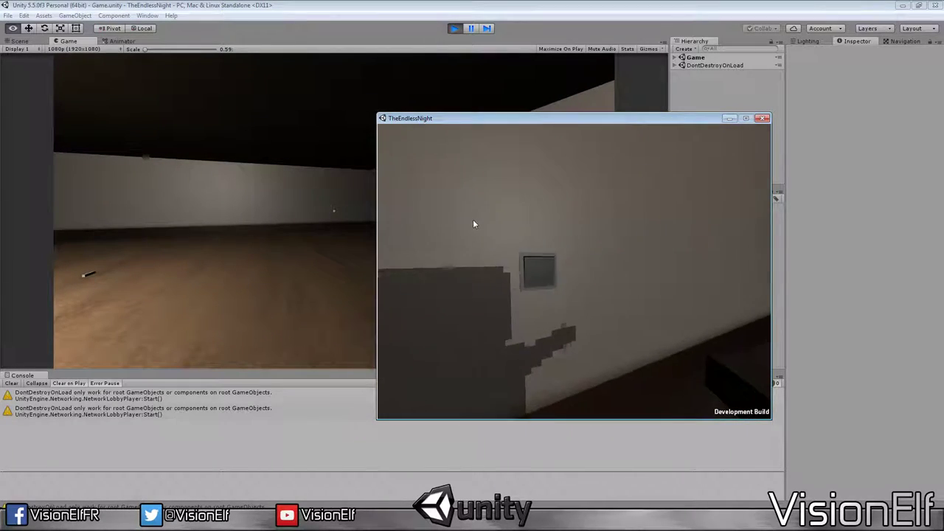
key(alt+Tab)
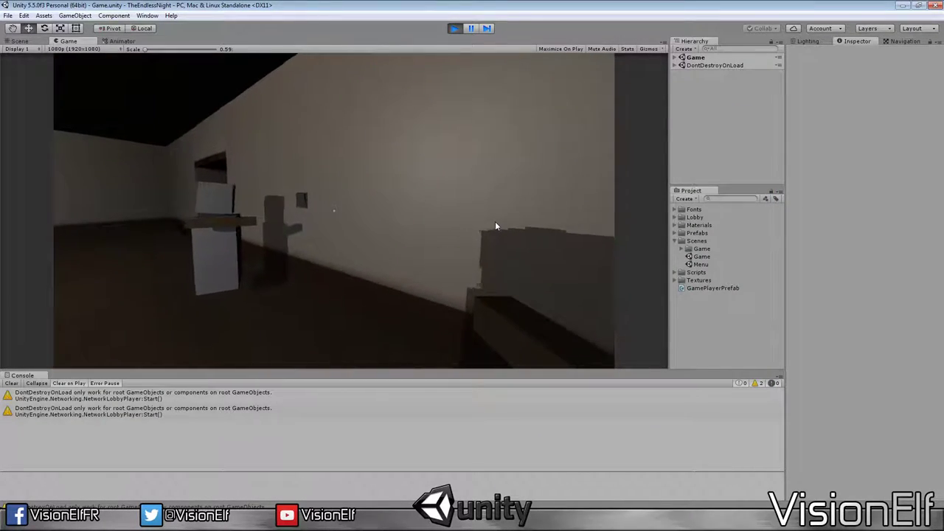
key(alt+Tab)
Step: Toggle the room lights on and off repeatedly with E, checking both game instances
key(e)
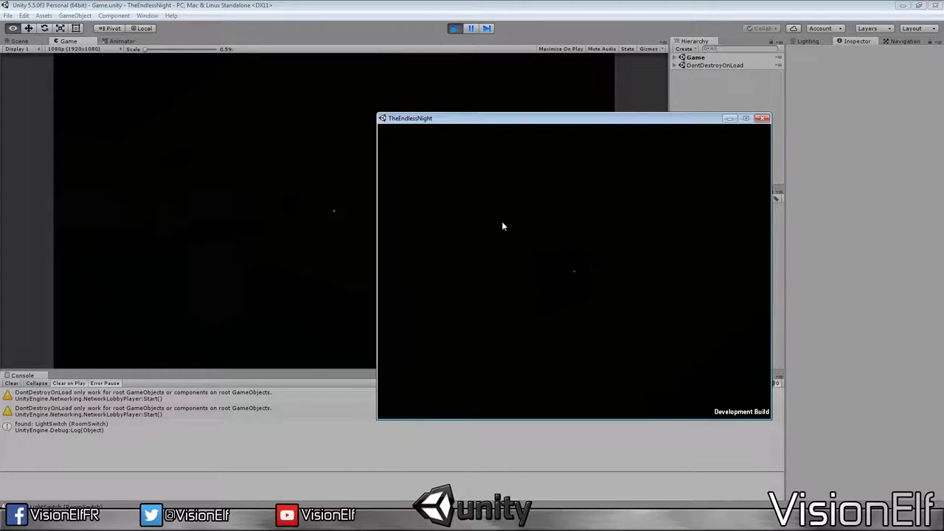
key(e)
key(e)
key(e)
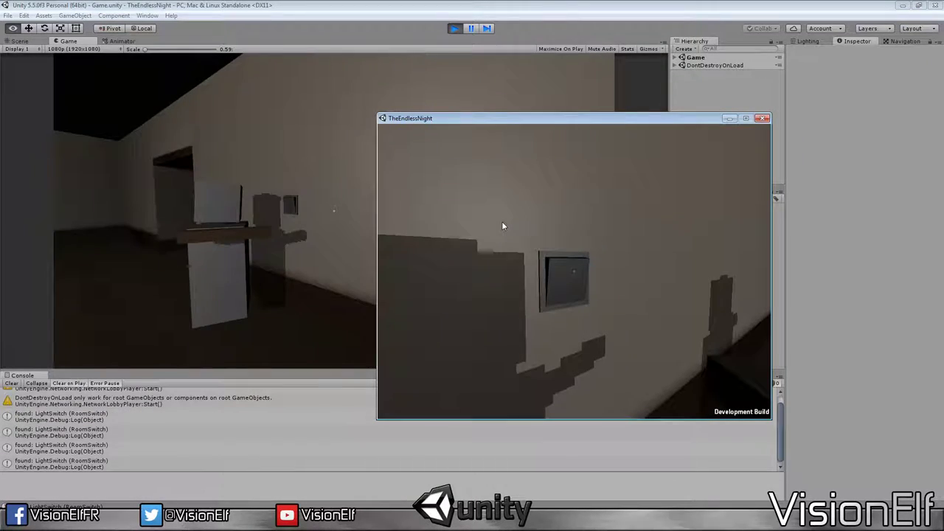
key(e)
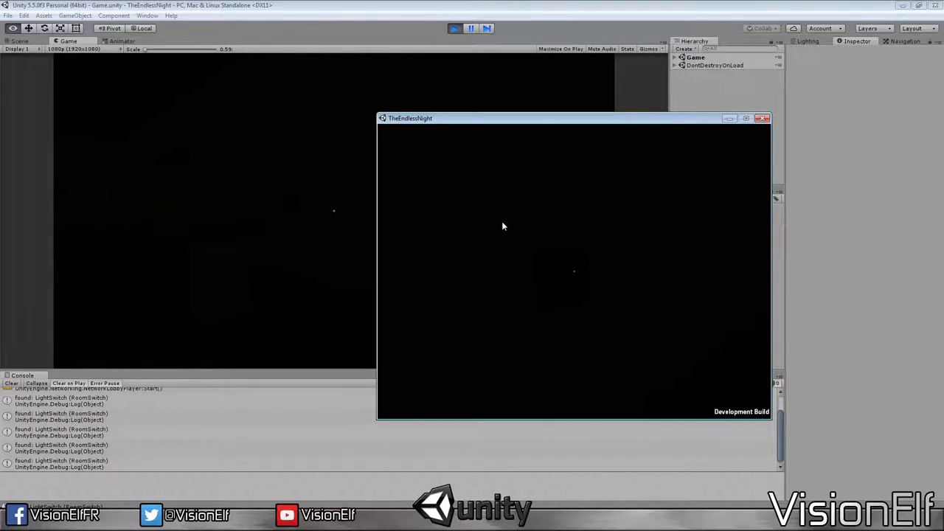
key(e)
key(e)
key(e)
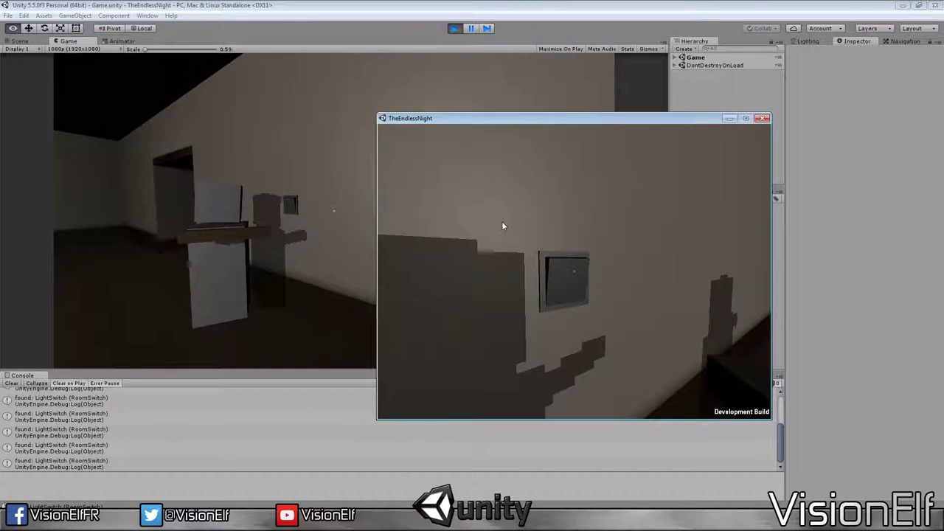
key(e)
key(e)
key(e)
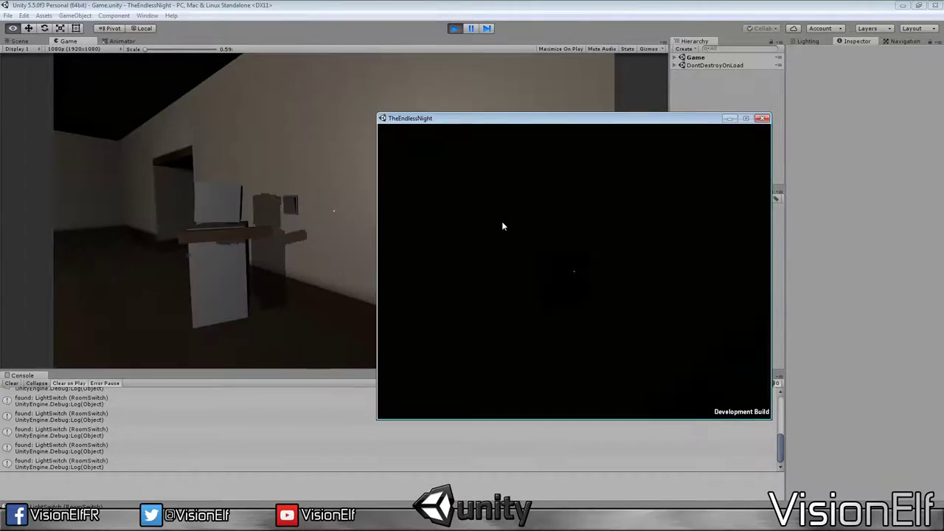
key(e)
key(e)
key(alt+Tab)
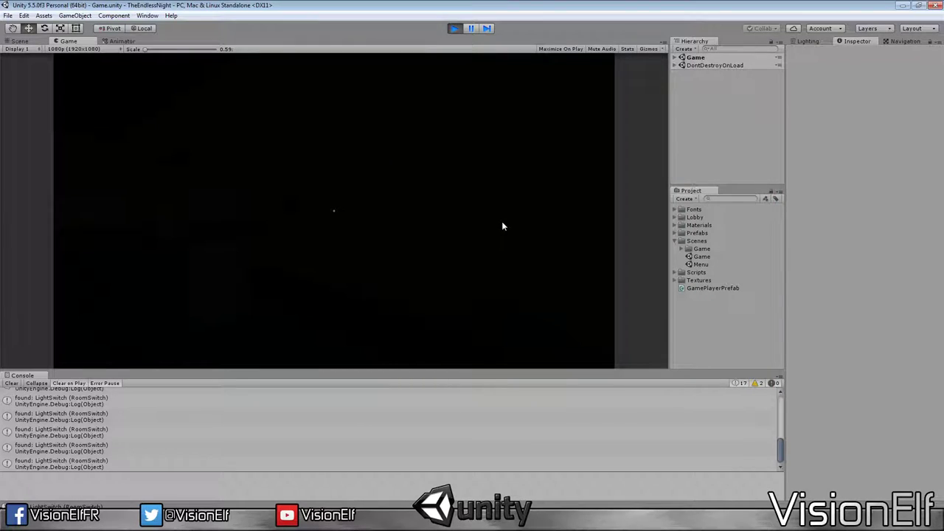
key(e)
key(alt+Tab)
key(e)
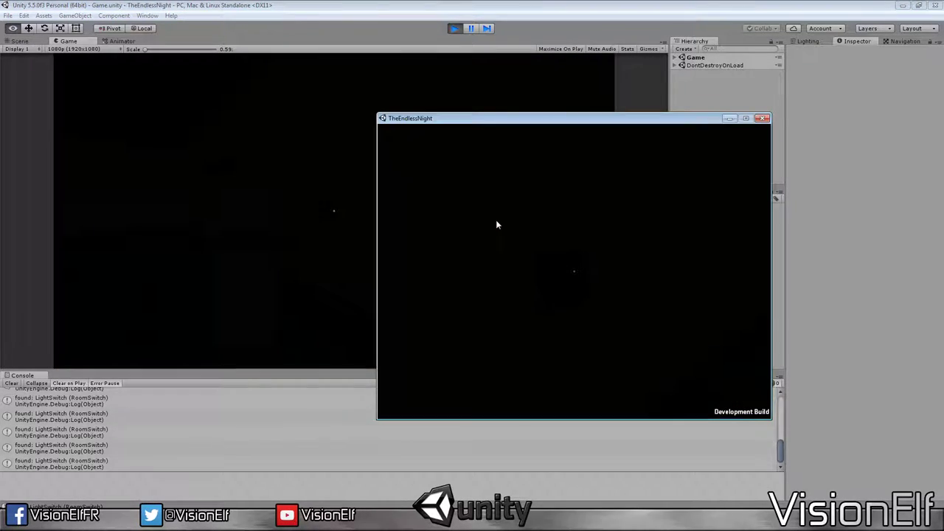
key(alt+Tab)
key(e)
key(alt+Tab)
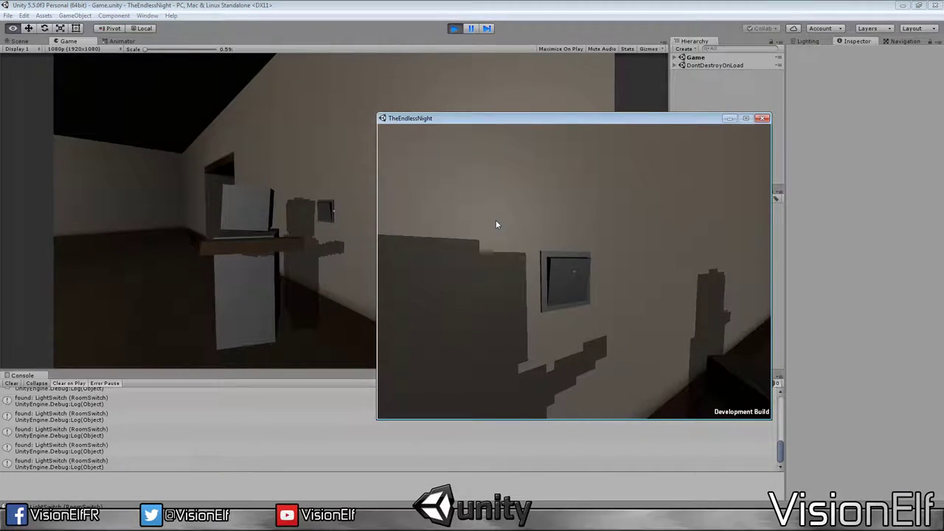
key(e)
key(alt+Tab)
key(e)
key(alt+Tab)
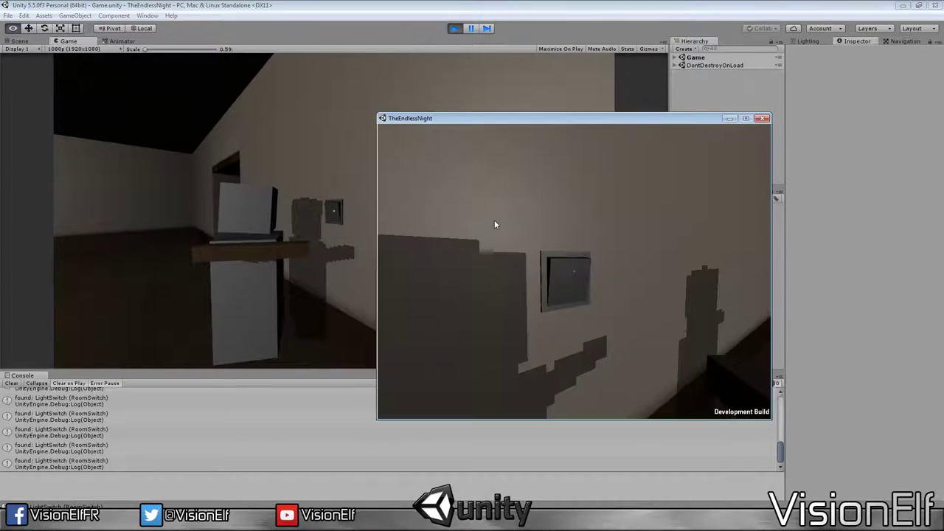
key(e)
key(alt+Tab)
key(e)
key(alt+Tab)
key(e)
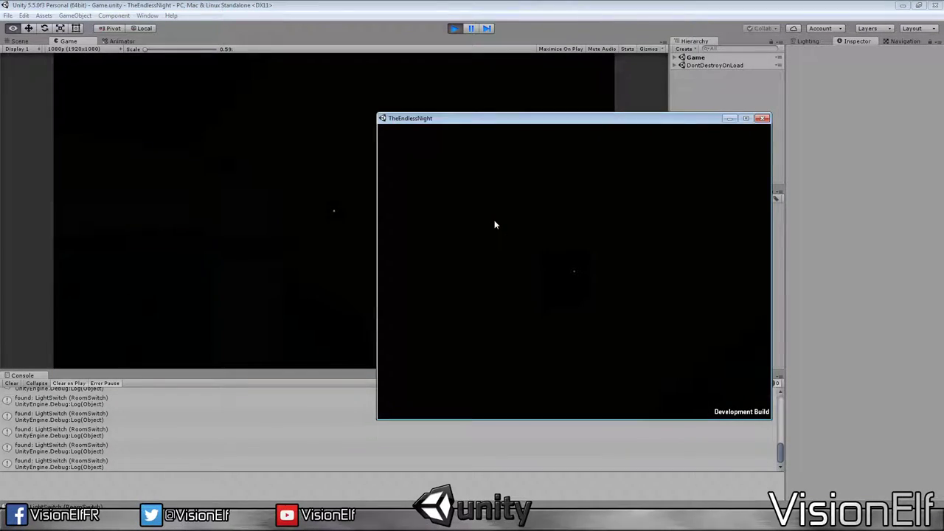
key(alt+Tab)
key(e)
Step: Step back to see the whole room, toggle the lights once more, and stop play mode
key(s)
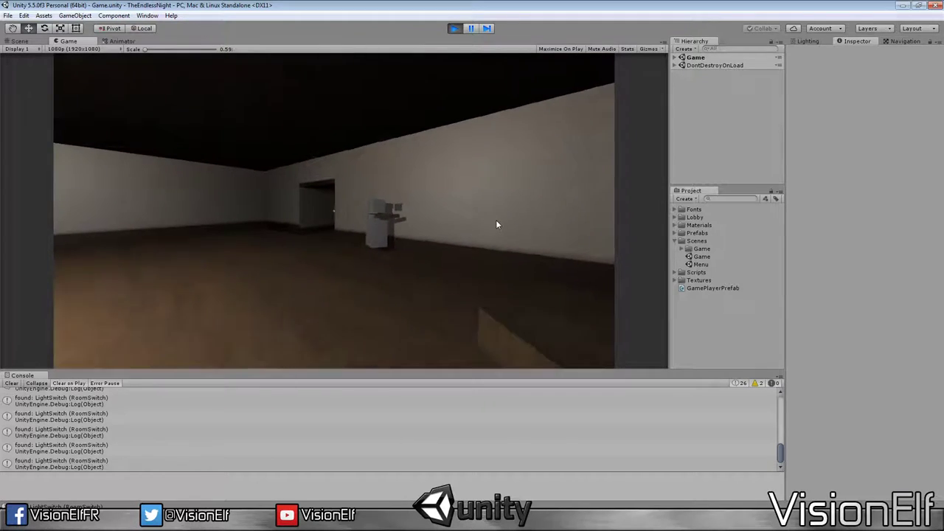
key(alt+Tab)
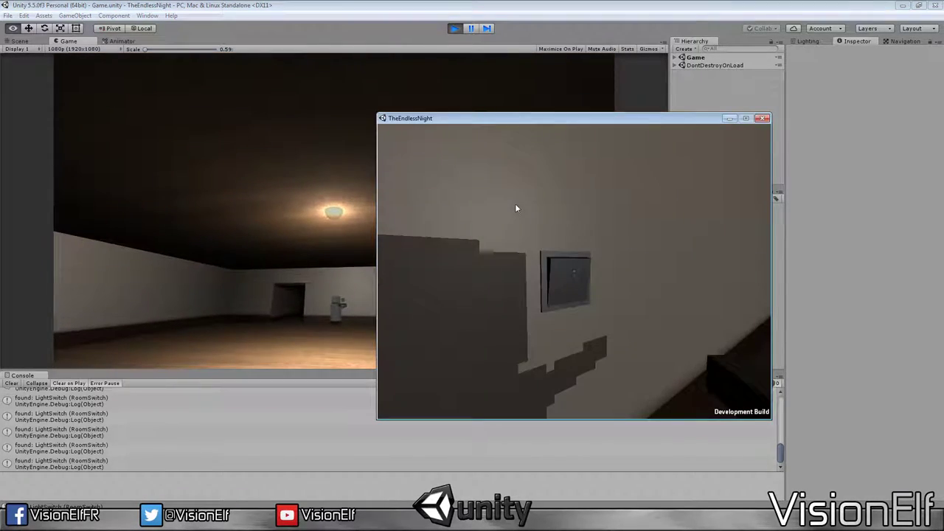
key(e)
key(e)
key(e)
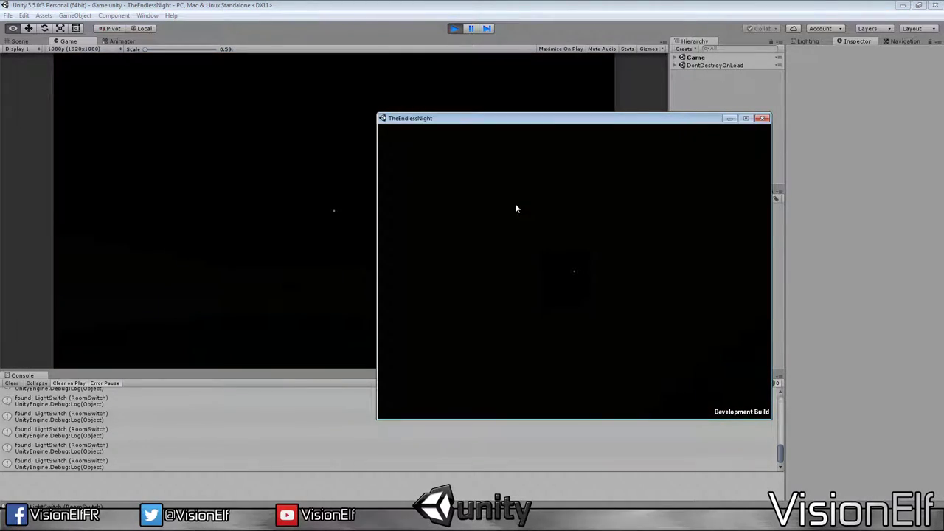
key(e)
key(e)
key(e)
key(e)
key(e)
key(e)
key(e)
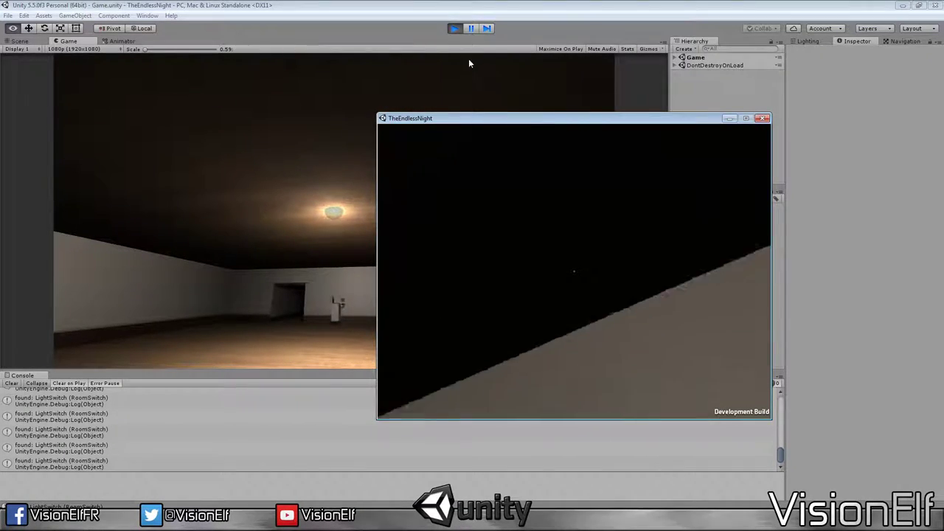
click(454, 28)
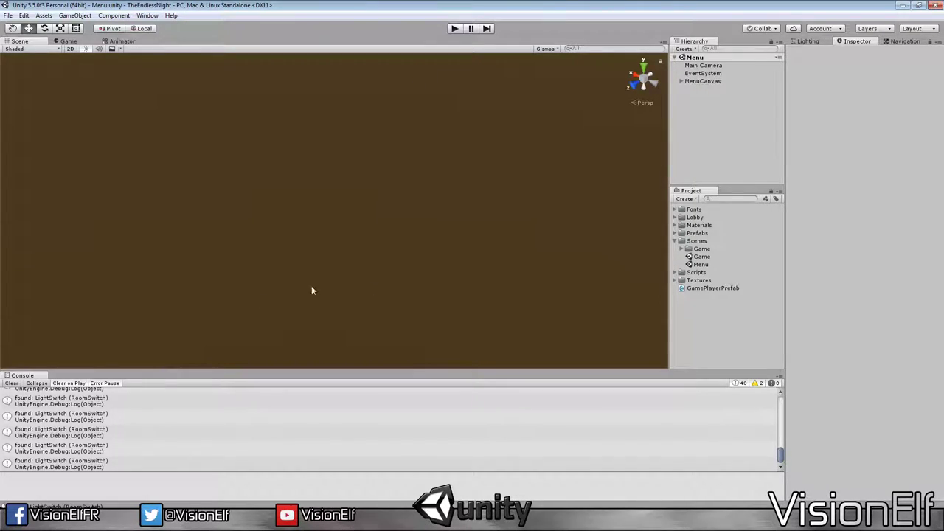
Step: Clear the console, open the Game scene, and bring the doorway into view
click(12, 383)
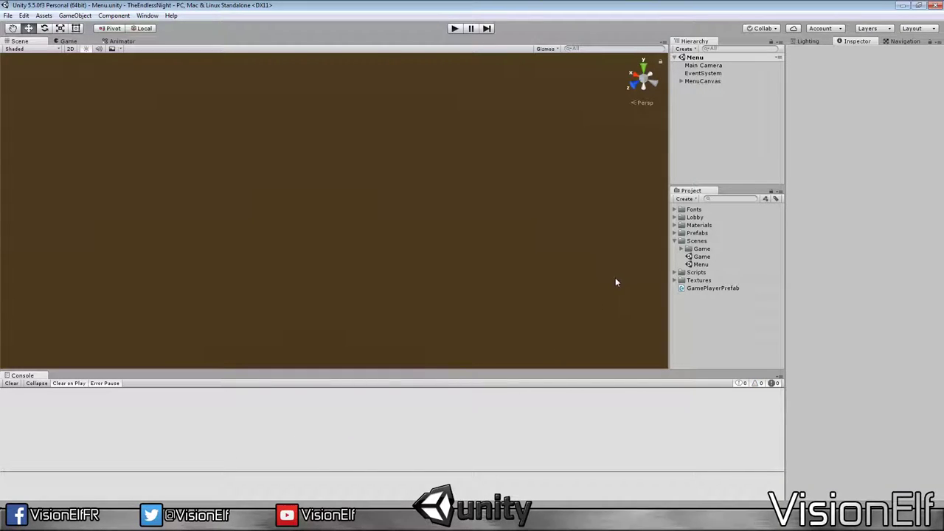
double_click(701, 256)
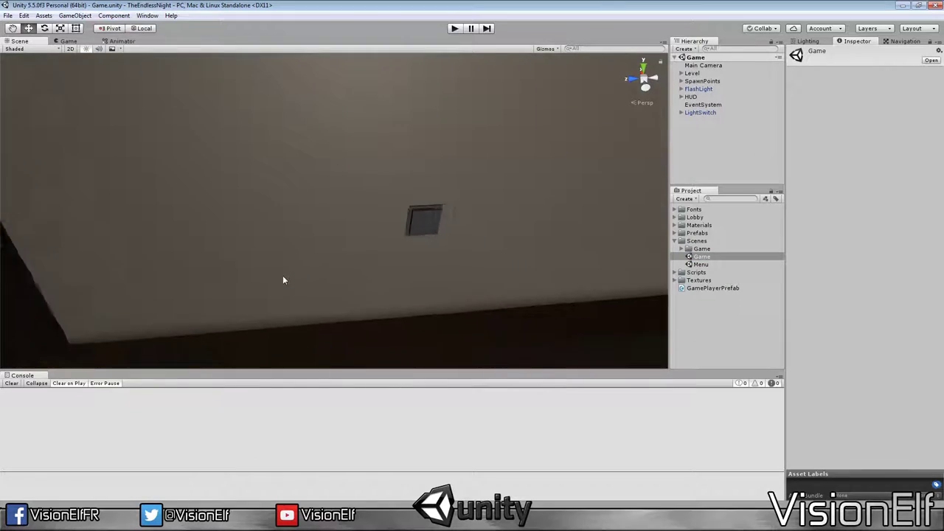
mouse_move(284, 278)
middle_down()
mouse_move(499, 257)
mouse_move(451, 224)
middle_up()
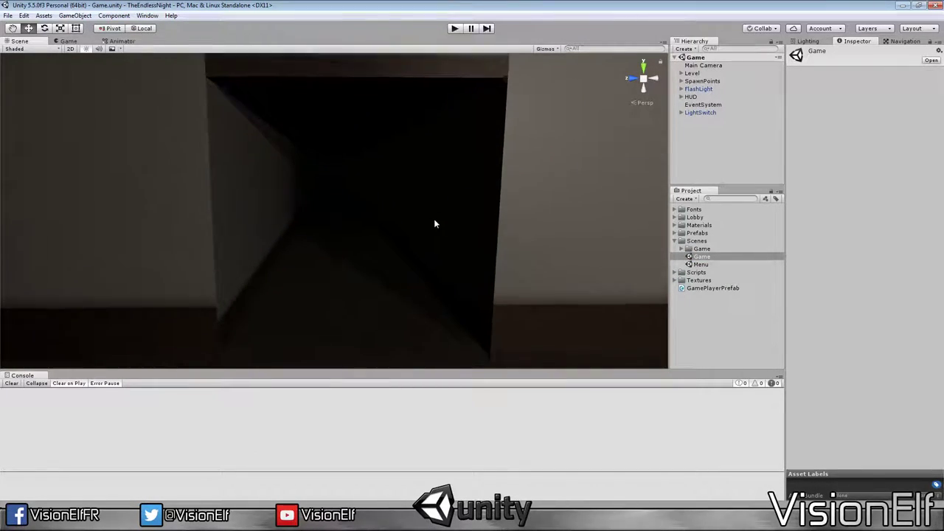
scroll(435, 219, down, 2)
scroll(435, 218, down, 1)
scroll(434, 218, up, 2)
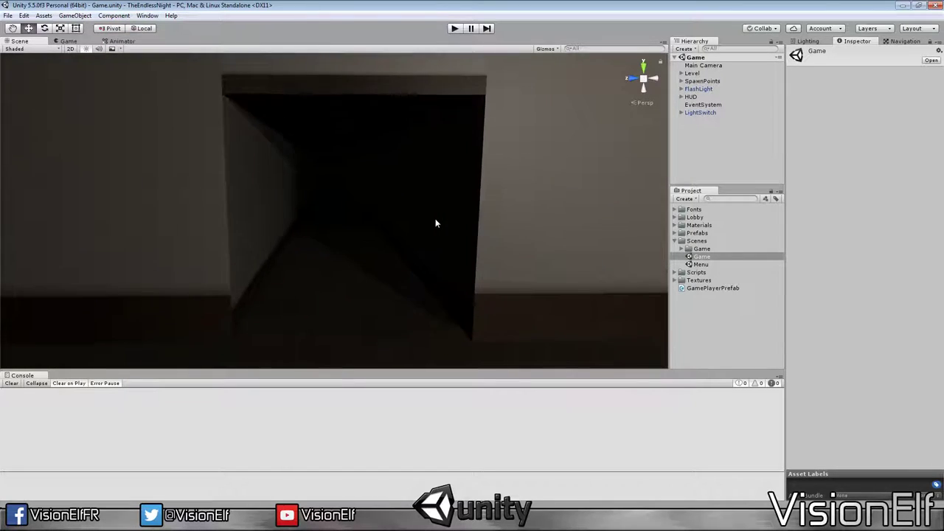
scroll(436, 228, up, 3)
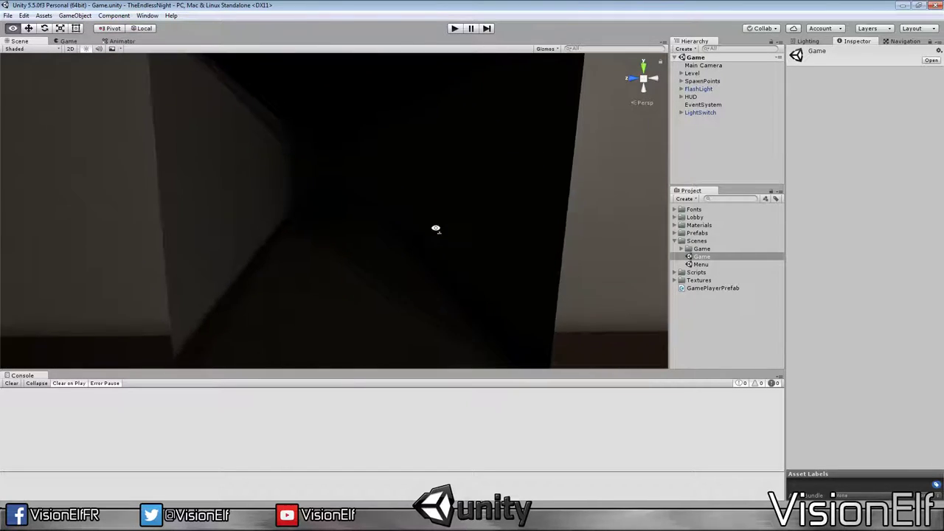
mouse_move(436, 229)
right_down()
mouse_move(439, 260)
mouse_move(440, 211)
right_up()
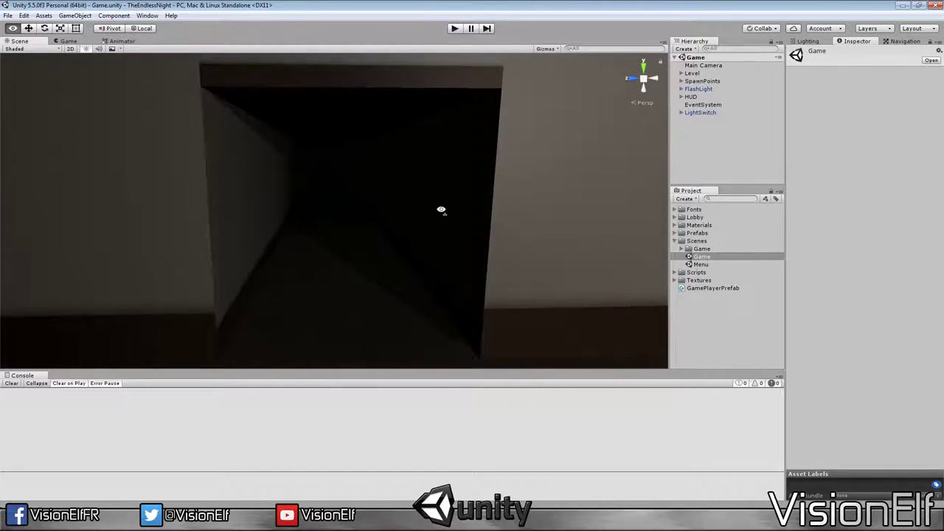
Step: Expand Level and MainRoom in the Hierarchy and select MainRoom
click(681, 73)
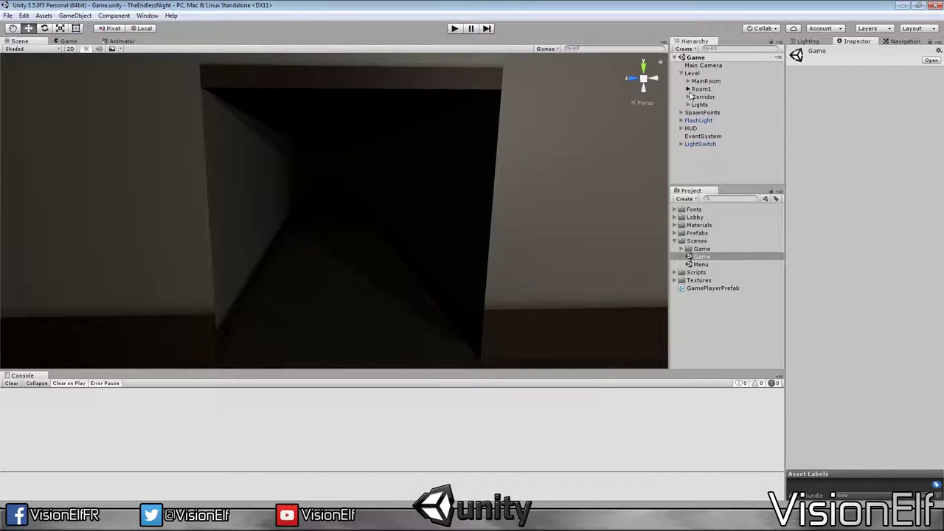
click(688, 81)
click(705, 81)
Step: Create a new Cube inside MainRoom and move it to the top of MainRoom's children
right_click(701, 81)
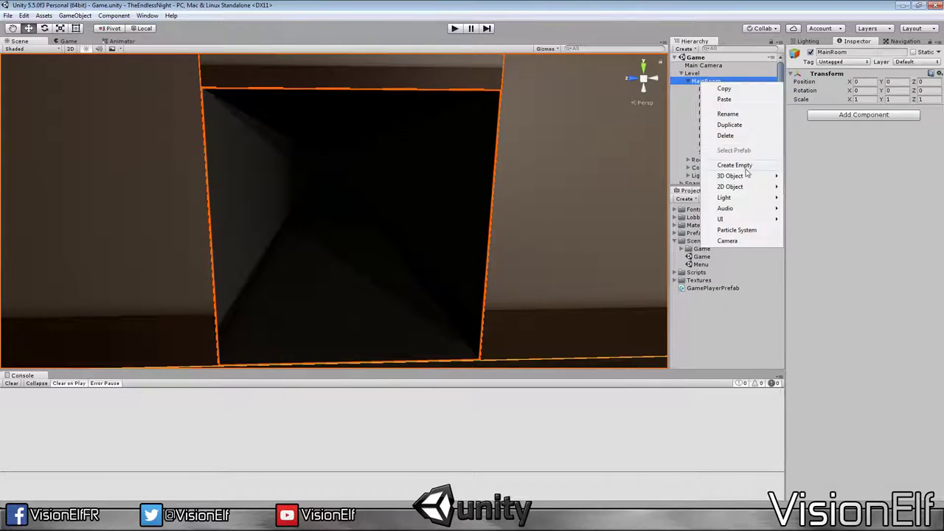
mouse_move(747, 176)
click(801, 176)
drag(708, 159, 724, 88)
scroll(529, 122, down, 5)
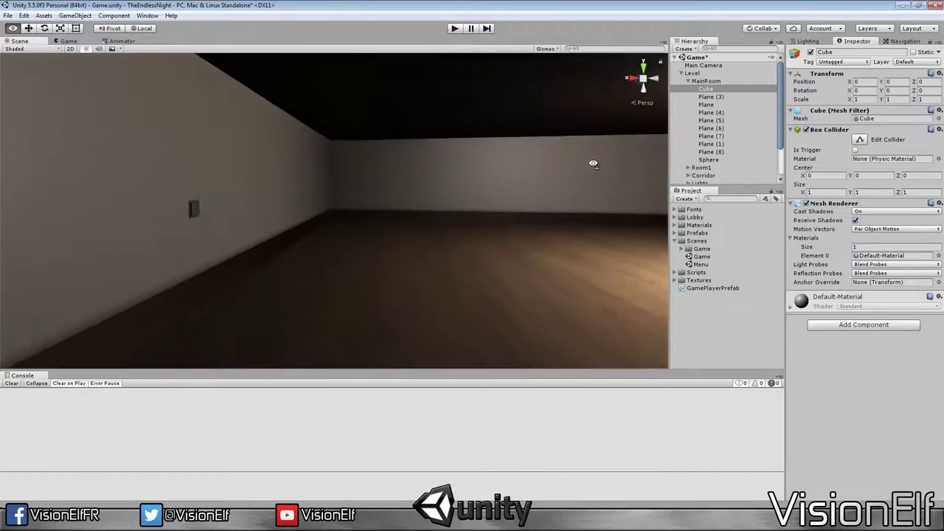
Step: Drag the cube toward the doorway and switch to an orthographic top-down view
mouse_move(546, 247)
mouse_down()
mouse_move(312, 283)
mouse_move(243, 273)
mouse_up()
key(f)
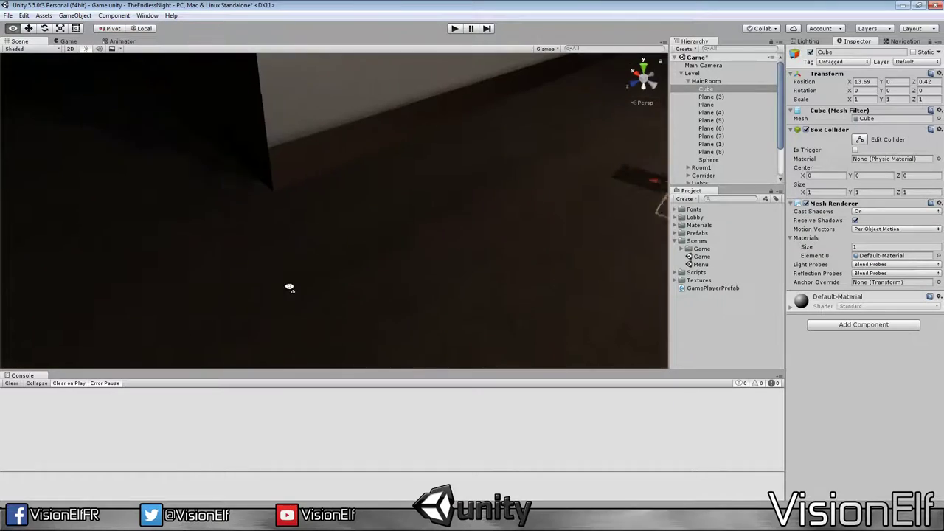
drag(555, 194, 248, 207)
key(f)
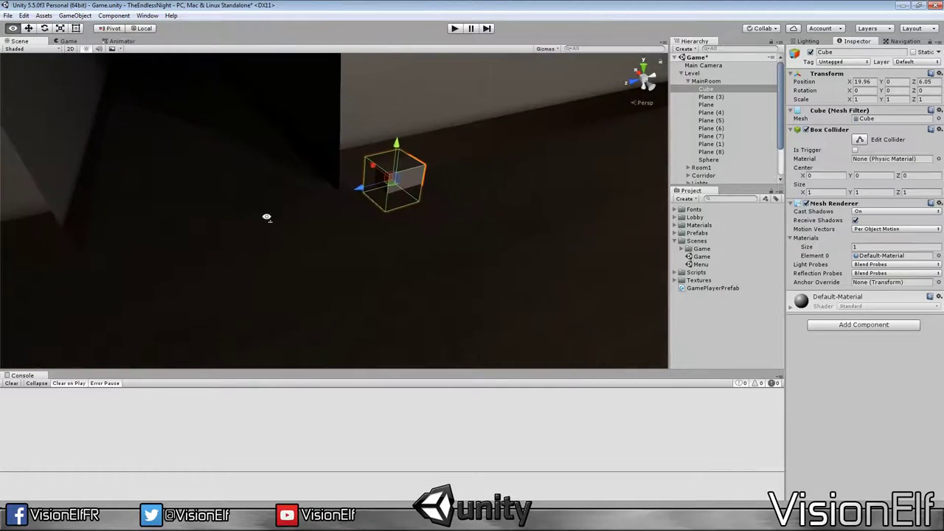
drag(389, 180, 104, 239)
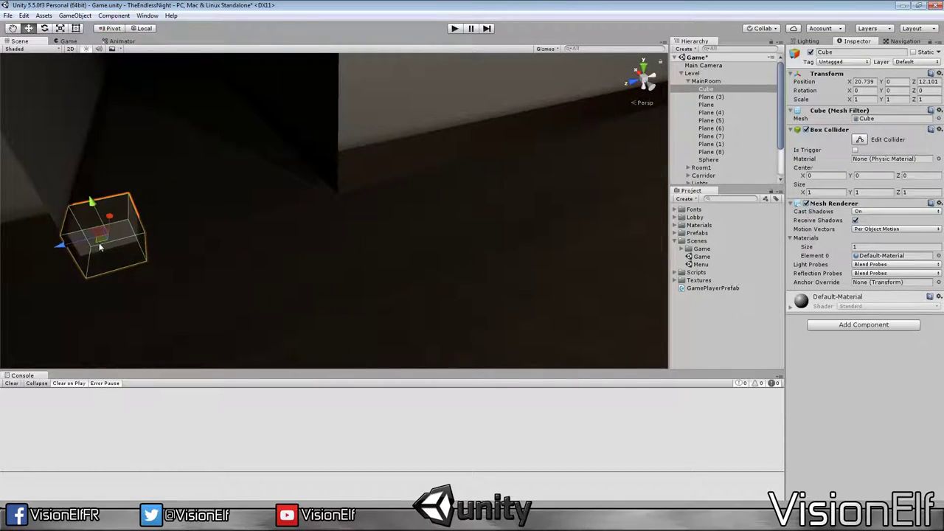
key(f)
alt+drag(185, 226, 329, 170)
click(642, 66)
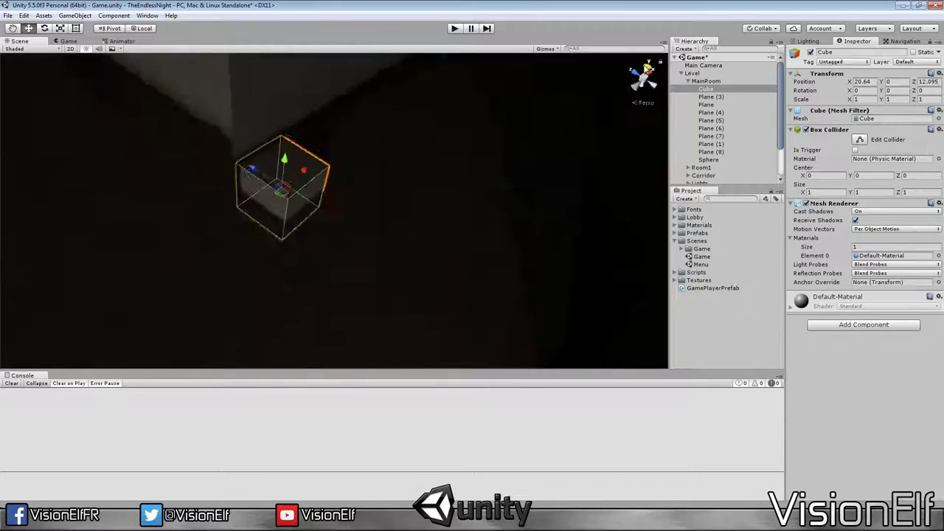
click(637, 104)
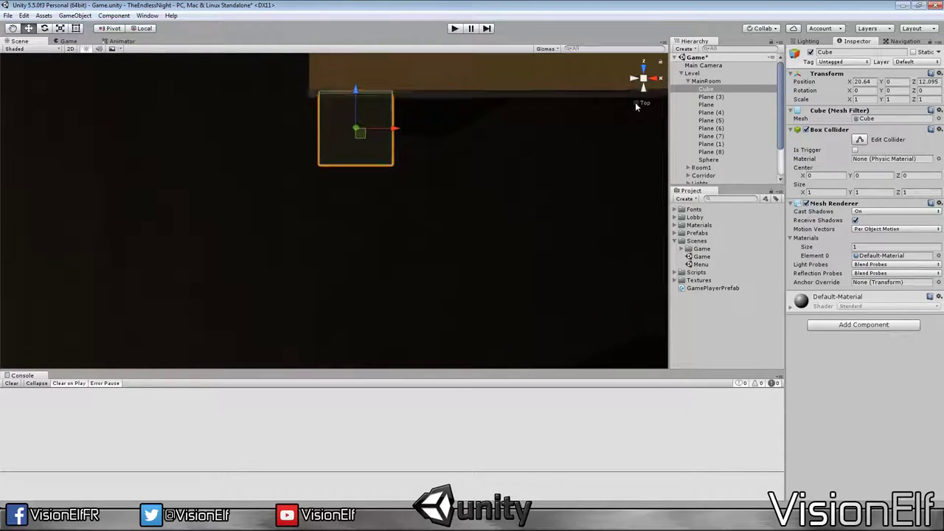
drag(361, 126, 352, 134)
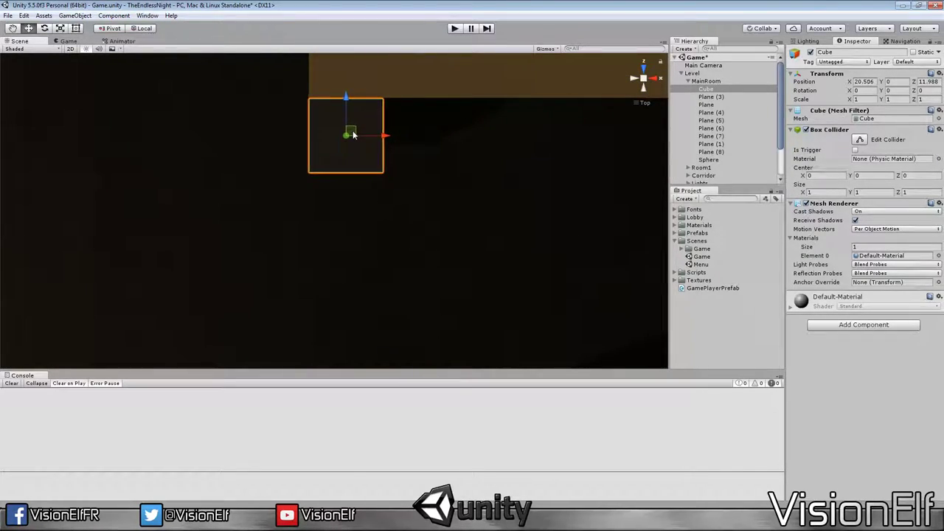
Step: Thin the cube by setting its X scale to 0.5
click(891, 100)
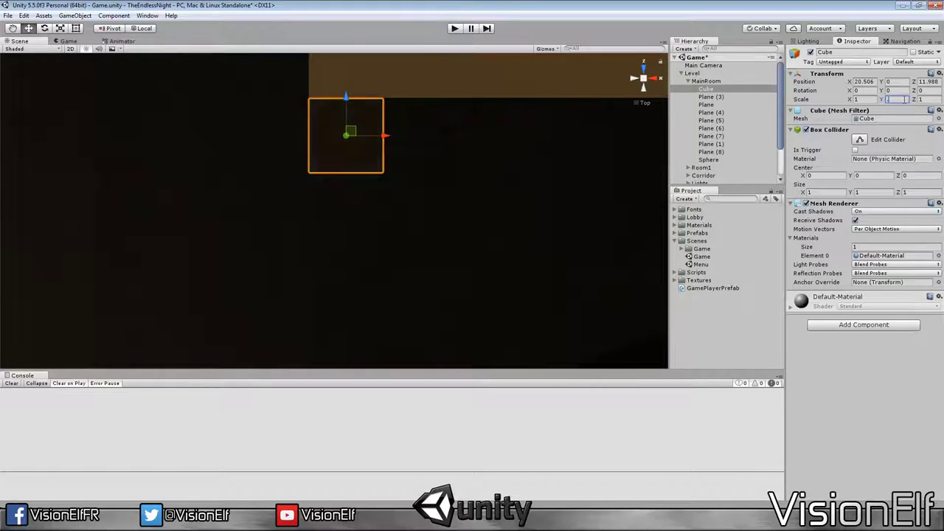
click(863, 99)
text(.2)
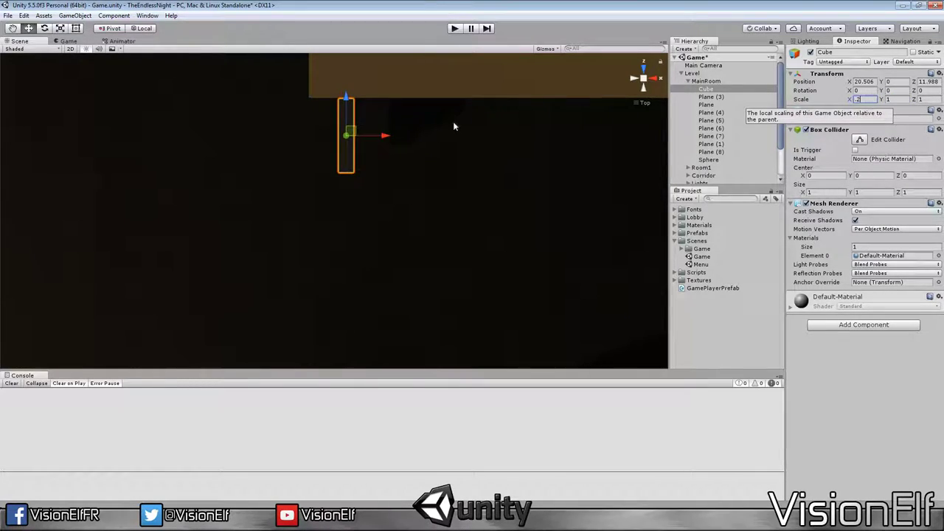
key(BackSpace)
text(5)
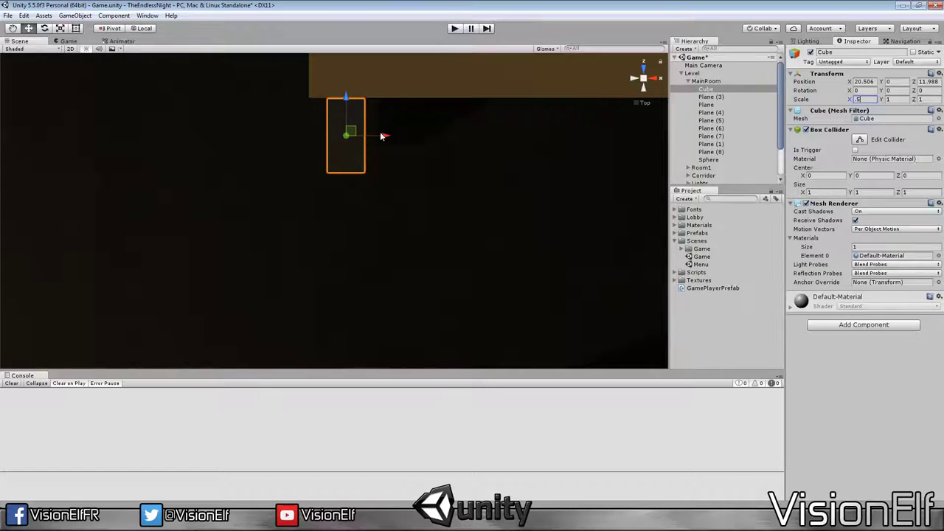
drag(384, 139, 366, 136)
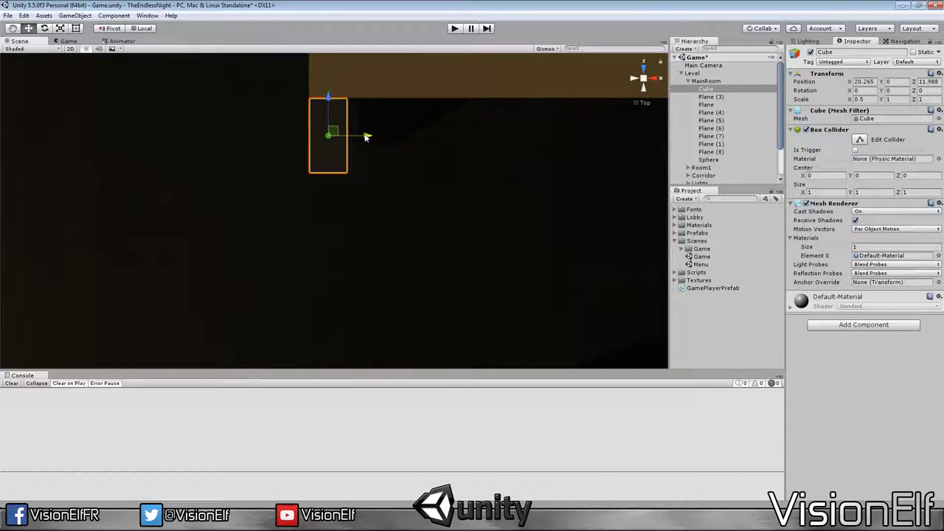
Step: Set the cube's position to X 20.25 and Z 12
click(869, 82)
text(20)
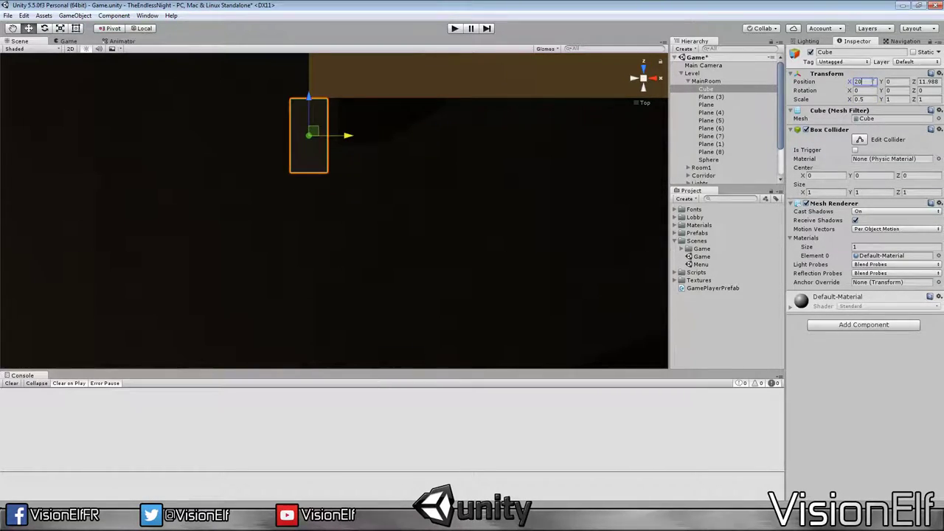
click(928, 81)
click(860, 81)
text(20.2)
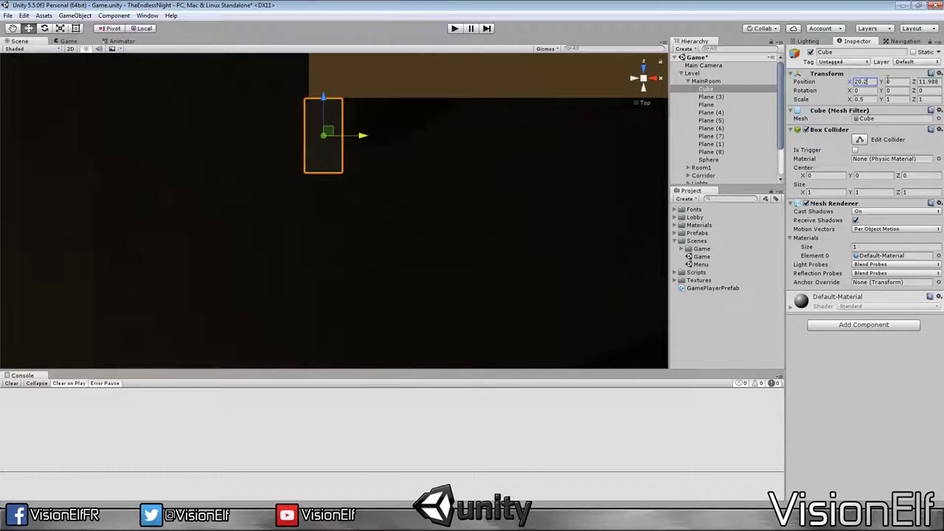
text(5)
click(928, 81)
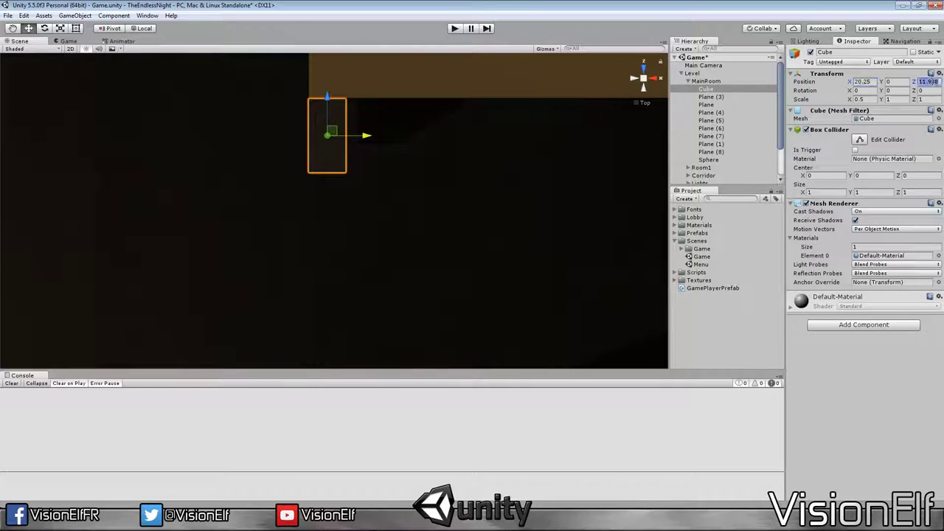
text(12)
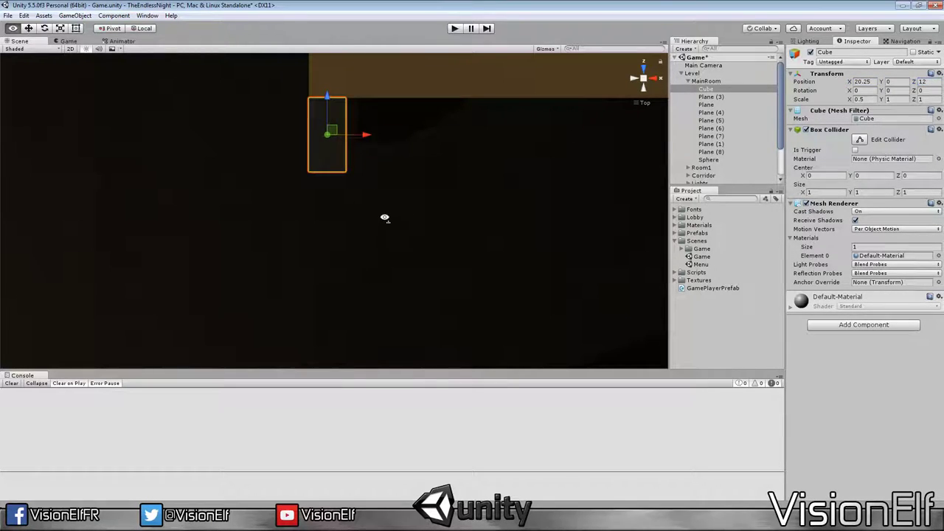
Step: Return to perspective view and raise the tall cube to Y position 2.5
alt+drag(384, 214, 398, 210)
click(642, 104)
mouse_move(344, 253)
alt+mouse_down()
mouse_move(577, 145)
mouse_move(527, 179)
mouse_move(498, 152)
mouse_move(364, 180)
alt+mouse_up()
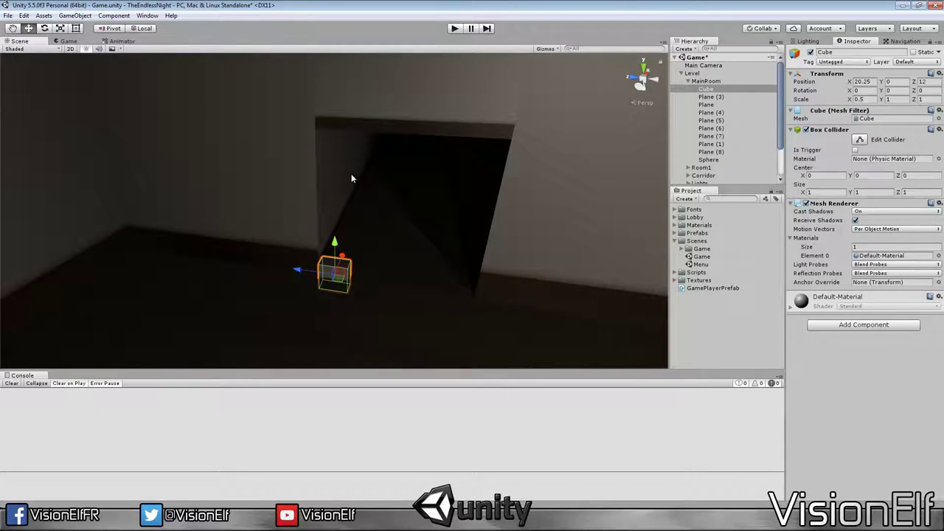
click(351, 182)
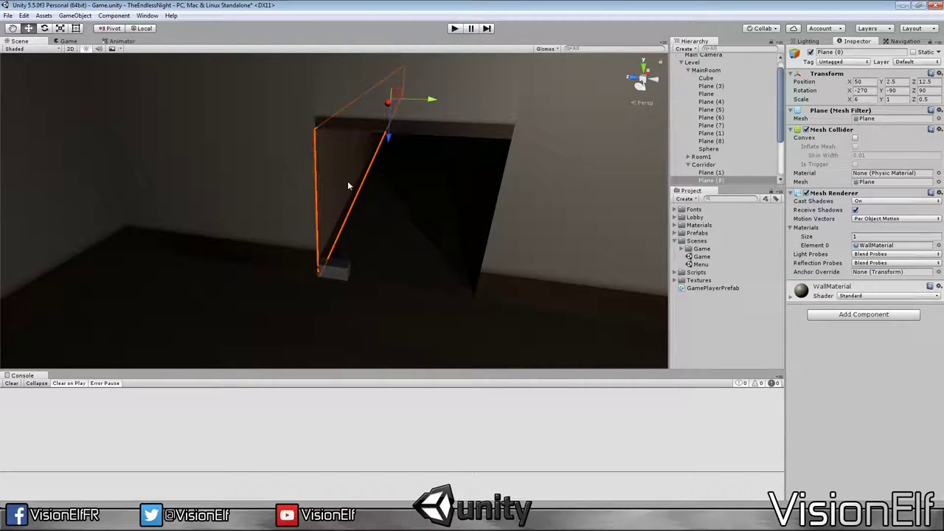
click(339, 275)
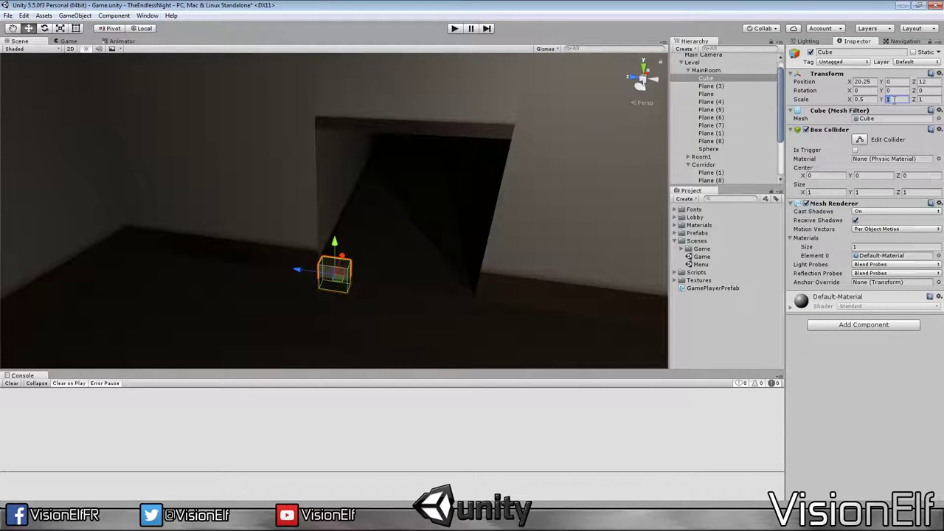
text(6)
drag(333, 242, 337, 176)
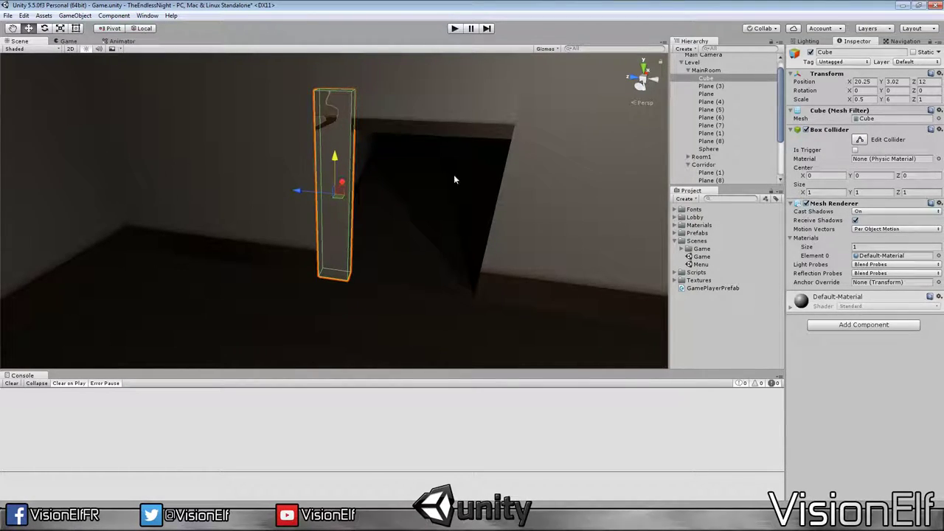
text(3)
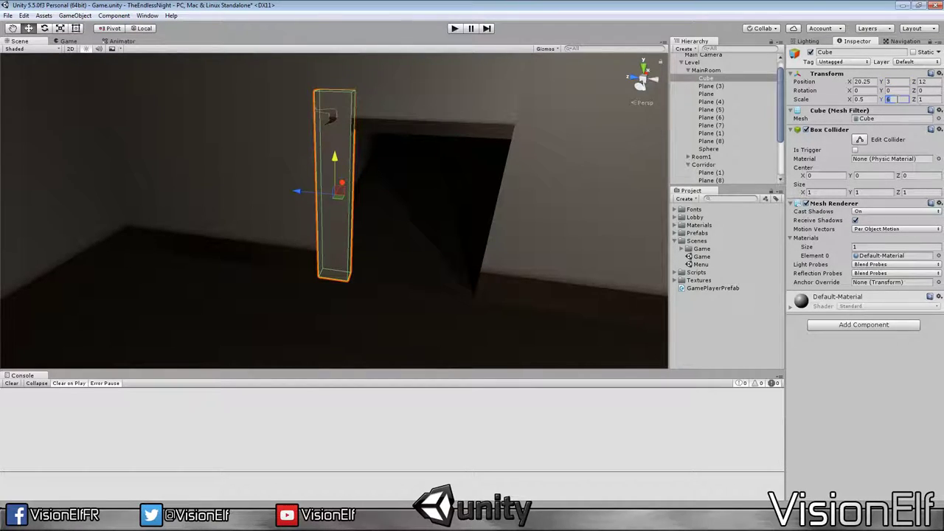
text(5)
click(894, 81)
text(2.5)
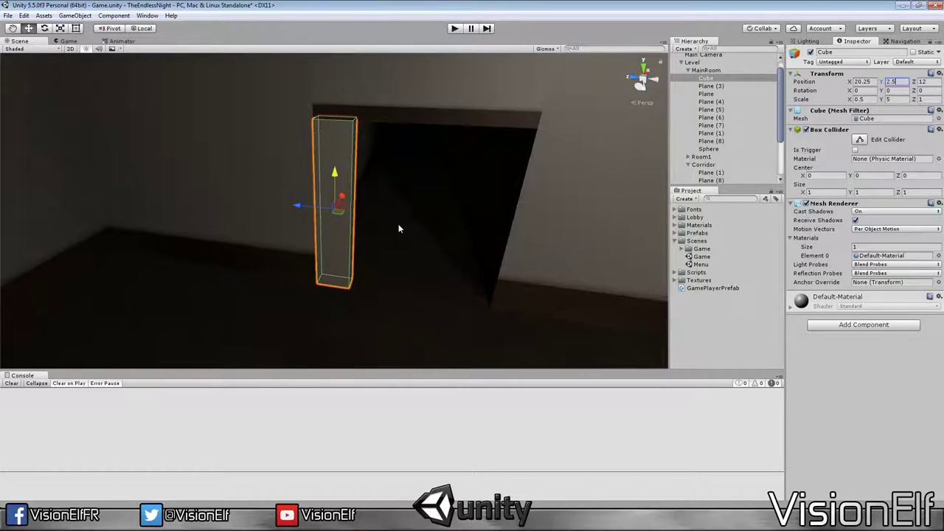
Step: Adjust the cube's Z scale and position toward the doorway, then save the scene
click(399, 224)
key(f)
right_drag(442, 160, 261, 182)
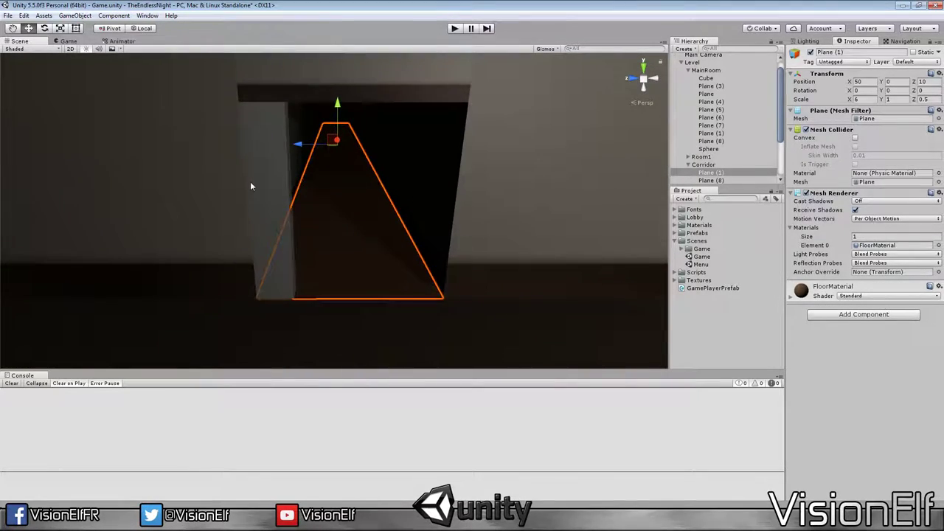
click(262, 182)
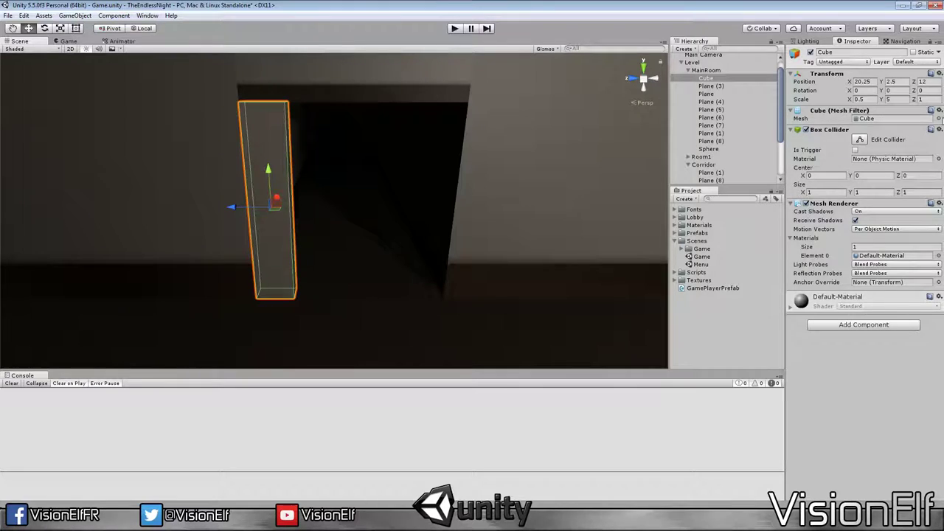
click(922, 100)
text(10.5)
key(Tab)
text(2)
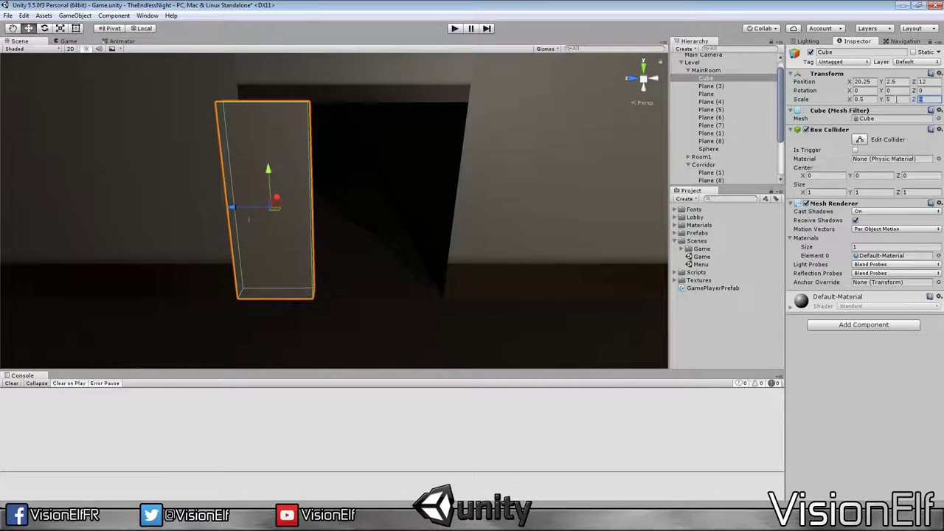
text(1.5)
text(2)
drag(238, 211, 253, 210)
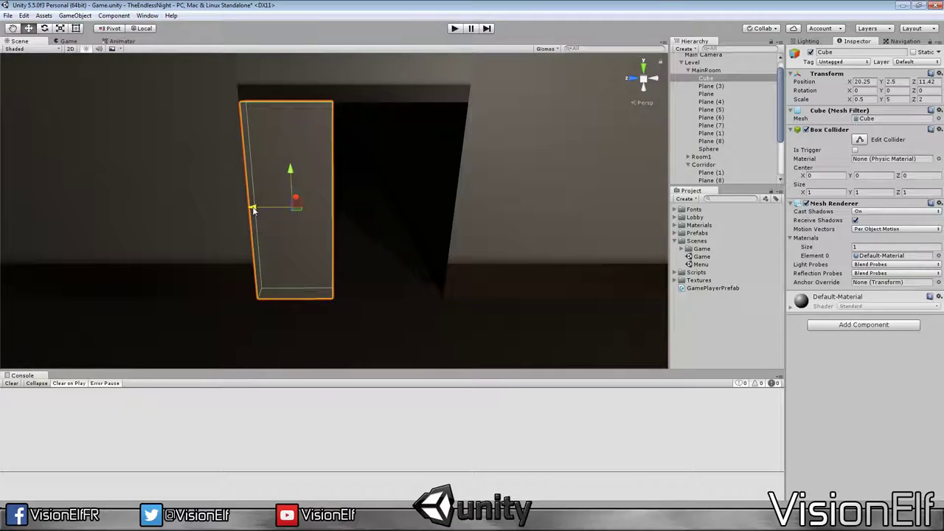
text(11.5)
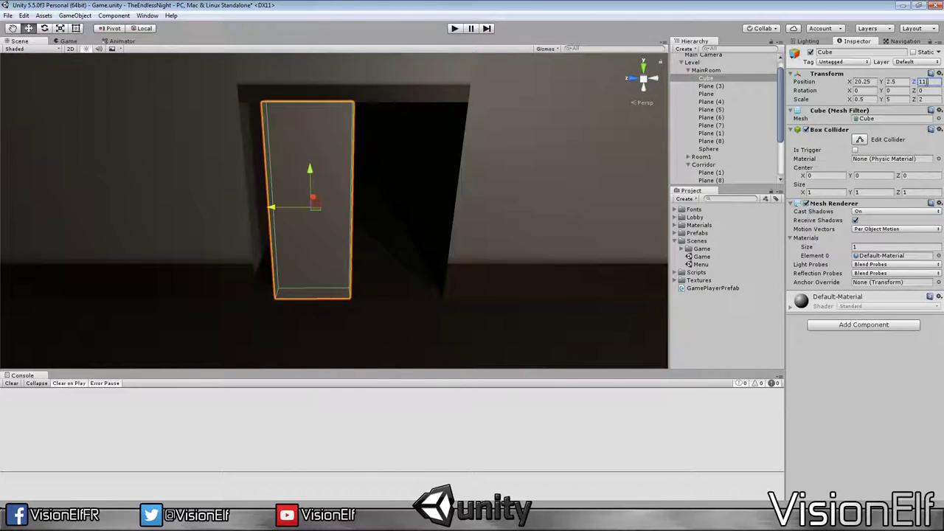
key(ctrl+s)
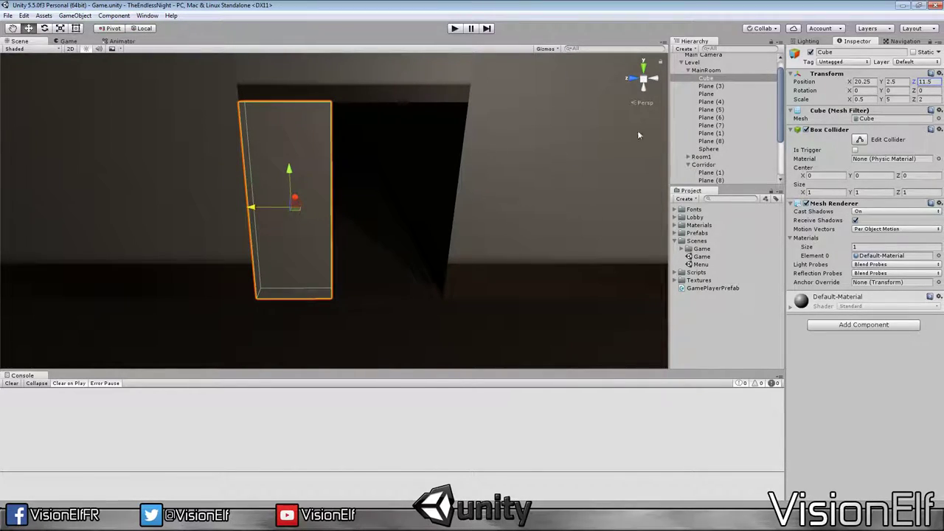
Step: Set the door's Z scale to 1.5 and shift its Z position to fit the doorway
click(926, 99)
text(1.5)
key(Return)
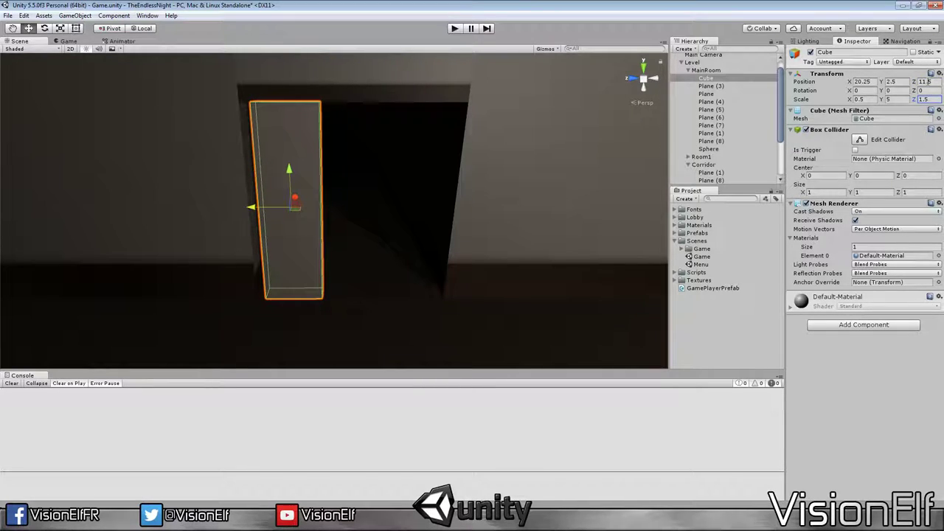
drag(253, 203, 244, 212)
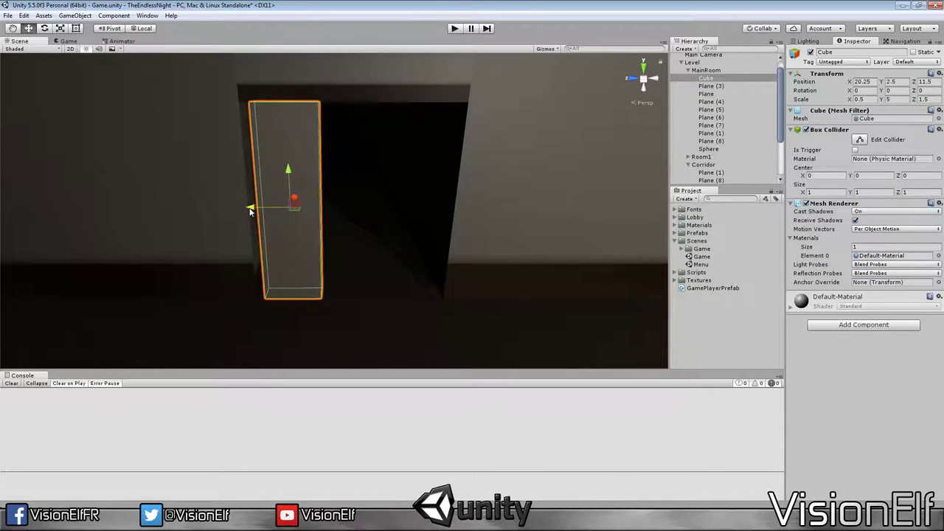
click(926, 82)
text(11)
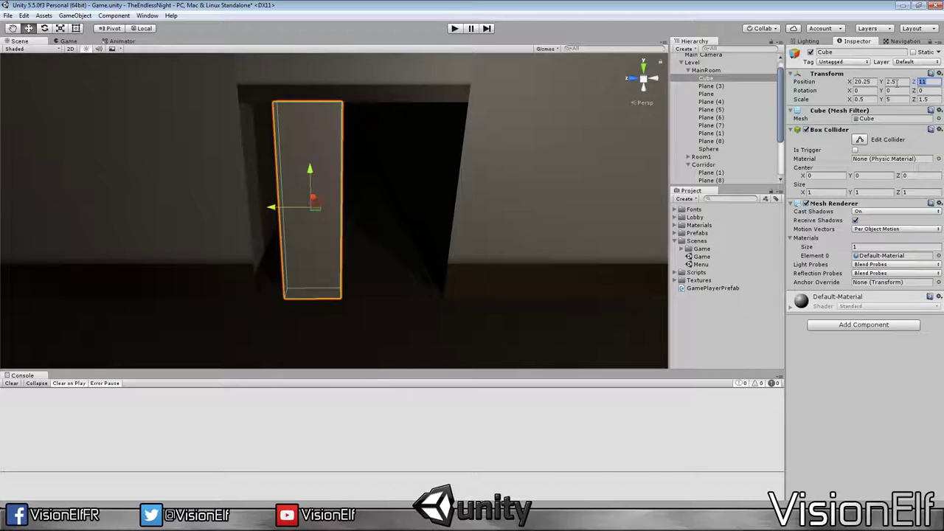
text(12)
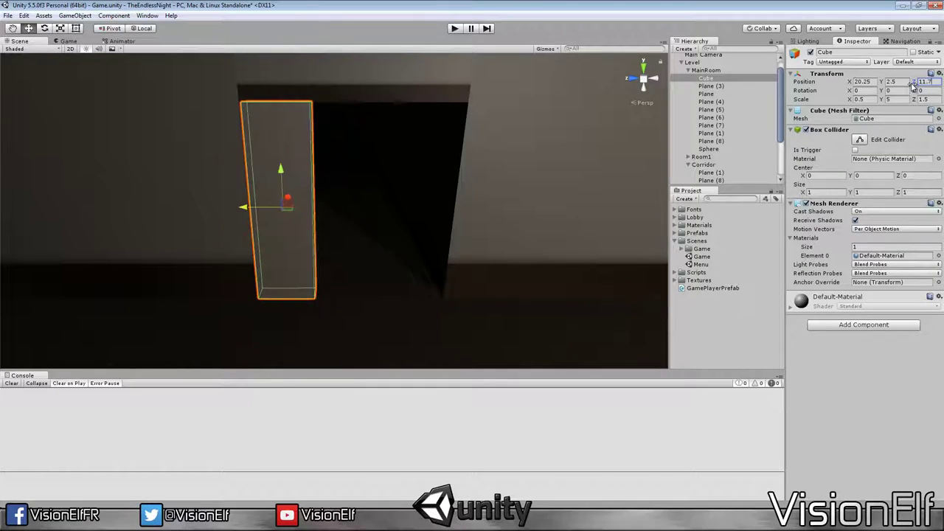
click(388, 201)
Step: Open the Level materials folder and apply WallMaterial to the door-frame cube
scroll(261, 221, up, 3)
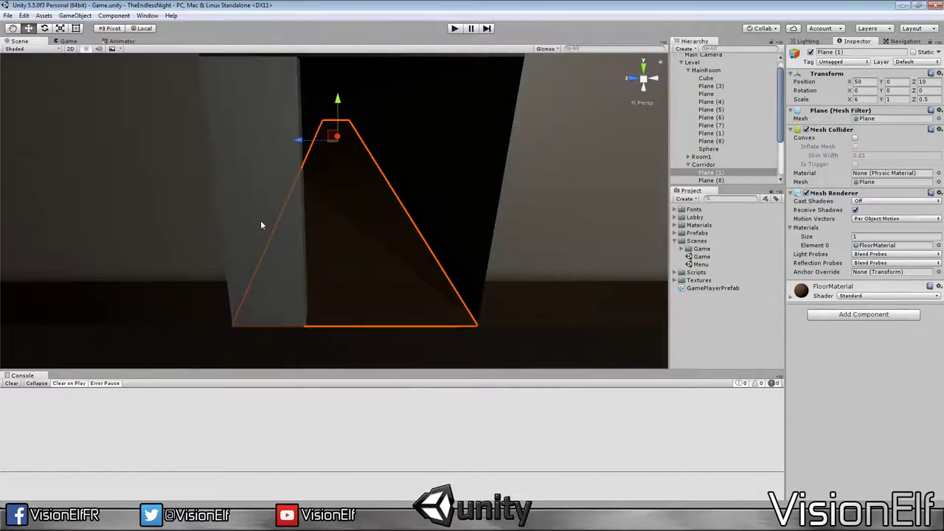
click(262, 221)
click(675, 225)
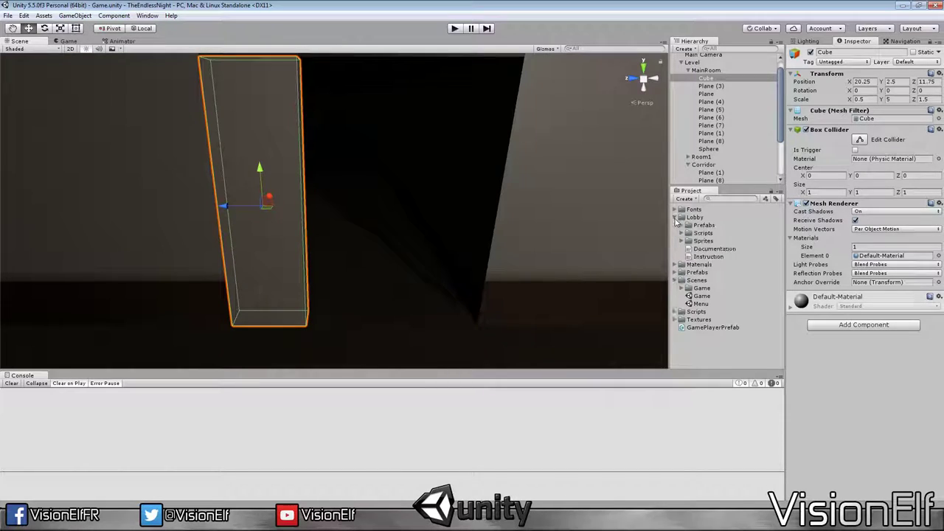
click(675, 225)
click(676, 225)
click(691, 241)
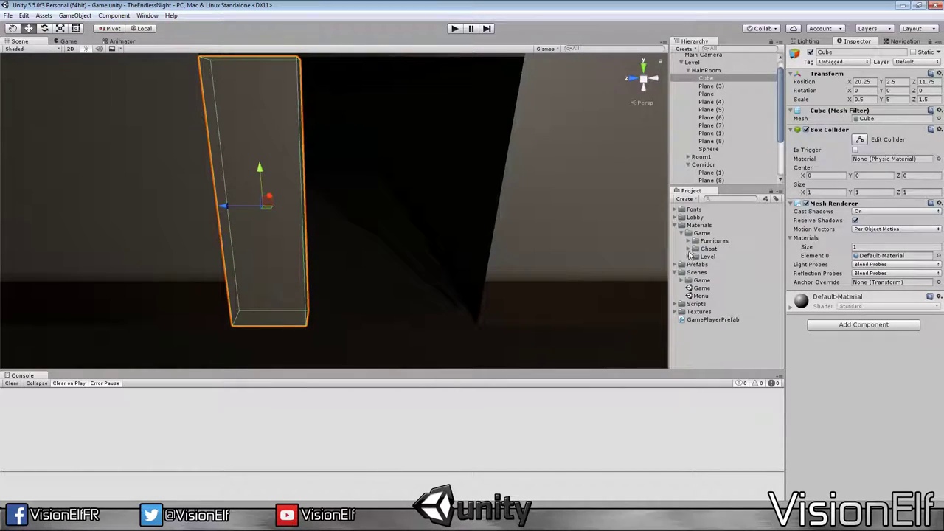
click(688, 256)
drag(721, 279, 259, 167)
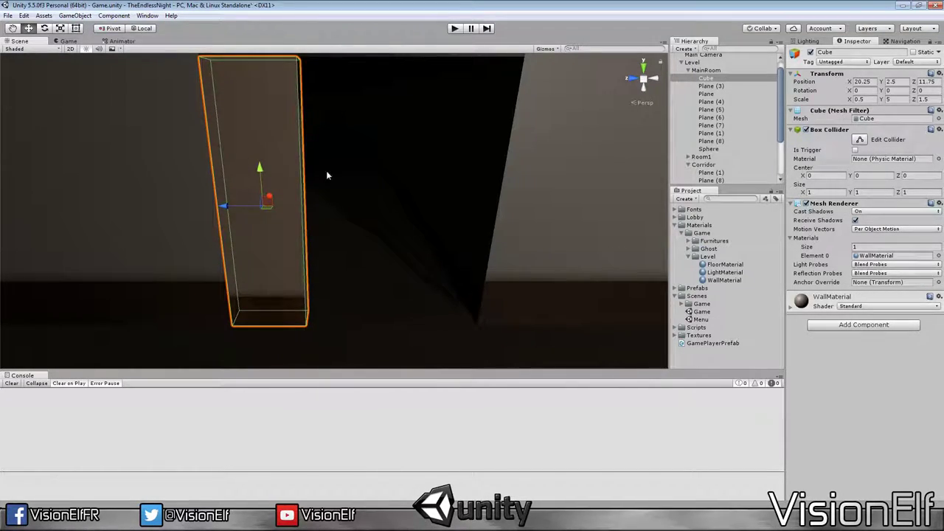
Step: Apply FloorMaterial to the door-frame piece and allow Photoshop to launch
mouse_move(326, 175)
alt+mouse_down()
mouse_move(358, 205)
mouse_move(317, 213)
mouse_move(411, 198)
mouse_move(562, 219)
alt+mouse_up()
click(393, 188)
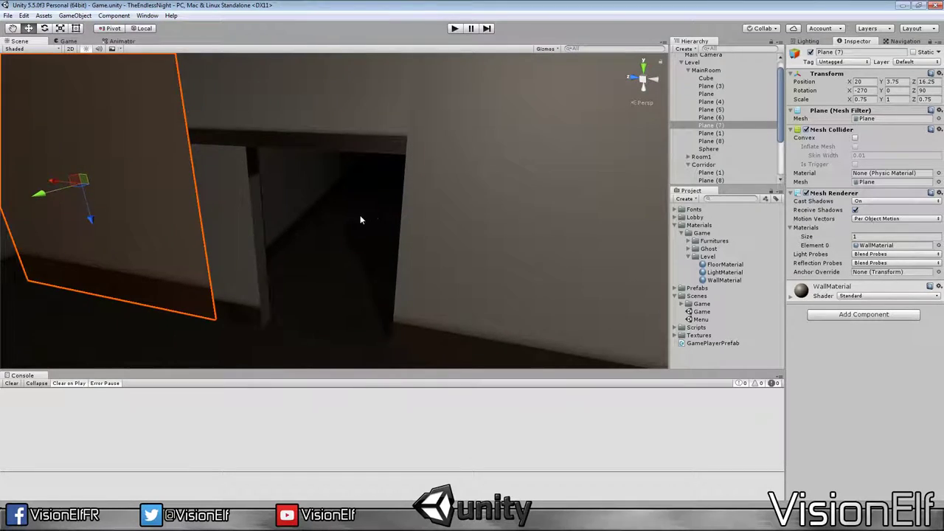
click(725, 264)
drag(726, 264, 317, 175)
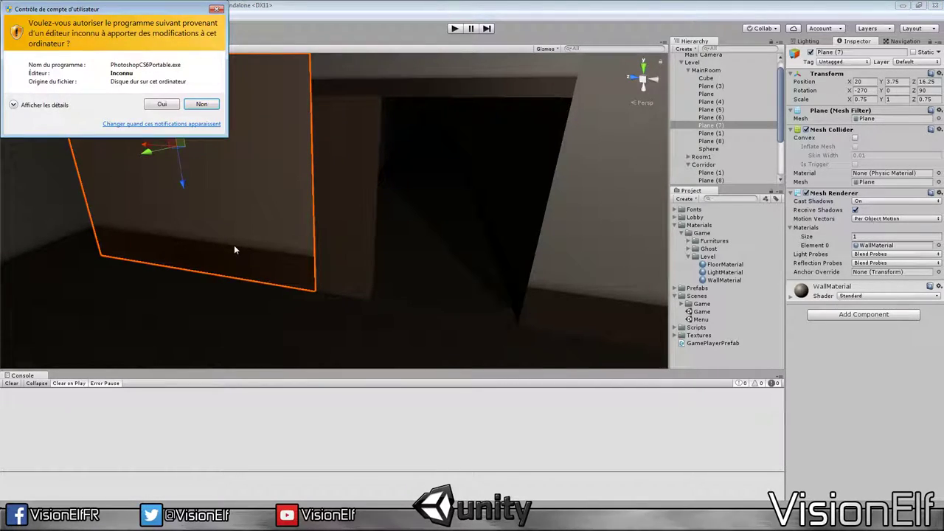
click(170, 104)
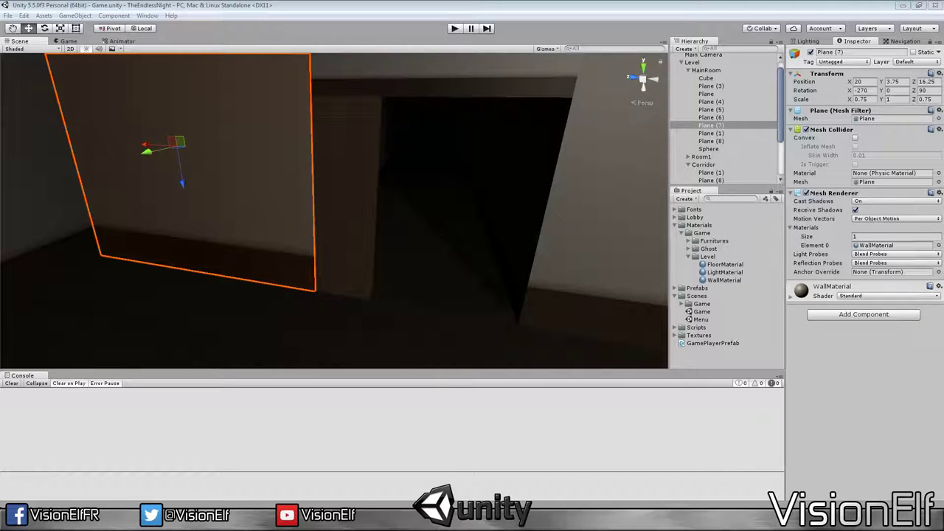
Step: Reorder Cube (1) under Cube and move it to the other side of the doorway
mouse_move(506, 174)
right_down()
mouse_move(522, 182)
mouse_move(321, 186)
right_up()
click(320, 185)
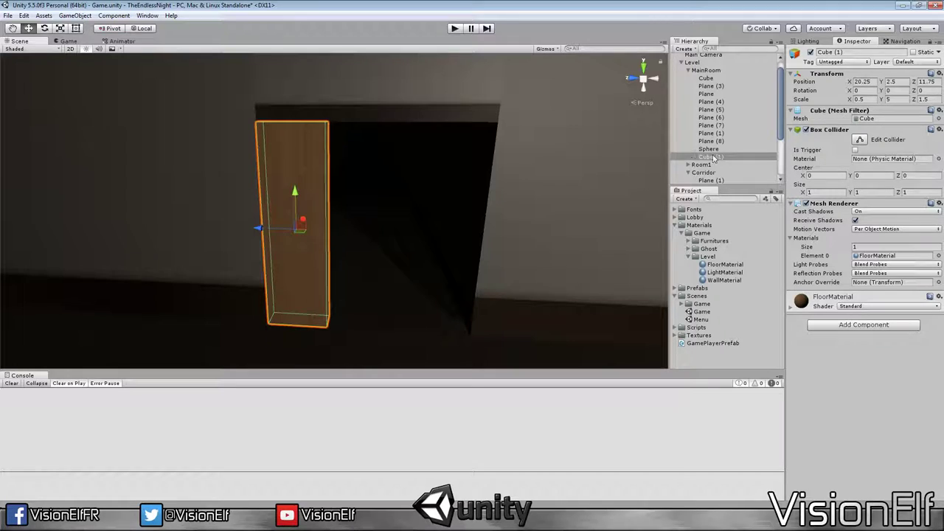
drag(713, 158, 710, 82)
mouse_move(271, 227)
mouse_down()
mouse_move(406, 234)
mouse_move(399, 230)
mouse_up()
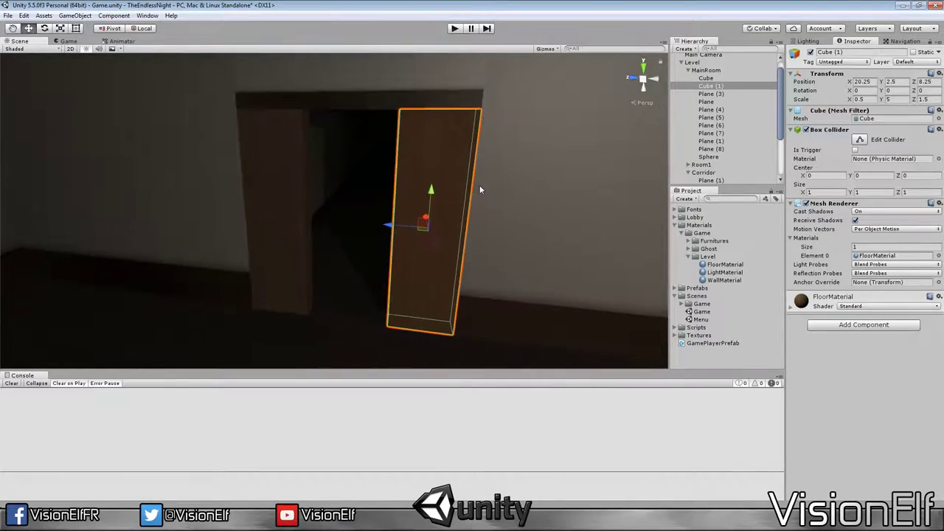
Step: Set the first jamb cube's Scale Z to 1 and nudge it along Z
click(481, 191)
right_drag(472, 234, 505, 195)
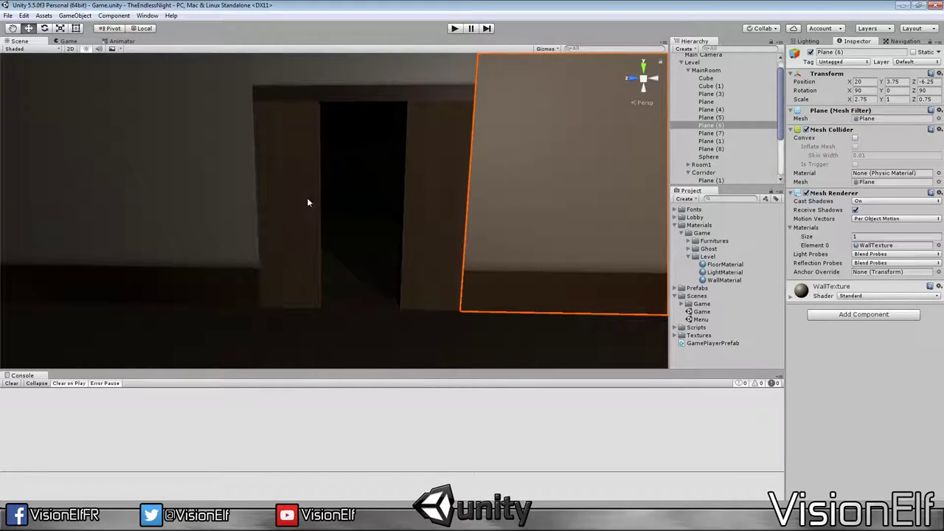
click(307, 198)
click(924, 98)
text(1)
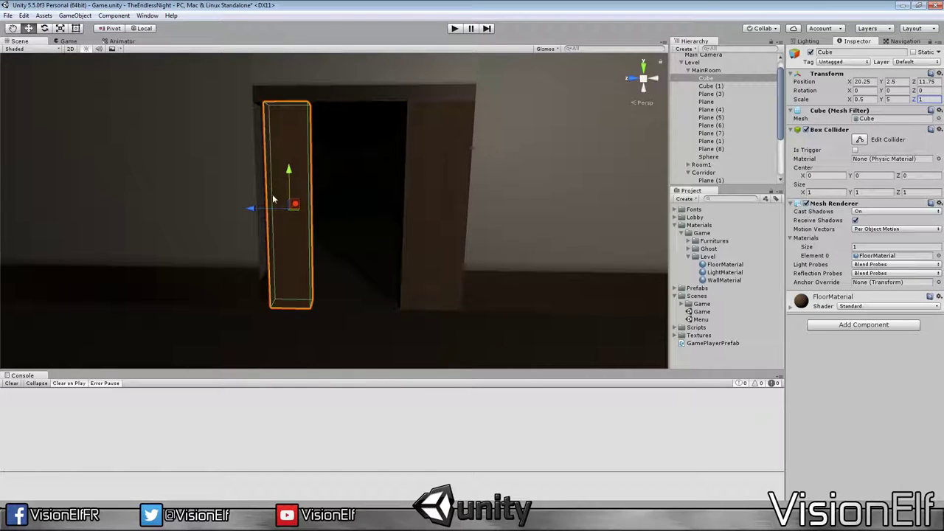
drag(914, 82, 924, 81)
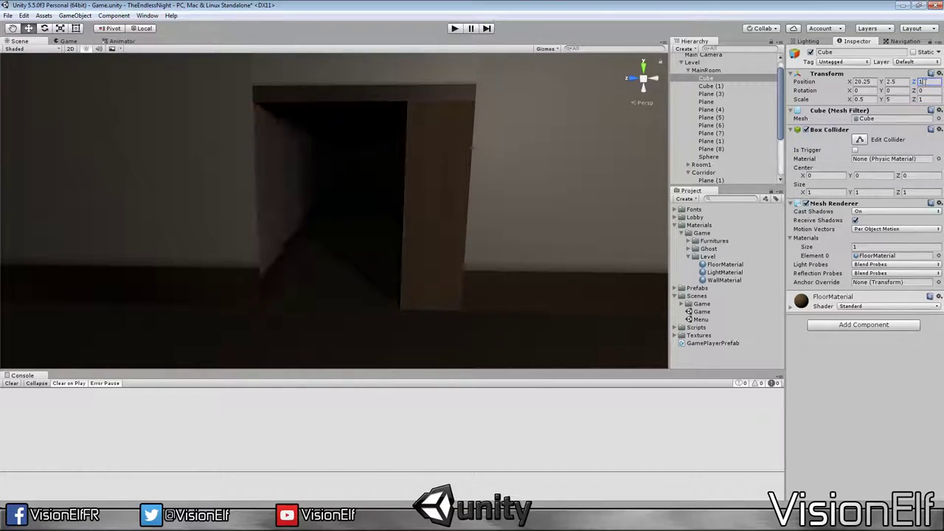
Step: Set Cube (1)'s Scale Z to 1 and adjust its Z position to 8.25
click(444, 191)
click(924, 98)
text(14)
key(BackSpace)
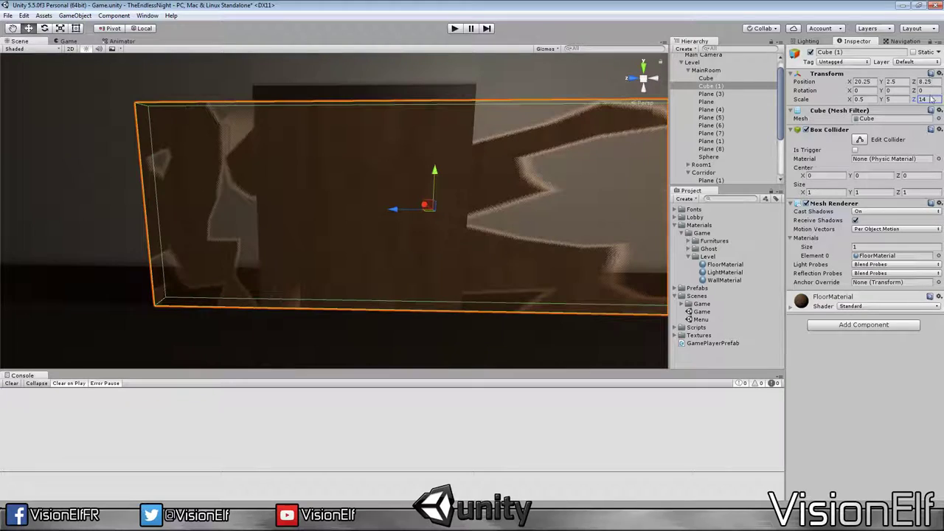
click(924, 81)
Step: Frame the view on the right wall Plane (6) and collapse the MainRoom group
click(565, 172)
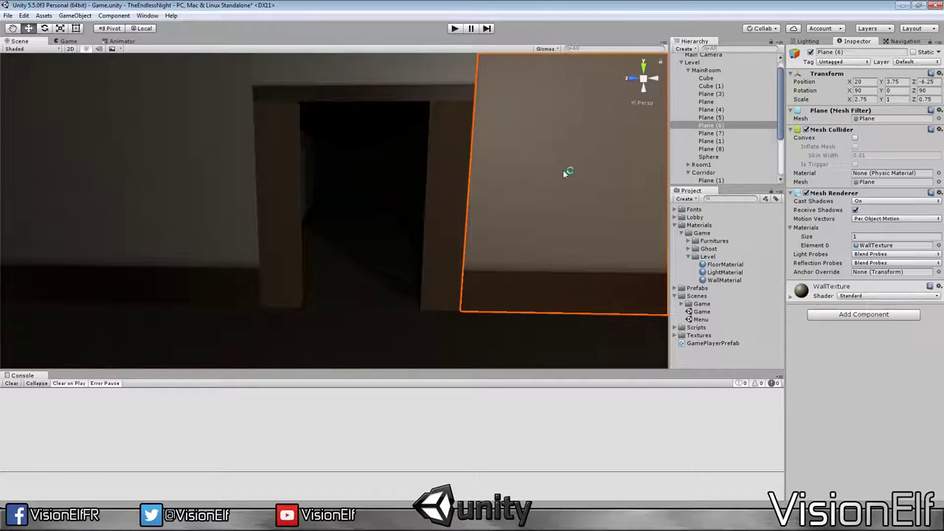
mouse_move(484, 191)
right_down()
mouse_move(455, 193)
mouse_move(410, 288)
right_up()
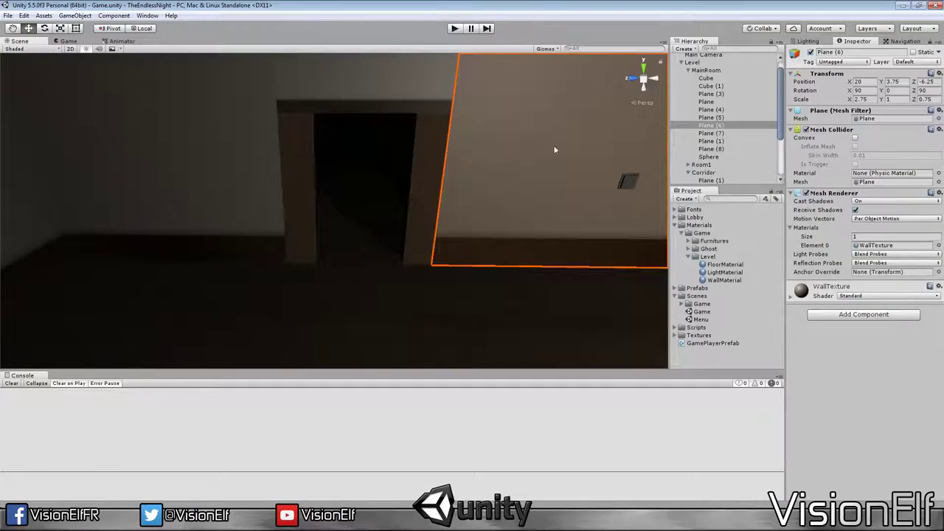
key(f)
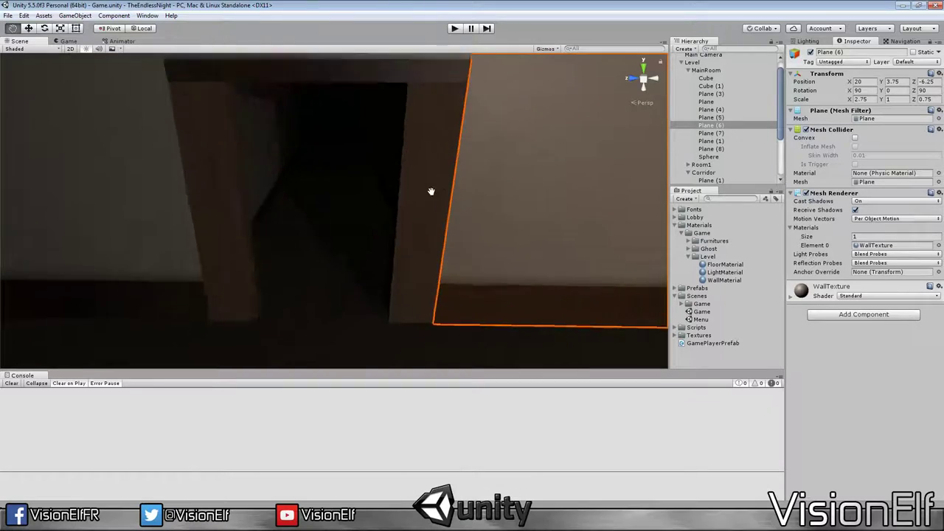
click(689, 70)
Step: Collapse MainRoom and Corridor, then create an empty object named Doors under Level
click(699, 81)
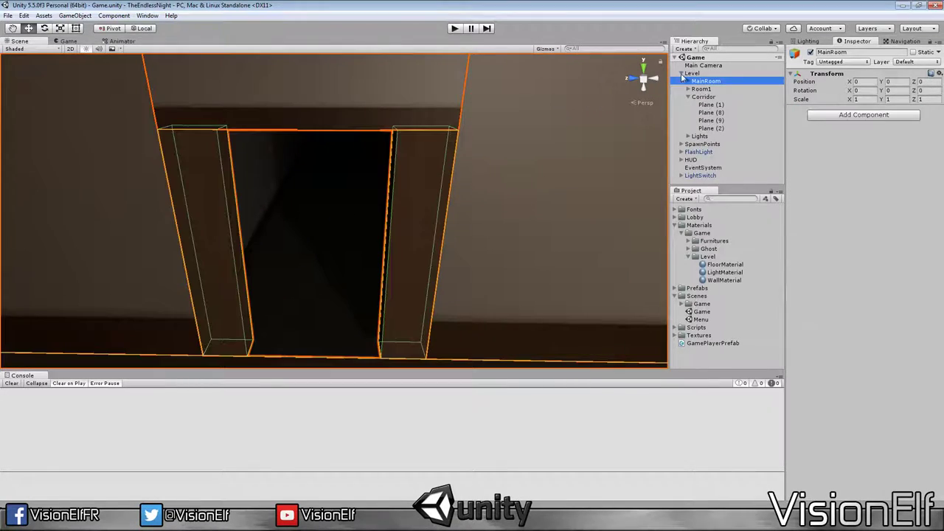
click(682, 73)
click(688, 129)
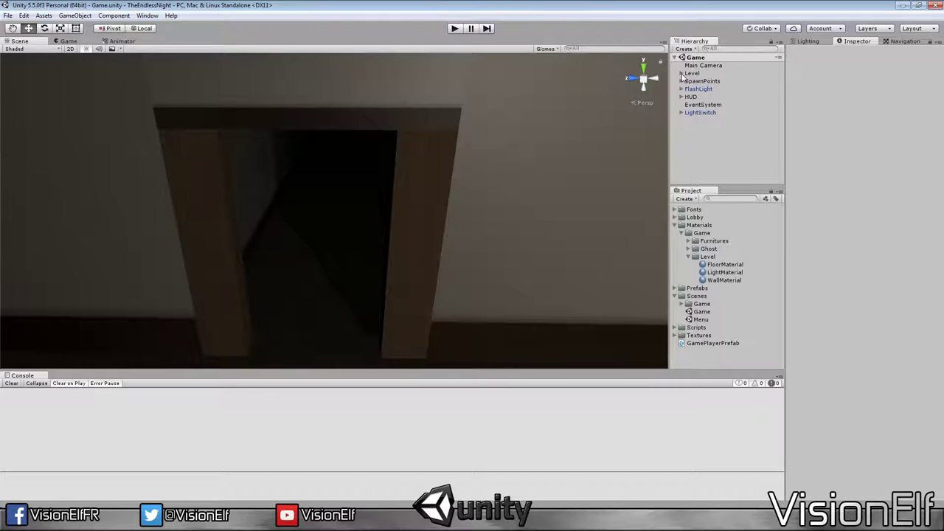
click(681, 74)
click(688, 97)
right_click(698, 73)
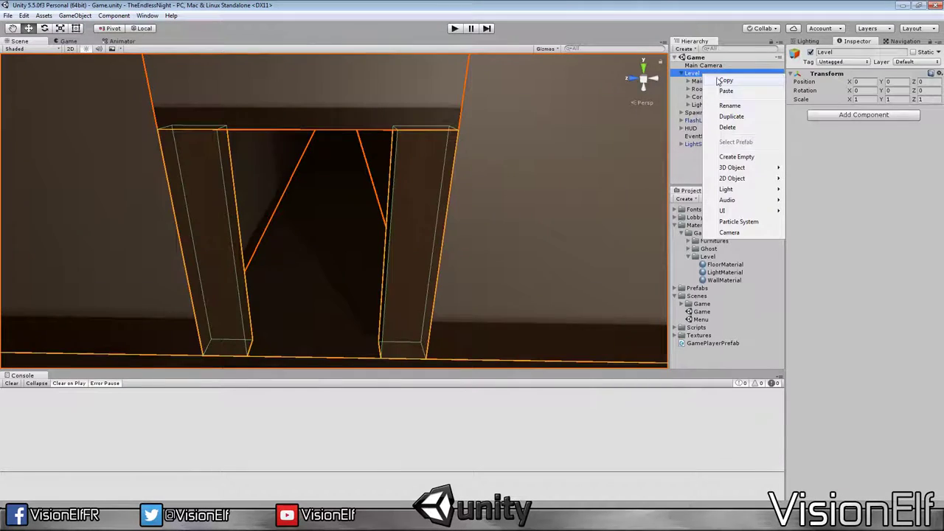
click(740, 156)
key(F2)
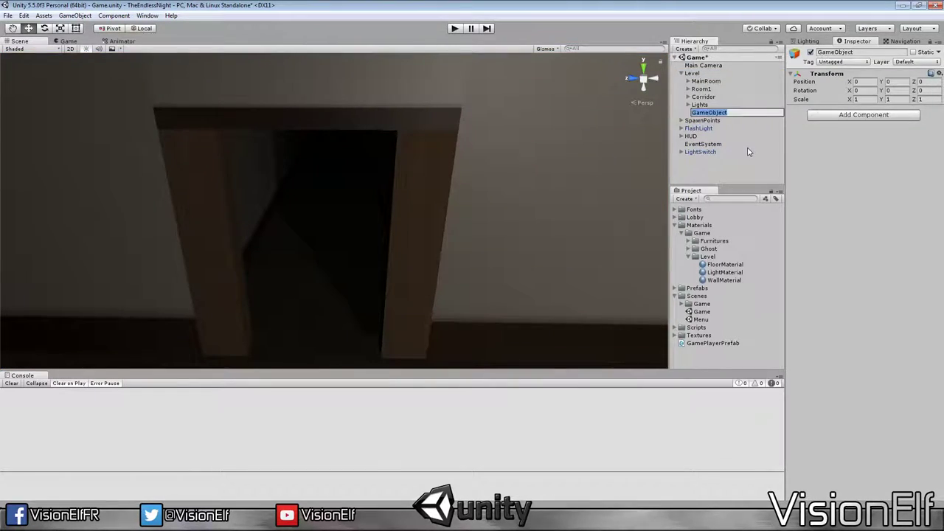
text(Doors)
key(Return)
Step: Add an empty child named Door under Doors
right_click(725, 113)
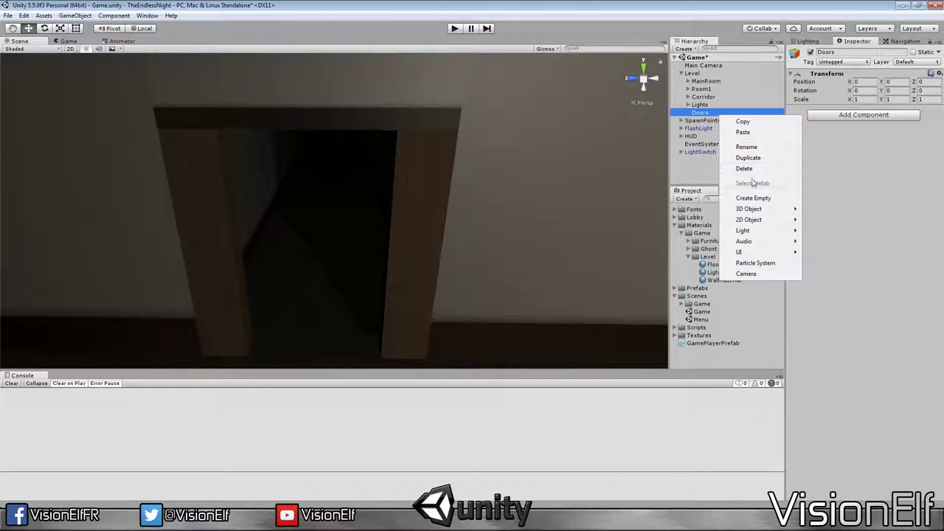
click(756, 197)
key(F2)
text(Door)
key(Return)
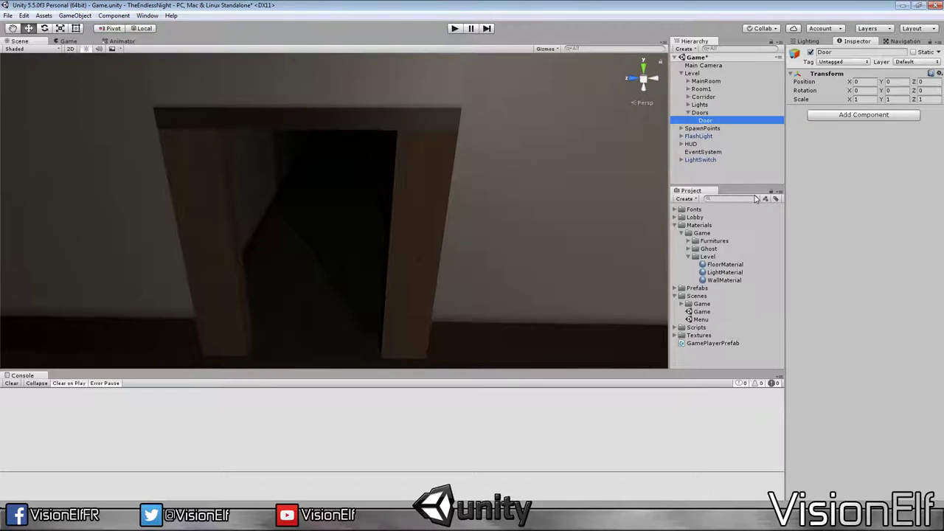
Step: Give the Door object a child cube also named Door, removing an accidental empty child
right_click(717, 118)
click(747, 201)
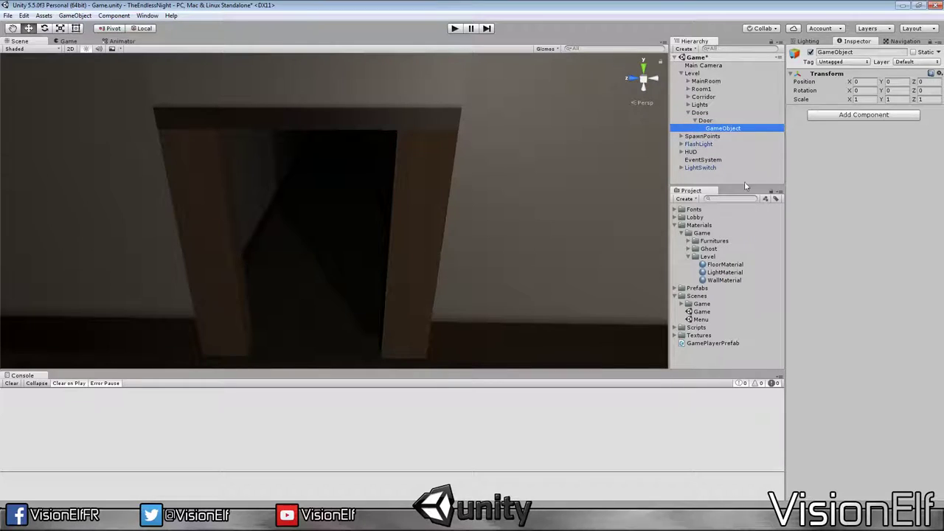
key(Delete)
right_click(709, 120)
mouse_move(747, 210)
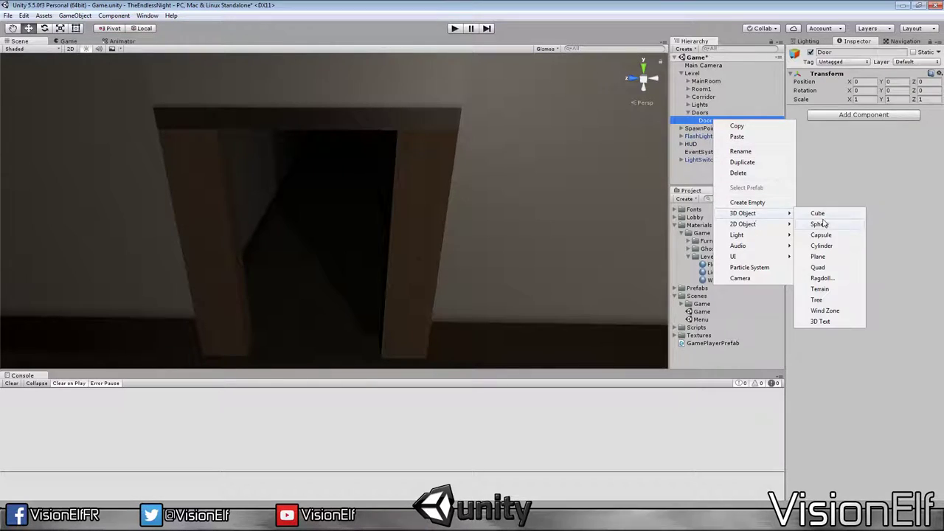
click(823, 212)
key(F2)
text(Door)
key(Return)
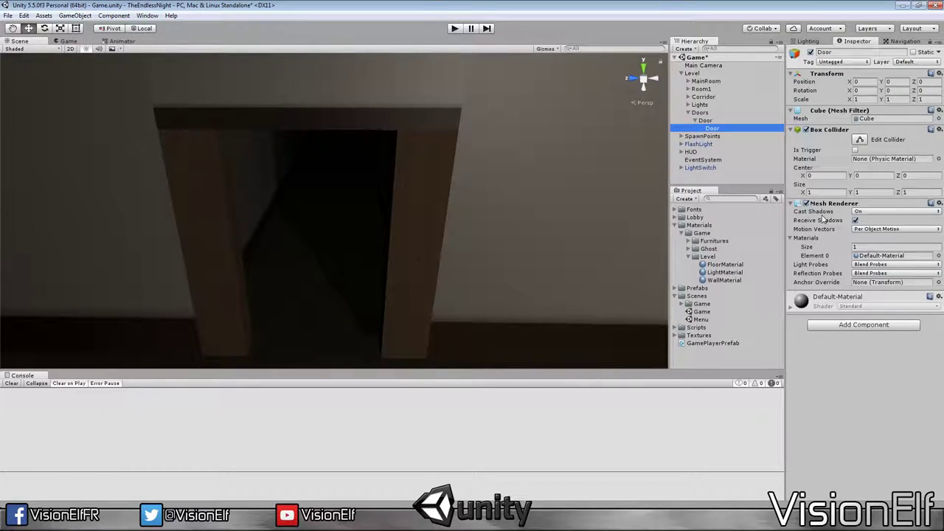
click(737, 120)
click(735, 113)
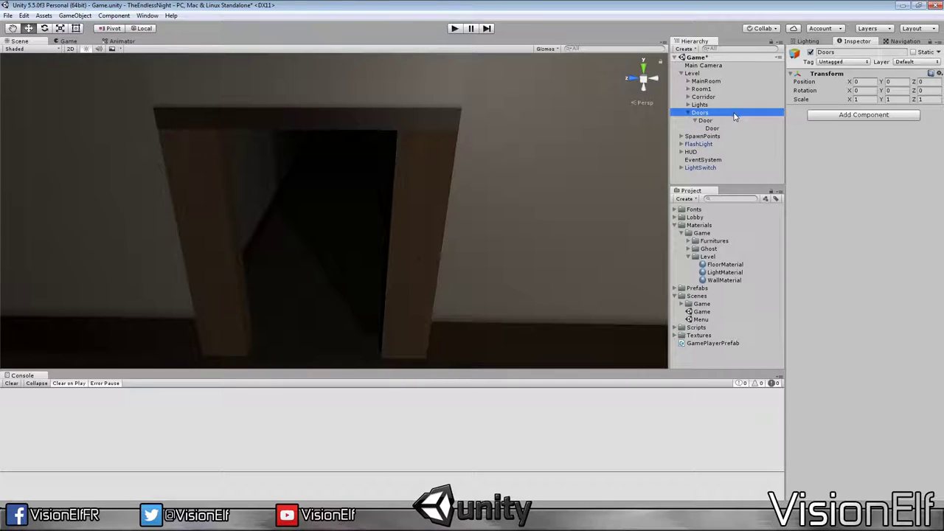
Step: Move the Door toward the doorway and view it orthographically from the side
double_click(729, 128)
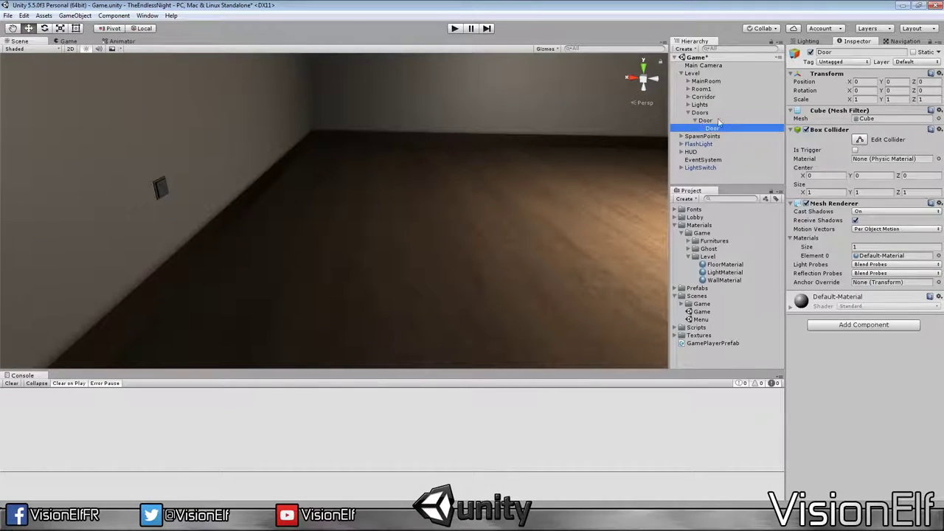
double_click(719, 121)
mouse_move(561, 223)
mouse_down()
mouse_move(359, 274)
mouse_move(533, 293)
mouse_move(222, 225)
mouse_up()
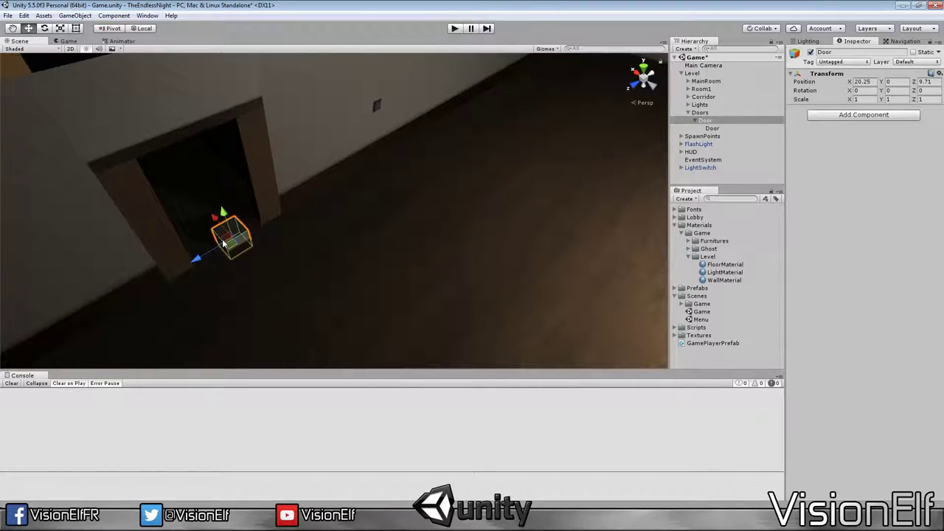
scroll(290, 258, up, 3)
alt+drag(290, 258, 311, 235)
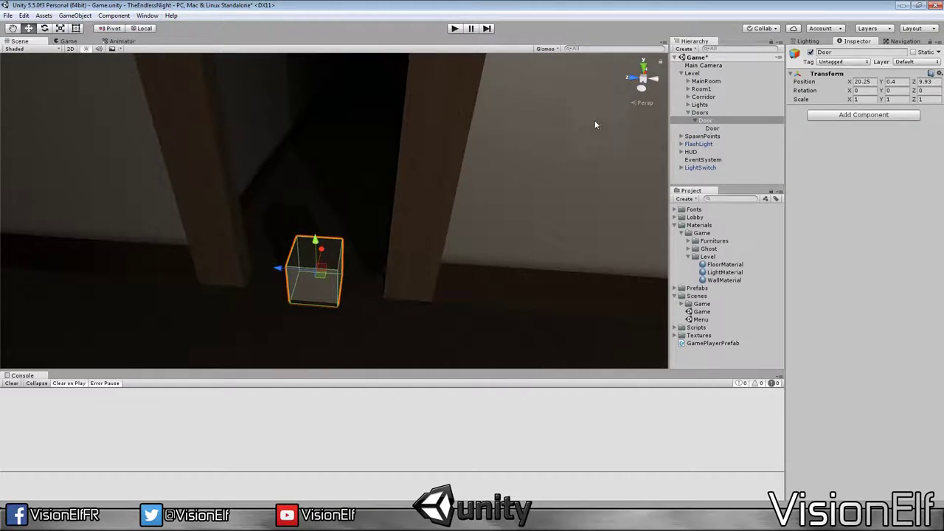
key(f)
click(643, 83)
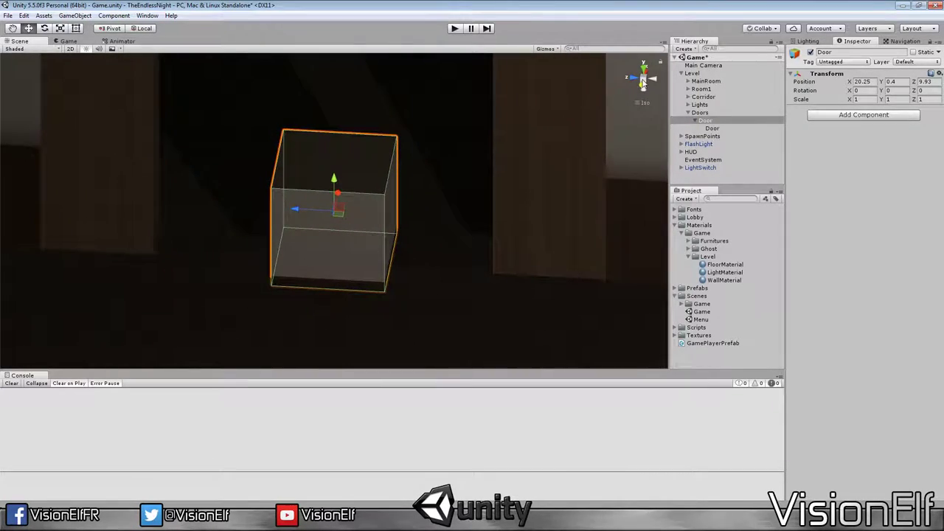
click(644, 87)
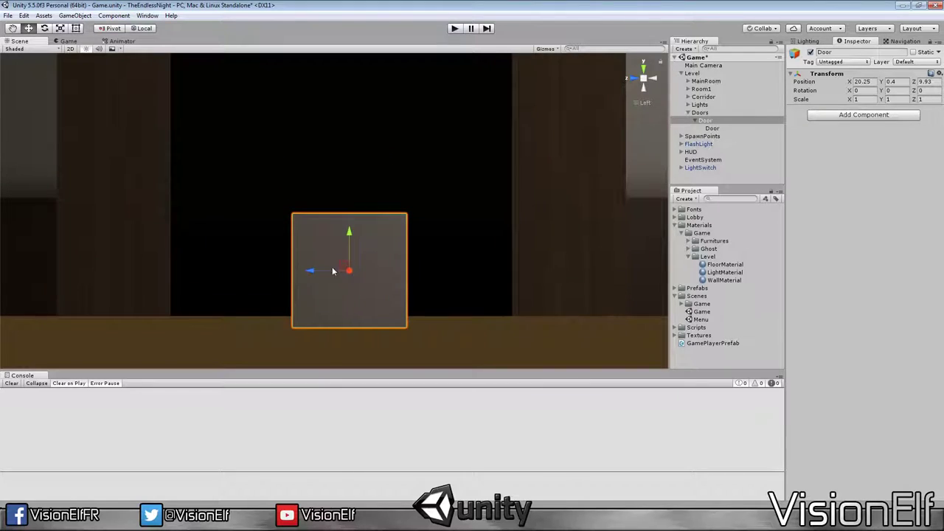
drag(346, 264, 346, 260)
scroll(379, 240, down, 3)
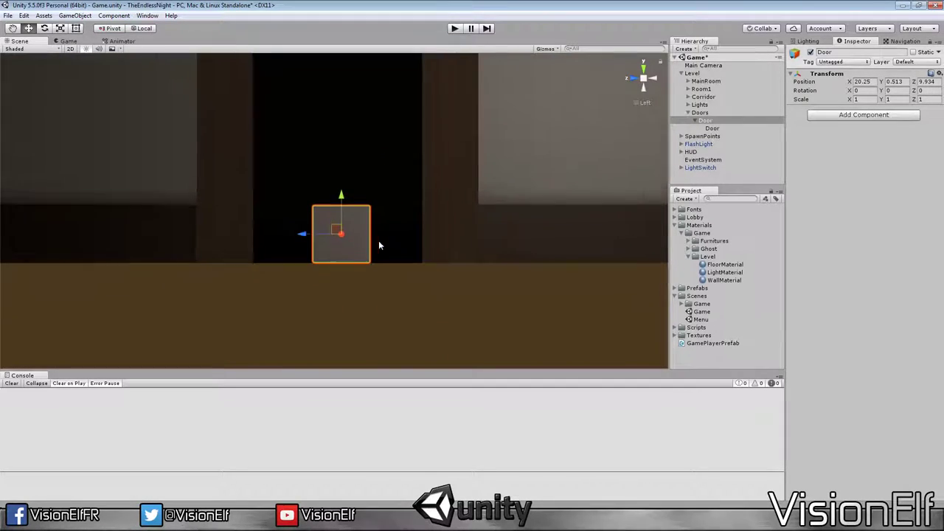
middle_drag(379, 240, 386, 279)
scroll(386, 279, down, 2)
Step: Stretch the door cube by its bounds to roughly span the doorway's height and width
key(t)
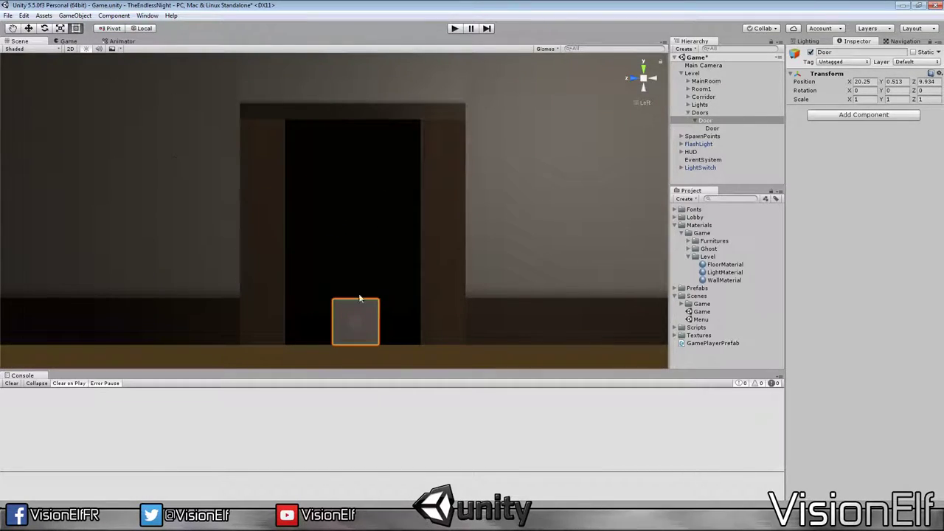
scroll(337, 304, up, 2)
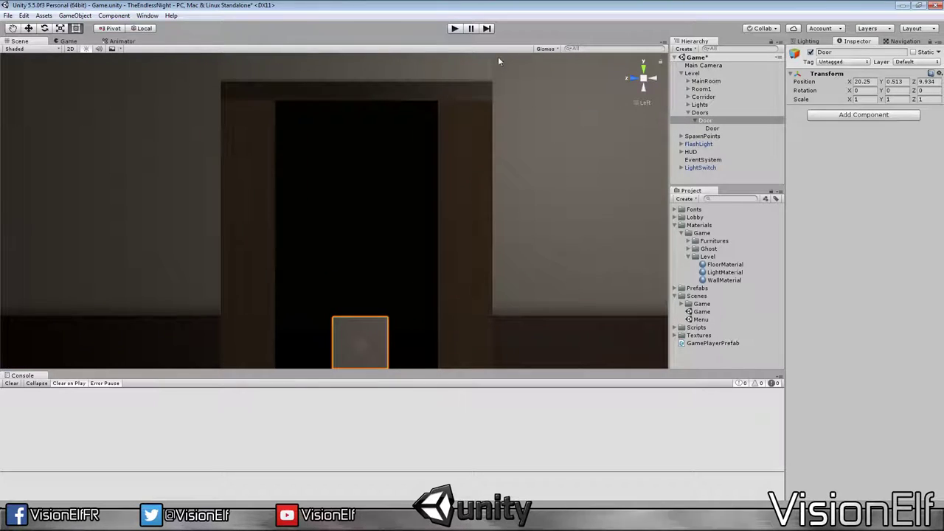
click(643, 68)
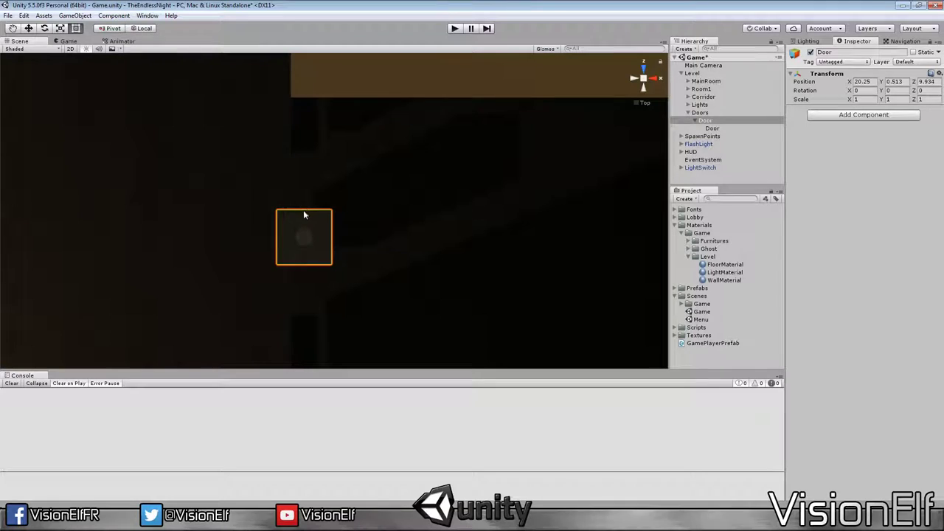
click(303, 206)
click(309, 214)
drag(314, 207, 310, 153)
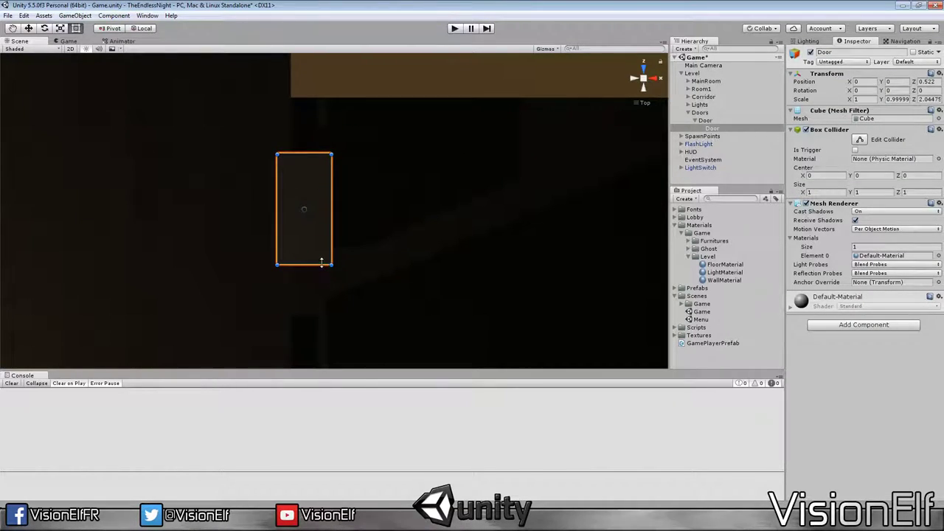
drag(321, 262, 320, 312)
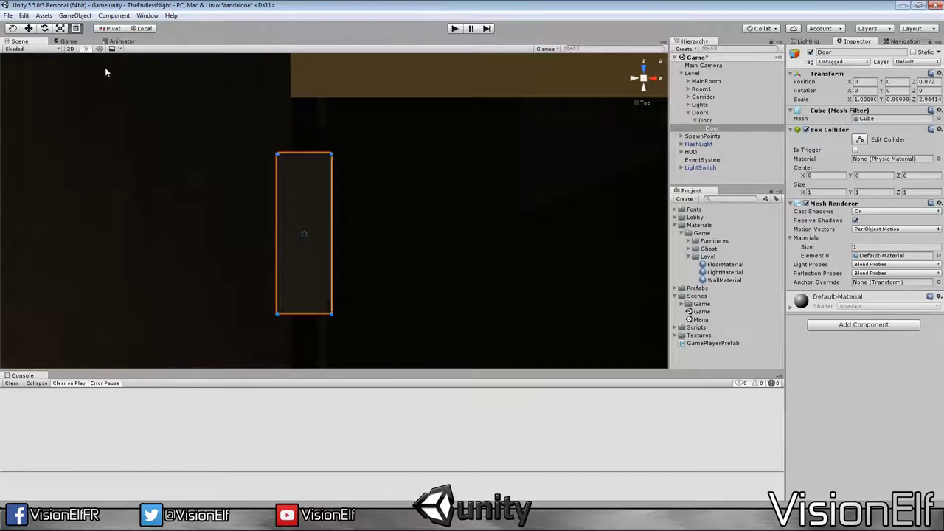
click(640, 90)
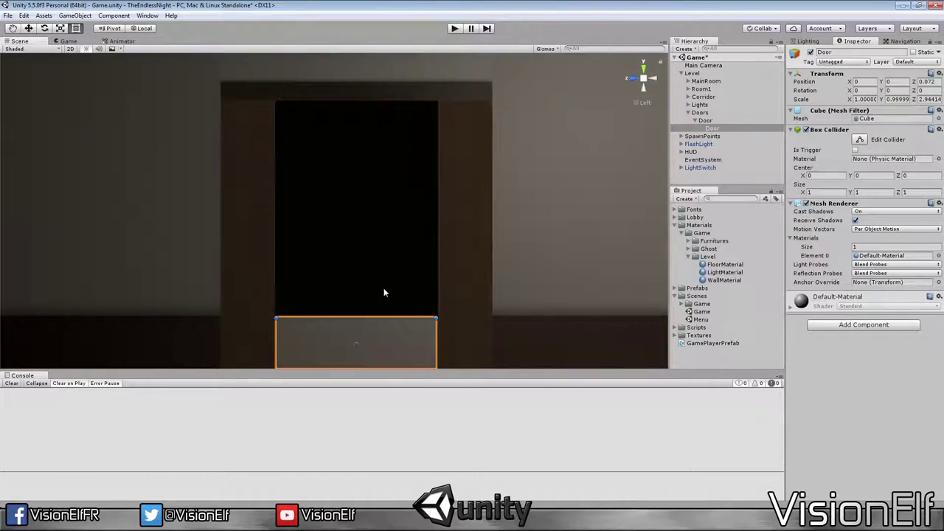
drag(381, 318, 381, 115)
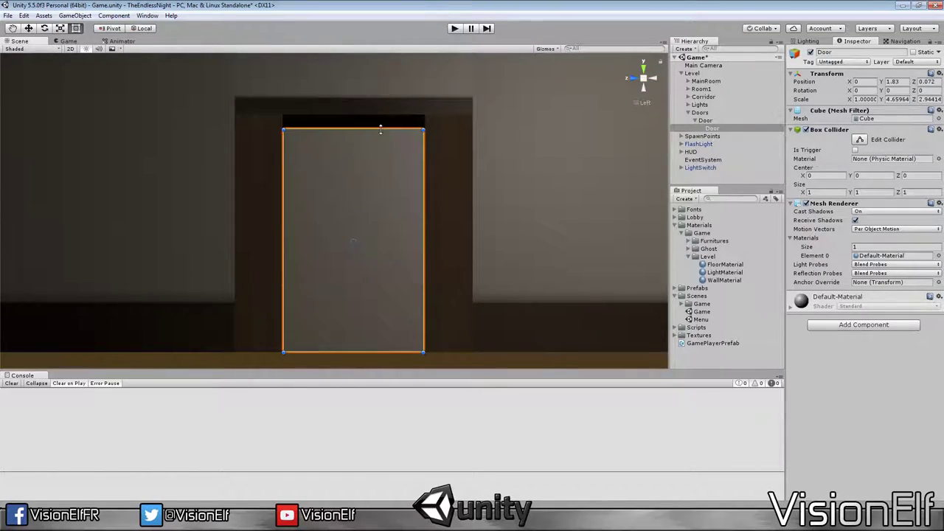
Step: Set Door Scale to X 0.2, Y 5, Z 3 and Position Y 2, Z 0.075
double_click(867, 99)
text(1)
double_click(899, 98)
text(5)
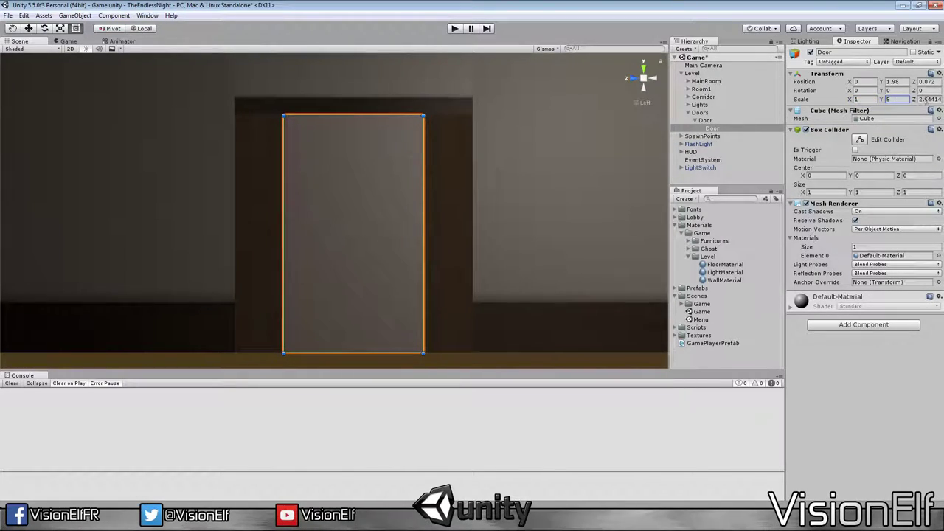
double_click(925, 99)
text(3)
double_click(869, 99)
text(.2)
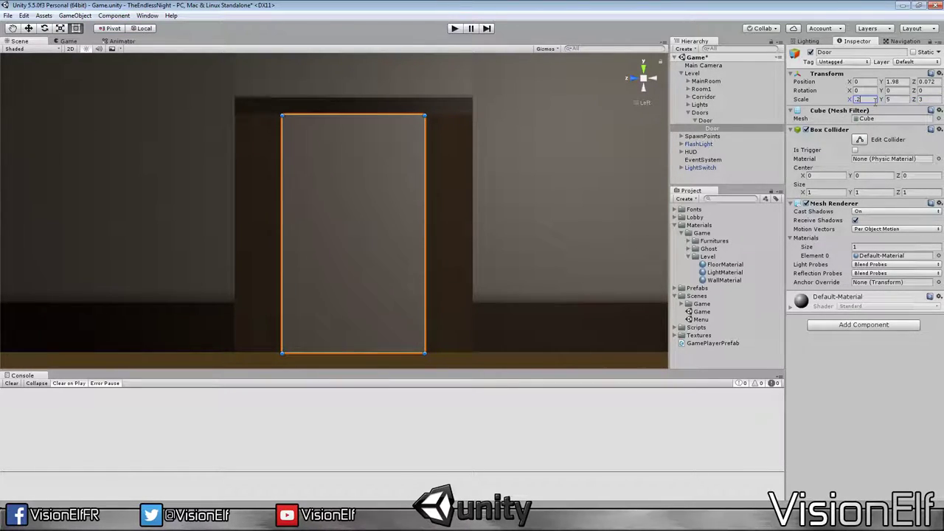
key(Return)
double_click(894, 81)
text(2)
double_click(927, 81)
text(0.)
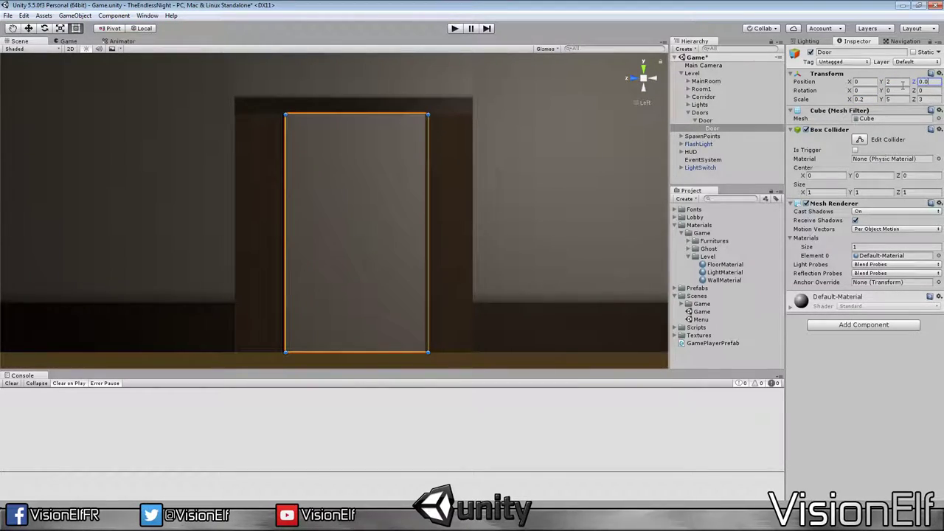
text(075)
Step: Switch to a perspective view and orbit around to check the door fills the doorway
click(486, 181)
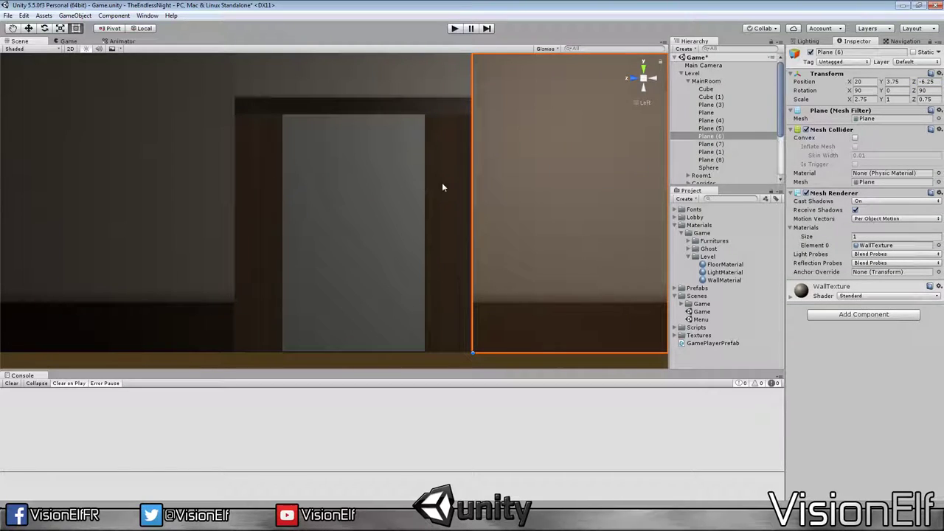
click(387, 192)
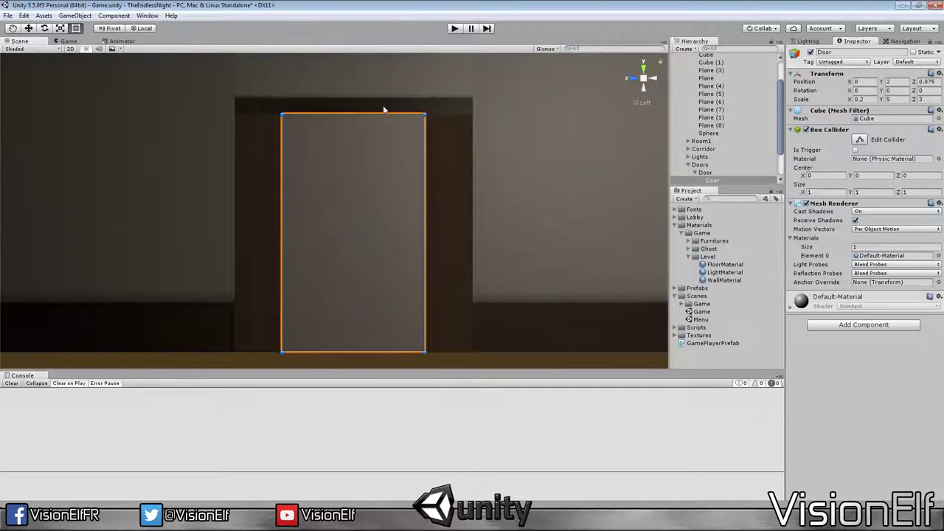
click(638, 106)
mouse_move(490, 295)
alt+mouse_down()
mouse_move(465, 192)
mouse_move(432, 231)
alt+mouse_up()
key(f)
click(554, 227)
alt+drag(546, 226, 415, 152)
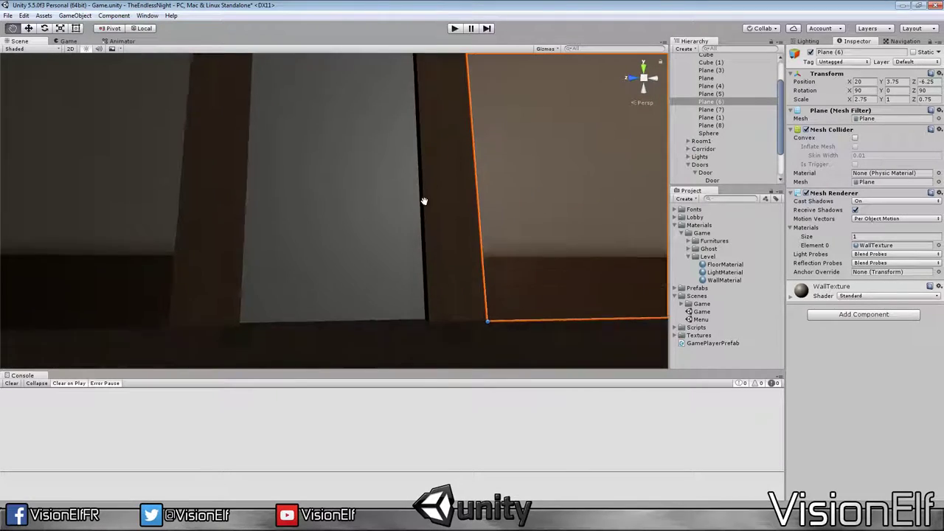
middle_drag(414, 152, 403, 341)
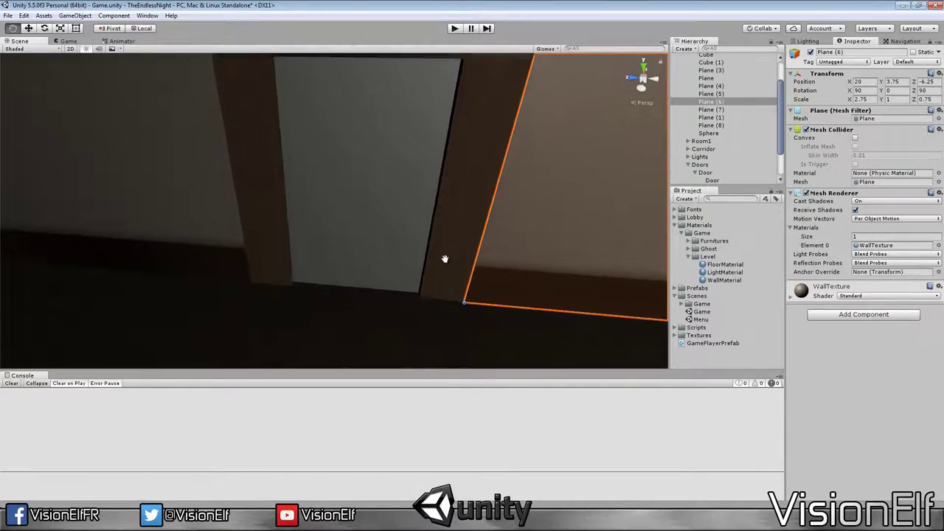
alt+drag(402, 342, 432, 279)
click(388, 253)
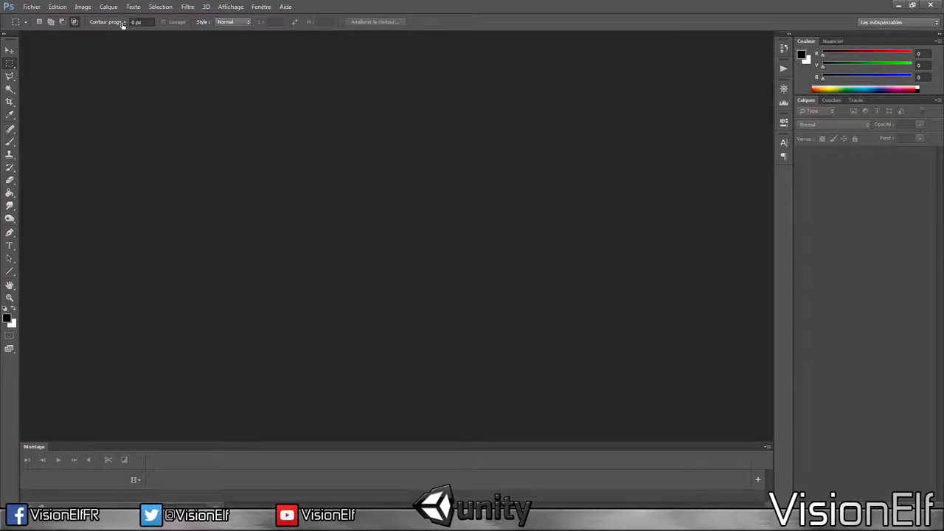
Step: Create a new 1024x1024 Photoshop document
click(32, 7)
click(38, 25)
key(Escape)
click(31, 7)
click(40, 18)
click(572, 138)
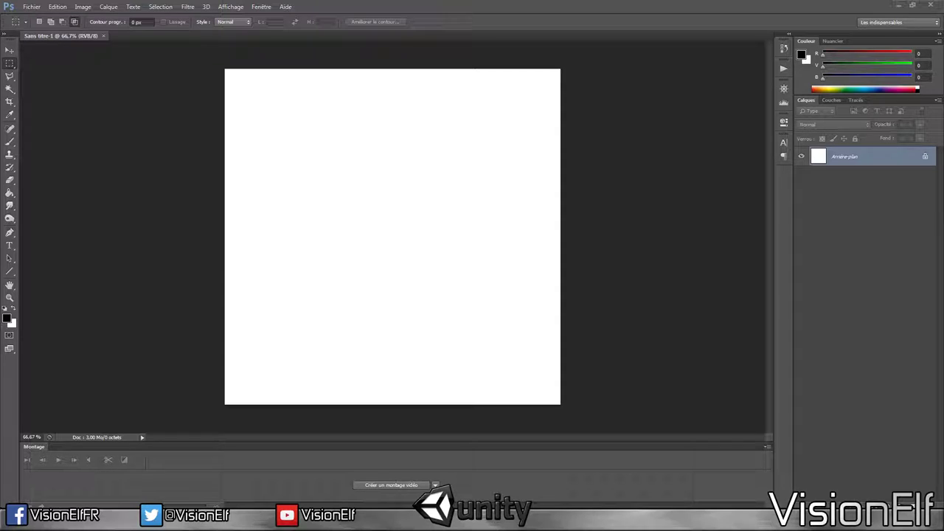
Step: Paste the door image and stretch it to fill the whole canvas
click(9, 51)
key(ctrl+v)
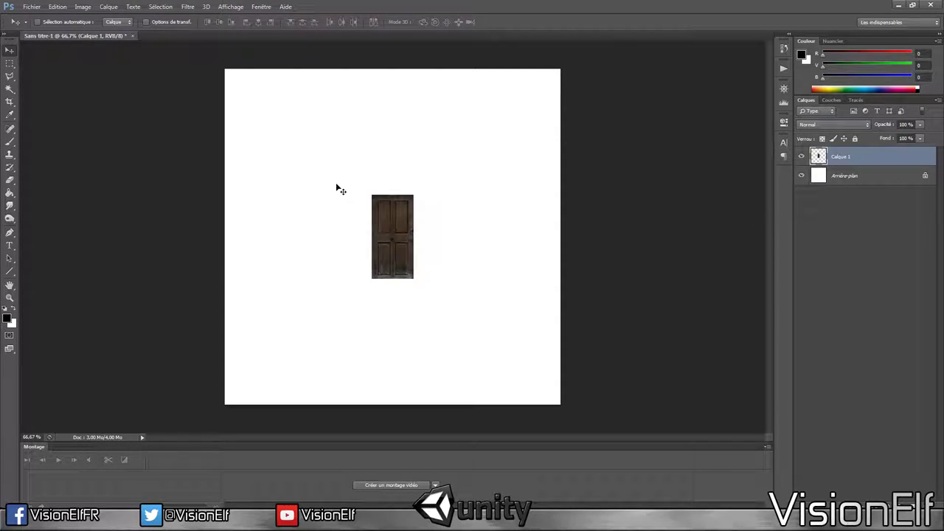
drag(394, 227, 248, 100)
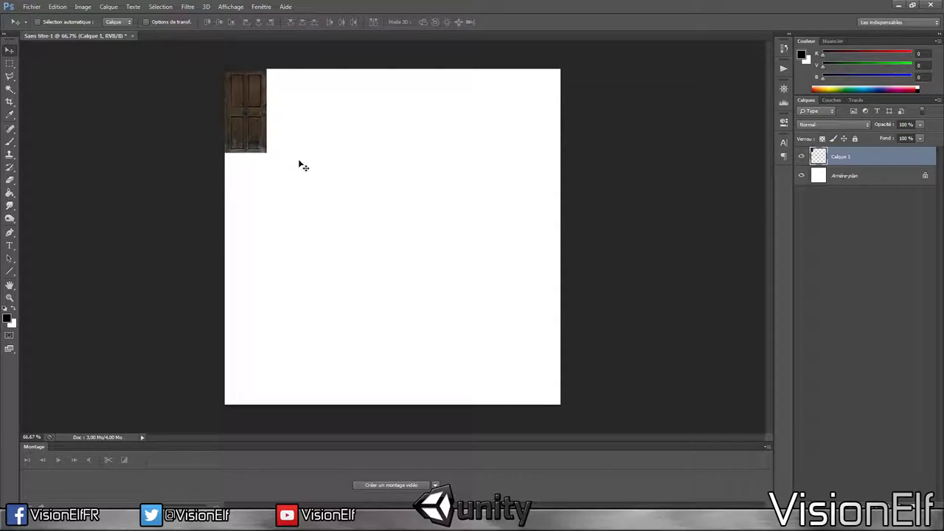
key(ctrl+t)
drag(269, 154, 561, 406)
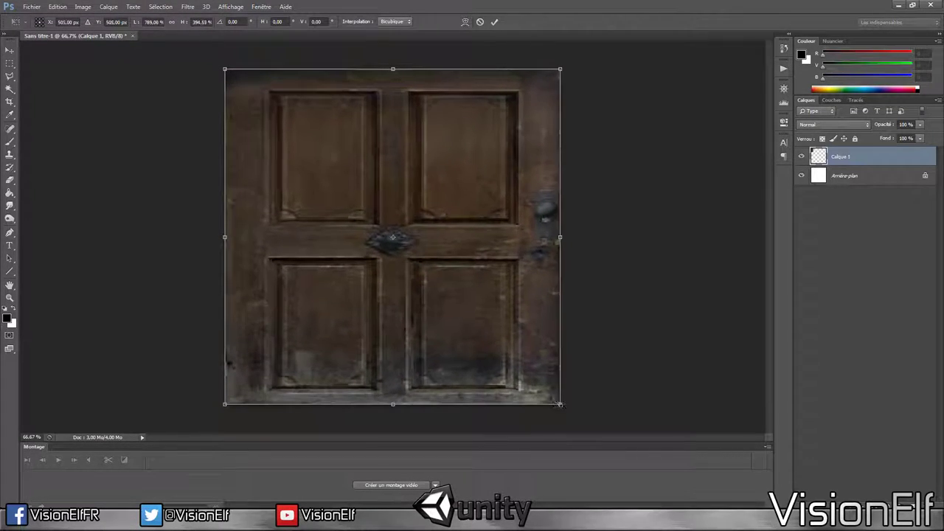
key(Return)
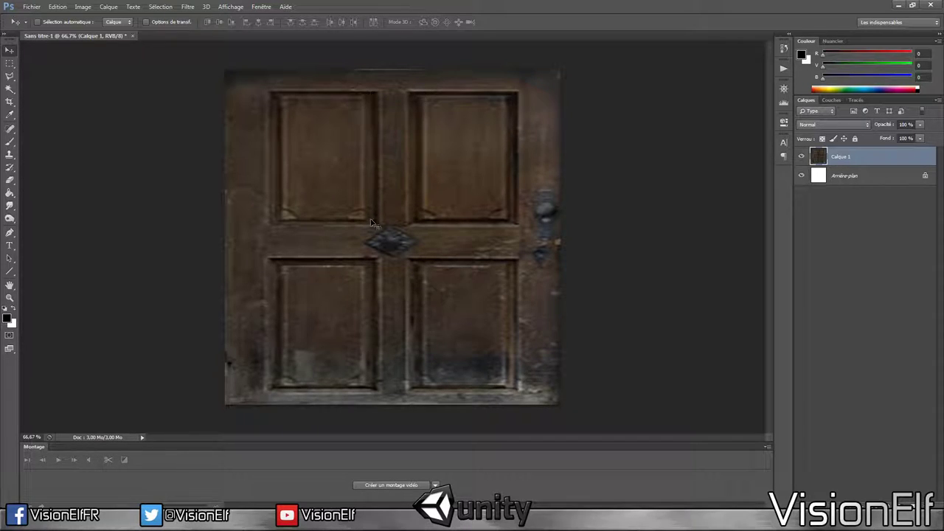
click(84, 7)
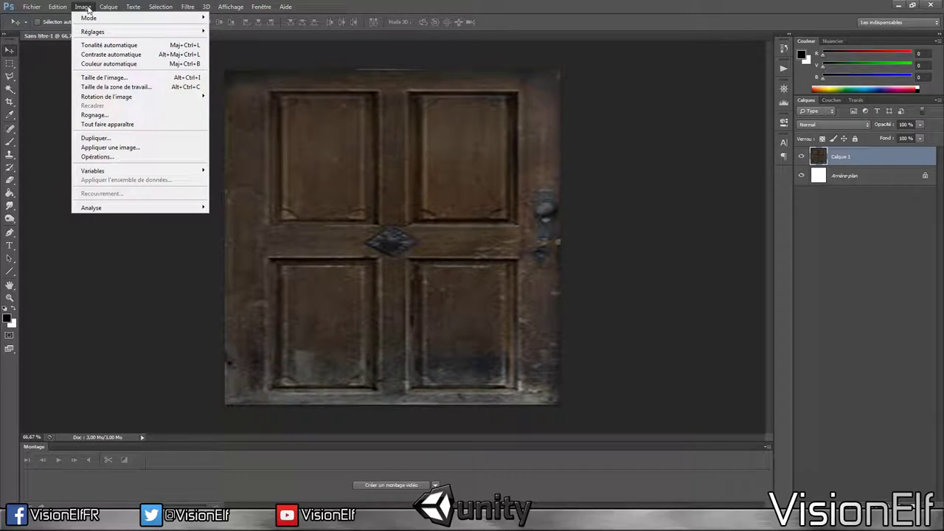
Step: Adjust the door image's brightness and contrast
mouse_move(170, 31)
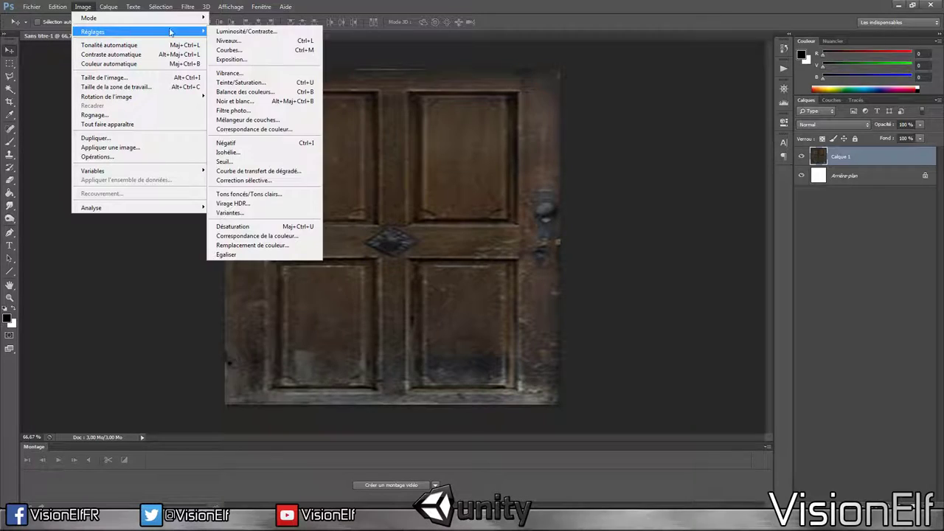
click(246, 30)
mouse_move(632, 236)
mouse_down()
mouse_move(644, 238)
mouse_move(622, 263)
mouse_move(659, 261)
mouse_move(633, 239)
mouse_move(675, 261)
mouse_move(636, 244)
mouse_up()
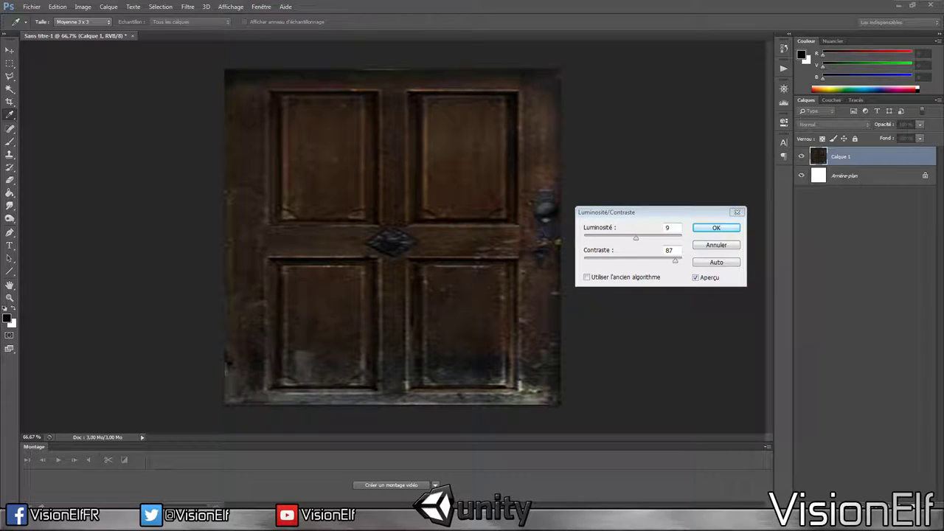
click(81, 7)
click(669, 238)
click(715, 227)
key(v)
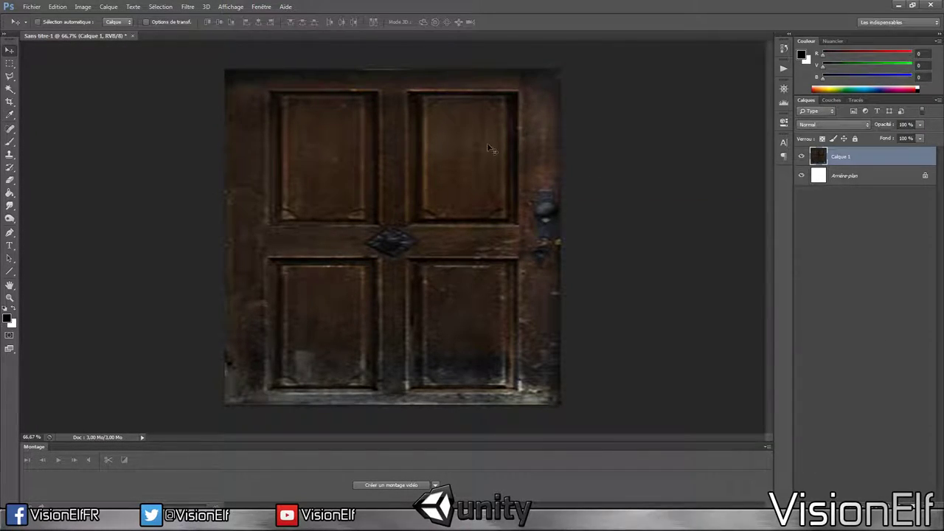
Step: Try shifting the door's hue toward green, then cancel the change
click(82, 6)
mouse_move(133, 35)
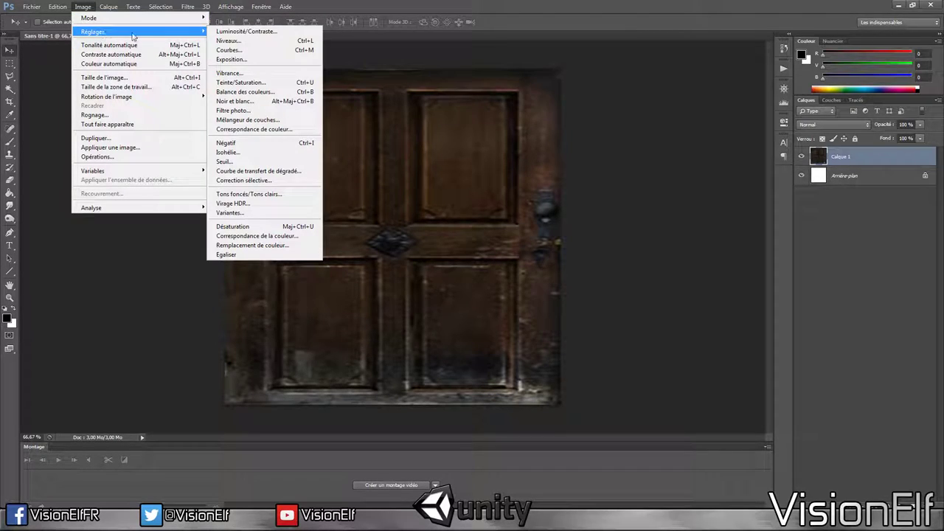
click(242, 83)
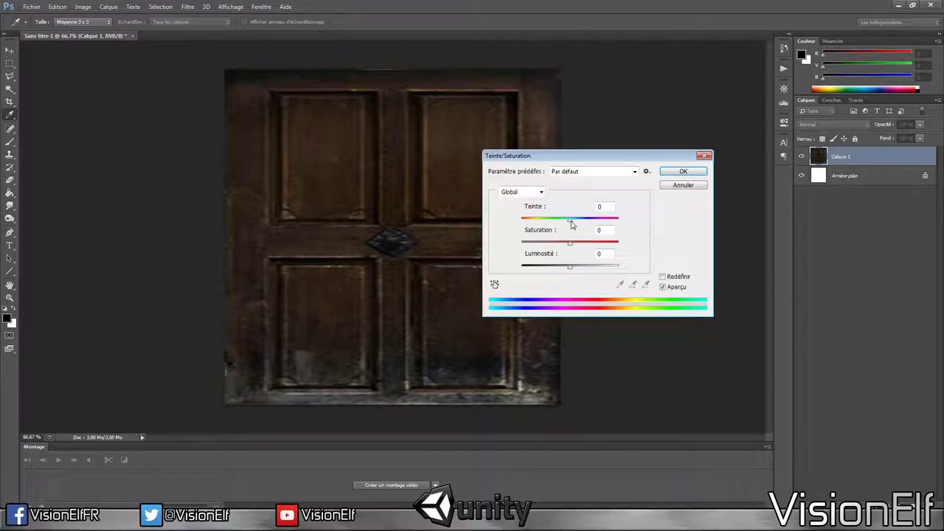
drag(571, 222, 581, 221)
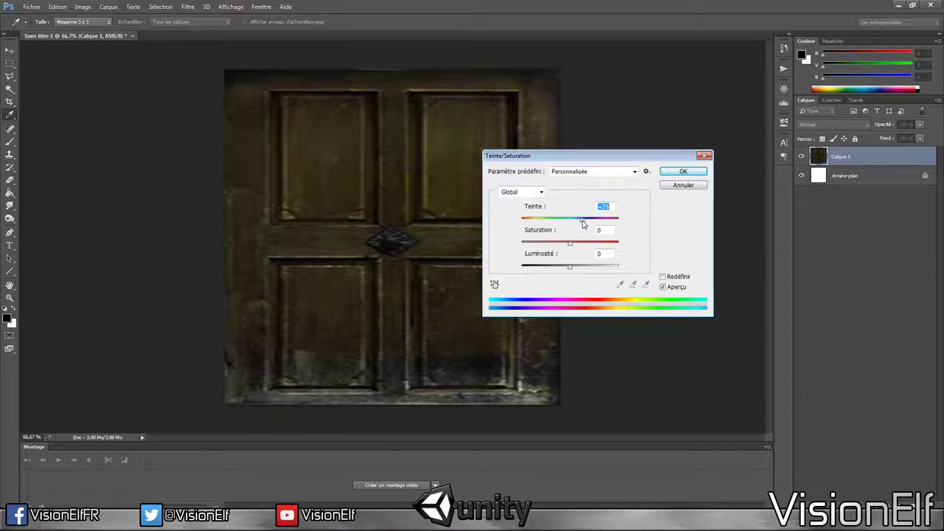
click(682, 186)
Step: Warm the door's midtones and shadows toward red with Color Balance
click(83, 7)
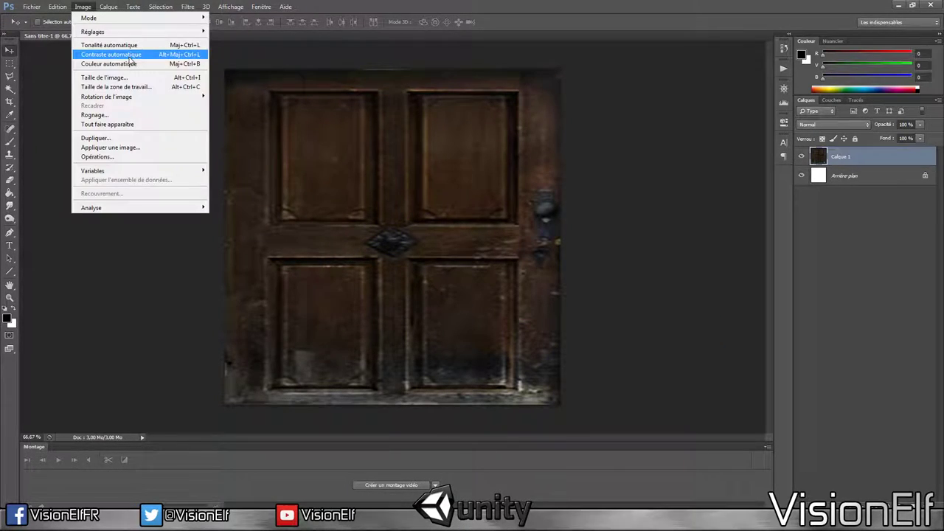
mouse_move(111, 31)
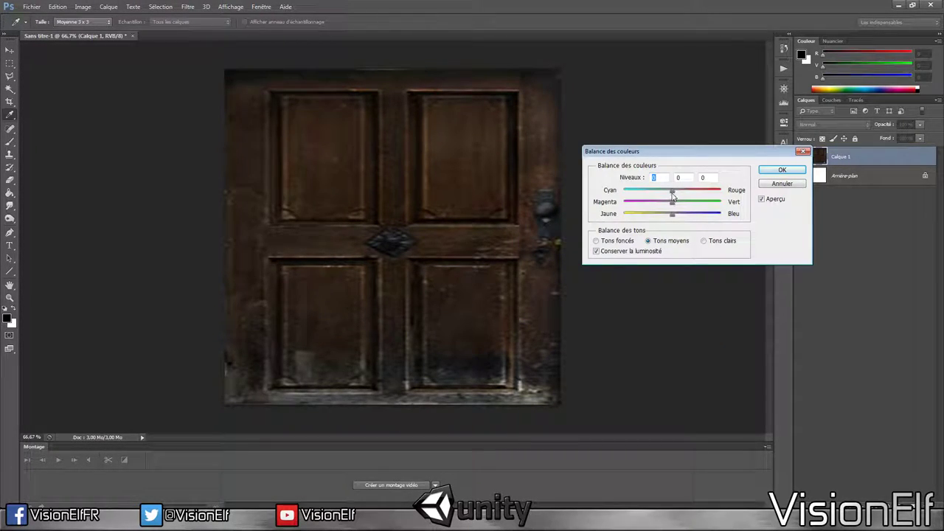
mouse_move(686, 193)
mouse_down()
mouse_move(662, 217)
mouse_move(673, 192)
mouse_up()
key(ctrl+1)
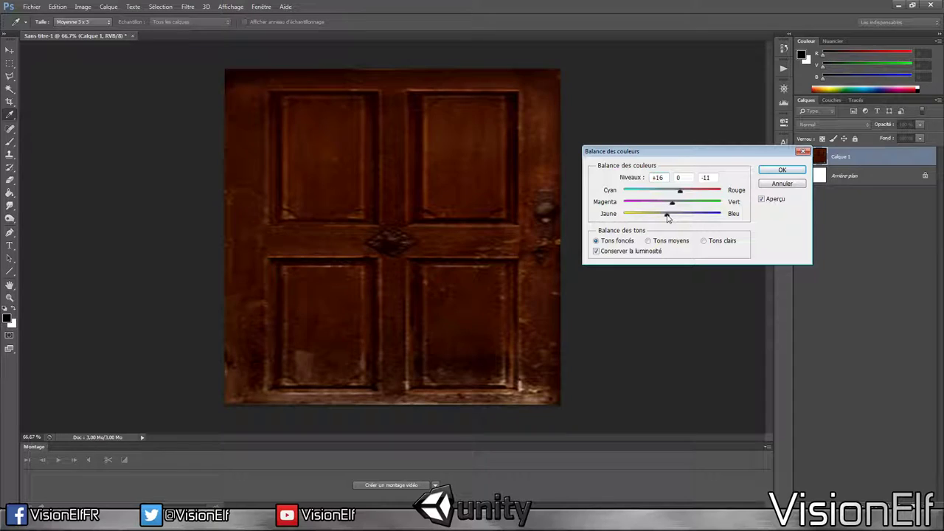
mouse_move(665, 193)
mouse_down()
mouse_move(621, 193)
mouse_move(689, 192)
mouse_move(646, 214)
mouse_up()
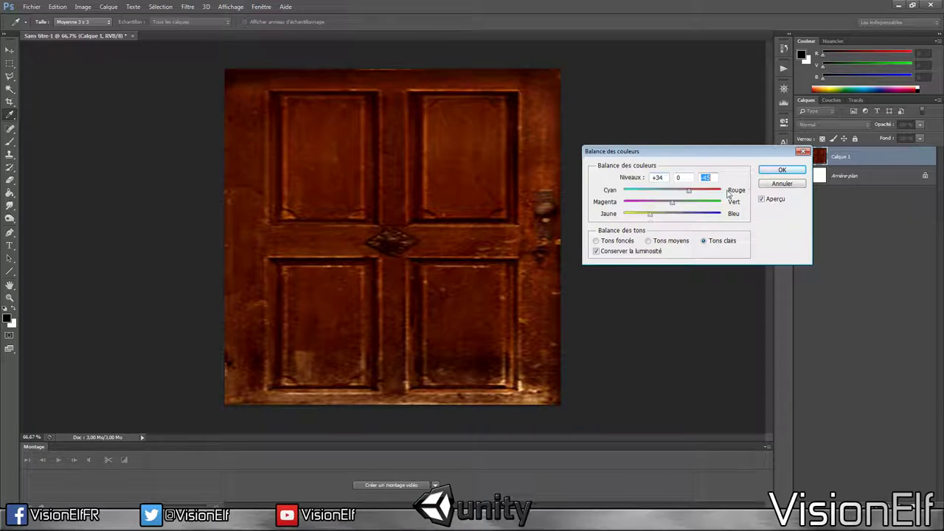
click(782, 170)
Step: Darken the door strongly with Brightness/Contrast
click(83, 7)
mouse_move(96, 27)
click(236, 32)
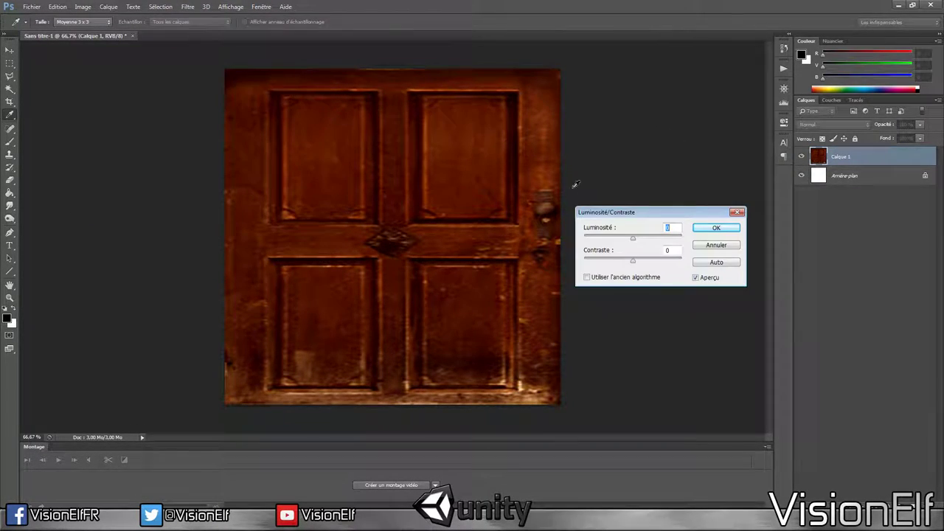
drag(633, 236, 585, 238)
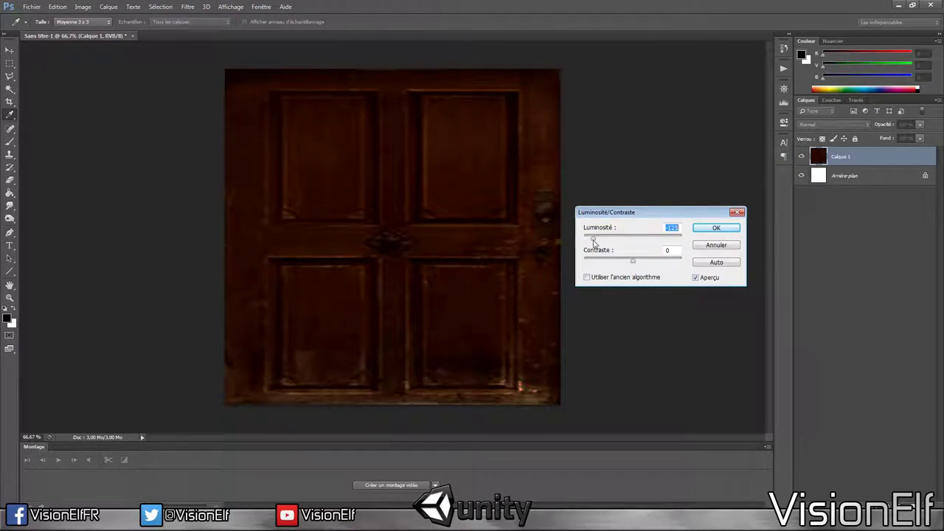
click(715, 228)
key(v)
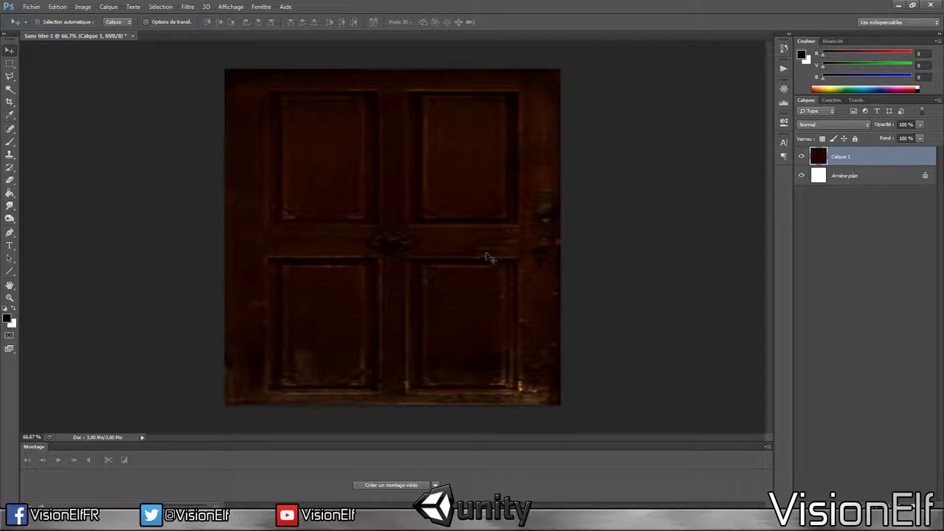
Step: Save the door texture as DoorTexture.psd
key(ctrl+s)
text(dTexture)
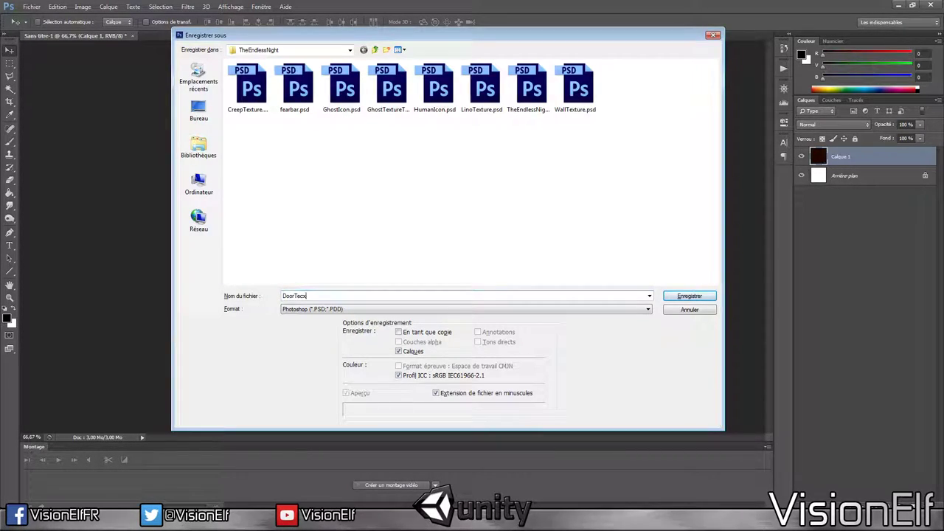
key(Return)
key(Return)
Step: Save a PNG copy named DoorTexture.png with default PNG options
key(ctrl+shift+s)
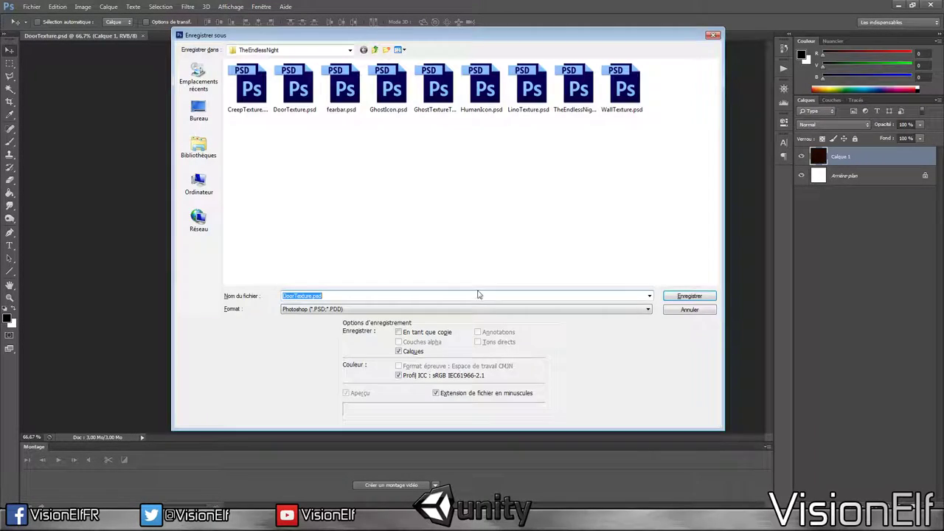
click(414, 309)
click(413, 423)
click(690, 296)
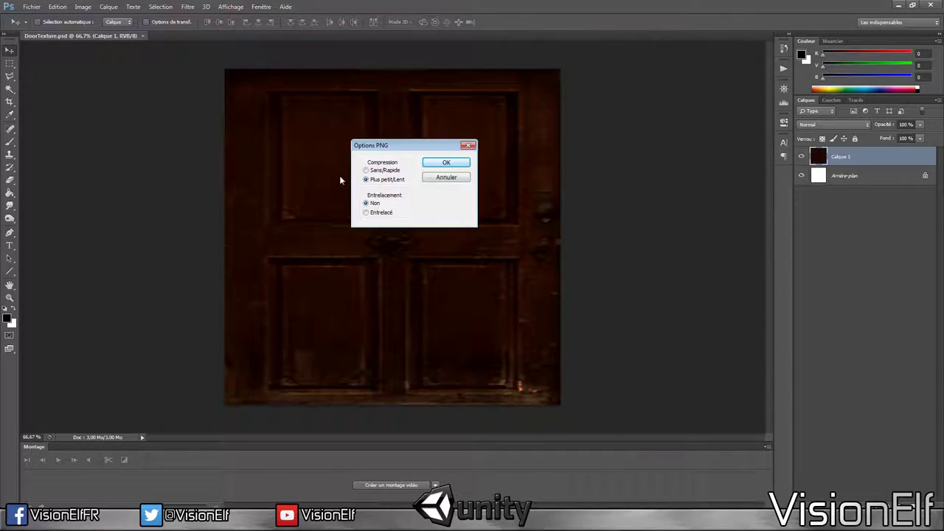
key(Return)
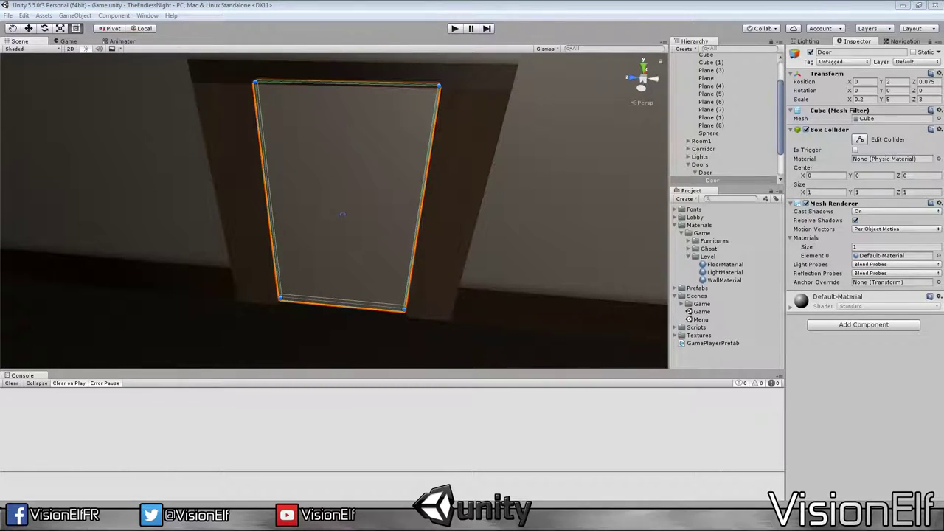
Step: Expand Textures > Game > Level and look over the WallTexture material's settings
click(681, 336)
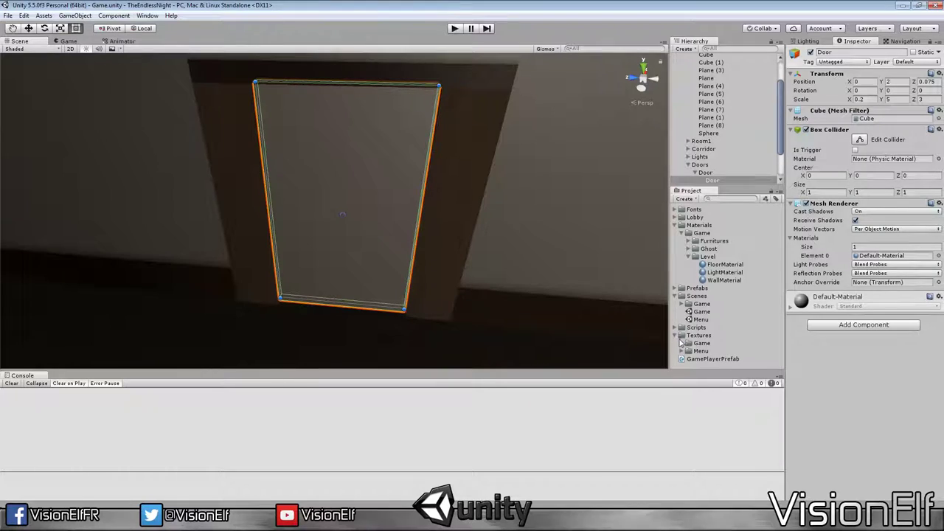
click(687, 344)
click(694, 349)
scroll(690, 355, down, 1)
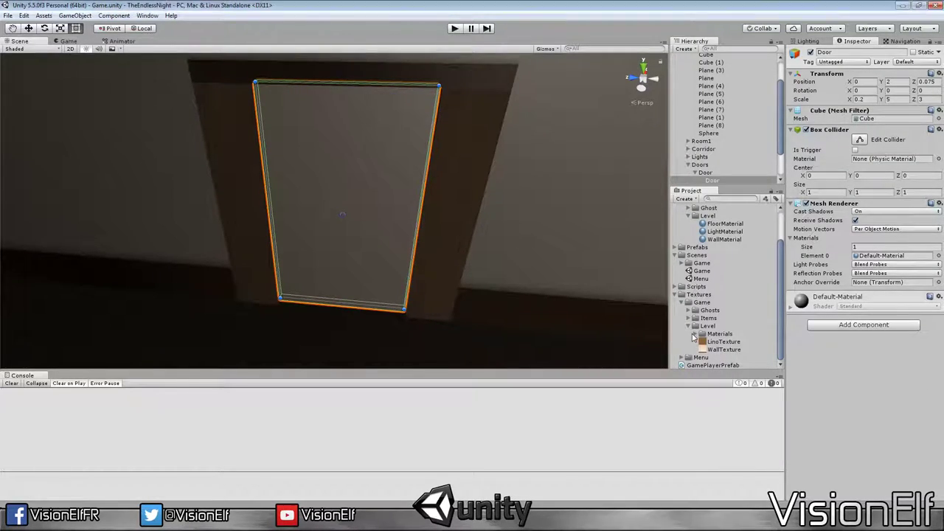
click(695, 335)
click(727, 341)
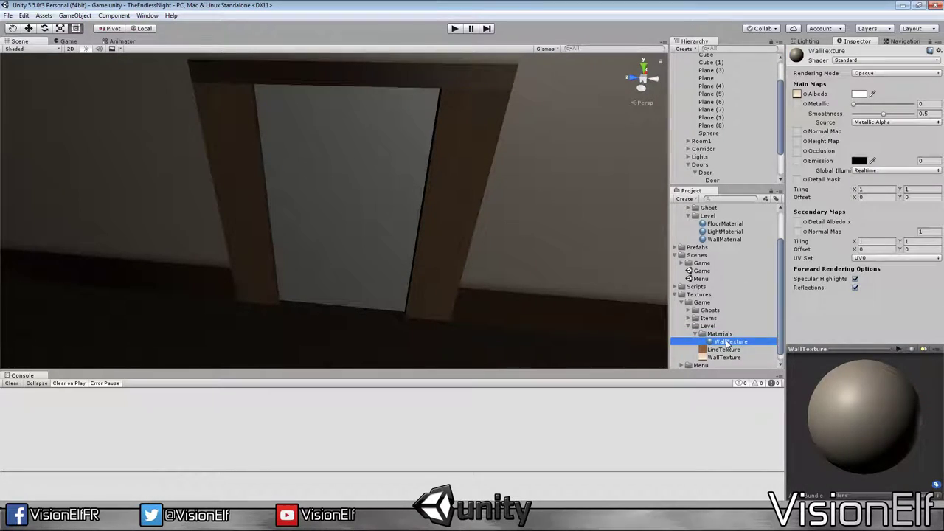
Step: Import DoorTexture.png from Explorer into the Level textures folder
click(724, 336)
click(699, 336)
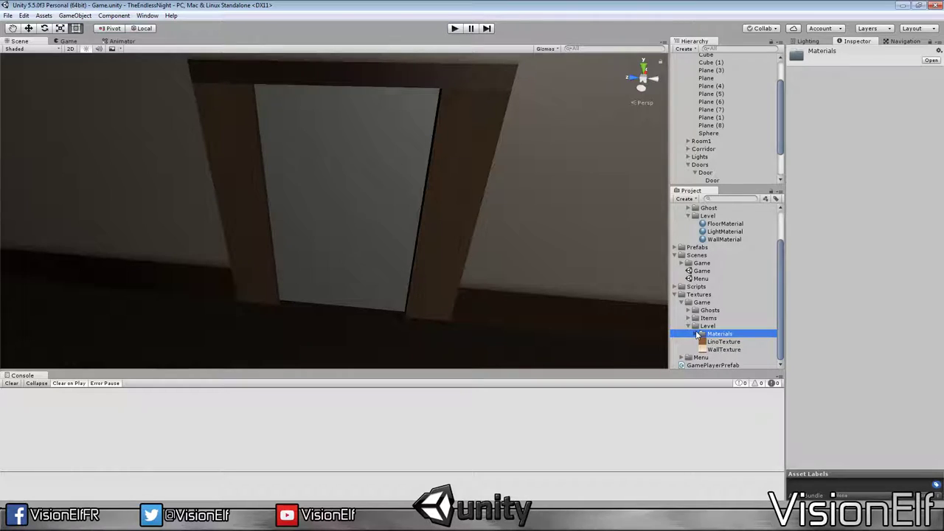
click(705, 325)
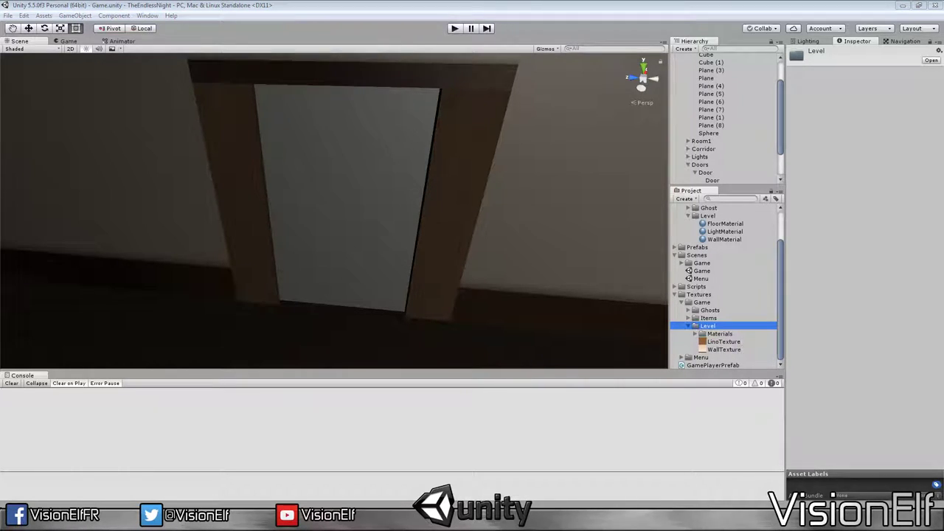
click(712, 325)
drag(712, 325, 712, 328)
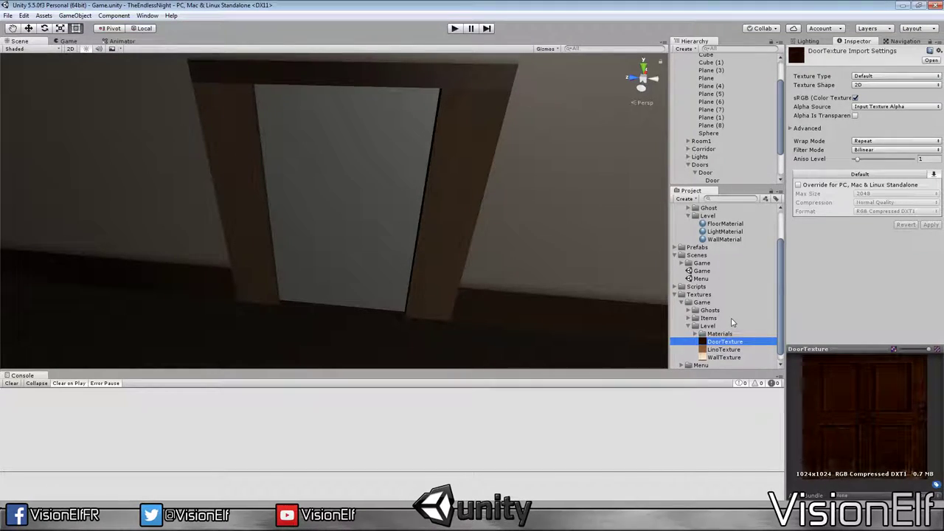
Step: Create a new material in the Level folder named DoorMaterial
right_click(713, 215)
mouse_move(747, 225)
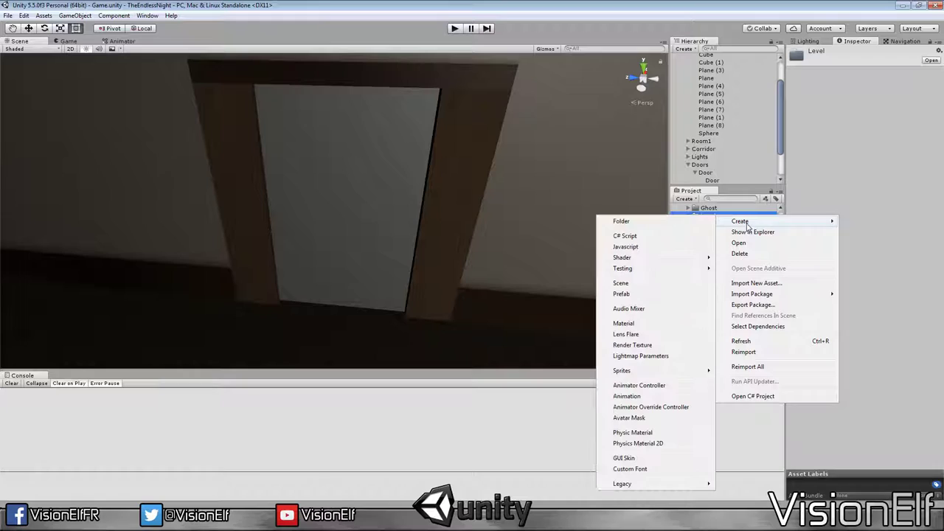
click(647, 324)
text(DoorTexture)
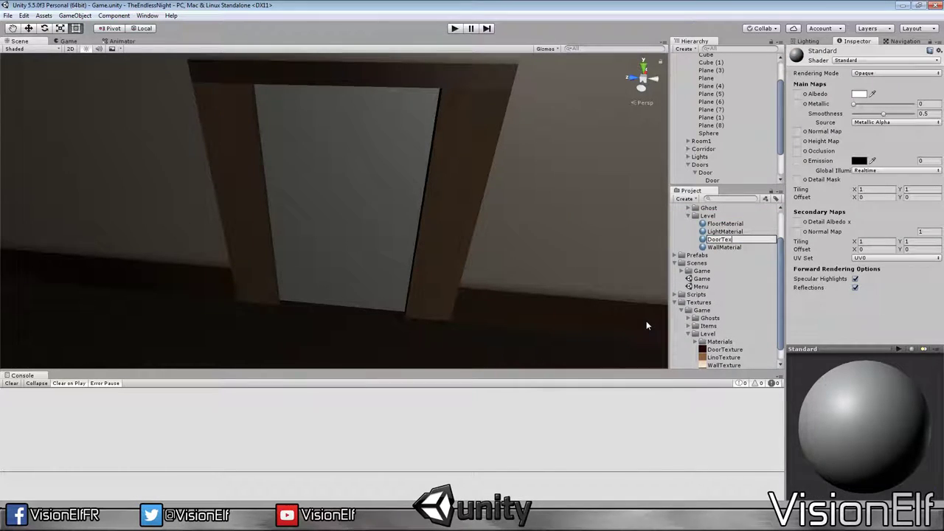
key(Return)
key(F2)
text(DoorMaterial)
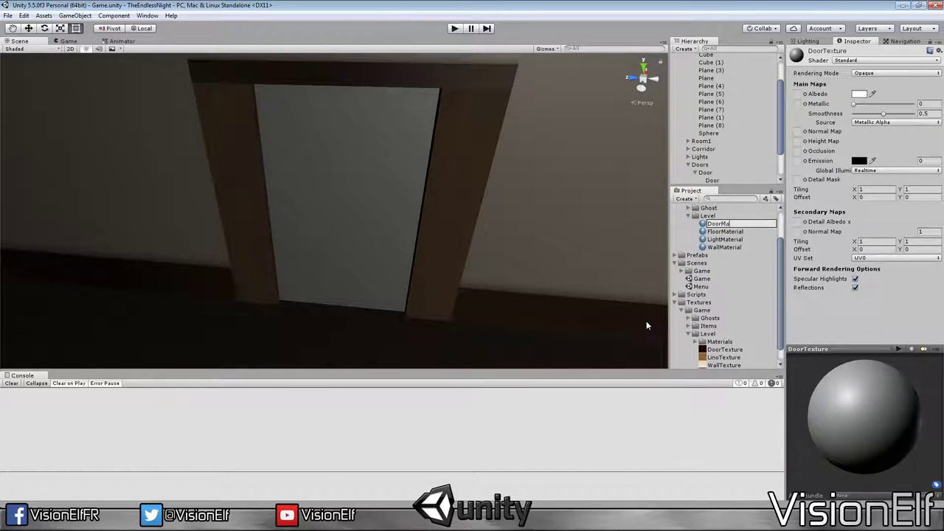
key(Return)
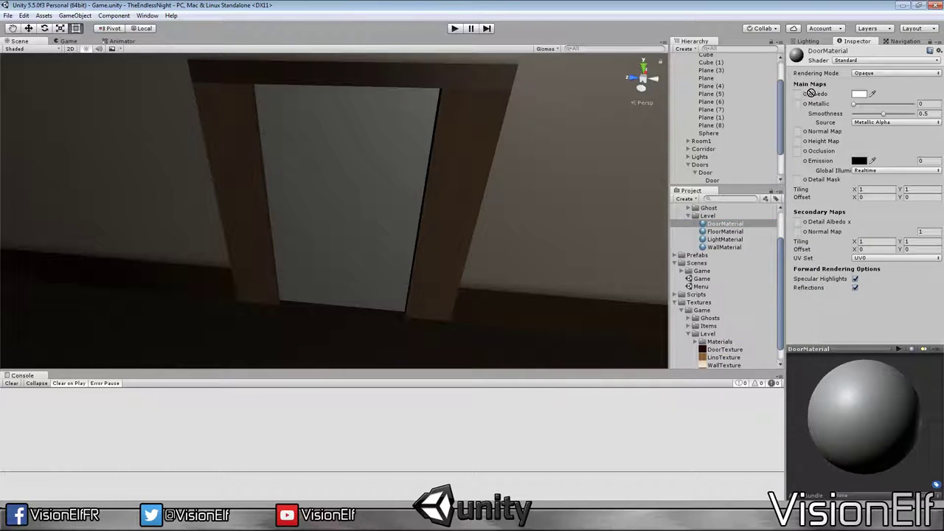
Step: Use DoorTexture as DoorMaterial's albedo and apply the material to the door
drag(733, 351, 799, 94)
drag(732, 232, 405, 186)
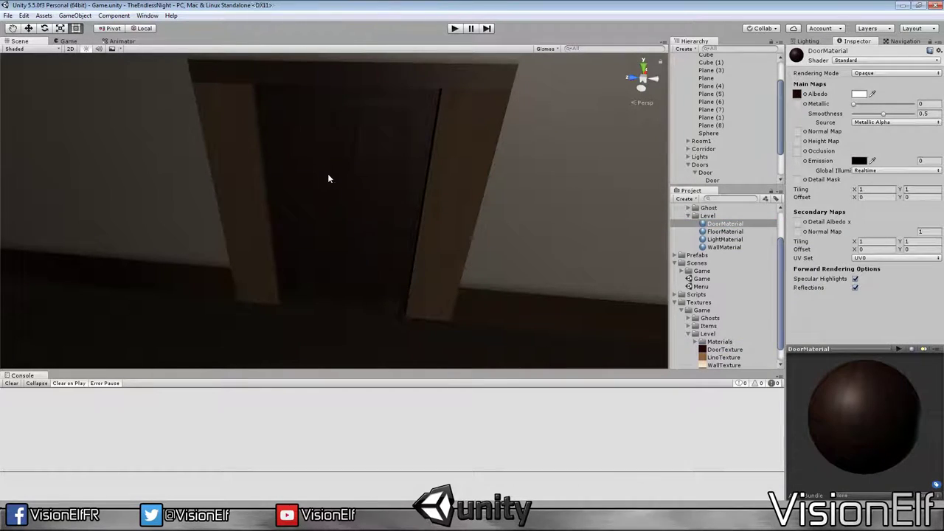
right_drag(478, 289, 524, 175)
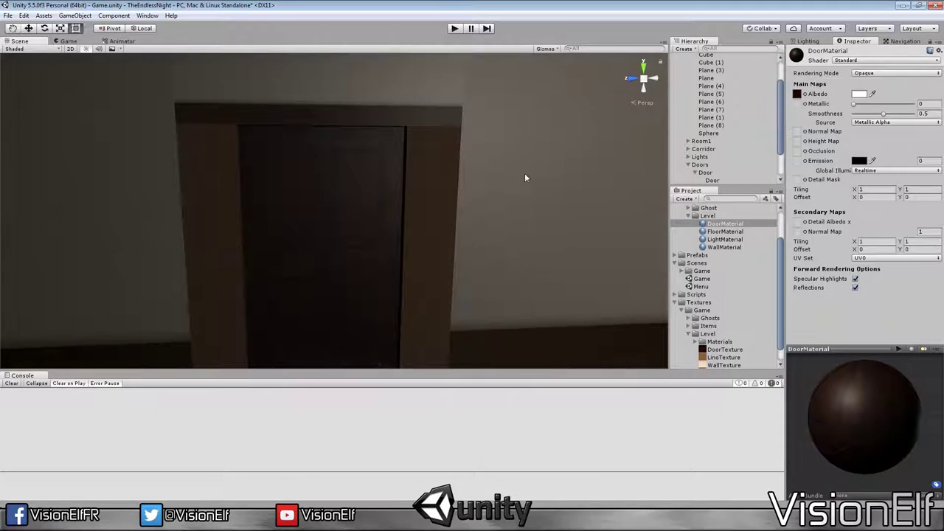
Step: Tune DoorMaterial's smoothness down to 0, keeping Metallic Alpha as the smoothness source
mouse_move(884, 115)
mouse_down()
mouse_move(898, 120)
mouse_move(855, 115)
mouse_move(869, 108)
mouse_move(740, 116)
mouse_up()
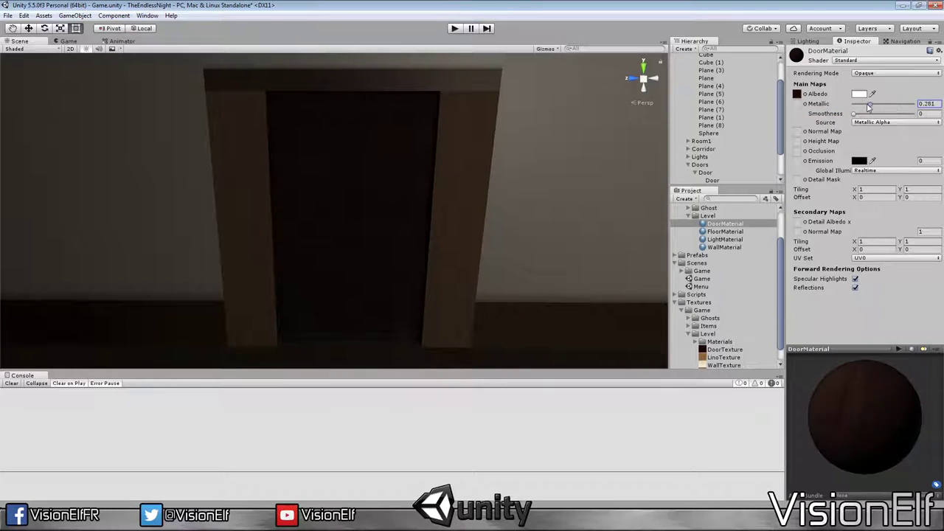
mouse_move(525, 232)
right_down()
mouse_move(483, 264)
mouse_move(501, 246)
right_up()
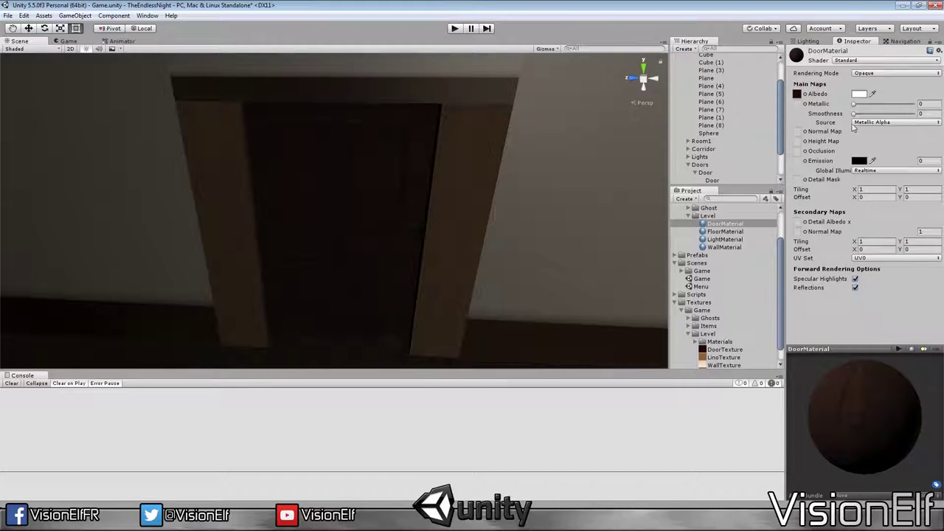
click(875, 122)
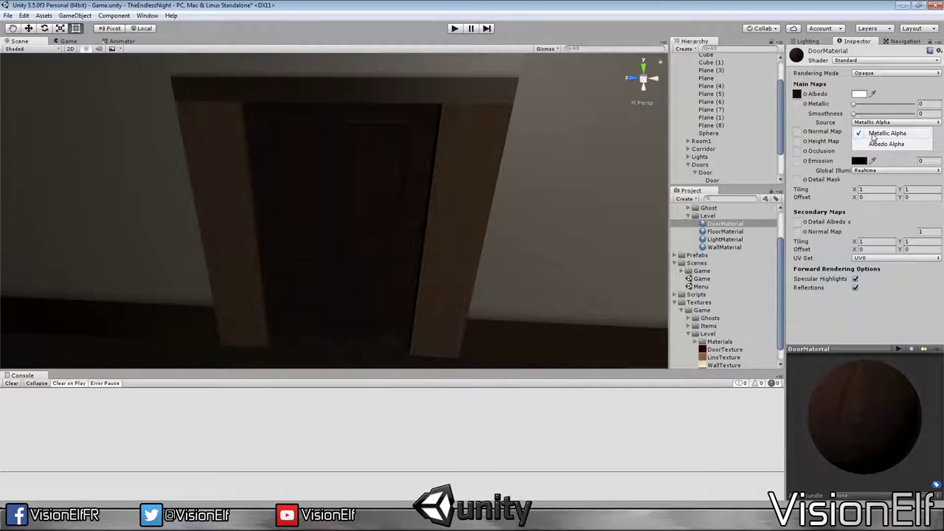
click(874, 143)
drag(875, 114, 874, 115)
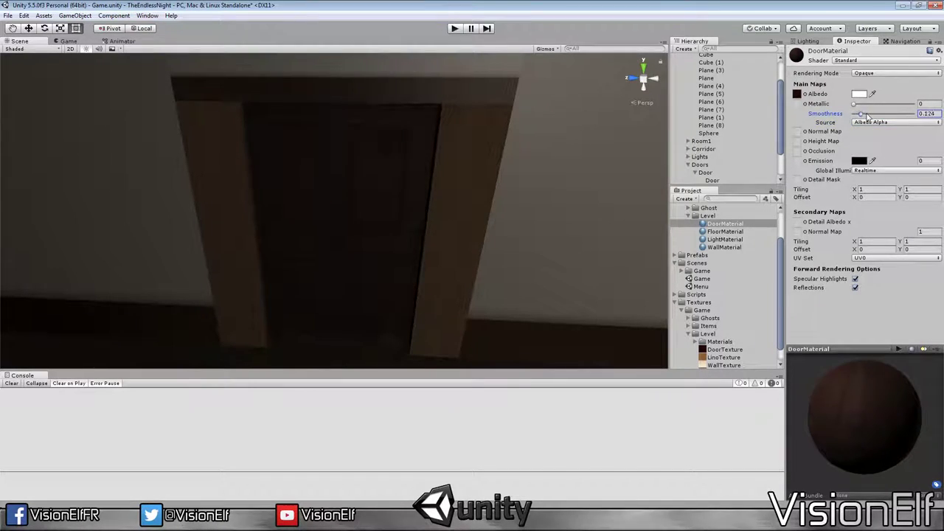
click(878, 122)
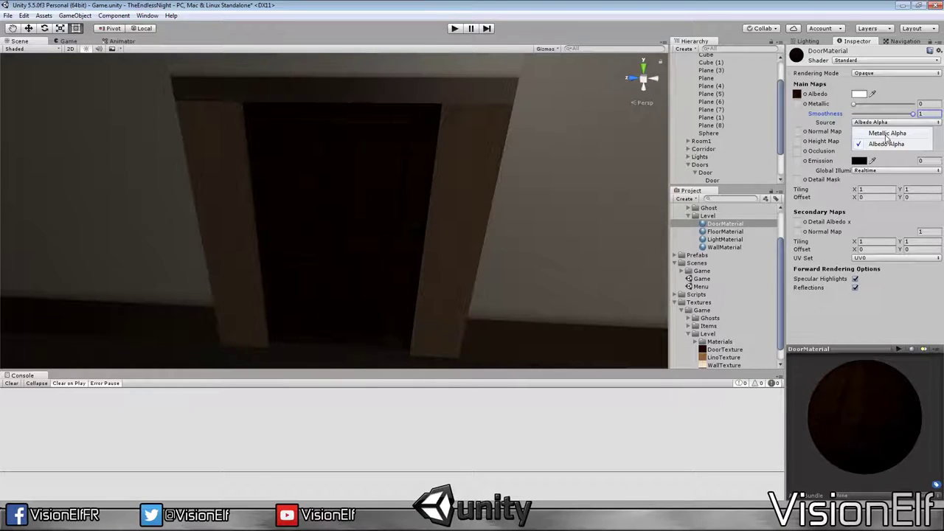
click(878, 123)
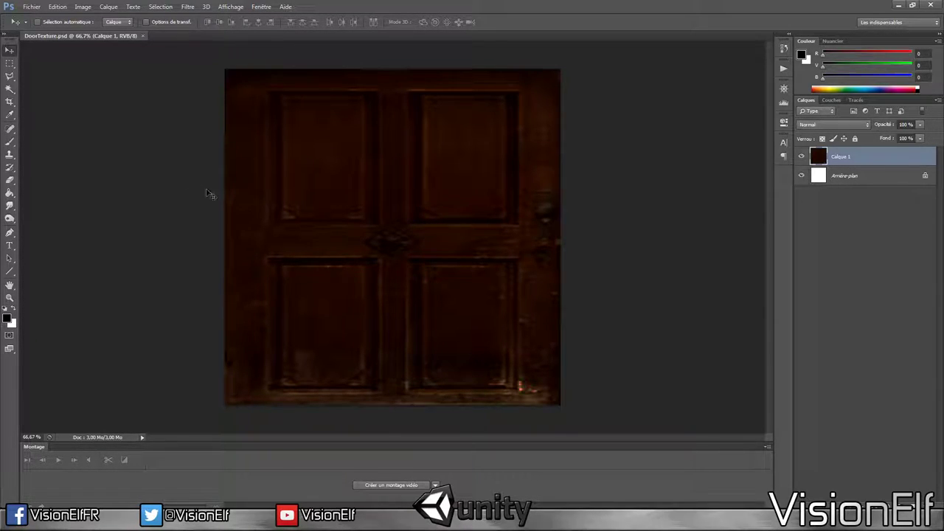
Step: Apply a first Brightness/Contrast pass to the door texture, trying brightness 150 and contrast 100
click(59, 7)
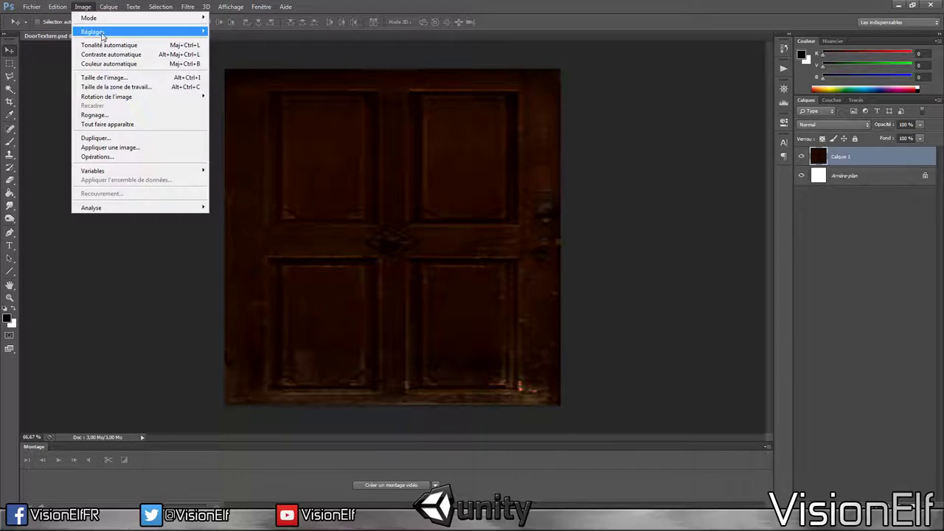
mouse_move(96, 31)
click(229, 32)
drag(632, 240, 682, 239)
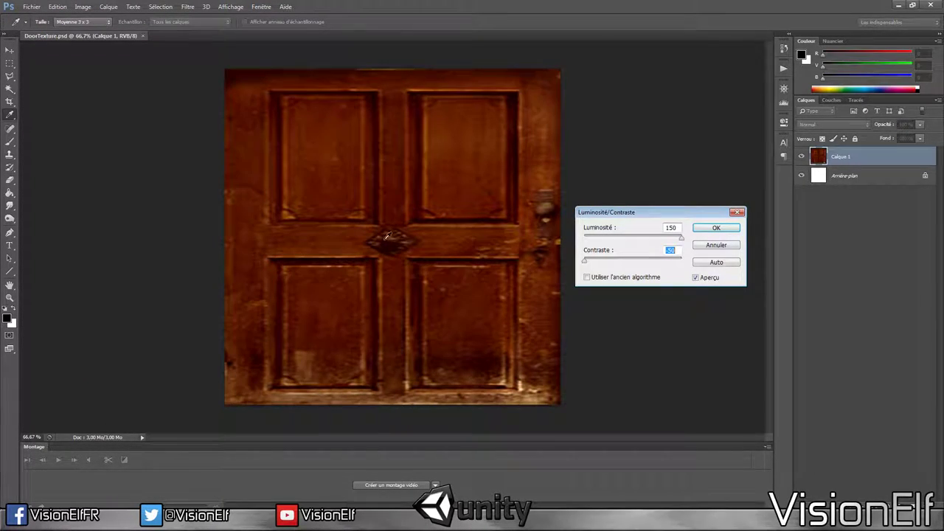
mouse_move(633, 260)
mouse_down()
mouse_move(682, 260)
mouse_move(448, 233)
mouse_up()
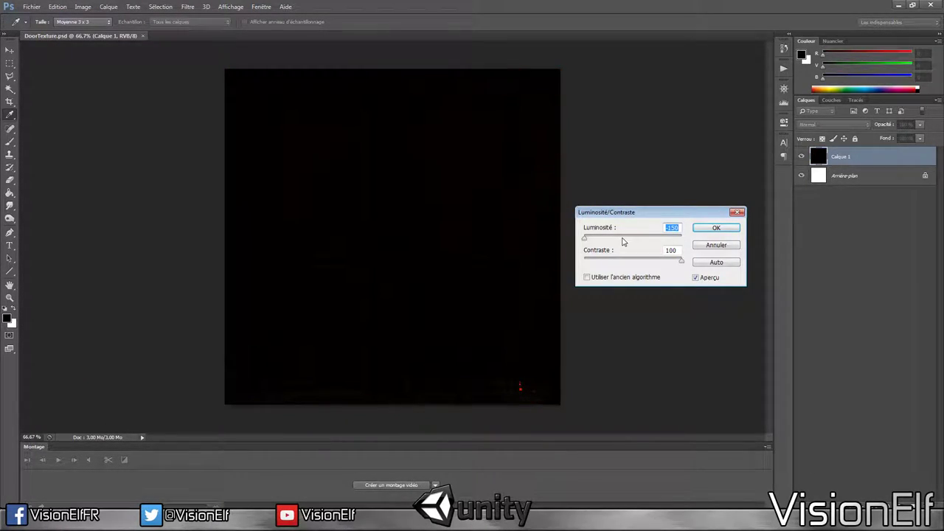
drag(624, 240, 741, 239)
mouse_move(660, 262)
mouse_down()
mouse_move(590, 264)
mouse_move(754, 260)
mouse_up()
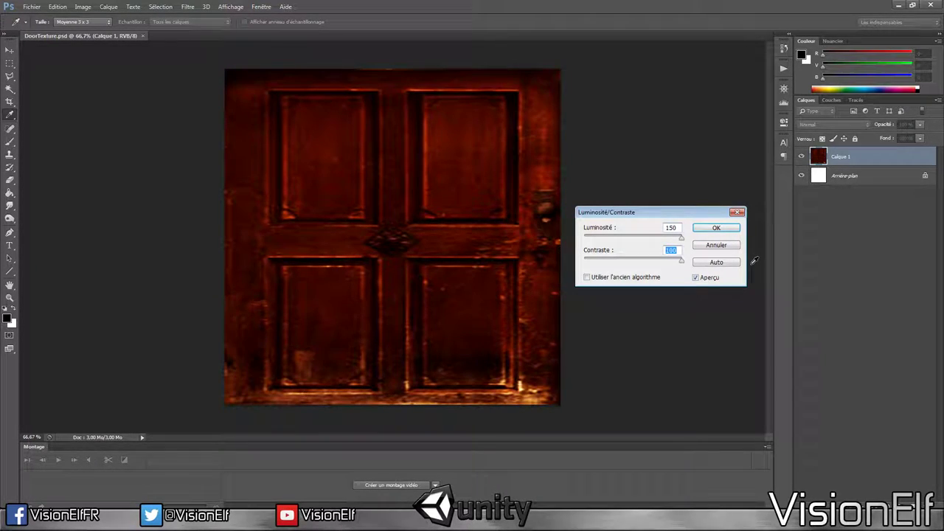
mouse_move(712, 228)
mouse_down()
mouse_move(629, 245)
mouse_move(643, 249)
mouse_up()
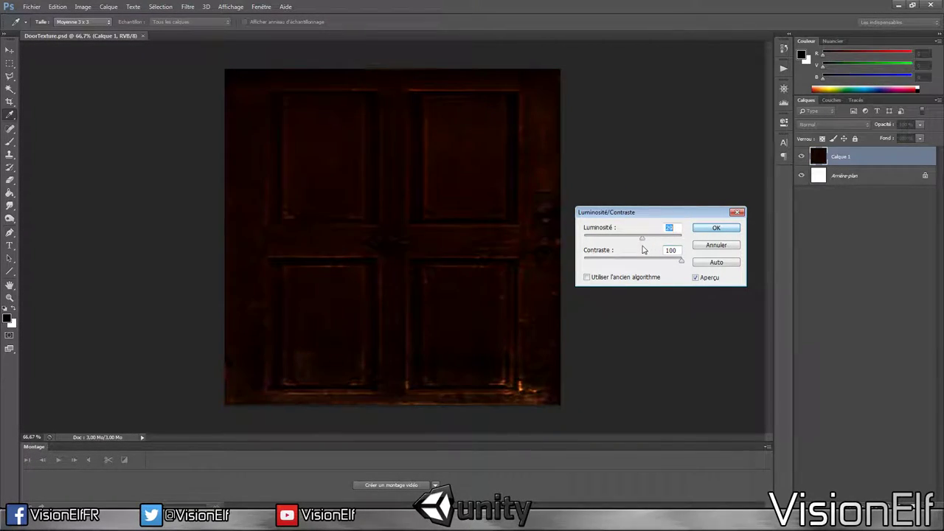
text(0)
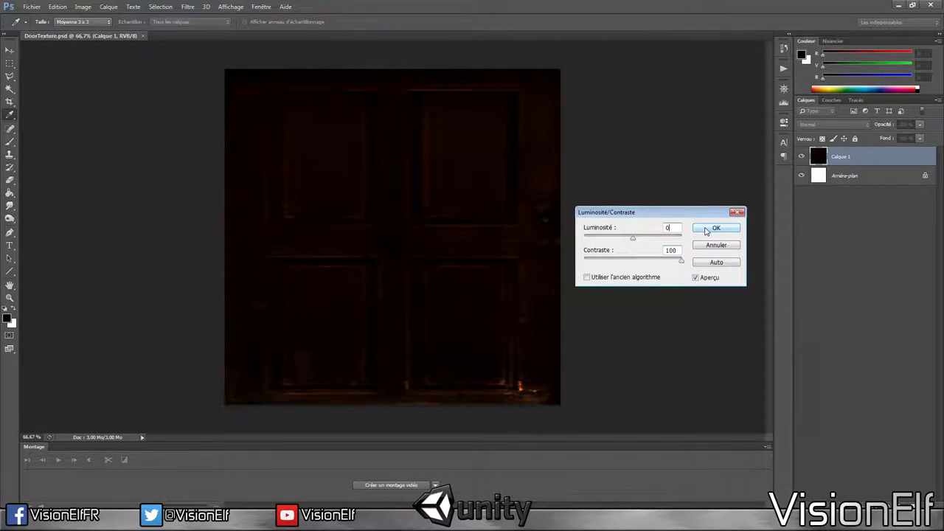
click(706, 231)
Step: Brighten the door texture to 133 with a second Brightness/Contrast pass
click(83, 7)
mouse_move(96, 31)
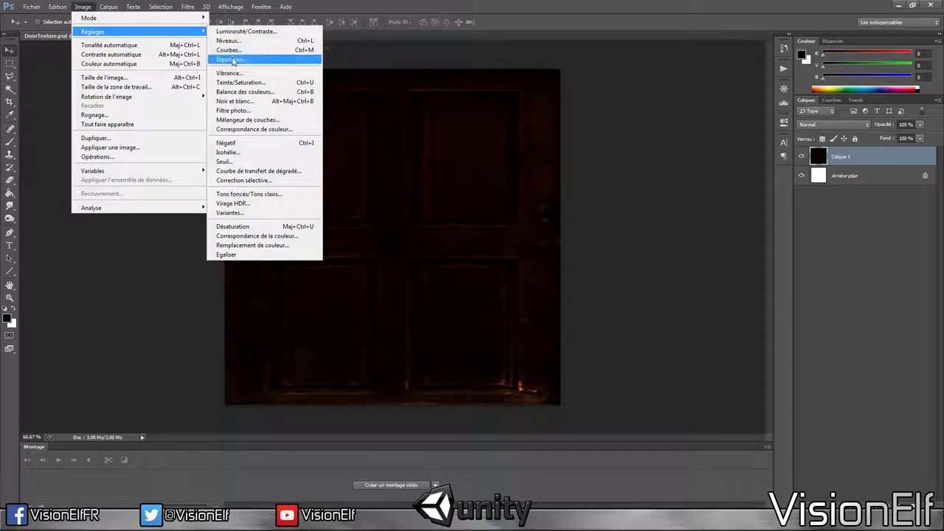
click(243, 31)
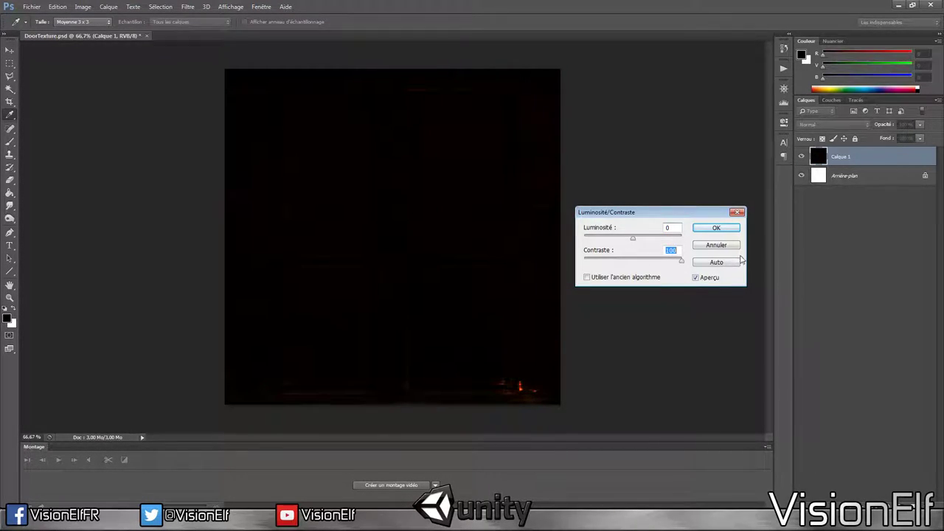
drag(633, 238, 677, 244)
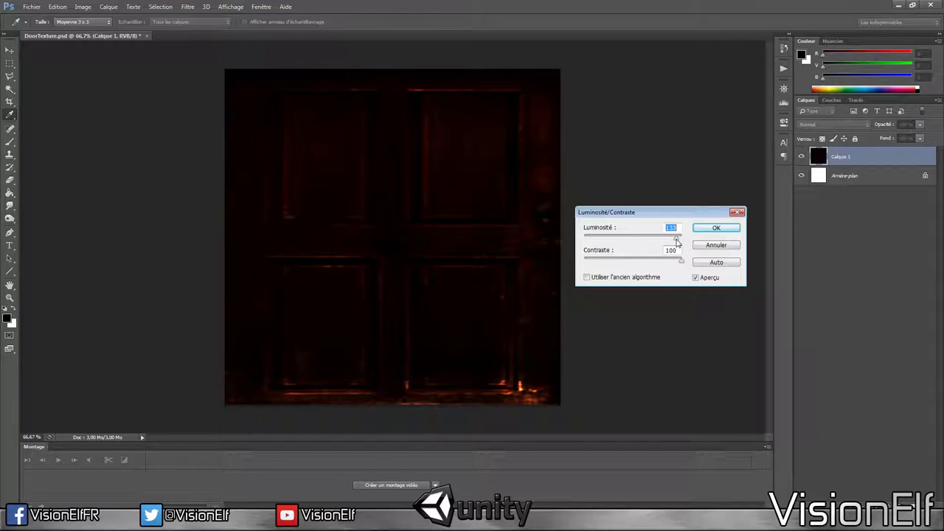
click(712, 228)
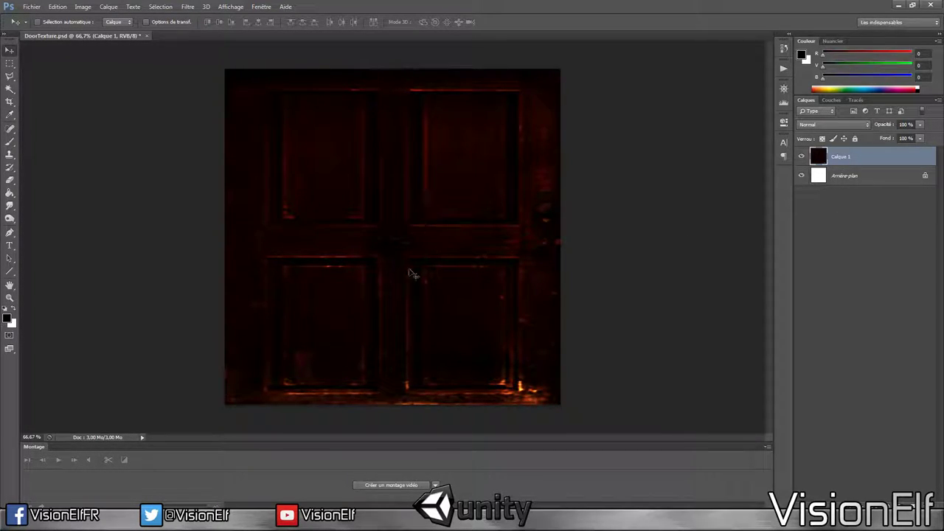
Step: Apply another Brightness/Contrast pass with contrast 100 and raised brightness
click(83, 6)
mouse_move(96, 29)
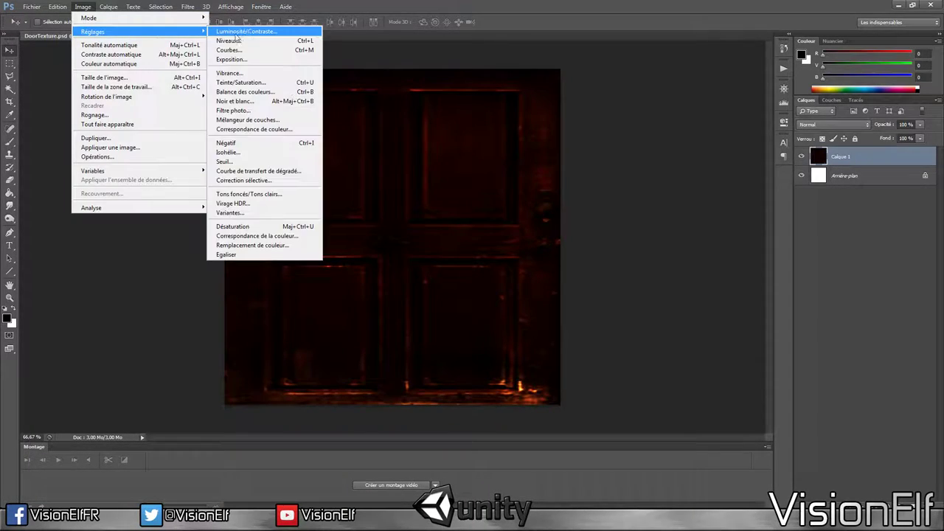
click(244, 32)
key(Tab)
text(100)
drag(632, 236, 663, 237)
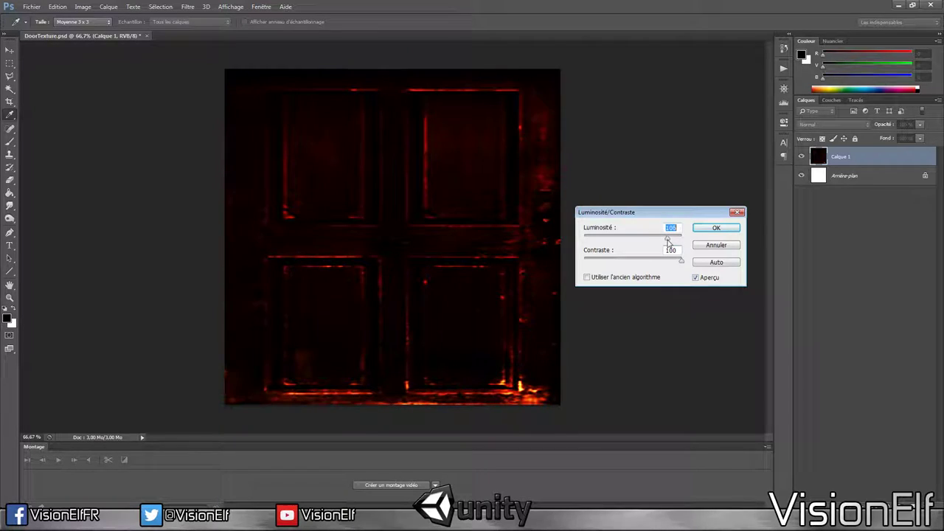
click(711, 227)
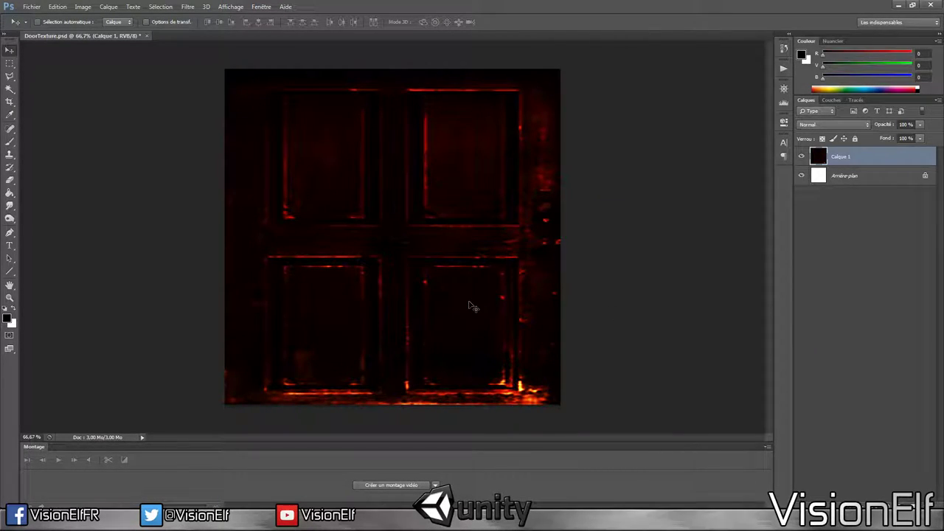
click(83, 7)
Step: Convert the door texture to black and white, then boost contrast to 100 and brightness
mouse_move(104, 35)
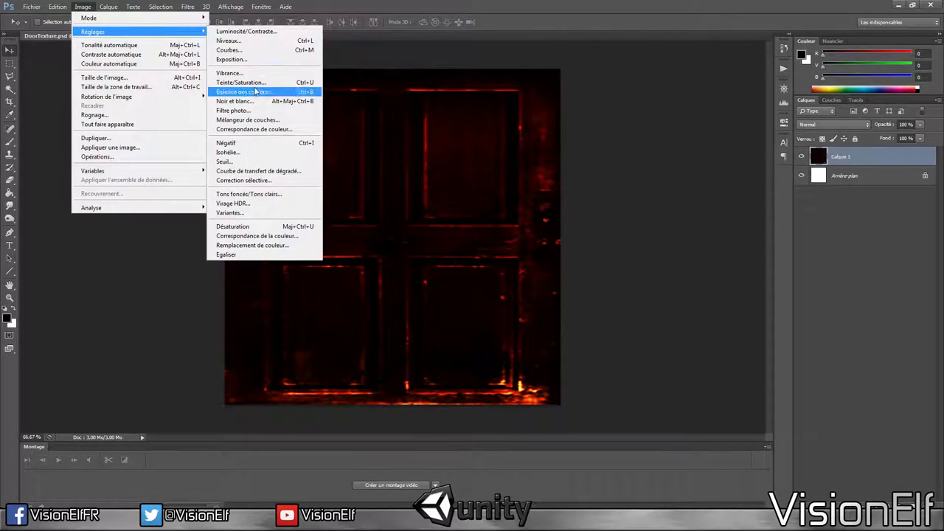
click(244, 93)
click(641, 114)
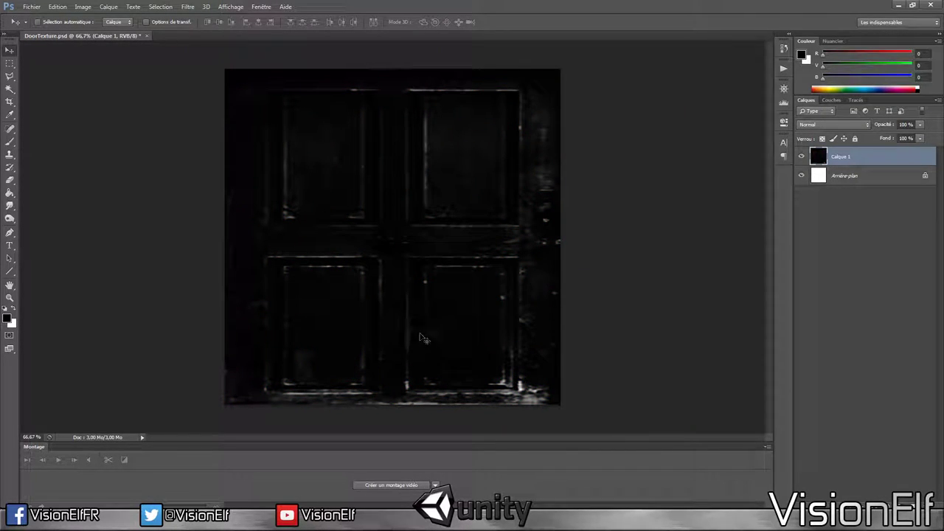
click(83, 6)
mouse_move(103, 33)
click(236, 35)
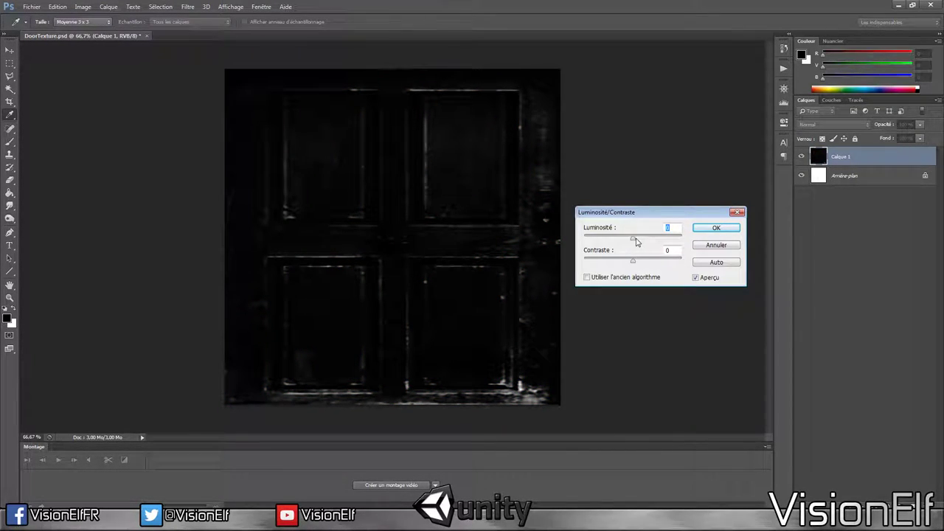
drag(632, 261, 697, 264)
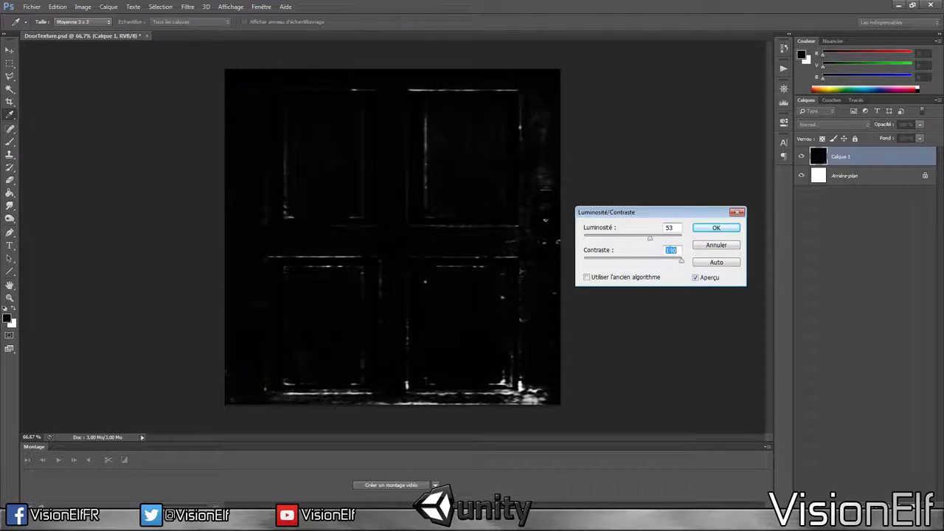
drag(648, 241, 664, 242)
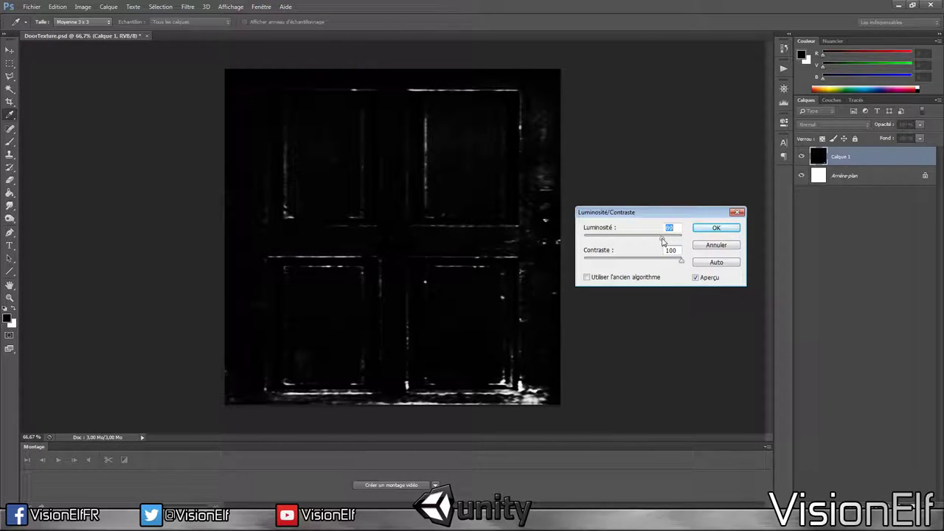
click(714, 227)
key(v)
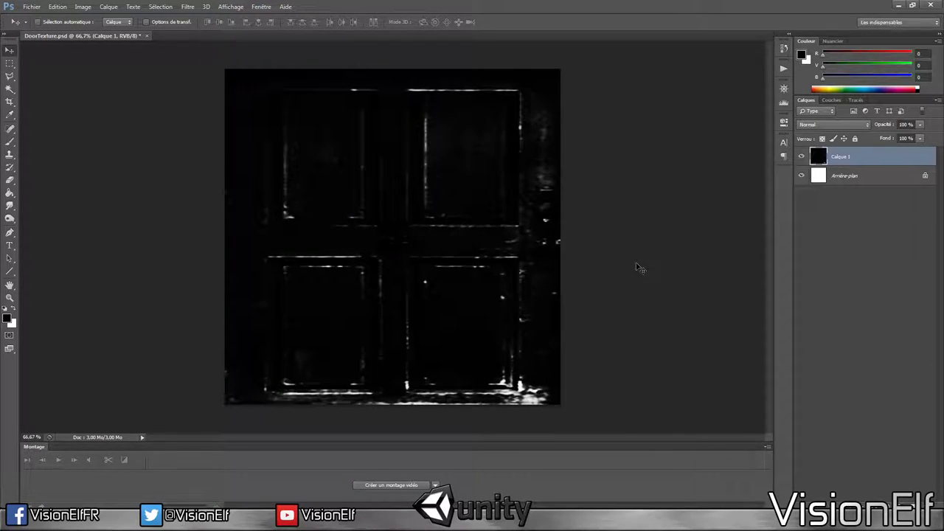
Step: Save a copy of the texture as DoorTextureNormal.psd
key(ctrl+shift+s)
click(316, 296)
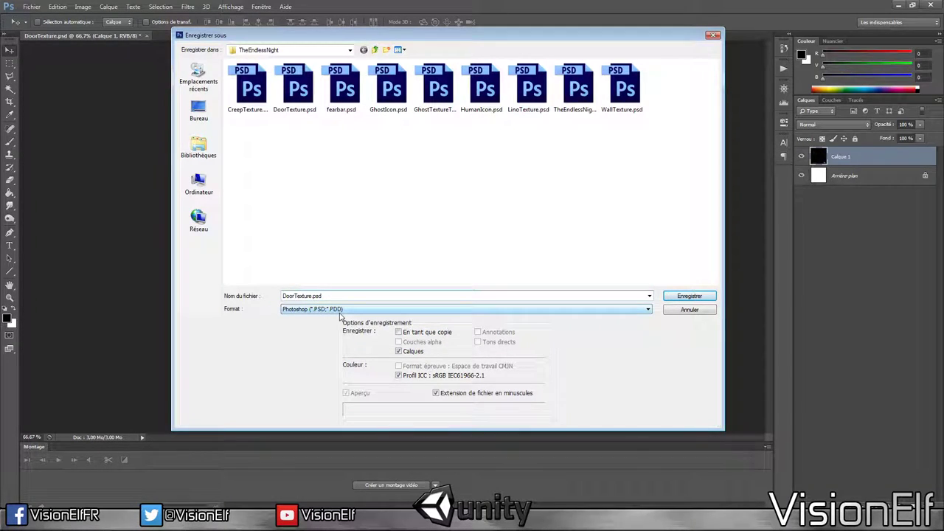
text(al)
key(Return)
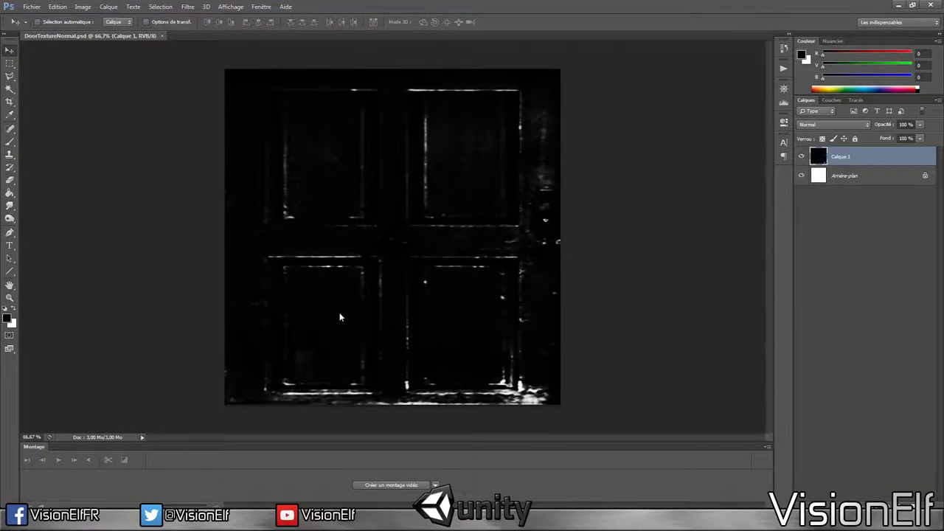
Step: Save DoorTextureNormal in PNG format, accepting the PNG options
key(ctrl+shift+s)
click(340, 311)
click(413, 371)
click(680, 295)
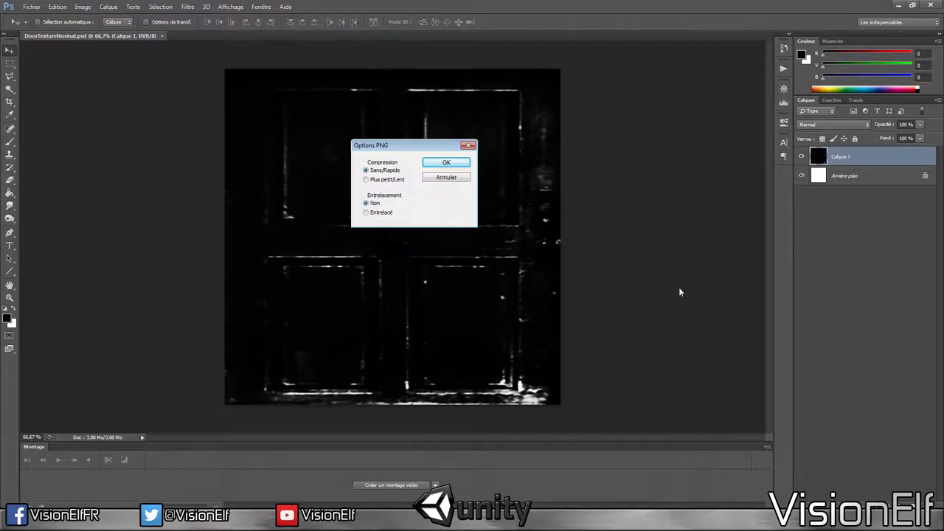
click(445, 163)
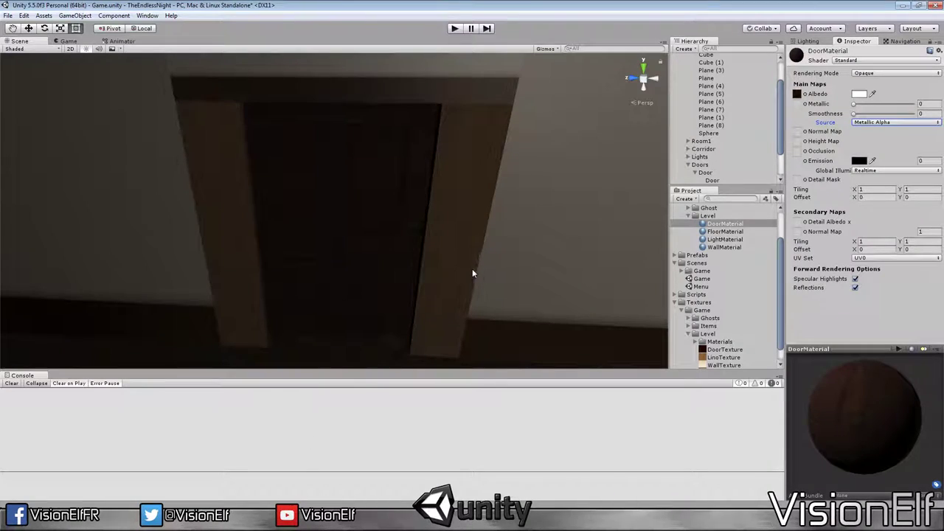
middle_drag(473, 274, 484, 236)
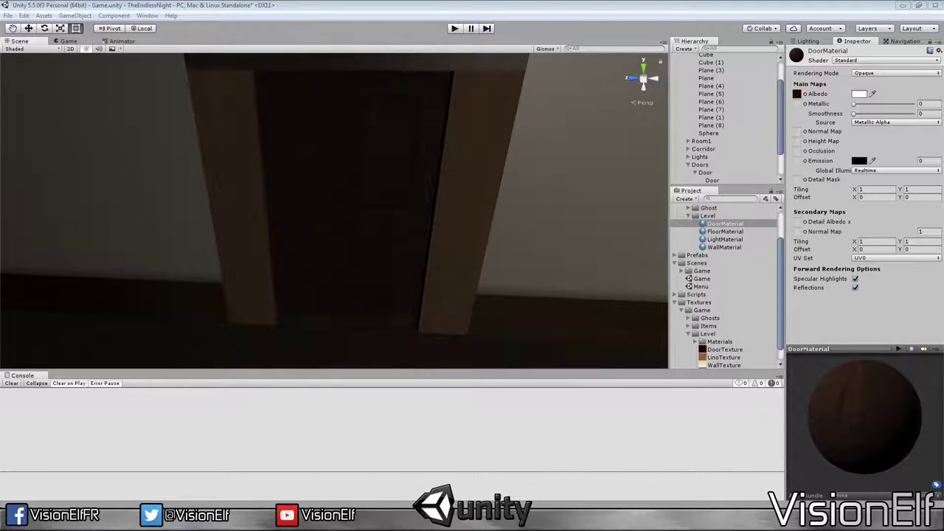
Step: Import DoorTextureNormal into Level and set it as a normal map created from grayscale
drag(725, 224, 732, 334)
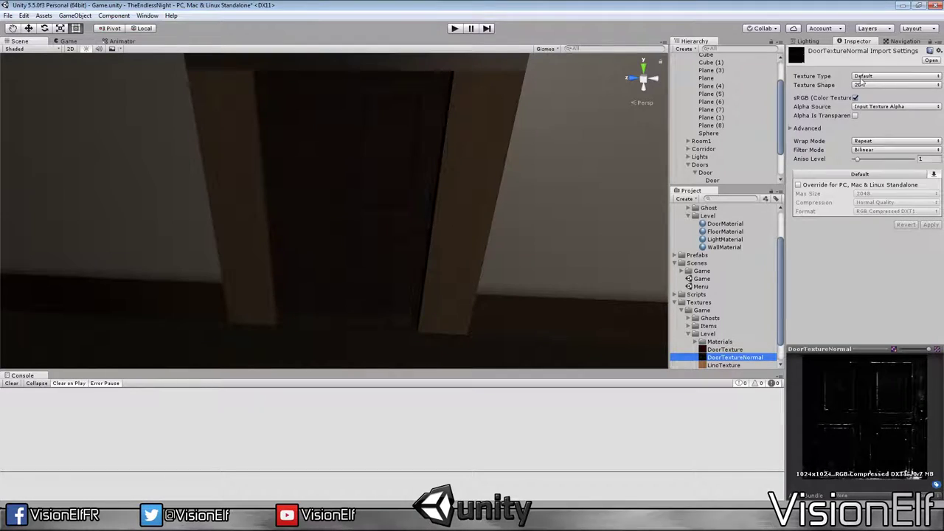
click(885, 76)
click(867, 98)
click(931, 207)
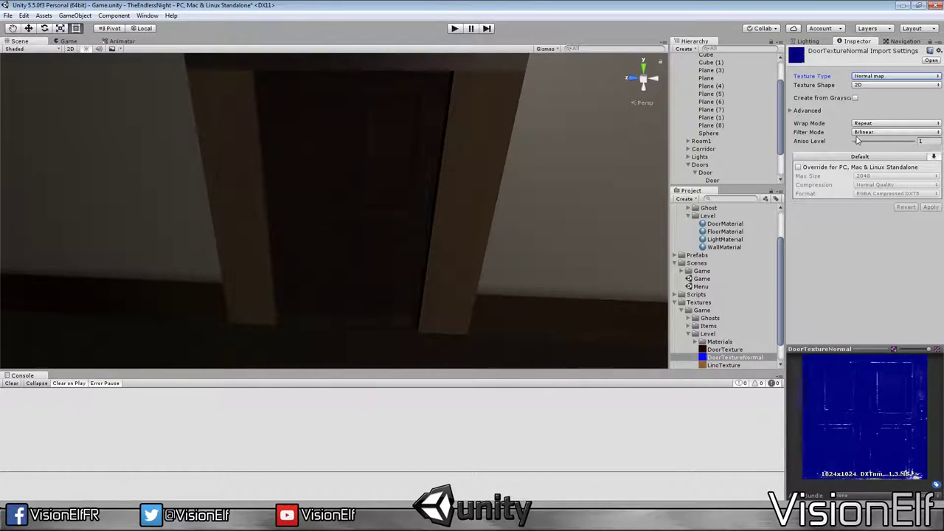
click(855, 98)
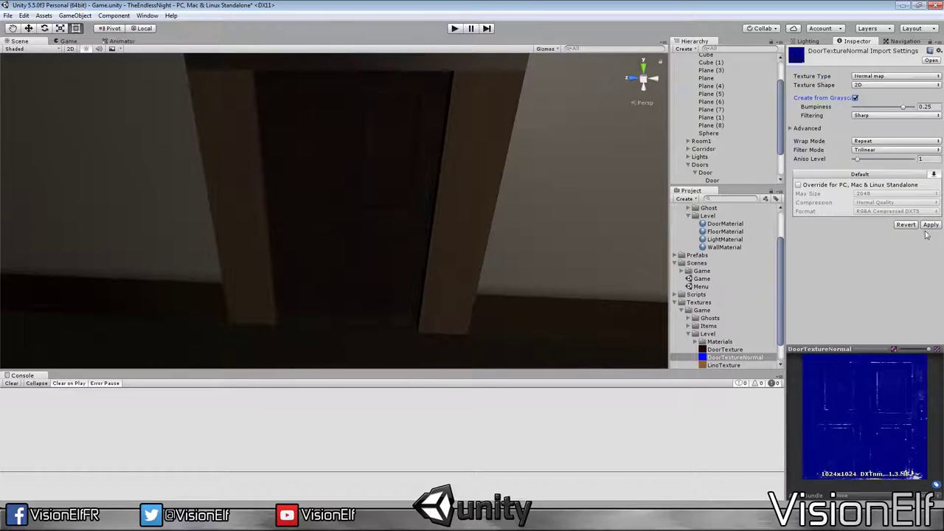
click(931, 225)
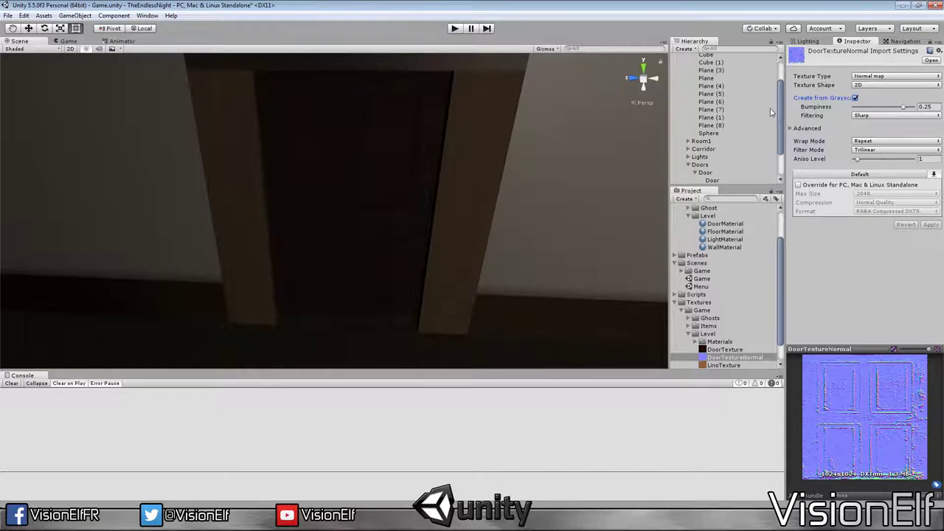
Step: Assign DoorTextureNormal to DoorMaterial's Normal Map slot and orbit to inspect the bumps
click(730, 225)
drag(727, 358, 798, 133)
right_drag(476, 199, 498, 240)
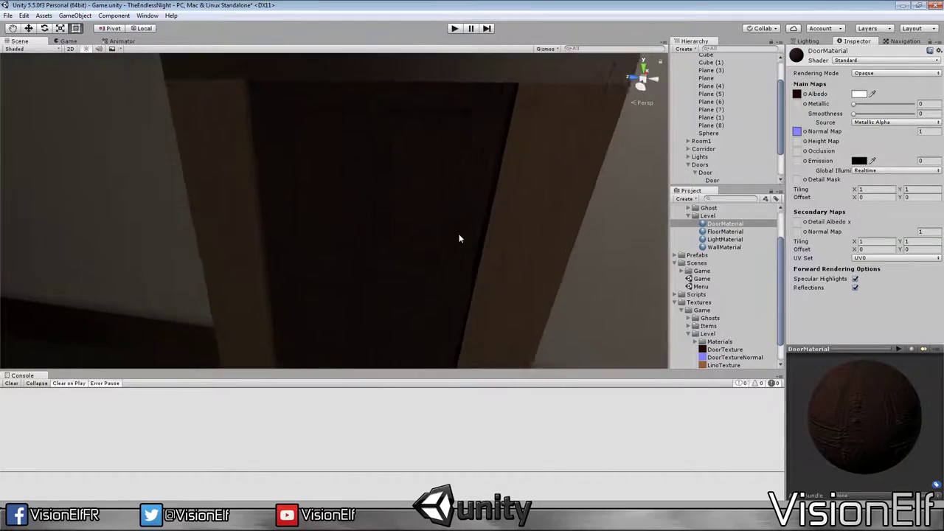
right_drag(498, 240, 241, 304)
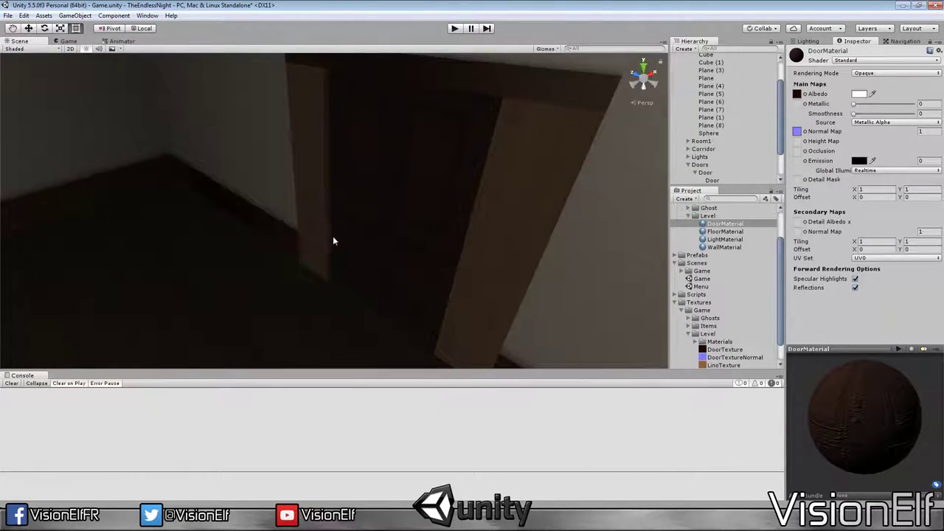
right_drag(241, 304, 413, 226)
Step: Switch DoorTextureNormal's filtering to Smooth and try a bumpiness of 0.062
click(735, 357)
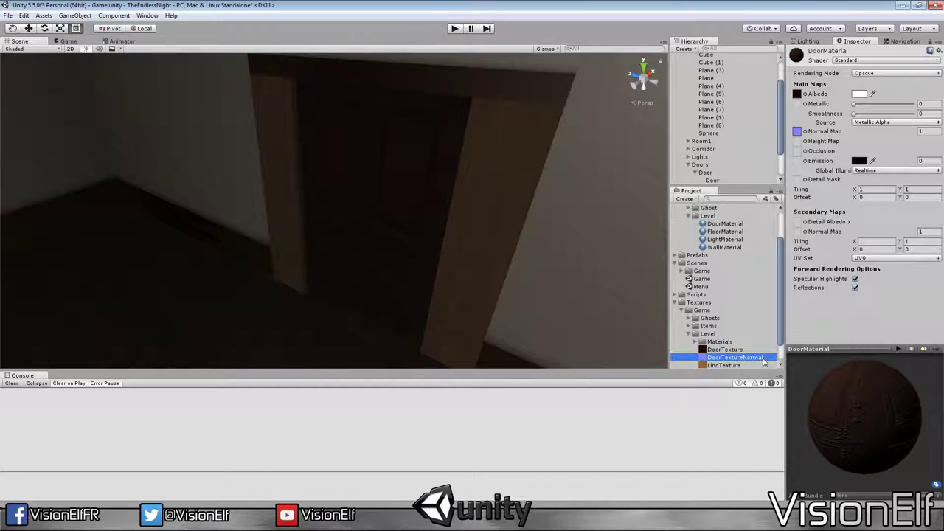
click(895, 115)
click(878, 137)
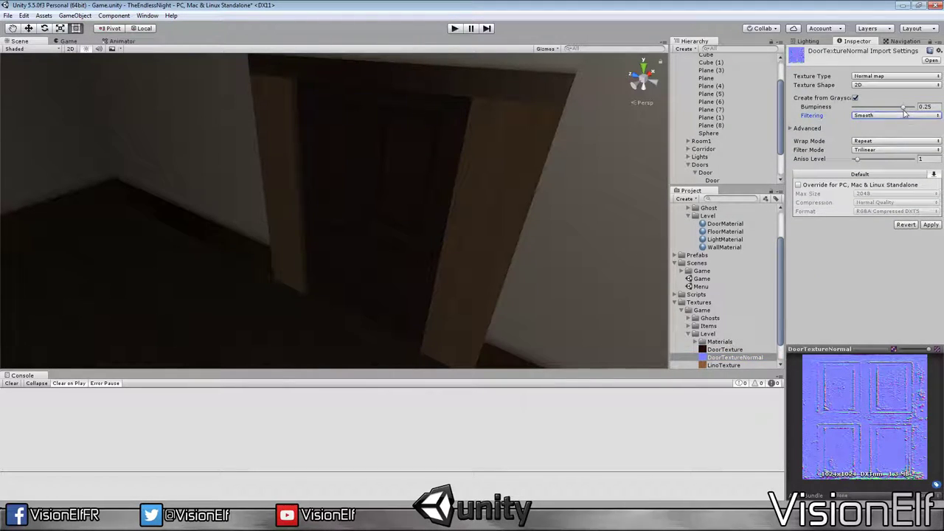
click(929, 226)
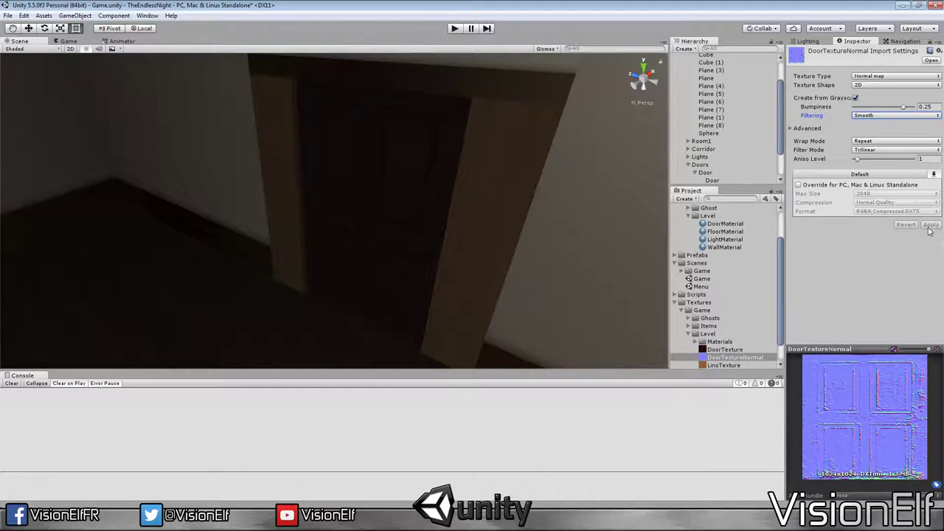
drag(903, 107, 866, 107)
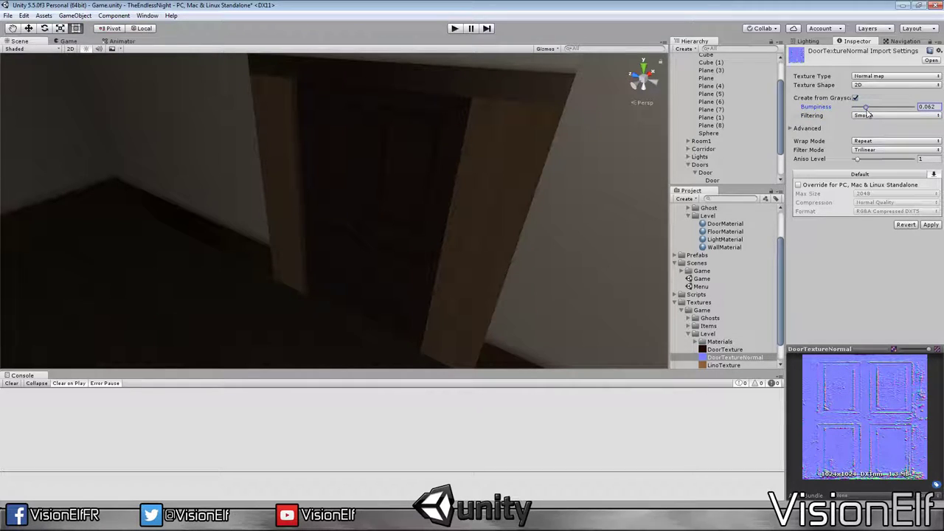
click(928, 225)
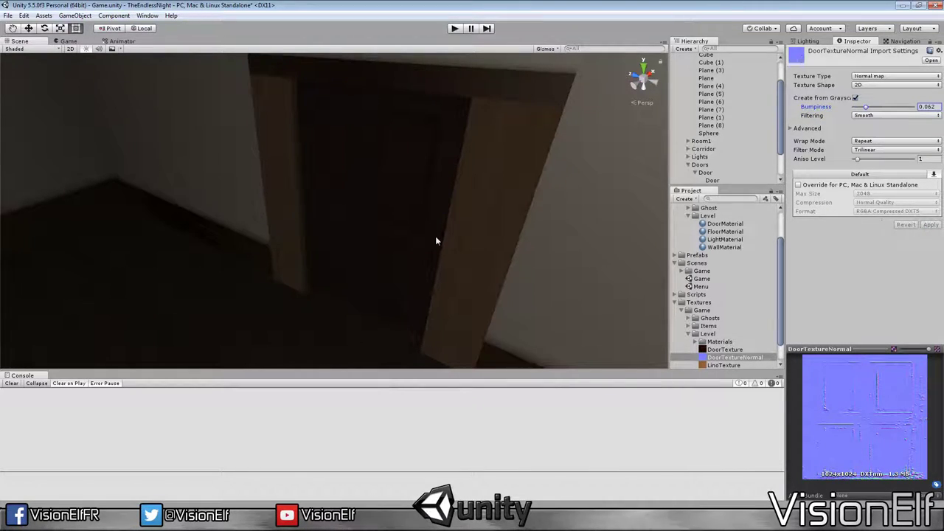
Step: Set the normal map bumpiness to 0.3 and orbit around the door to check the relief
mouse_move(436, 238)
right_down()
mouse_move(453, 242)
mouse_move(499, 226)
right_up()
double_click(926, 107)
text(0.3)
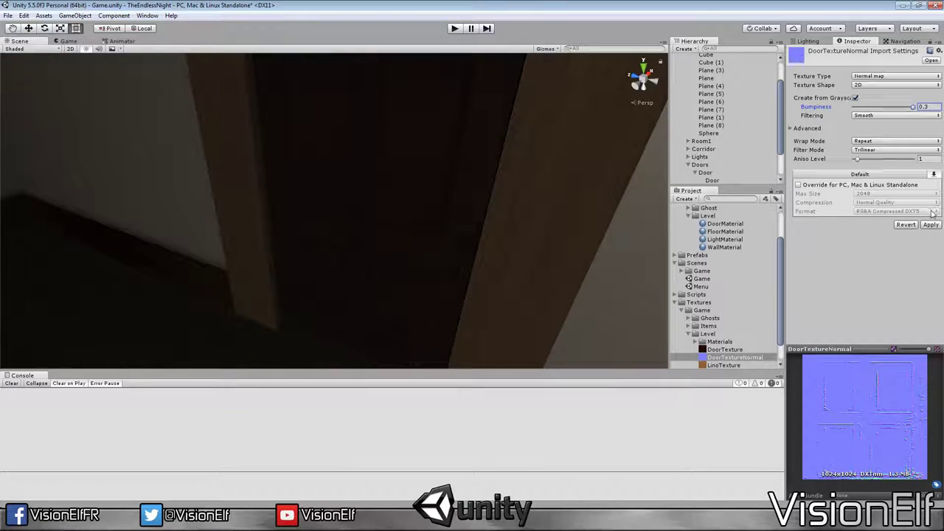
click(931, 225)
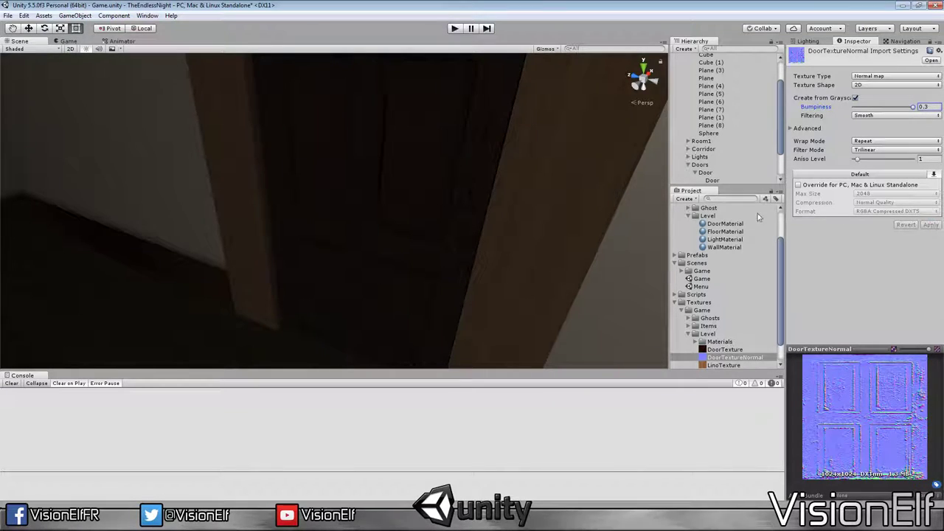
mouse_move(446, 235)
right_down()
mouse_move(577, 233)
mouse_move(543, 246)
mouse_move(620, 302)
mouse_move(576, 274)
mouse_move(646, 209)
mouse_move(635, 214)
right_up()
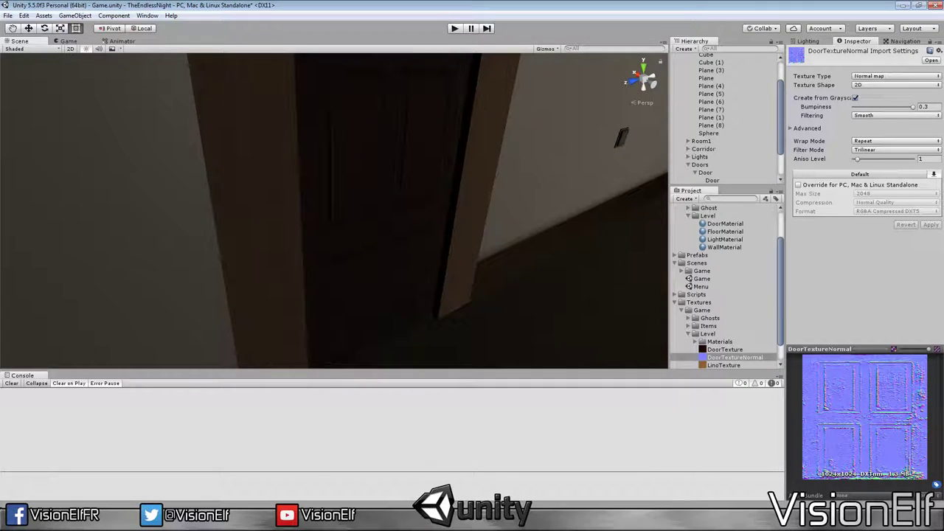
mouse_move(578, 222)
right_down()
mouse_move(417, 238)
mouse_move(461, 231)
right_up()
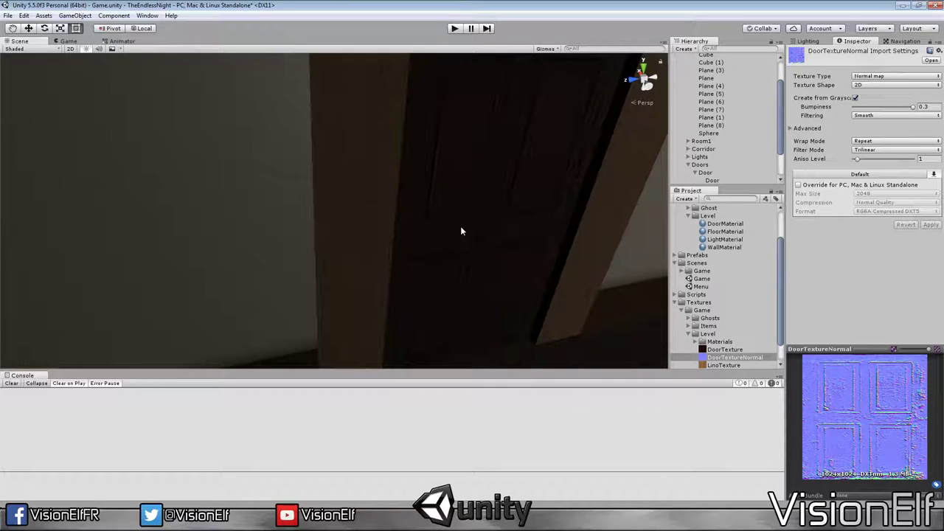
mouse_move(455, 232)
right_down()
mouse_move(460, 253)
mouse_move(455, 218)
mouse_move(234, 179)
mouse_move(329, 232)
right_up()
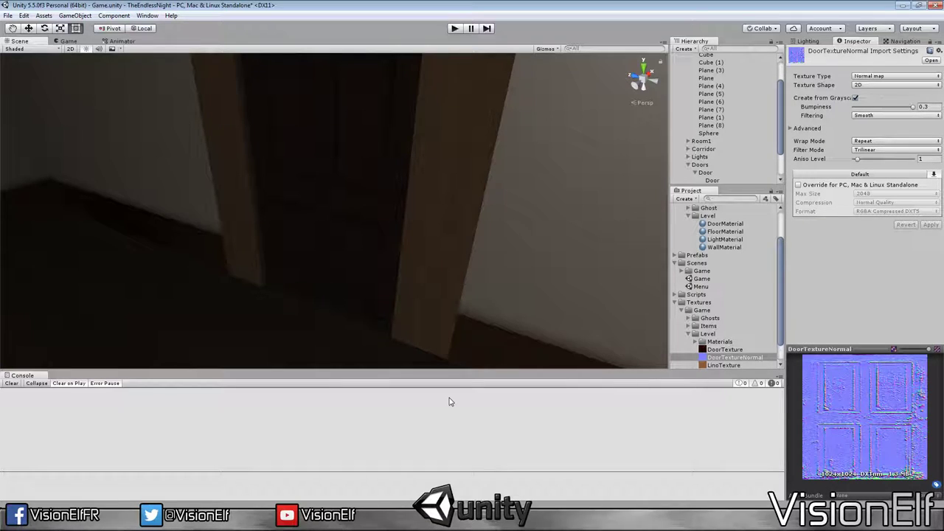
mouse_move(445, 369)
right_down()
mouse_move(409, 299)
mouse_move(394, 293)
right_up()
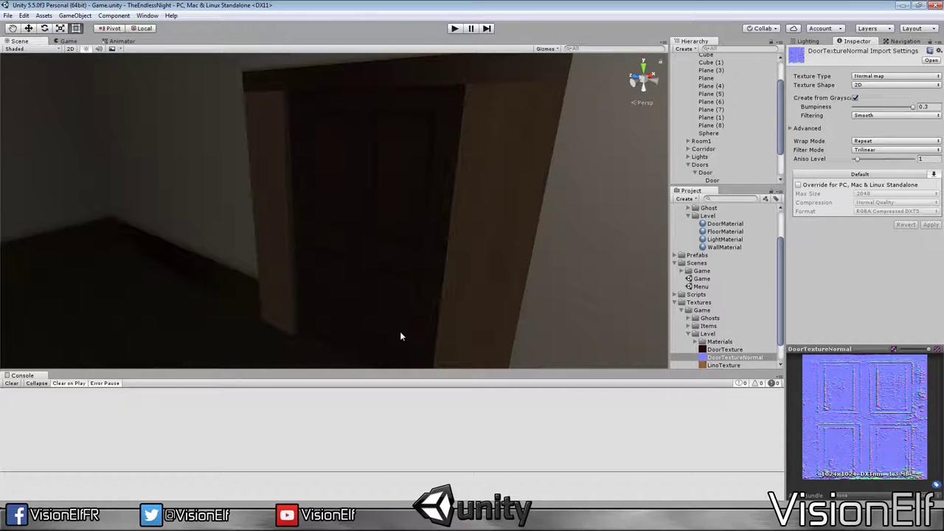
scroll(398, 305, up, 5)
mouse_move(529, 301)
right_down()
mouse_move(477, 290)
mouse_move(507, 311)
right_up()
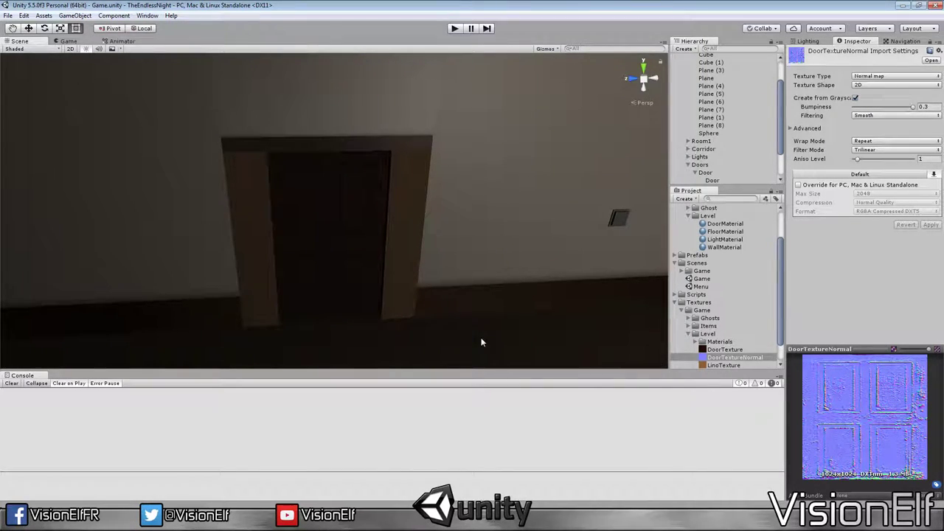
middle_drag(292, 236, 366, 233)
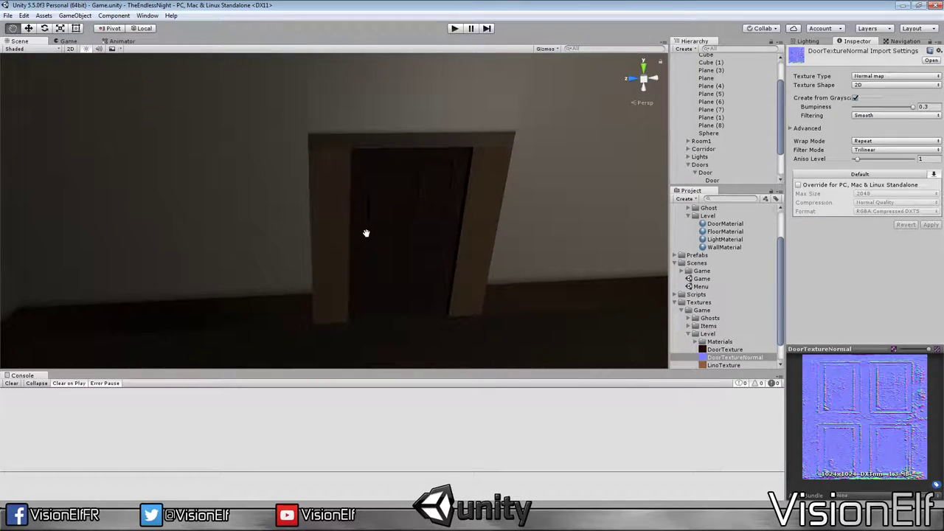
right_drag(366, 233, 283, 200)
click(316, 202)
key(f)
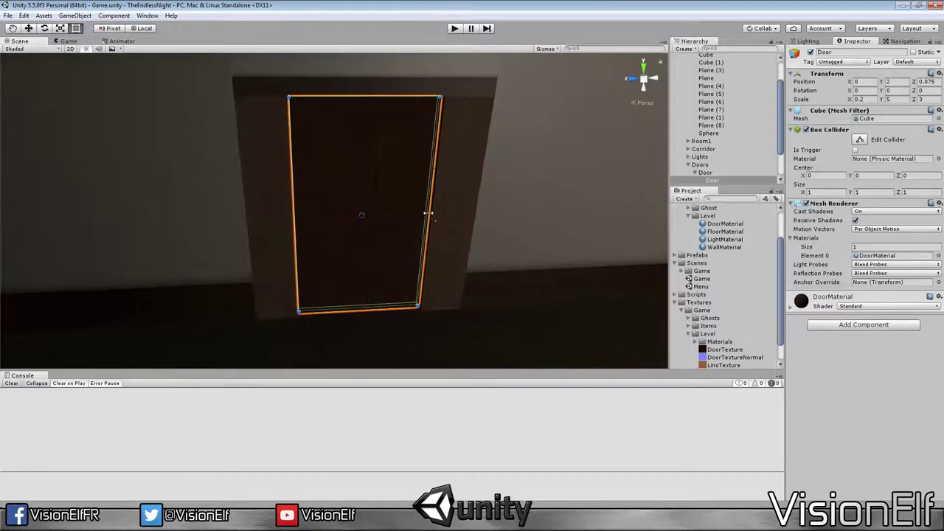
right_drag(428, 214, 599, 172)
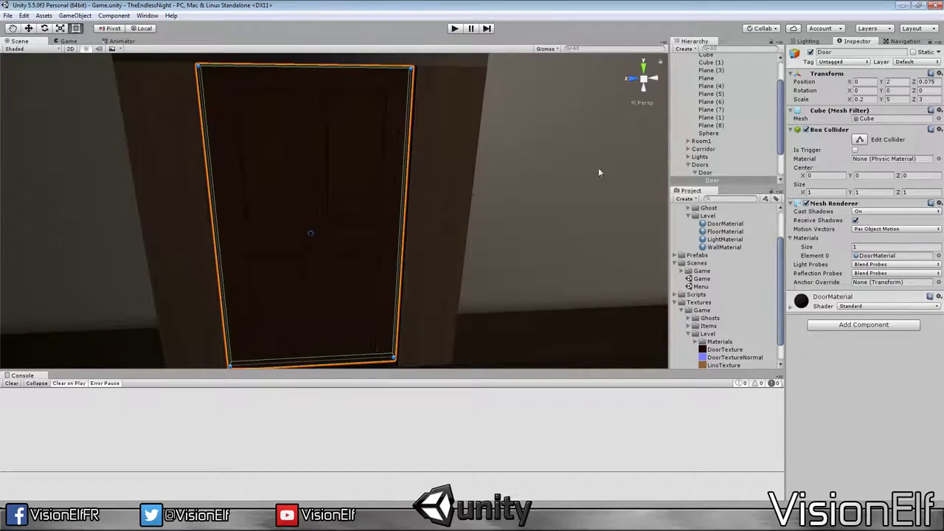
scroll(712, 170, down, 2)
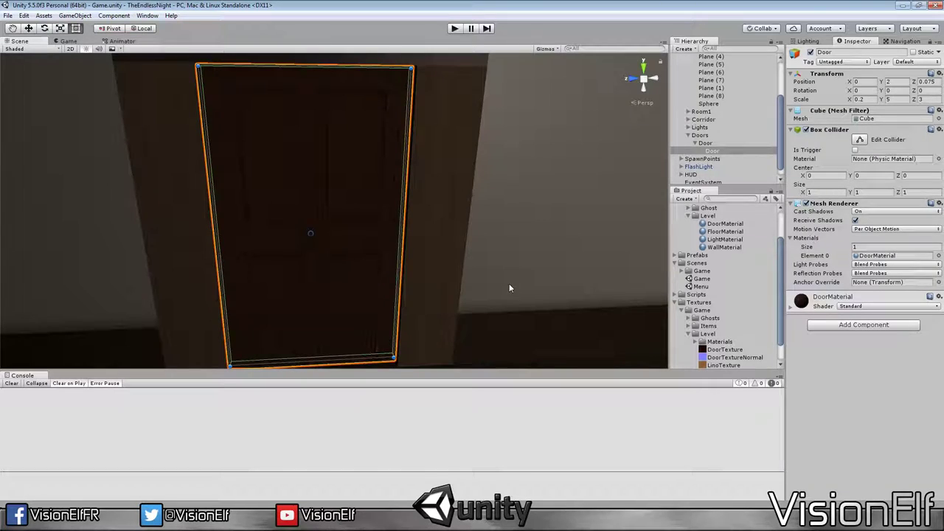
click(712, 137)
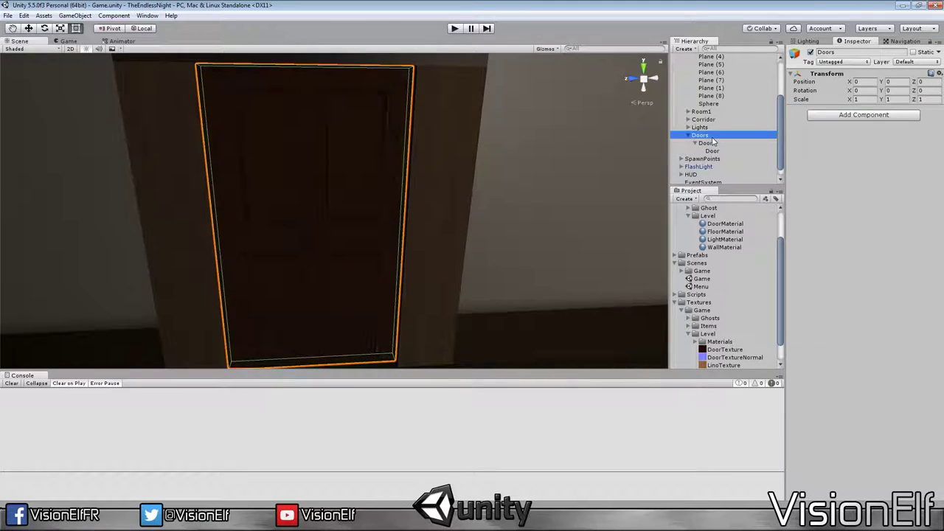
click(28, 29)
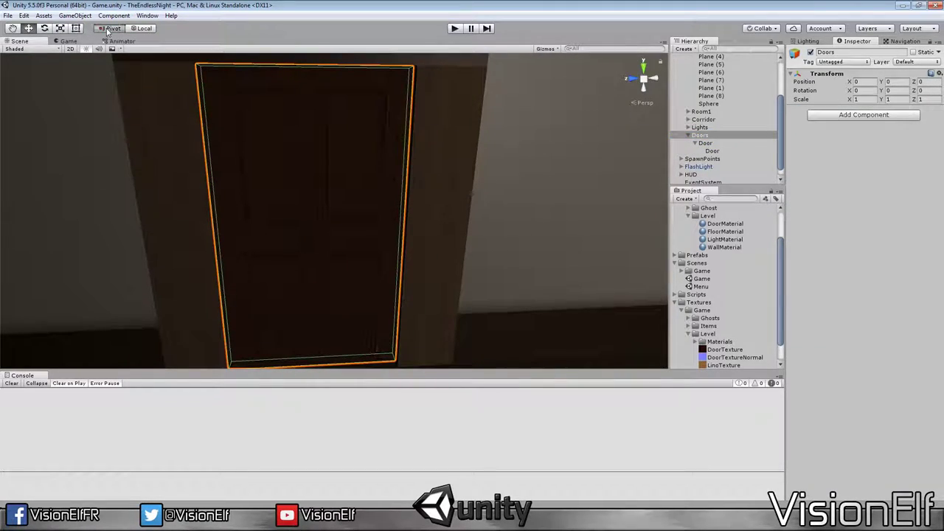
click(116, 31)
click(144, 30)
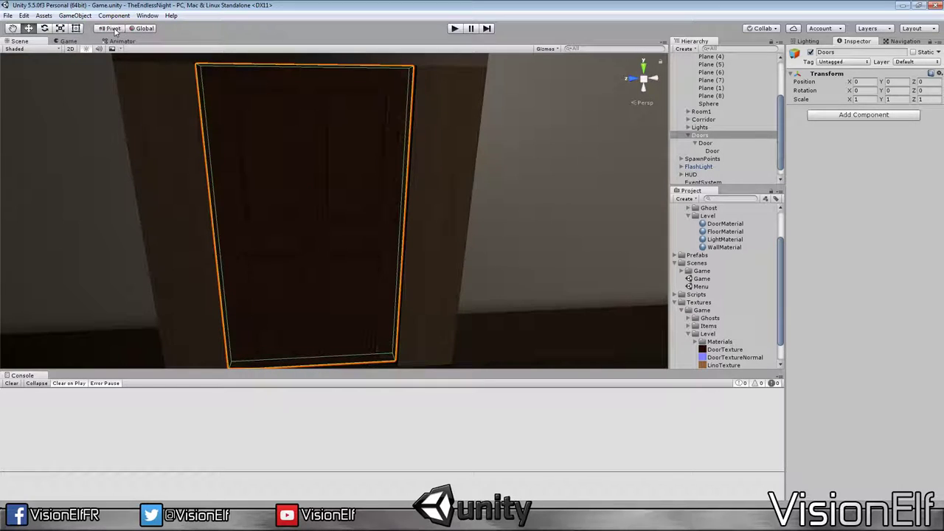
click(110, 28)
scroll(332, 199, down, 5)
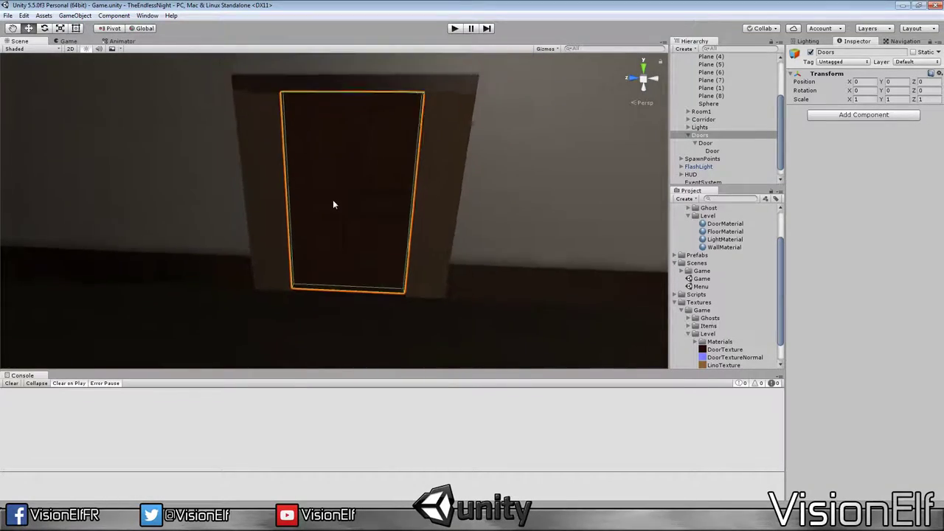
click(140, 28)
scroll(379, 219, up, 5)
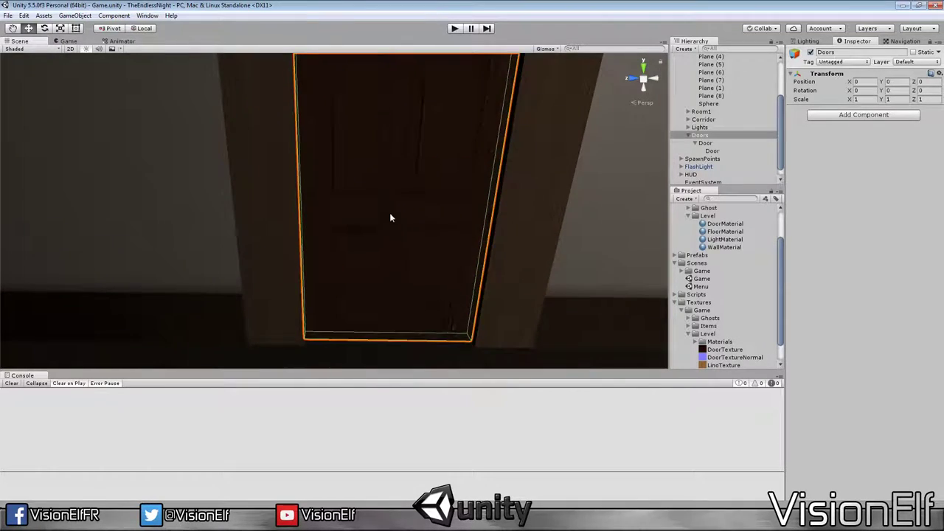
mouse_move(390, 219)
right_down()
mouse_move(499, 99)
mouse_move(721, 201)
right_up()
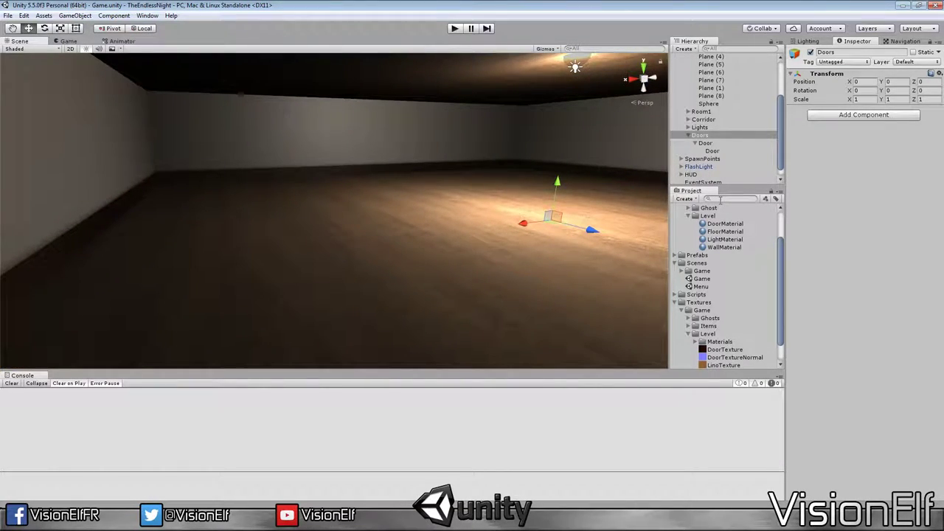
Step: Frame the parent Door hinge object and pull back to see the whole doorway
double_click(705, 143)
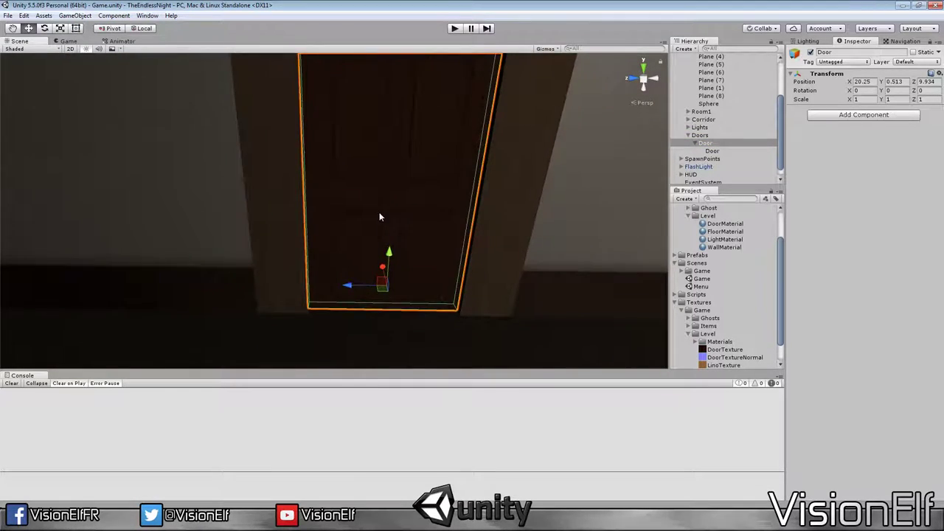
mouse_move(379, 216)
alt+right_down()
mouse_move(393, 323)
mouse_move(396, 273)
alt+right_up()
scroll(295, 218, up, 2)
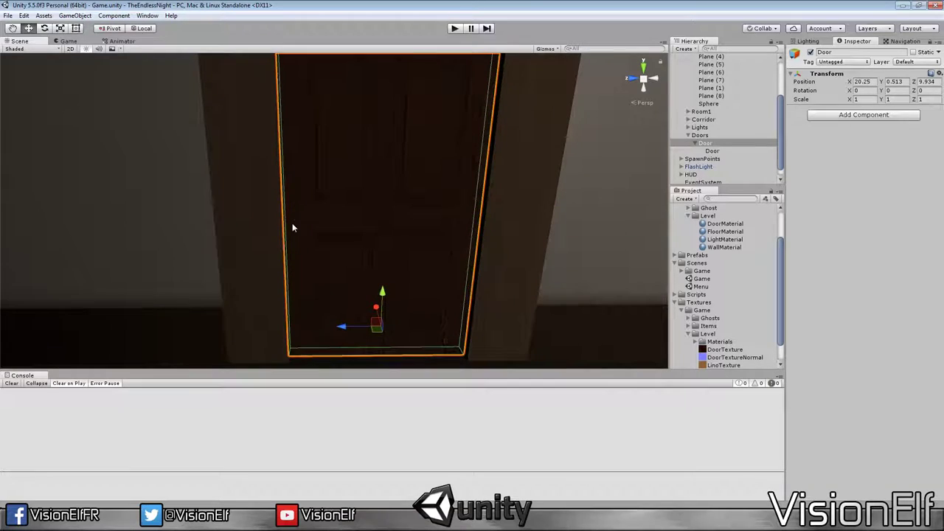
Step: Close DoorTextureNormal.psd in Photoshop, then back in Unity select the parent Door
key(alt+Tab)
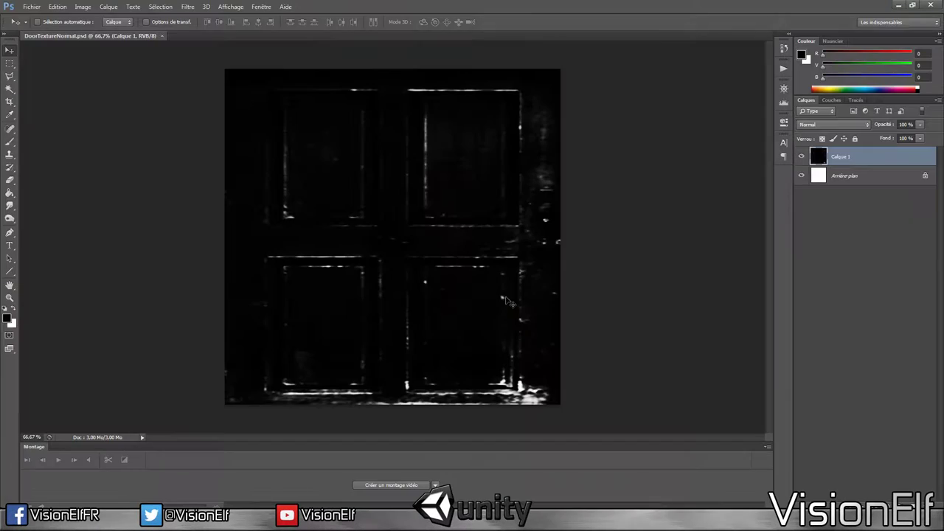
key(alt+Tab)
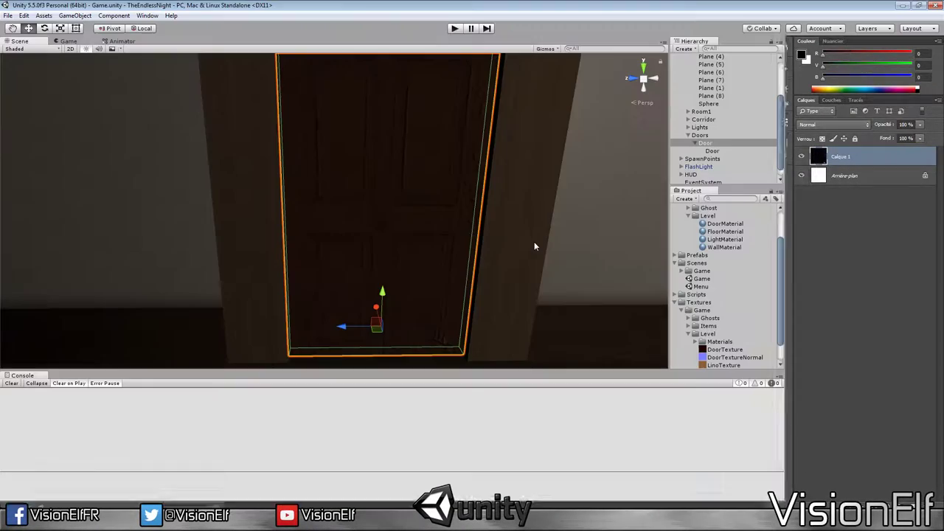
key(alt+Tab)
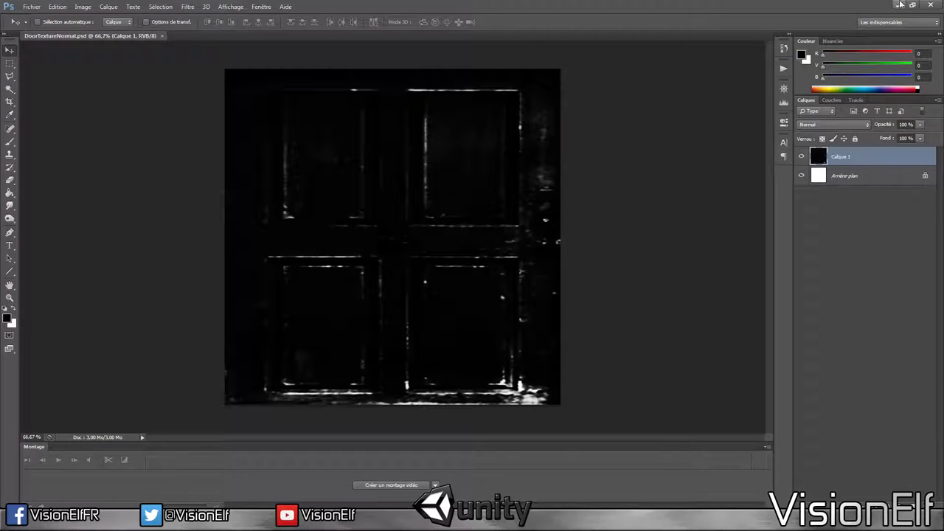
click(162, 36)
key(alt+Tab)
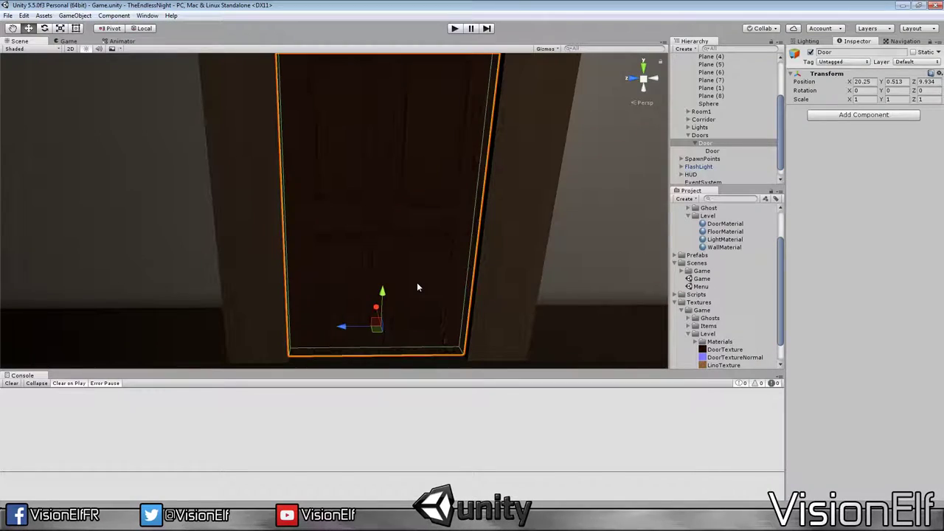
scroll(351, 250, down, 3)
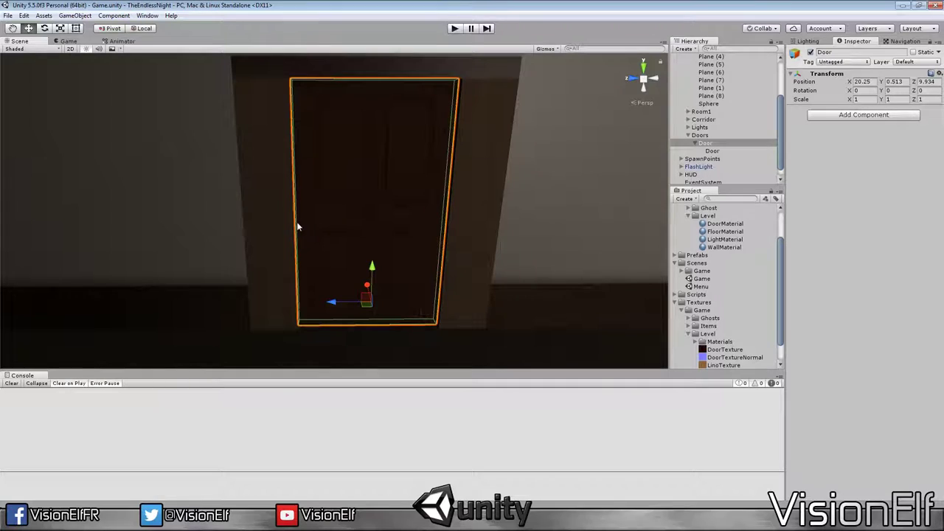
scroll(303, 223, up, 3)
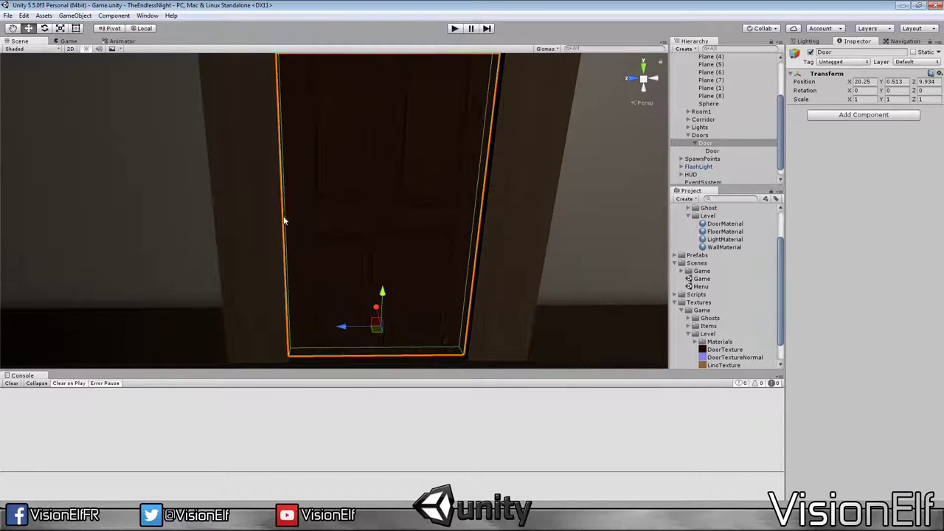
scroll(289, 206, down, 2)
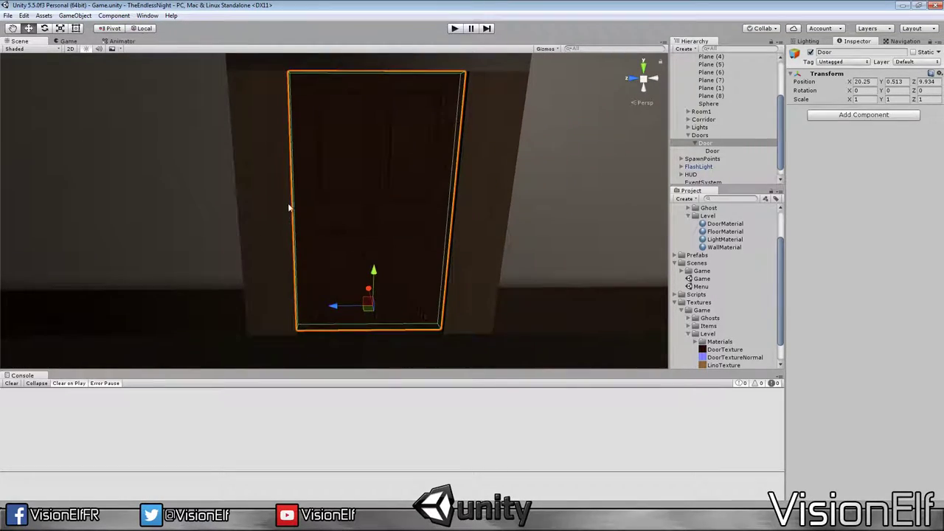
click(716, 145)
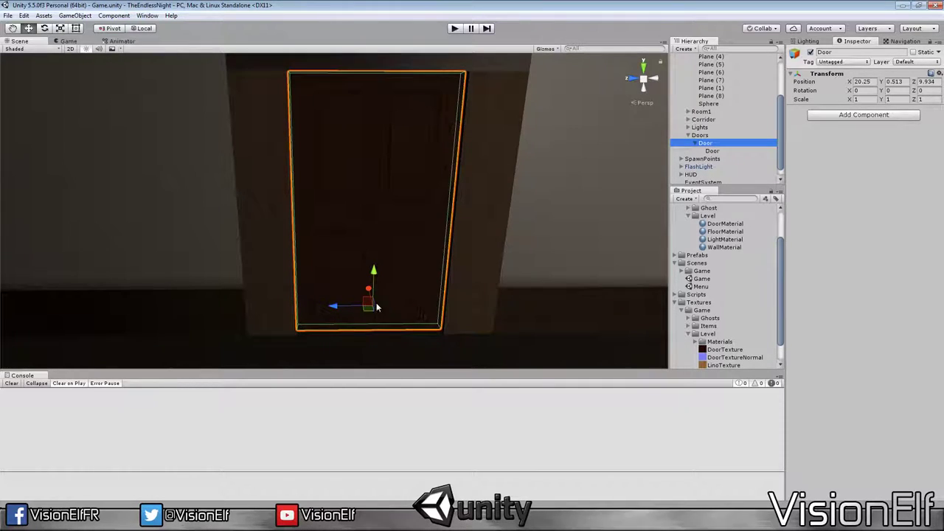
alt+drag(375, 310, 401, 194)
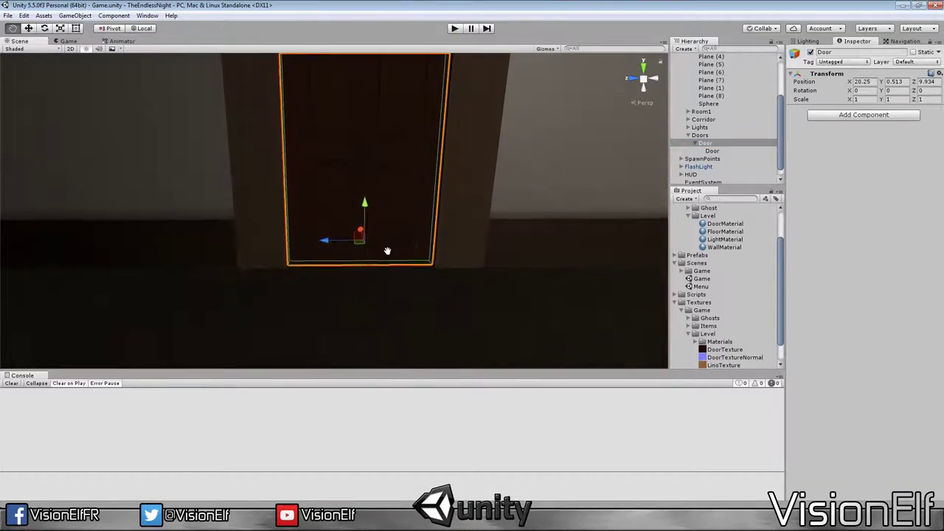
Step: In Iso view, set the parent Door hinge position to Y 2.5, Z 11.5
click(645, 103)
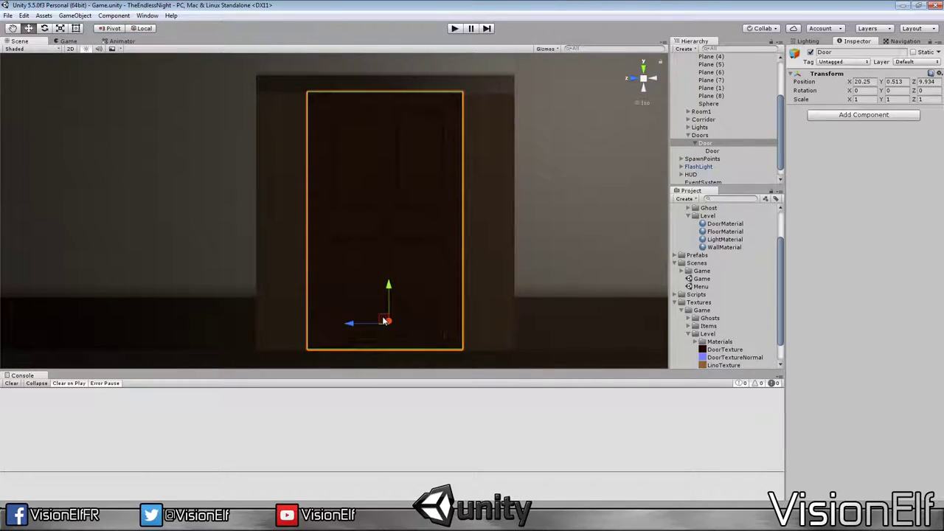
drag(387, 319, 304, 212)
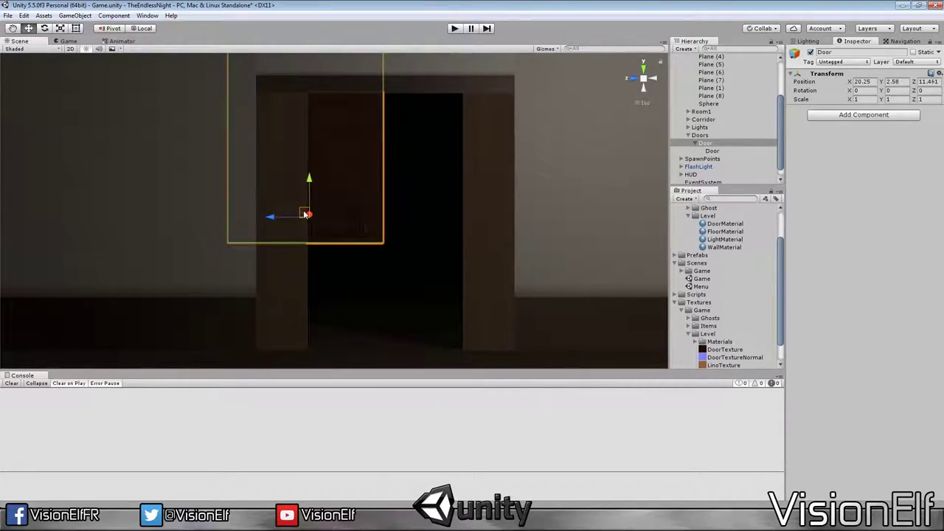
click(893, 81)
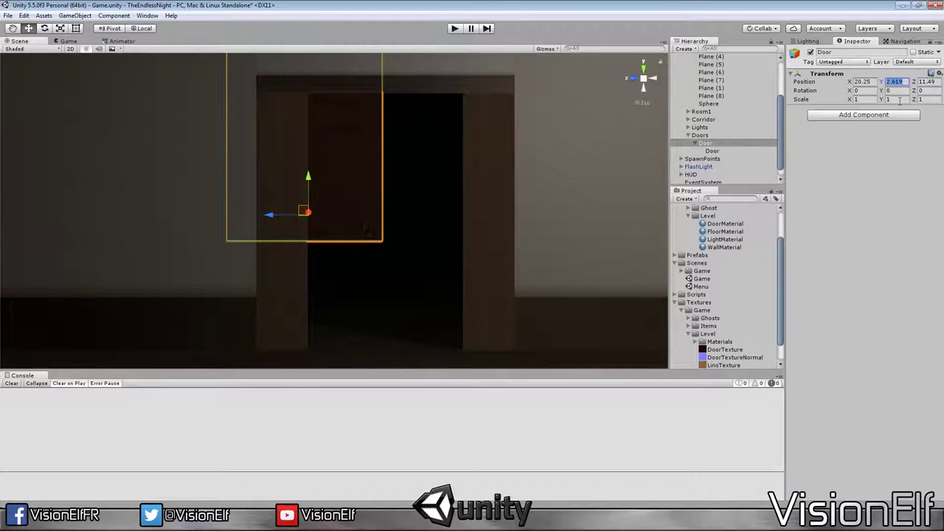
text(2.6)
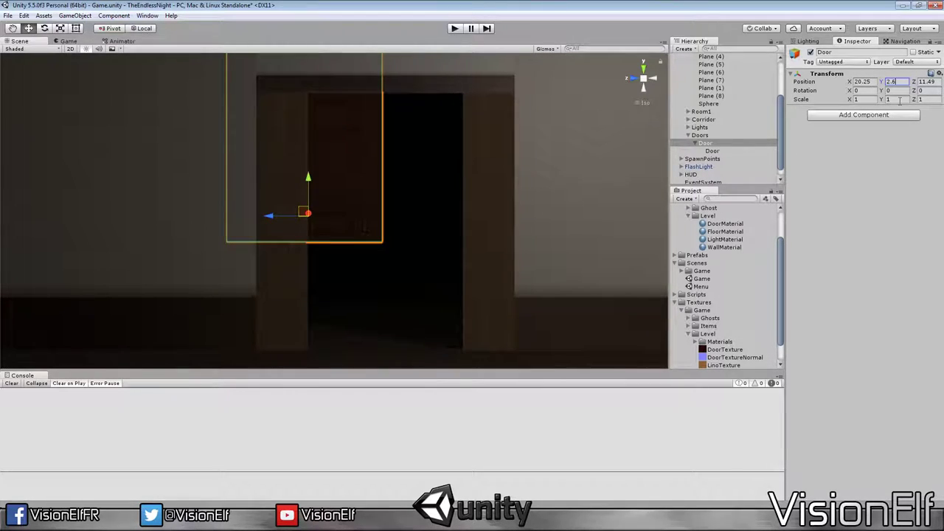
text(2)
key(BackSpace)
key(BackSpace)
text(5)
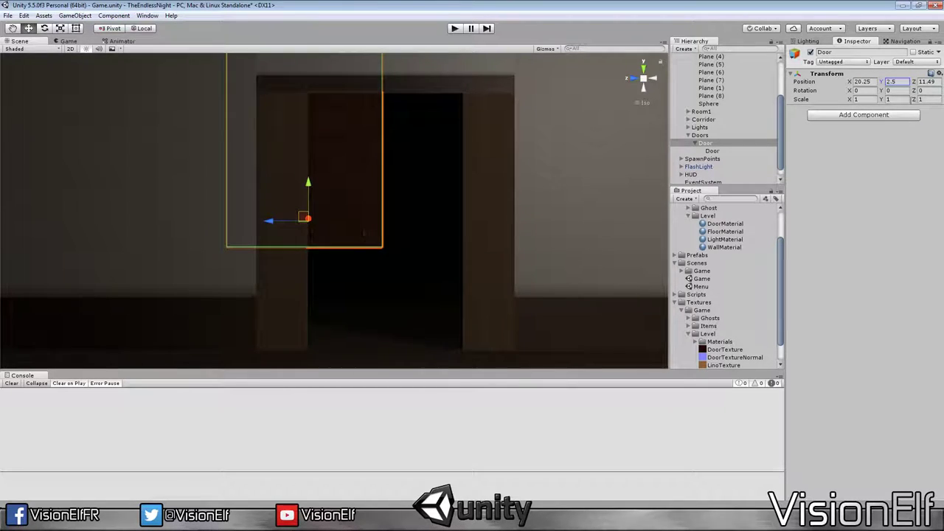
key(Tab)
text(11.5)
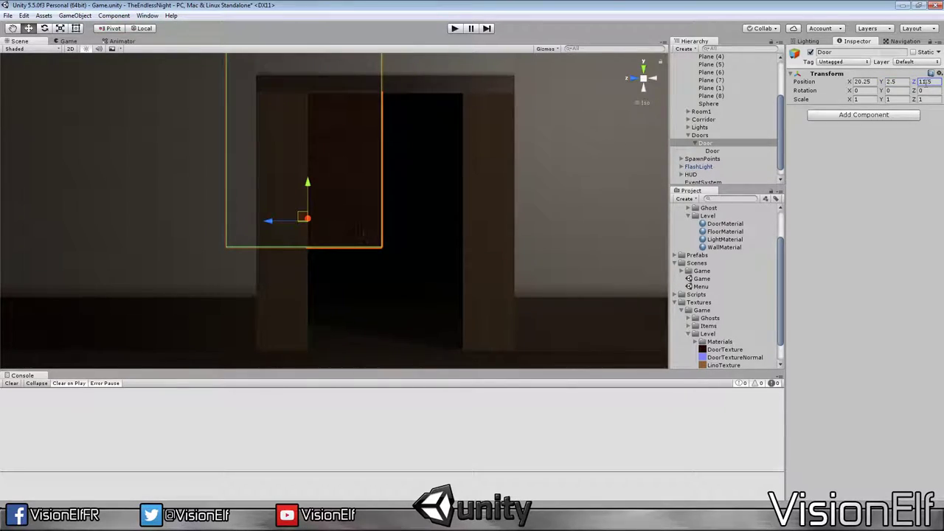
Step: Set the child door panel's local position to 0, 0, -1.5
click(719, 151)
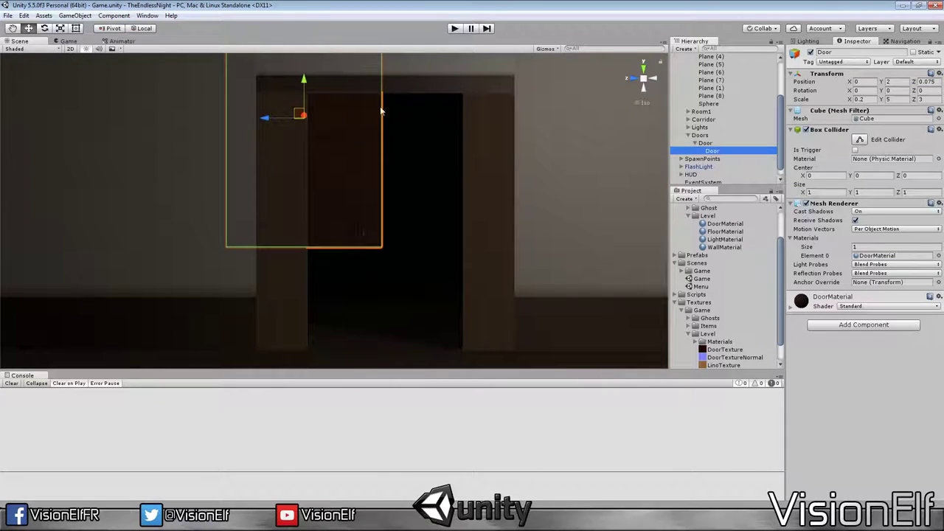
drag(300, 118, 384, 218)
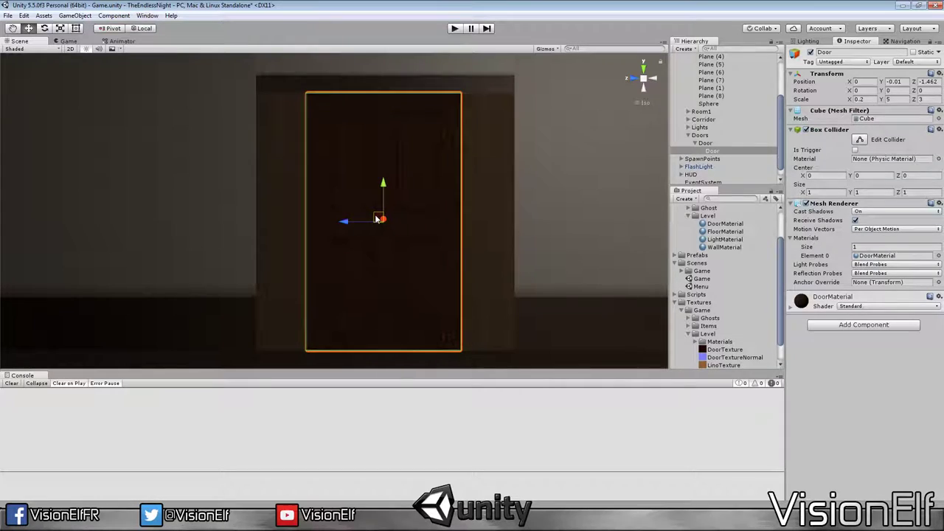
click(894, 81)
text(0)
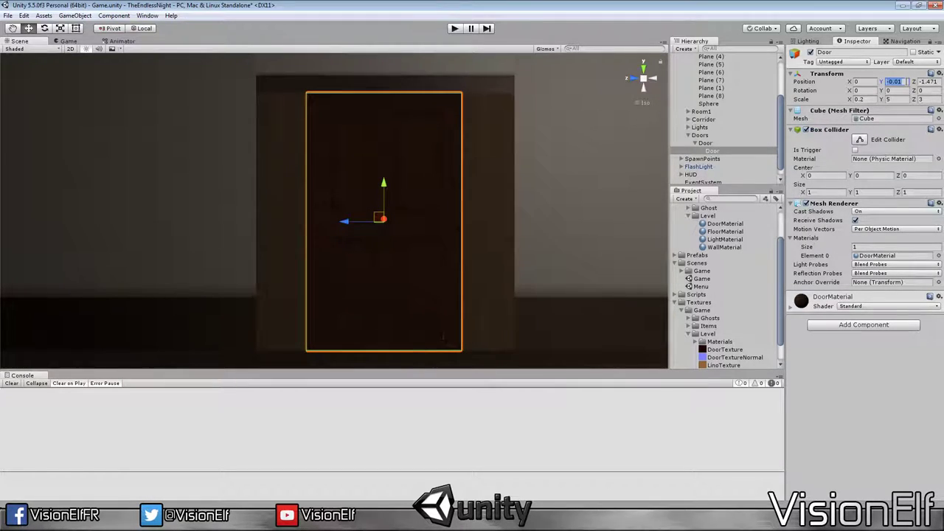
key(Tab)
text(-1.1)
key(BackSpace)
text(5)
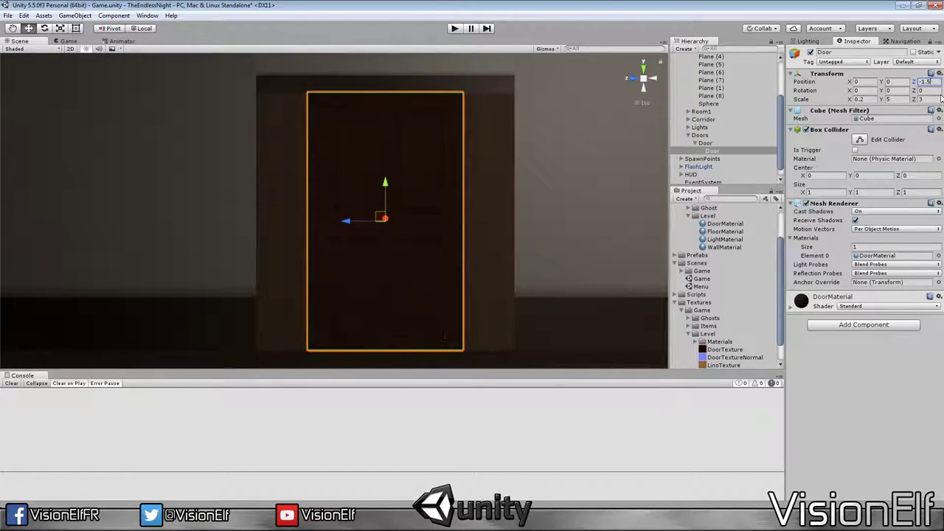
Step: Return to perspective view and frame the parent Door to check the hinge placement
alt+drag(419, 164, 468, 141)
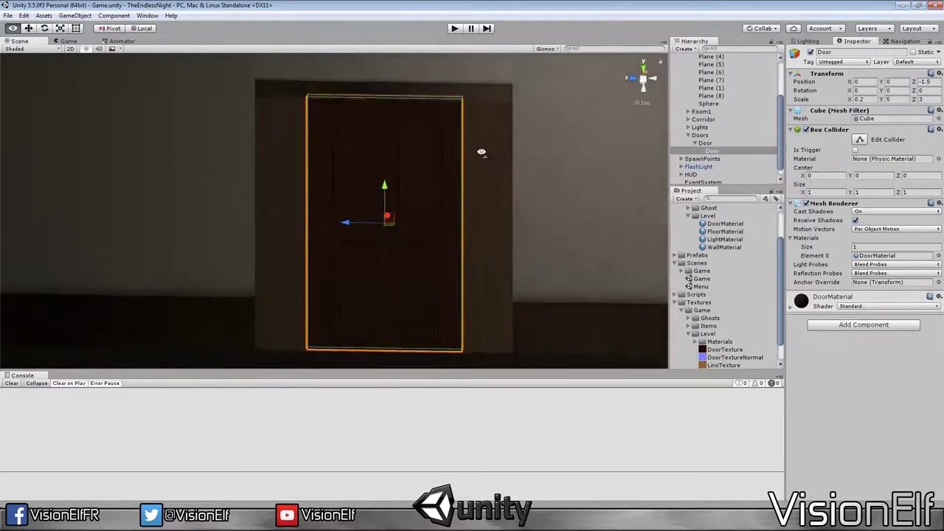
click(642, 102)
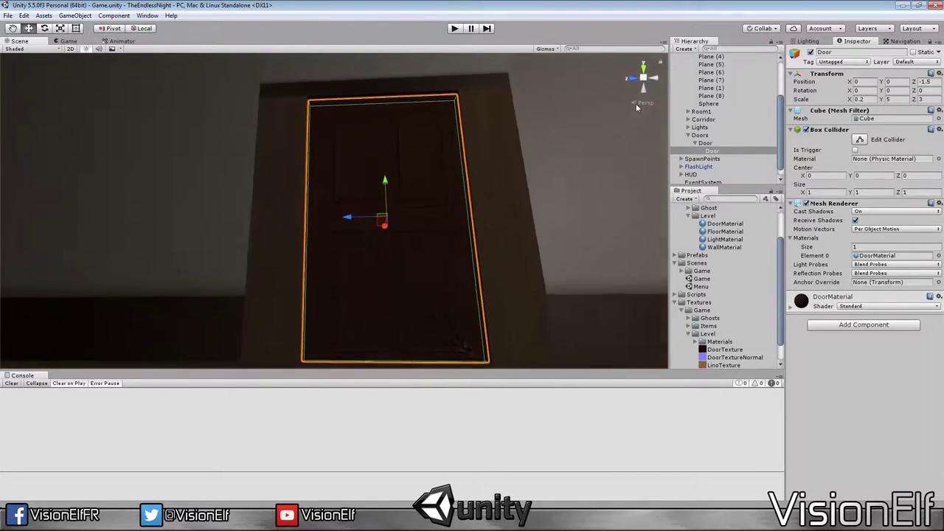
click(706, 143)
key(f)
scroll(405, 170, down, 5)
Step: Swing the door open and nearly closed around its hinge pivot to test the rotation
mouse_move(430, 270)
alt+mouse_down()
mouse_move(432, 217)
mouse_move(255, 164)
alt+mouse_up()
scroll(256, 165, down, 3)
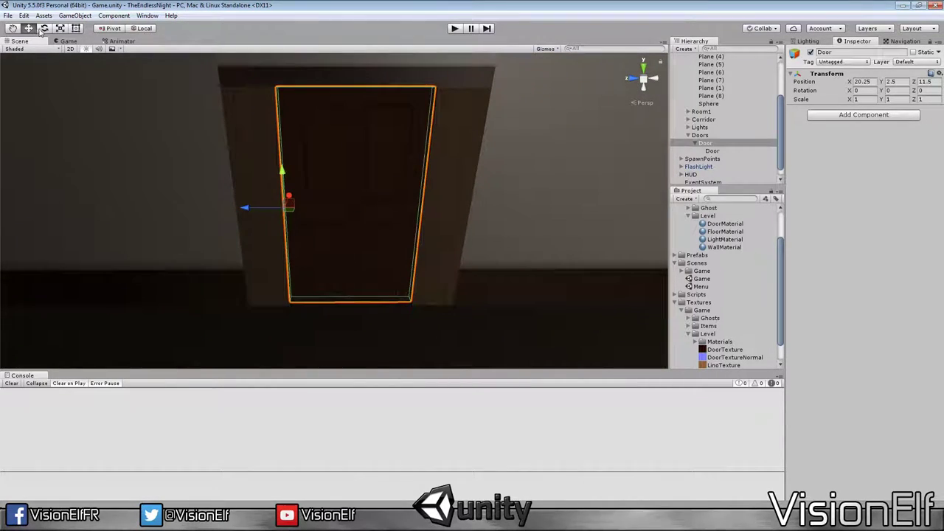
key(e)
mouse_move(300, 222)
mouse_down()
mouse_move(415, 221)
mouse_move(233, 267)
mouse_up()
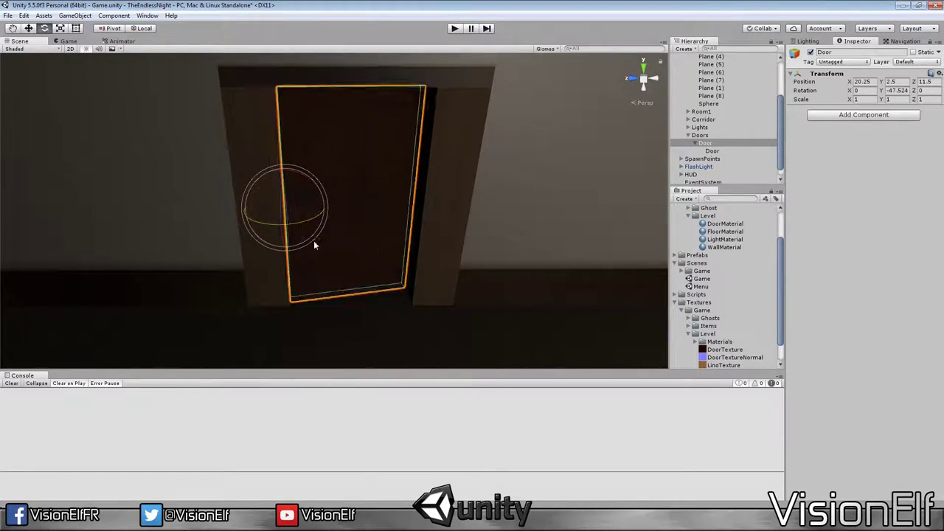
drag(233, 266, 316, 243)
Step: Set the door's Transform Rotation Y back to 0
click(897, 90)
text(0)
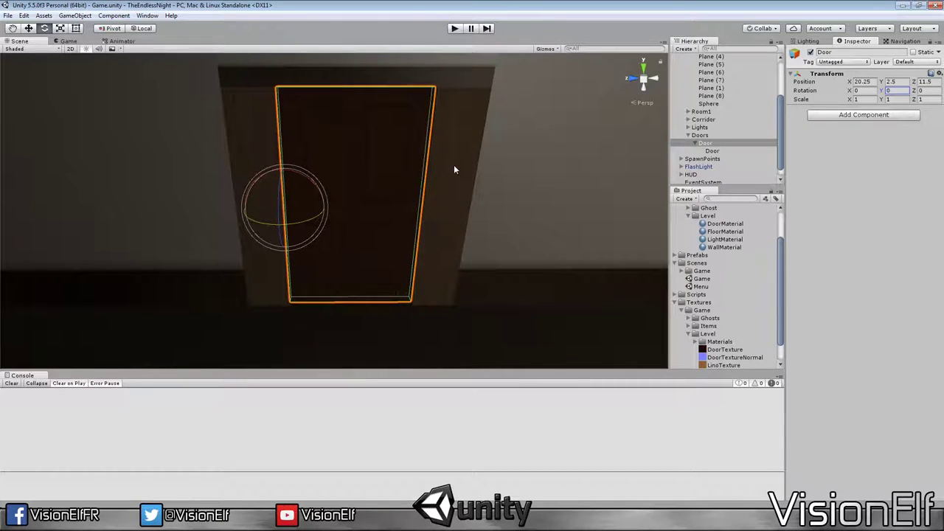
scroll(459, 164, up, 3)
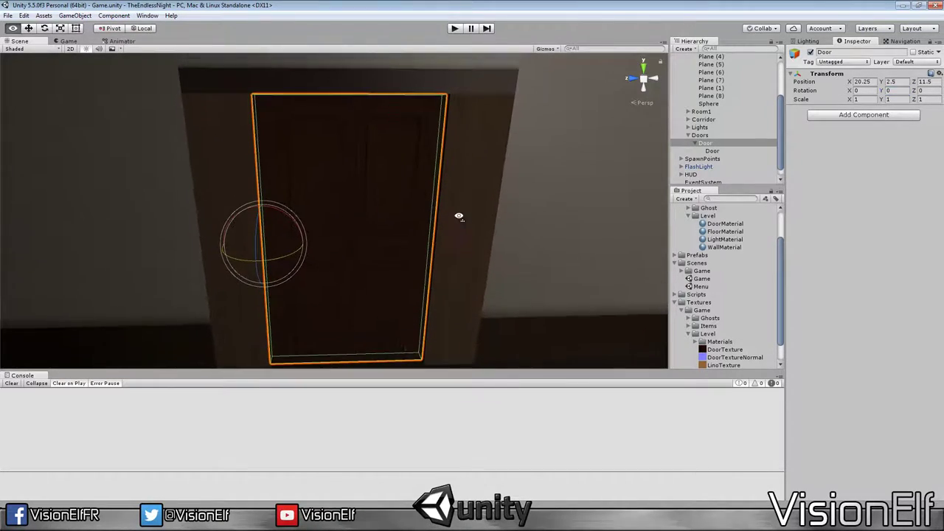
click(733, 144)
click(725, 152)
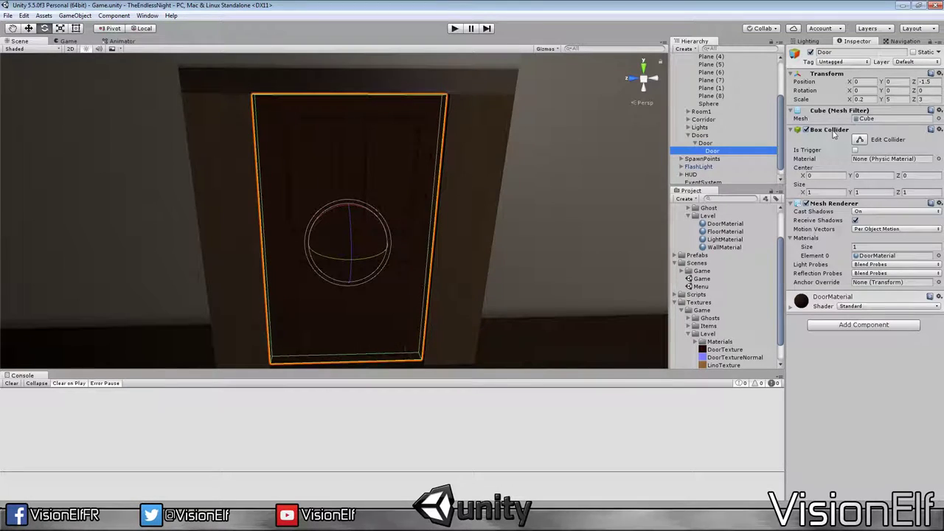
Step: Remove the child mesh's Box Collider and add a Box Collider to the parent Door
right_click(839, 126)
click(859, 171)
click(729, 144)
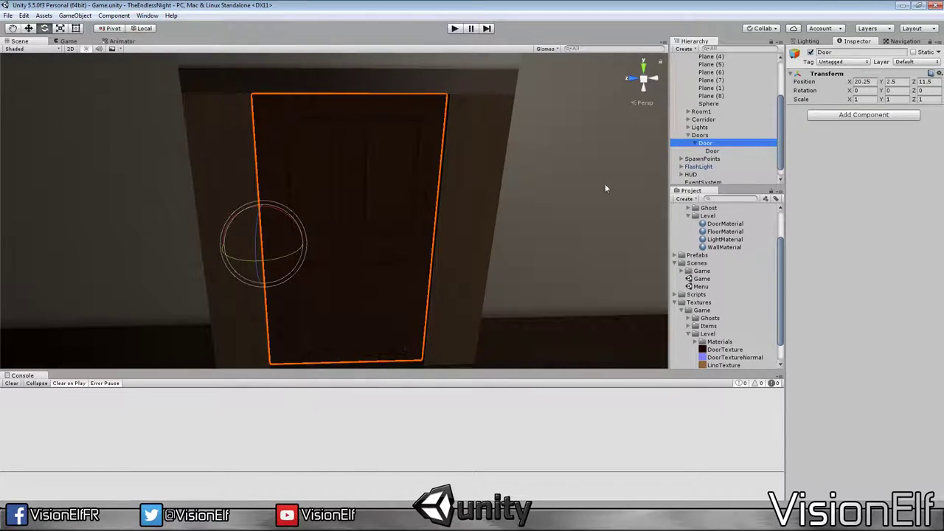
click(841, 115)
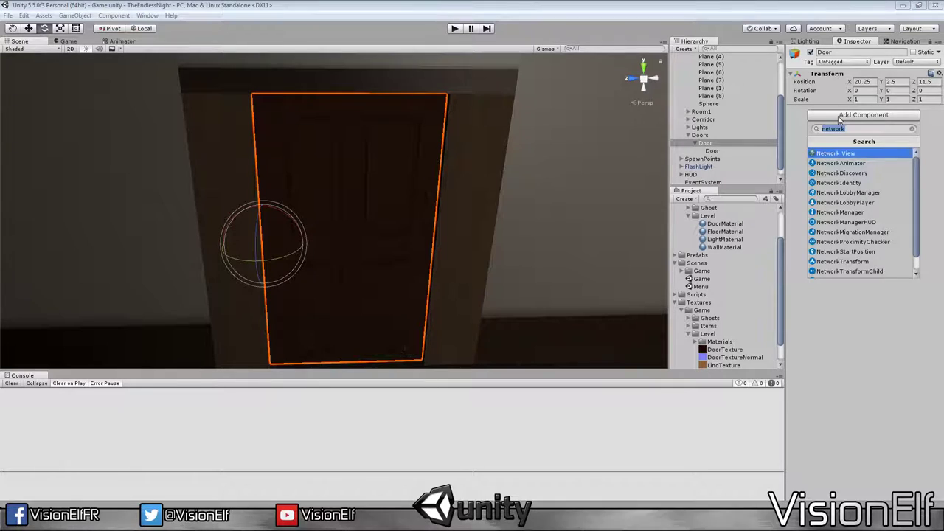
click(841, 116)
click(841, 116)
text(box)
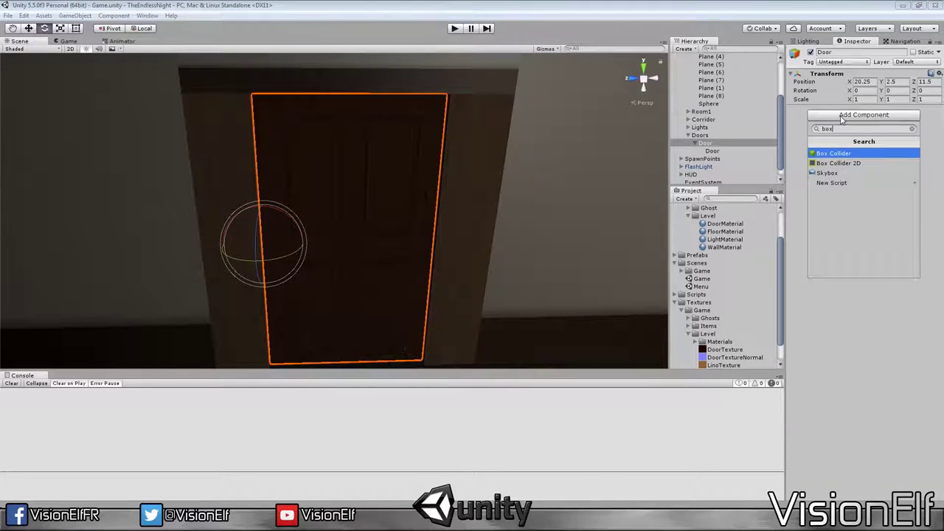
key(Return)
Step: Put the parent Door on the Interactible layer, for this object only
click(906, 61)
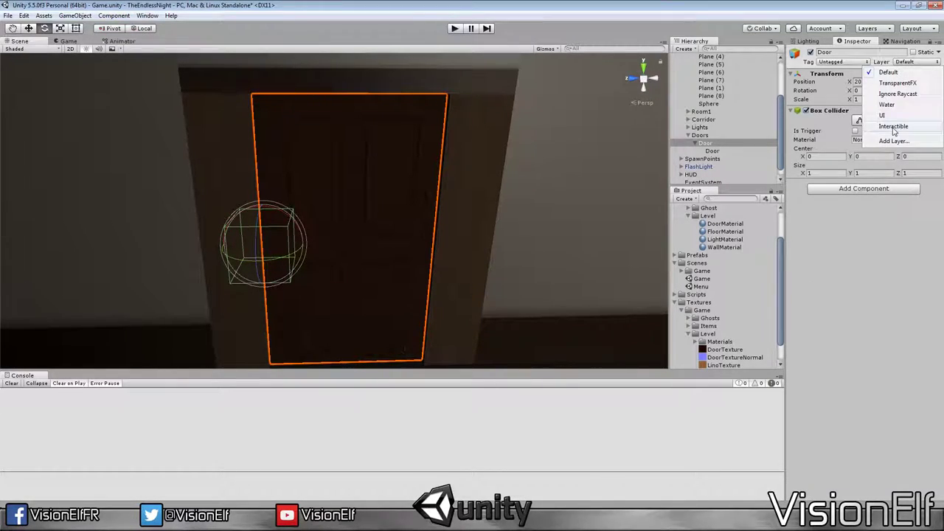
click(908, 131)
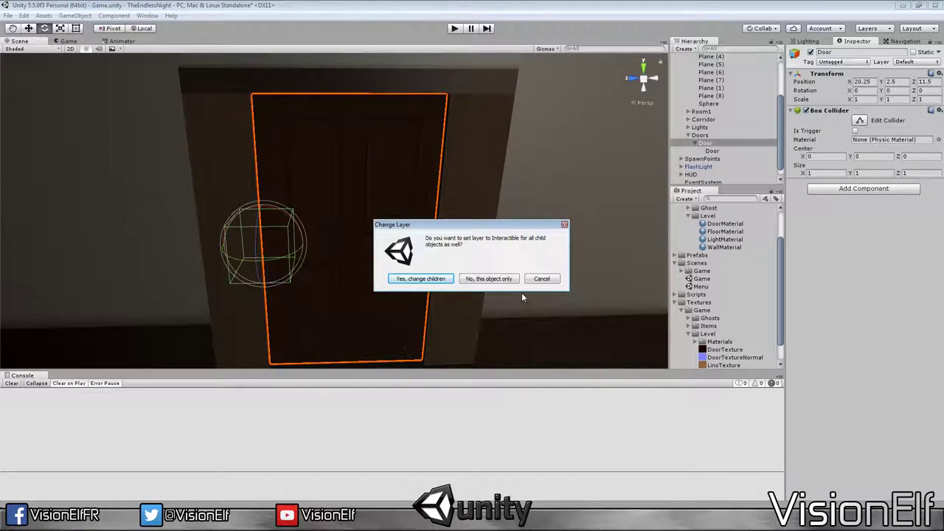
click(496, 283)
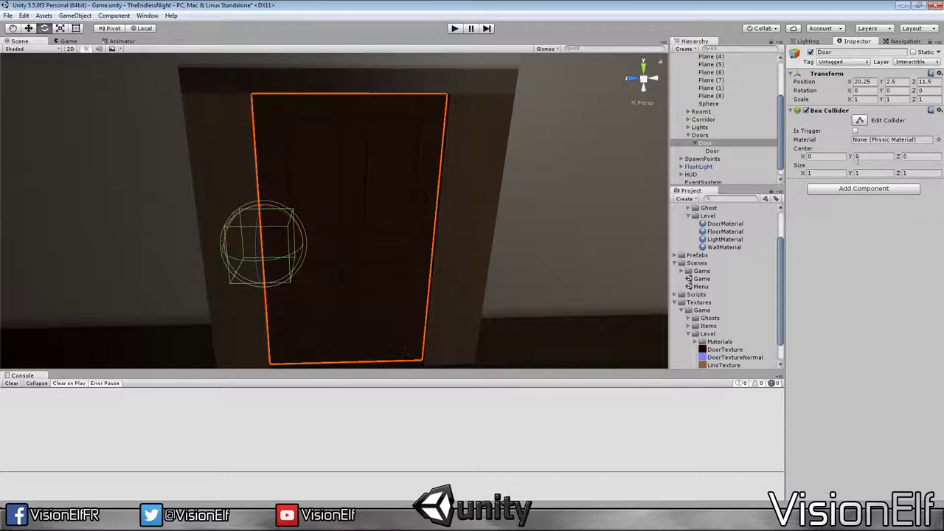
Step: Set the Box Collider's centre Z to -1.5 and size to 0.2 × 5 × 3
click(725, 149)
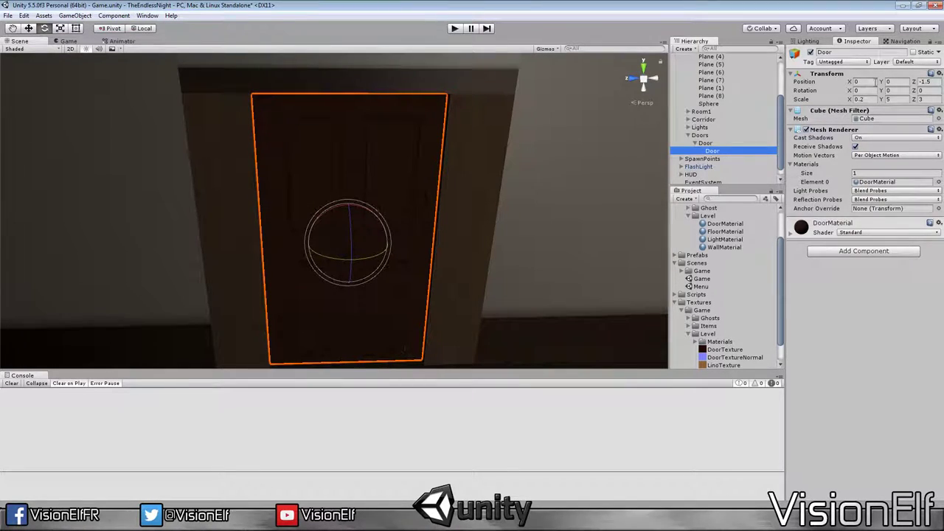
click(706, 143)
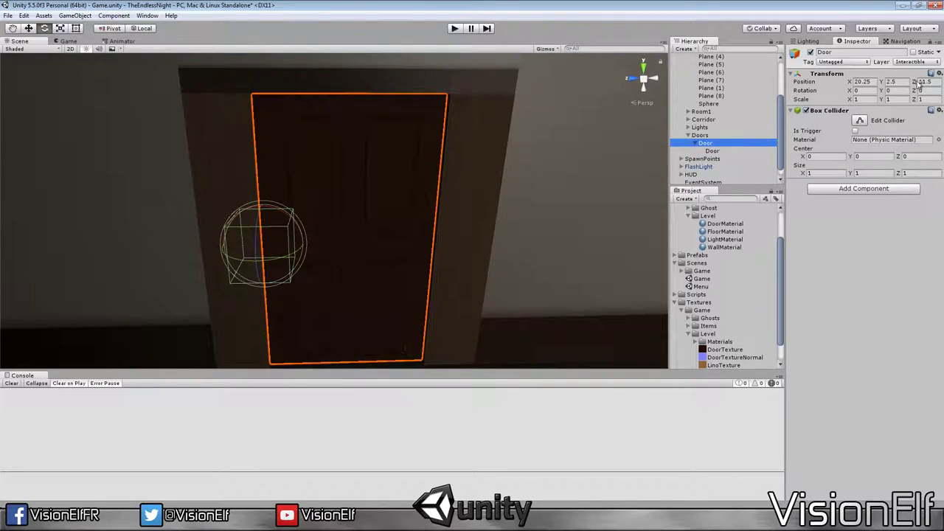
click(915, 157)
text(-1.5)
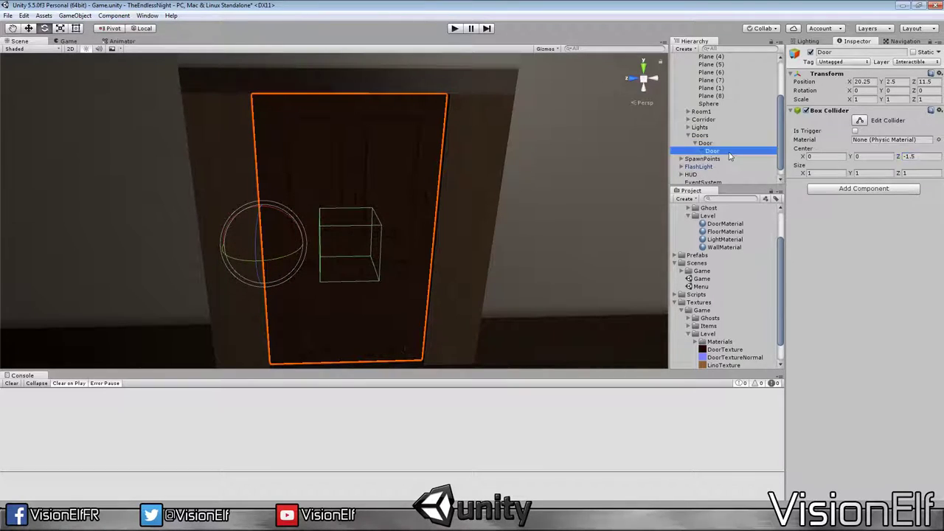
key(Tab)
text(0.2)
key(Tab)
text(5)
key(Tab)
text(3)
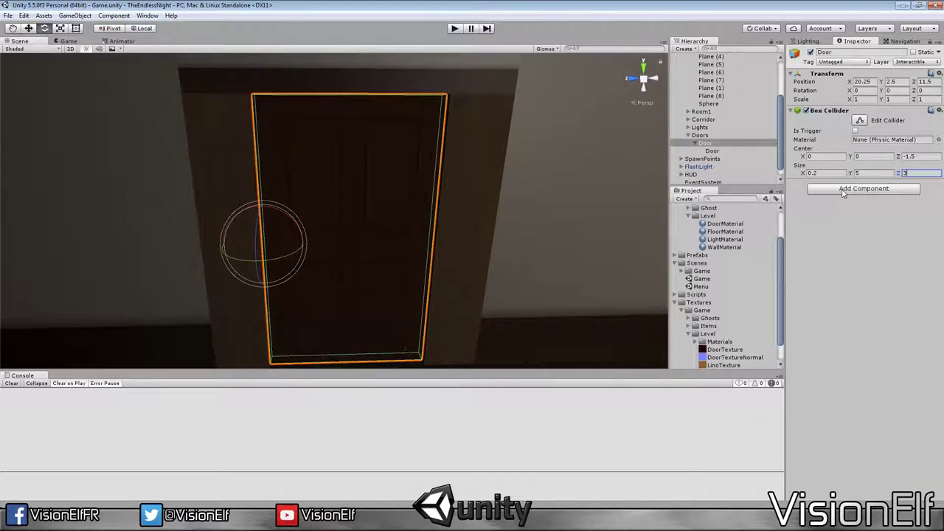
click(384, 176)
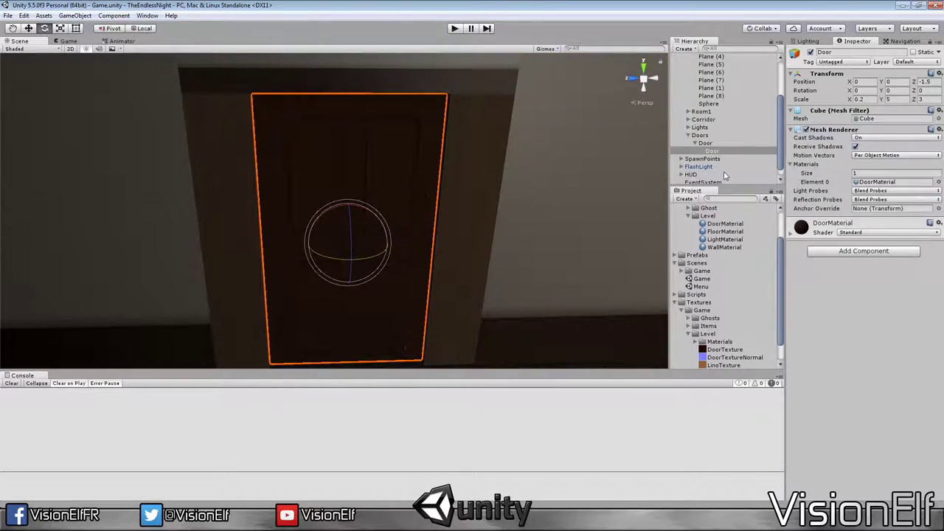
double_click(706, 143)
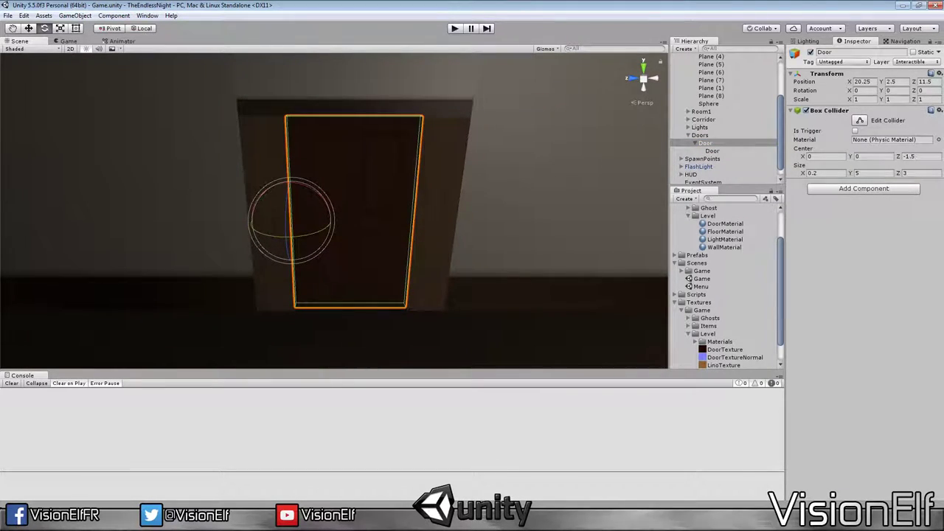
Step: Collapse Materials, Scenes and Textures, and expand Scripts down to the Level folder
scroll(698, 268, up, 1)
scroll(699, 268, up, 2)
click(675, 226)
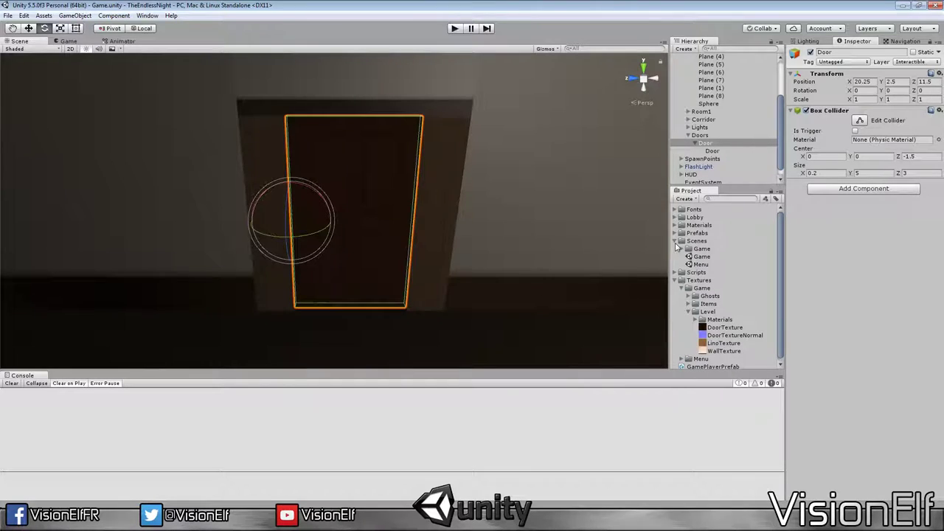
click(675, 241)
click(674, 257)
click(675, 249)
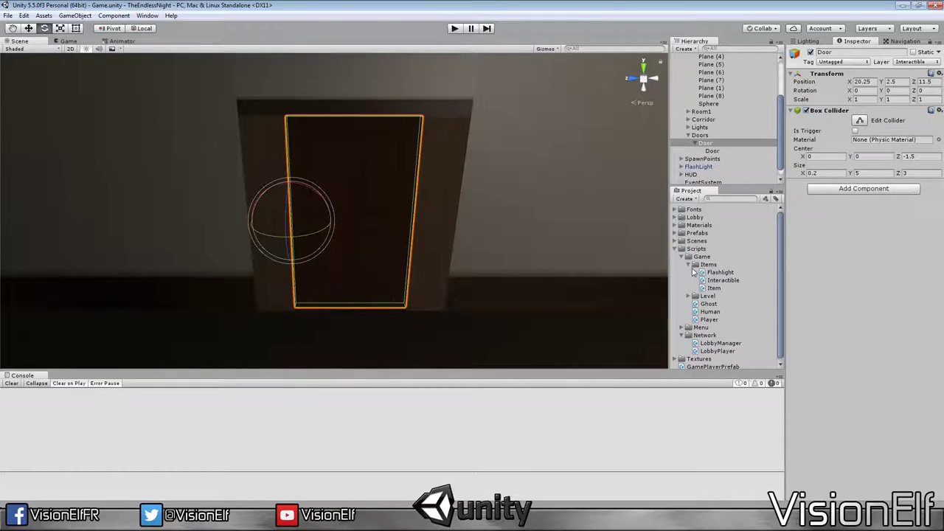
click(689, 265)
click(689, 265)
click(689, 265)
click(690, 273)
Step: Create a C# script named DoorKnob in the Level folder
right_click(695, 274)
mouse_move(736, 277)
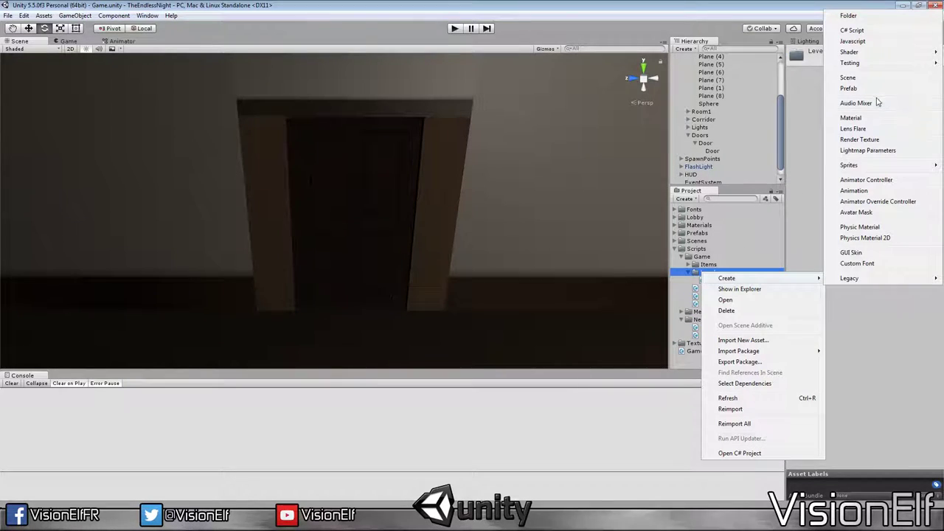
click(861, 33)
text(DoorKnob)
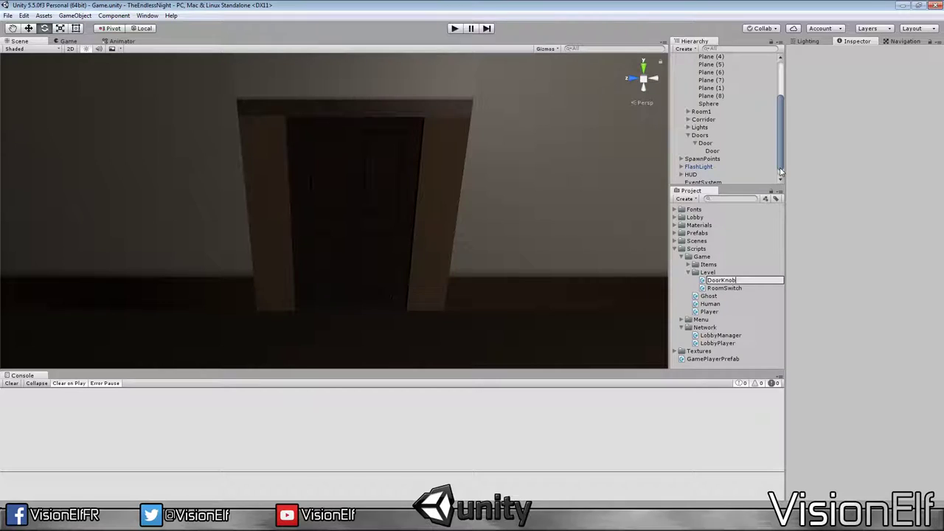
key(Return)
scroll(760, 165, up, 3)
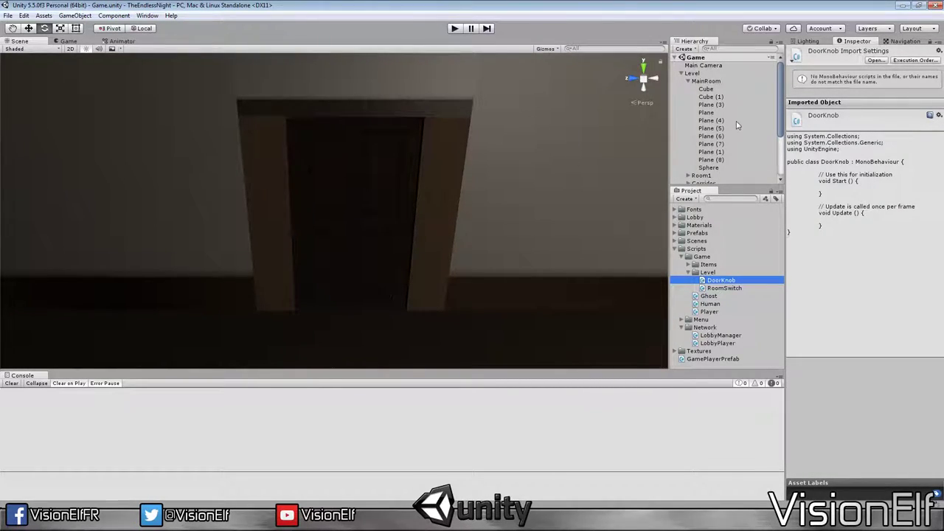
drag(781, 116, 775, 164)
double_click(712, 141)
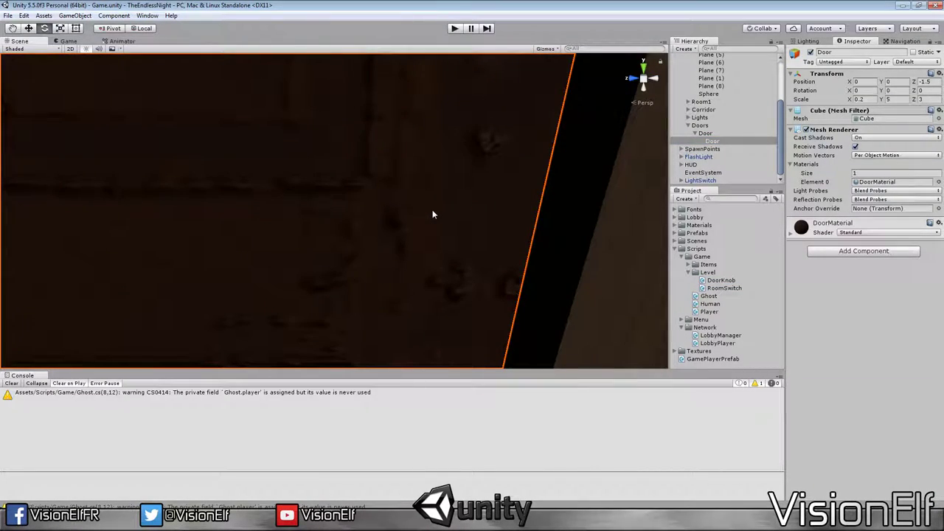
Step: Add a Sphere as a child of the Door and give it the FloorMaterial
scroll(435, 216, down, 3)
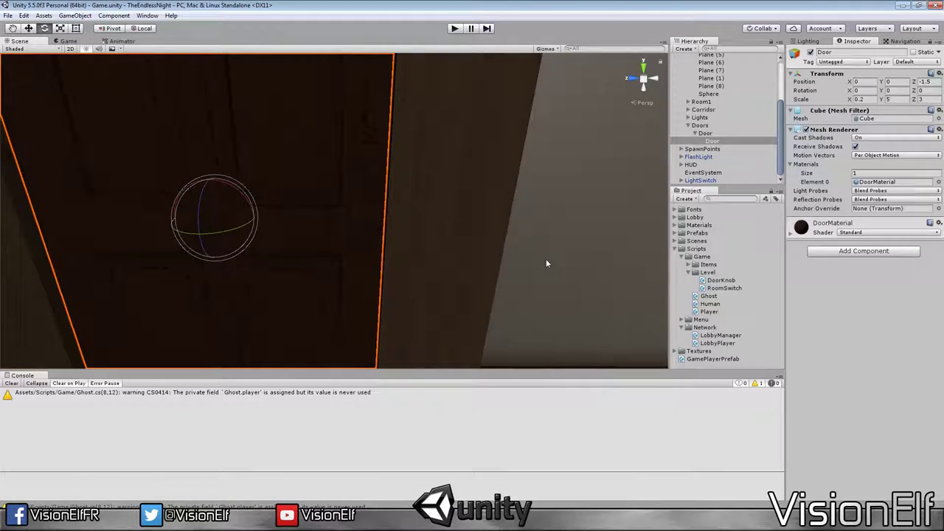
click(708, 133)
right_click(727, 134)
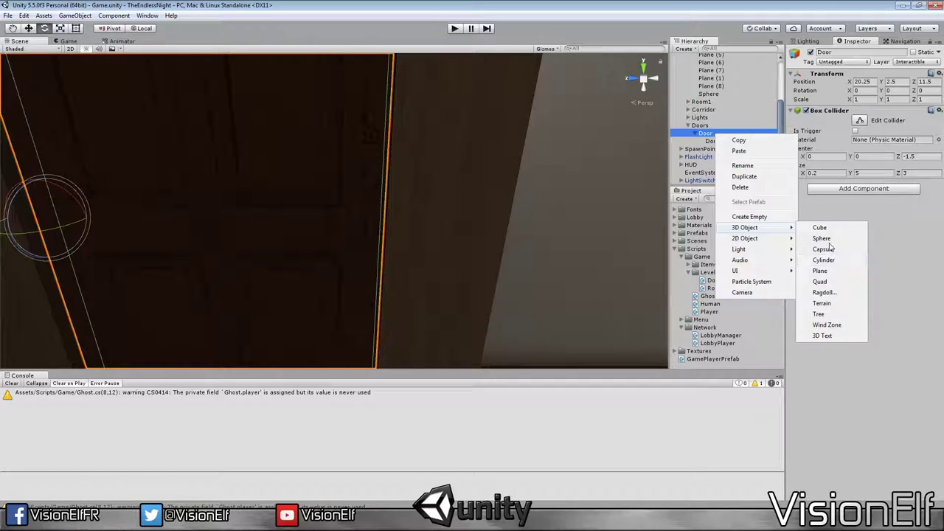
click(821, 238)
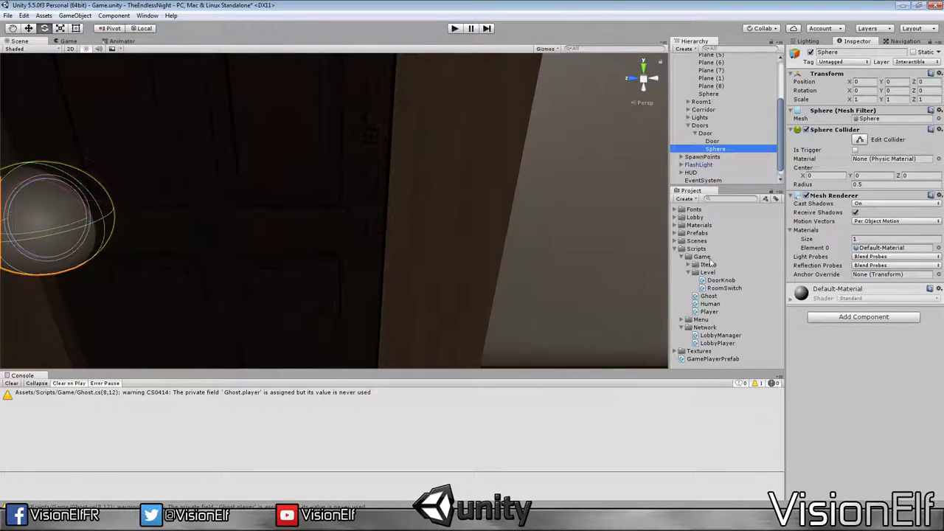
click(682, 225)
drag(725, 264, 46, 209)
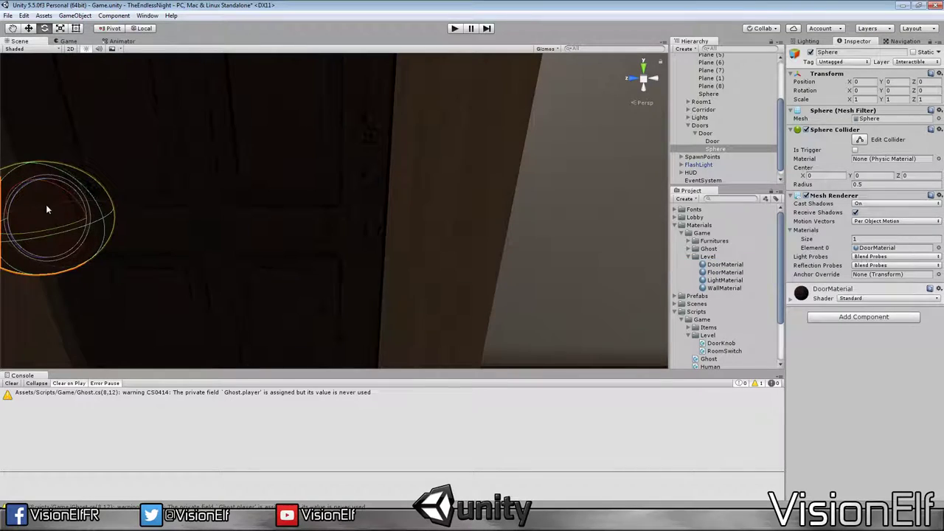
Step: Scale the sphere to 0.2 × 0.2 × 0.2
text(0.2)
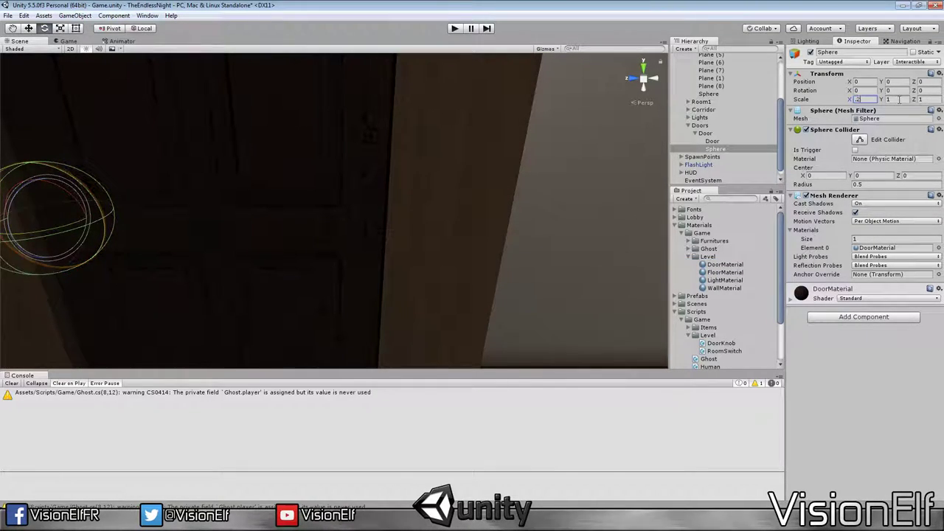
key(Tab)
text(0.2)
key(Tab)
text(0.2)
Step: Move the sphere knob over toward the door
click(28, 28)
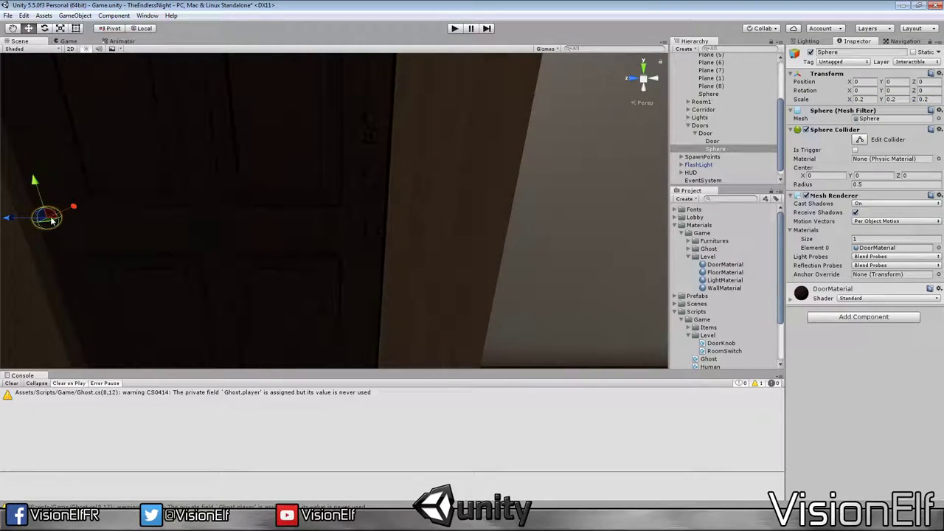
drag(47, 216, 366, 236)
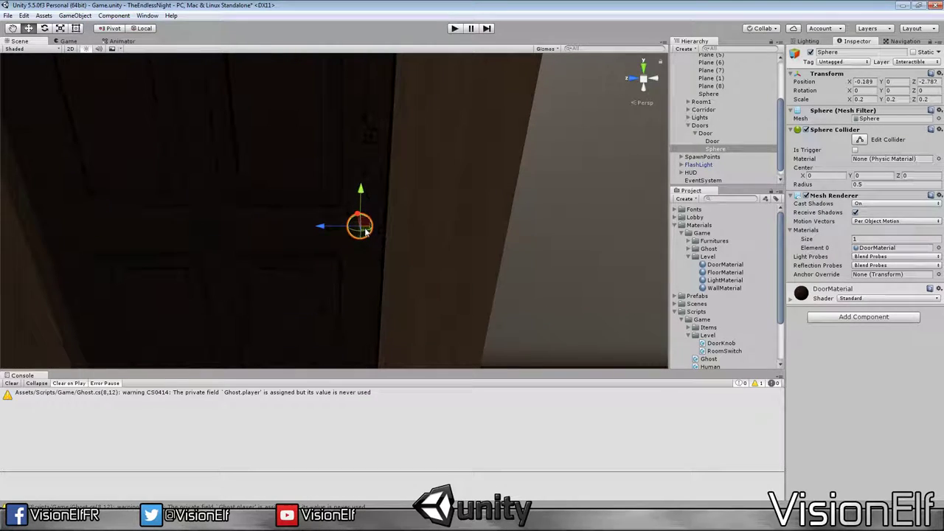
click(412, 253)
middle_drag(411, 253, 360, 209)
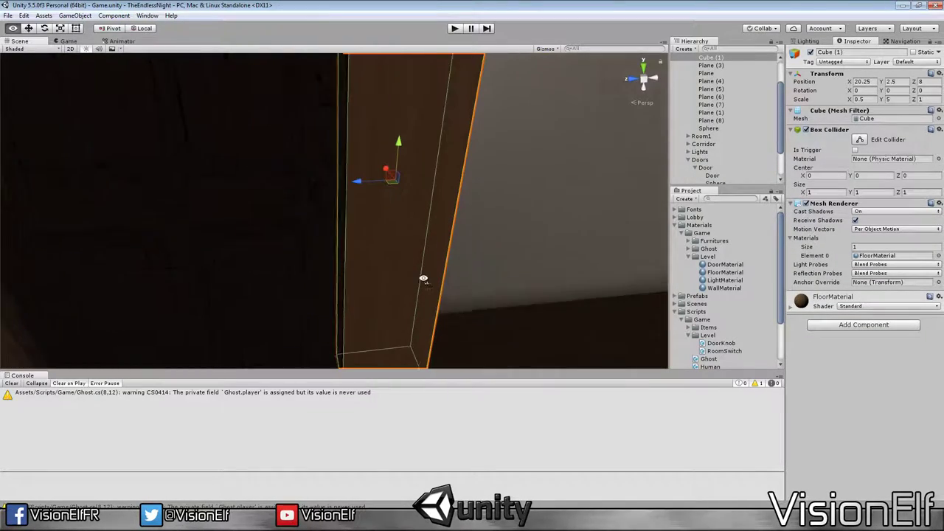
click(313, 193)
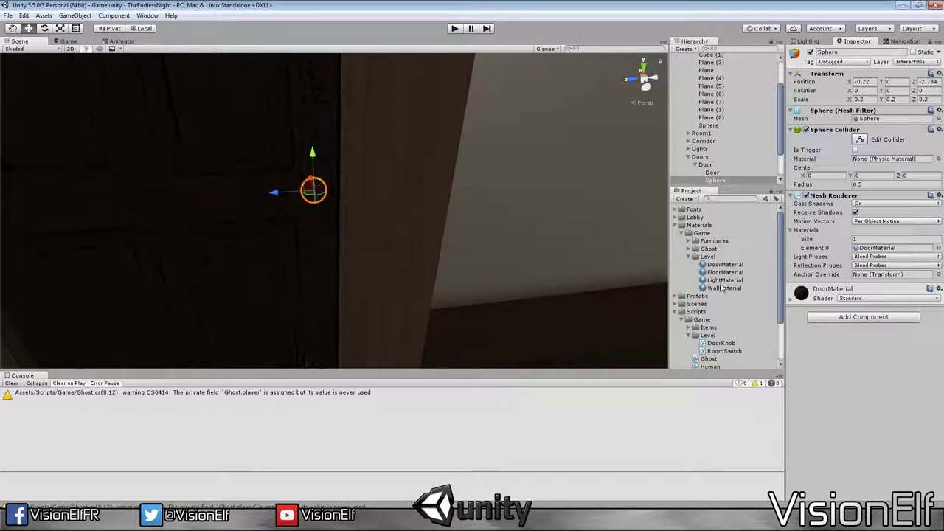
drag(435, 227, 318, 191)
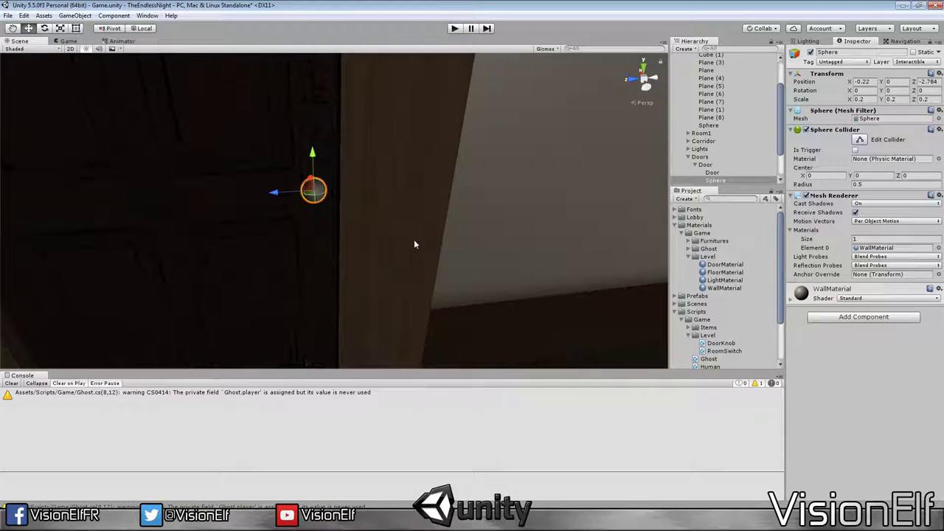
click(413, 239)
mouse_move(414, 239)
middle_down()
mouse_move(463, 267)
mouse_move(354, 254)
middle_up()
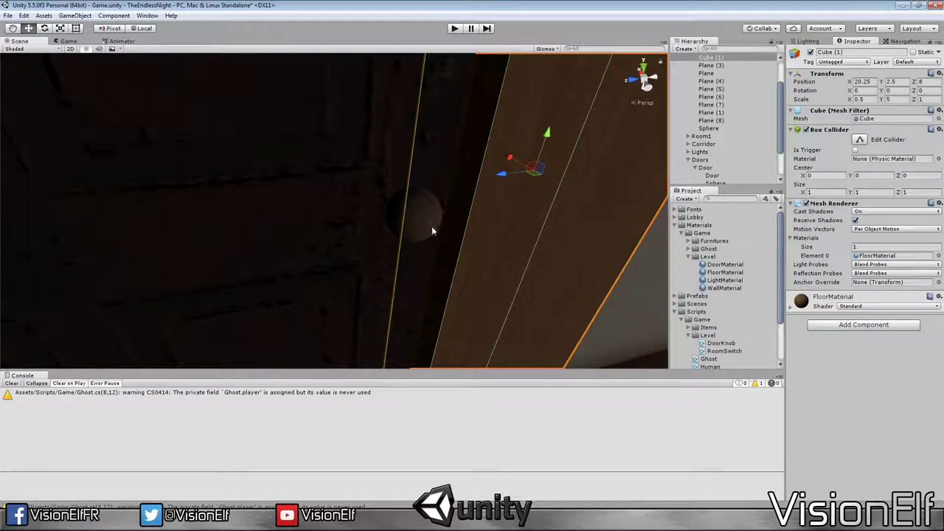
click(431, 224)
scroll(461, 247, up, 3)
alt+drag(454, 256, 641, 193)
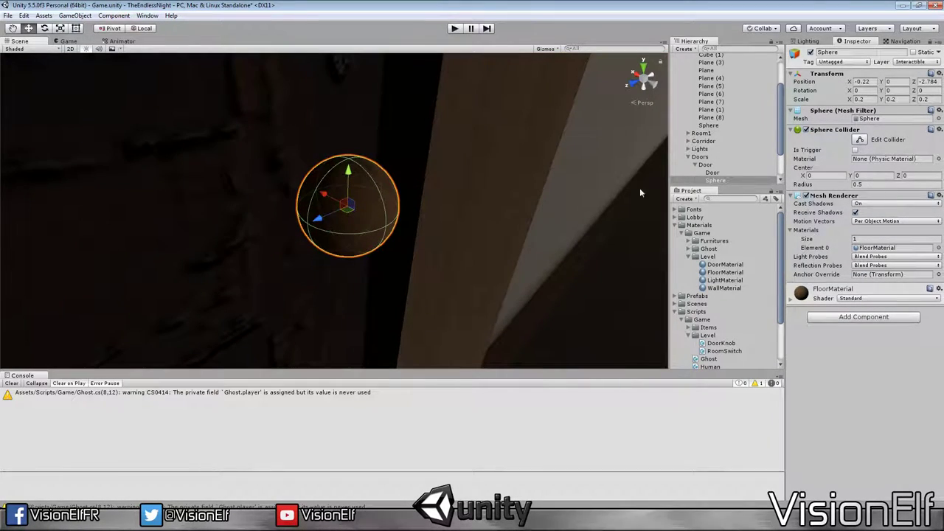
Step: Using front and side views, place the knob at the door edge with Y -0.055, Z -2.811
click(632, 84)
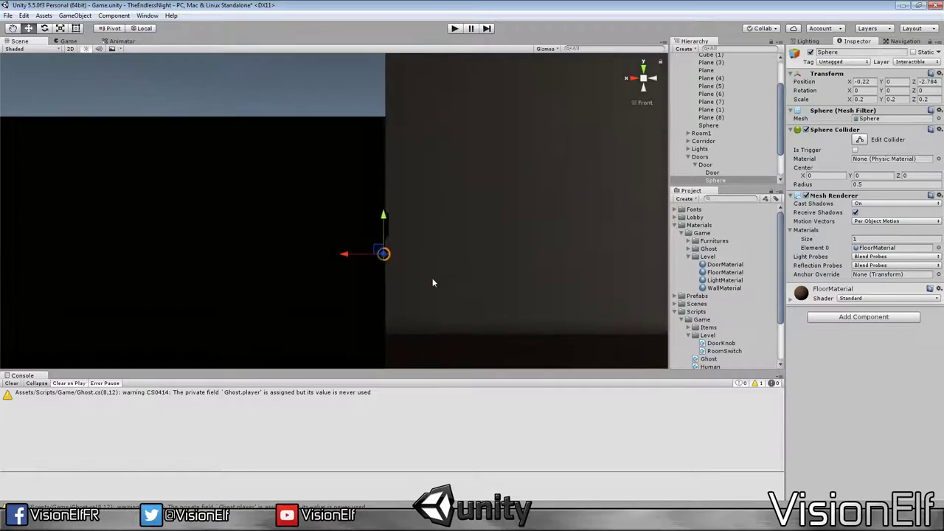
scroll(433, 291, up, 2)
drag(352, 279, 371, 281)
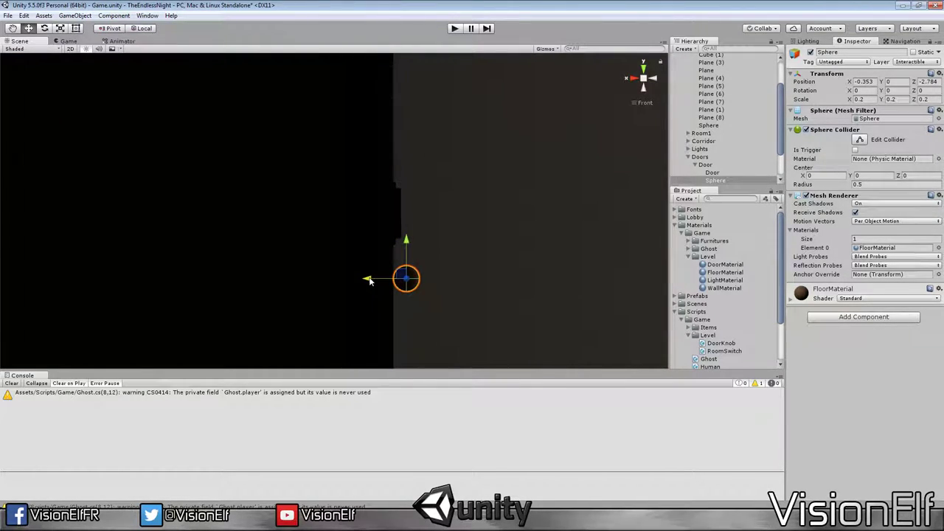
click(654, 78)
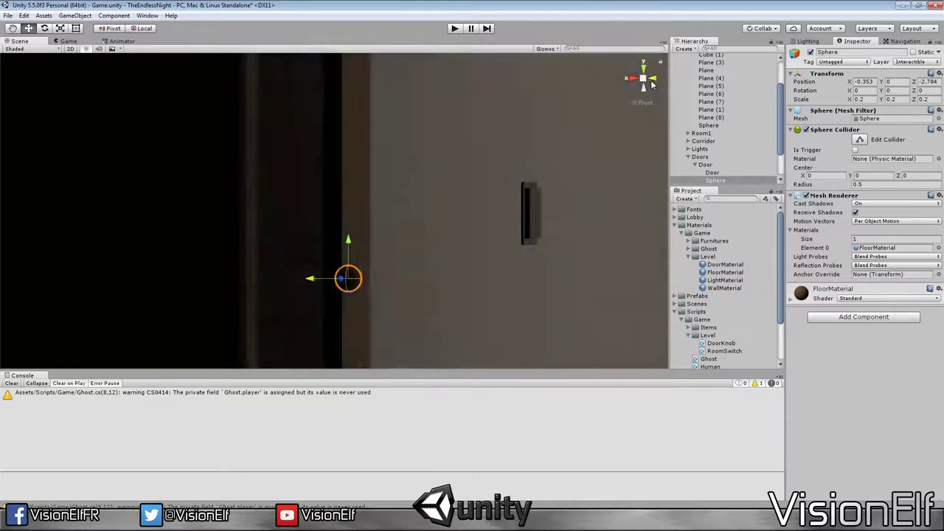
drag(325, 223, 326, 229)
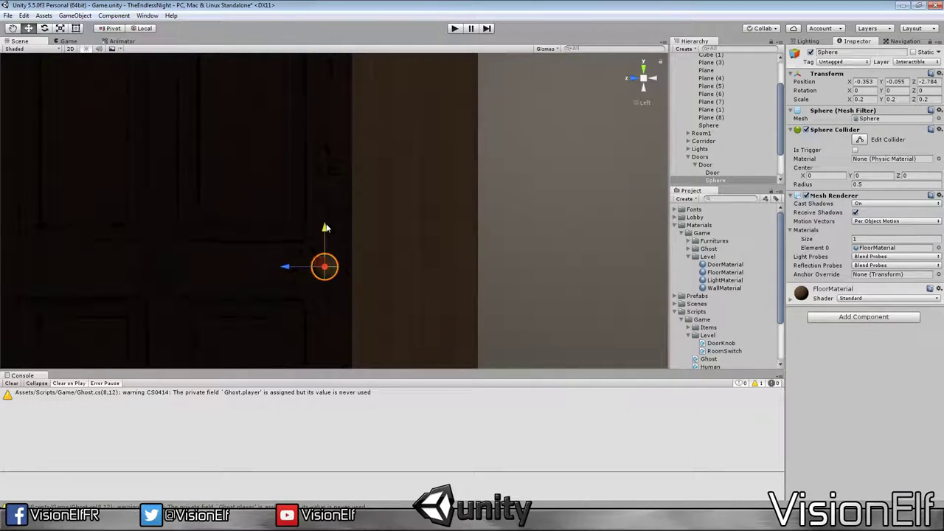
drag(289, 270, 293, 270)
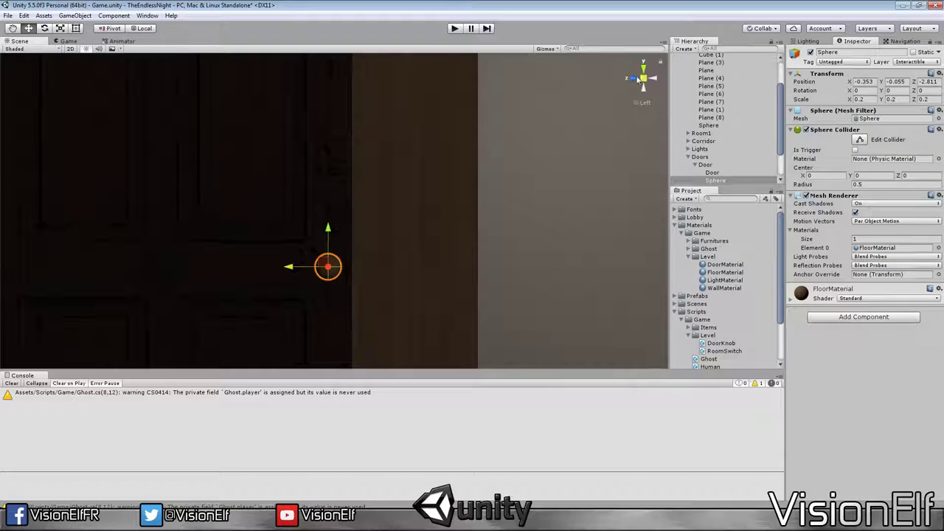
scroll(425, 263, down, 2)
Step: Fine-tune the knob's X position to -0.184
alt+drag(621, 110, 410, 250)
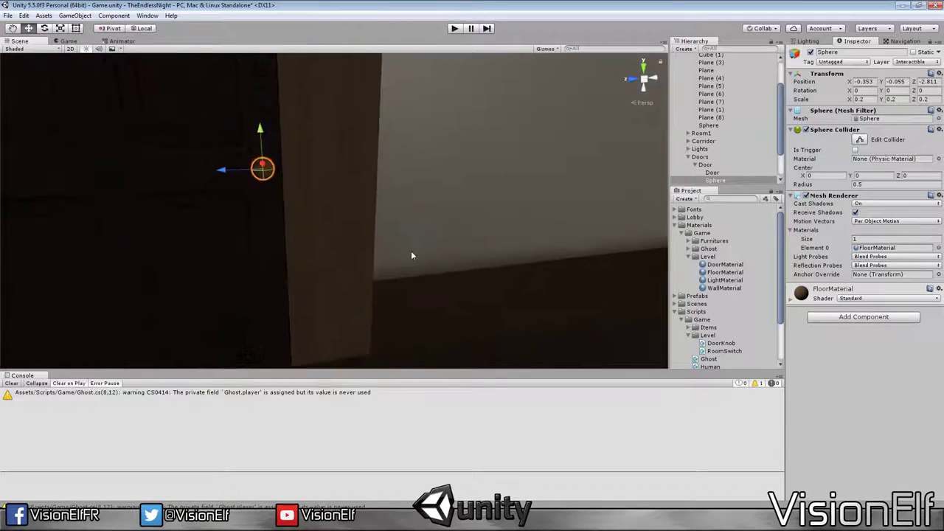
click(347, 233)
middle_drag(347, 233, 520, 254)
click(458, 255)
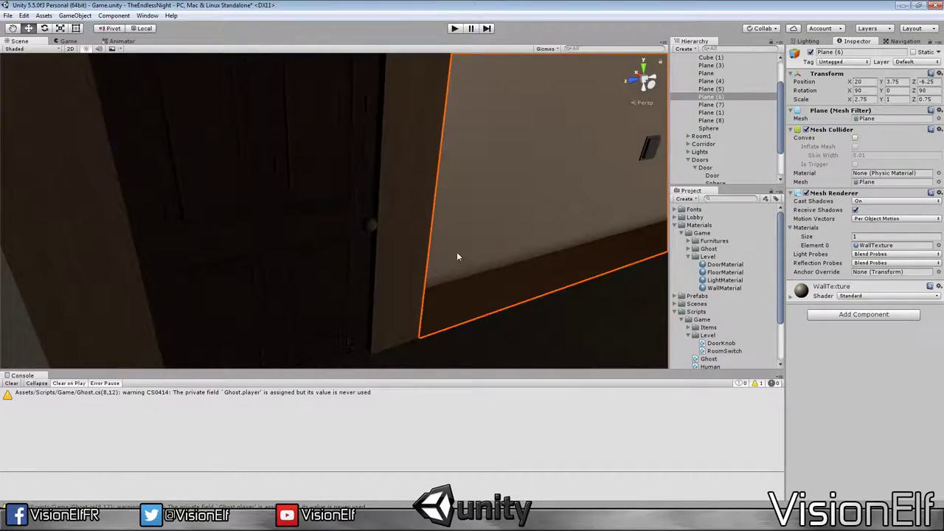
scroll(464, 263, up, 3)
middle_drag(447, 270, 540, 243)
click(496, 210)
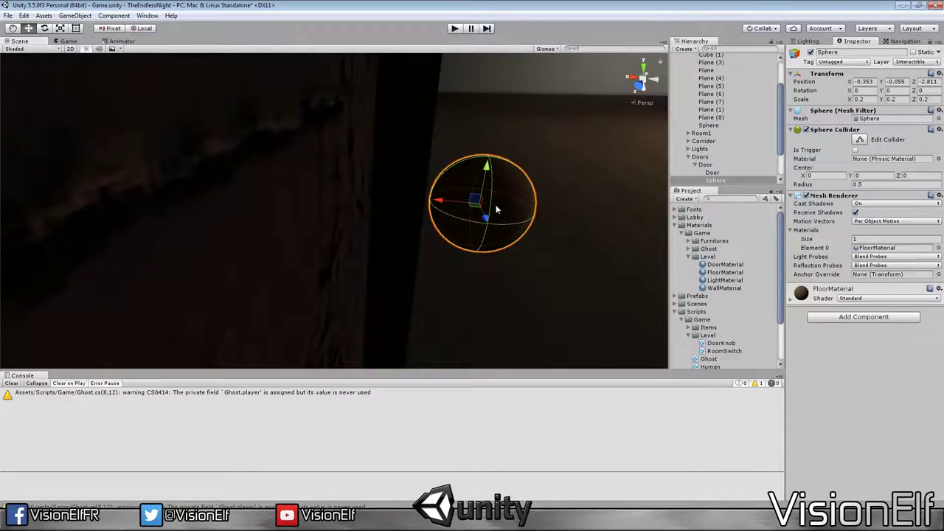
drag(441, 205, 367, 195)
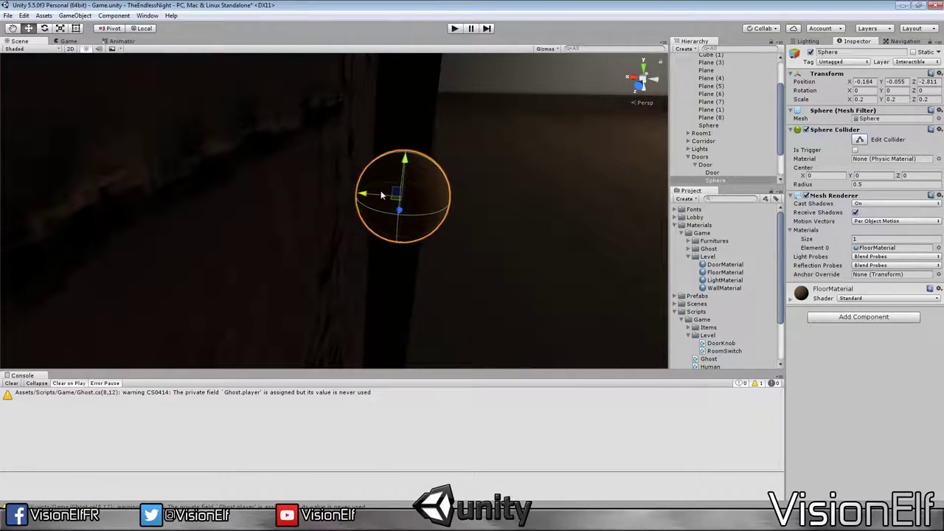
drag(366, 196, 376, 195)
scroll(451, 236, down, 3)
click(451, 235)
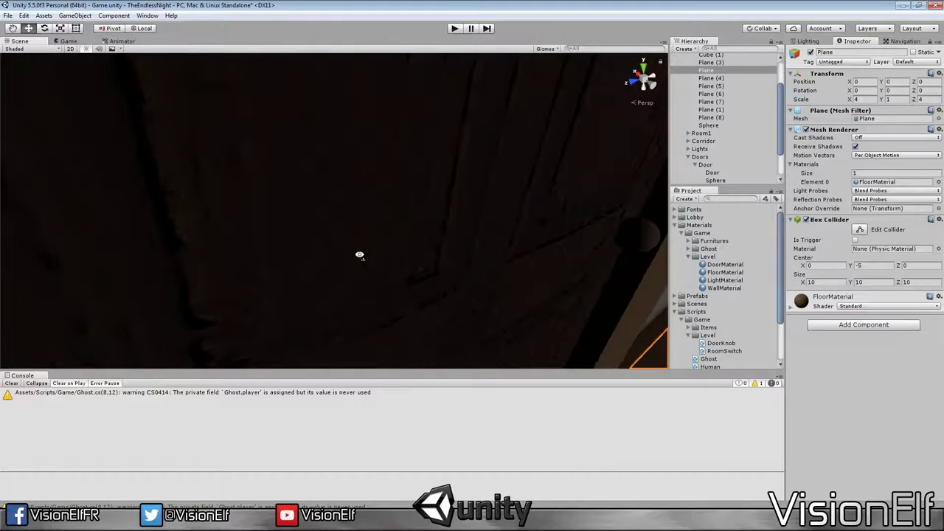
mouse_move(452, 235)
right_down()
mouse_move(401, 267)
mouse_move(383, 243)
right_up()
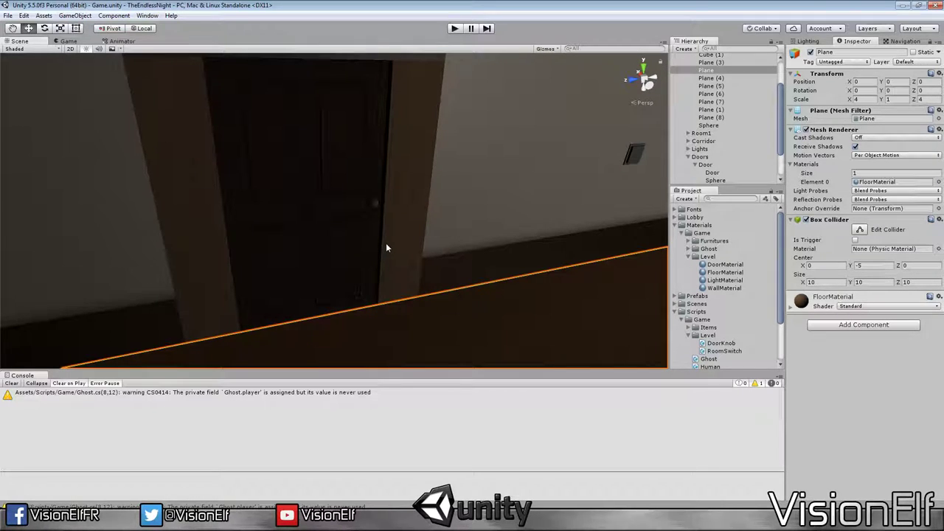
scroll(380, 245, up, 2)
scroll(375, 245, up, 3)
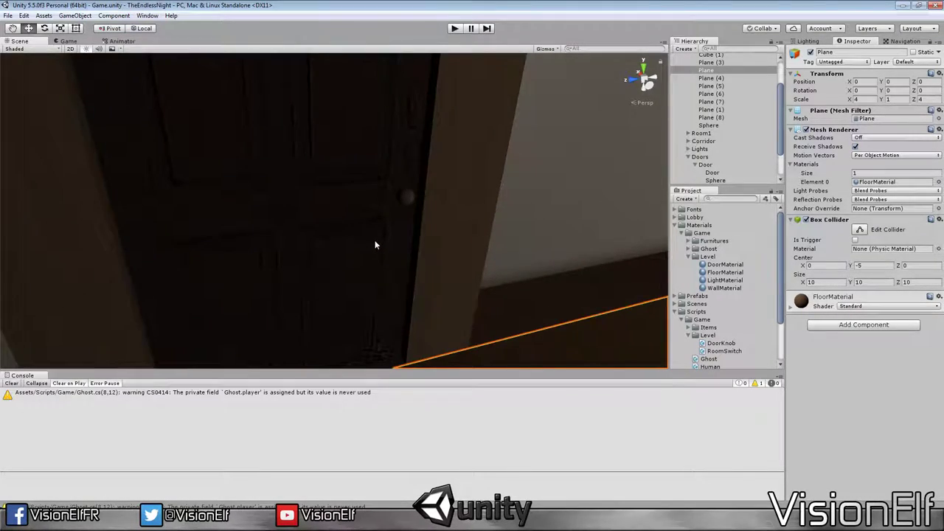
scroll(374, 245, up, 3)
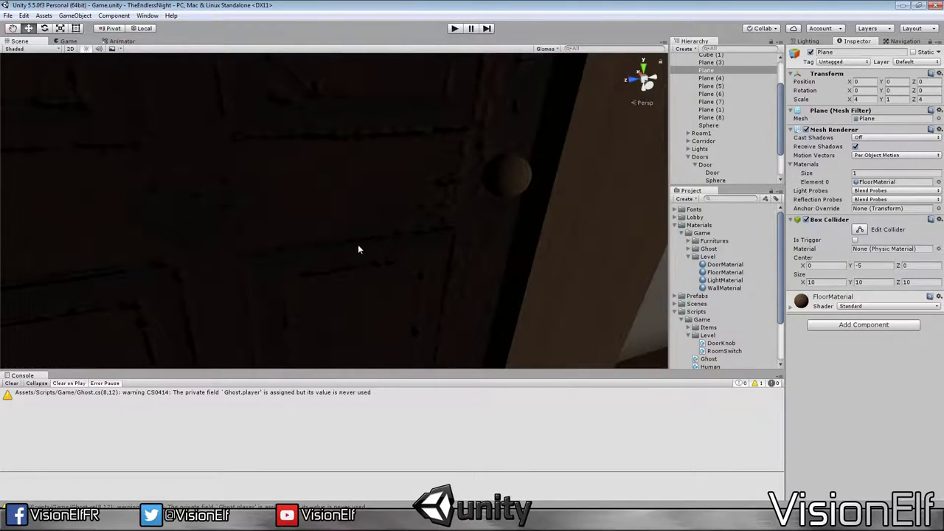
scroll(359, 250, down, 2)
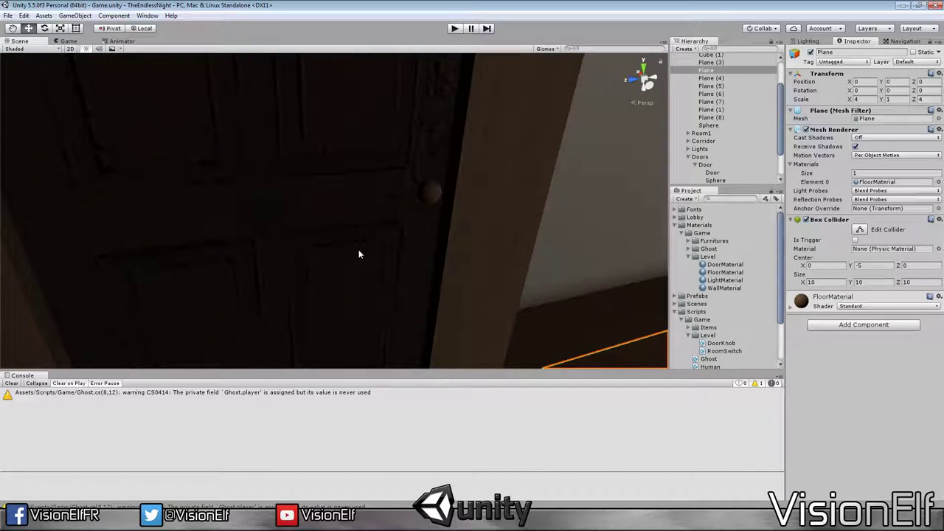
right_drag(343, 238, 256, 258)
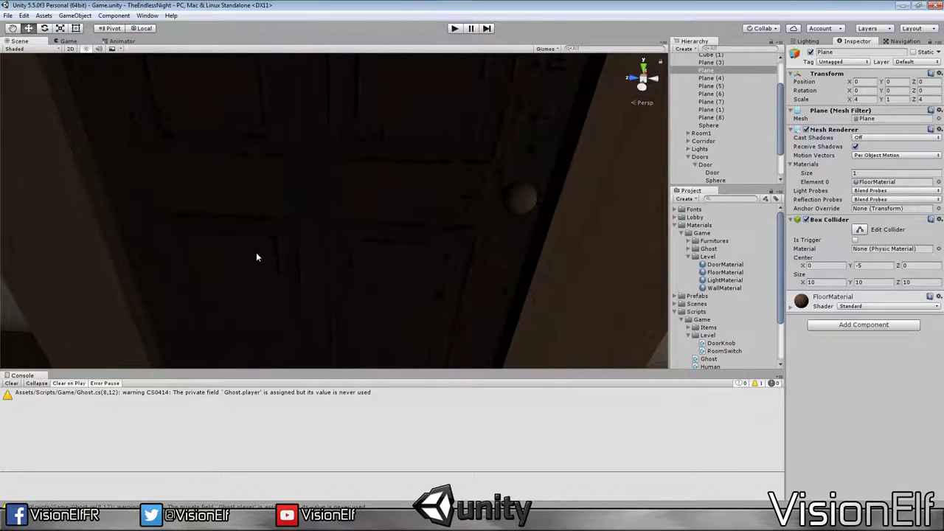
scroll(256, 255, down, 2)
mouse_move(258, 253)
right_down()
mouse_move(488, 274)
mouse_move(424, 275)
right_up()
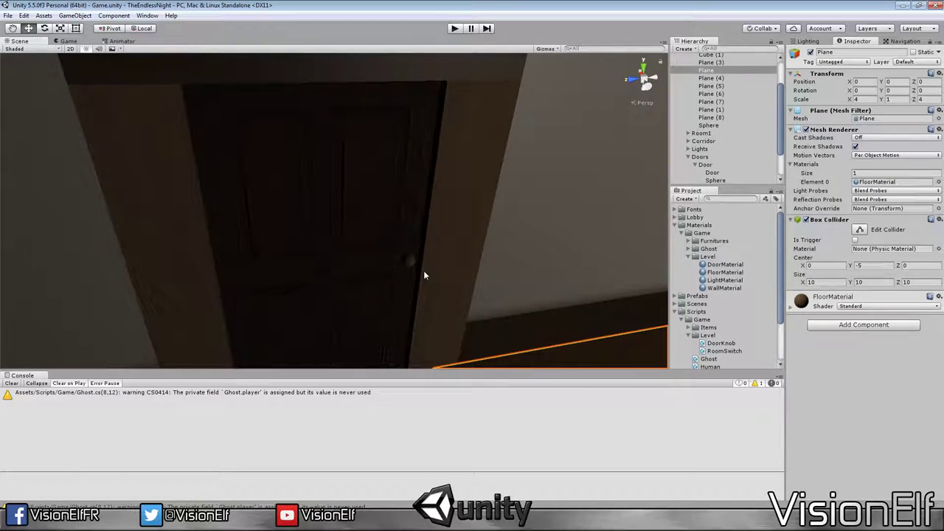
scroll(424, 275, down, 2)
scroll(426, 278, up, 2)
scroll(397, 272, up, 1)
scroll(391, 247, down, 2)
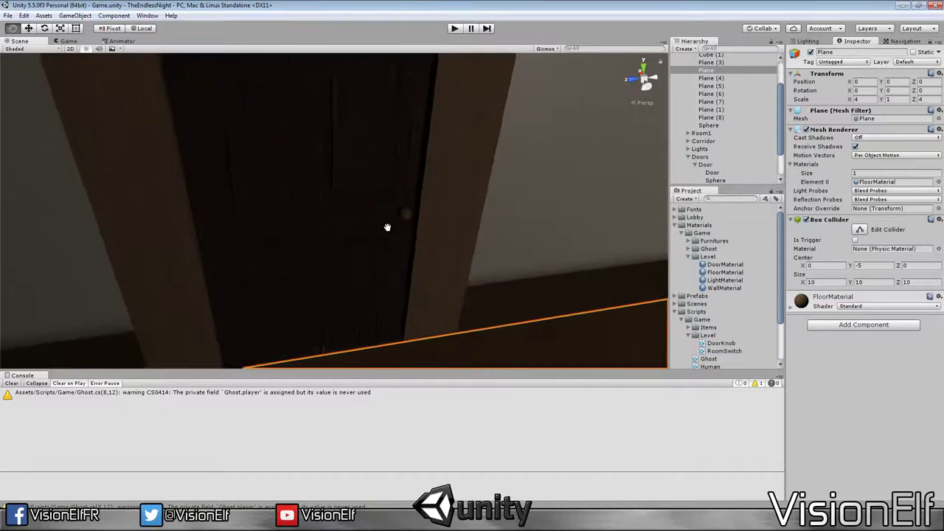
mouse_move(392, 200)
right_down()
mouse_move(470, 218)
mouse_move(329, 233)
right_up()
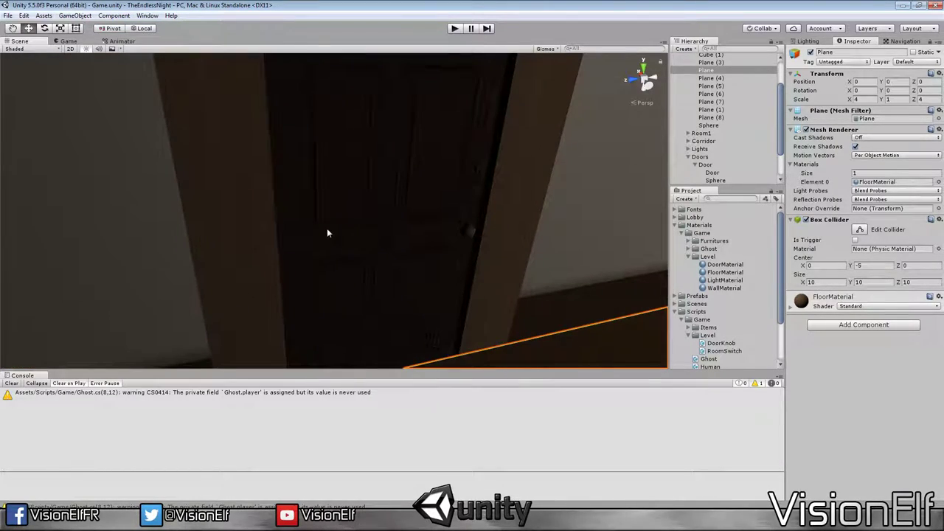
scroll(346, 231, up, 2)
scroll(309, 254, up, 2)
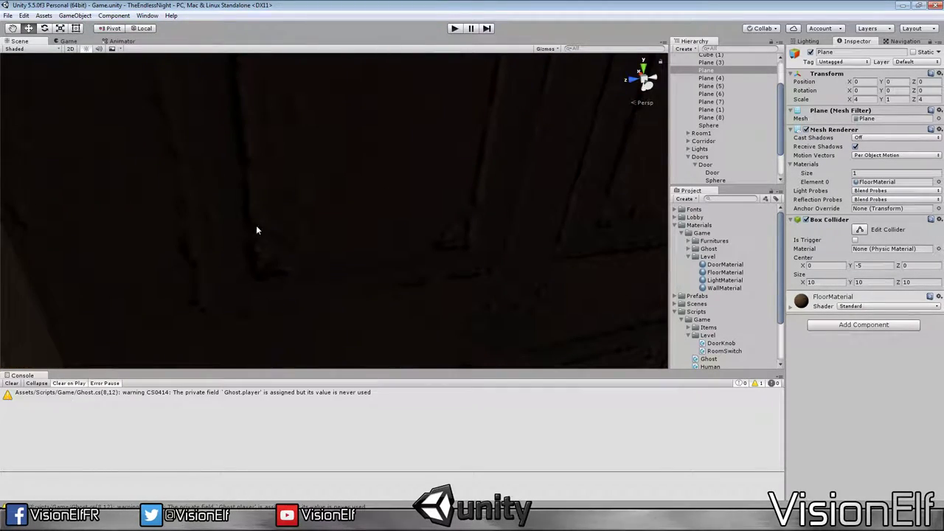
scroll(456, 219, down, 3)
middle_drag(480, 261, 372, 311)
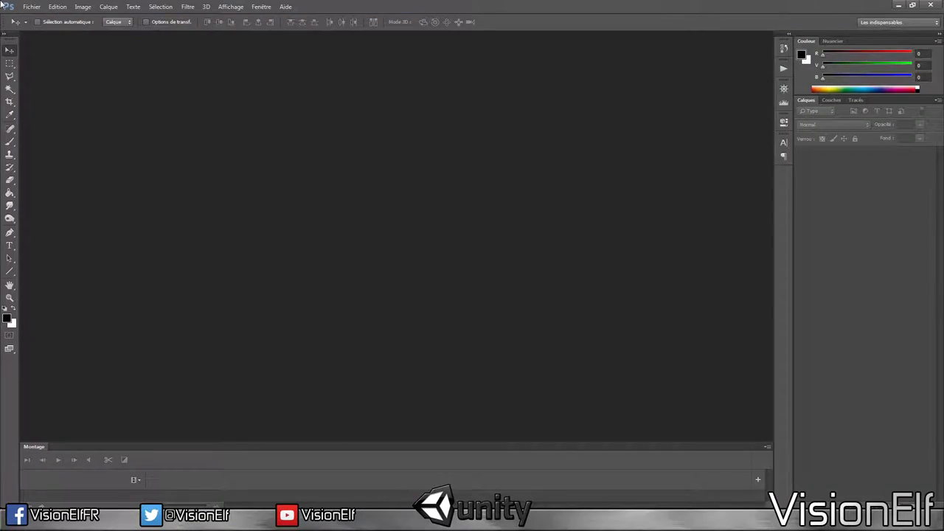
Step: Open DoorTexture.psd and then DoorTextureNormal.psd from the recent files
click(32, 6)
mouse_move(74, 74)
click(202, 83)
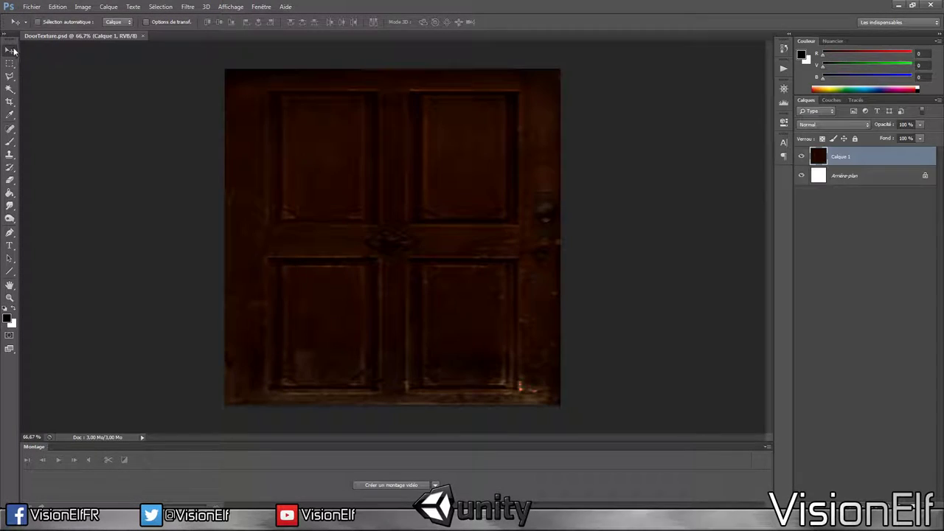
click(32, 7)
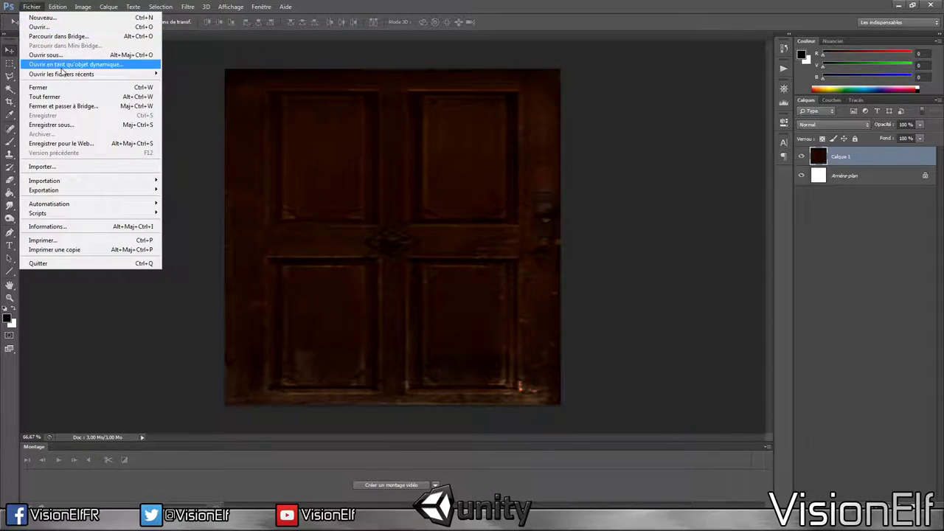
mouse_move(66, 73)
click(168, 79)
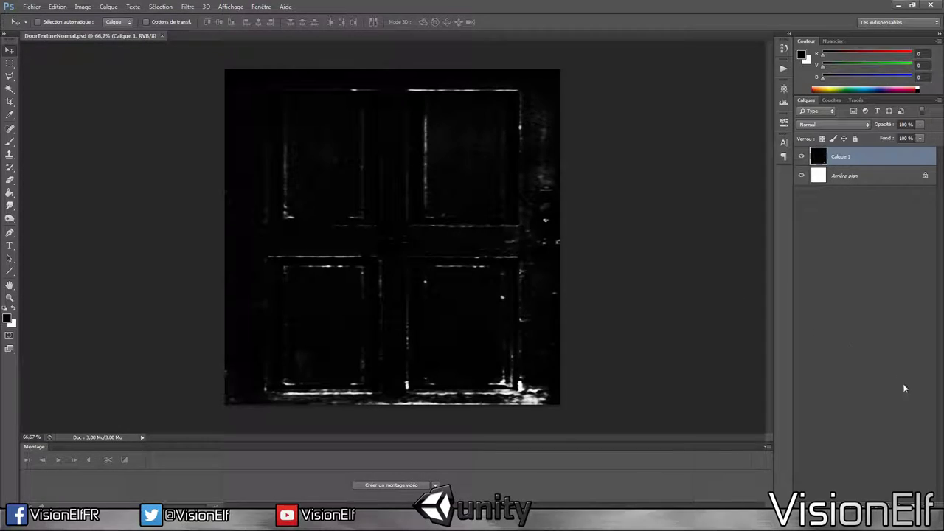
Step: Add an empty layer, try a Magic Wand selection and clear it, then use Rectangular Marquee
key(ctrl+shift+alt+n)
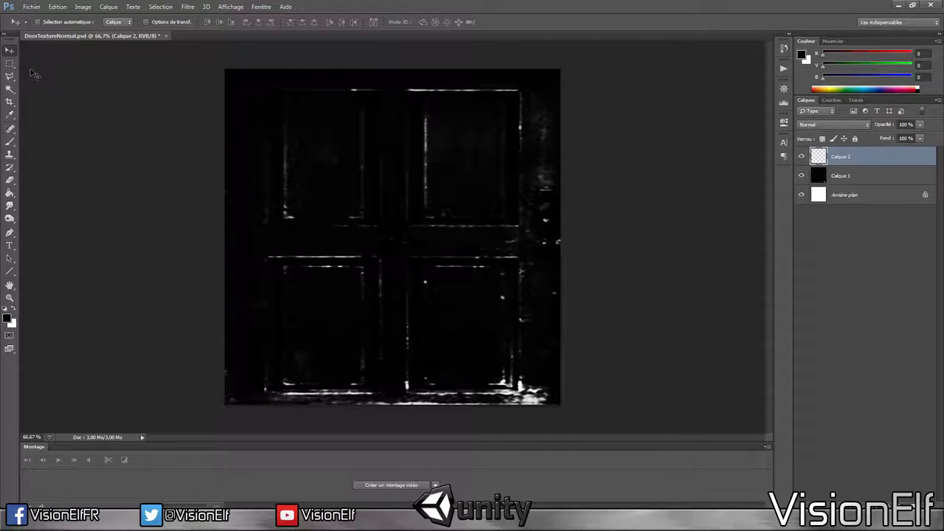
click(10, 88)
key(alt+bracketleft)
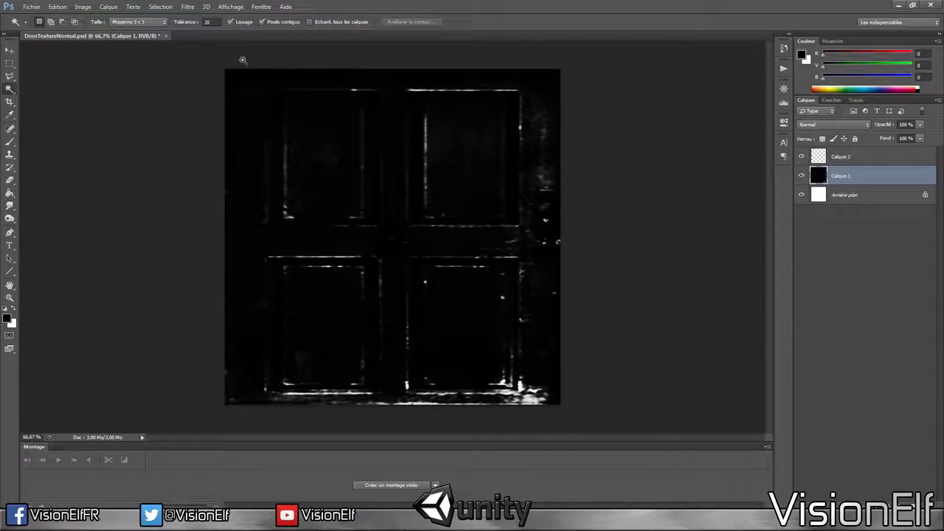
click(275, 150)
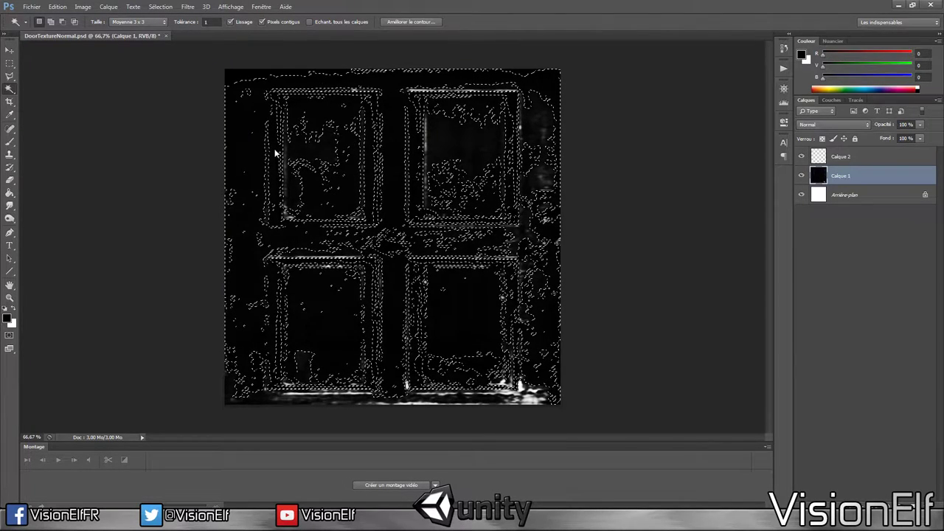
key(ctrl+d)
click(10, 64)
alt+scroll(242, 152, up, 2)
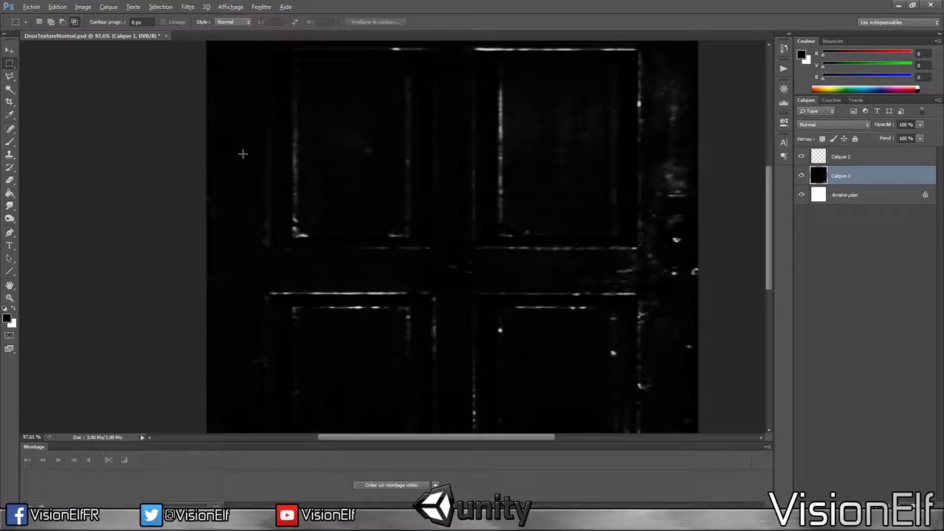
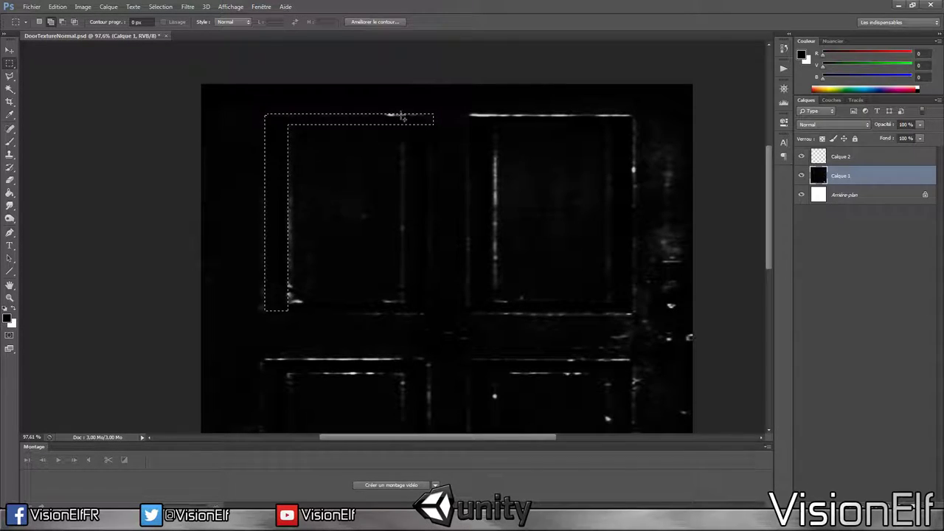
Step: Select the raised frame strips around the upper-left and upper-right door panels
shift+drag(401, 113, 433, 310)
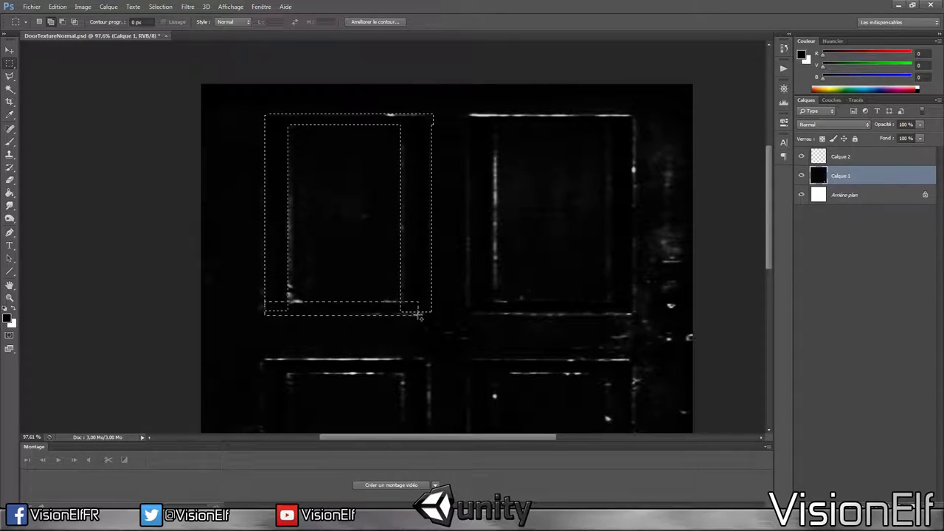
shift+drag(263, 302, 432, 313)
mouse_move(509, 318)
shift+mouse_down()
mouse_move(495, 313)
mouse_move(512, 308)
shift+mouse_up()
shift+drag(633, 313, 608, 115)
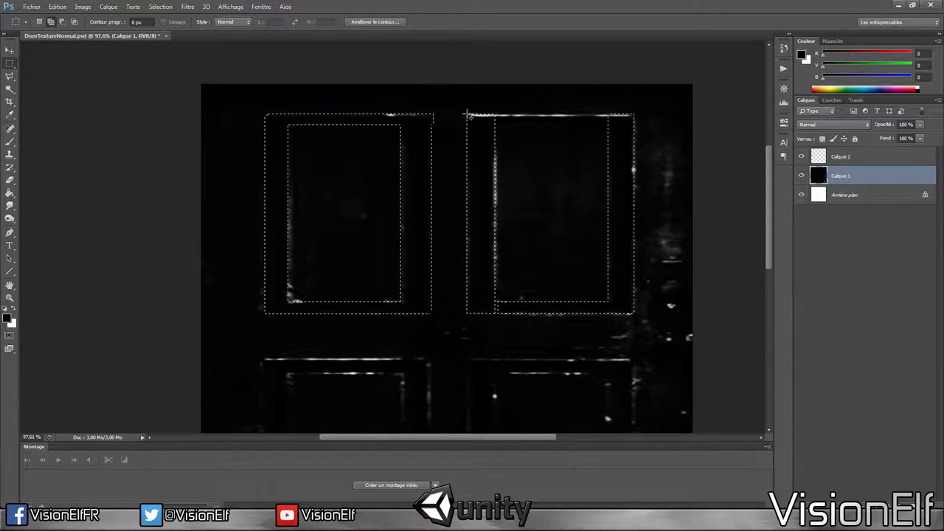
shift+drag(467, 113, 624, 123)
shift+drag(496, 302, 517, 314)
scroll(326, 197, down, 5)
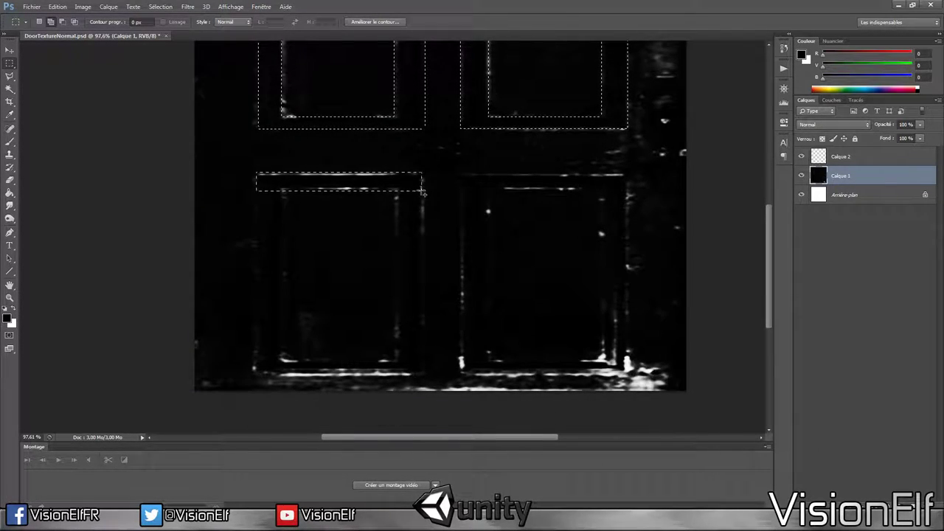
Step: Add the lower-left and lower-right panel frames to the selection
mouse_move(257, 173)
shift+mouse_down()
mouse_move(424, 185)
mouse_move(407, 219)
mouse_move(423, 374)
shift+mouse_up()
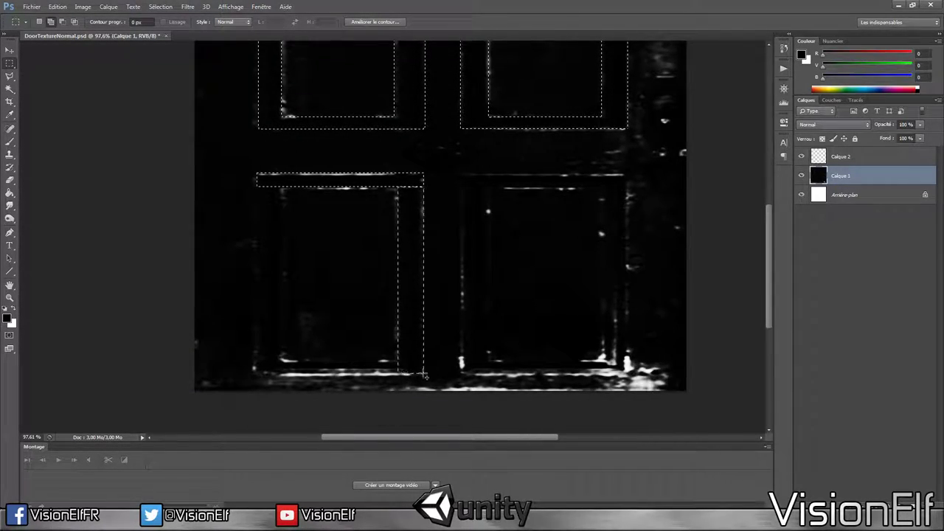
drag(398, 183, 425, 202)
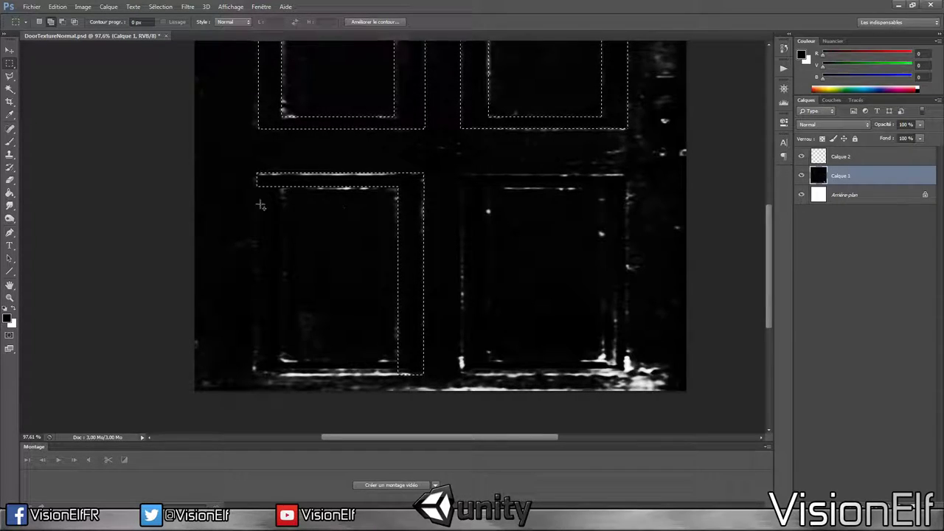
shift+drag(257, 183, 281, 369)
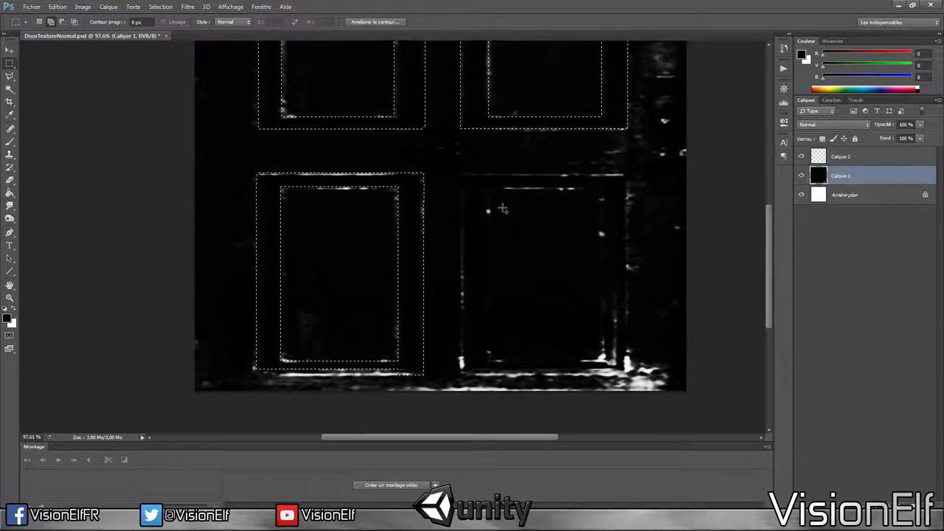
mouse_move(460, 174)
shift+mouse_down()
mouse_move(487, 369)
mouse_move(618, 376)
mouse_move(605, 177)
shift+mouse_up()
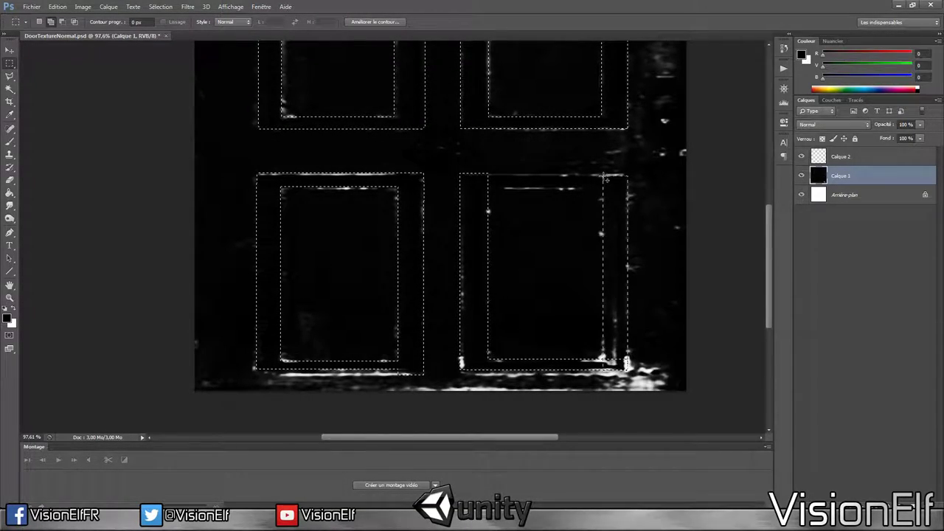
shift+drag(488, 177, 620, 185)
alt+scroll(304, 212, down, 1)
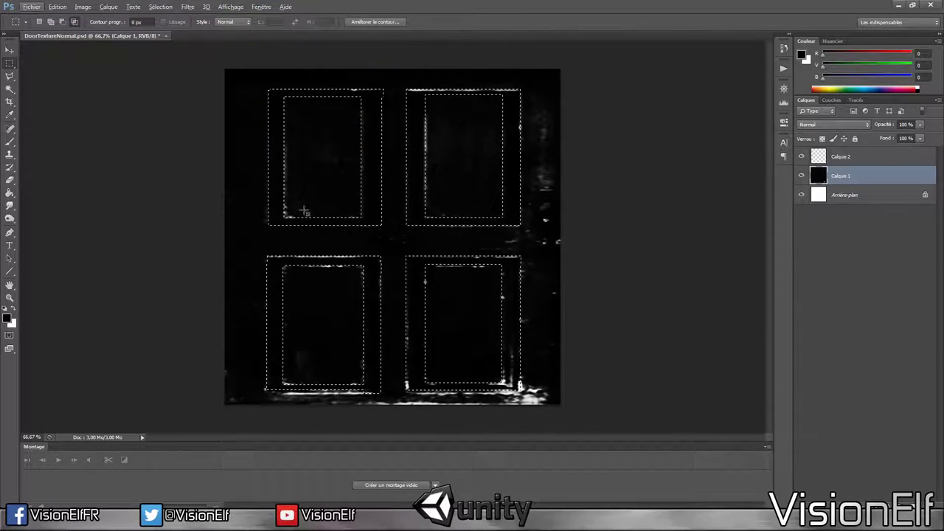
Step: Fill the frame selection with grey 989898 on Calque 2, then deselect
key(g)
key(x)
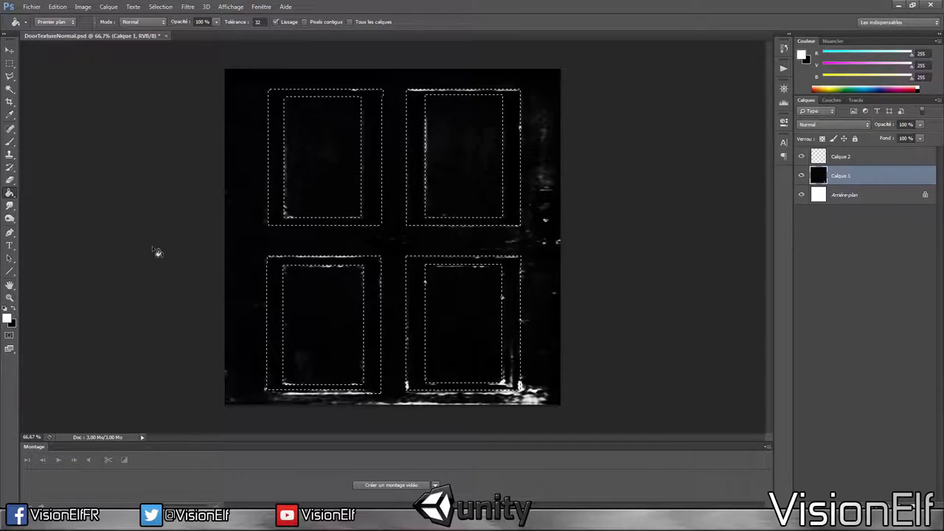
click(8, 319)
drag(549, 244, 530, 250)
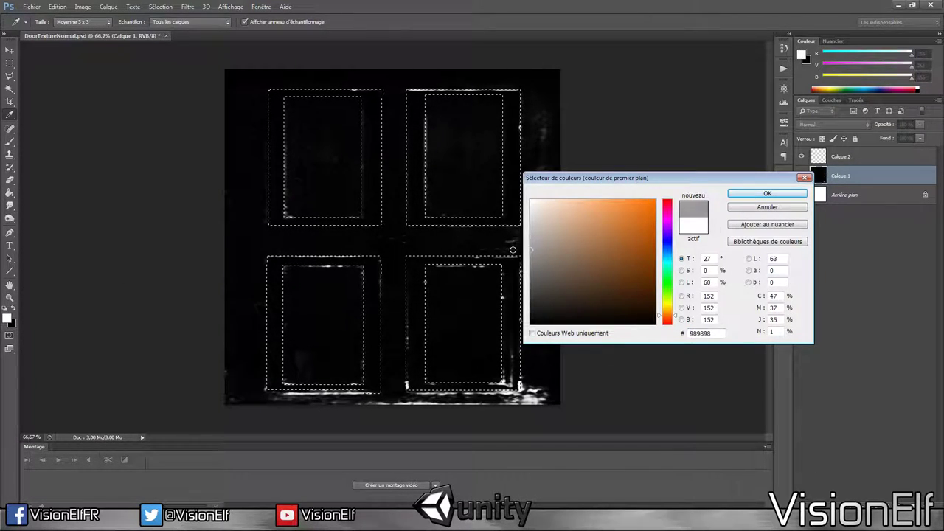
click(754, 195)
click(509, 152)
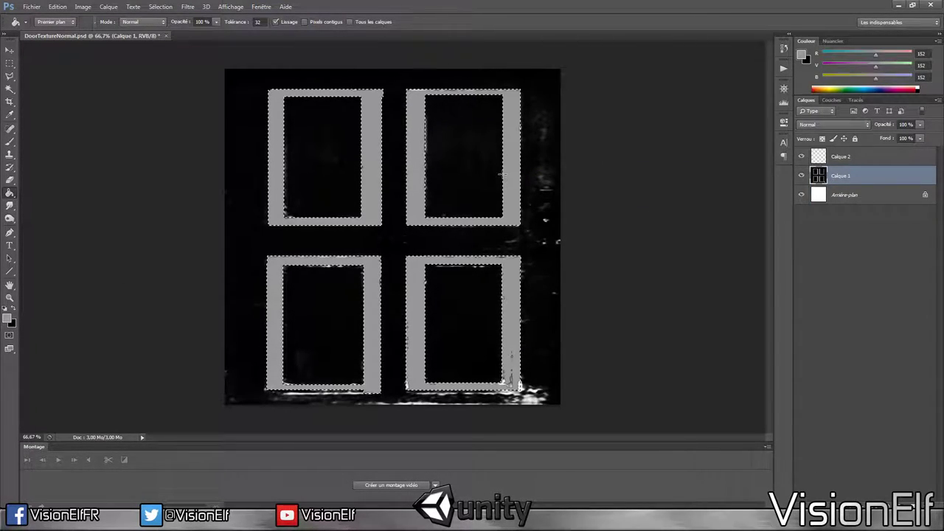
key(v)
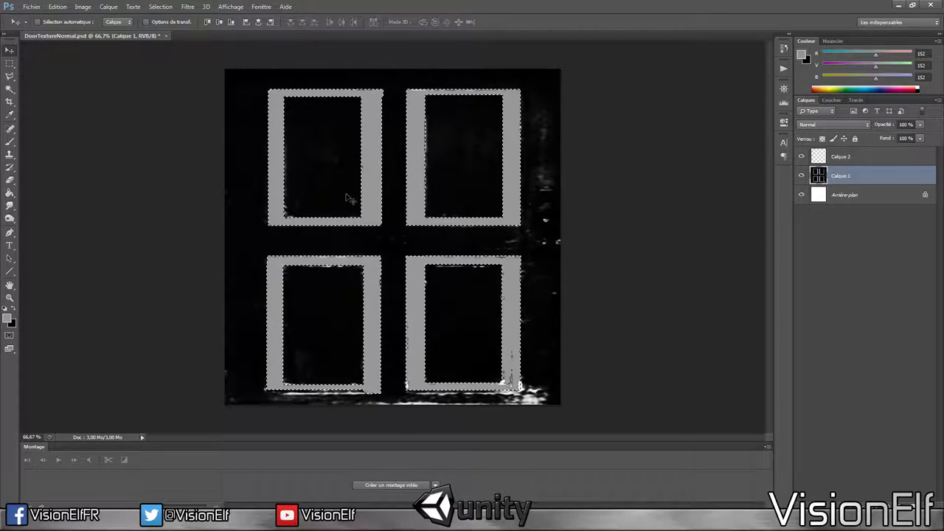
key(ctrl+z)
click(841, 157)
key(g)
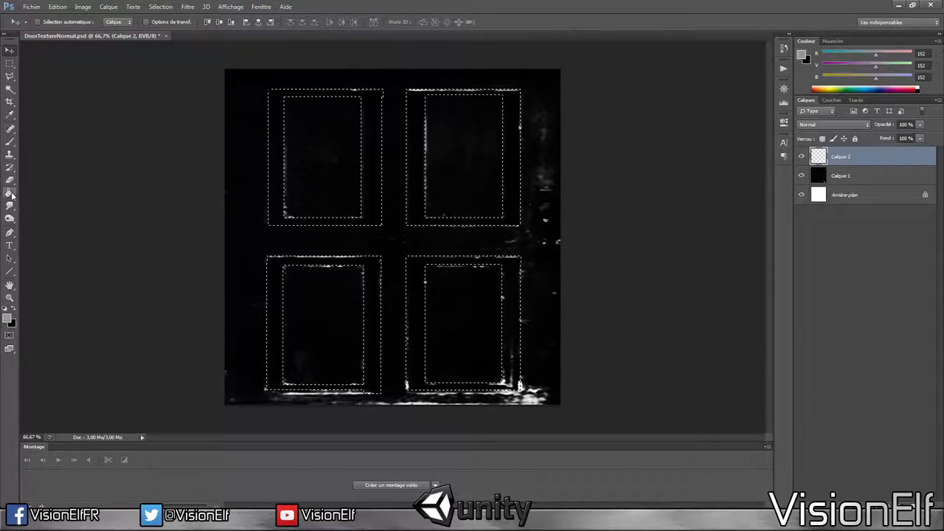
click(277, 158)
key(ctrl+d)
Step: Add a new Calque 3 above Calque 1 and fill it solid black
click(841, 176)
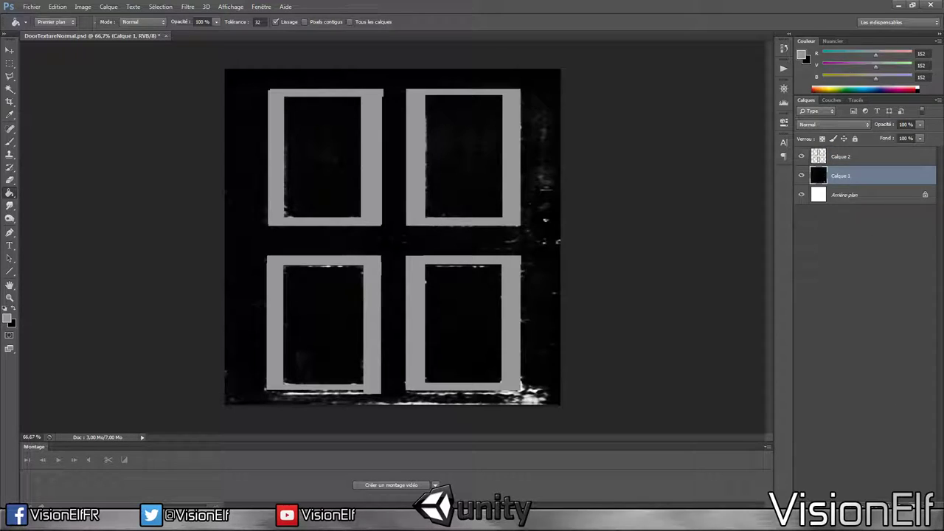
click(902, 403)
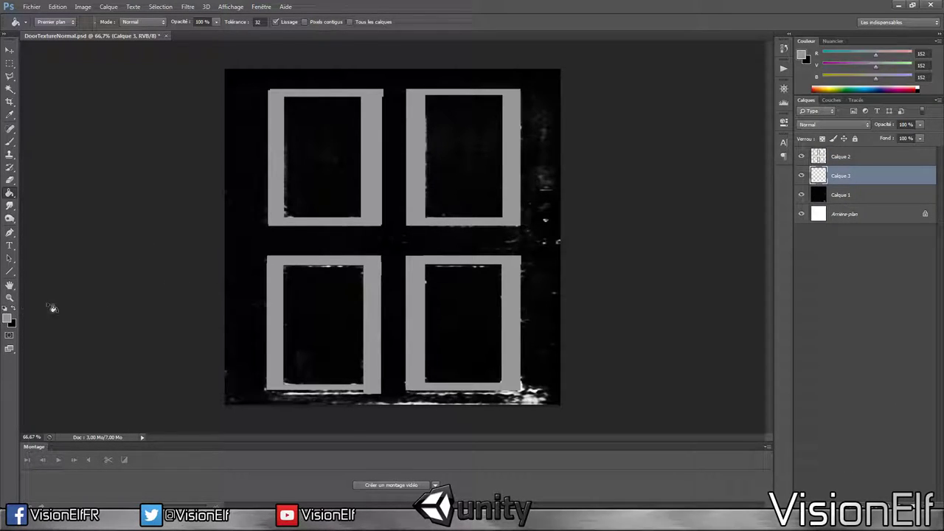
click(13, 312)
click(249, 239)
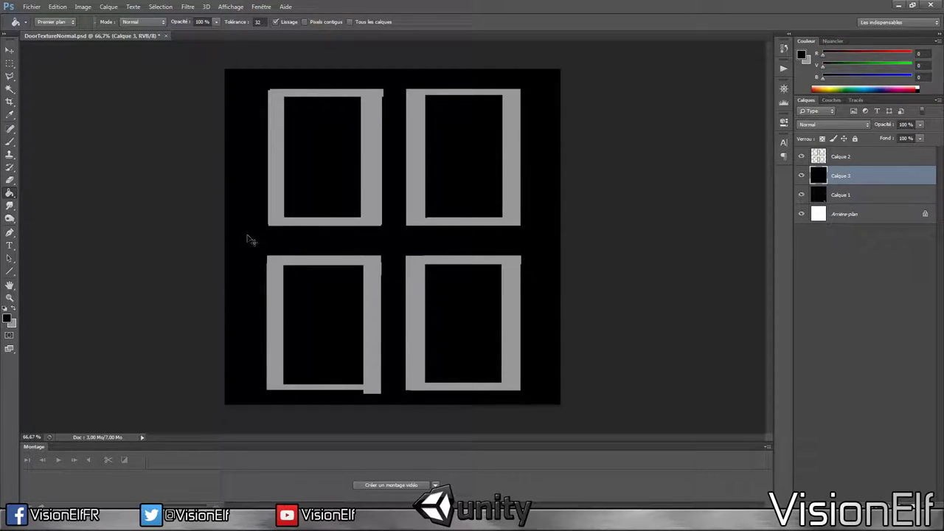
alt+scroll(251, 230, up, 2)
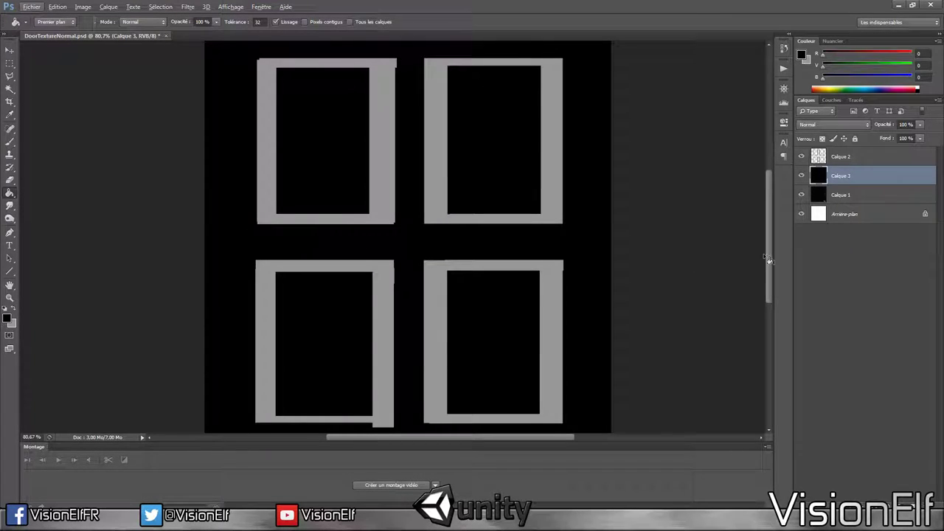
Step: Give Calque 2 a grey Outer Glow at 100% opacity and 10 px size
double_click(855, 157)
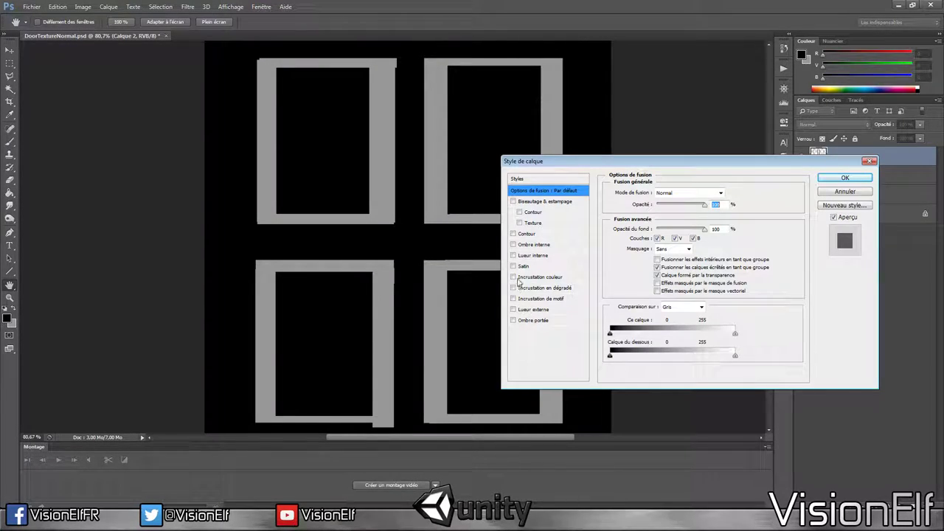
click(515, 310)
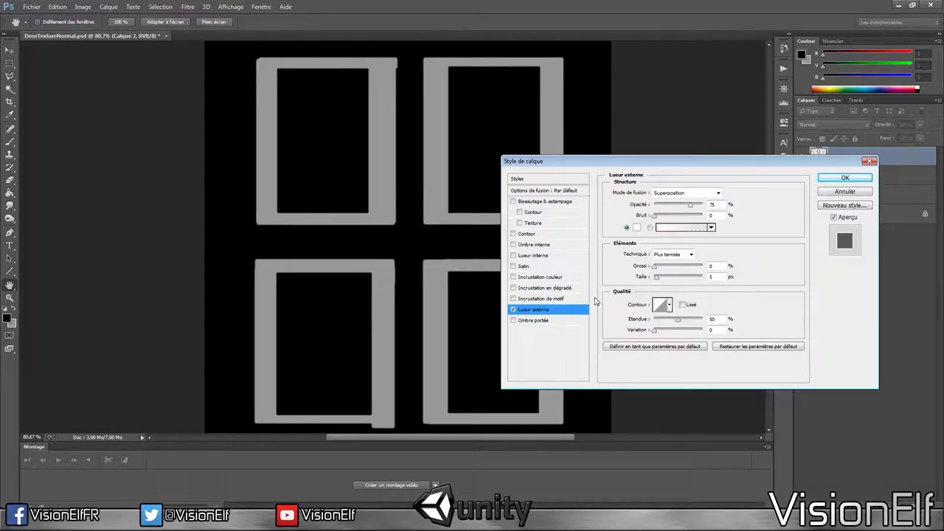
text(100)
click(711, 277)
text(10)
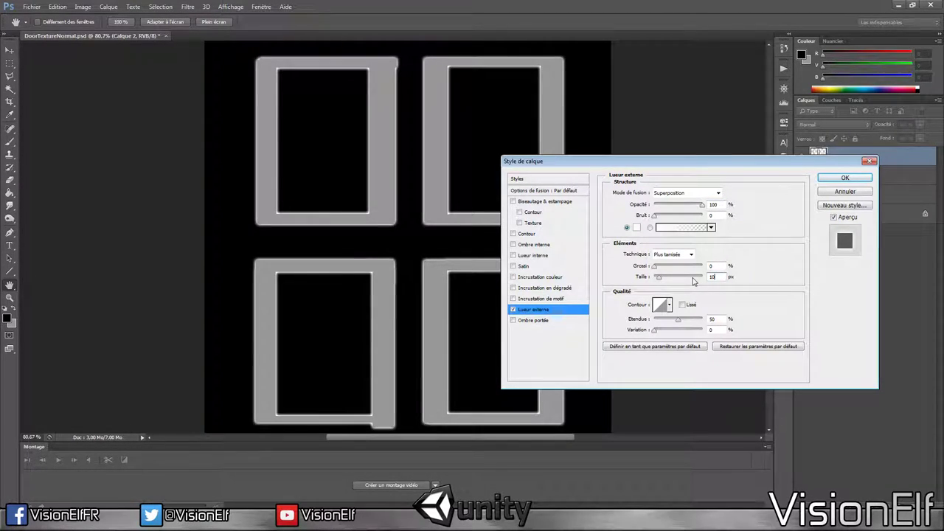
click(637, 227)
drag(537, 237, 528, 241)
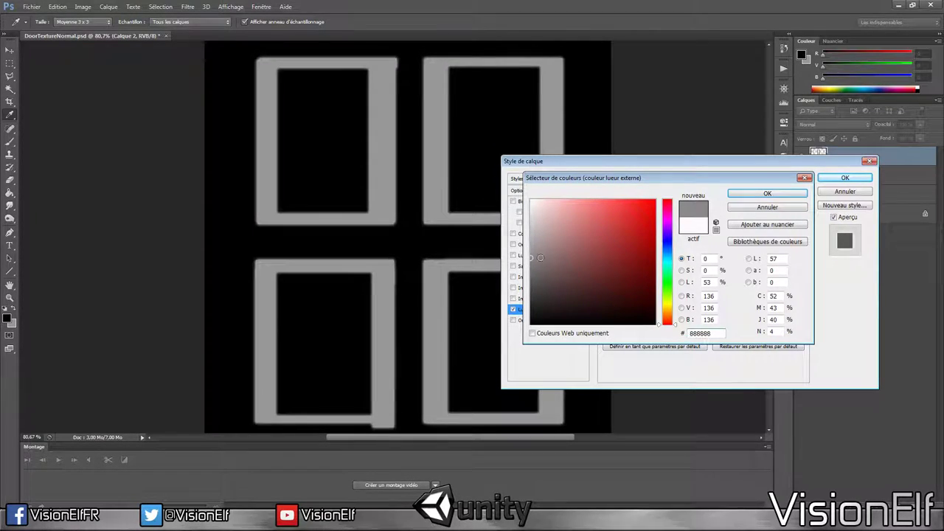
click(795, 195)
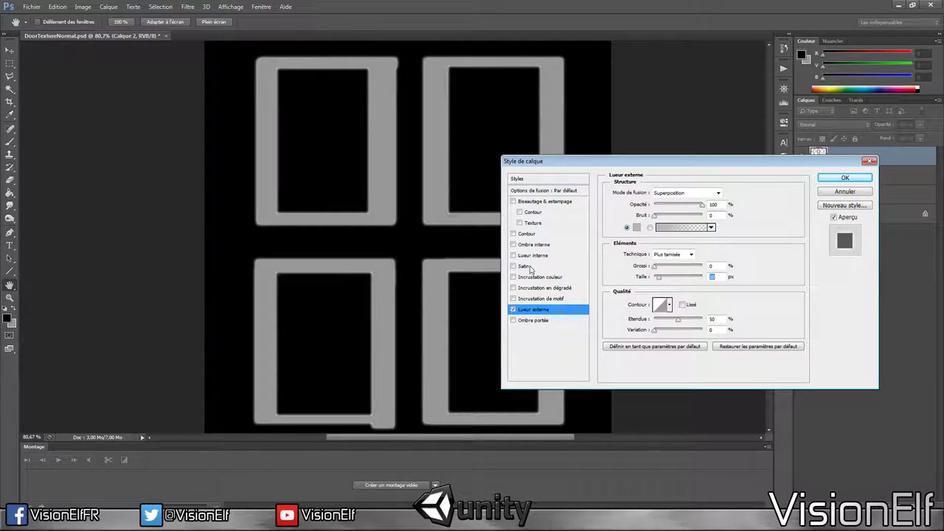
Step: Add a 1 px white Stroke to Calque 2 and apply the layer effects
click(527, 233)
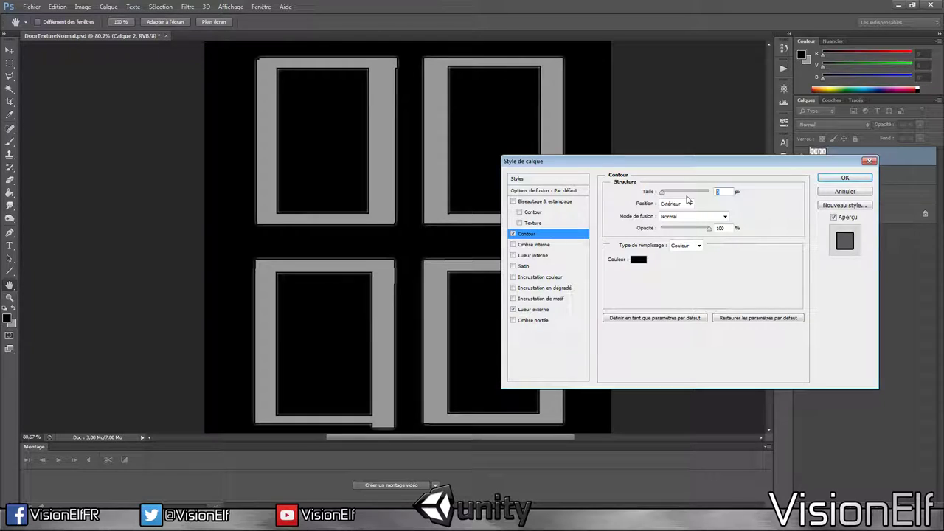
click(638, 259)
drag(639, 248, 530, 229)
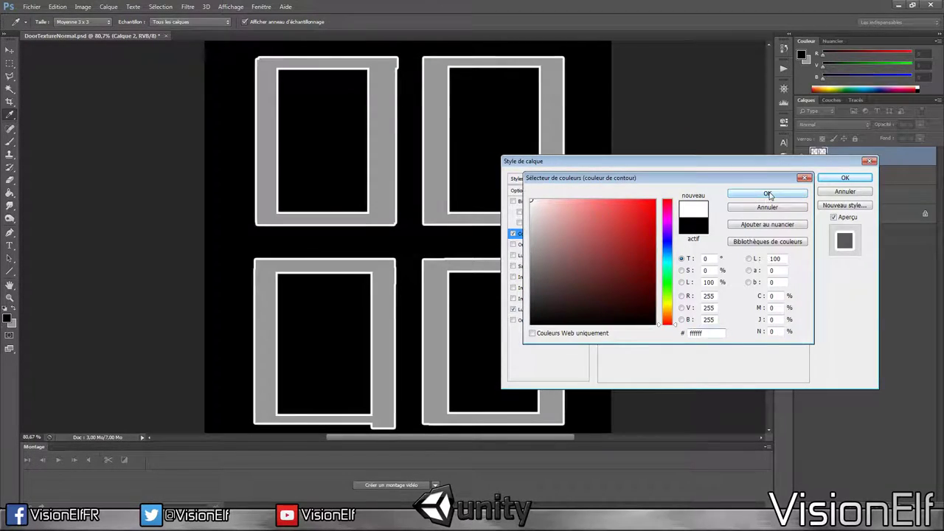
click(767, 194)
text(1)
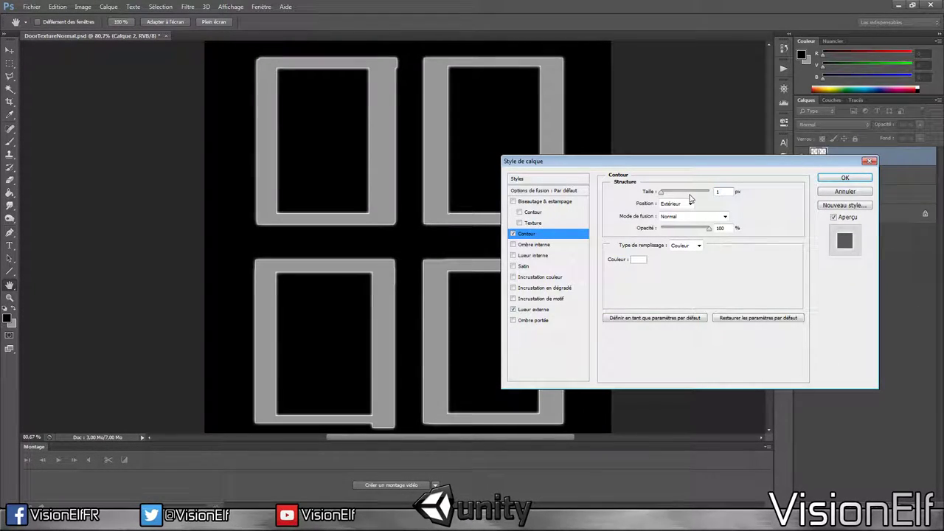
key(Return)
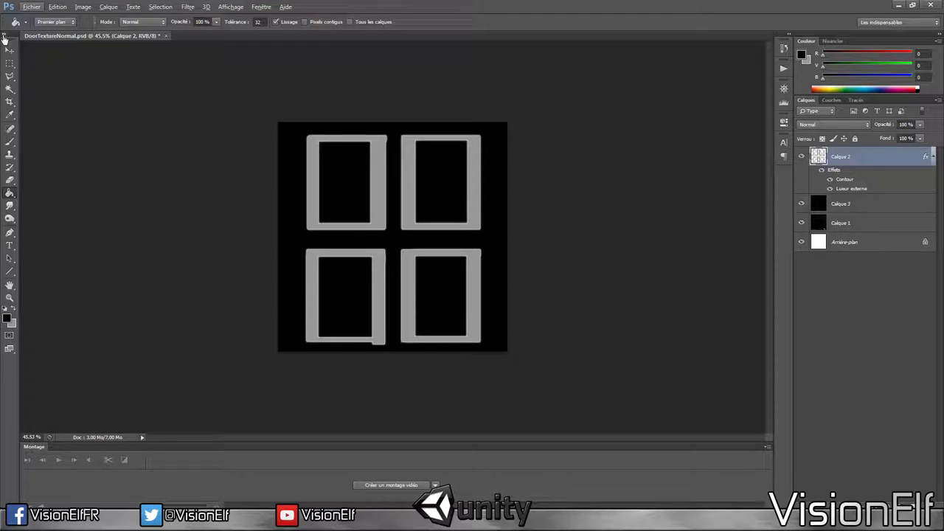
click(9, 49)
Step: Save the door normal texture as a PNG copy, accepting the default PNG options
key(ctrl+shift+s)
click(339, 309)
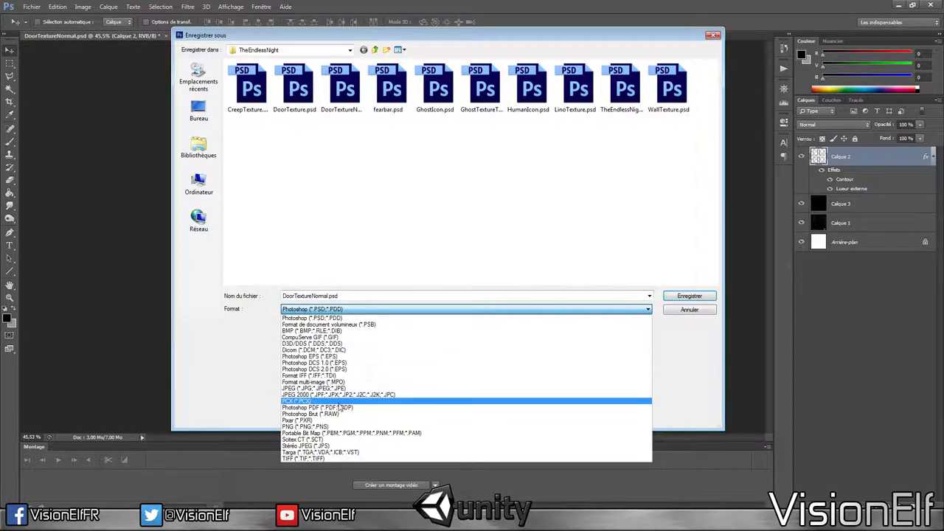
click(333, 424)
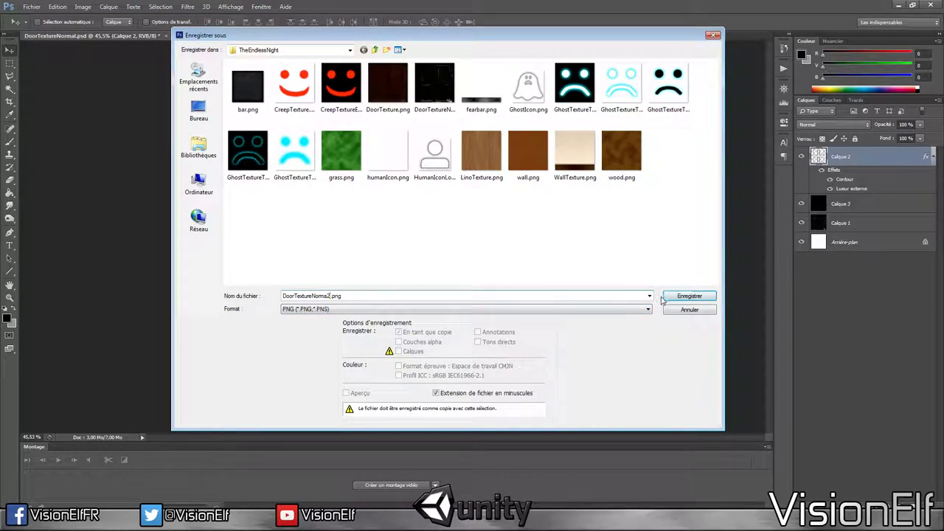
click(662, 299)
key(Return)
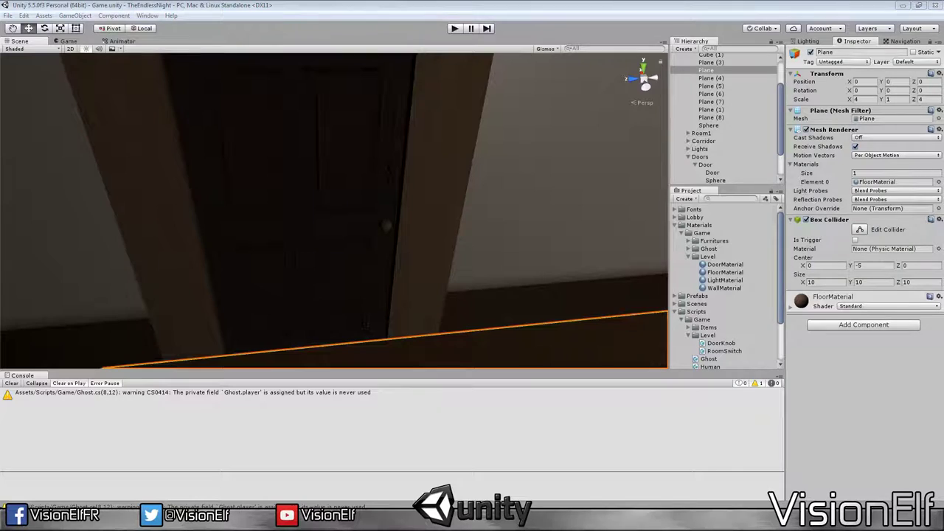
Step: Set DoorTextureNormal2's Texture Type to Normal map with Create from Grayscale, and apply
scroll(778, 296, down, 3)
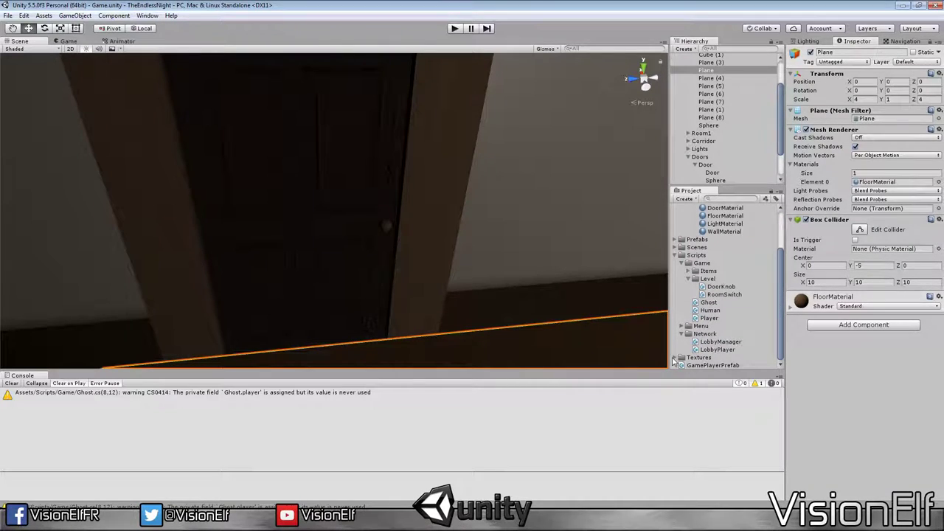
scroll(778, 295, down, 3)
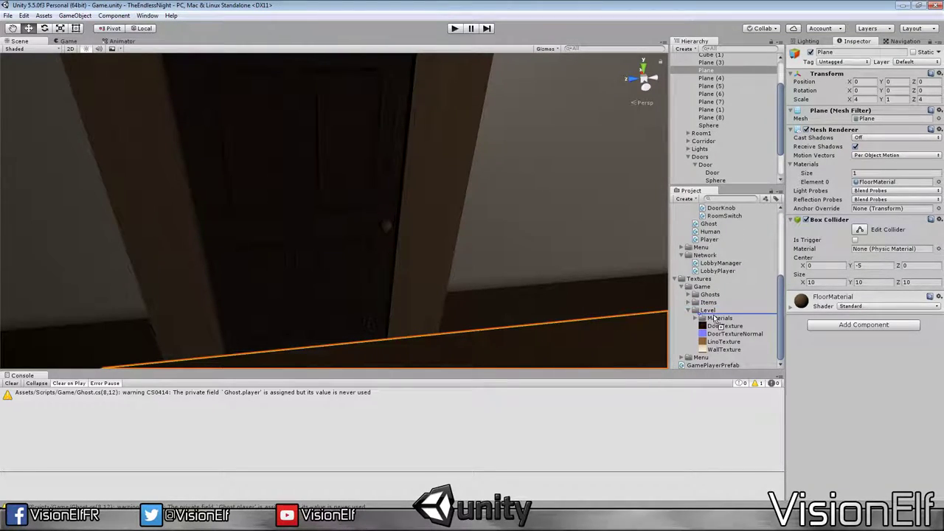
click(725, 335)
click(730, 342)
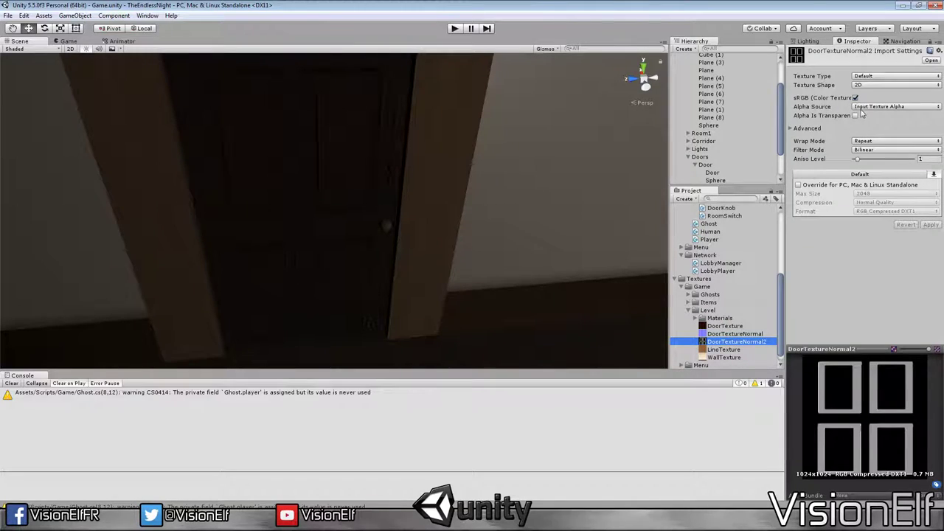
click(893, 76)
click(870, 93)
click(855, 97)
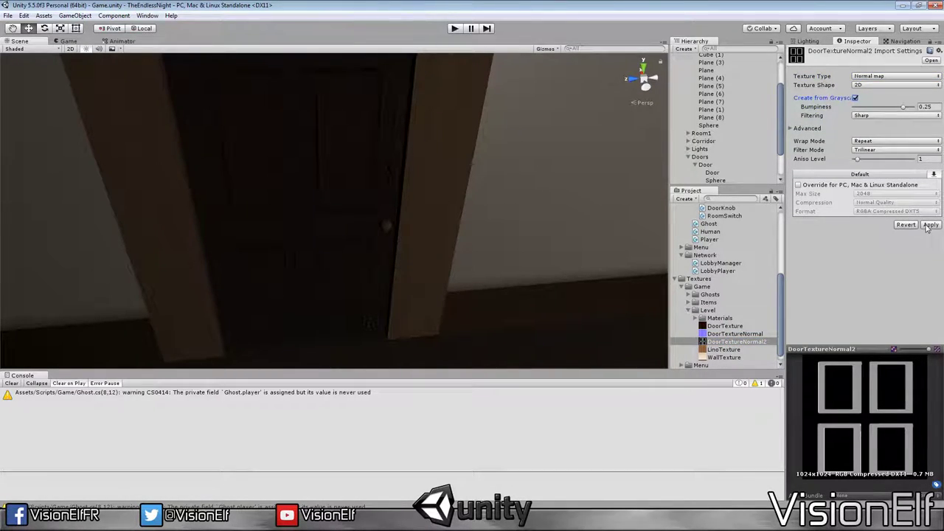
click(928, 225)
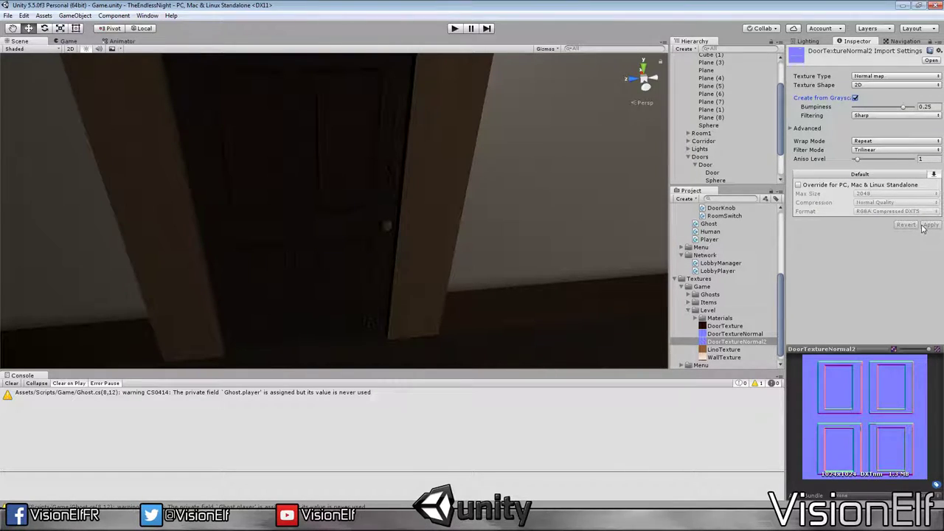
scroll(730, 119, up, 3)
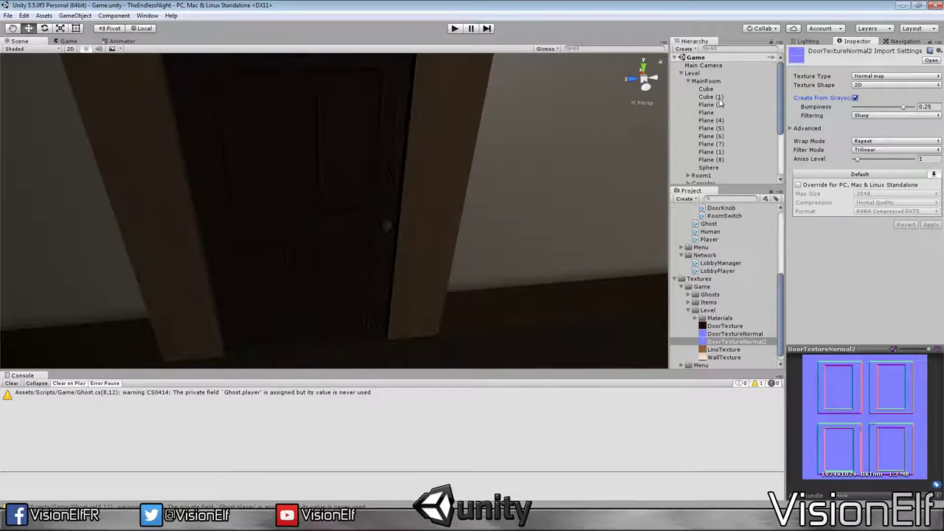
scroll(712, 118, down, 3)
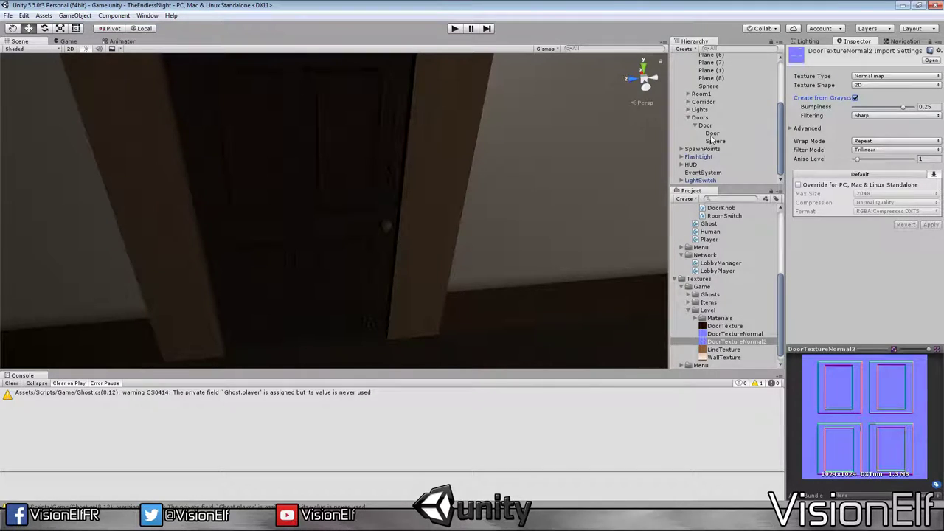
click(713, 134)
Step: Assign DoorTextureNormal2 as DoorMaterial's Normal Map and inspect the door's panel relief
click(695, 318)
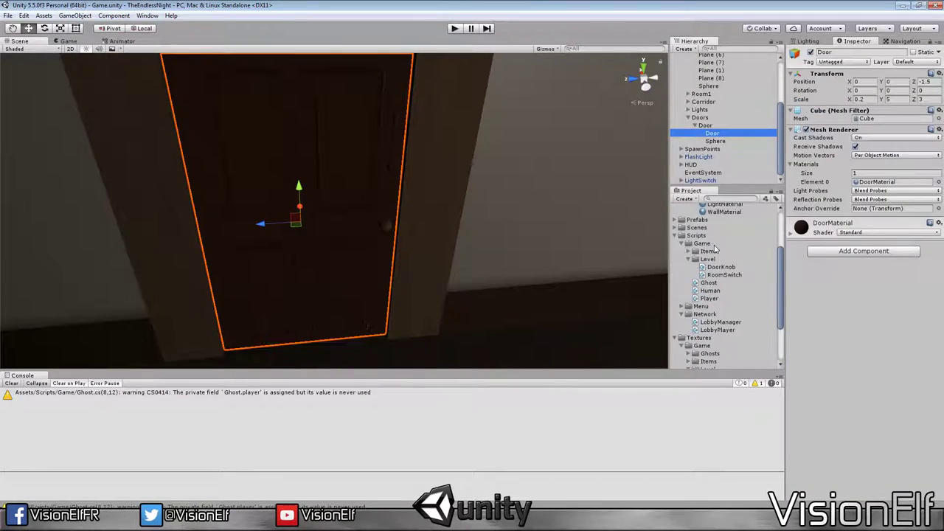
click(719, 263)
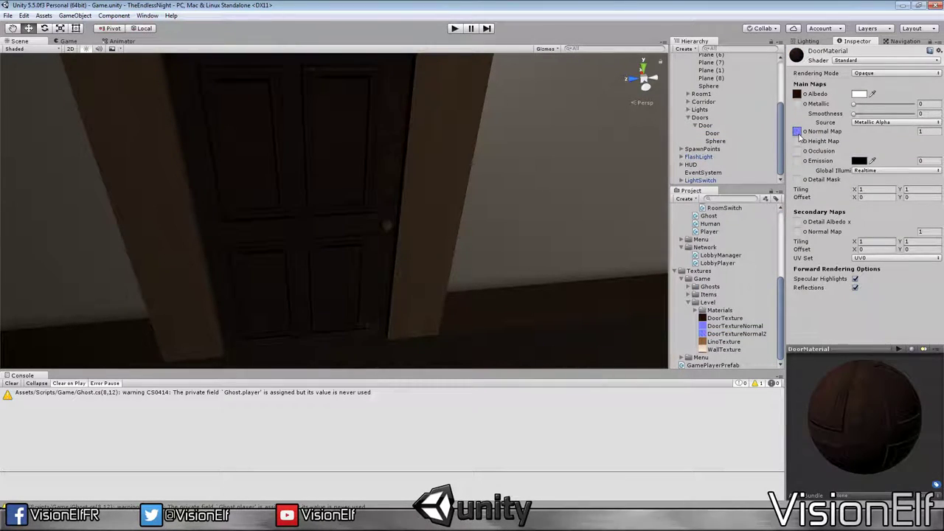
middle_drag(447, 211, 448, 208)
mouse_move(448, 208)
right_down()
mouse_move(546, 254)
mouse_move(373, 295)
right_up()
scroll(541, 246, down, 5)
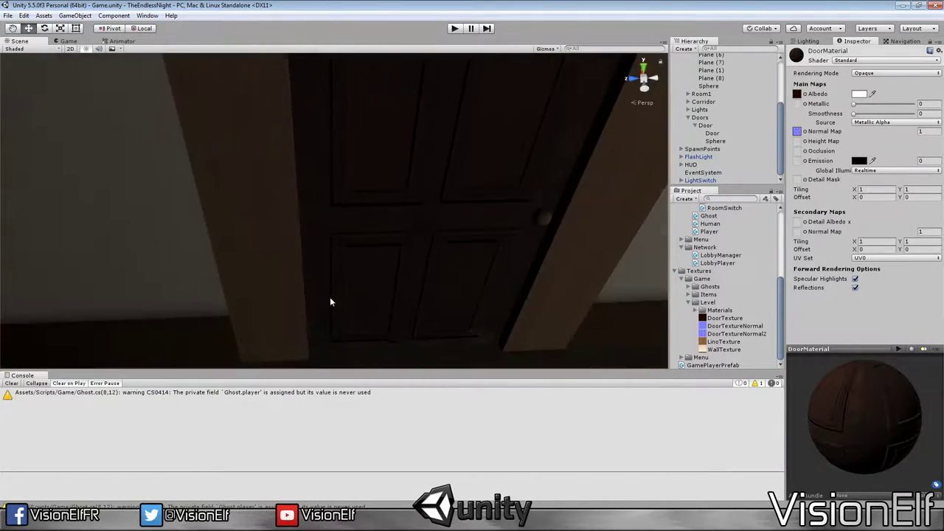
mouse_move(421, 266)
right_down()
mouse_move(378, 313)
mouse_move(391, 241)
mouse_move(354, 296)
mouse_move(339, 301)
right_up()
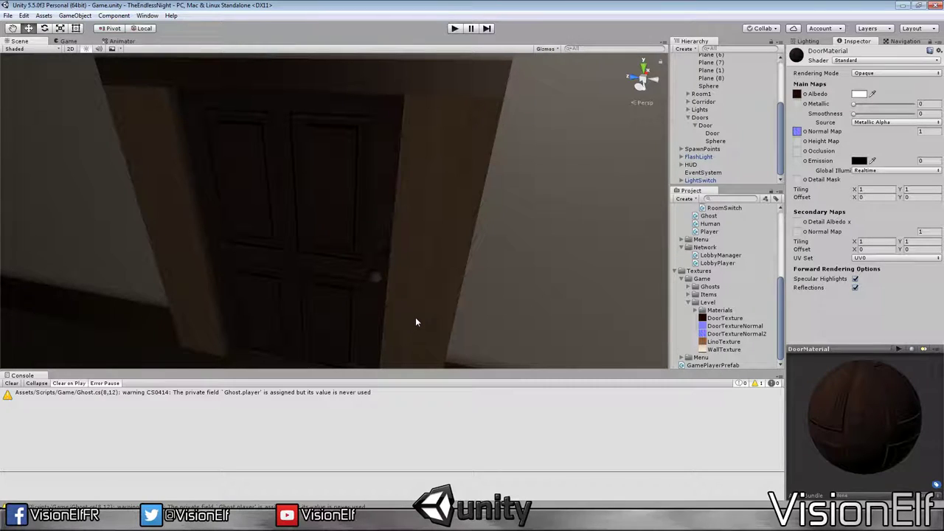
mouse_move(415, 322)
right_down()
mouse_move(393, 190)
mouse_move(359, 291)
mouse_move(395, 308)
right_up()
Step: Select the parent Door object, collapse Materials and Scripts, and expand Prefabs
click(712, 133)
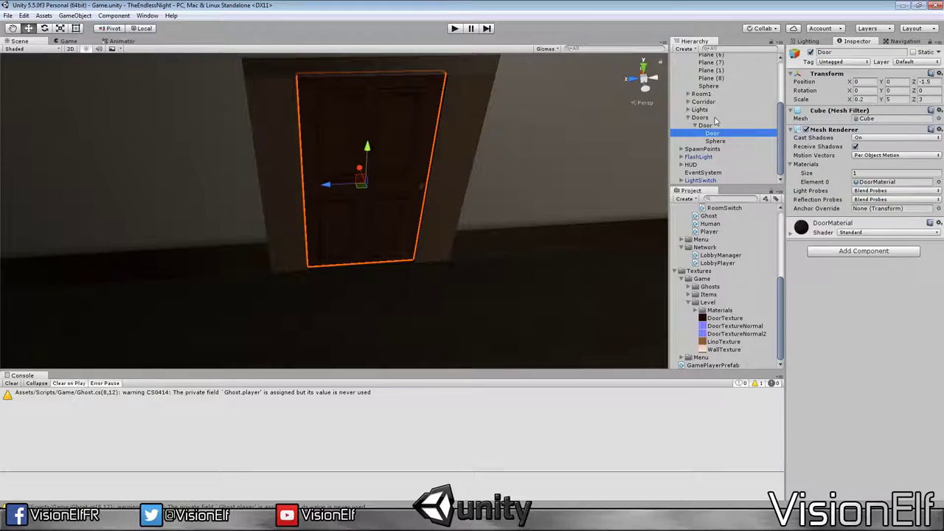
click(707, 126)
scroll(697, 269, up, 3)
scroll(694, 267, up, 3)
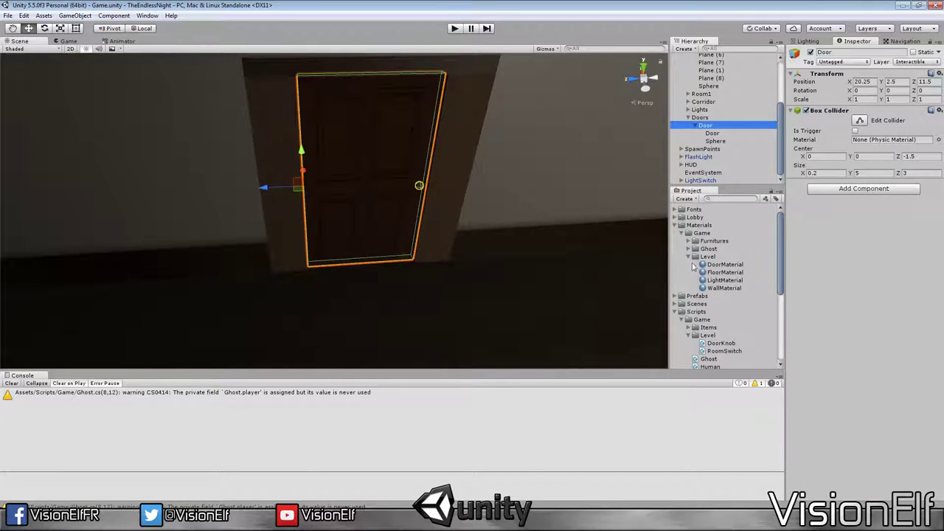
click(689, 256)
click(675, 281)
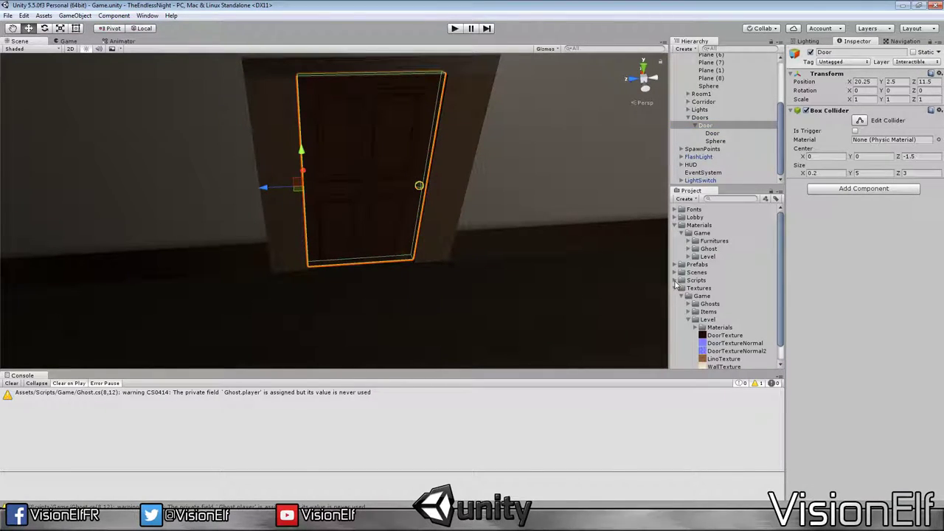
click(674, 225)
click(675, 233)
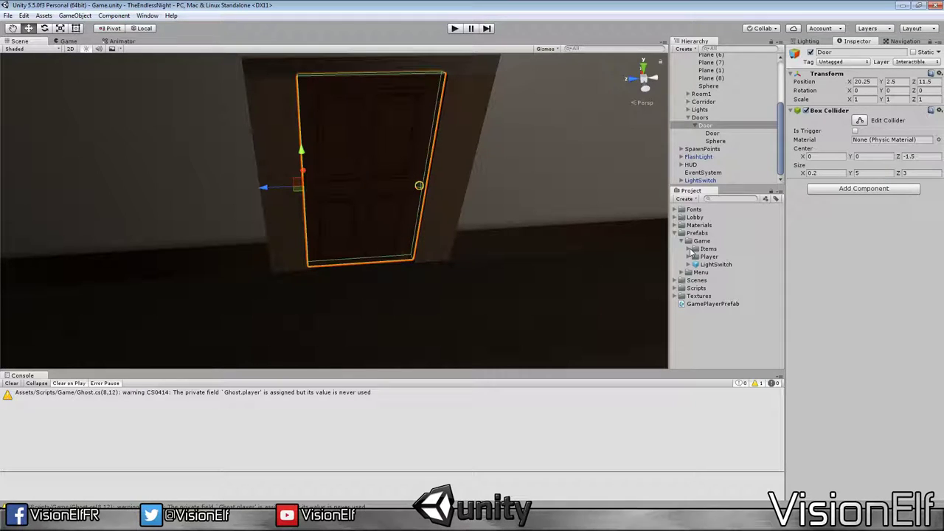
Step: Create a Door prefab in Prefabs/Game and orbit to inspect the normal-mapped door
drag(713, 134, 702, 242)
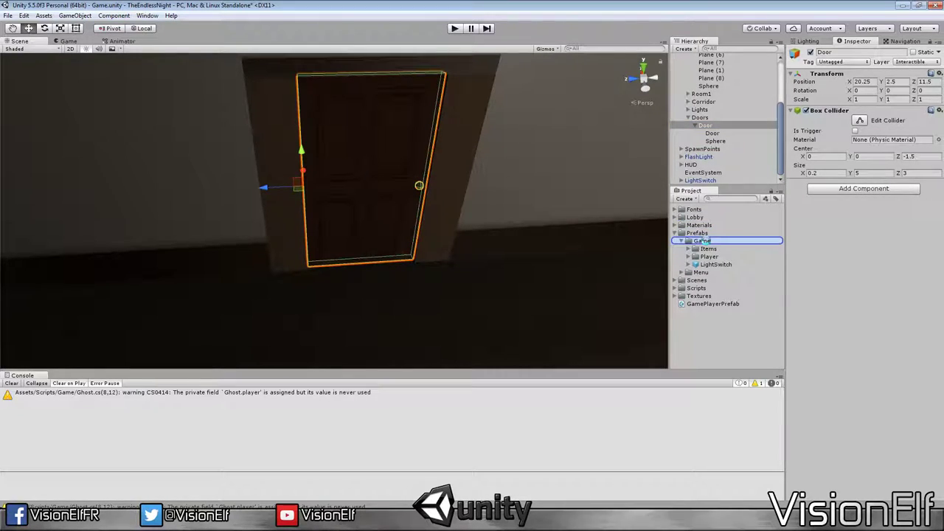
click(710, 126)
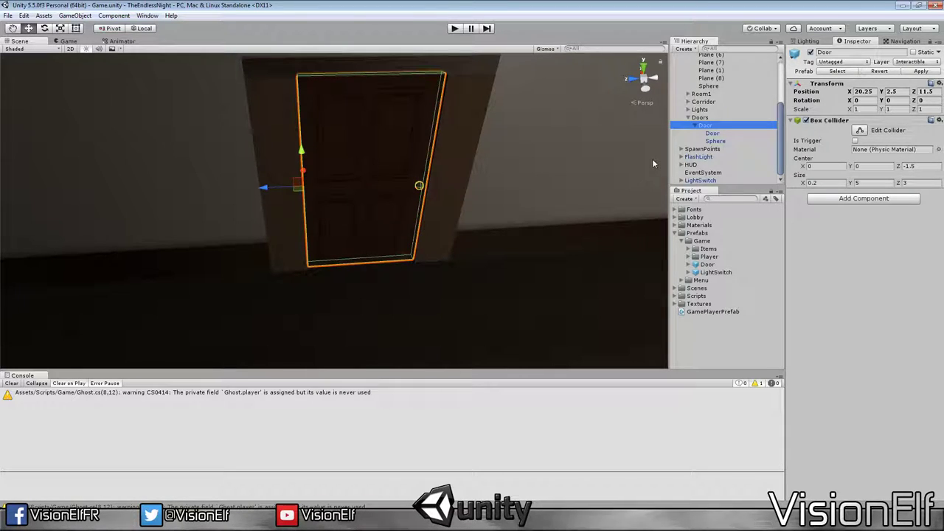
mouse_move(653, 159)
alt+mouse_down()
mouse_move(407, 193)
mouse_move(465, 281)
mouse_move(467, 263)
alt+mouse_up()
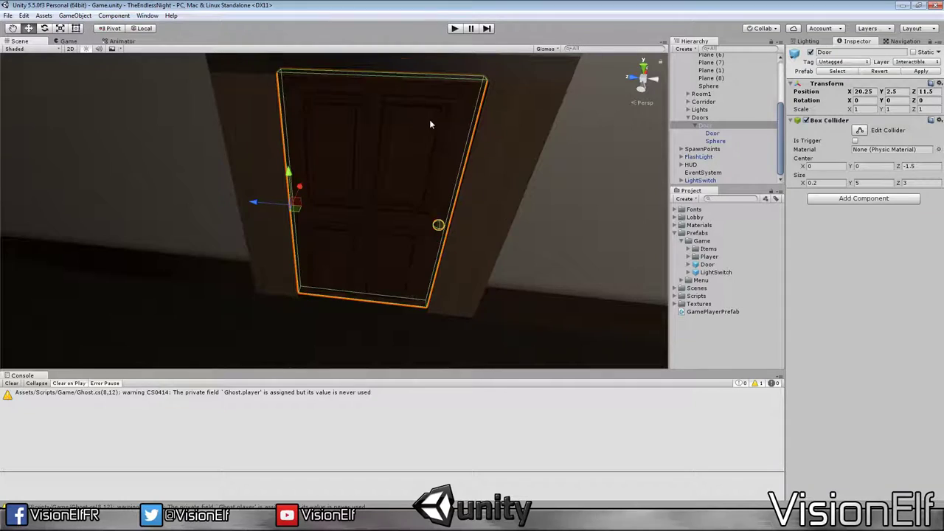
scroll(422, 122, up, 3)
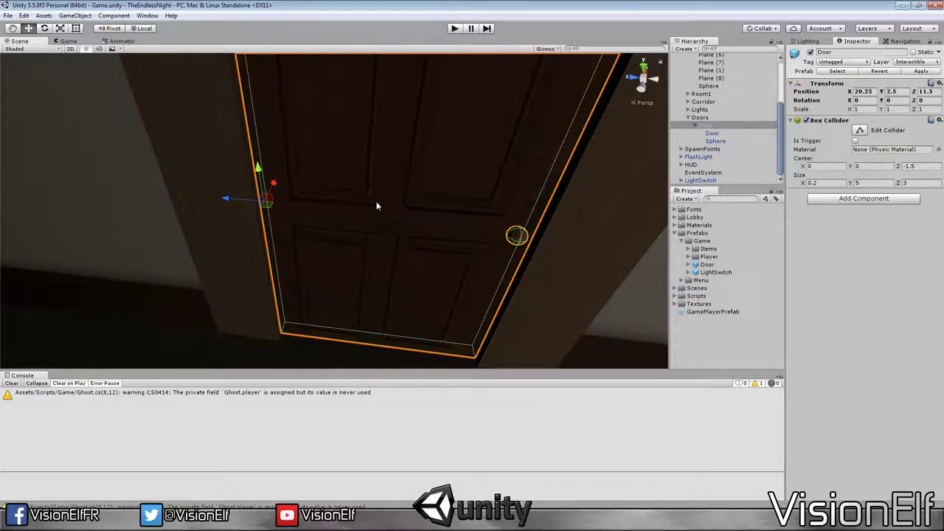
scroll(376, 206, down, 2)
scroll(380, 212, down, 2)
alt+drag(523, 340, 494, 285)
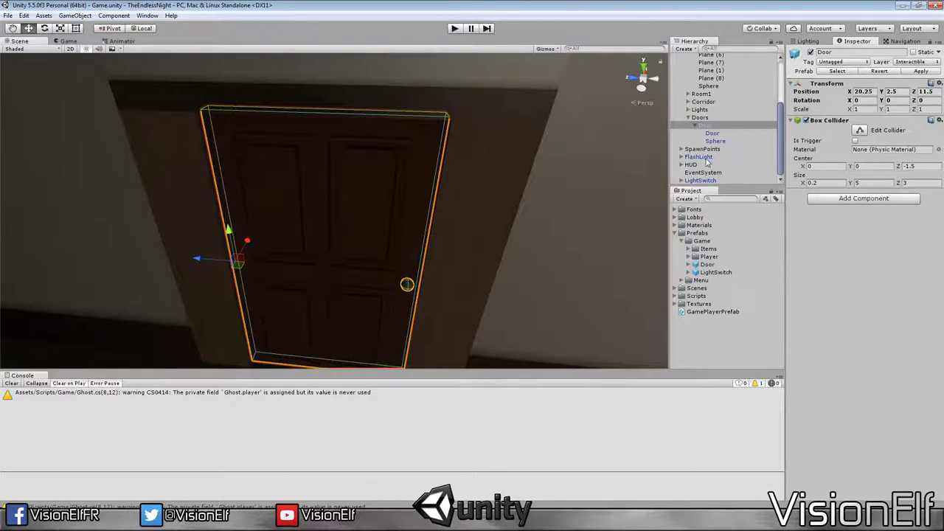
Step: Select the Door object and its children, briefly searching components for 'door'
click(714, 134)
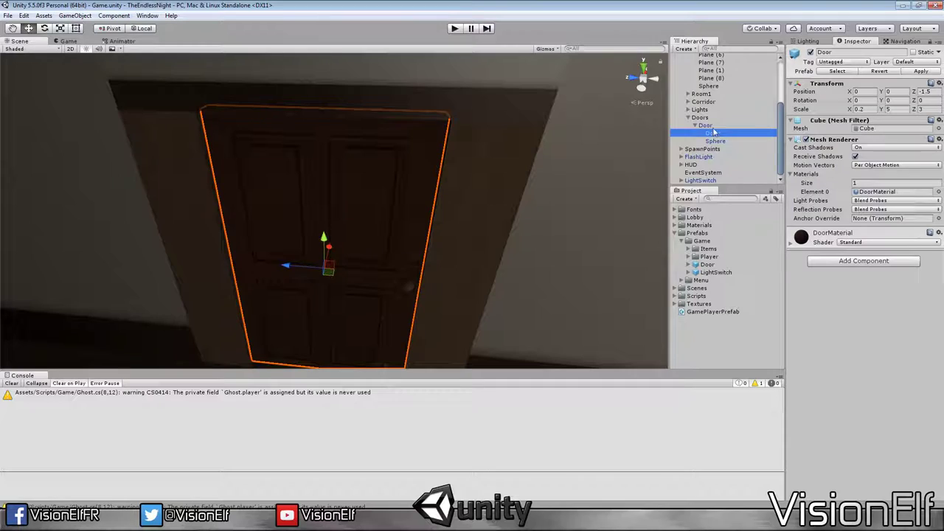
click(714, 126)
click(714, 134)
click(708, 125)
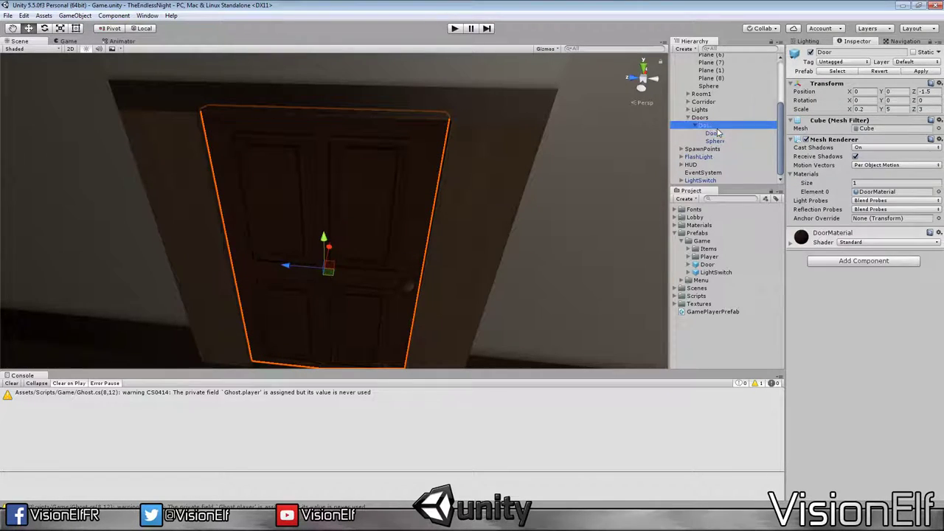
click(716, 140)
click(706, 126)
click(864, 198)
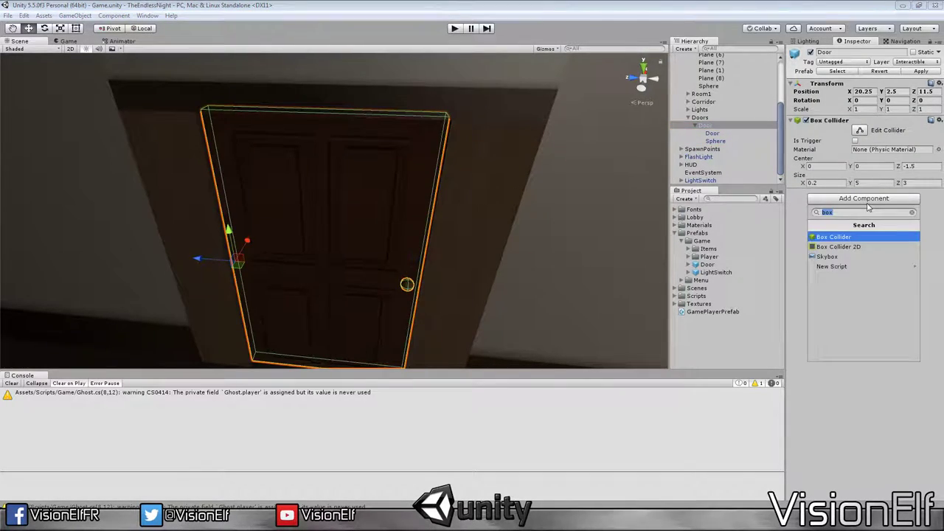
text(door)
key(BackSpace)
key(BackSpace)
key(BackSpace)
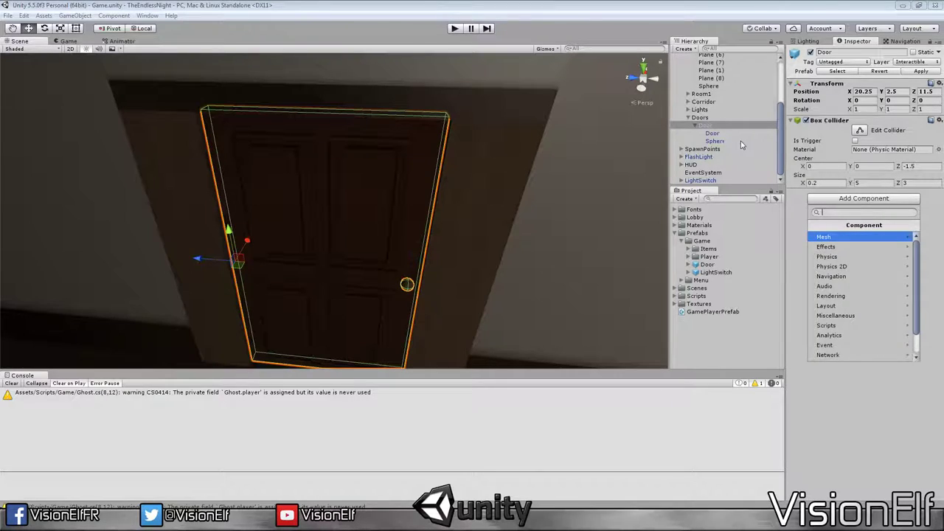
Step: Rename the Sphere child object to Knob
click(735, 141)
click(734, 141)
text(Knob)
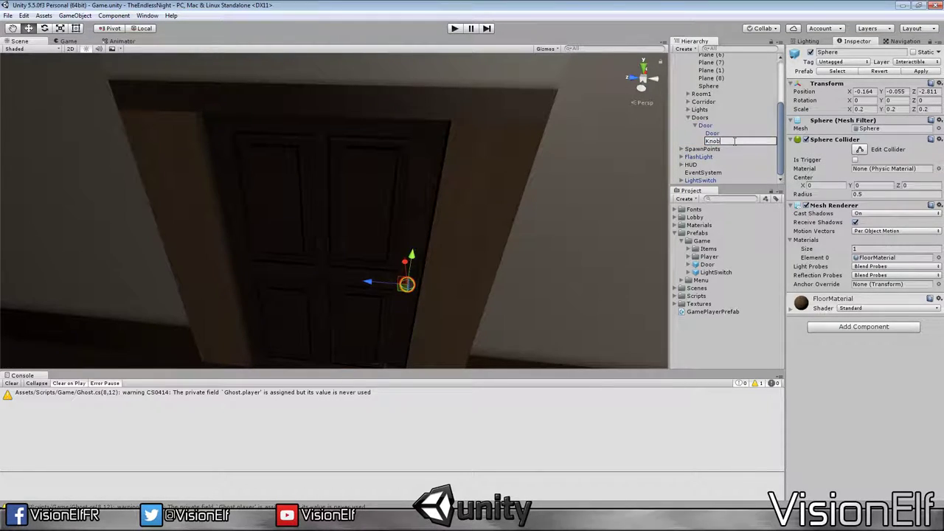
key(Return)
Step: Put the Door object on the Interactible layer, then select Knob
click(731, 119)
click(734, 126)
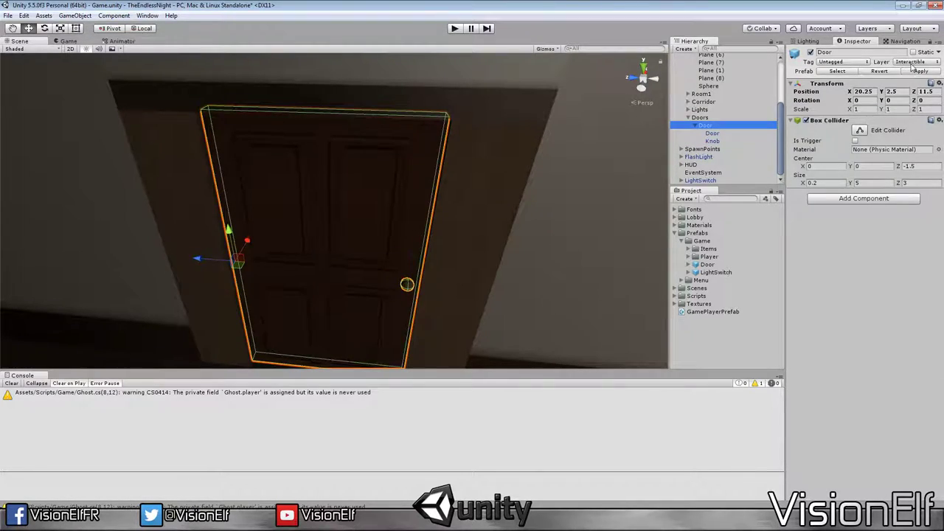
click(911, 62)
click(902, 118)
click(502, 280)
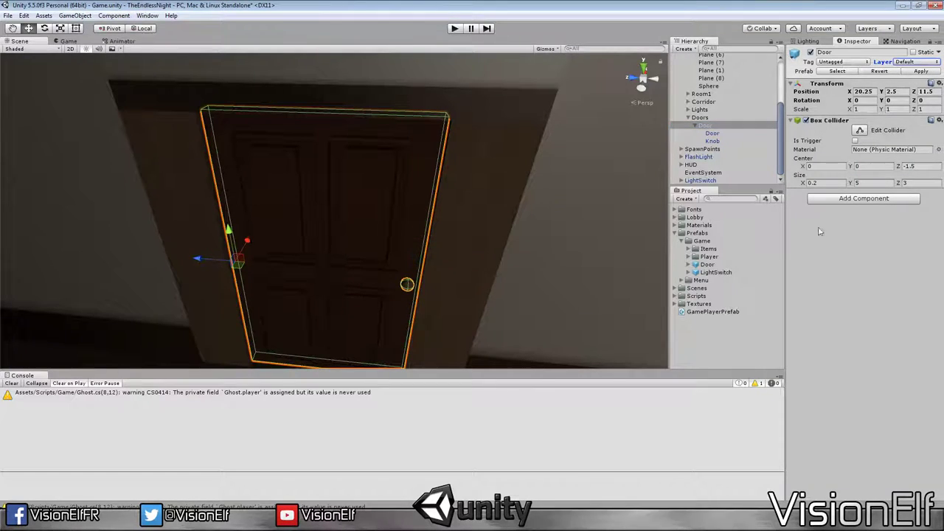
click(713, 141)
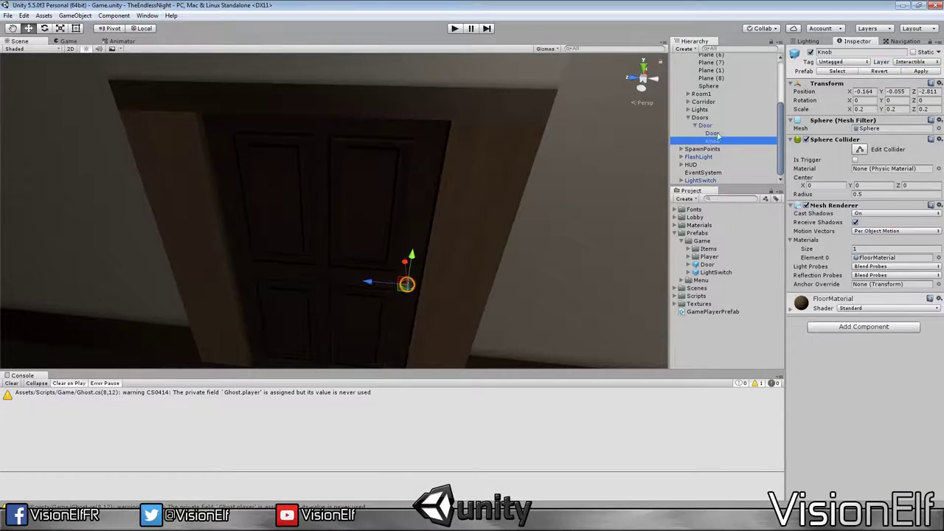
Step: Make the Knob's Sphere Collider a trigger and frame the knob in the Scene view
right_click(836, 140)
click(835, 140)
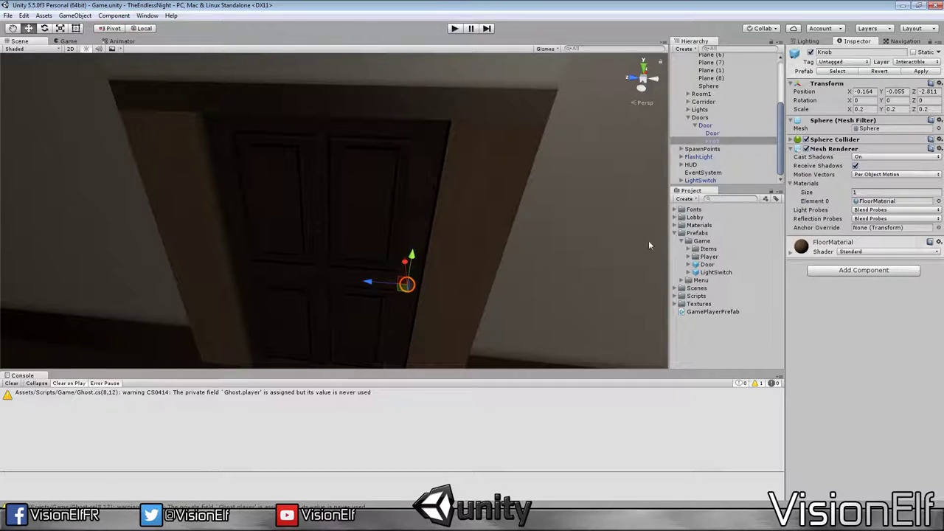
click(836, 140)
click(856, 159)
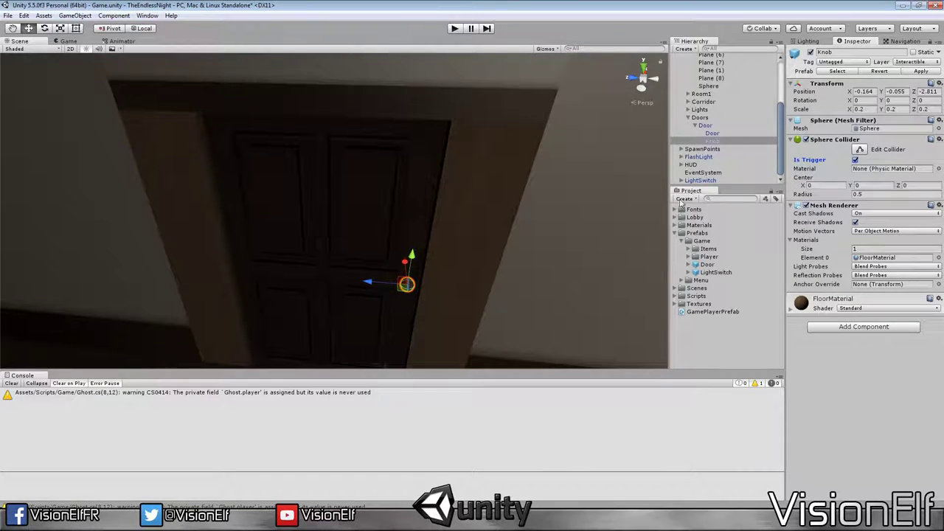
key(f)
mouse_move(445, 255)
alt+mouse_down()
mouse_move(441, 232)
mouse_move(363, 219)
alt+mouse_up()
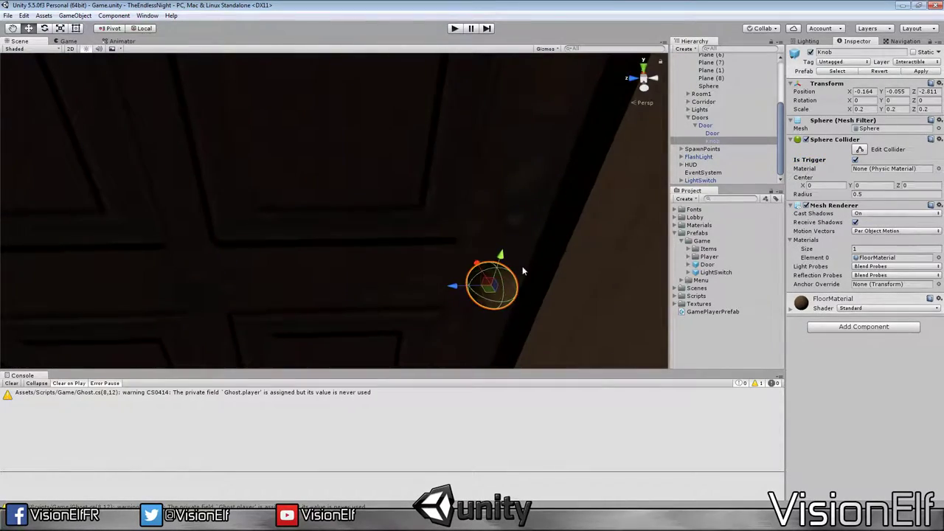
Step: Set the sphere collider Radius to 2 after briefly trying 3
click(878, 194)
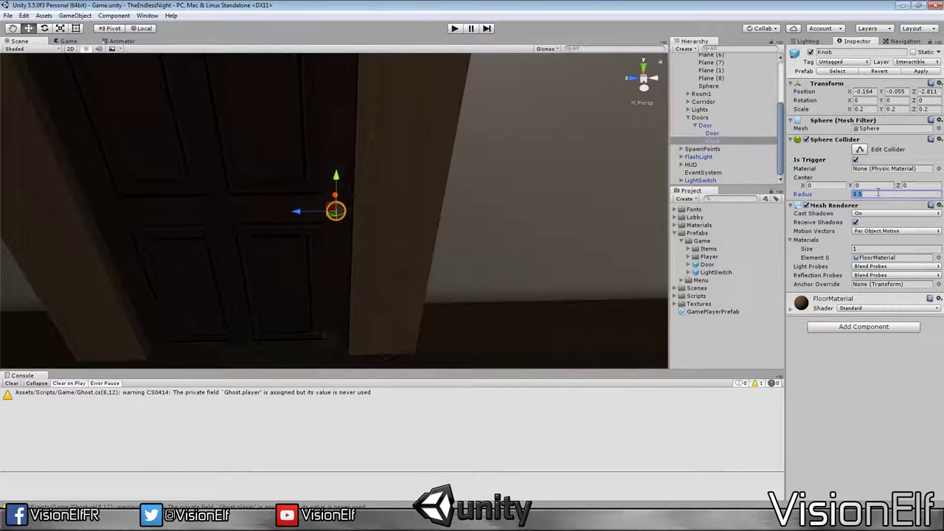
text(2)
key(BackSpace)
text(3)
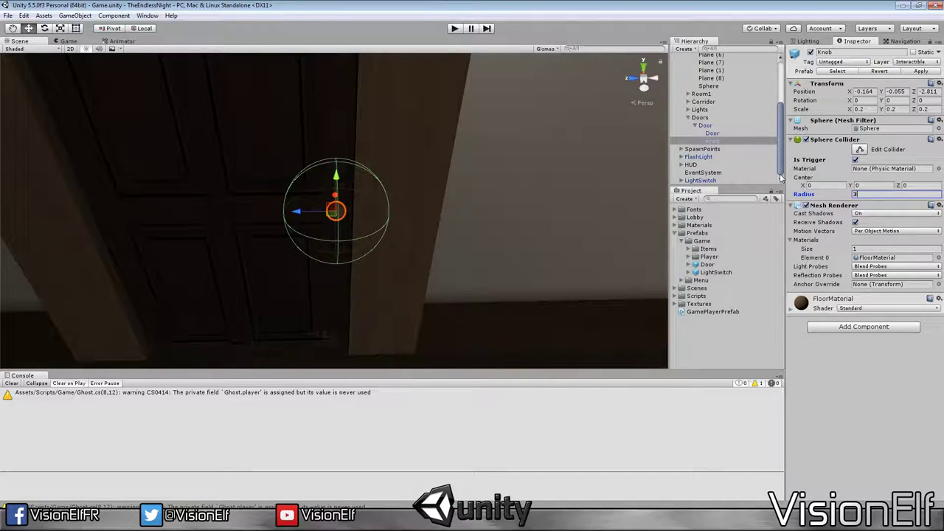
key(BackSpace)
text(2)
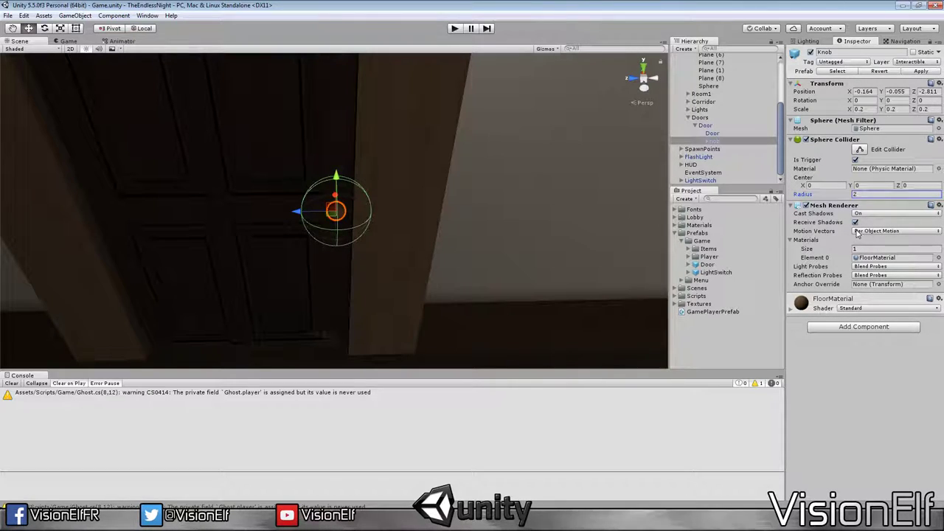
click(712, 133)
click(712, 140)
alt+drag(399, 185, 411, 191)
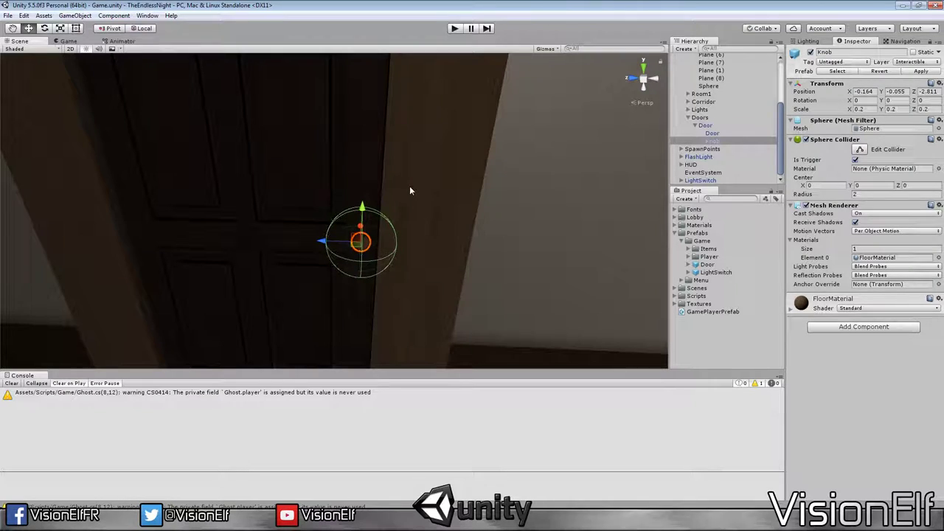
click(863, 326)
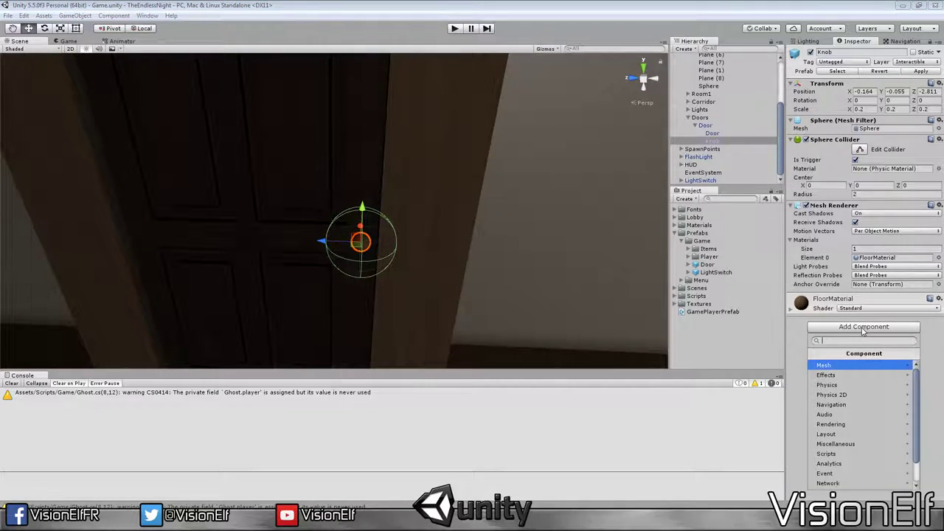
Step: Add the Door Knob script component from Scripts to the Knob object
click(834, 444)
click(856, 361)
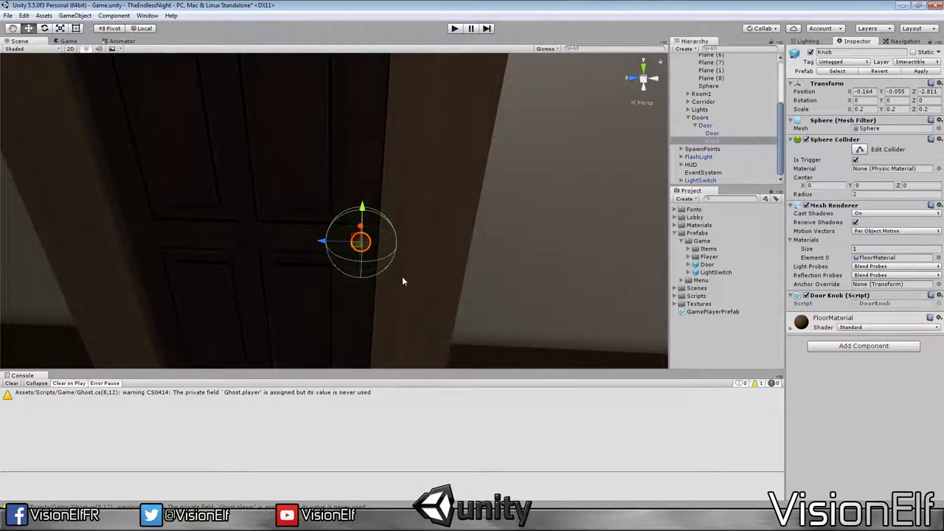
scroll(402, 275, down, 3)
scroll(401, 271, down, 2)
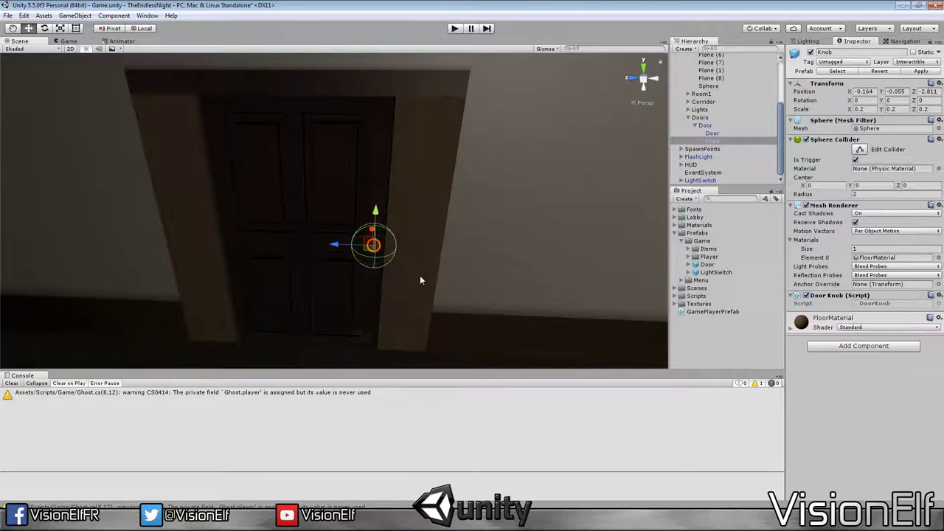
click(719, 126)
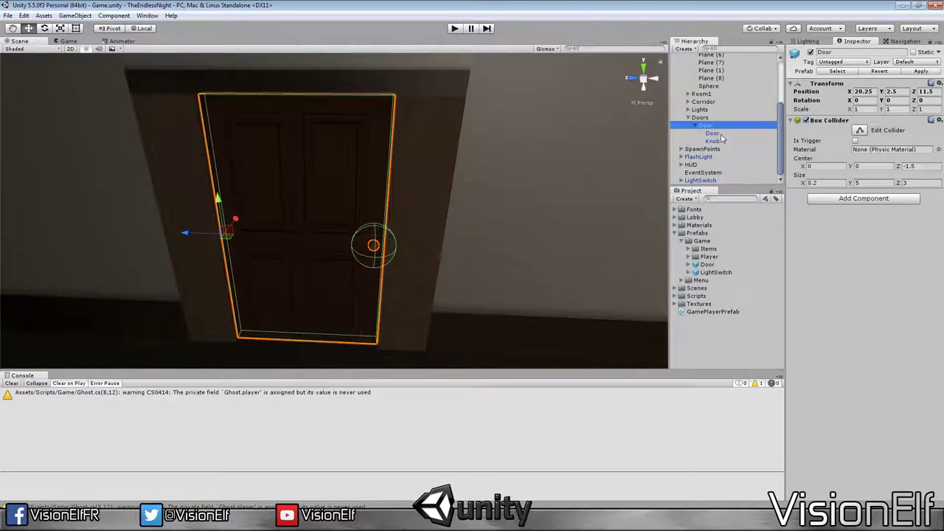
click(916, 72)
click(713, 141)
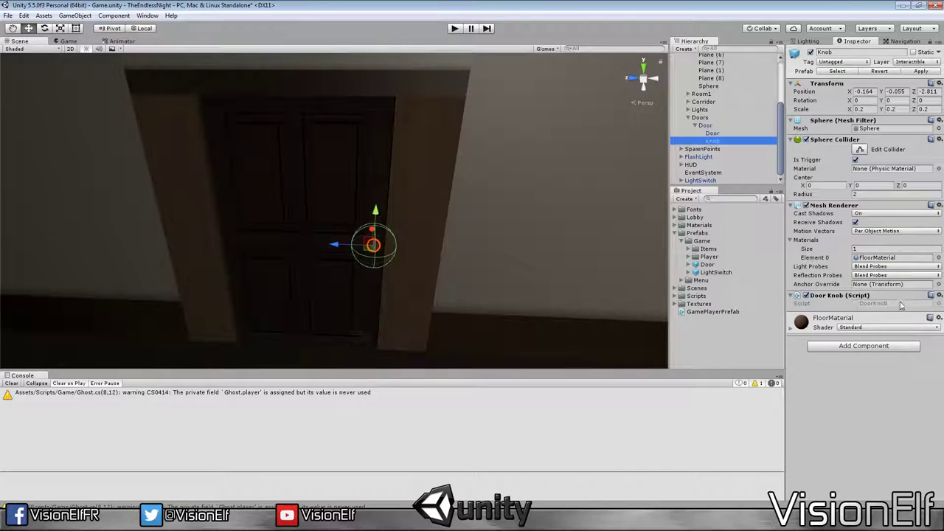
key(alt+Tab)
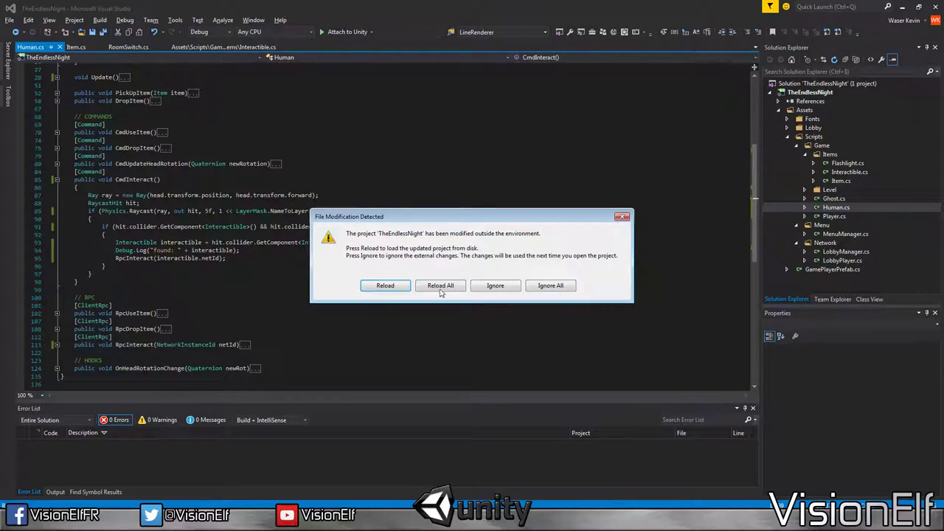
Step: Reload the externally modified project, then close RoomSwitch.cs and Interactible.cs, saving changes
click(438, 286)
click(64, 47)
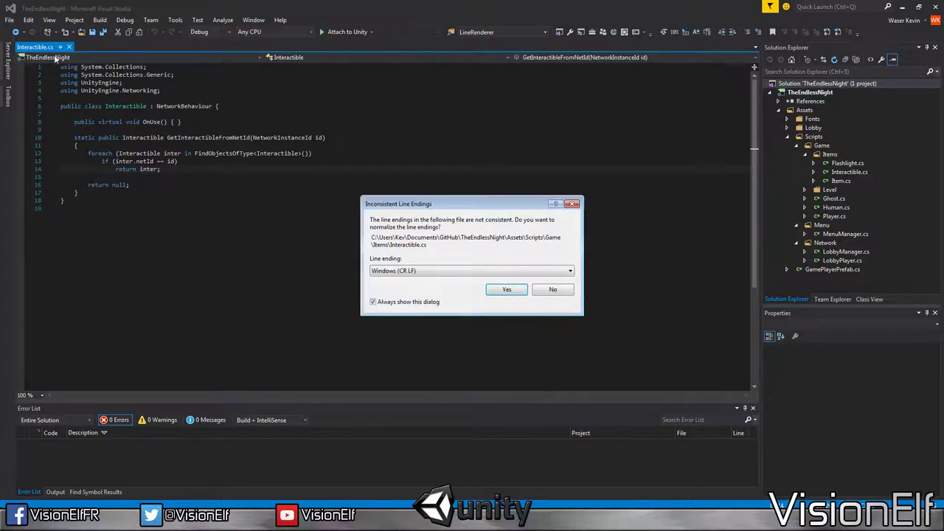
click(506, 288)
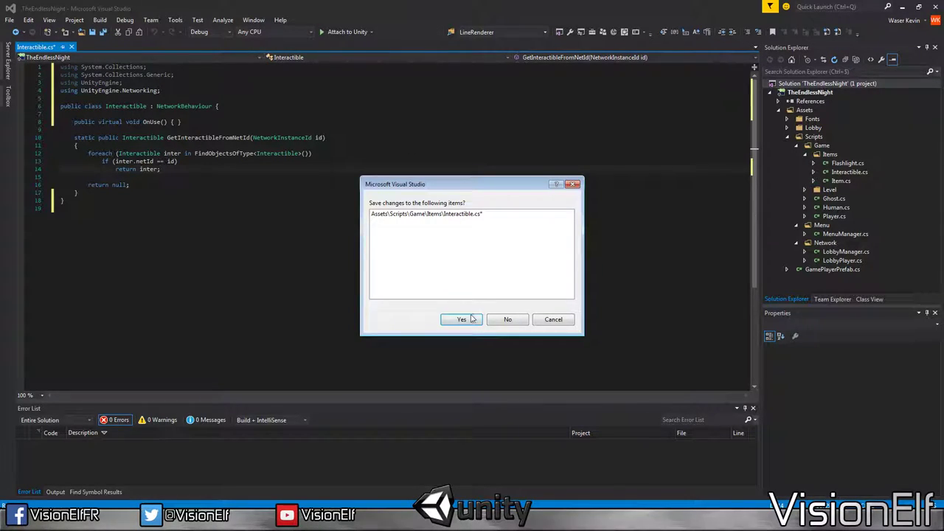
click(472, 319)
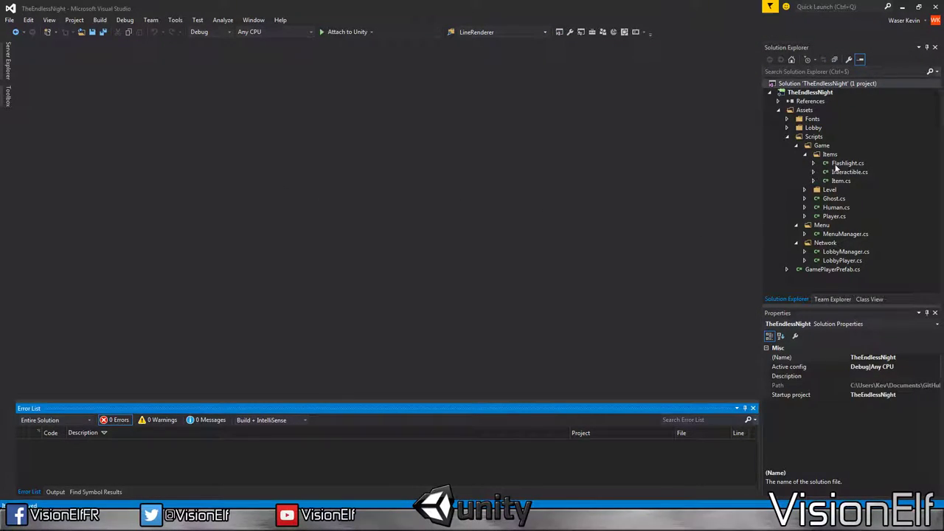
Step: Tidy the TheEndlessNight solution tree by collapsing the Items folder, then return to Unity
click(811, 104)
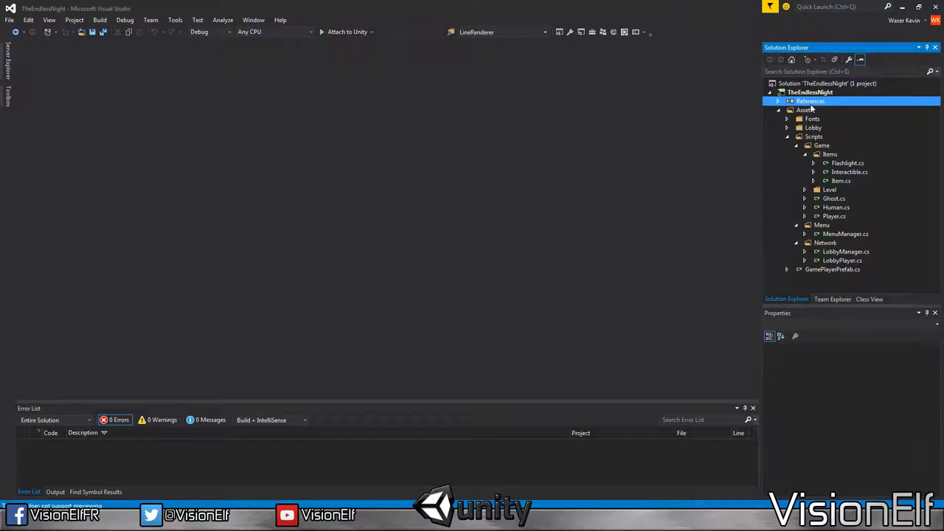
click(812, 85)
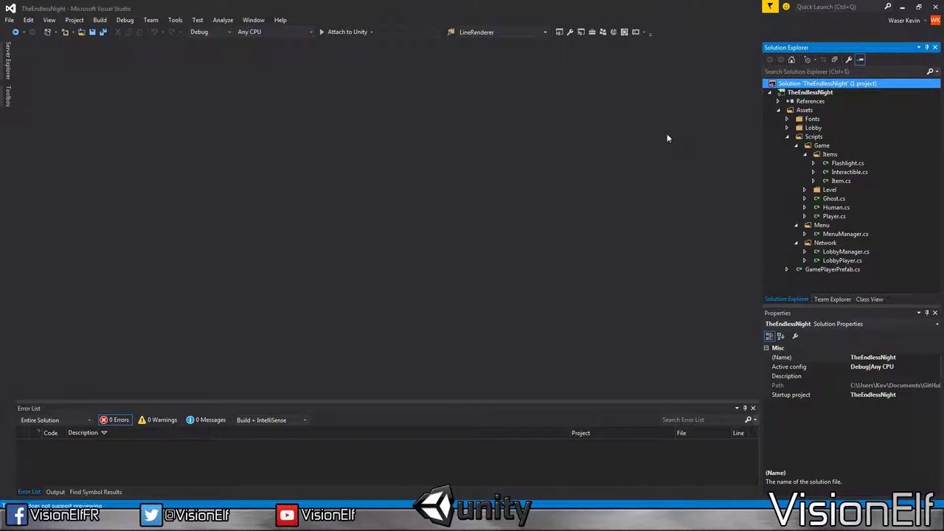
click(812, 119)
click(810, 92)
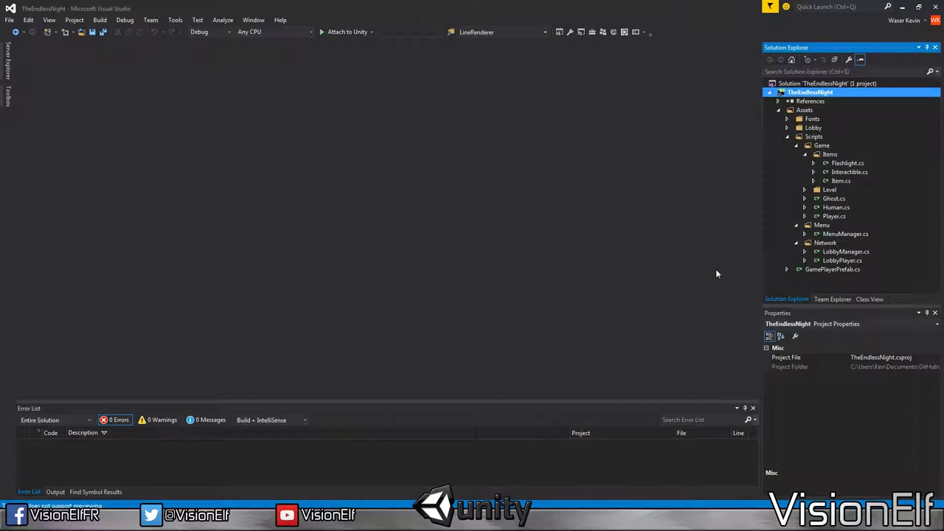
double_click(789, 111)
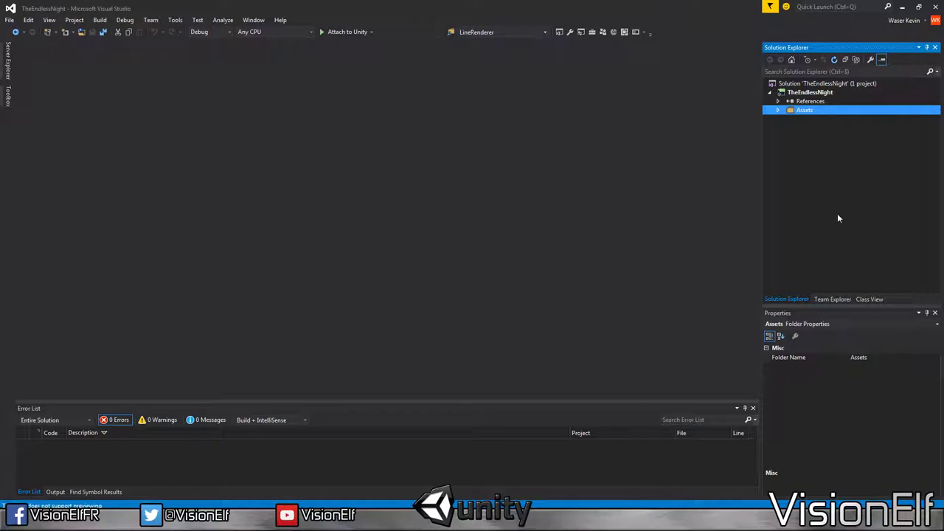
click(829, 85)
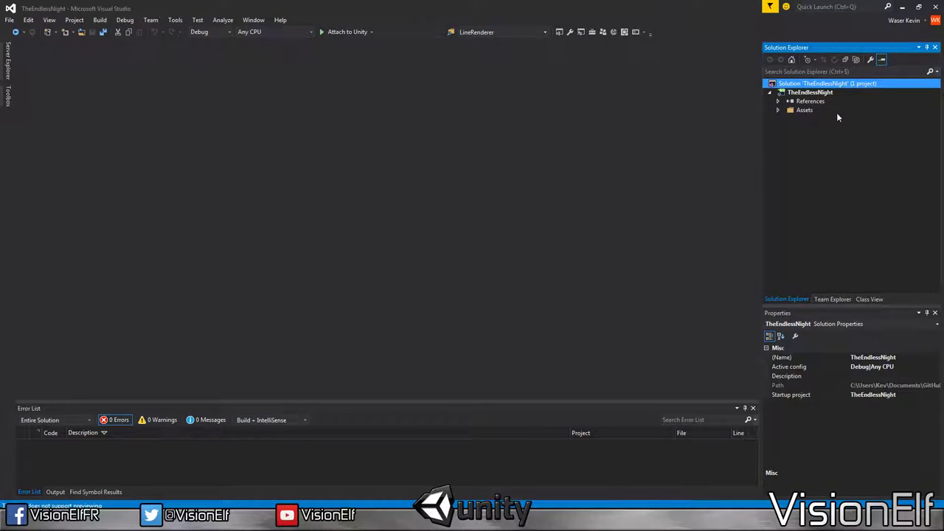
click(778, 109)
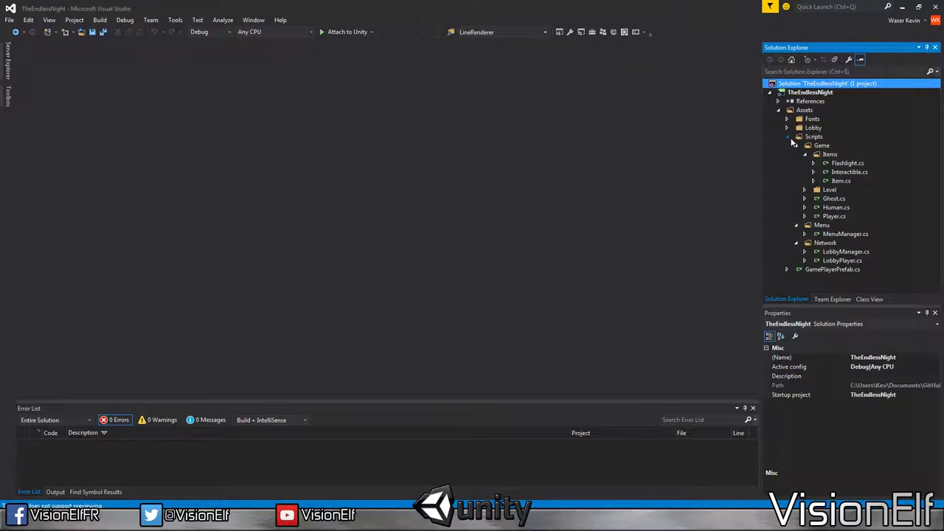
click(805, 155)
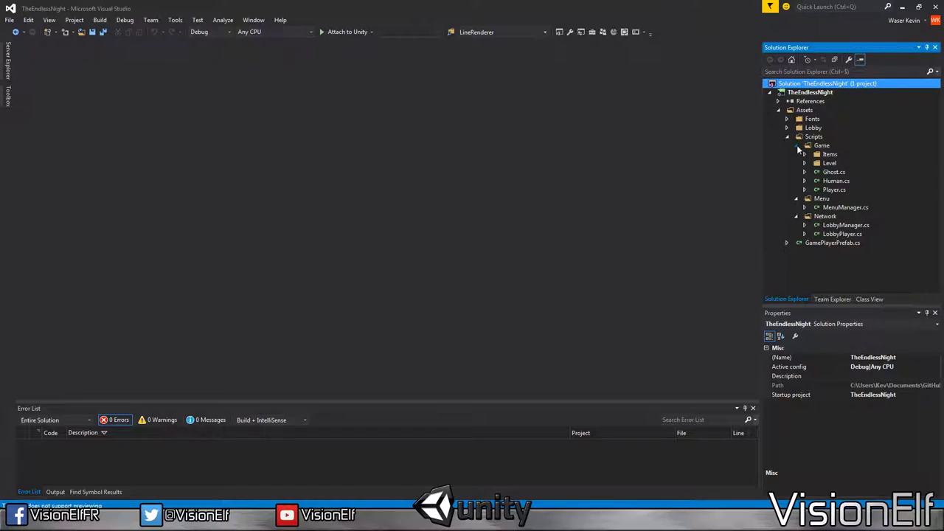
key(alt+Tab)
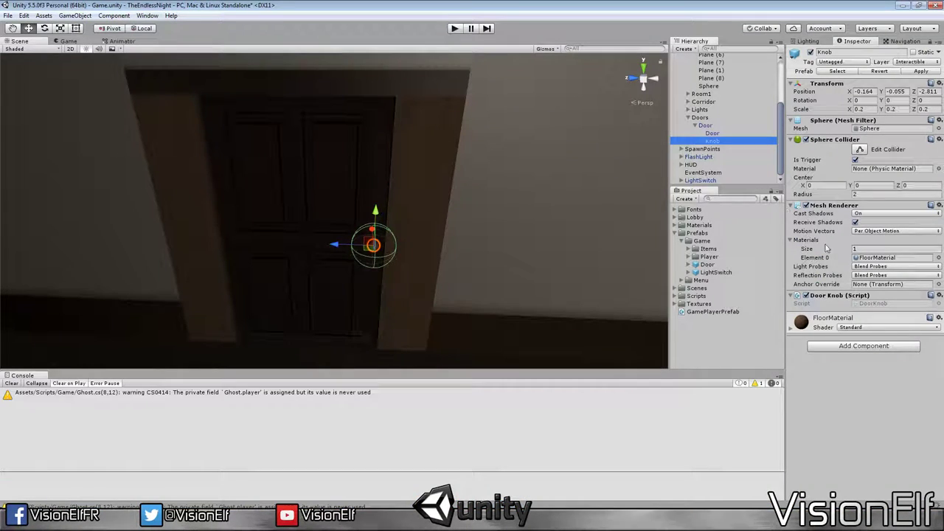
Step: Open DoorKnob.cs, delete the default Start and Update methods, and declare a public float DoorRotation
double_click(879, 304)
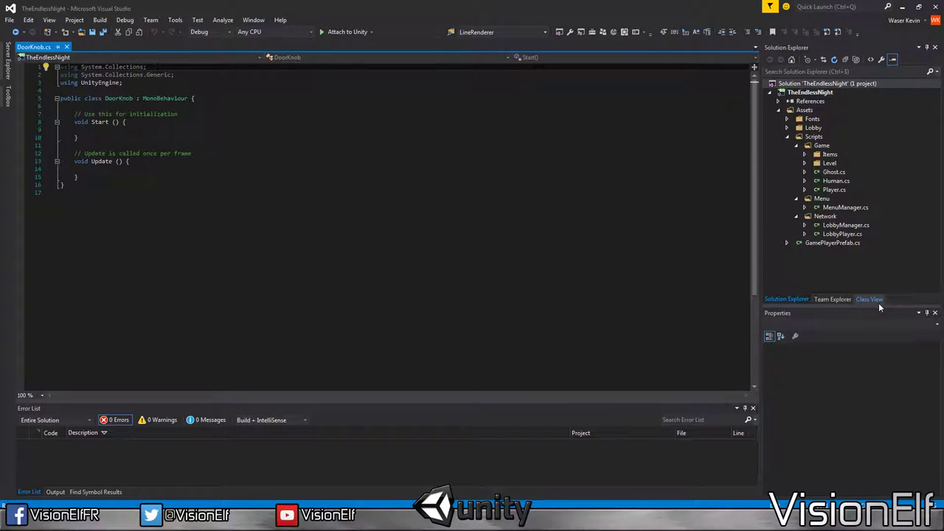
click(100, 176)
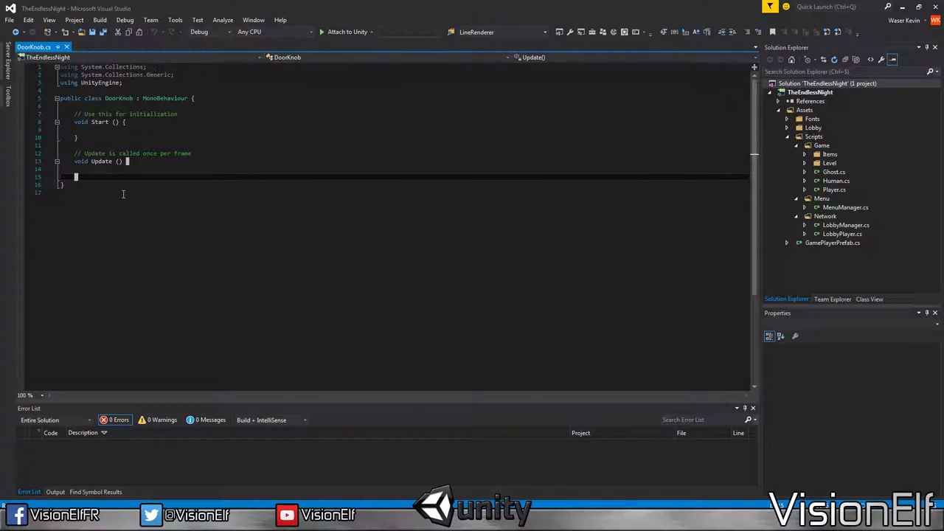
shift+click(107, 111)
key(Delete)
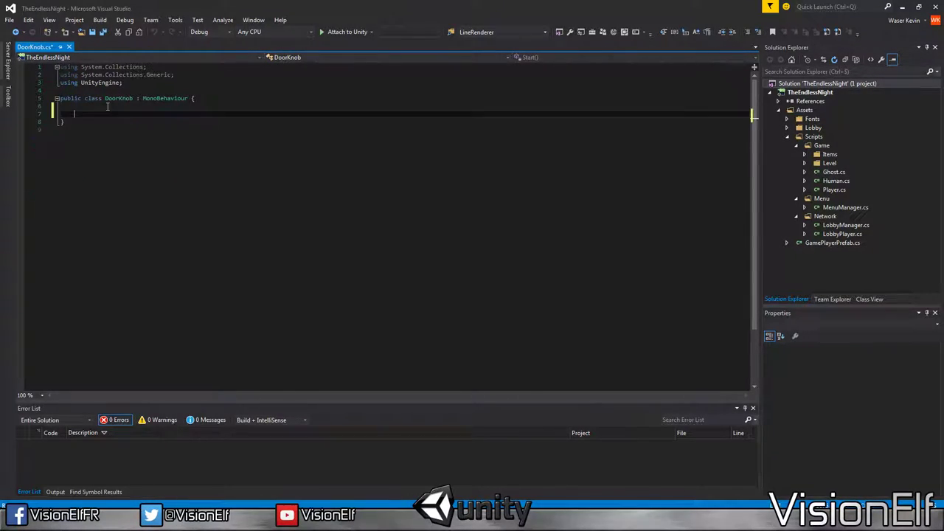
key(Return)
key(Return)
text(public)
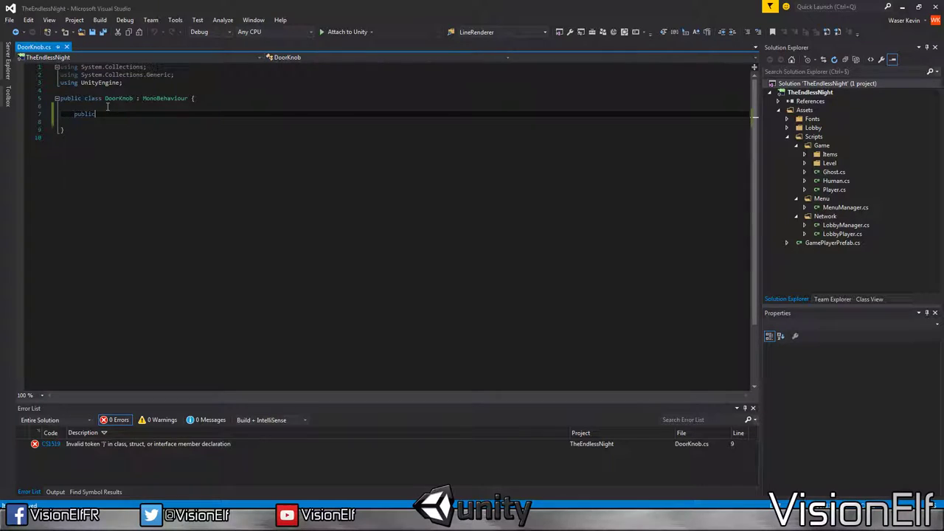
key(shift+Home)
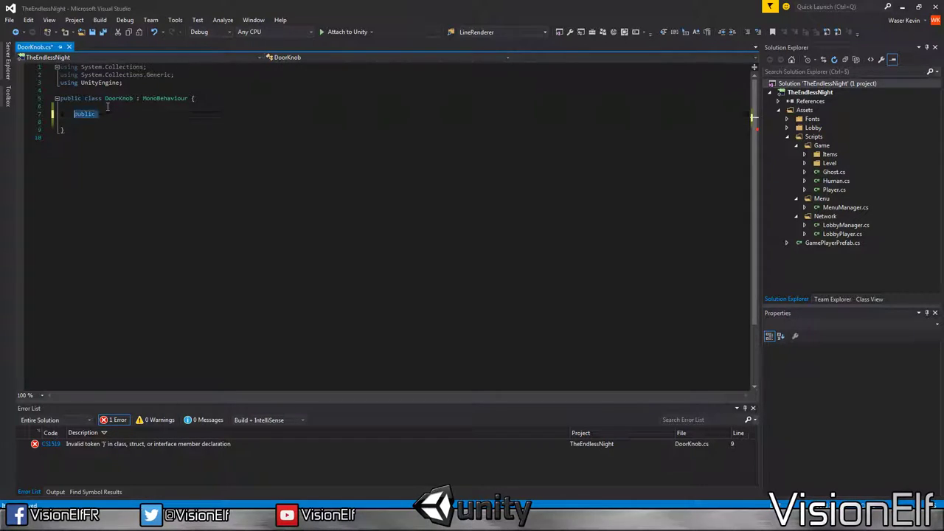
key(BackSpace)
text(publ)
text(float )
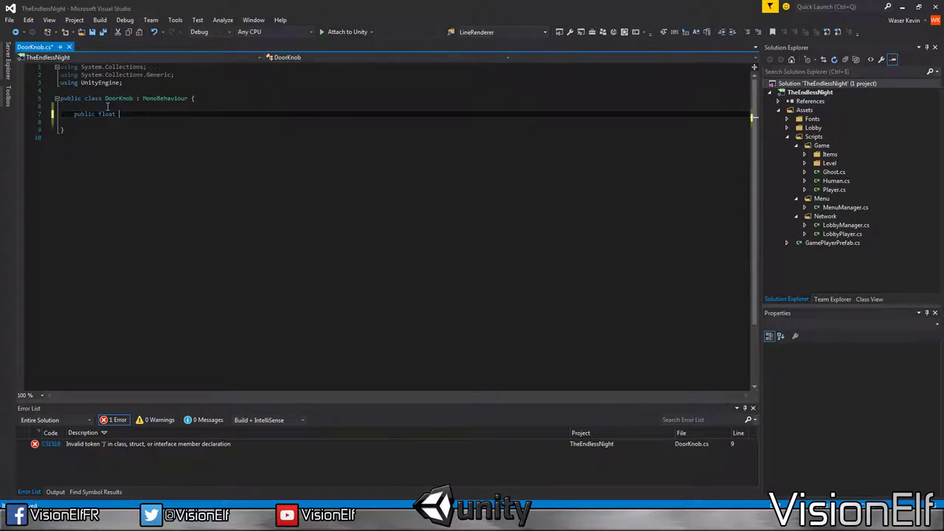
text(dmg)
key(BackSpace)
key(BackSpace)
key(BackSpace)
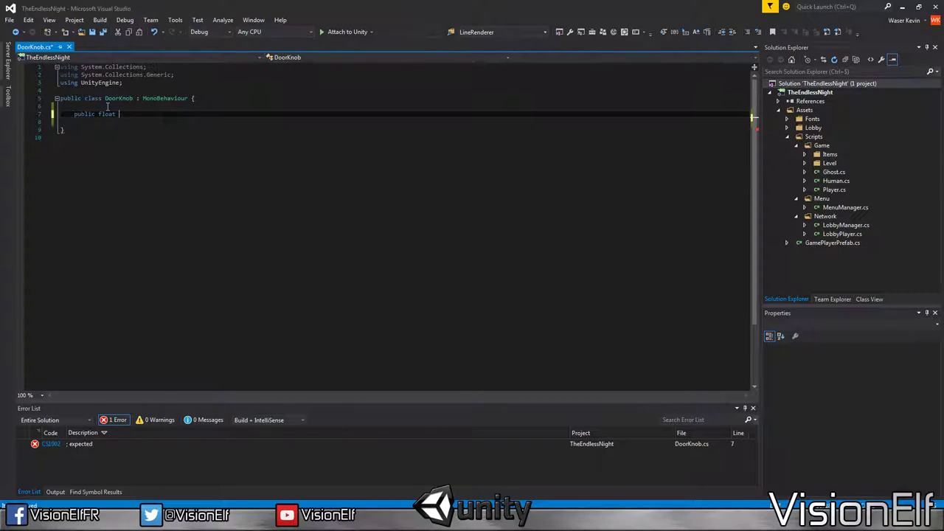
text(on)
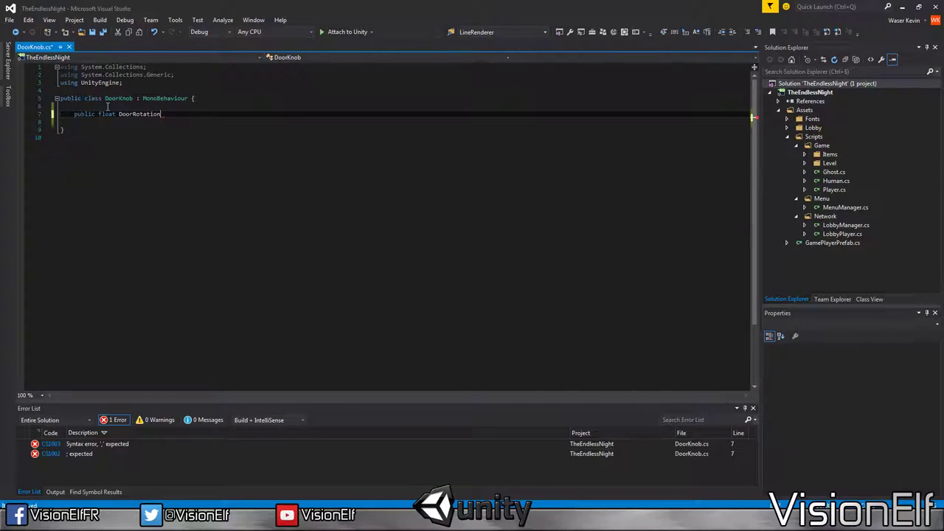
text(;)
Step: Make DoorKnob inherit from Interactible and add a using UnityEngine.Networking import
double_click(165, 98)
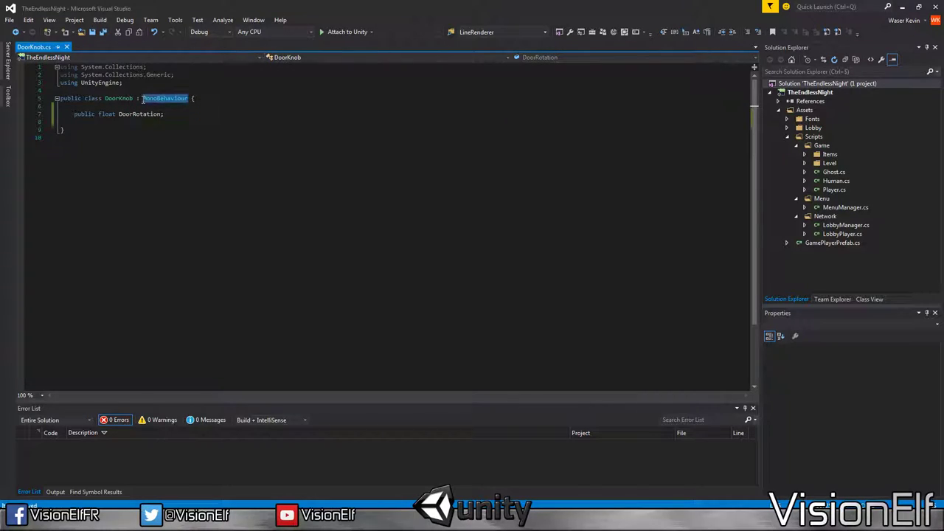
text(Interactible)
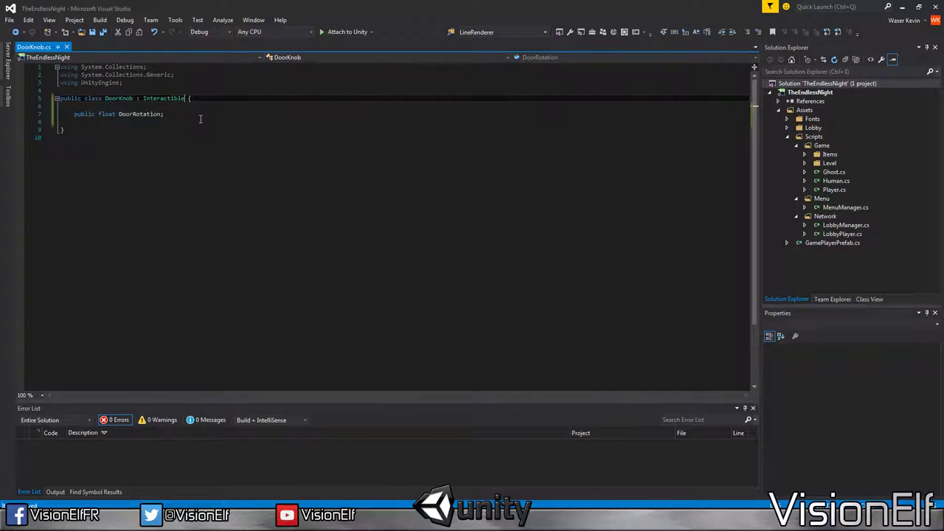
click(199, 115)
click(158, 81)
key(ctrl+c)
key(ctrl+v)
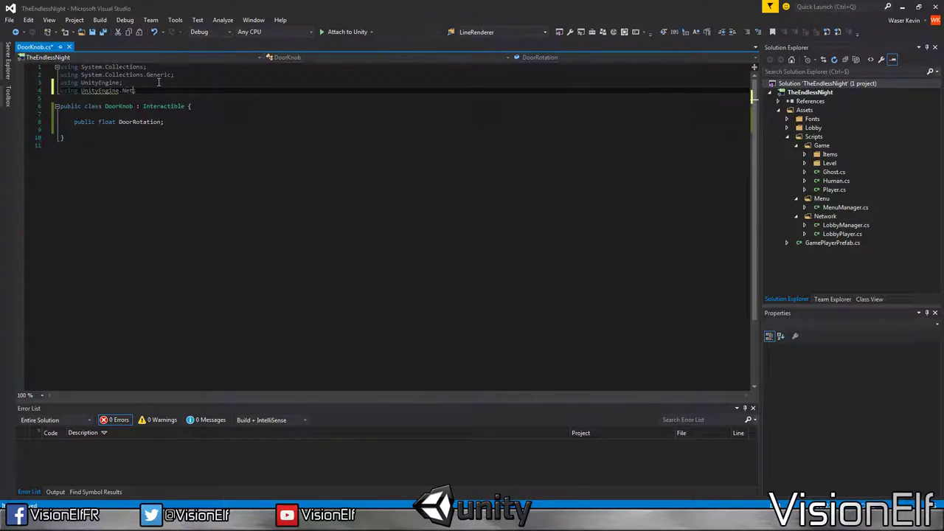
text(working;)
Step: Add an empty public override of OnUse below the DoorRotation field
click(190, 122)
key(Return)
key(Return)
text(p)
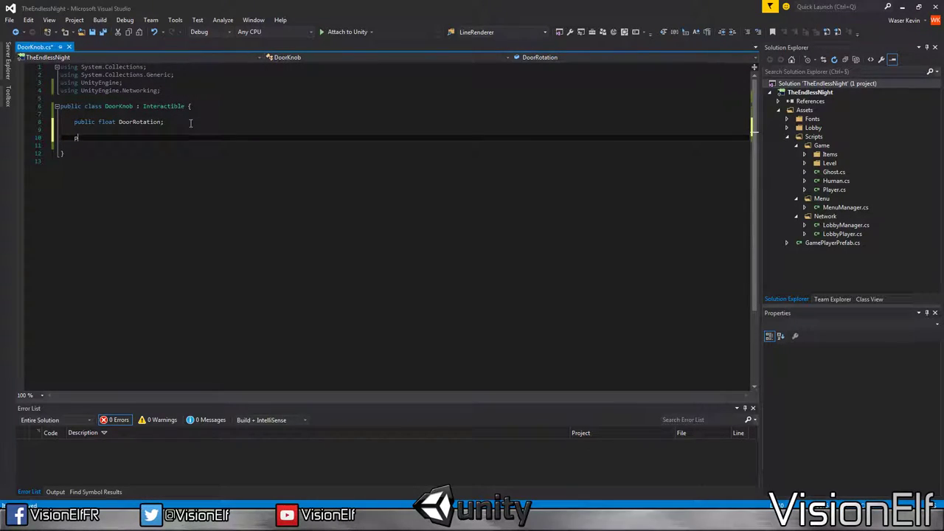
text(ublic override)
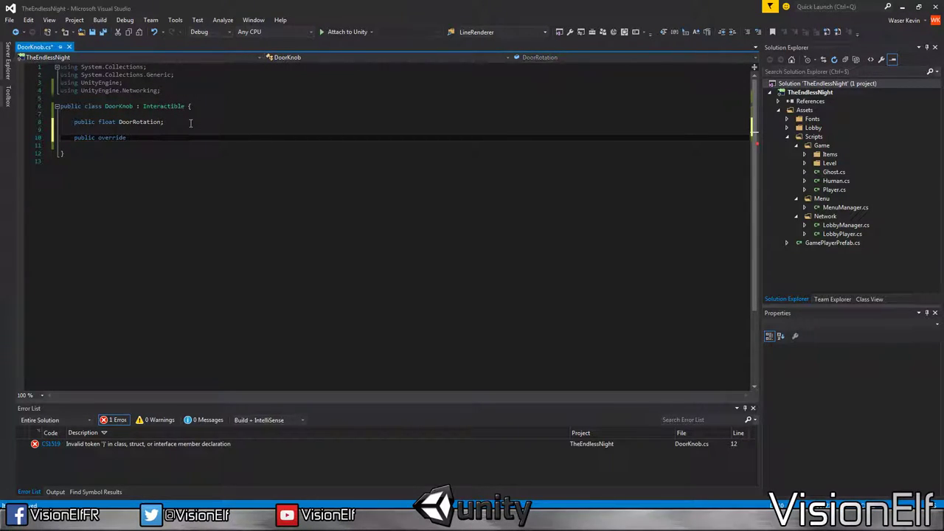
text(On)
key(Tab)
key(shift+Home)
key(BackSpace)
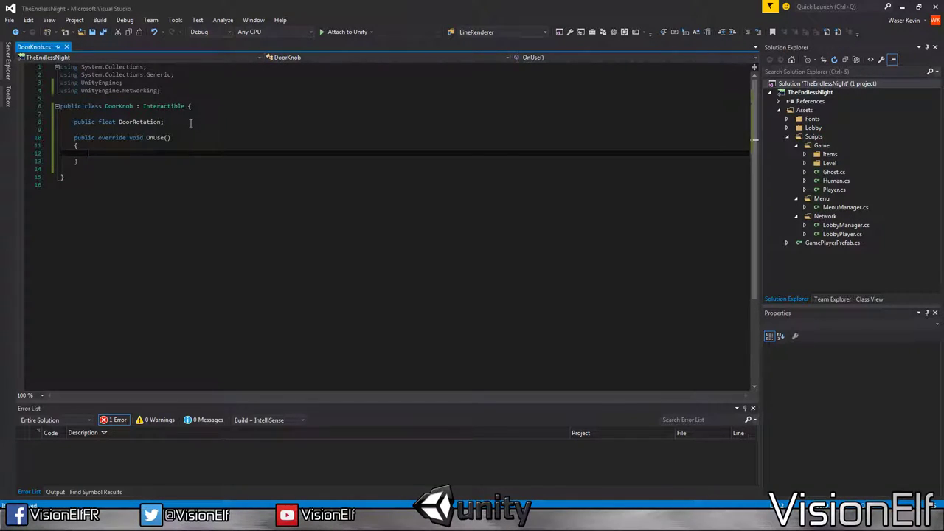
key(Down)
key(End)
key(Return)
key(Return)
key(Up)
key(Up)
key(Up)
key(Home)
Step: Add a public bool opened field and a Start method that sets it to false
key(Return)
key(Return)
key(Up)
key(Up)
text(pub)
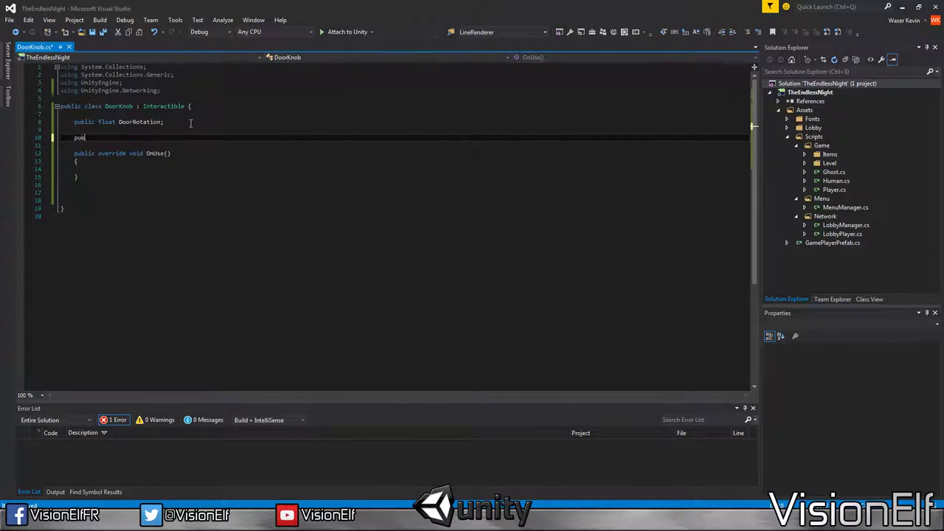
text(lic bool)
key(ctrl+s)
text( ope)
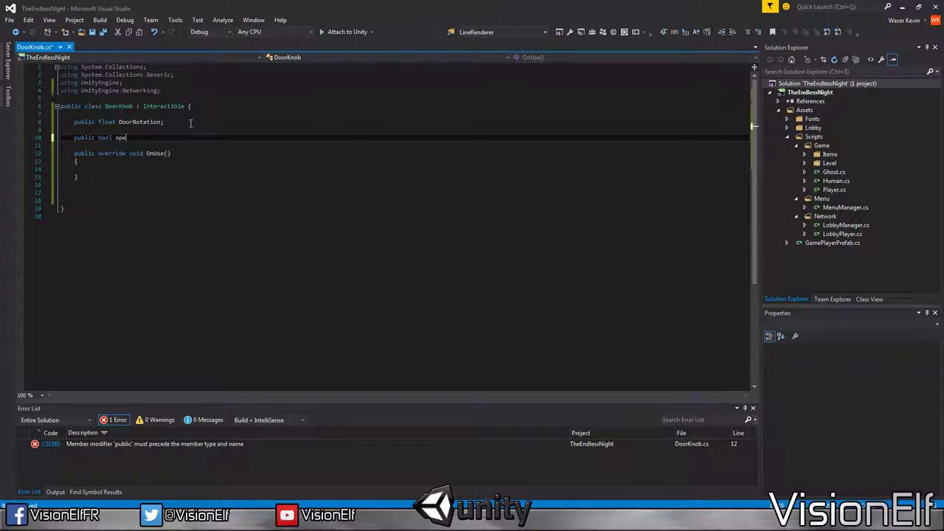
text(ned;)
key(Return)
key(Return)
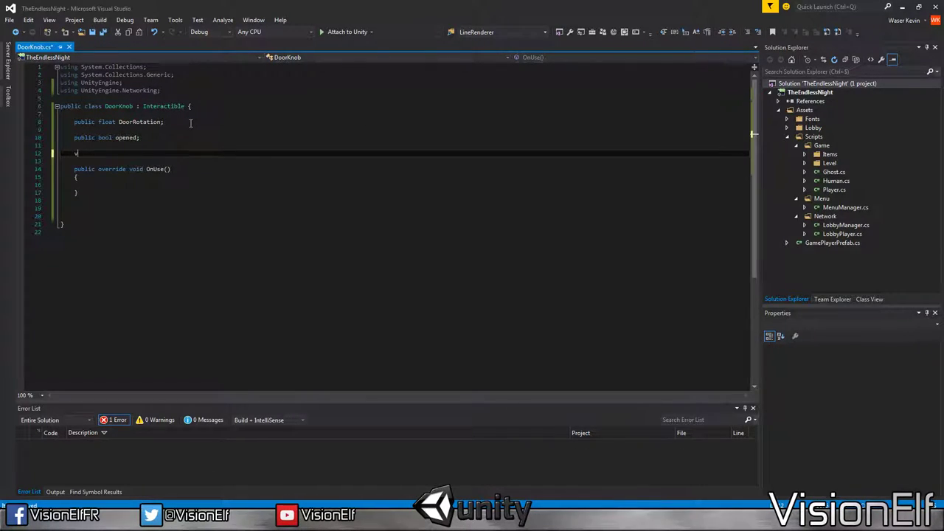
text(void Start()
key(Return)
text({)
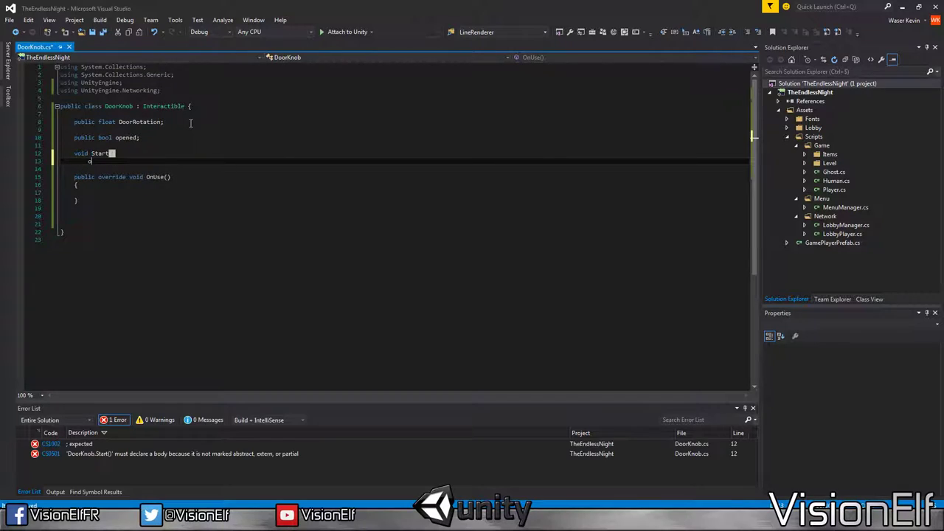
key(Return)
text(d = false;)
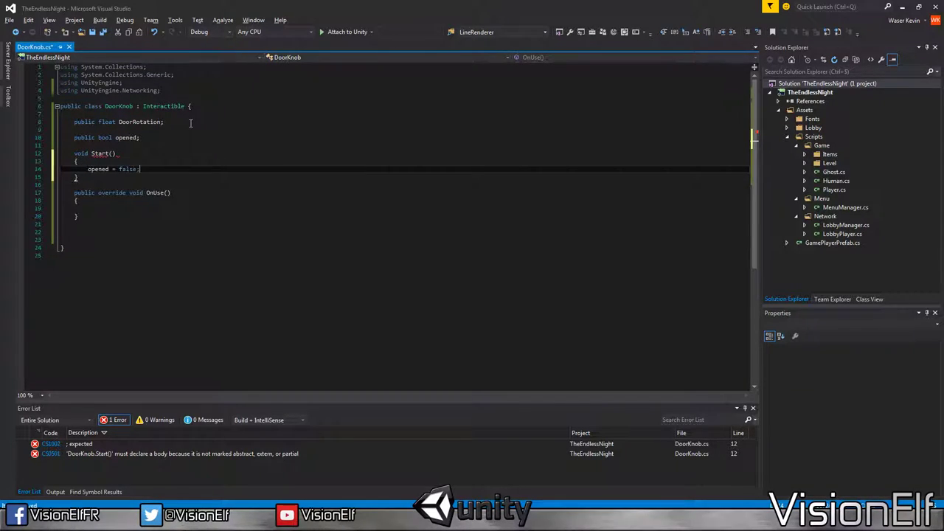
Step: Clean up the blank lines after OnUse and begin an IEnumerator declaration
key(Down)
key(Down)
key(Down)
key(Down)
key(Down)
key(Delete)
key(Delete)
key(Delete)
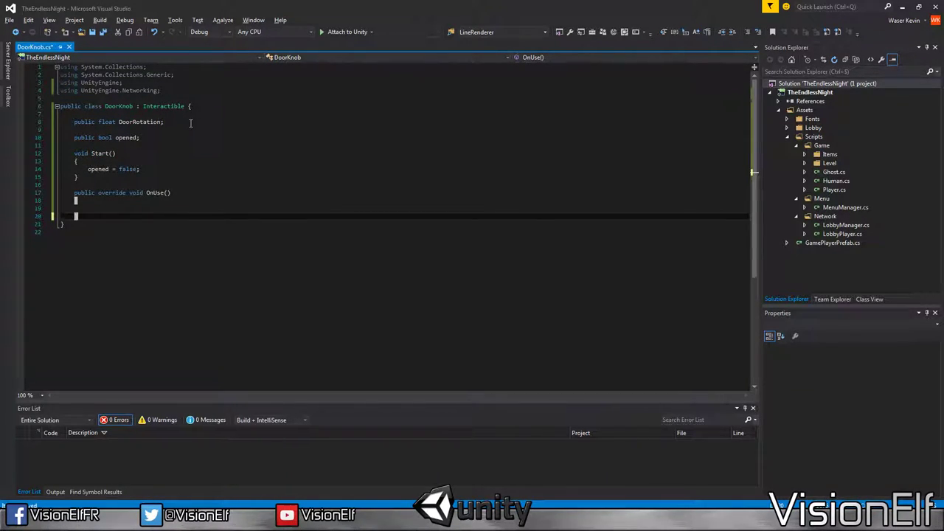
text(})
key(Return)
key(Return)
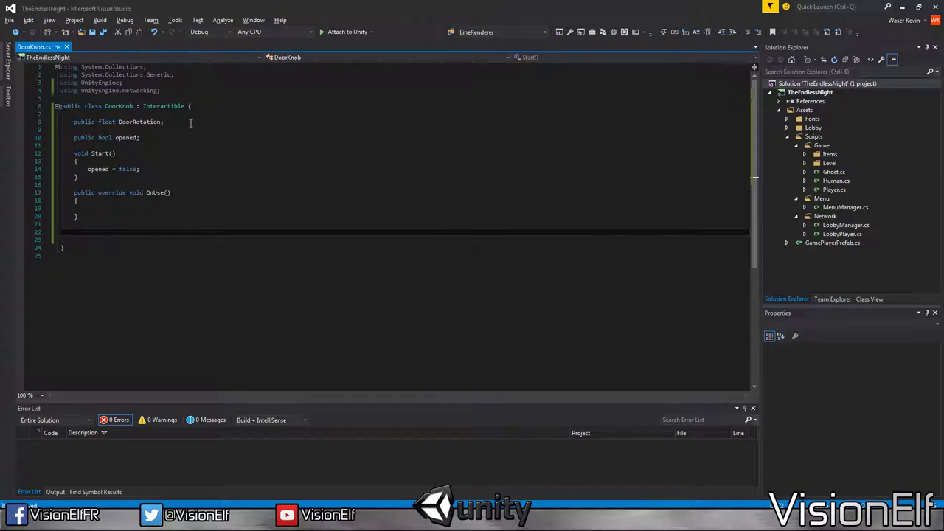
text(IEnu)
key(Tab)
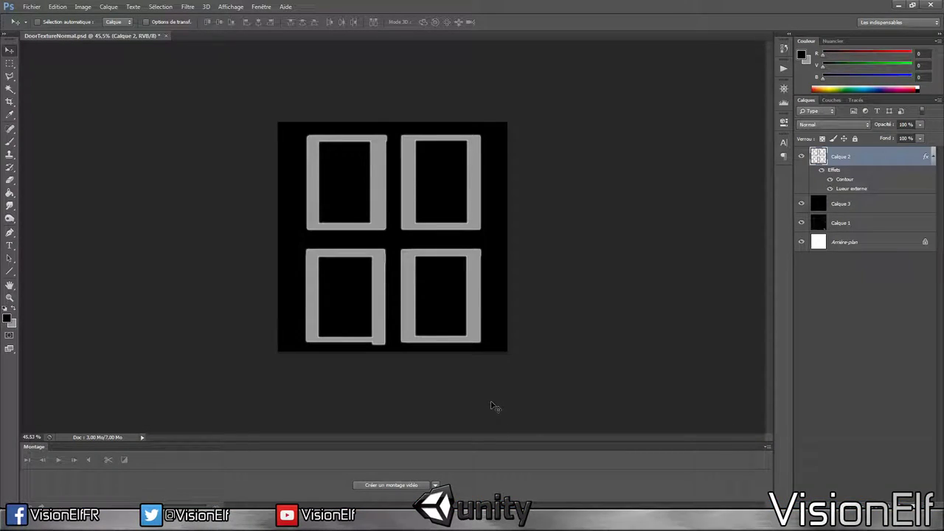
Step: Create a new 512×512 pixel Photoshop document
click(32, 7)
click(33, 18)
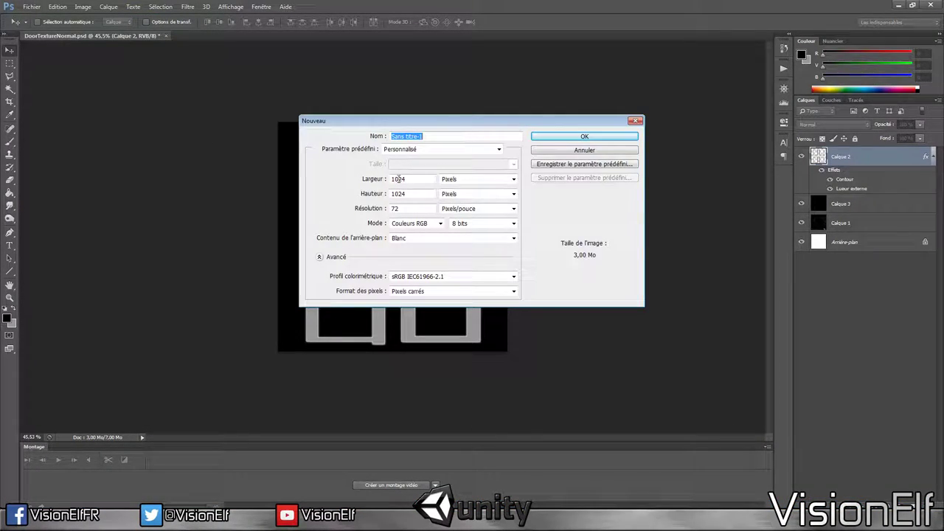
double_click(398, 180)
text(541)
key(BackSpace)
key(BackSpace)
text(12)
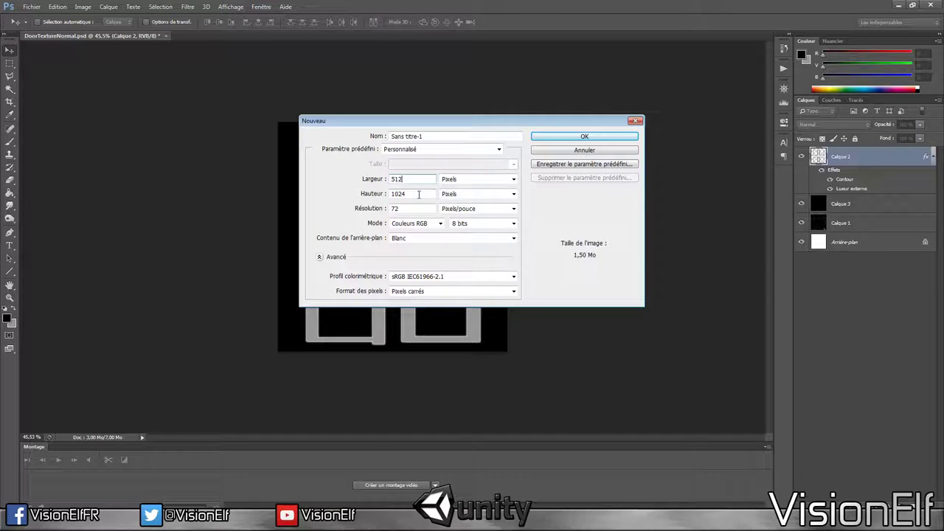
double_click(402, 194)
text(512)
key(Return)
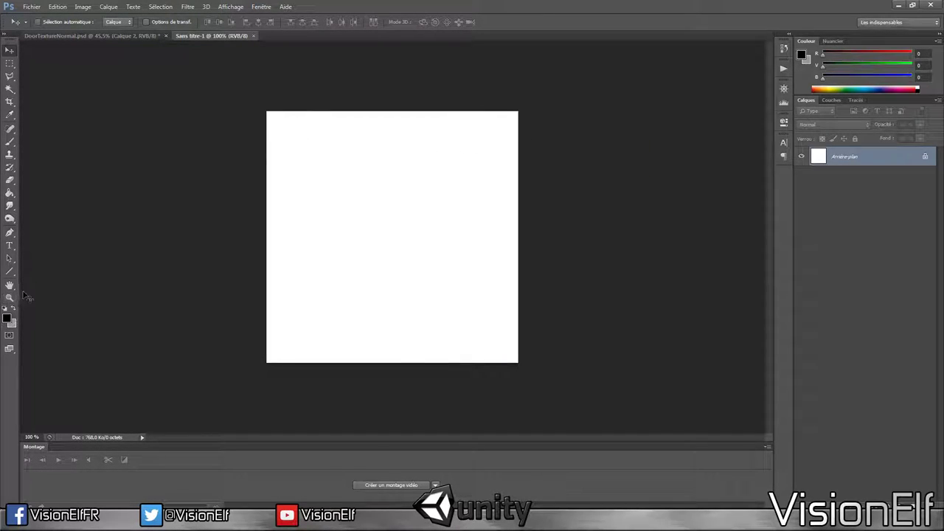
Step: Render clouds on the canvas and apply the Verre glass distortion
click(188, 7)
mouse_move(222, 153)
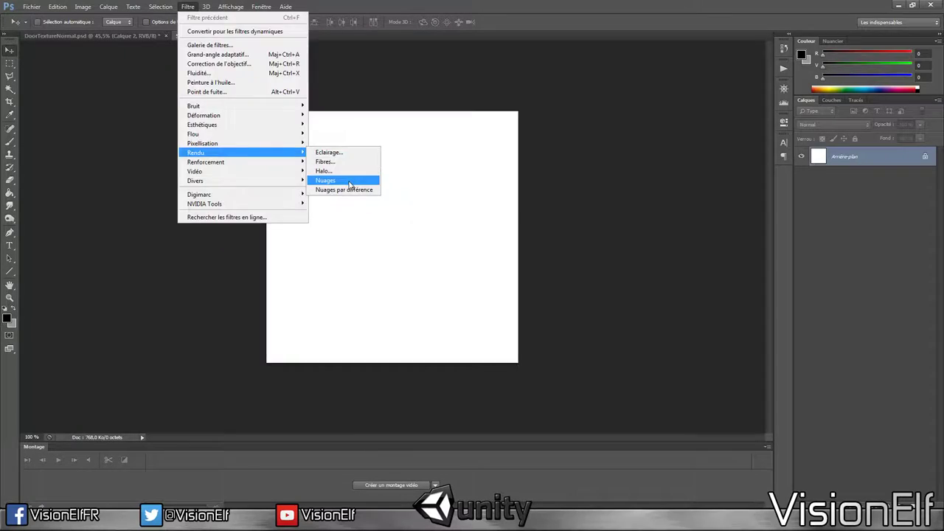
click(332, 181)
click(188, 7)
click(221, 46)
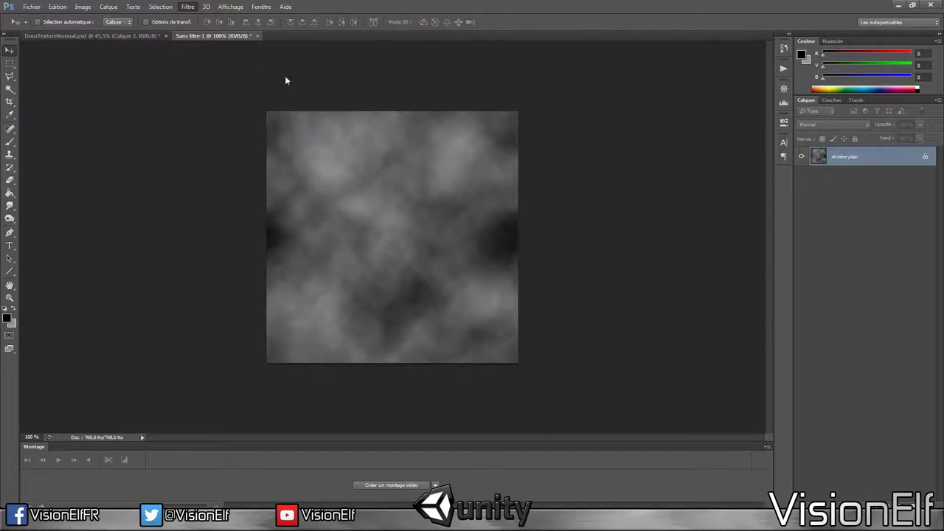
click(677, 48)
click(775, 67)
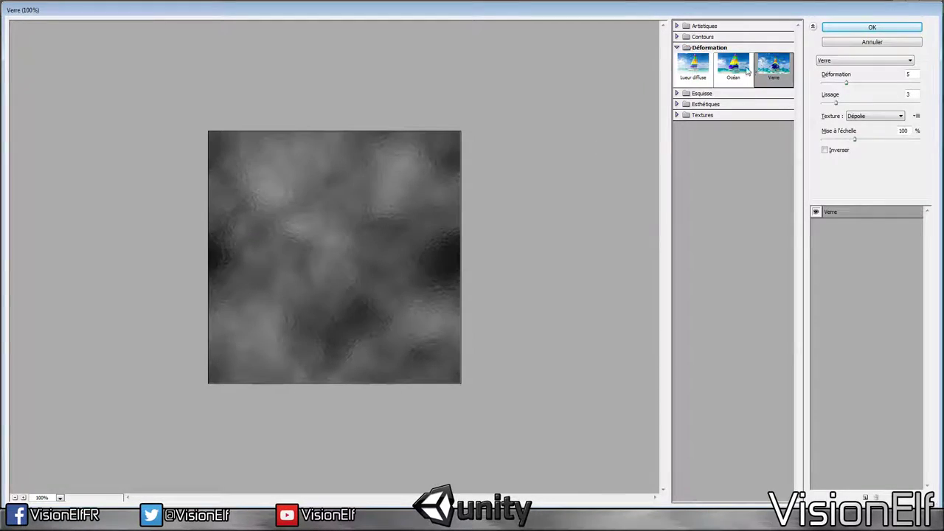
click(734, 67)
click(872, 27)
Step: Browse the brush stroke and artistic filters in the filter gallery, ending on Fresque
click(188, 7)
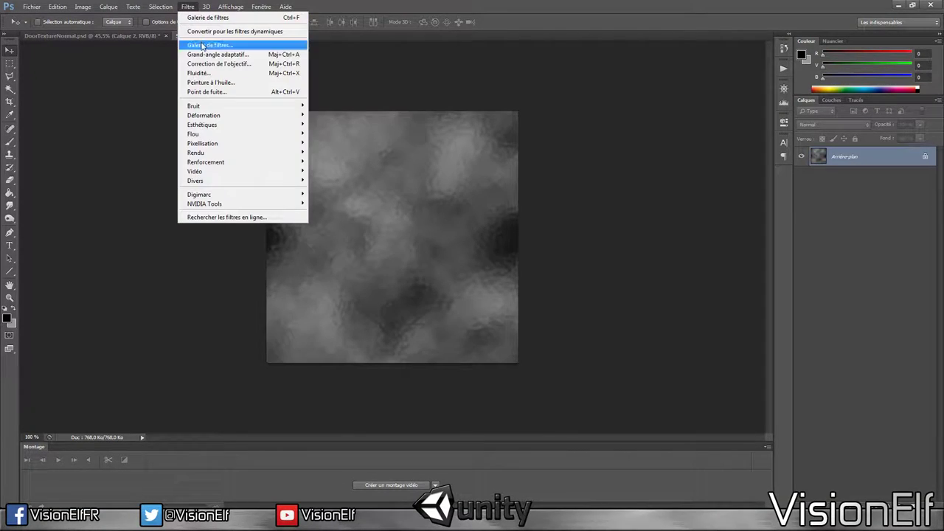
click(222, 47)
click(677, 26)
click(693, 62)
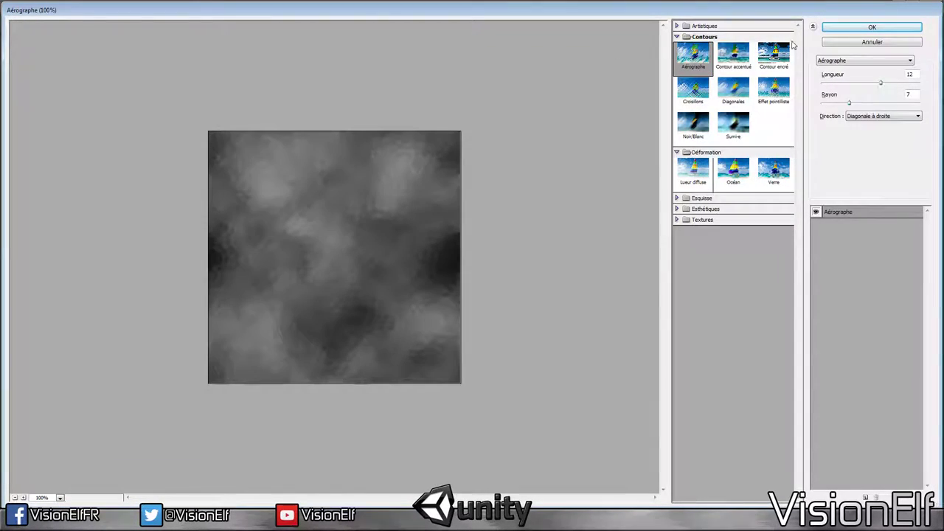
click(872, 27)
click(189, 9)
click(268, 48)
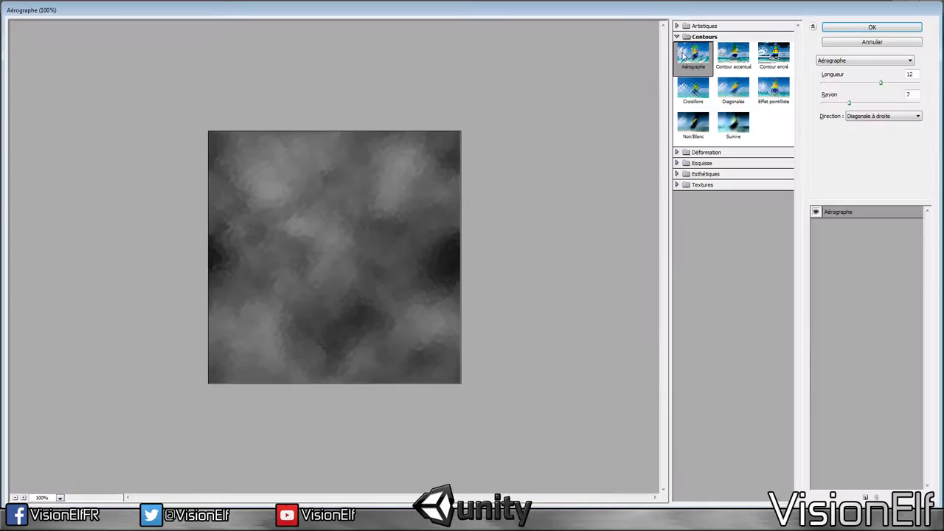
click(773, 76)
click(774, 112)
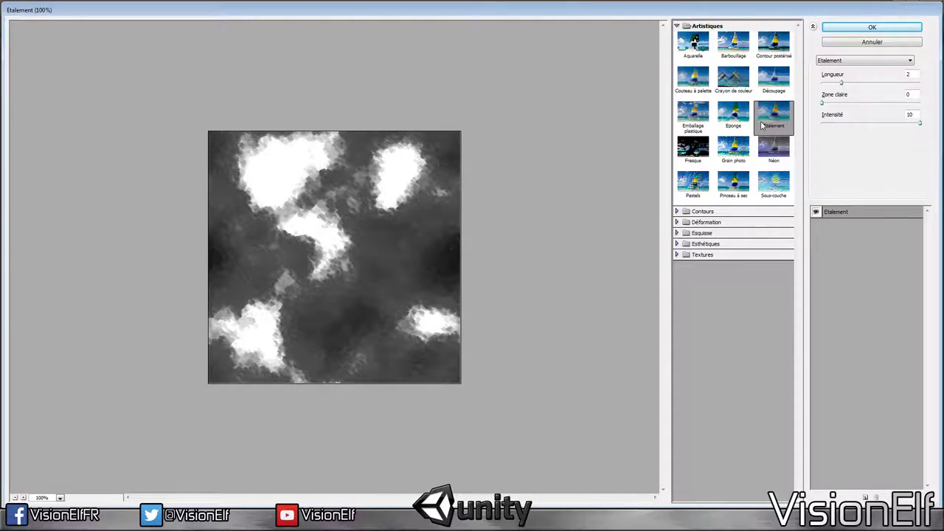
click(774, 77)
click(775, 162)
click(733, 151)
click(692, 152)
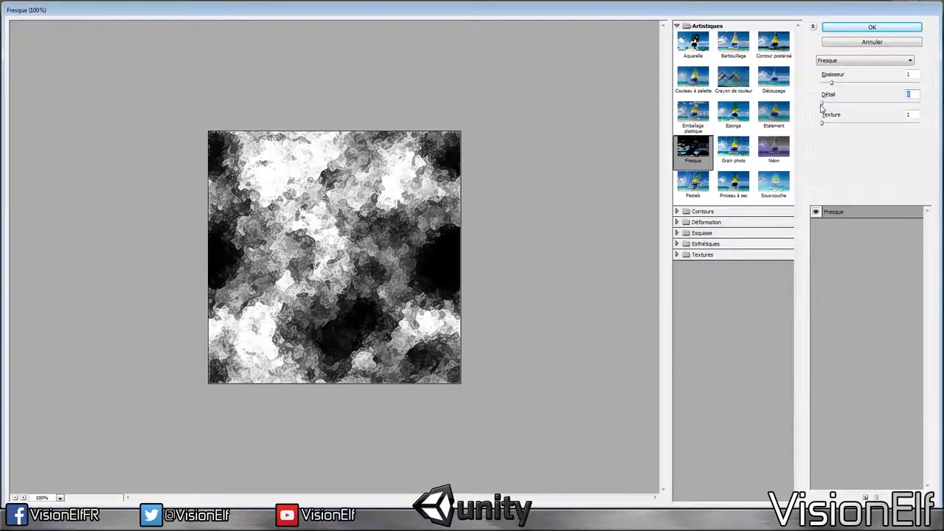
Step: Raise Fresque detail to maximum, then apply the Sous-couche underpainting filter instead
click(919, 103)
click(885, 124)
click(774, 184)
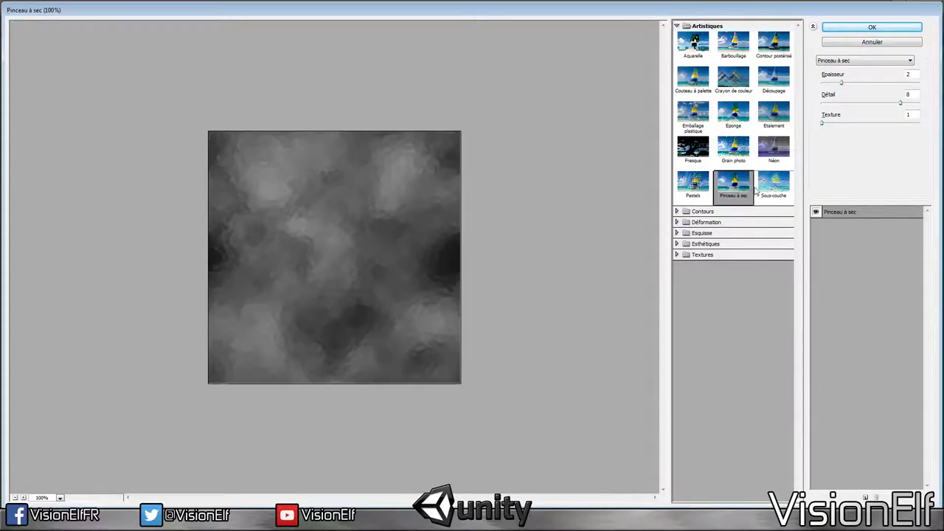
click(872, 27)
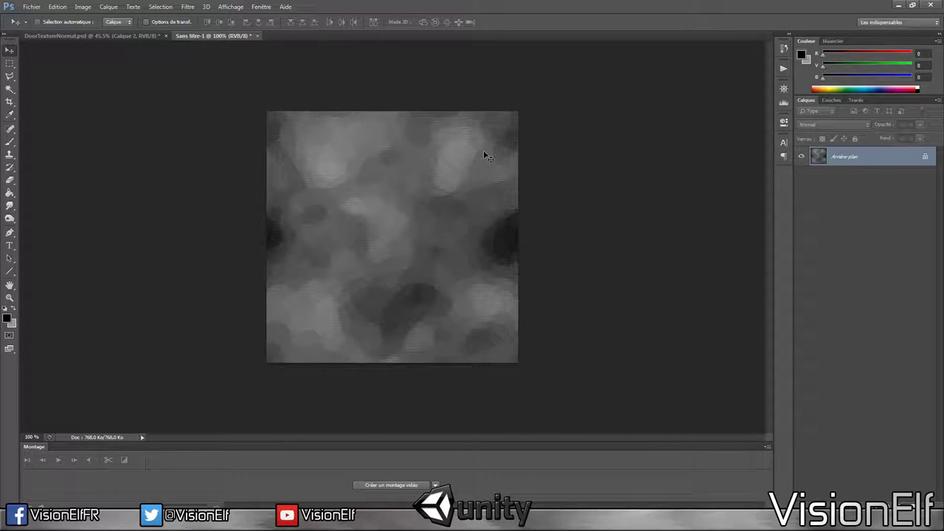
Step: Apply the Déformation > Verre glass distortion to the grey texture via the filter gallery
click(187, 7)
click(206, 42)
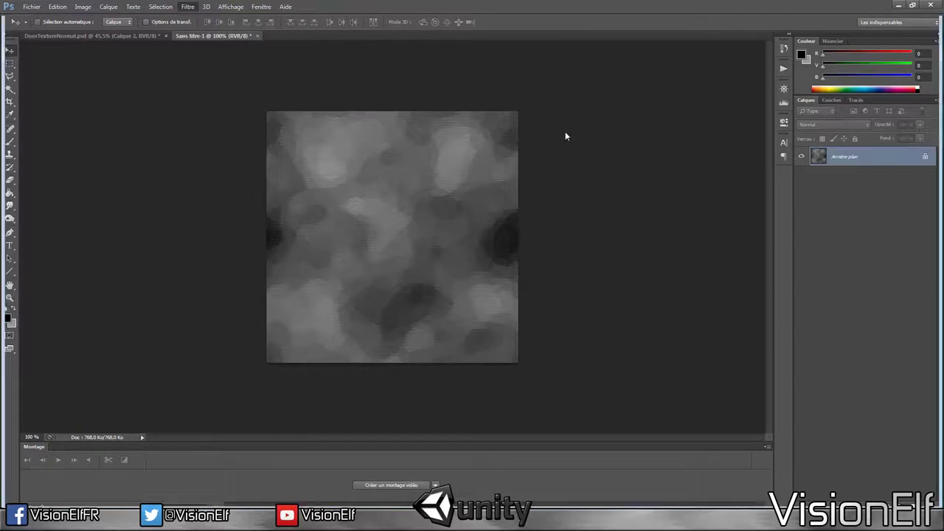
click(676, 27)
click(690, 37)
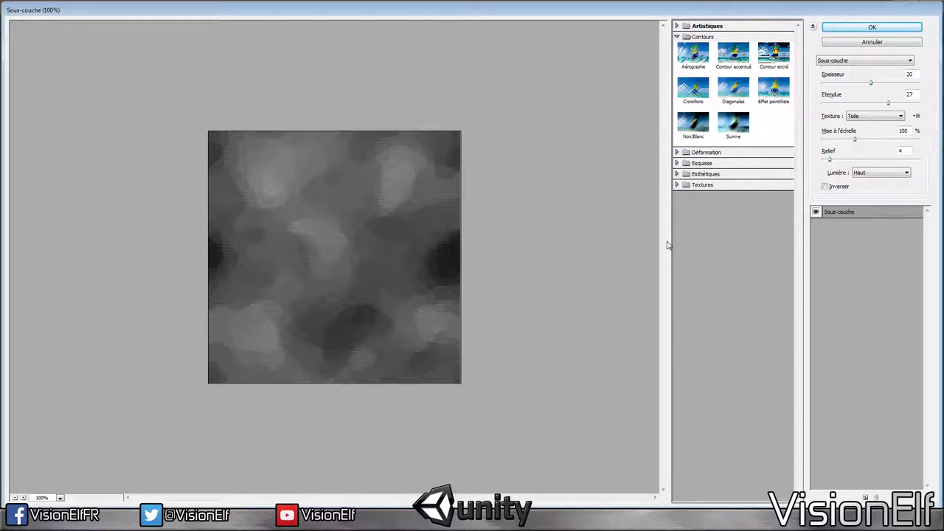
click(677, 36)
click(677, 37)
click(677, 37)
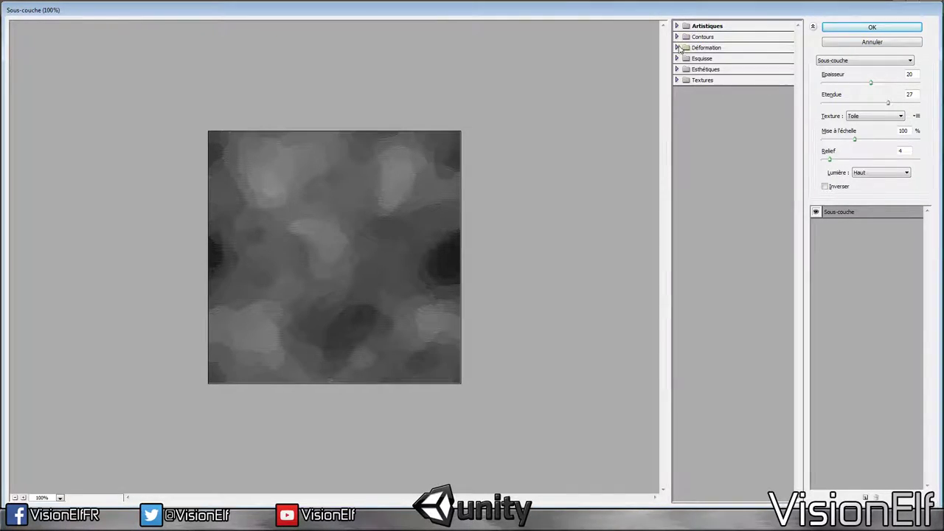
click(677, 47)
click(734, 65)
click(773, 74)
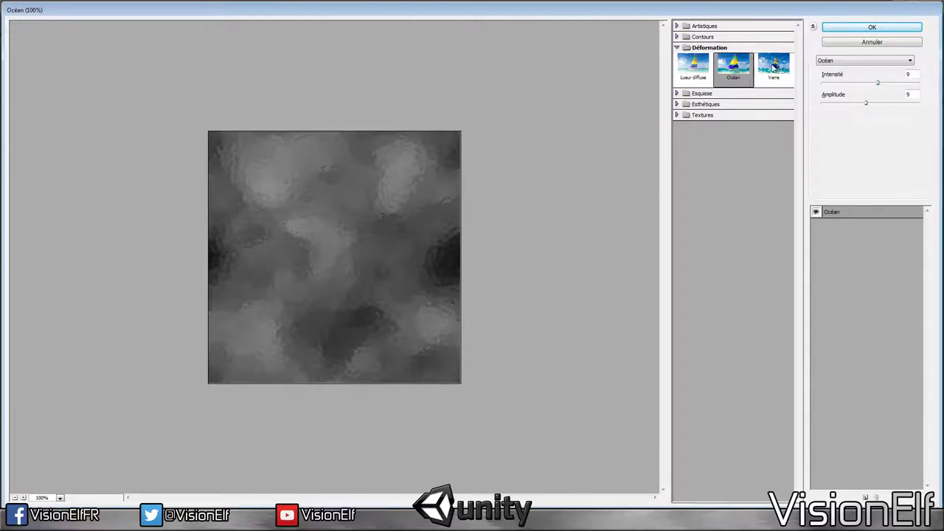
click(773, 74)
click(848, 30)
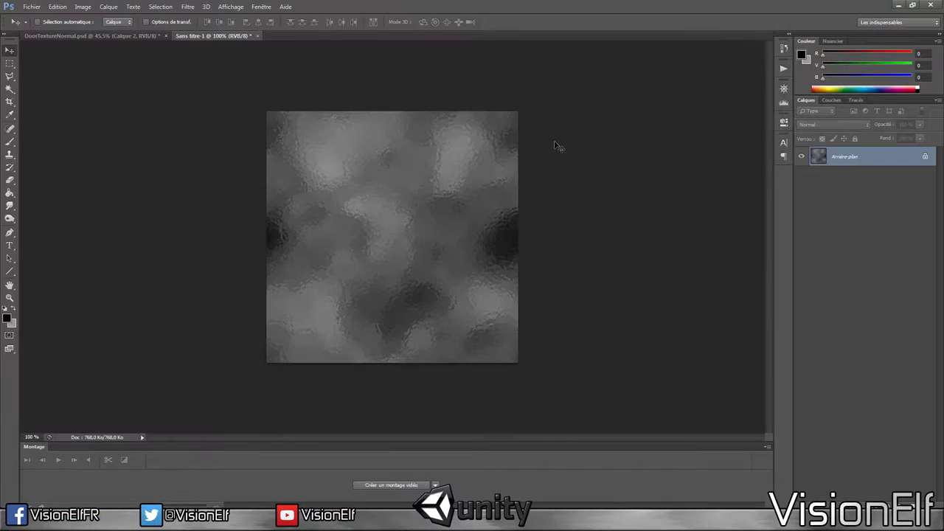
Step: Close the untitled image without saving, then save and close DoorTextureNormal.psd
click(260, 36)
click(475, 196)
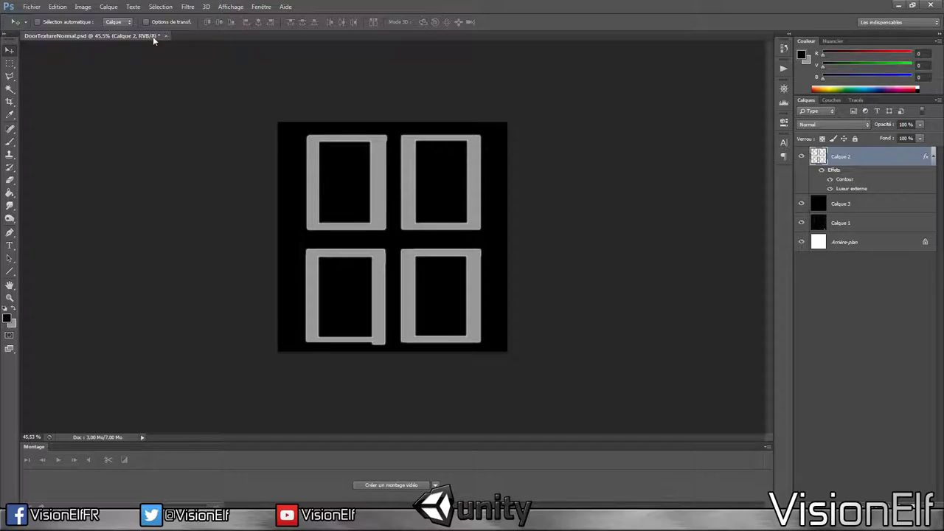
key(ctrl+s)
click(161, 35)
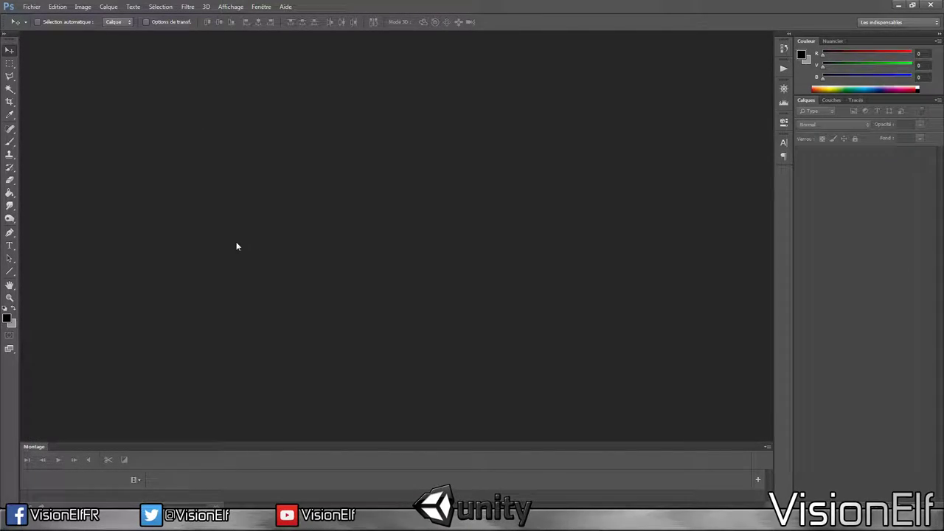
Step: Back in DoorKnob.cs, name the coroutine IEnumerator OpeningDoor() with an empty body
key(alt+Tab)
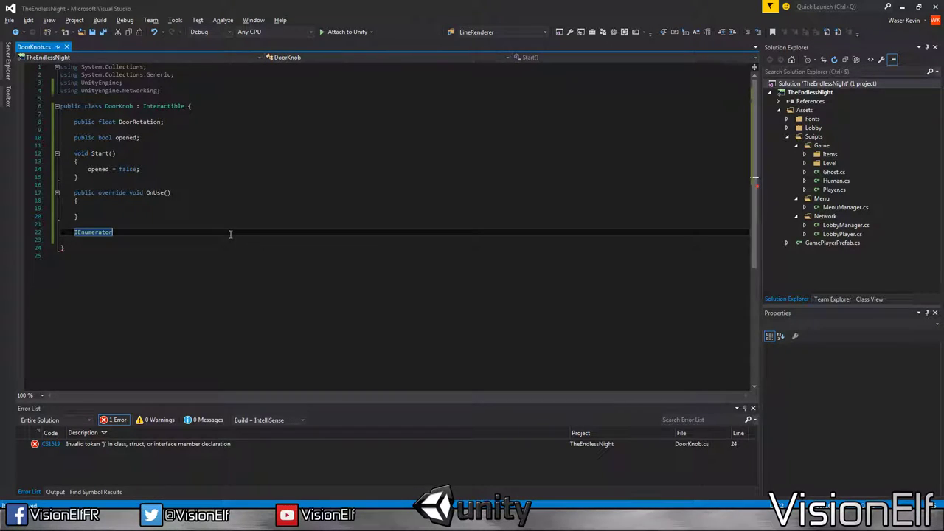
text( Open)
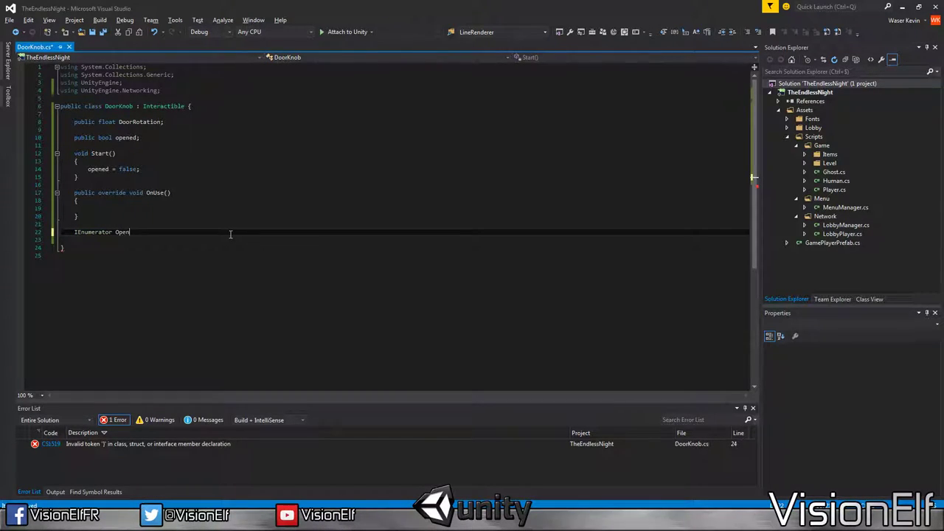
text(ingDoor()
key(Return)
text({)
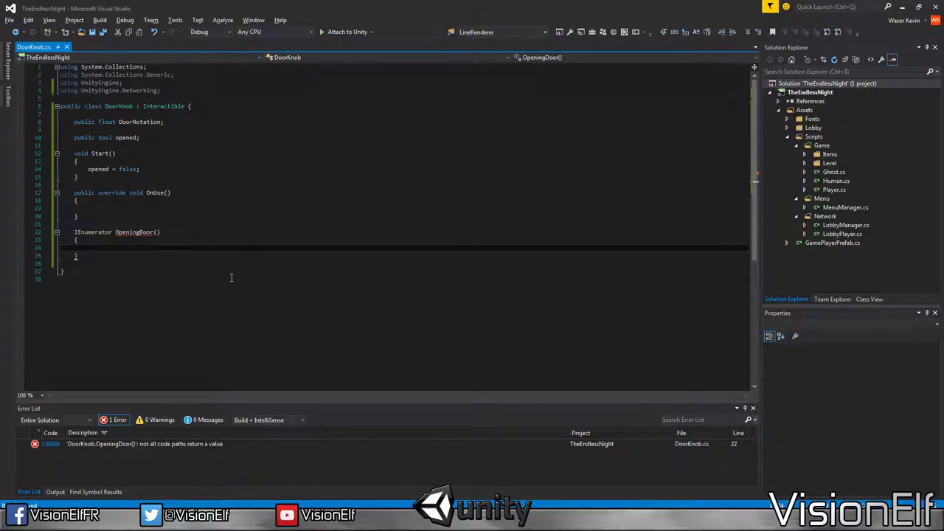
Step: Add a public bool isOpening field under the opened flag, then return to the OnUse body
click(160, 208)
click(161, 139)
key(Return)
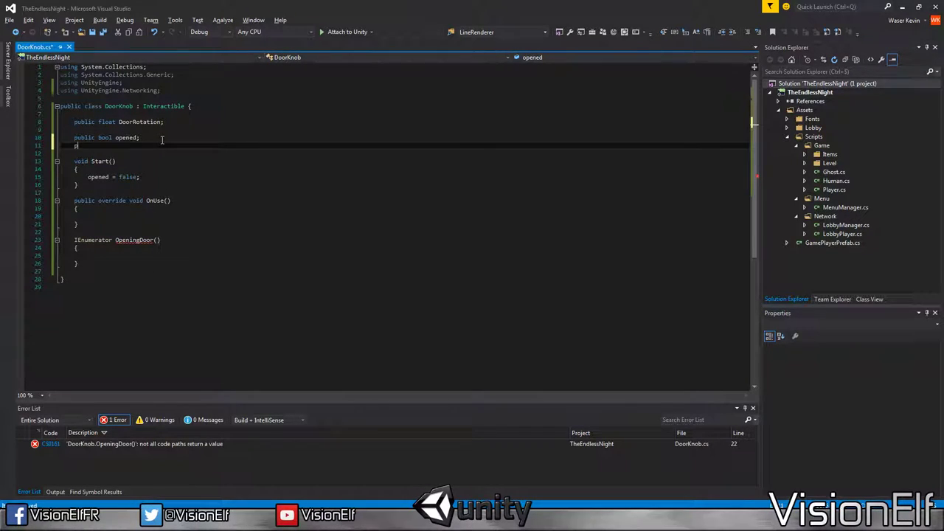
text(public b)
key(BackSpace)
key(BackSpace)
key(BackSpace)
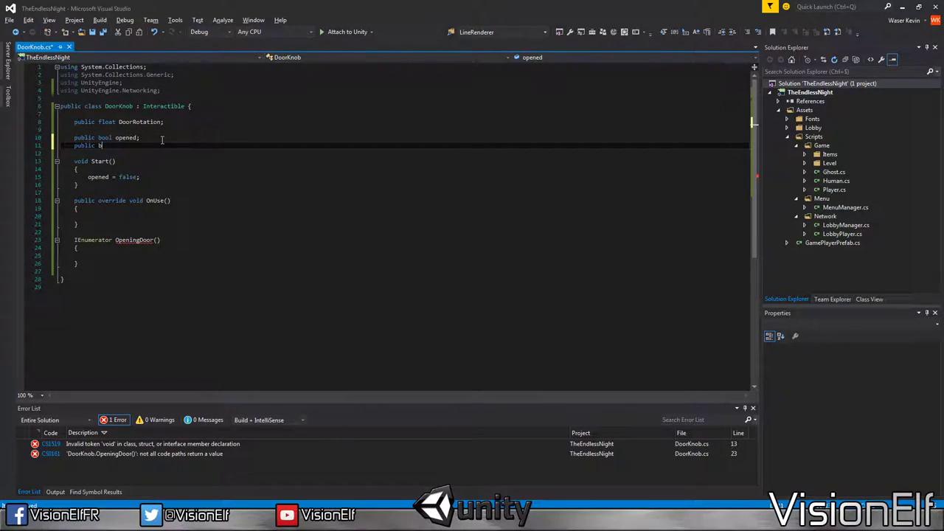
key(BackSpace)
text(Couro)
key(BackSpace)
key(BackSpace)
key(BackSpace)
text(rout)
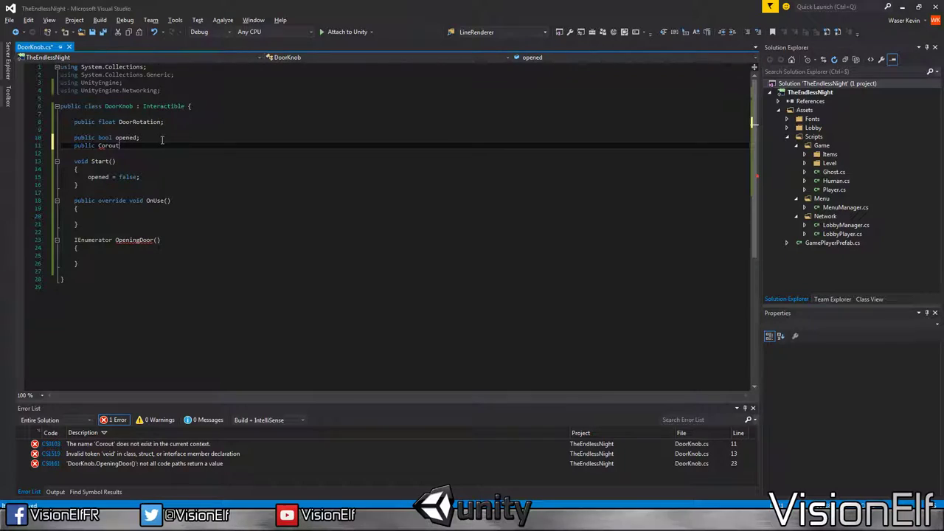
key(BackSpace)
key(BackSpace)
key(BackSpace)
key(BackSpace)
key(BackSpace)
key(BackSpace)
text(bool isOpening;)
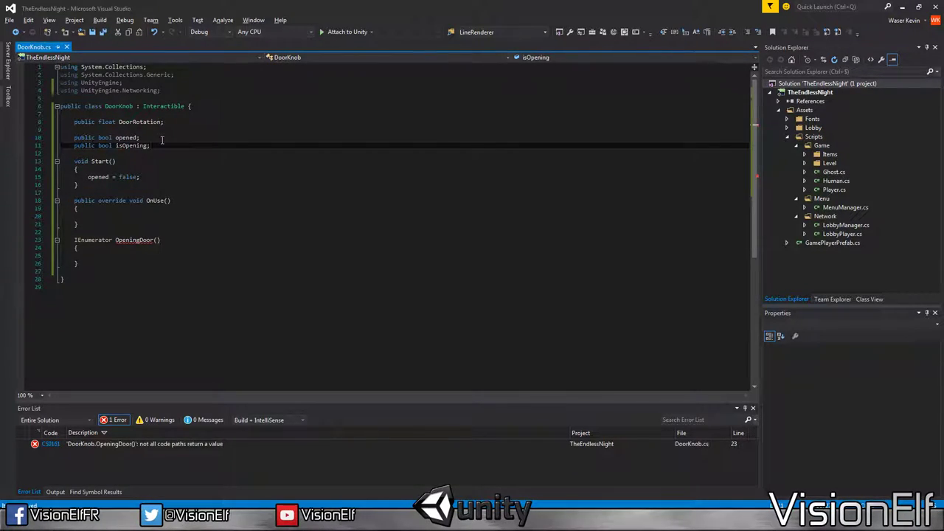
click(172, 216)
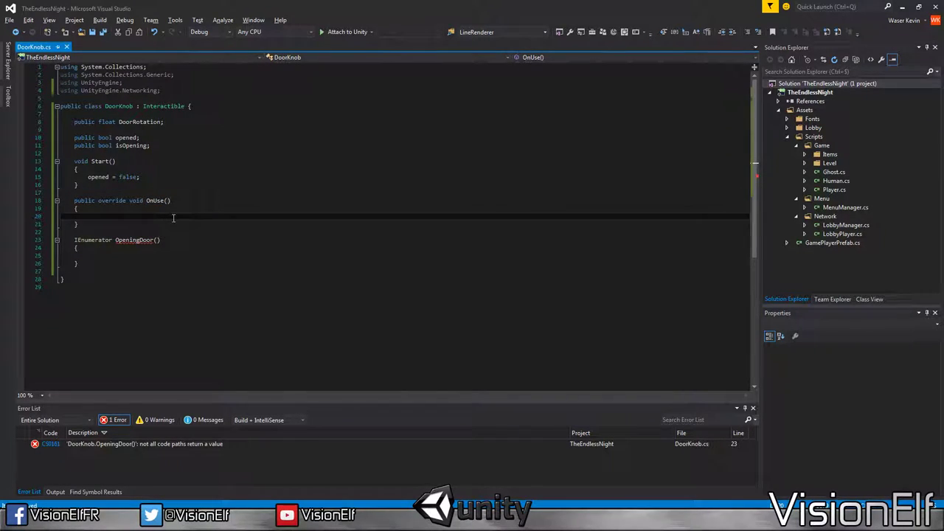
Step: Call ToggleDoor() from OnUse and add a ToggleDoor method containing opened = !opened;
text(ToggleDoor();)
key(Down)
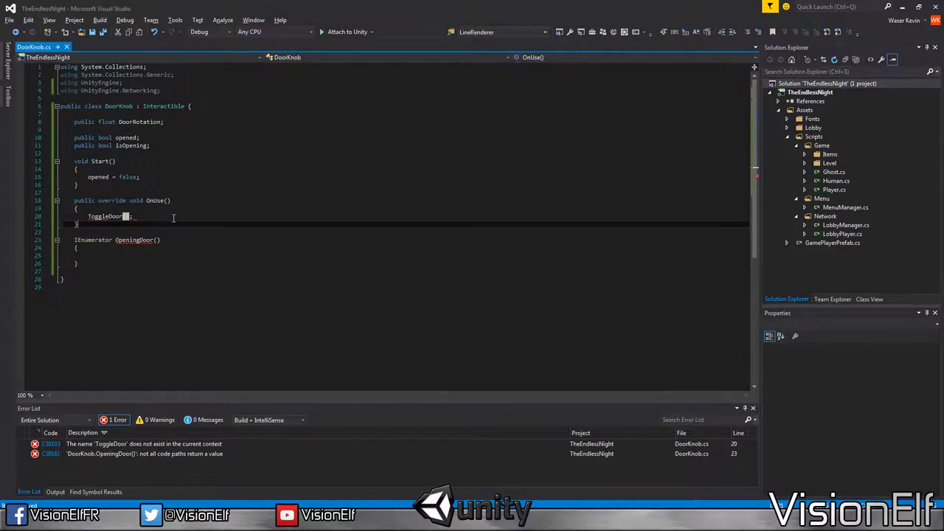
key(Return)
key(Return)
text(puybli)
text(lic voi)
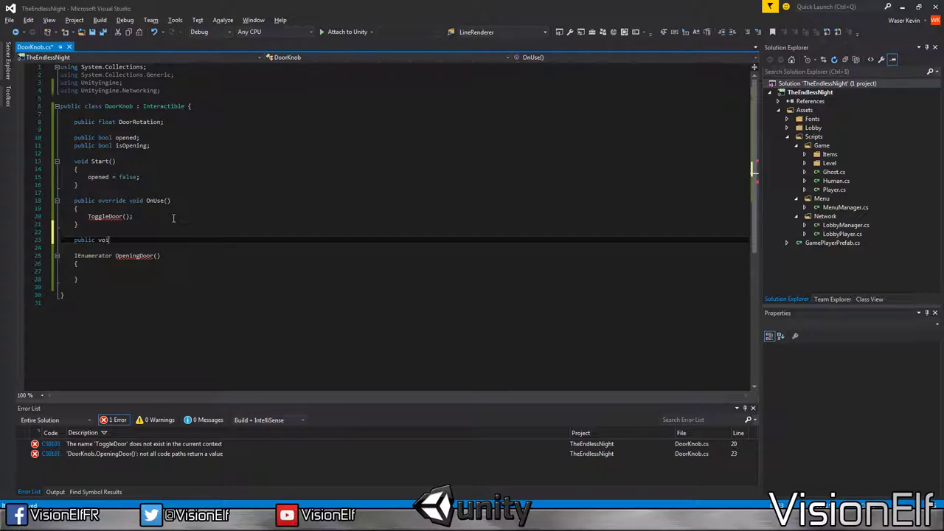
text(d Toggledoor)
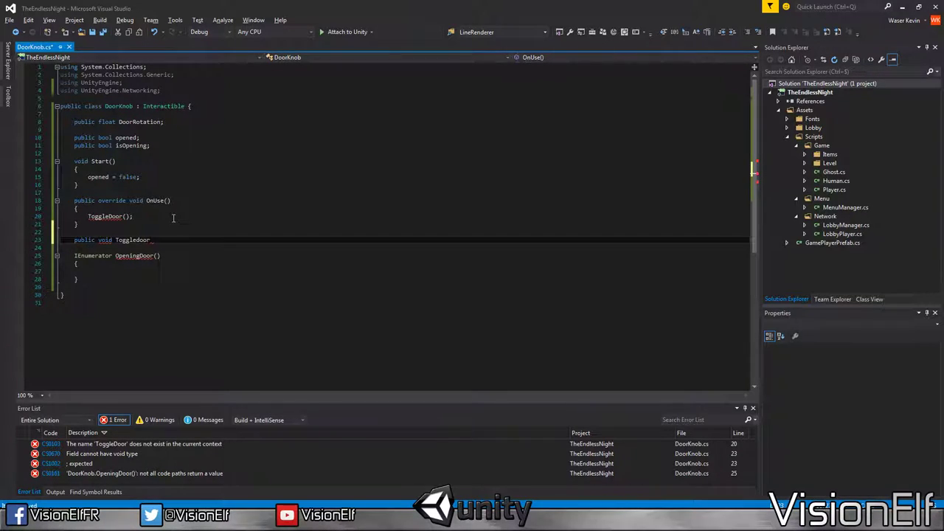
text(oor())
key(Return)
text({)
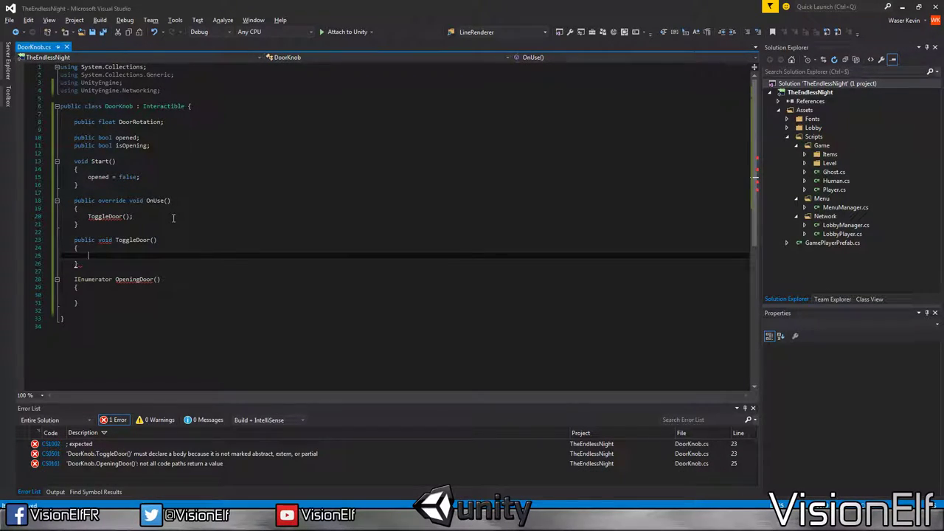
key(Return)
text(opene)
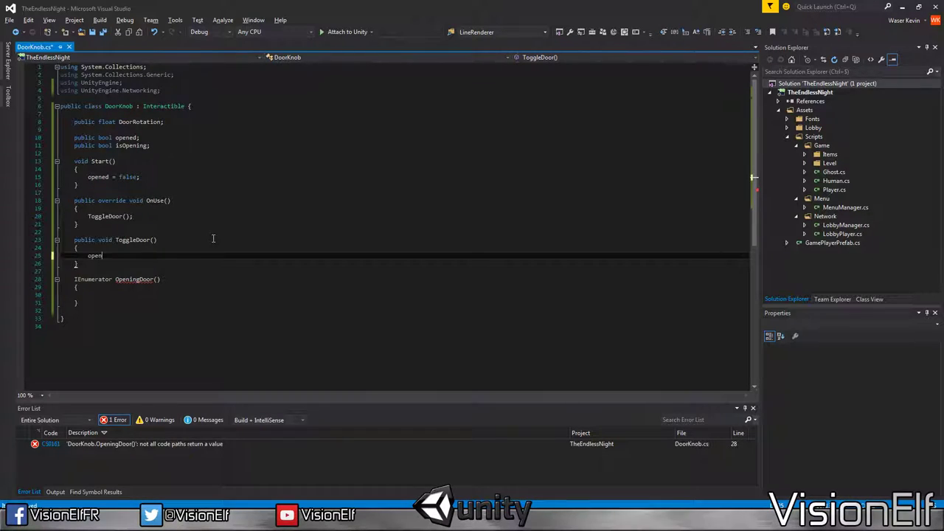
text(d = )
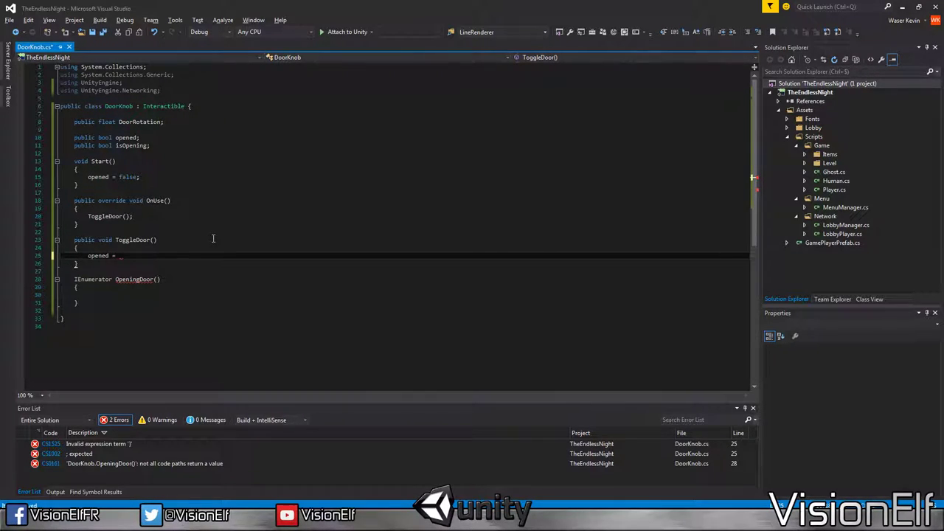
text(!opened;)
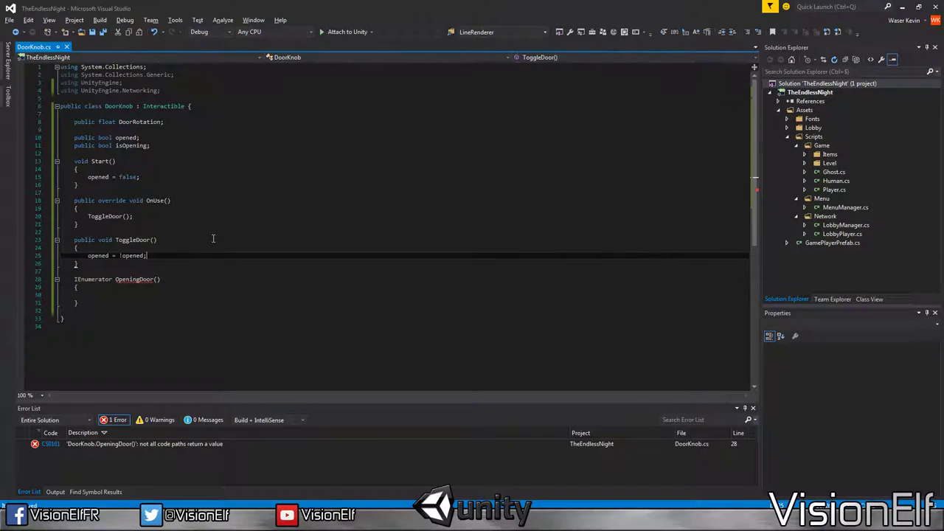
Step: Rename the isOpening field to isMoving, save, and remove public from both bool fields
double_click(137, 146)
text(isMoving)
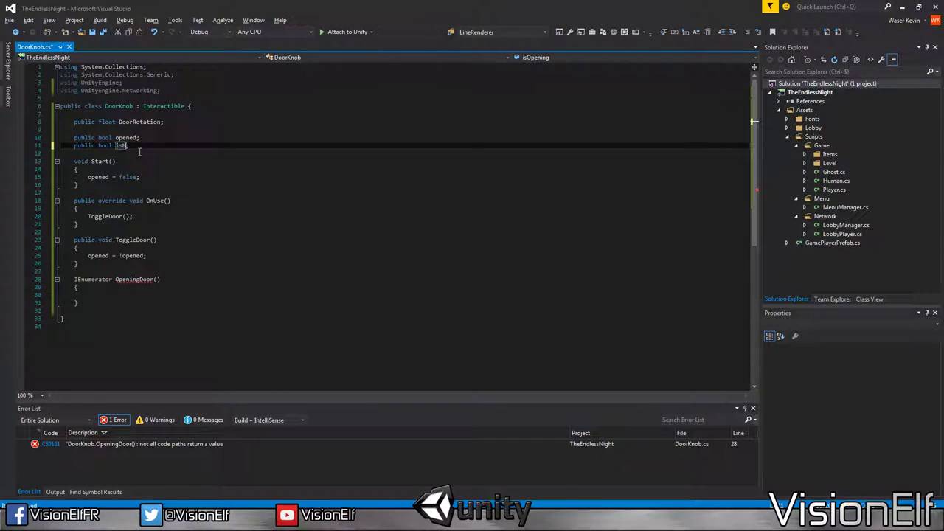
key(ctrl+s)
key(Return)
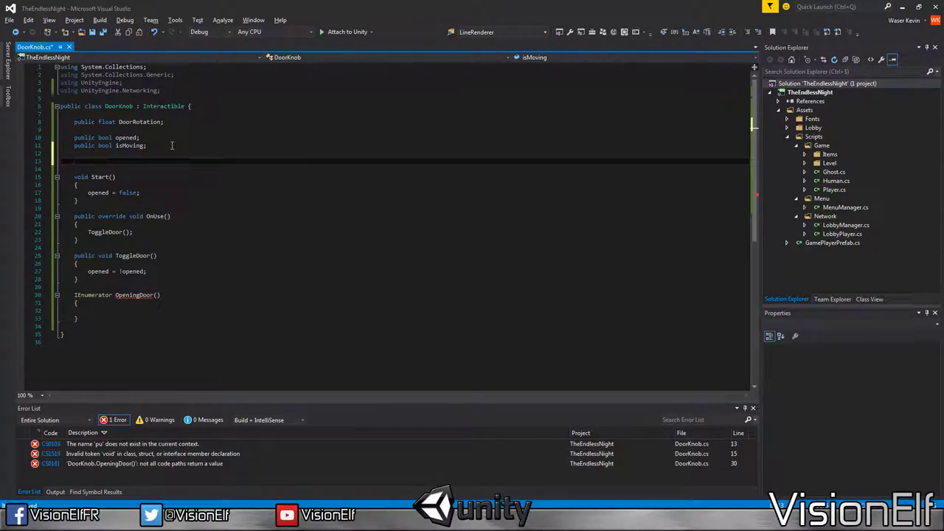
key(BackSpace)
alt+drag(73, 137, 98, 147)
key(Delete)
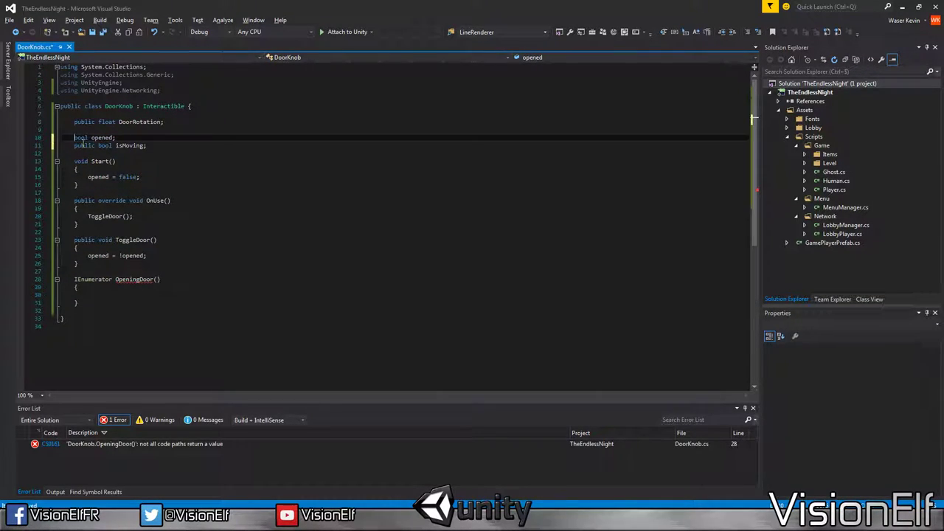
click(152, 144)
Step: Declare a Coroutine openingCoroutine field below isMoving
key(Return)
text(Coroutine)
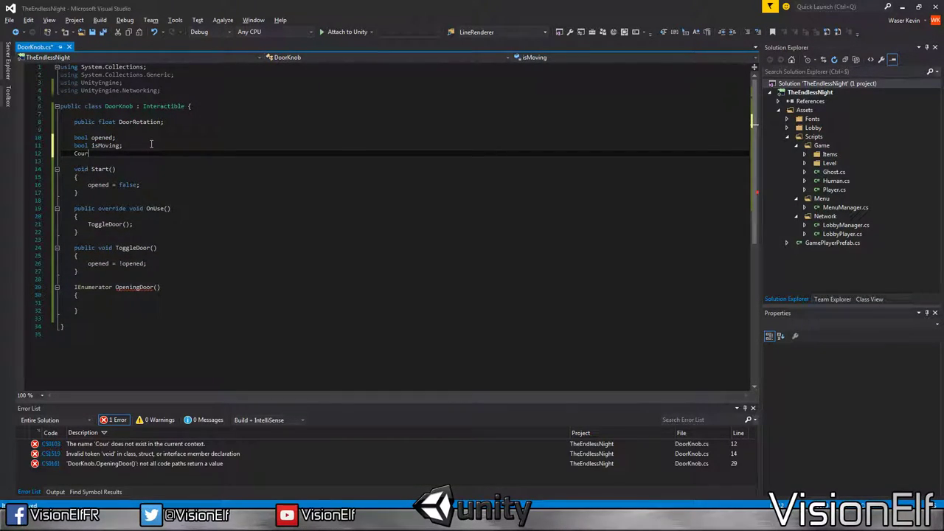
text( o)
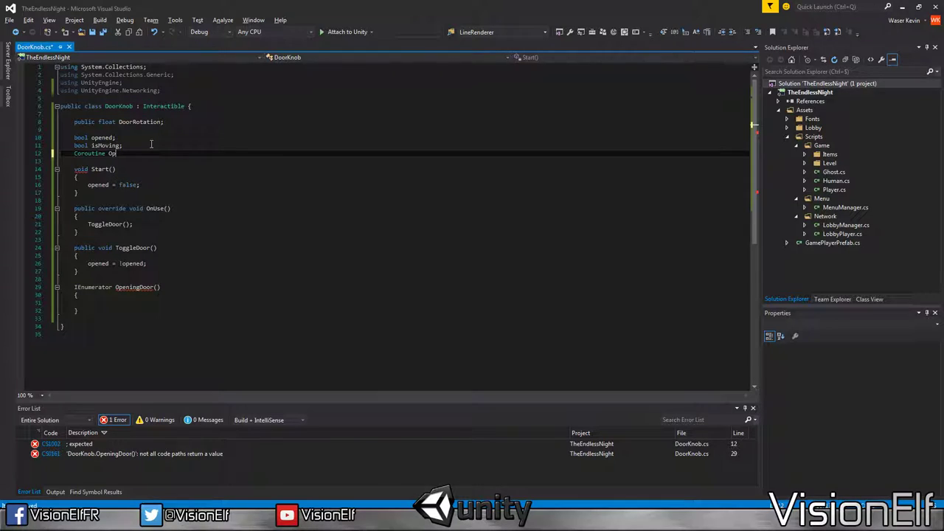
text(ep)
key(BackSpace)
key(BackSpace)
text(peningCoroutin)
text(e;)
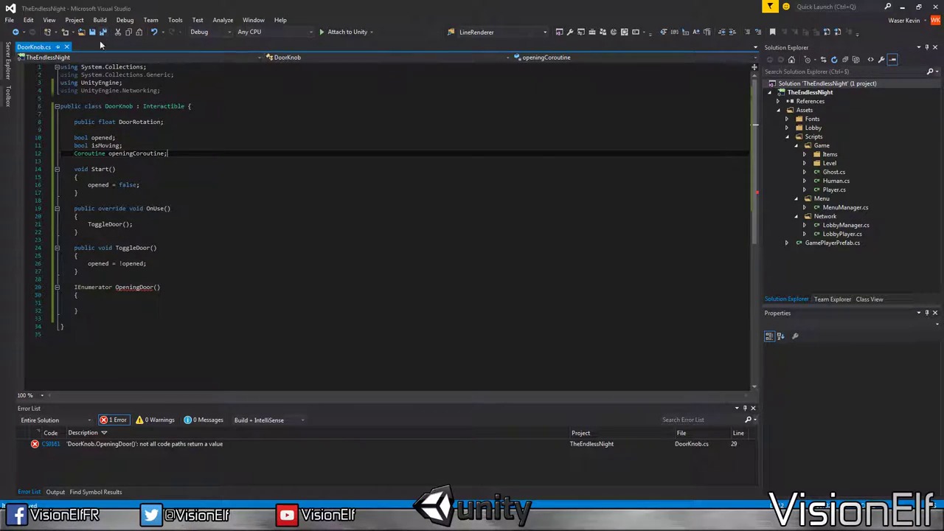
click(161, 198)
click(194, 305)
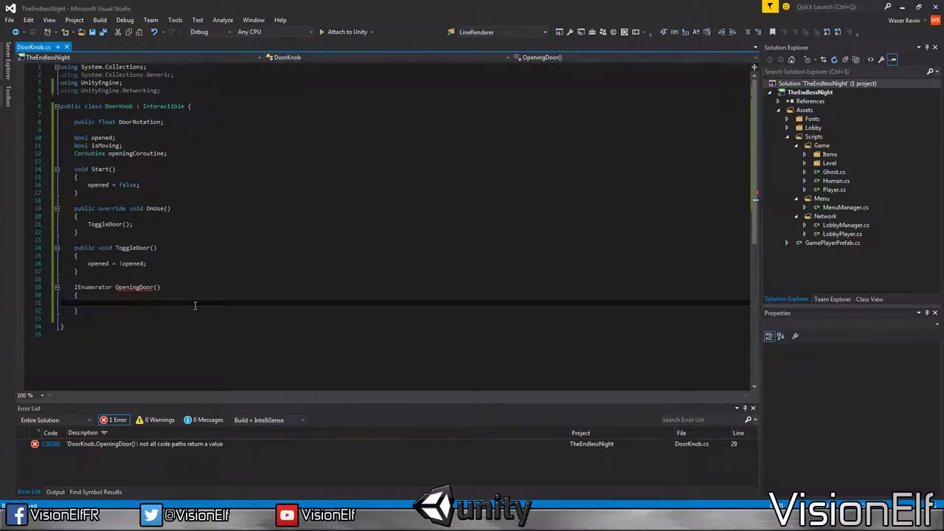
Step: Give OpeningDoor the body yield return null; and save DoorKnob.cs
text(yield retu)
text(rn null;)
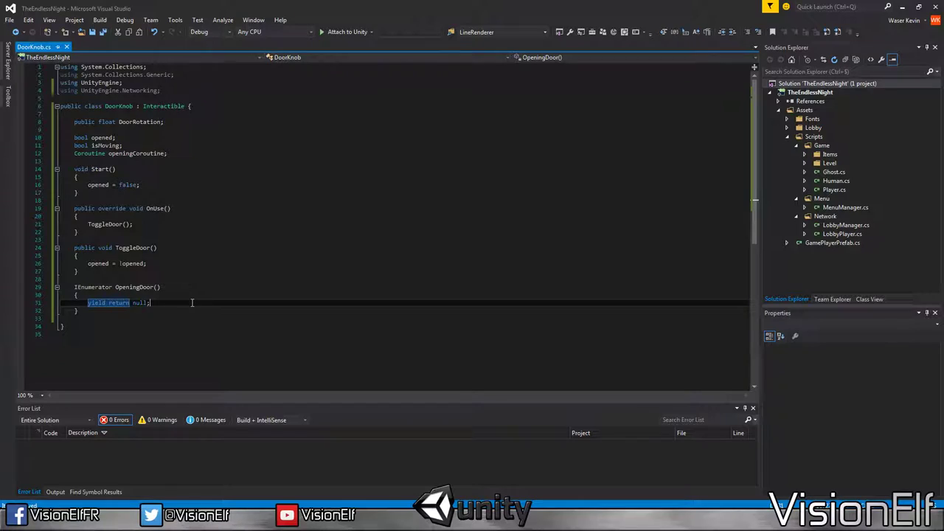
click(140, 184)
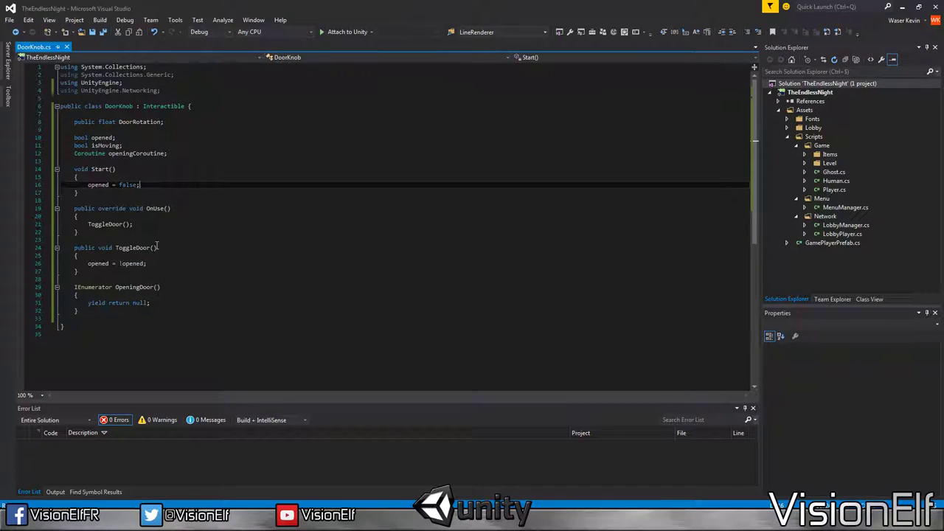
click(157, 247)
click(158, 185)
click(100, 32)
Step: Review the openingCoroutine, opened and isMoving fields and the uses of opened in ToggleDoor
click(167, 153)
click(153, 186)
double_click(147, 154)
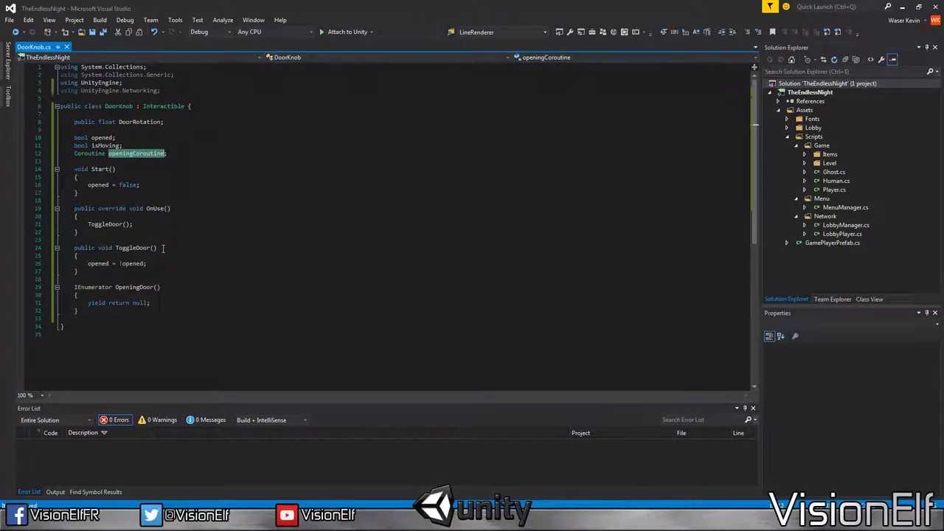
click(134, 248)
click(123, 263)
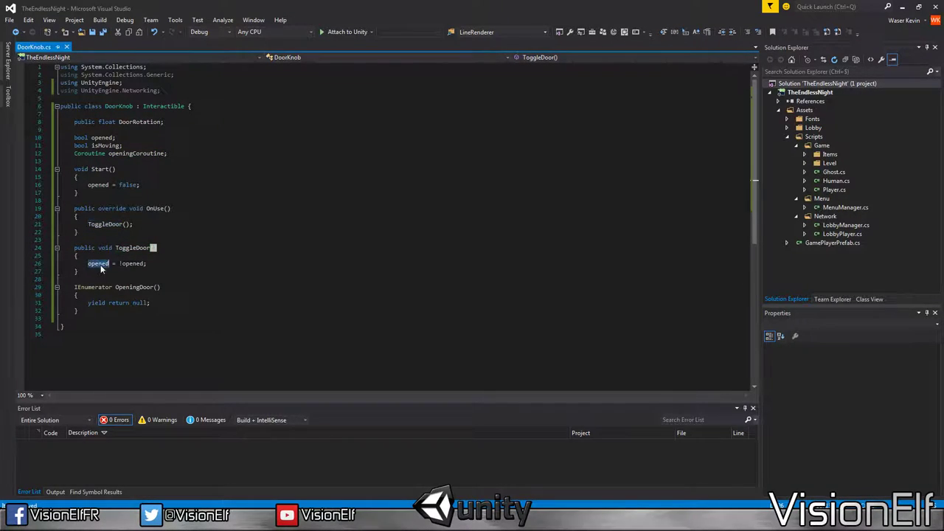
click(174, 264)
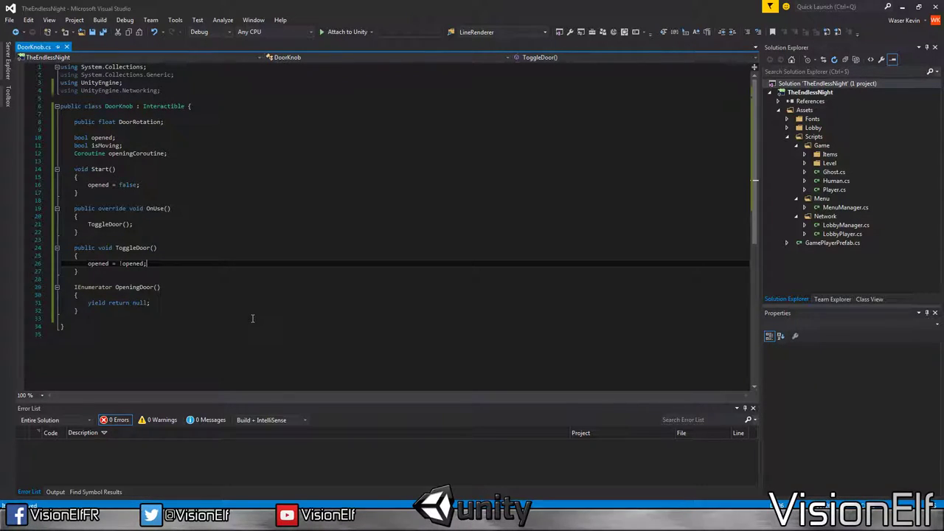
double_click(105, 146)
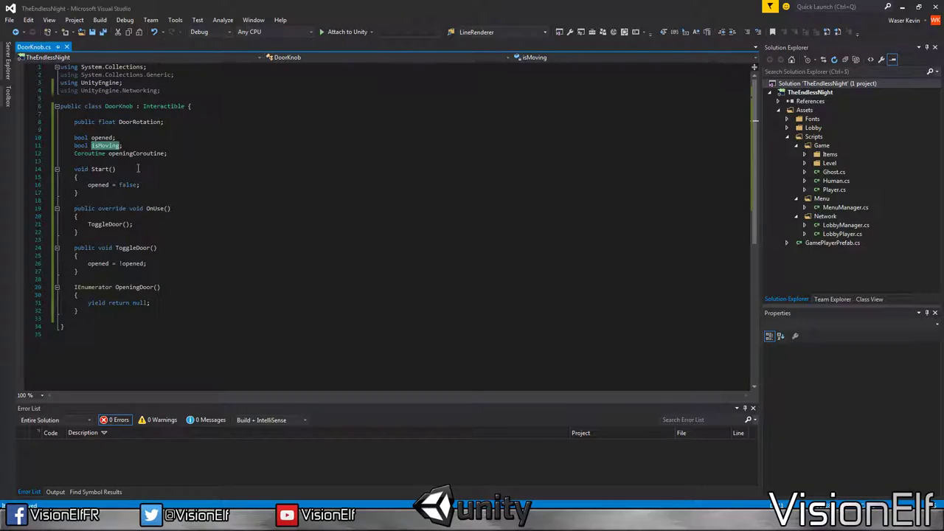
Step: Delete the isMoving field and add if (openingCoroutine == null) after the toggle in ToggleDoor
click(135, 146)
key(ctrl+x)
click(163, 259)
click(164, 255)
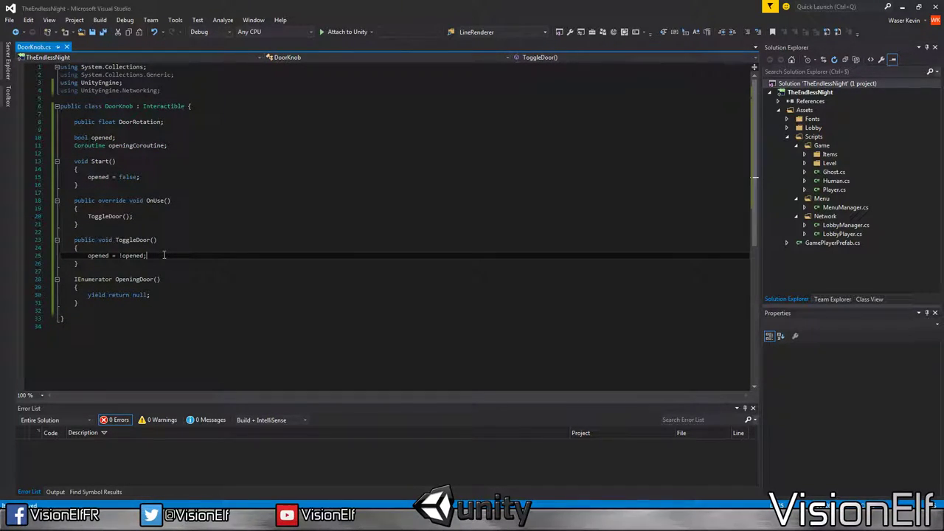
key(Return)
text(if ()
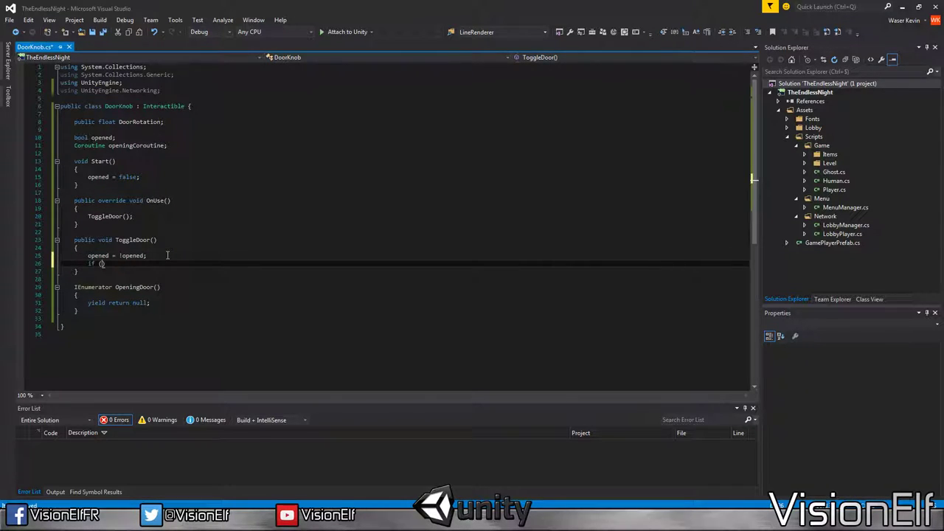
text(openingCoroutine)
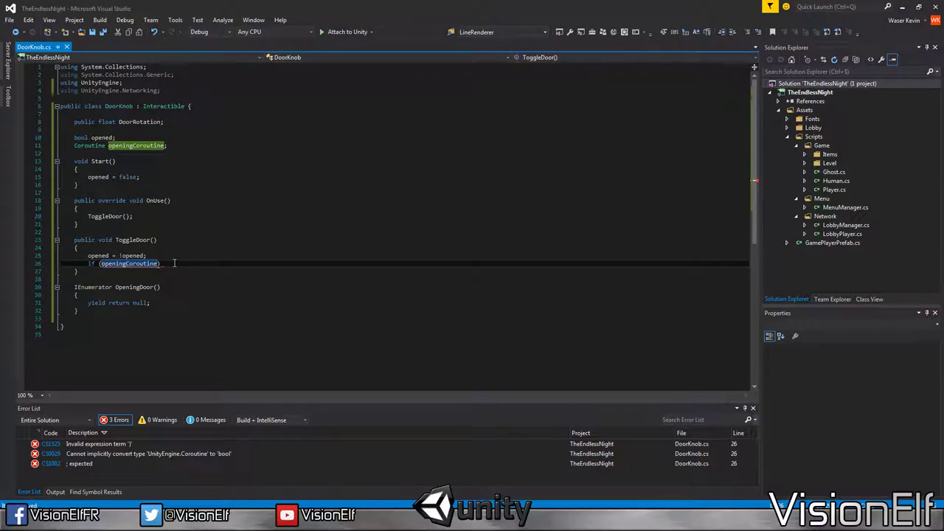
text(== null)
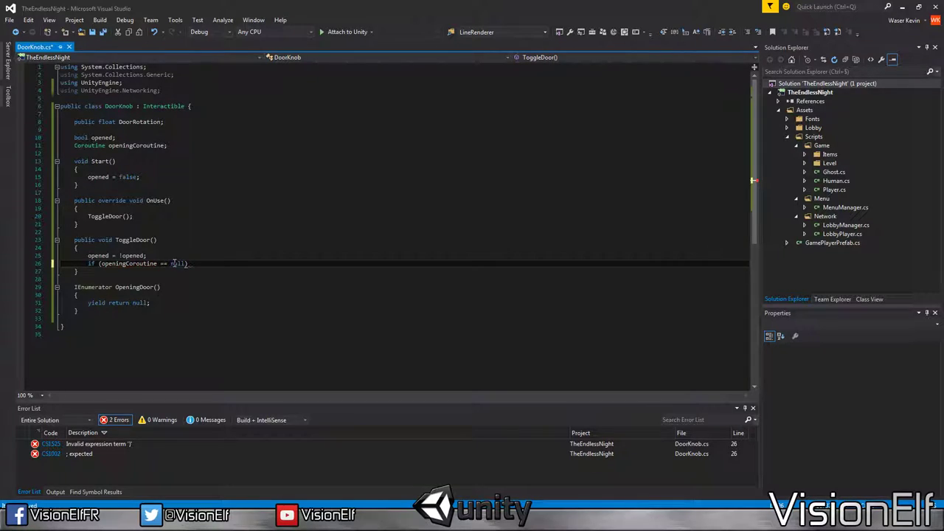
key(Return)
Step: Under the check, write openingCoroutine = StartCoroutine(OpeningDoor());
key(Up)
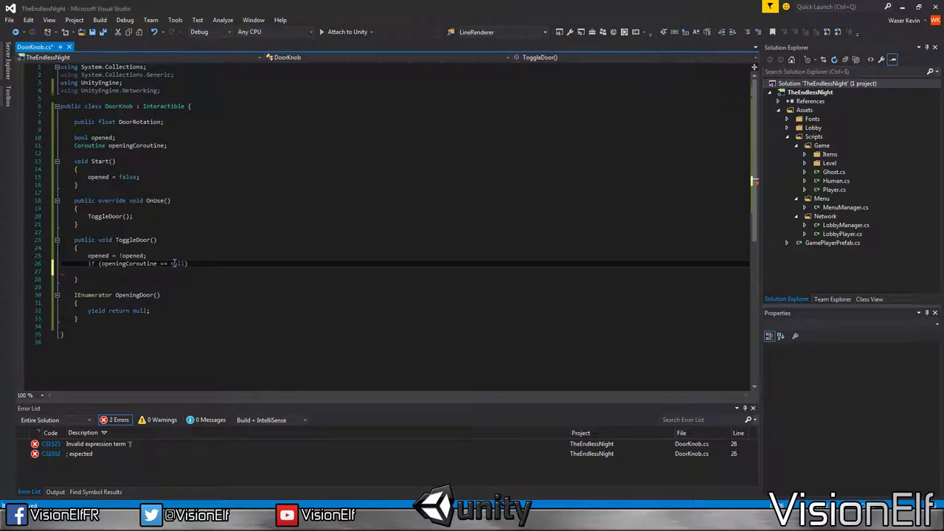
key(Up)
key(Down)
key(Down)
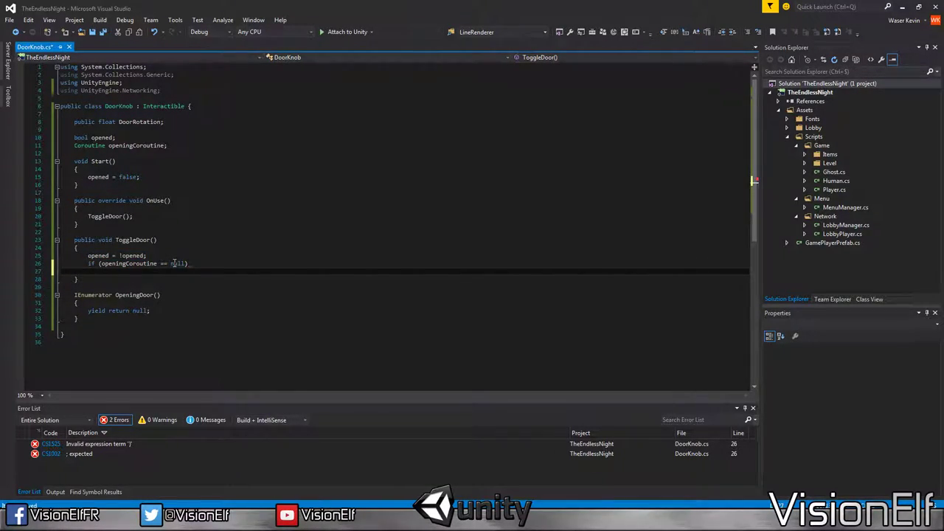
key(Up)
key(Up)
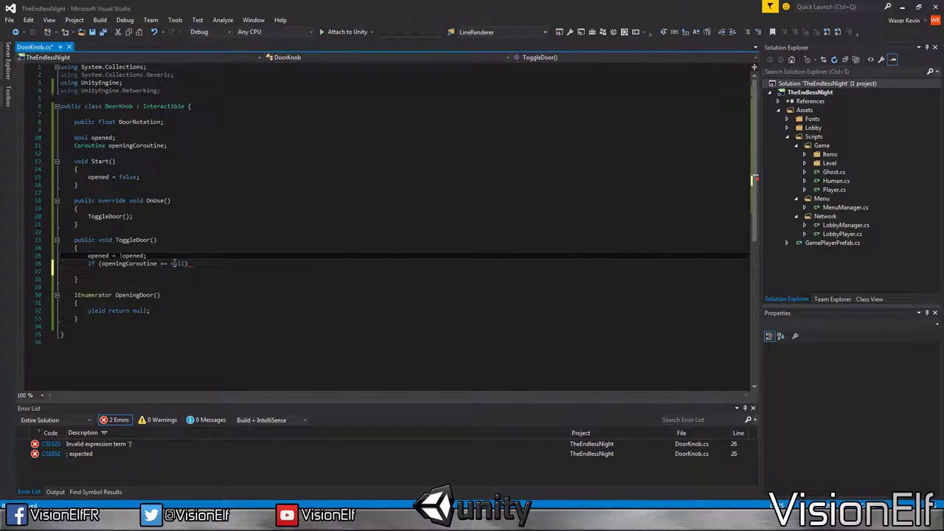
key(Down)
key(Down)
text(o)
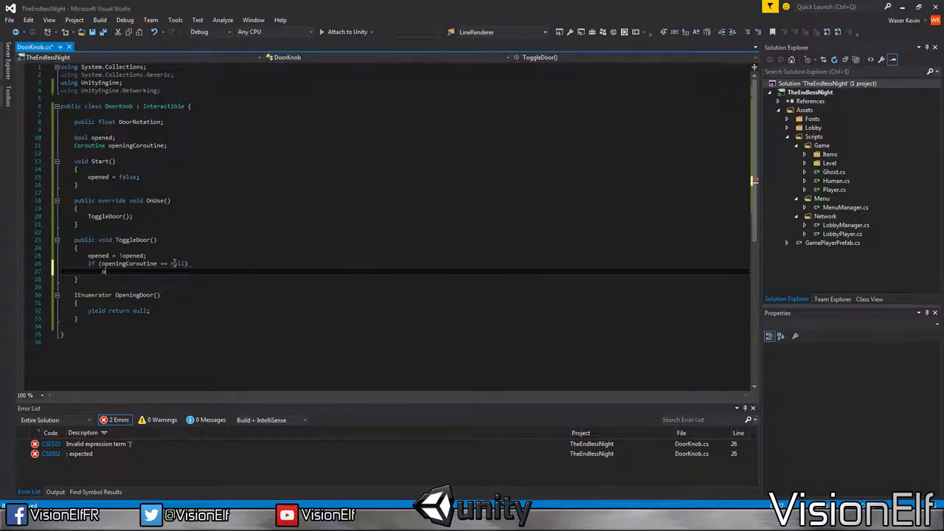
text(peningCoroutine = )
text(StartCoroutine()
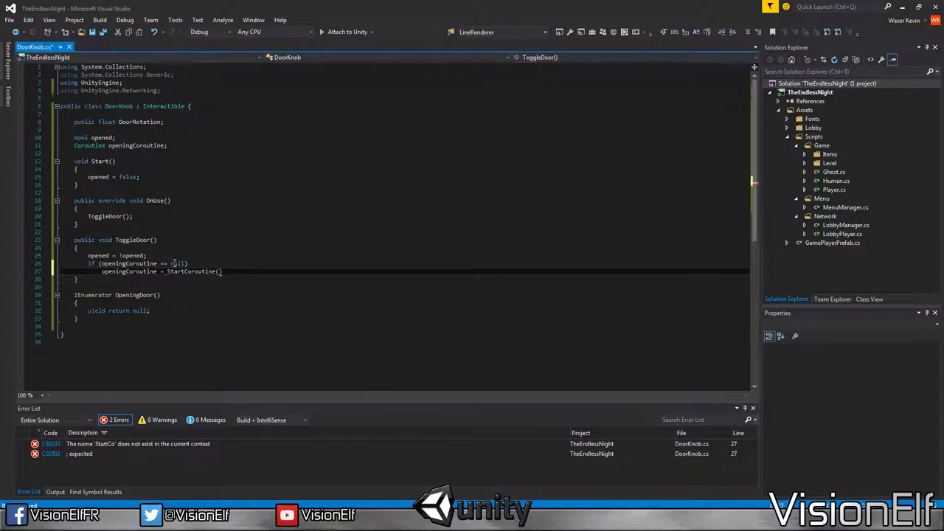
text(Opene)
key(BackSpace)
text(i)
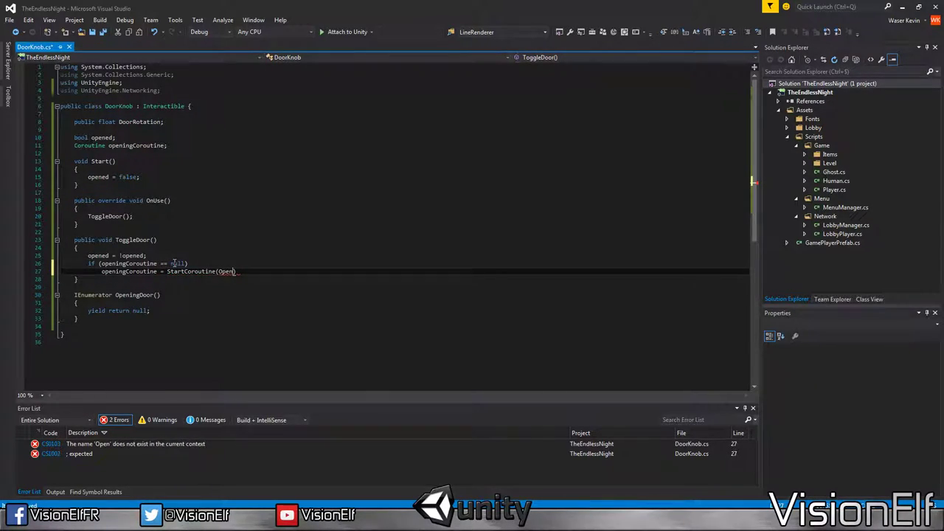
text(ngDoor());)
click(176, 302)
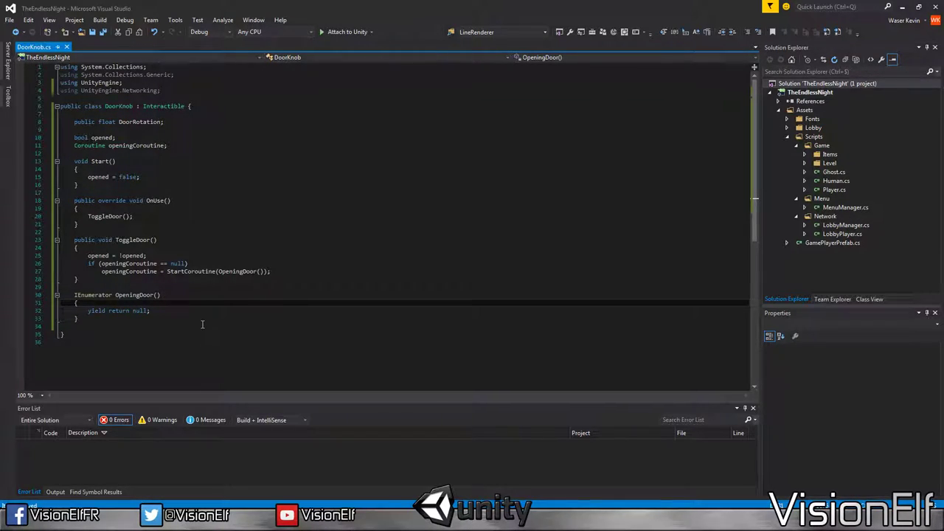
Step: Delete the opened field, its Start initialization and toggle line, and begin a while loop in OpeningDoor
click(133, 137)
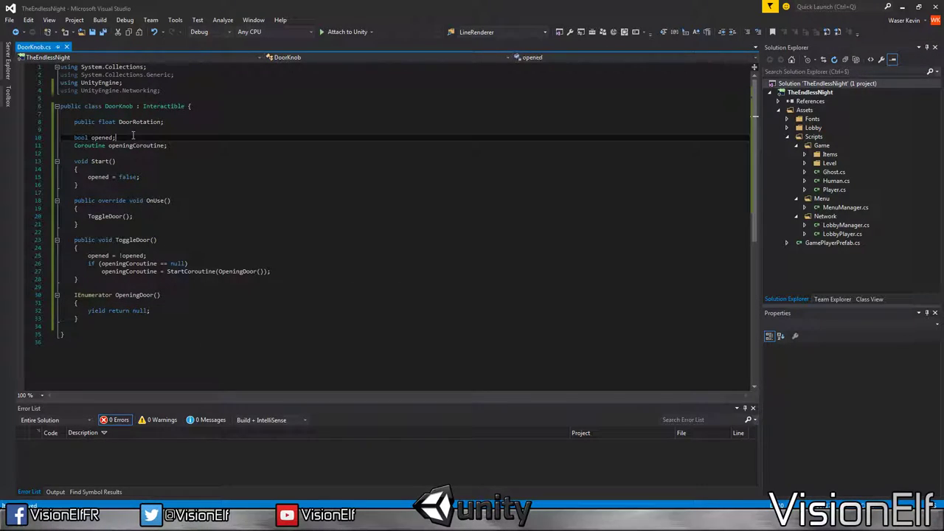
key(ctrl+x)
click(144, 169)
key(ctrl+x)
click(199, 240)
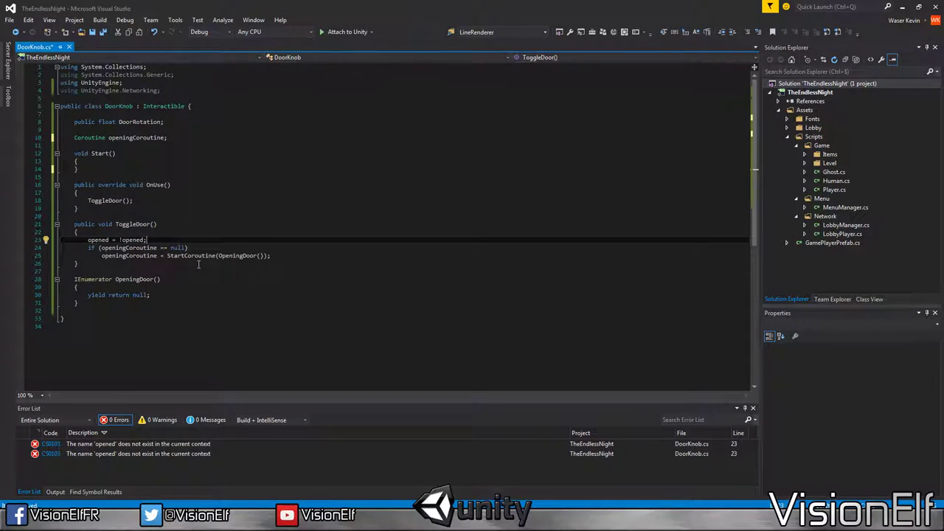
key(ctrl+x)
click(225, 272)
key(Down)
key(Return)
text(whi)
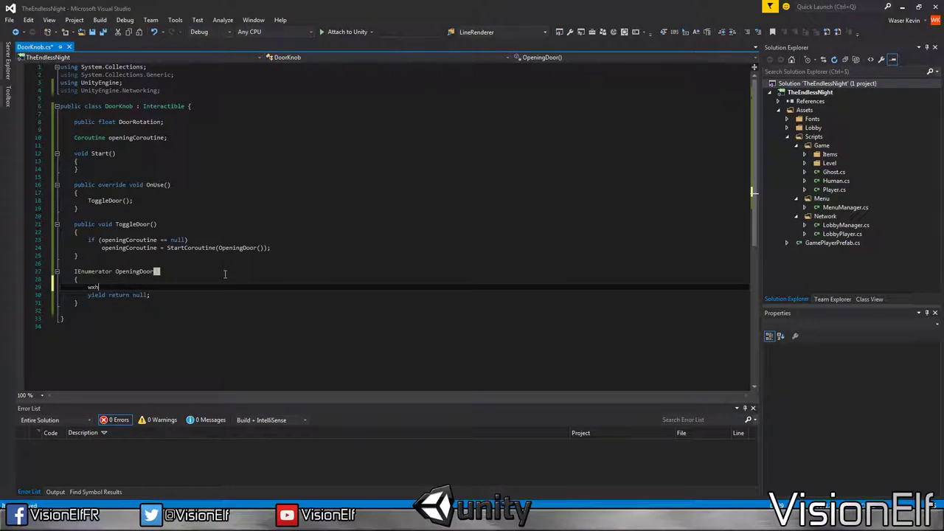
text(le ()
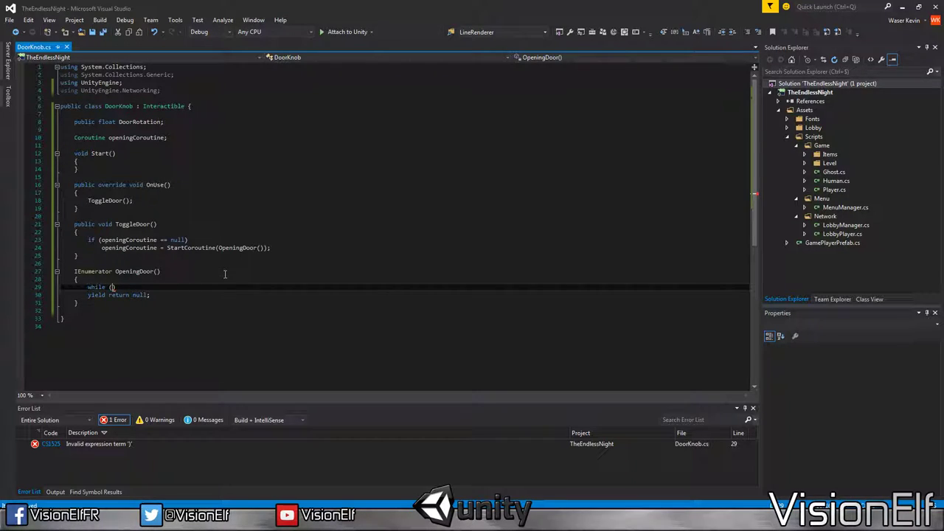
Step: Declare a GameObject door field and move it below DoorRotation
click(221, 112)
key(Return)
text(pub)
key(BackSpace)
key(BackSpace)
key(BackSpace)
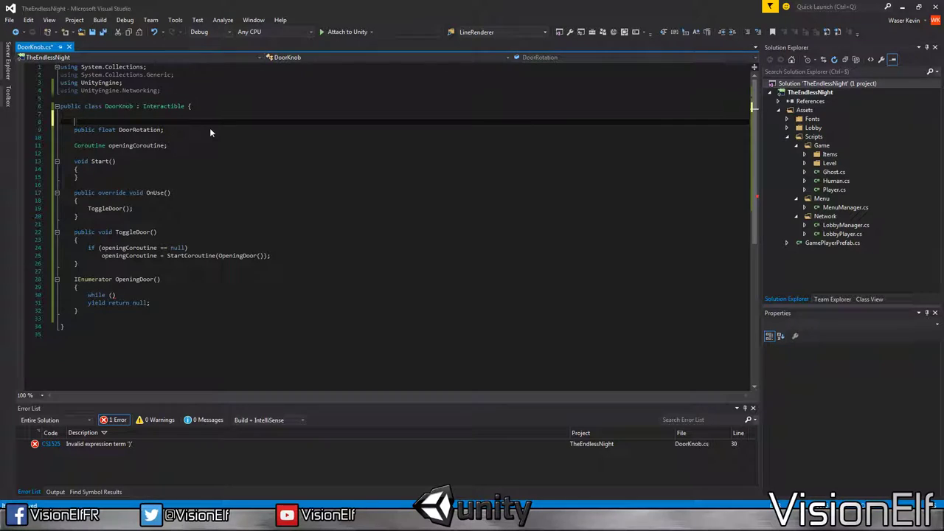
text(GameObject)
key(ctrl+s)
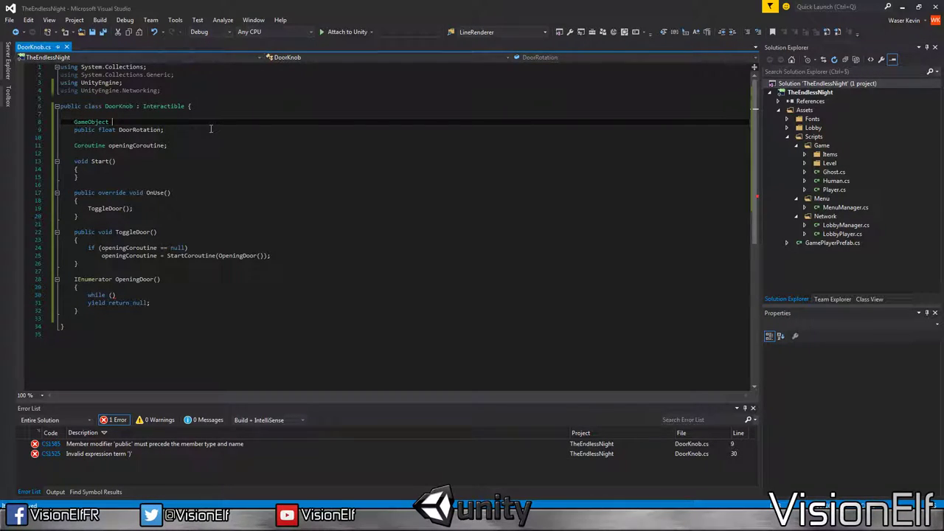
text(door;)
key(alt+Down)
key(Down)
Step: In Start, assign door = transform.parent.gameObject and save the script
key(Down)
key(Down)
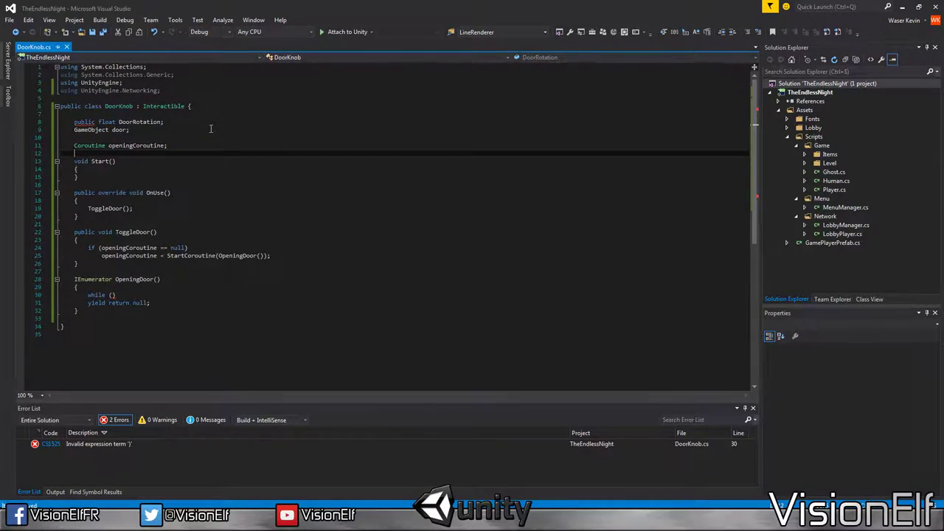
key(Down)
key(Down)
key(End)
key(Return)
text(door = th)
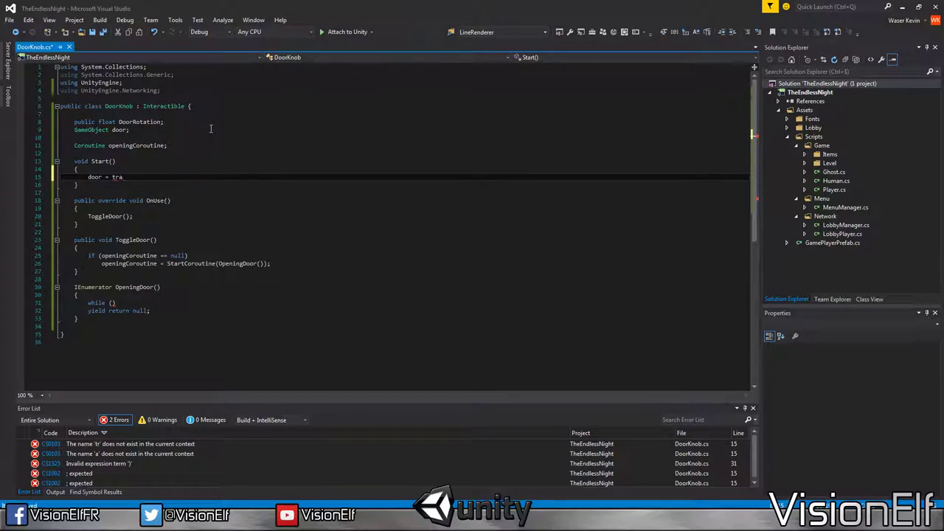
text(ansform.parent;)
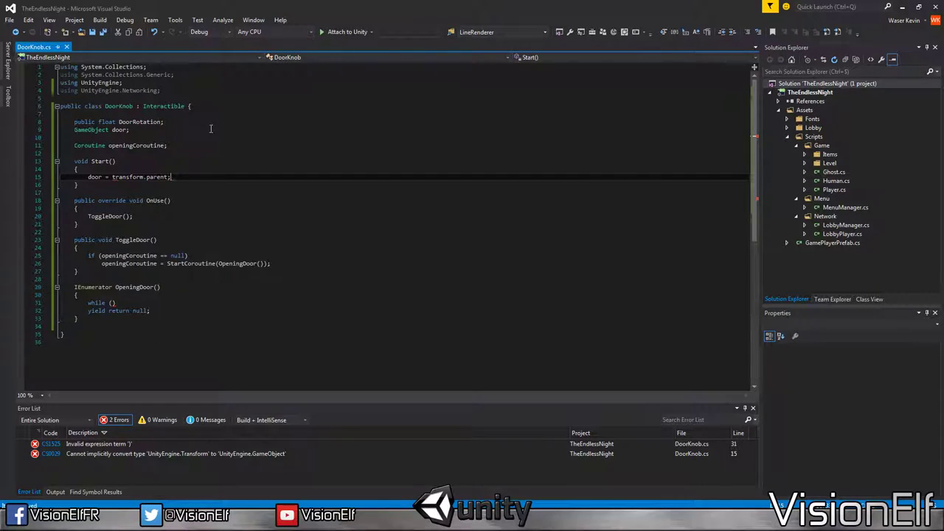
click(168, 178)
key(ctrl+z)
text(gameObject)
key(ctrl+s)
Step: Start typing the while condition, then erase it and leave Visual Studio
click(178, 303)
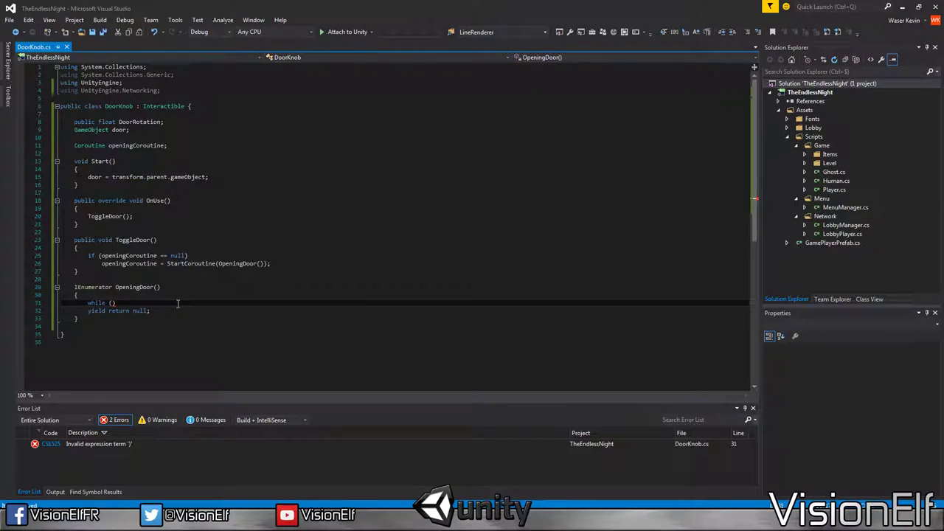
text(()
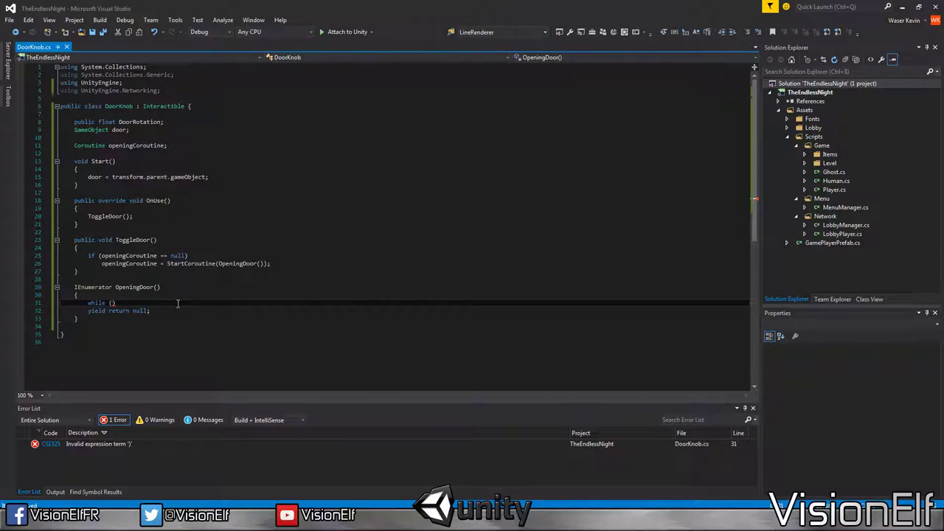
text(doo)
key(BackSpace)
key(BackSpace)
key(BackSpace)
key(BackSpace)
key(BackSpace)
key(BackSpace)
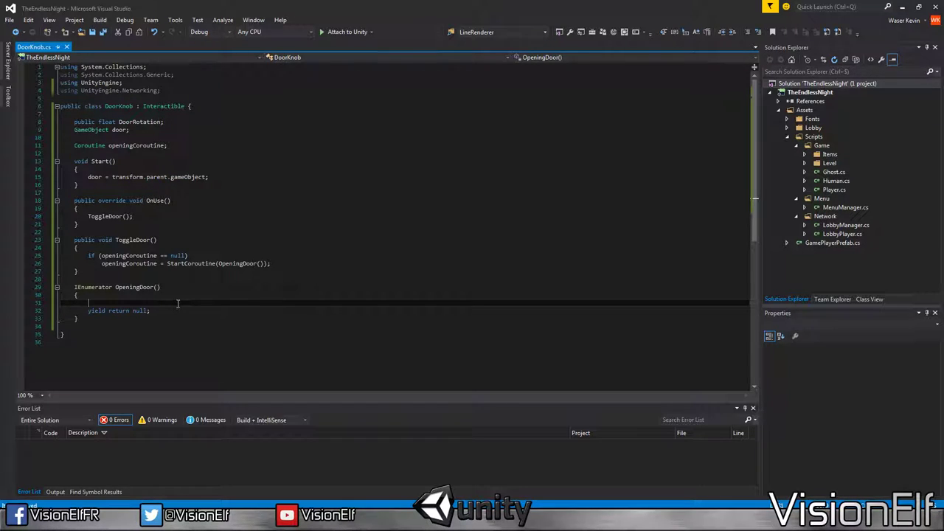
key(alt+Tab)
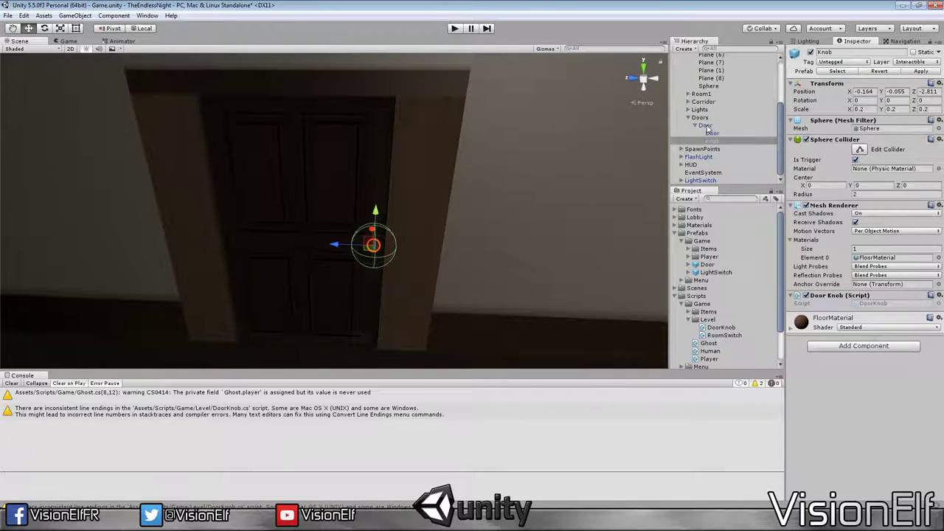
Step: Select the Door, swing it with the Rotate tool, then set its Y rotation to 0
double_click(706, 126)
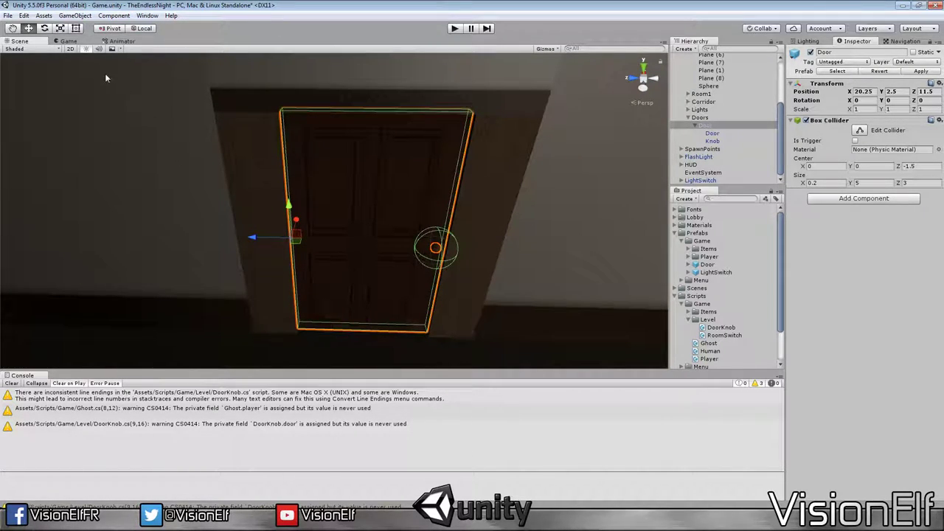
click(44, 28)
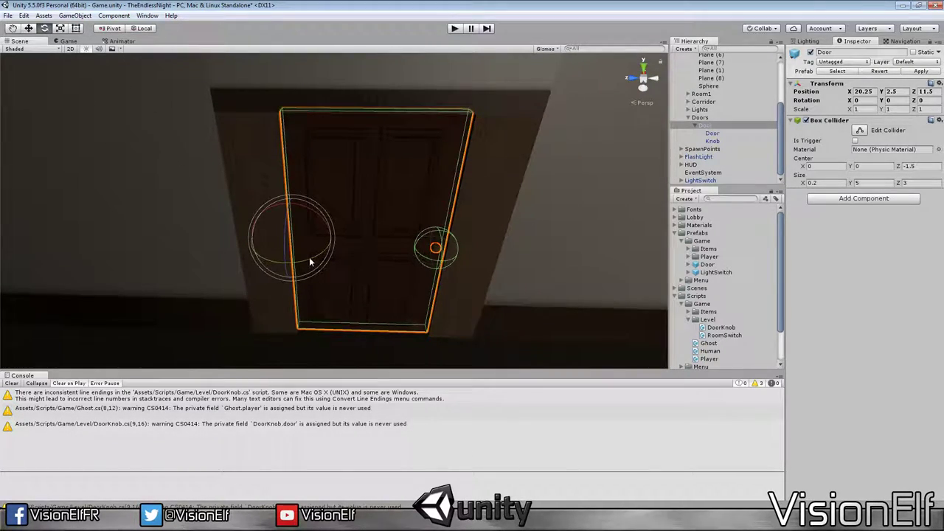
mouse_move(322, 257)
mouse_down()
mouse_move(256, 291)
mouse_move(330, 267)
mouse_up()
click(895, 101)
text(0)
key(Return)
Step: Set the door's Y rotation to 260 and orbit the view to see it open
click(894, 100)
text(260)
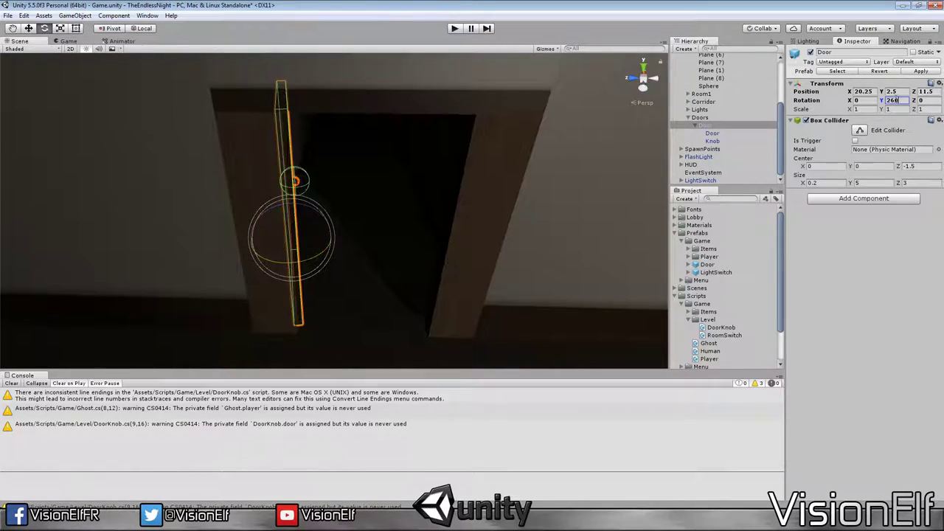
alt+drag(517, 192, 392, 169)
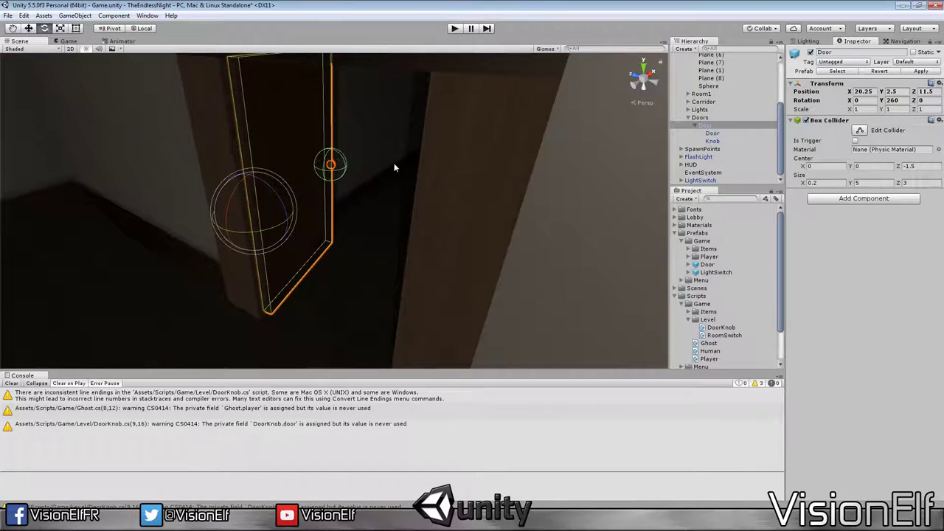
click(391, 177)
click(306, 185)
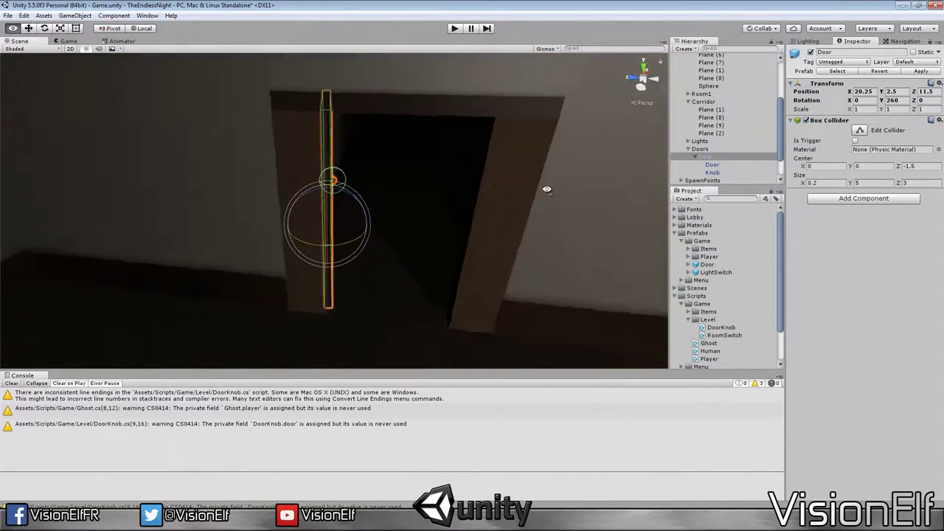
alt+drag(355, 191, 521, 189)
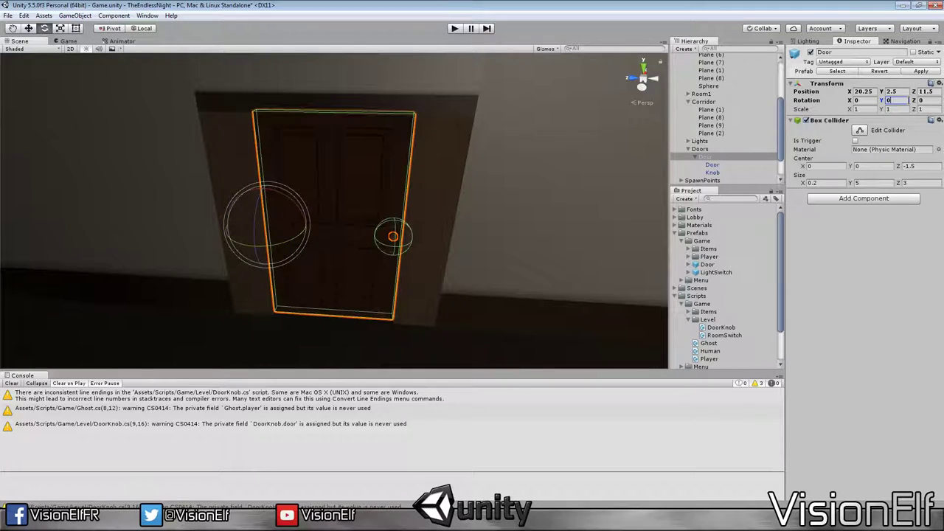
key(alt+Tab)
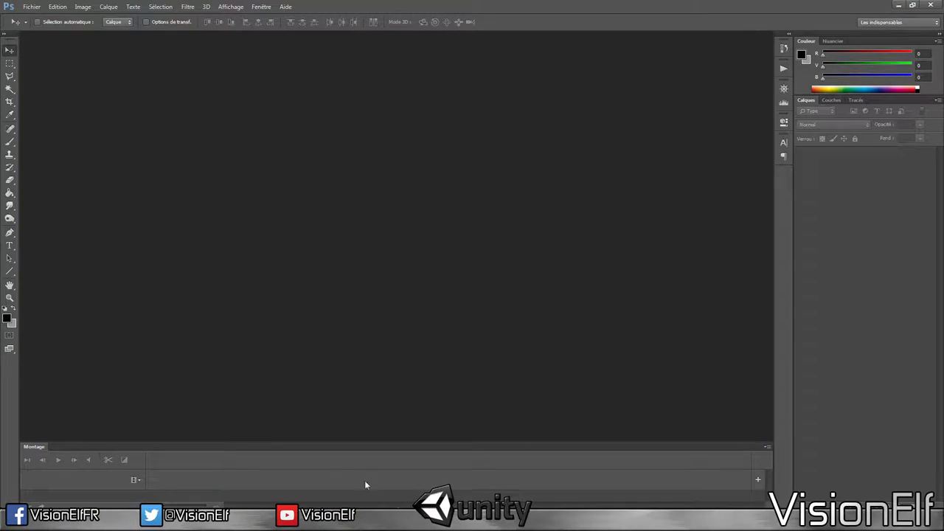
Step: Close the development console and game window, then give the Knob's Door Rotation 260
key(alt+Tab)
key(alt+Tab)
key(alt+Tab)
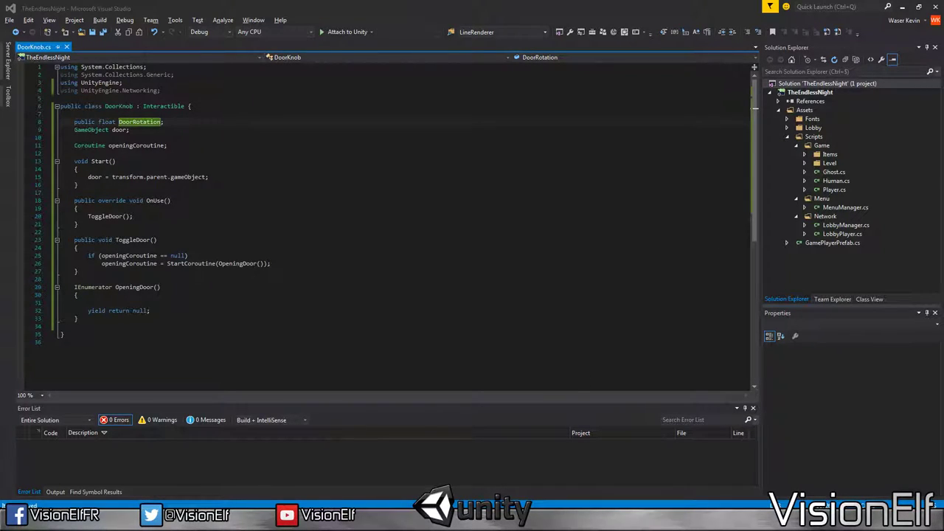
key(alt+Tab)
click(590, 404)
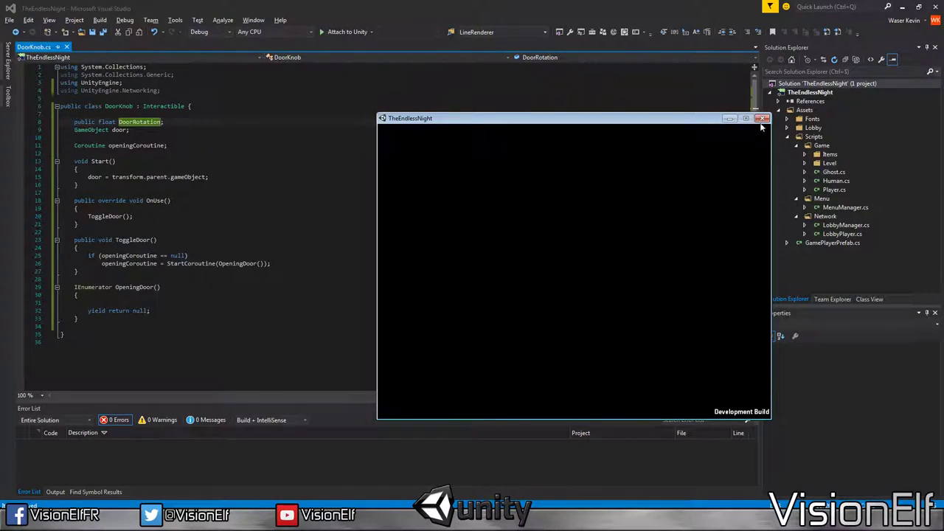
click(763, 118)
key(alt+Tab)
click(732, 164)
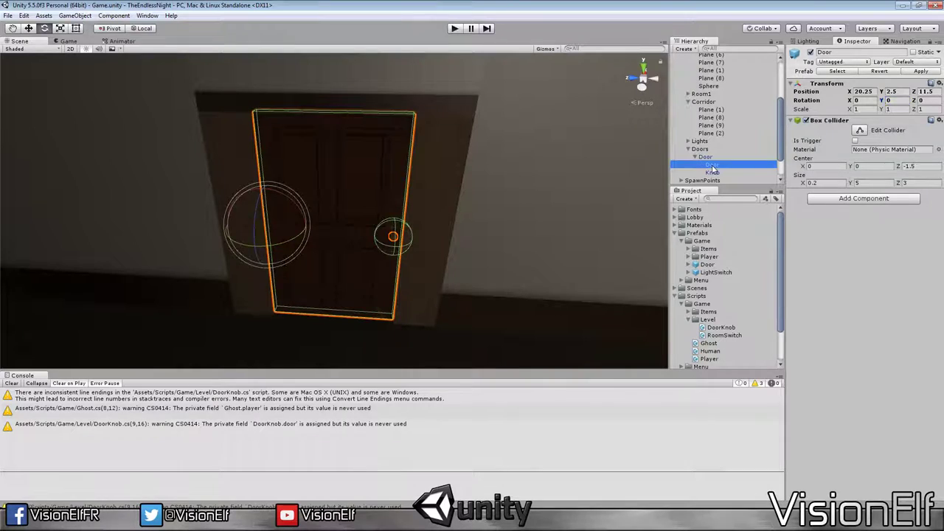
click(731, 173)
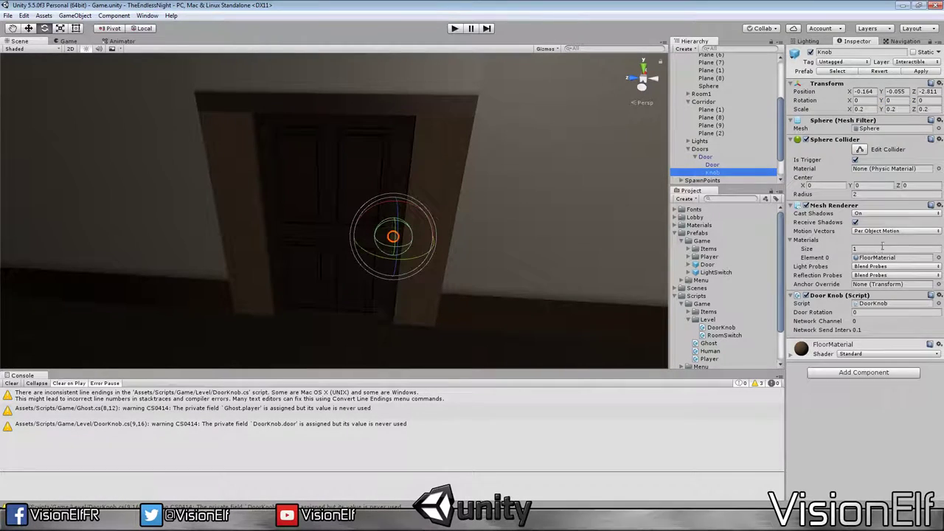
click(867, 313)
text(260)
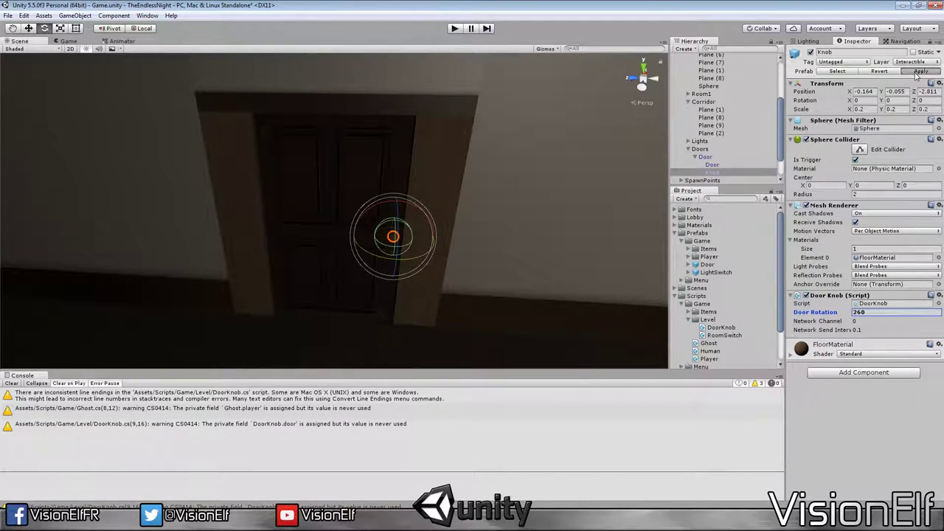
Step: Re-add a bool opened field below openingCoroutine and set opened = false in Start
key(alt+Tab)
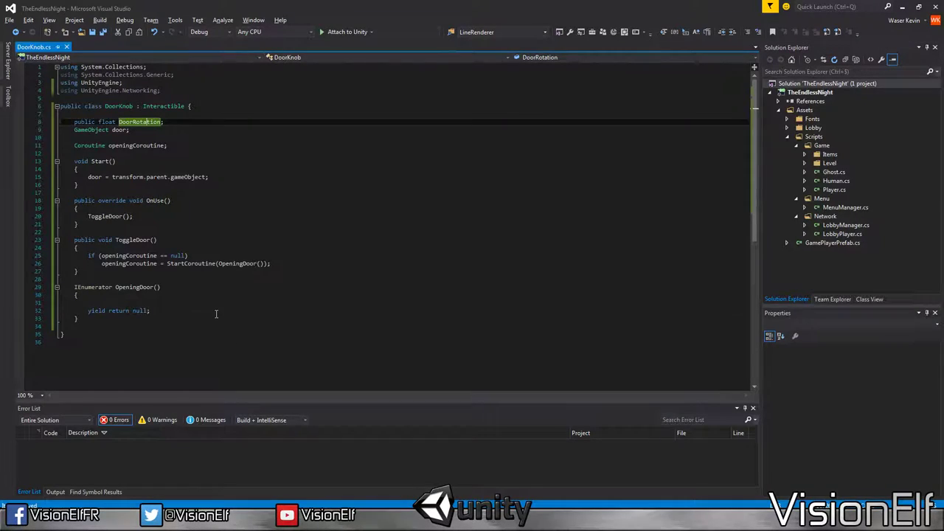
click(220, 301)
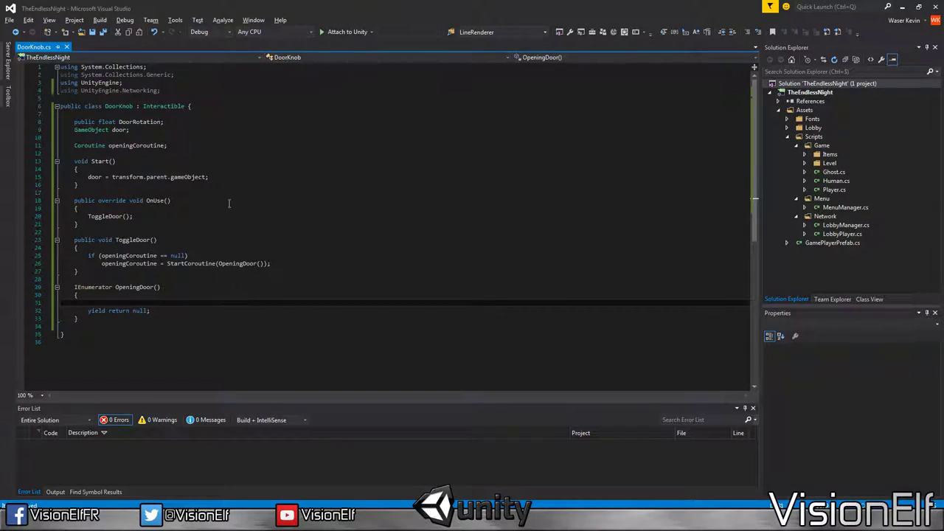
click(218, 155)
click(228, 137)
click(232, 146)
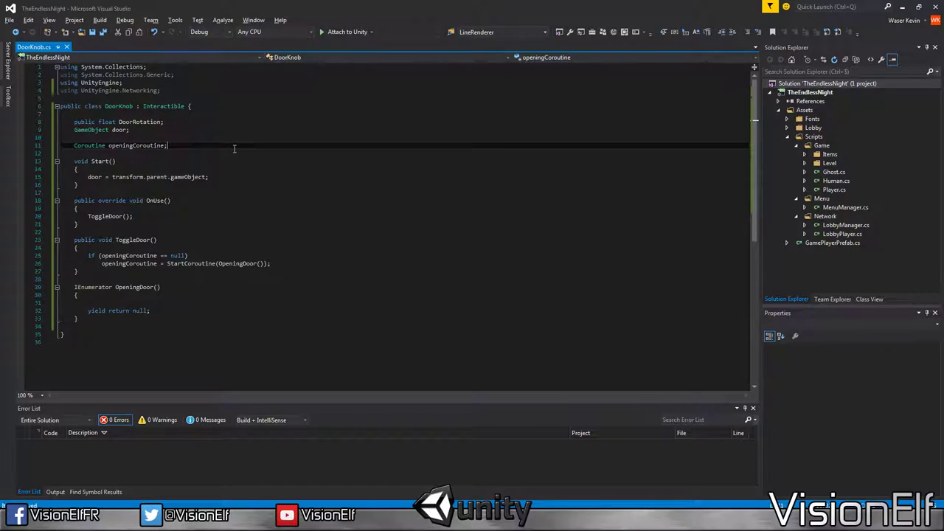
key(Return)
text(bool ope)
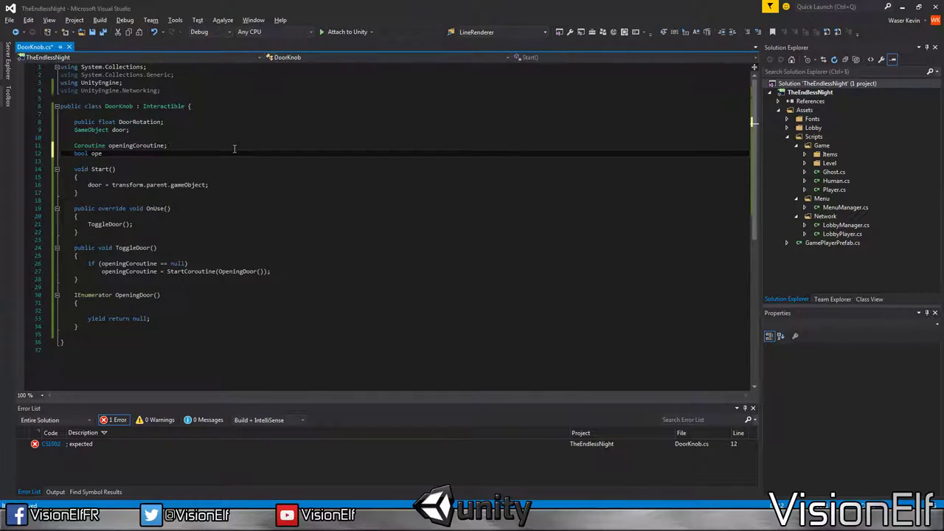
text(ned;)
key(Down)
key(Down)
key(Down)
key(End)
key(Return)
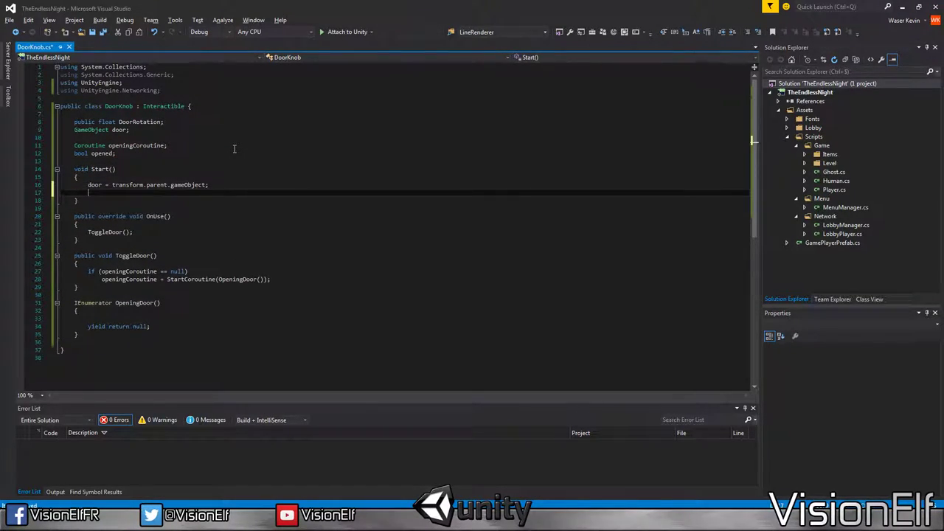
key(BackSpace)
key(BackSpace)
text(pened = )
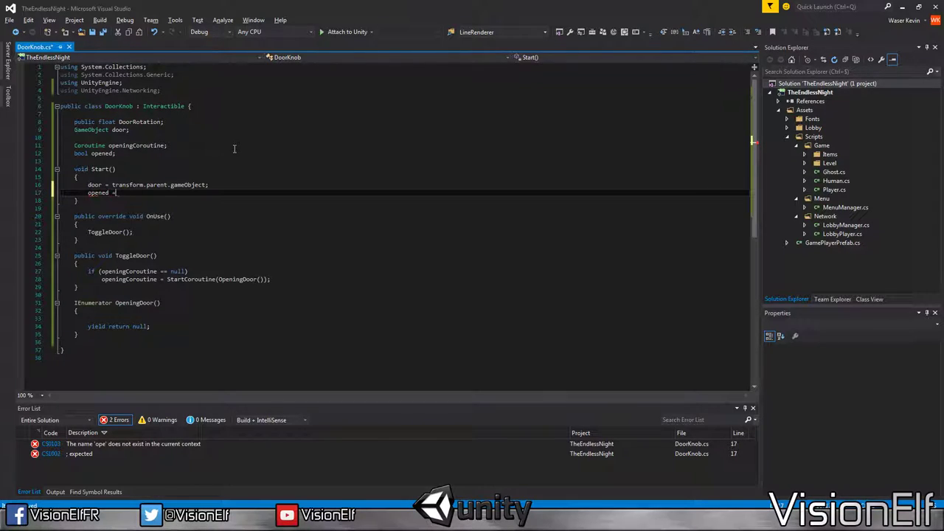
text(false;)
Step: Add a while loop in OpeningDoor comparing door.transform.localRotation.eulerAngles.y with targetRotation
click(206, 324)
click(205, 319)
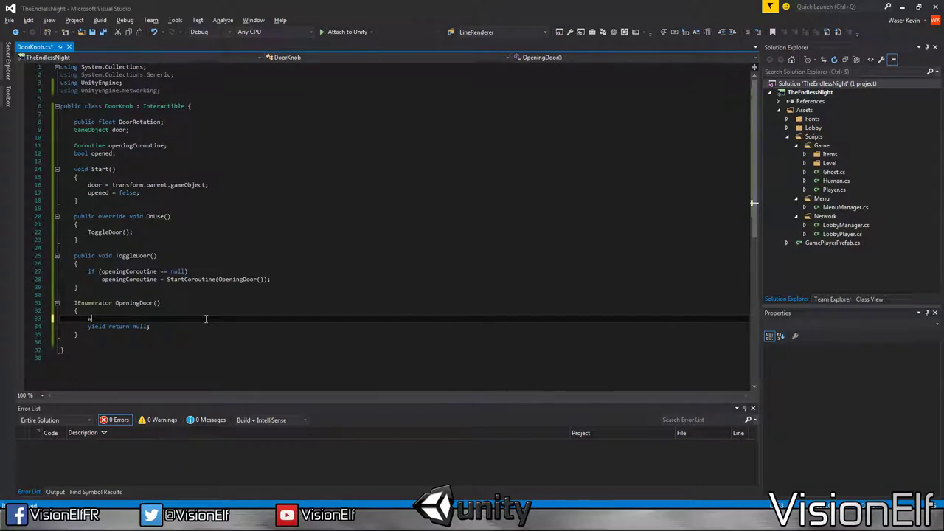
text(while ()
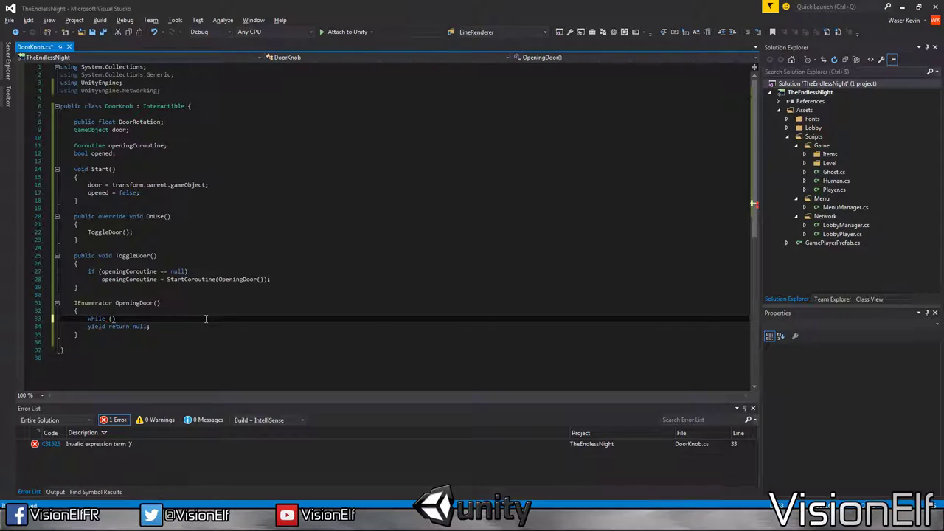
text(door.tr)
text(ansform.loca)
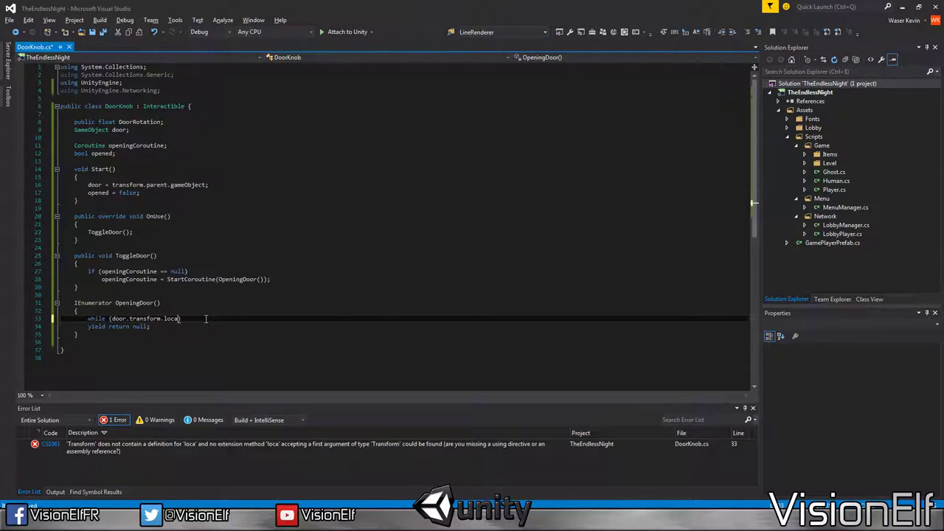
text(lRotation.)
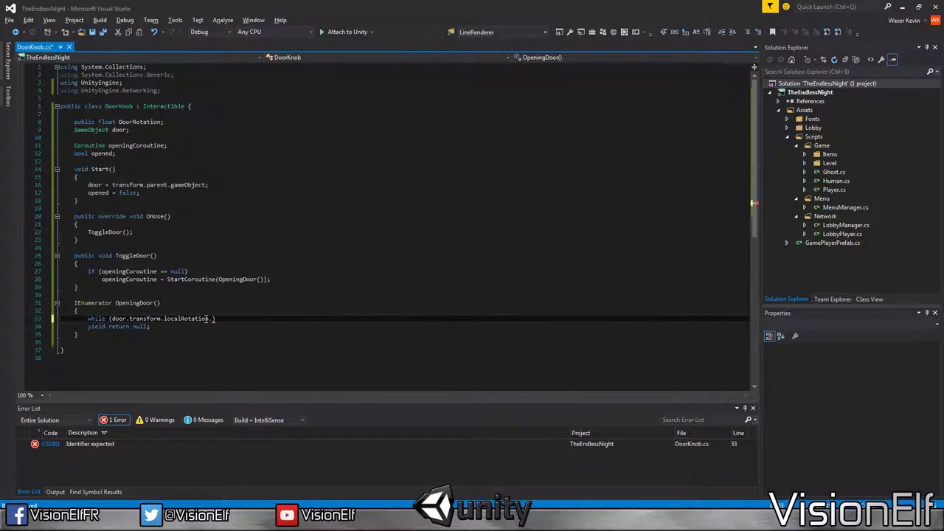
text(y)
key(BackSpace)
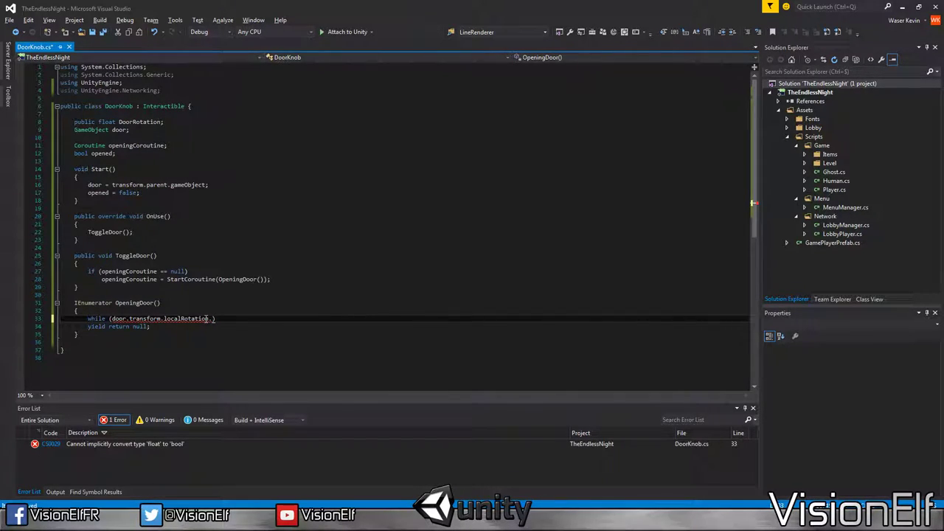
text(eulerAngles.y)
key(ctrl+s)
text( !=)
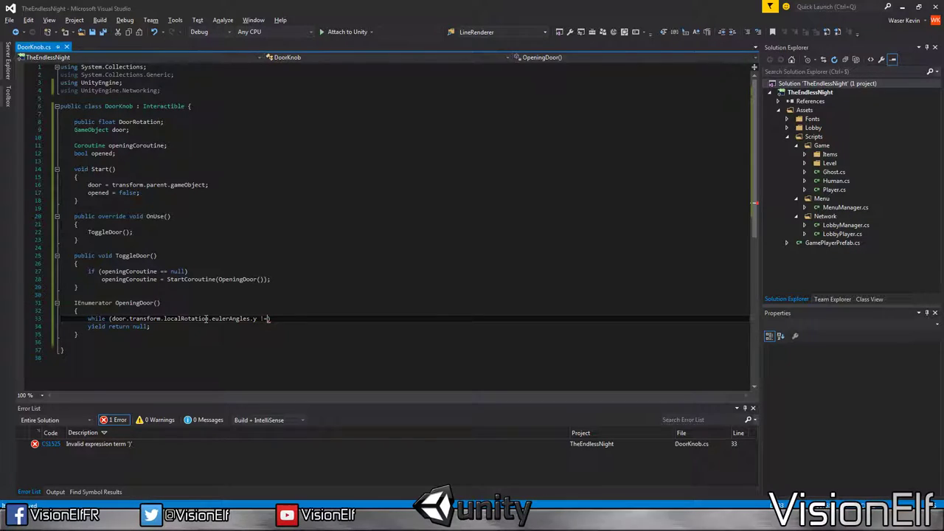
text(T)
text(argetRotation)
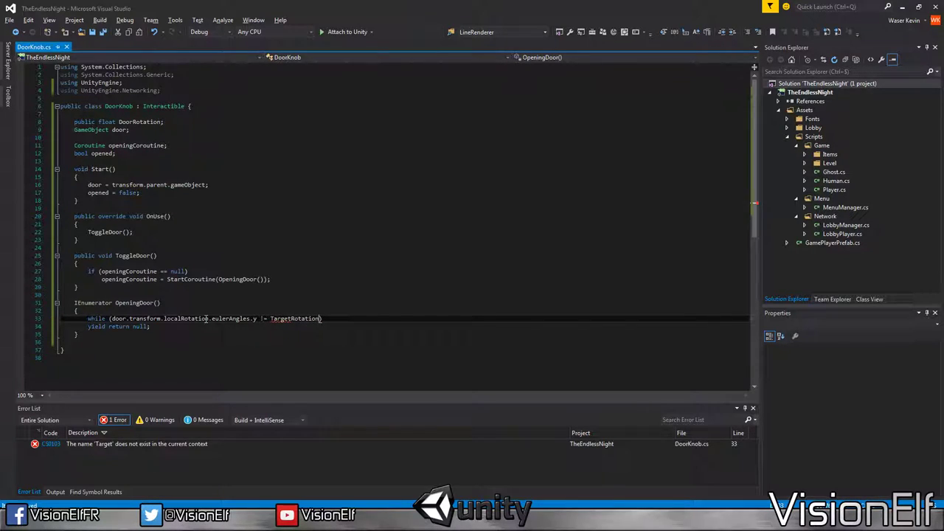
click(275, 318)
key(BackSpace)
text(t)
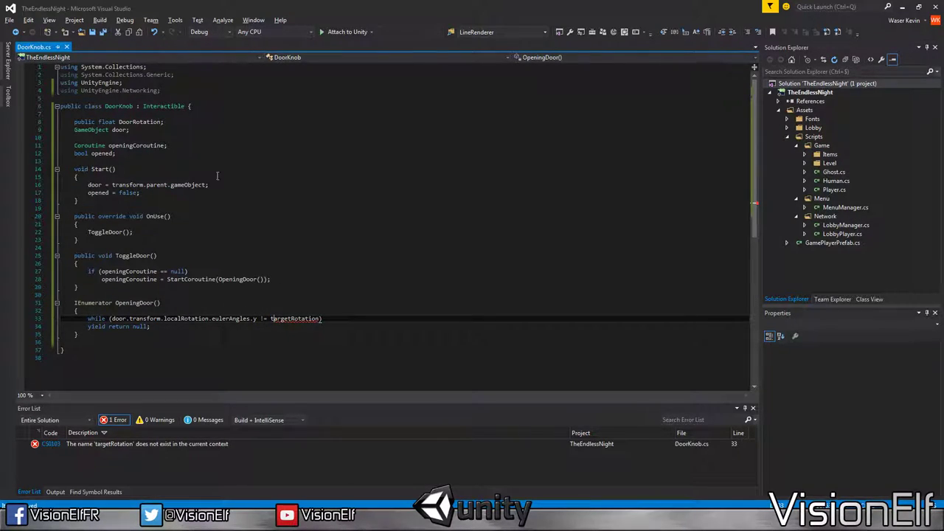
Step: Declare a float targetRotation field below the opened field
click(194, 127)
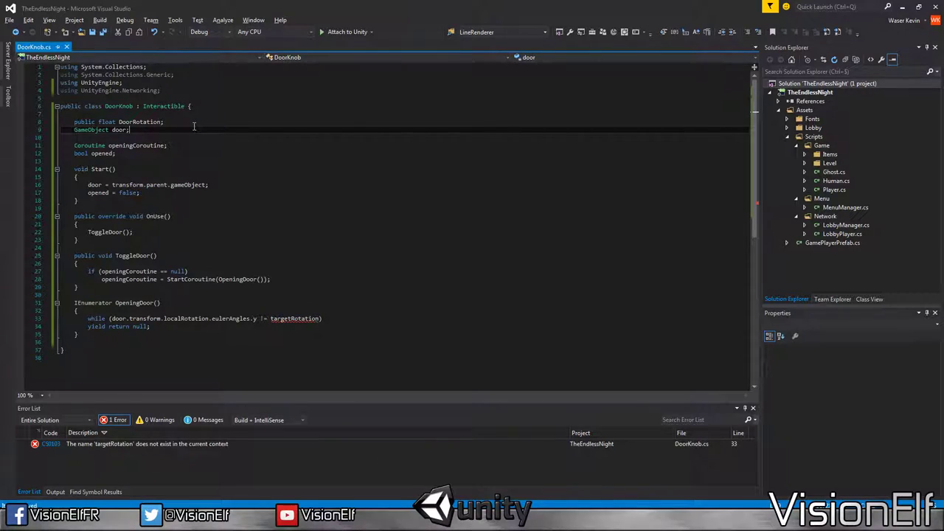
key(Down)
key(Down)
key(Down)
key(Return)
text(float targetRotation;)
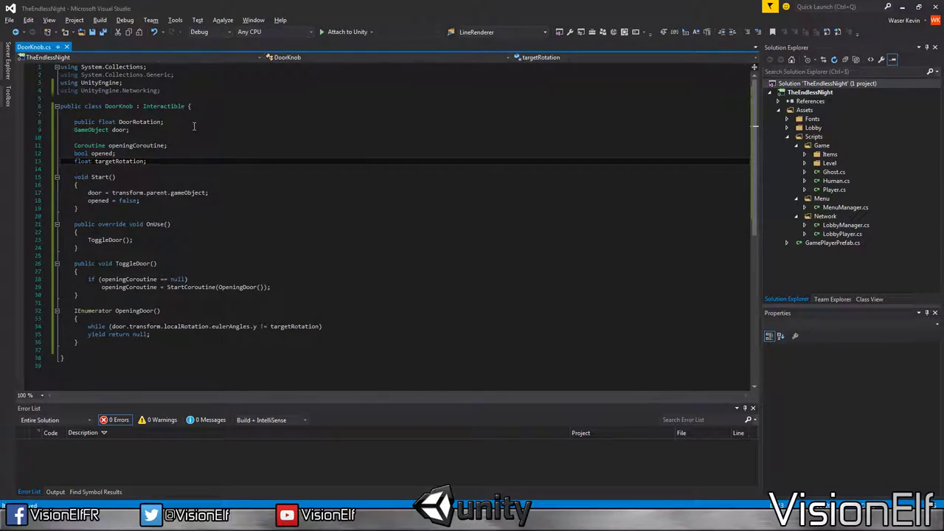
key(Up)
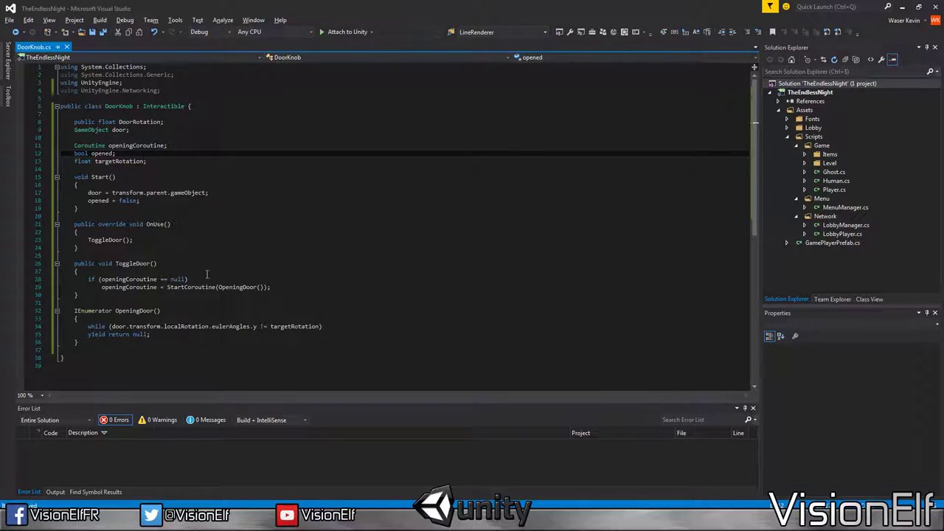
click(192, 270)
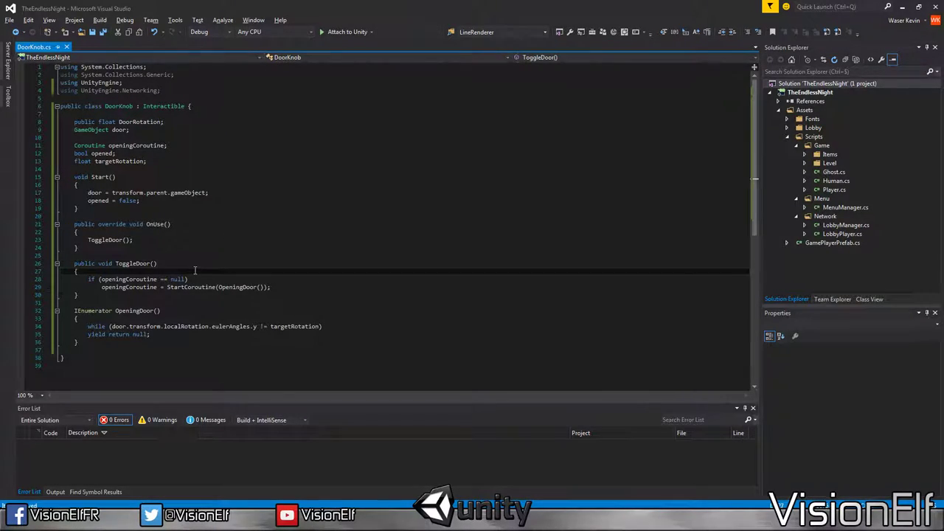
scroll(193, 270, down, 4)
Step: Give the while loop a body that reads the door's euler angles into rot and reapplies them with Quaternion.Euler(rot)
scroll(195, 270, up, 2)
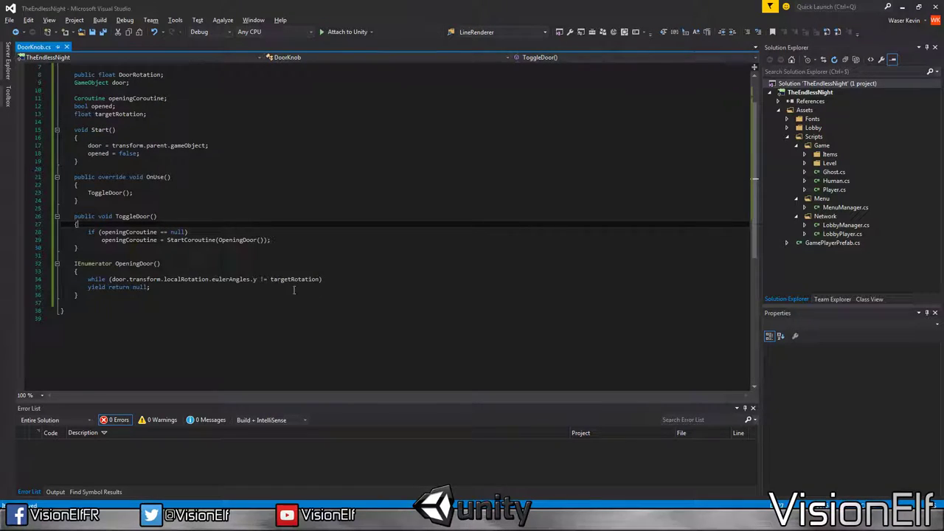
click(362, 279)
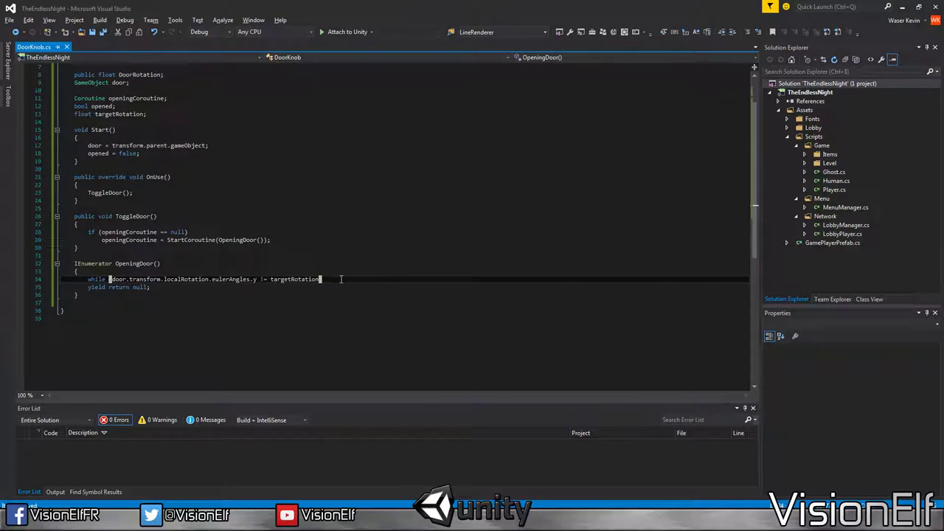
text() {)
key(Return)
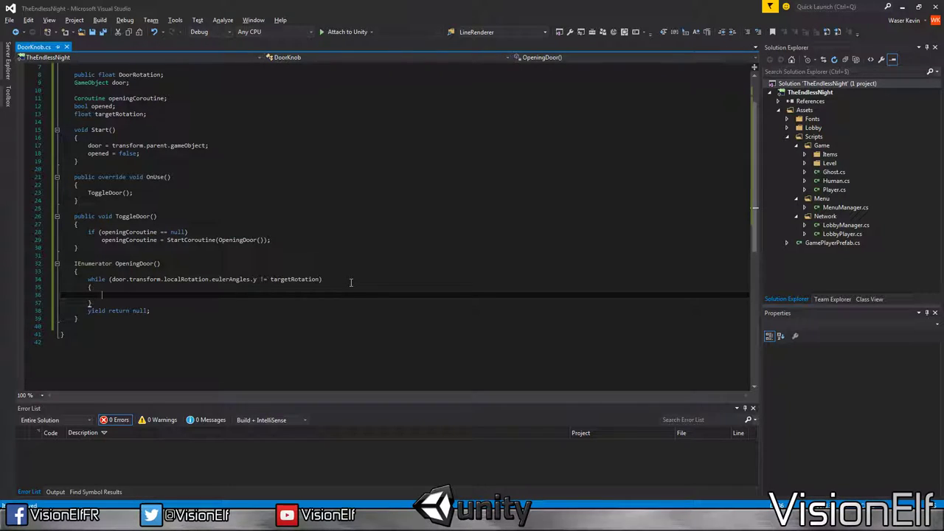
text(Vector3 )
text(rot = door.transform.)
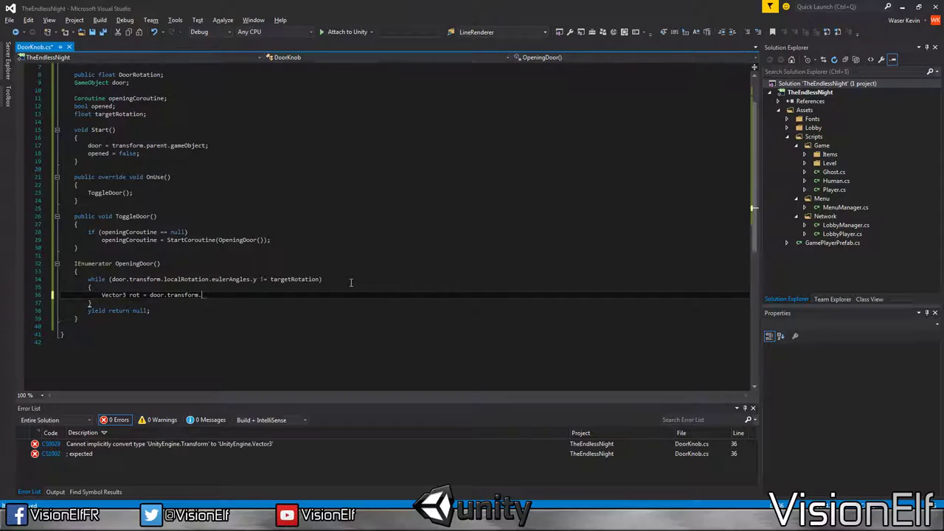
text(localRotation.eulerAngles;)
key(Return)
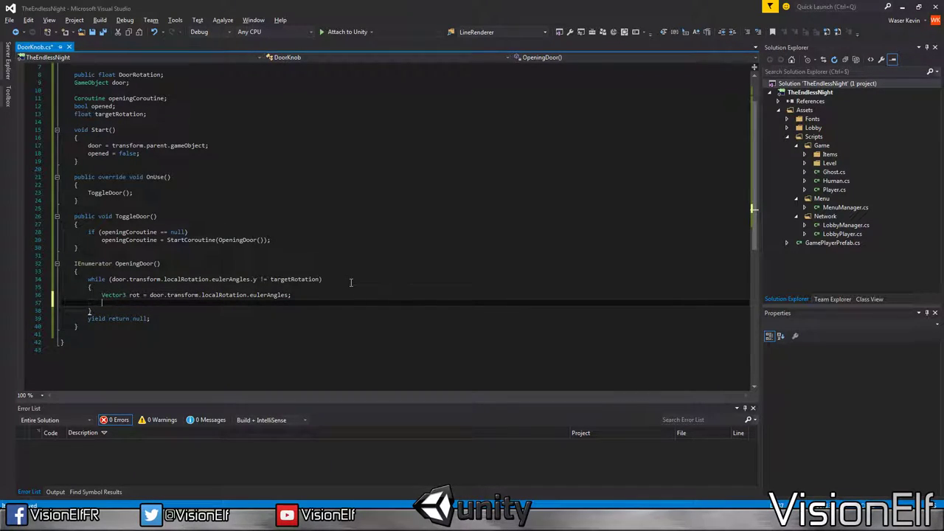
key(Return)
text(door.transform.localRotation)
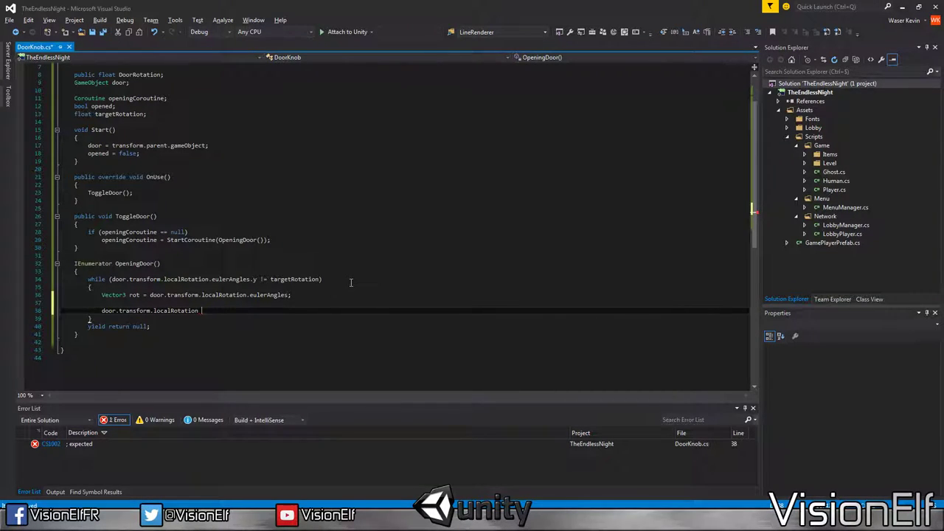
text(. = Qute)
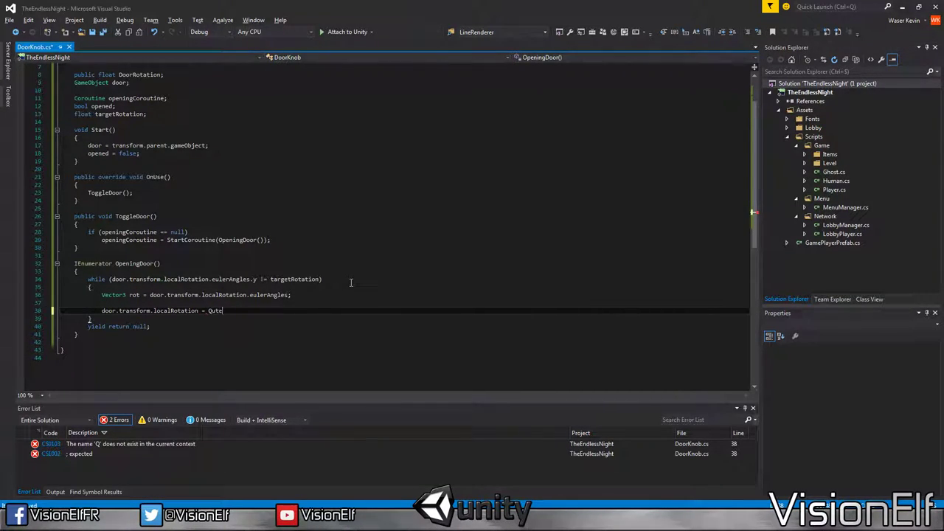
text(r)
text(aternion.)
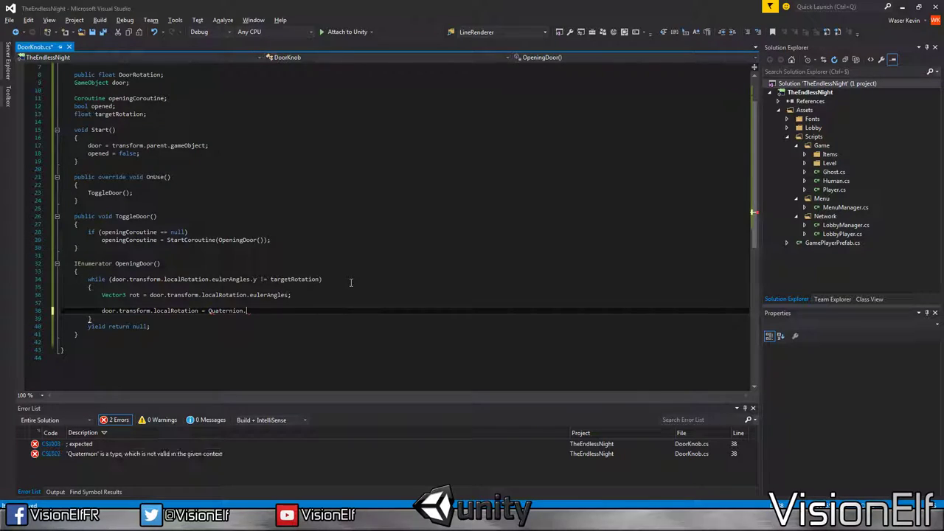
text(Euler()
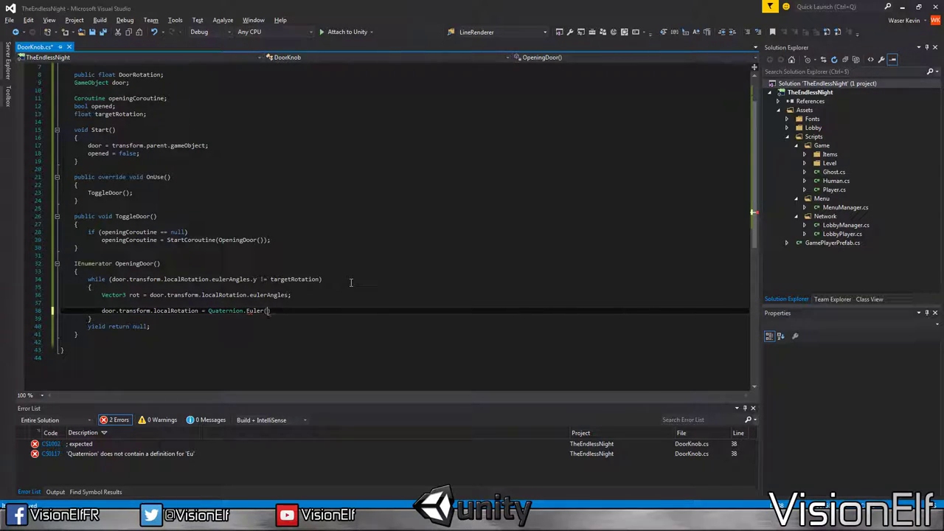
text(rot);)
key(Up)
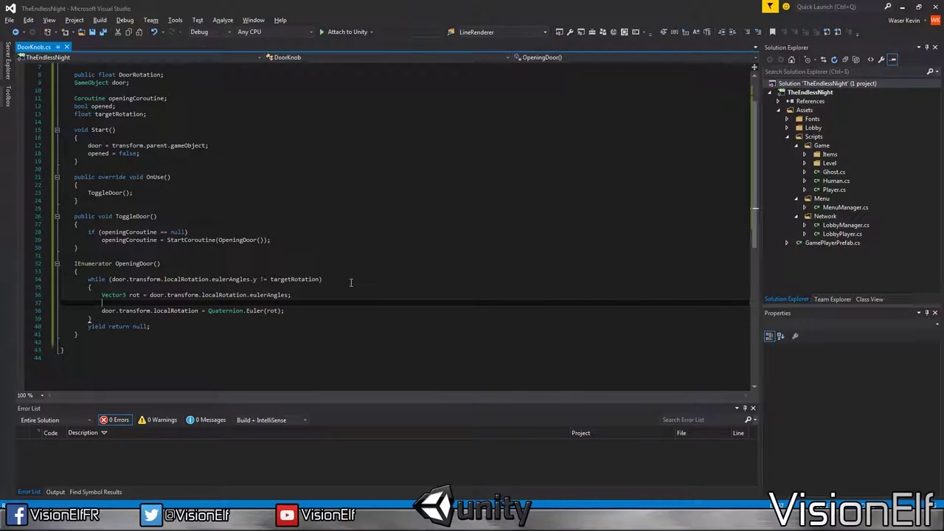
Step: Move the yield return null statement inside the while loop, below the rotation assignment
key(Down)
key(Down)
key(Down)
key(Home)
key(shift+End)
key(ctrl+c)
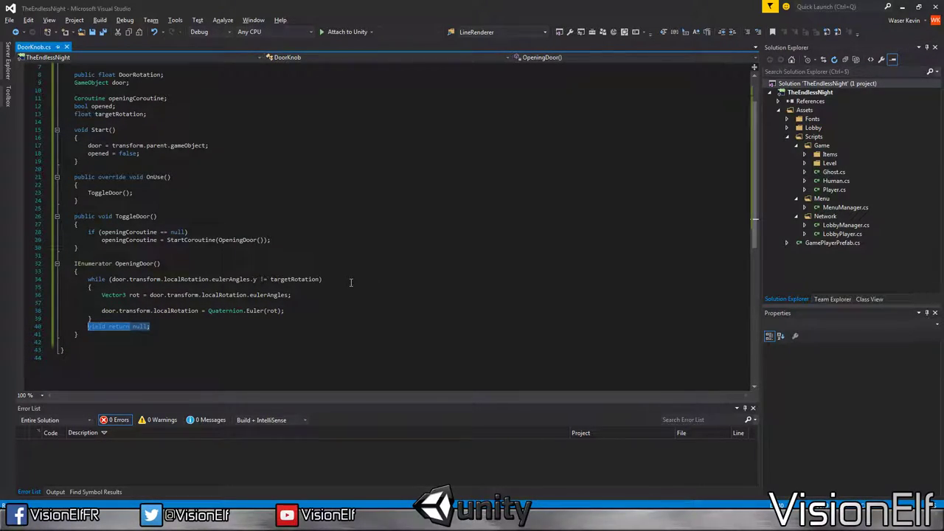
key(Up)
key(Up)
key(Up)
key(Down)
key(End)
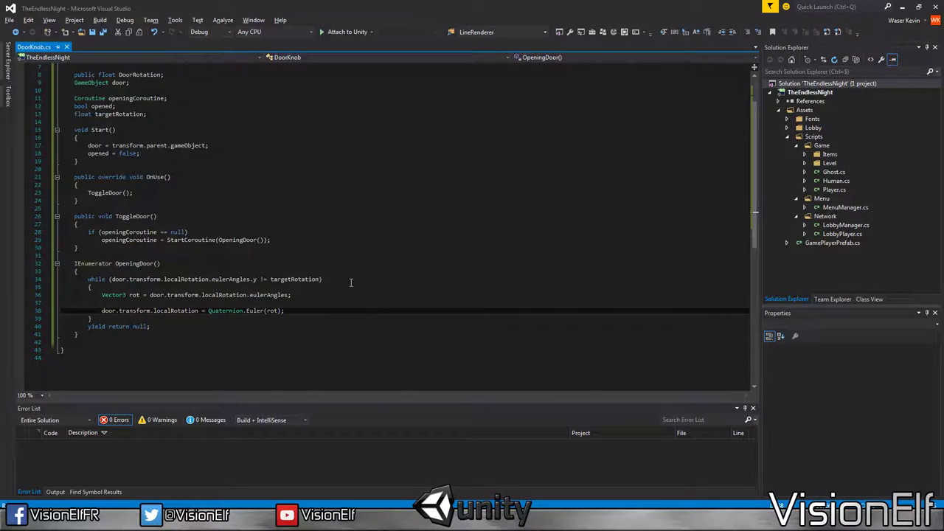
key(Down)
key(Down)
key(Home)
key(shift+End)
key(Delete)
key(Up)
key(Up)
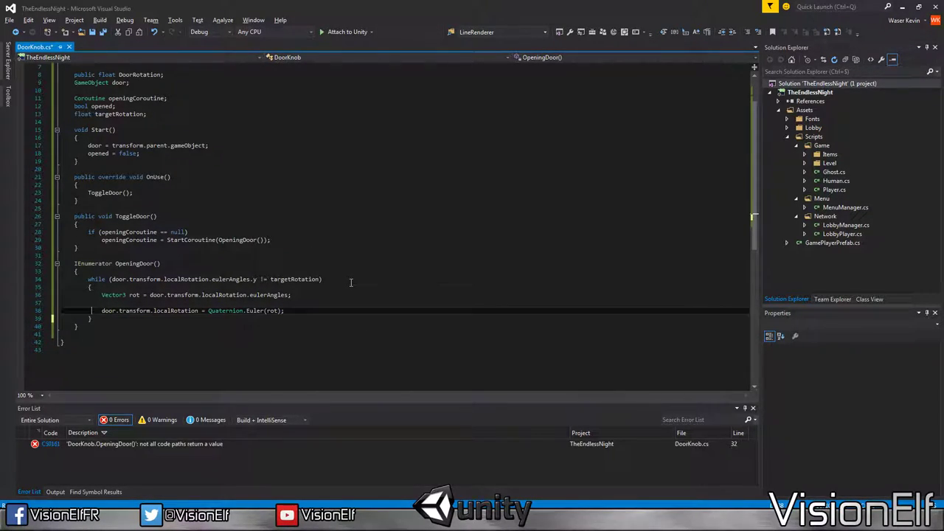
key(Return)
key(ctrl+v)
key(Up)
key(Up)
key(Delete)
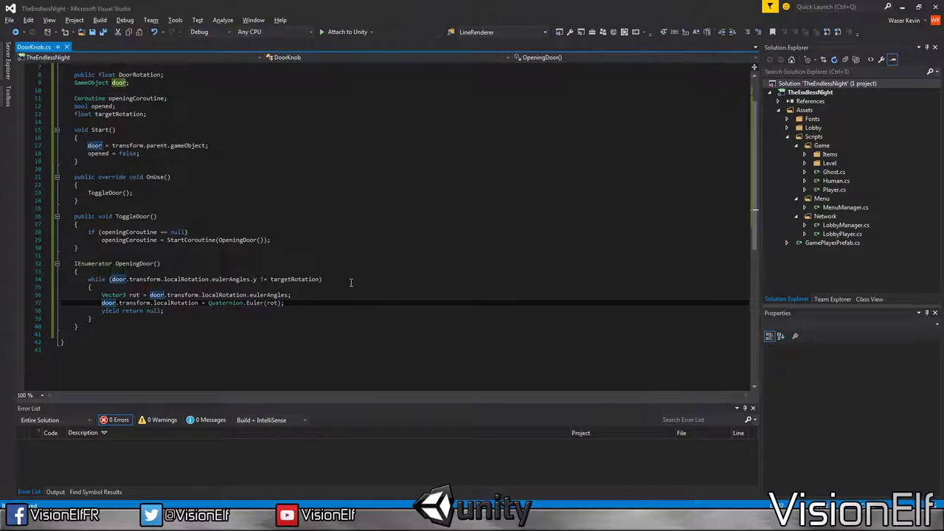
key(Up)
key(Up)
key(Up)
Step: Set openingCoroutine = null on a new line after the while loop
key(Home)
key(shift+Down)
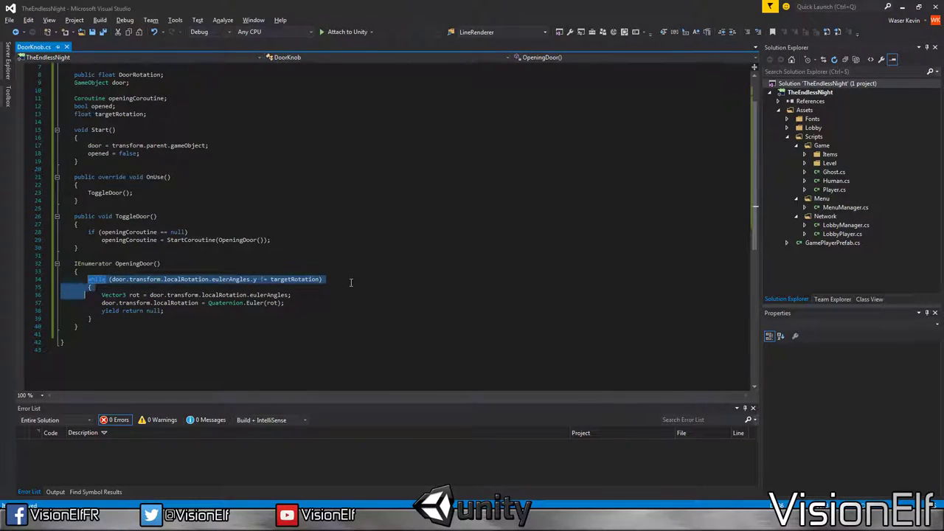
key(shift+Down)
key(shift+Down)
key(shift+Down)
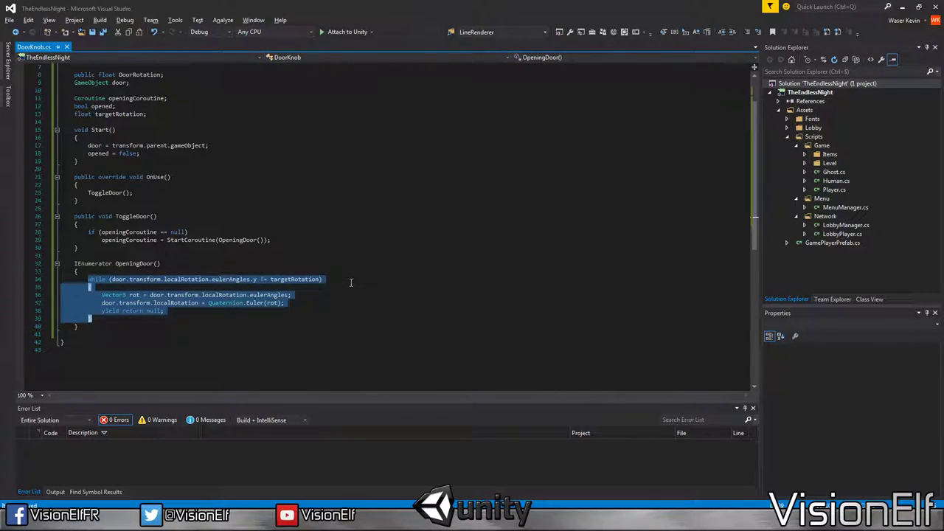
key(End)
key(Return)
key(Return)
text(op)
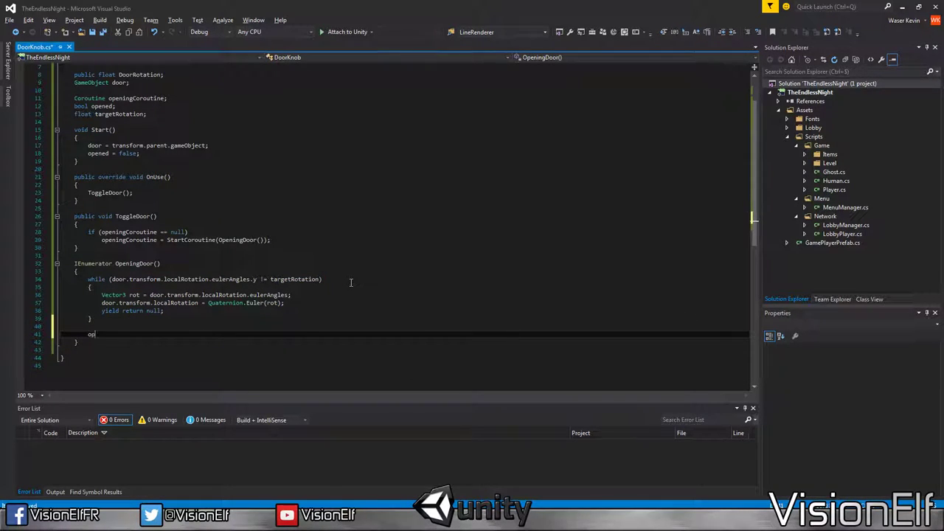
text(en)
key(Tab)
text(= null)
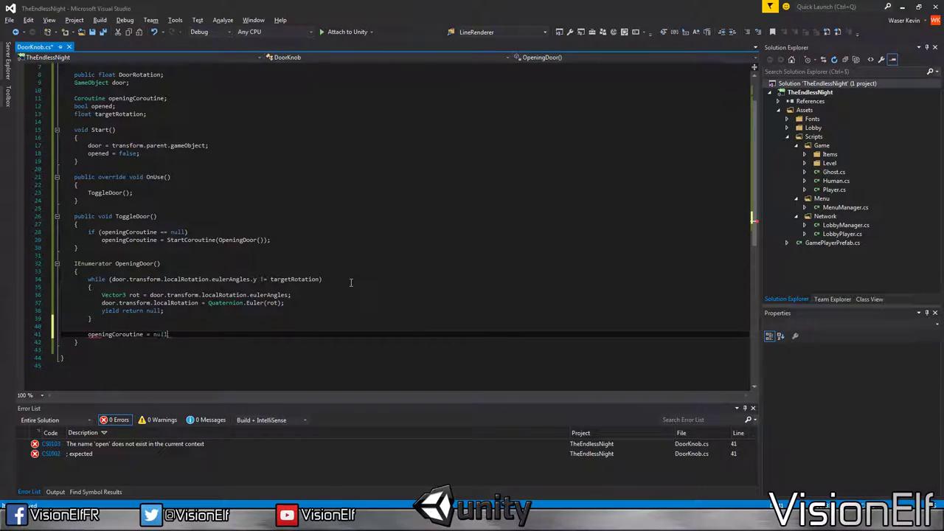
text(;)
key(Up)
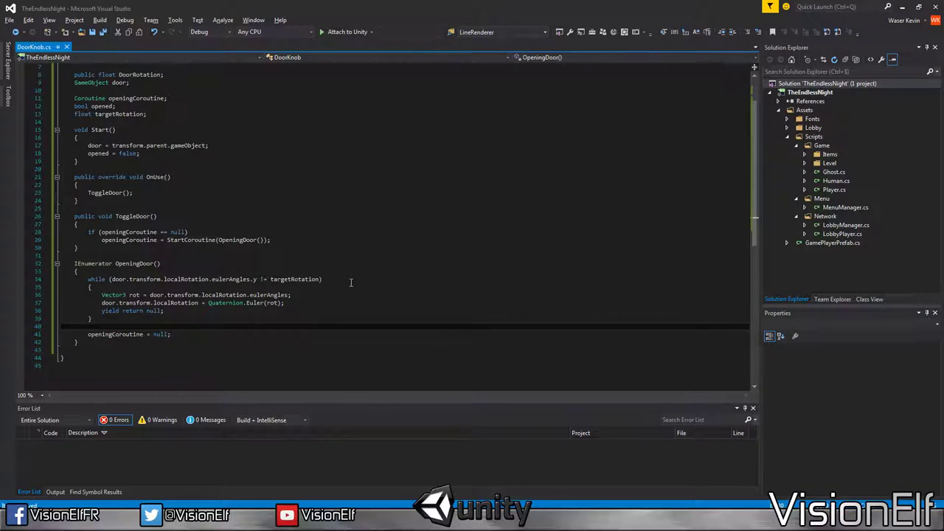
key(Up)
key(Up)
key(Up)
key(Up)
key(Up)
key(Up)
key(Up)
key(Up)
key(Up)
key(Up)
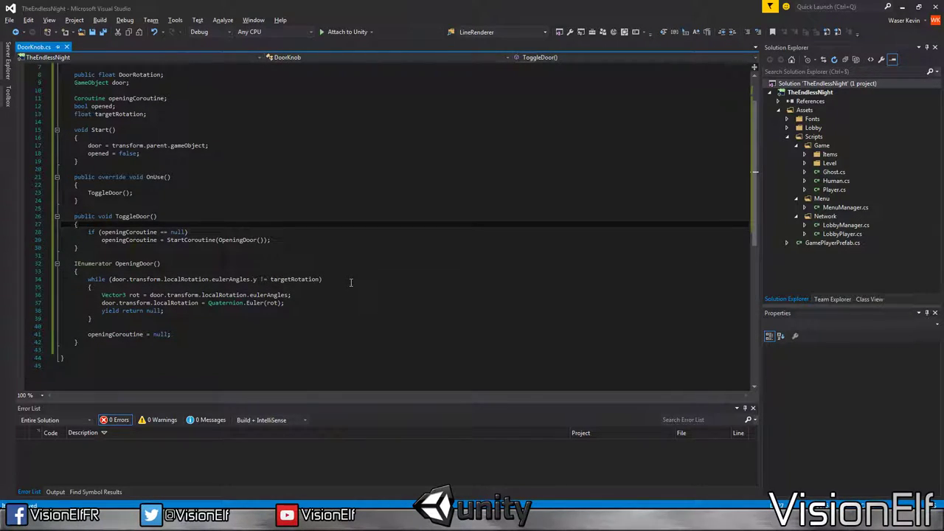
key(Return)
Step: Make ToggleDoor flip targetRotation between DoorRotation and 0f, then start a new line below the Vector3 rot line
text(ta)
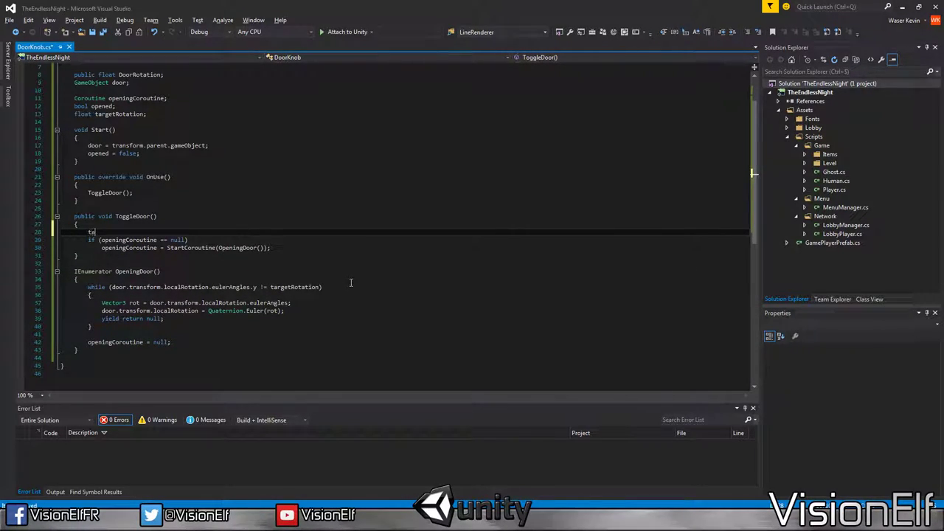
text(rgetRotation =)
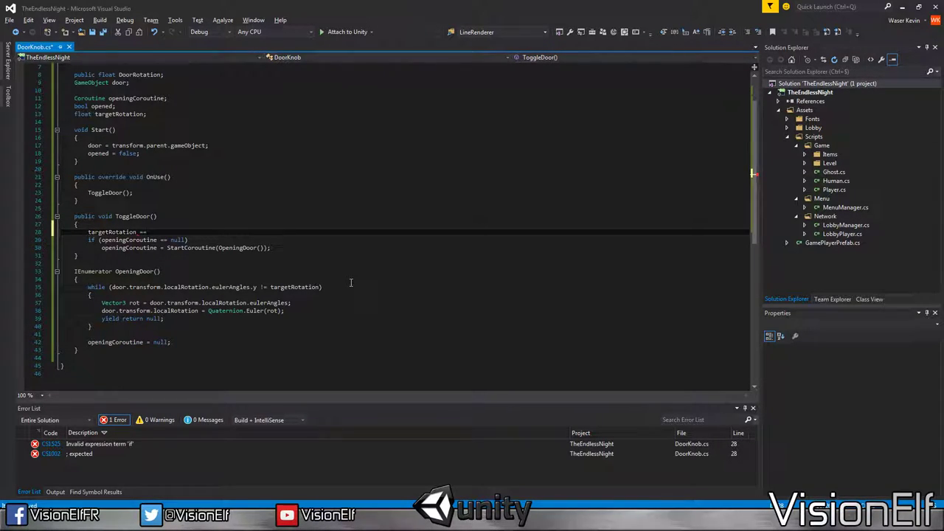
text( (target)
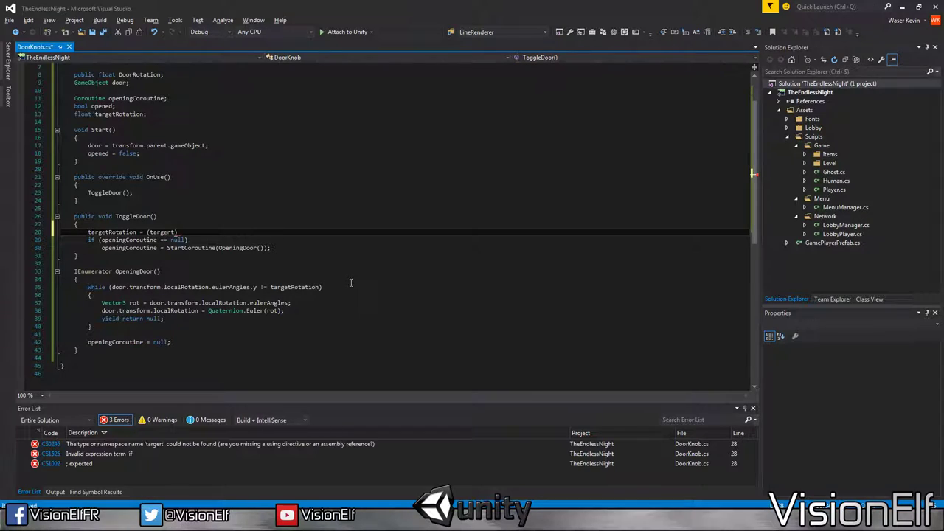
text(Rotation == 0) ? )
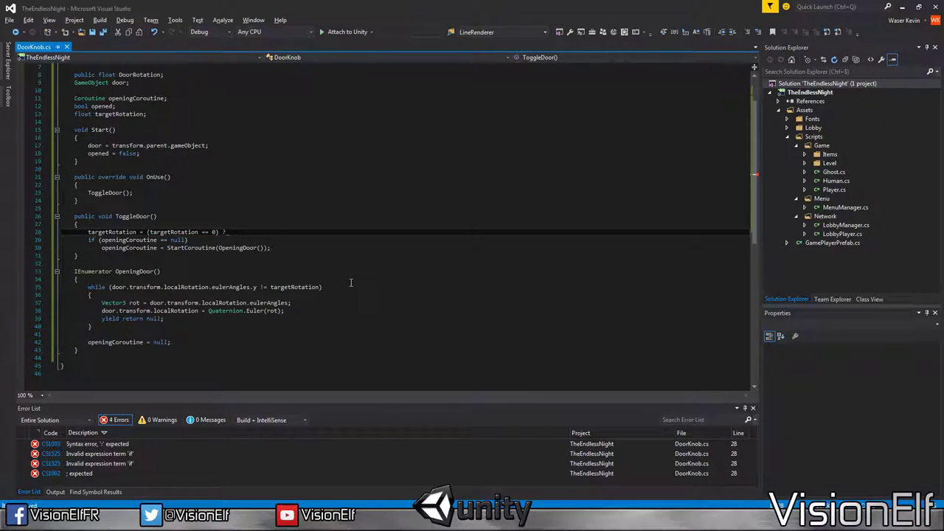
text(DoorRotation)
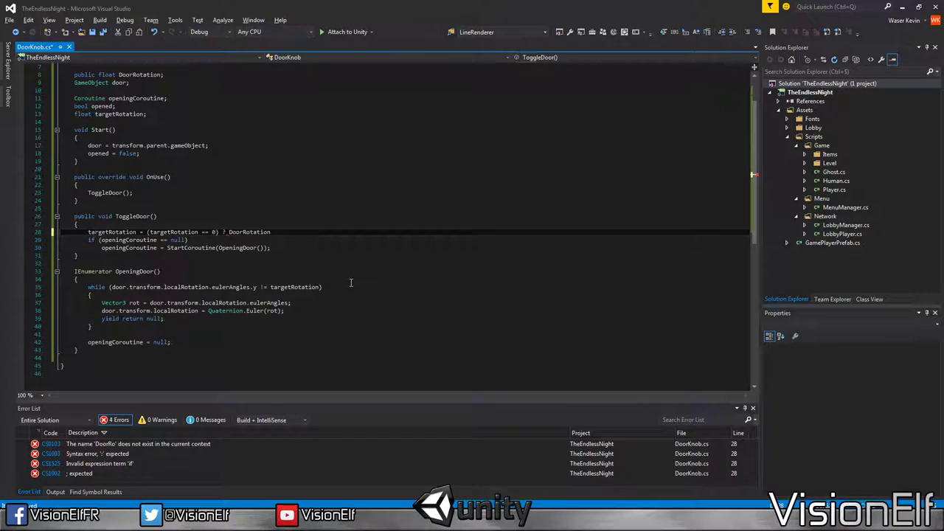
text( : 0f;)
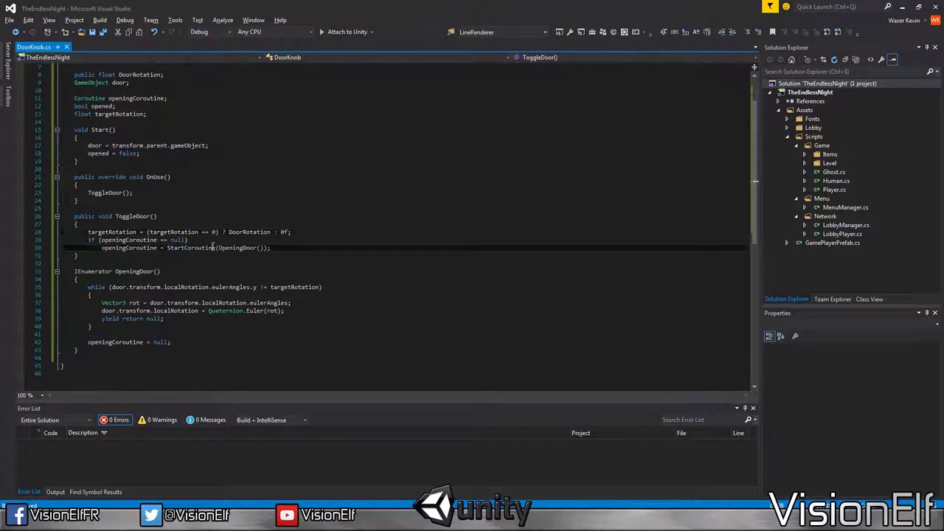
drag(188, 239, 99, 240)
click(173, 326)
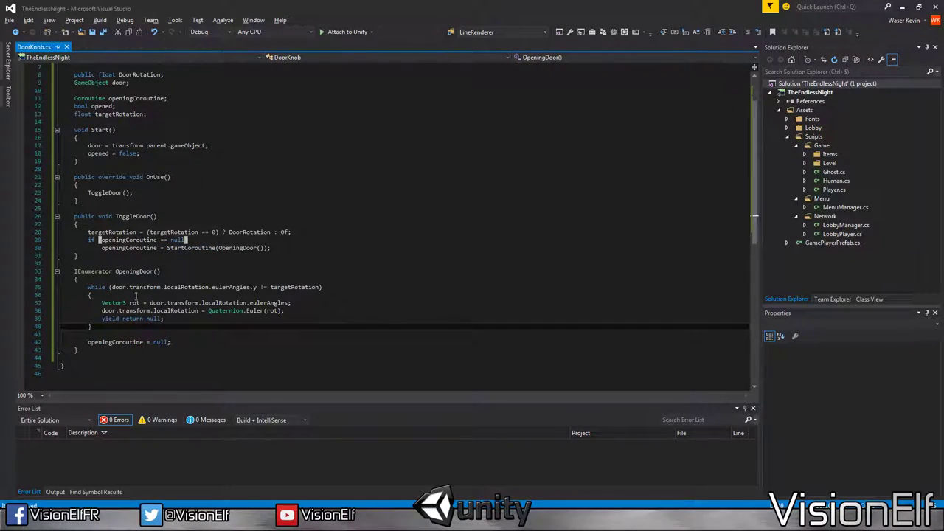
click(300, 310)
click(295, 287)
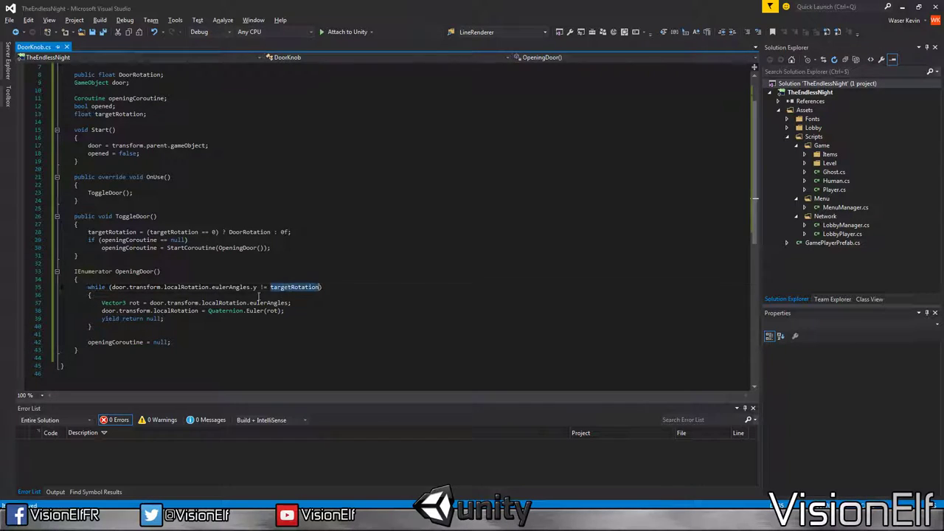
click(334, 304)
key(Return)
Step: Add a public float RotationSpeed field under DoorRotation and complete the loop line as rot.y += RotationSpeed;
text(rot.)
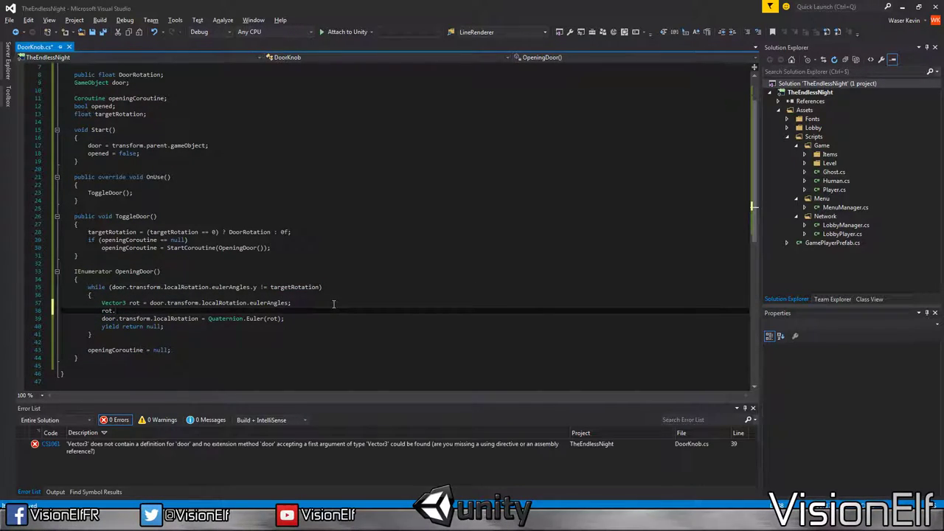
text(y +=)
scroll(333, 304, up, 3)
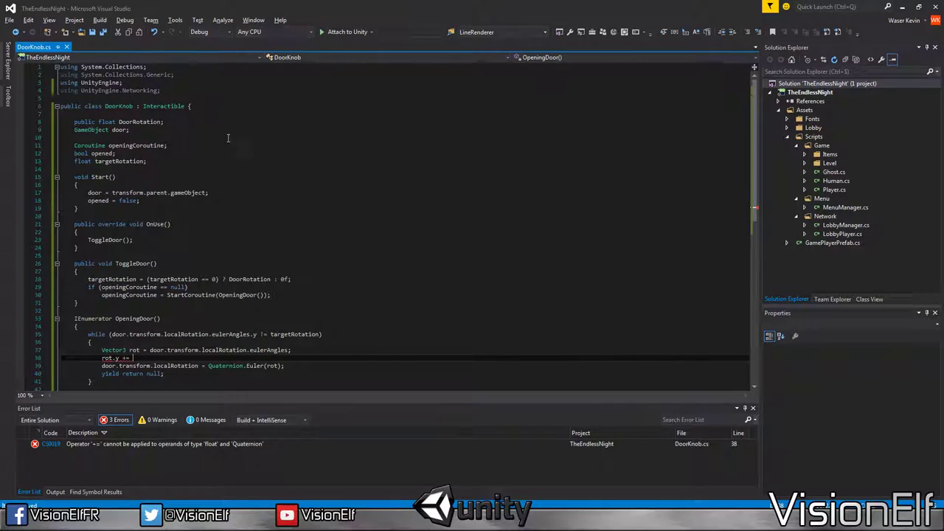
click(227, 123)
key(Return)
text(public fla)
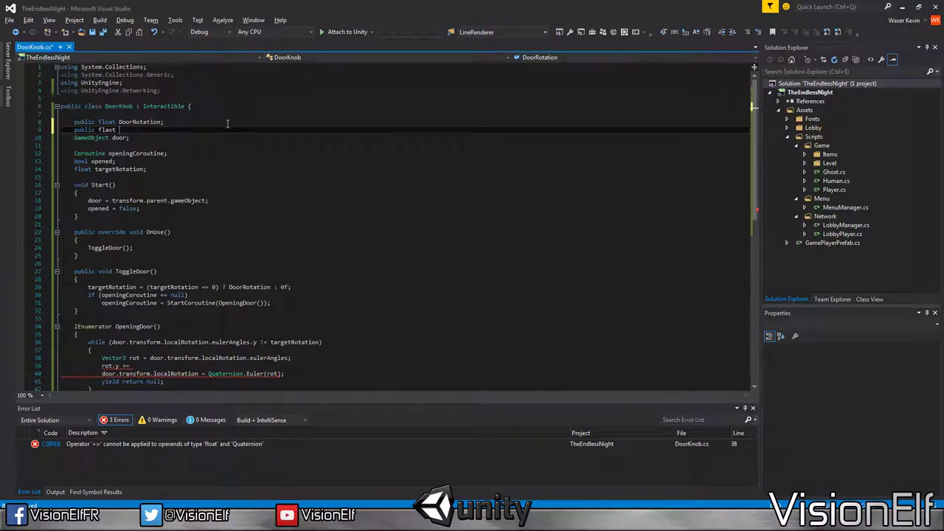
text(ot at Rotat)
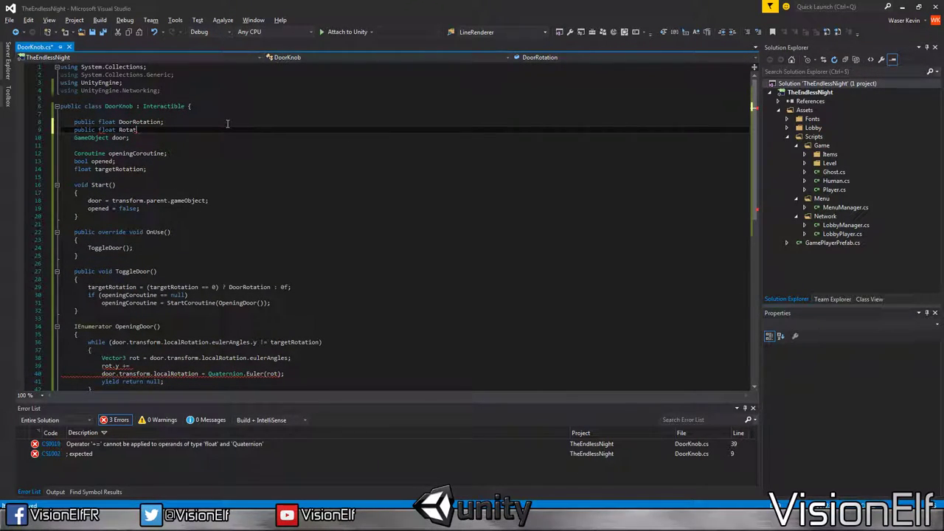
text(ionSpeed;)
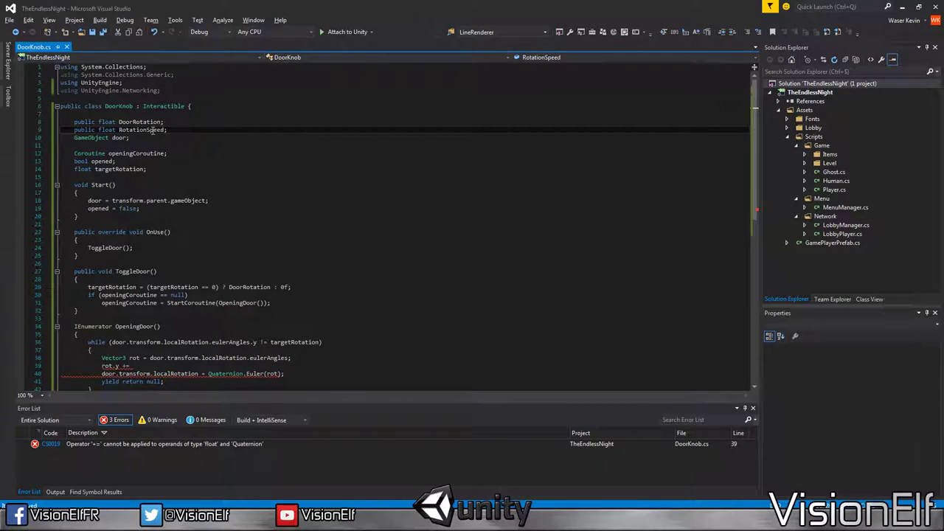
scroll(187, 287, down, 5)
click(161, 251)
text(RotationSpeed;)
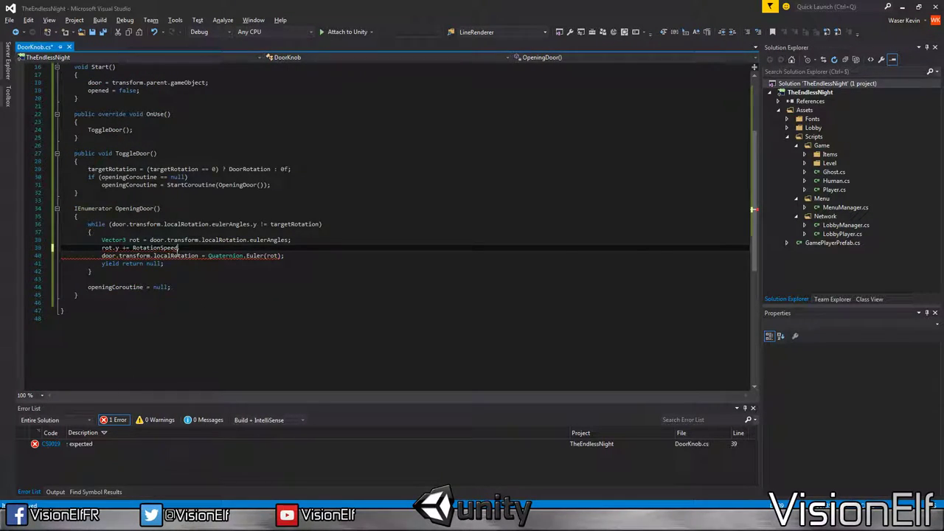
key(Right)
key(Right)
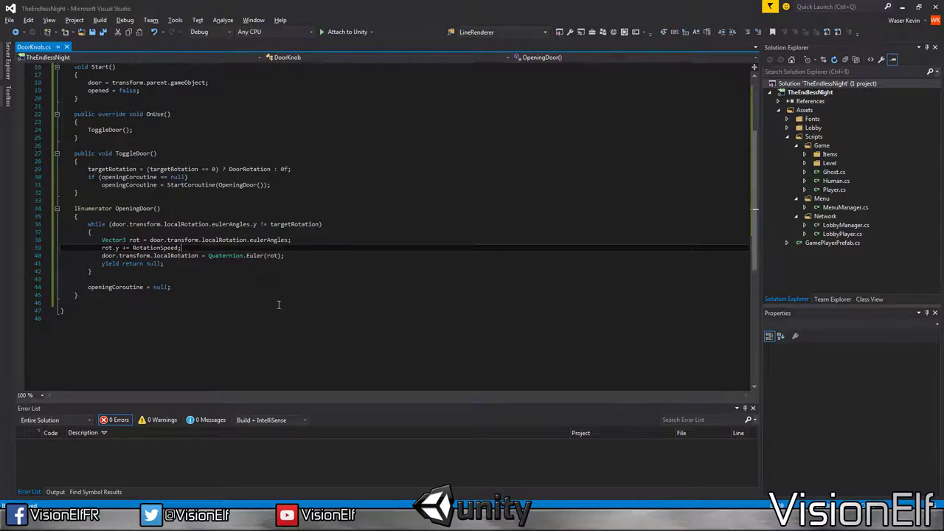
Step: Add if (targetRotation > 0 && rot.y > targetRotation) setting rot.y = targetRotation
key(Return)
text(if (ro)
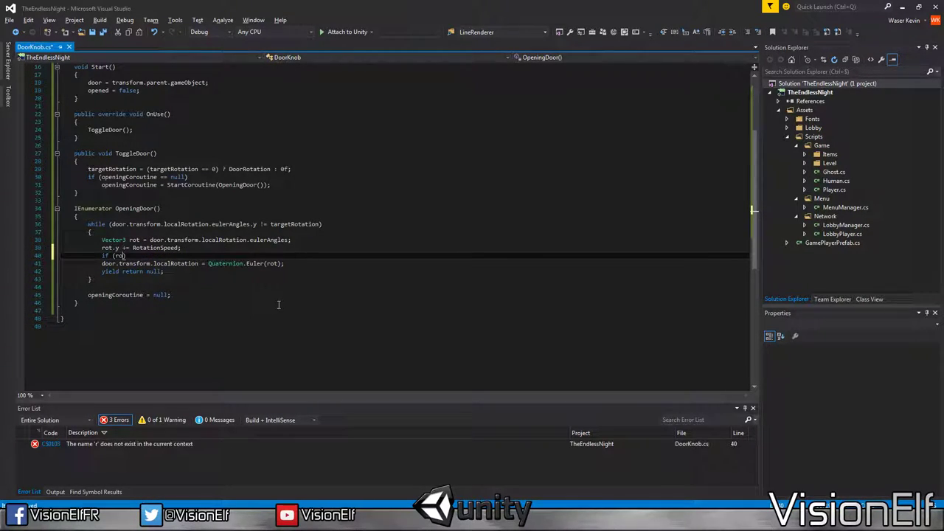
key(BackSpace)
key(BackSpace)
text(targetRotation == 2)
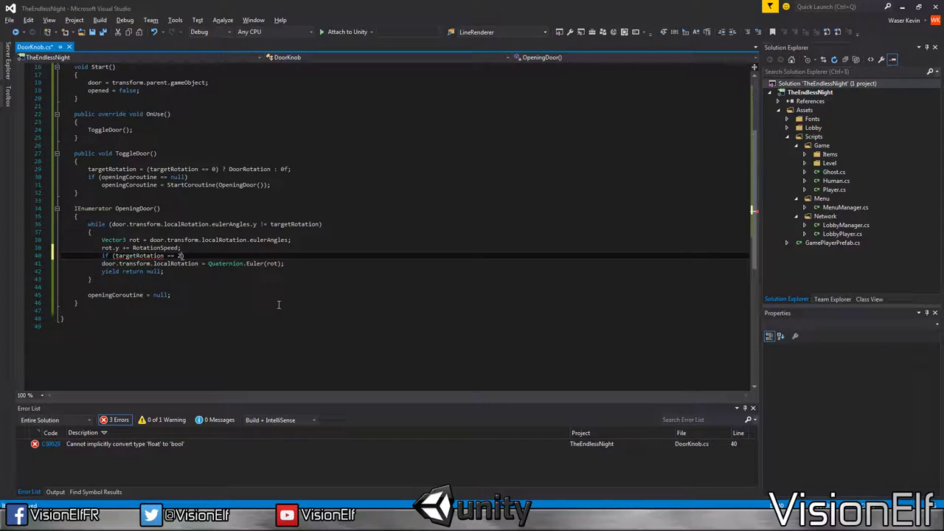
key(BackSpace)
key(BackSpace)
key(BackSpace)
text(>)
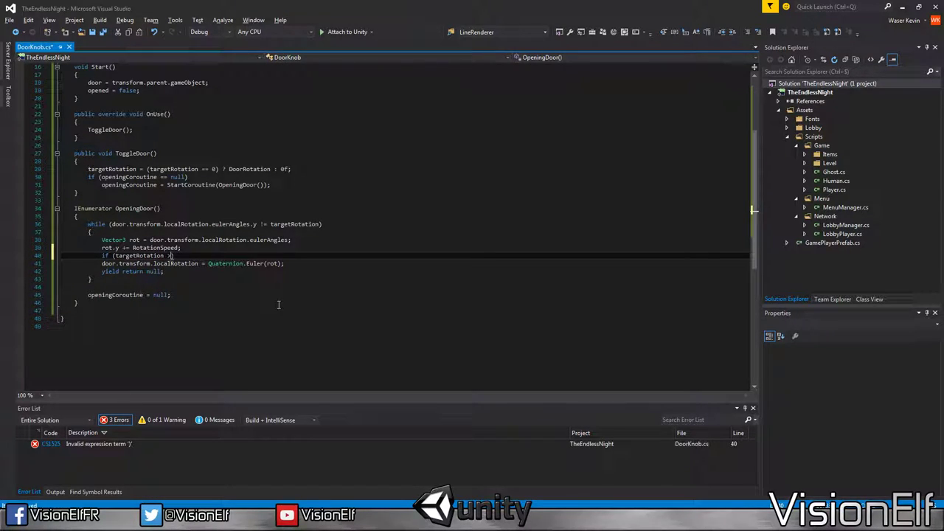
text( 0)
key(End)
key(Return)
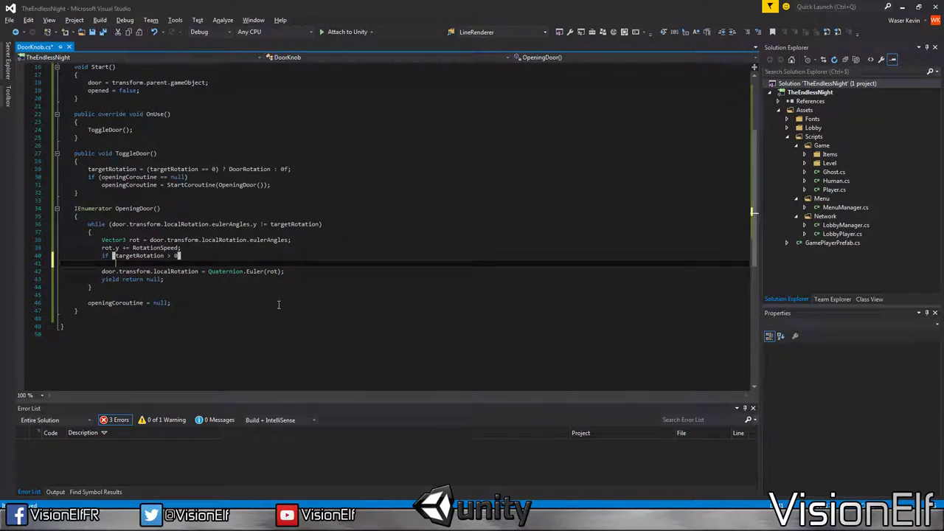
key(BackSpace)
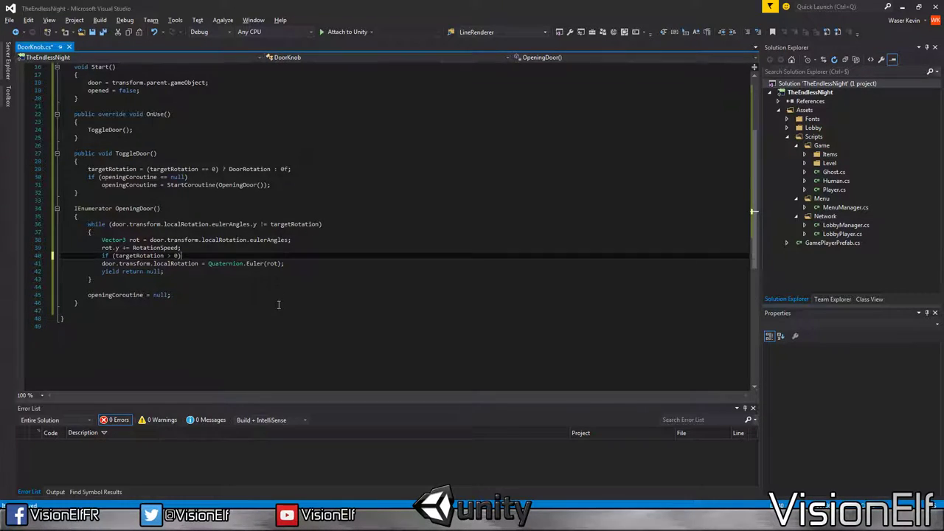
text(& rot > T)
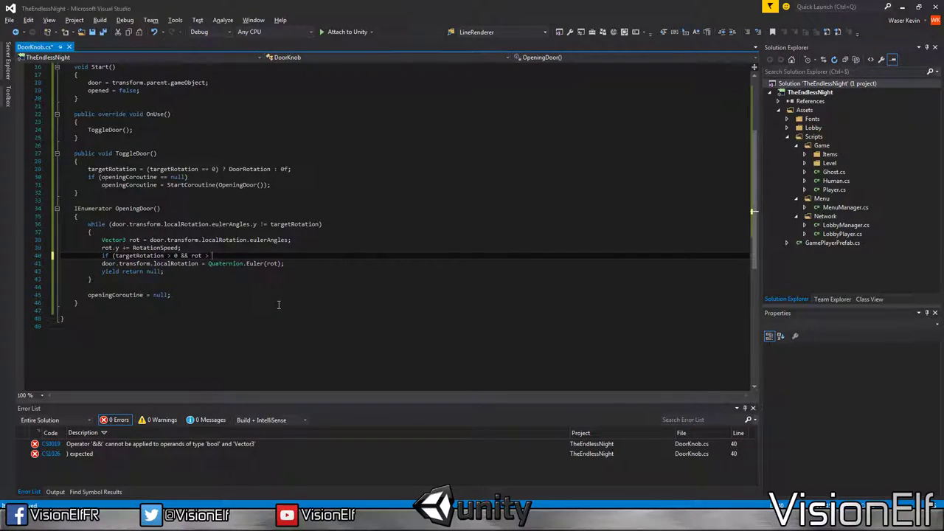
key(BackSpace)
text(targetRotation)
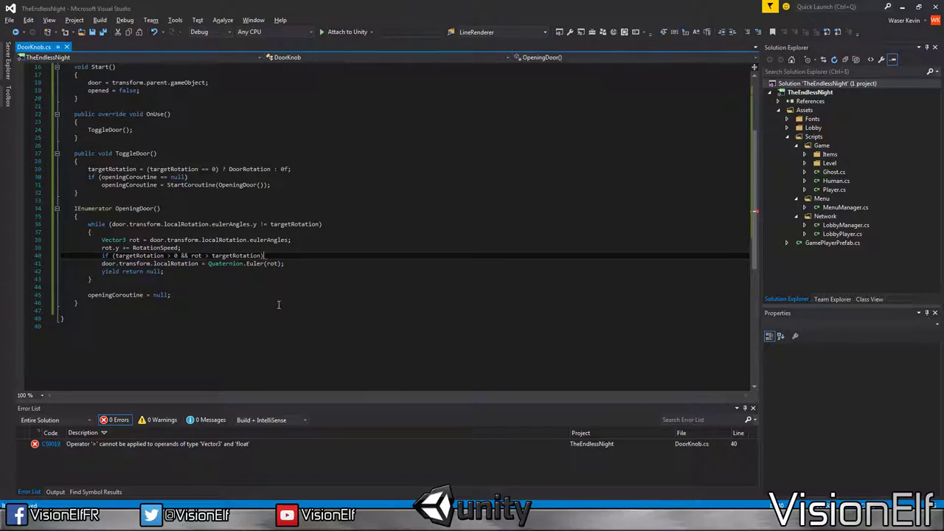
key(Return)
text(rot.y =)
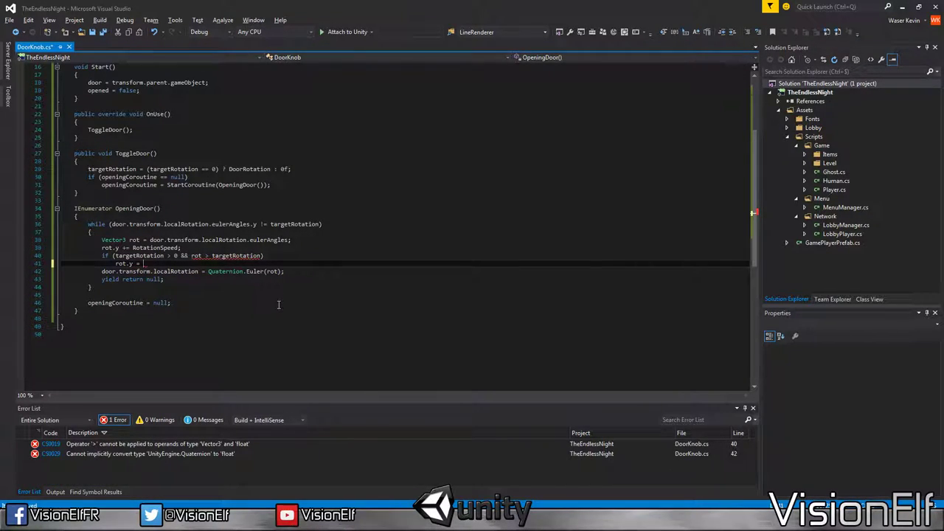
text( targetRotation;)
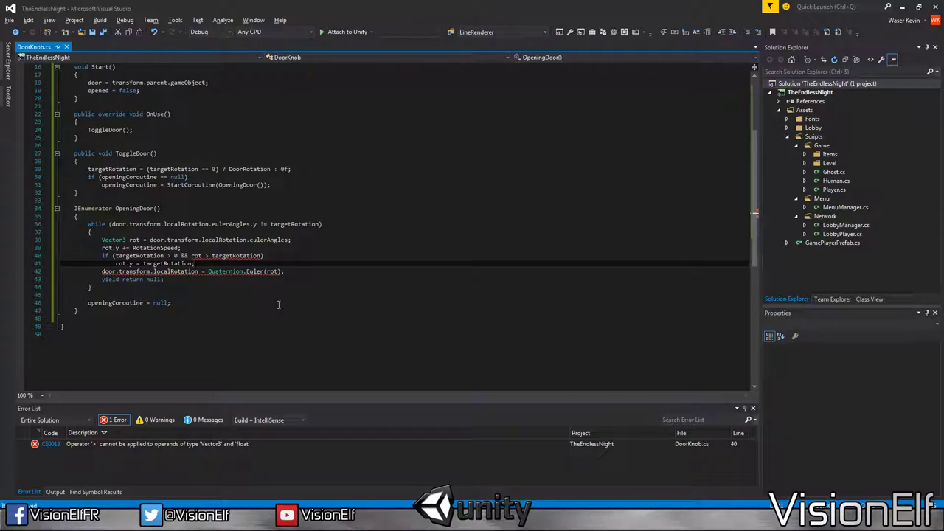
click(314, 223)
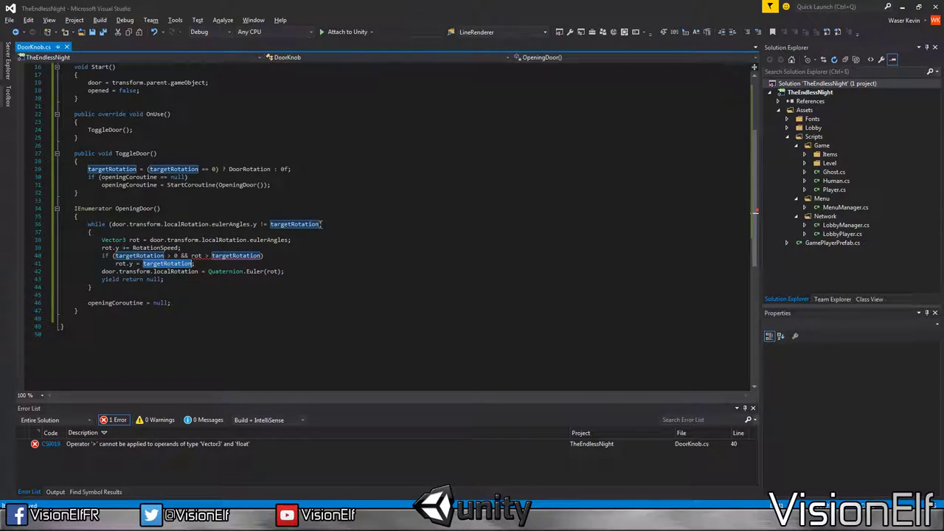
drag(322, 224, 109, 224)
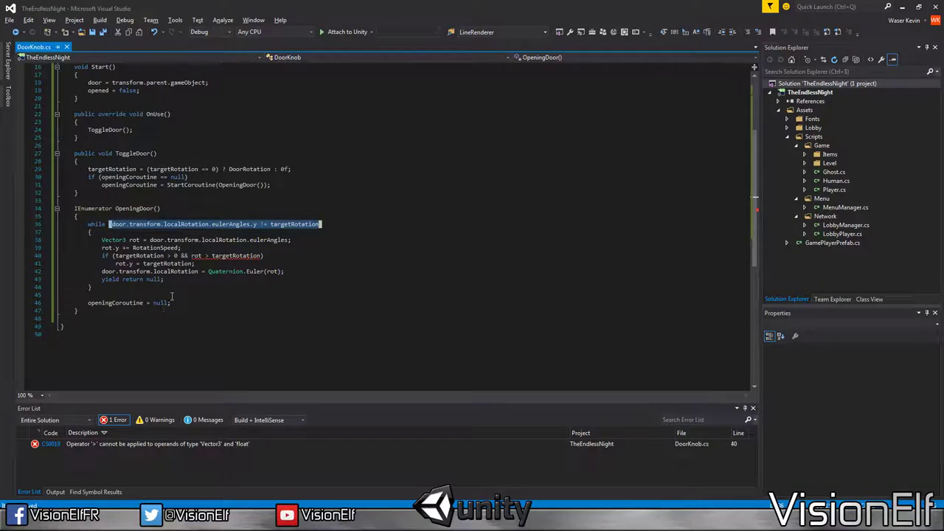
click(210, 279)
click(207, 256)
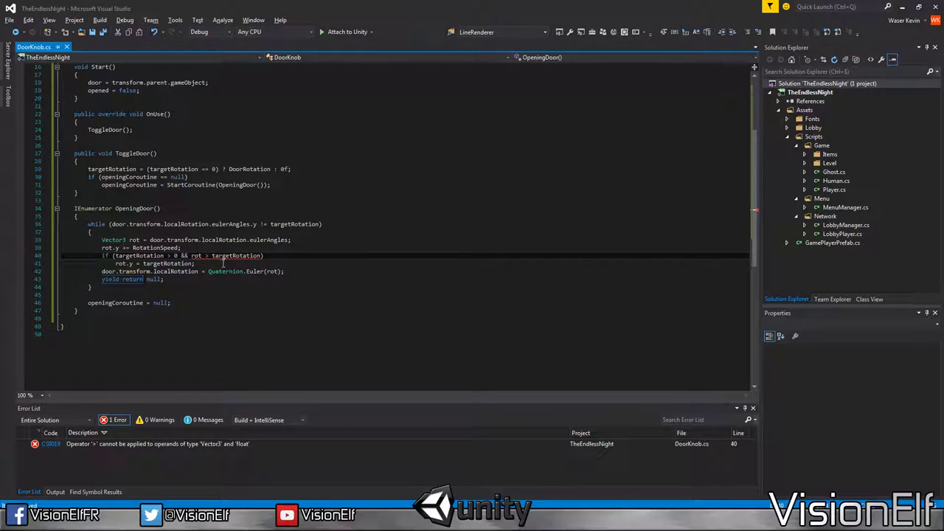
text(.y >)
Step: Add an else if (rot.y < 0) branch that sets rot.y = 0f
click(222, 263)
key(Return)
text(else)
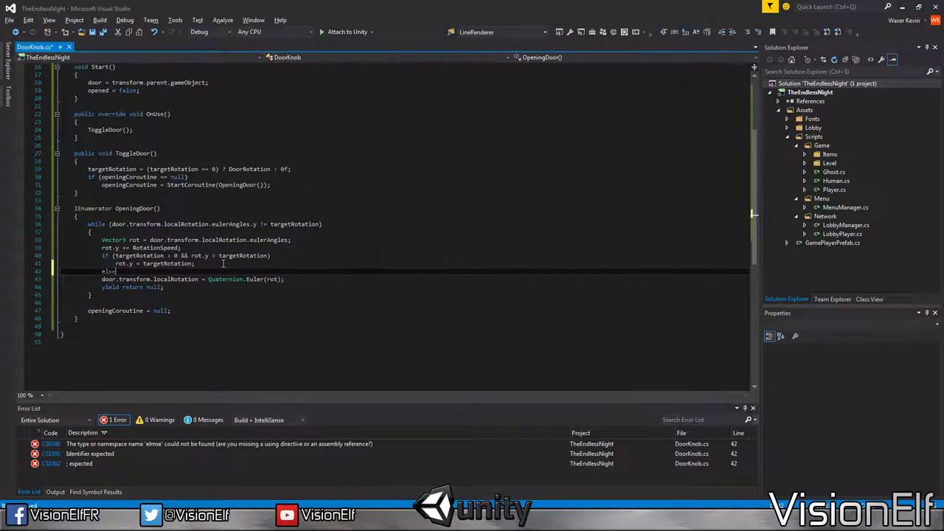
text( if (rot.y <)
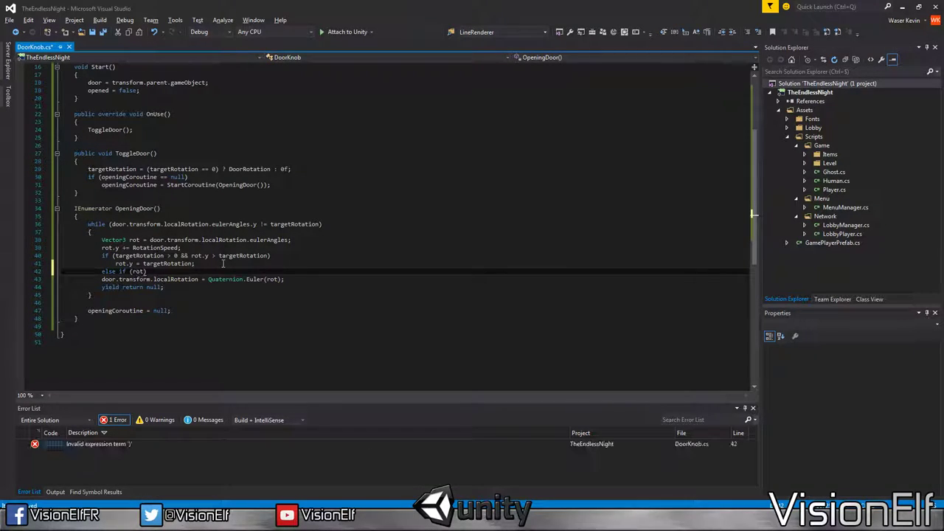
text( 0))
key(Return)
text(rot.y = )
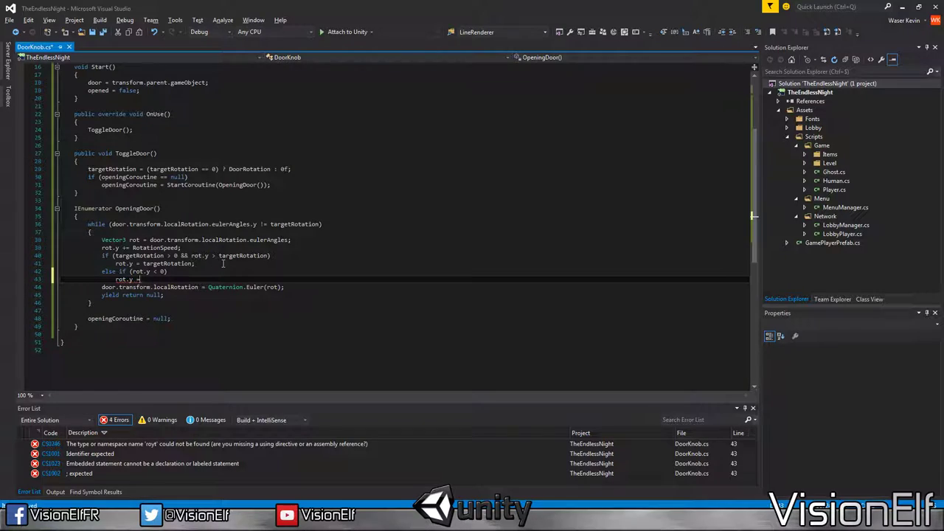
text(0f;)
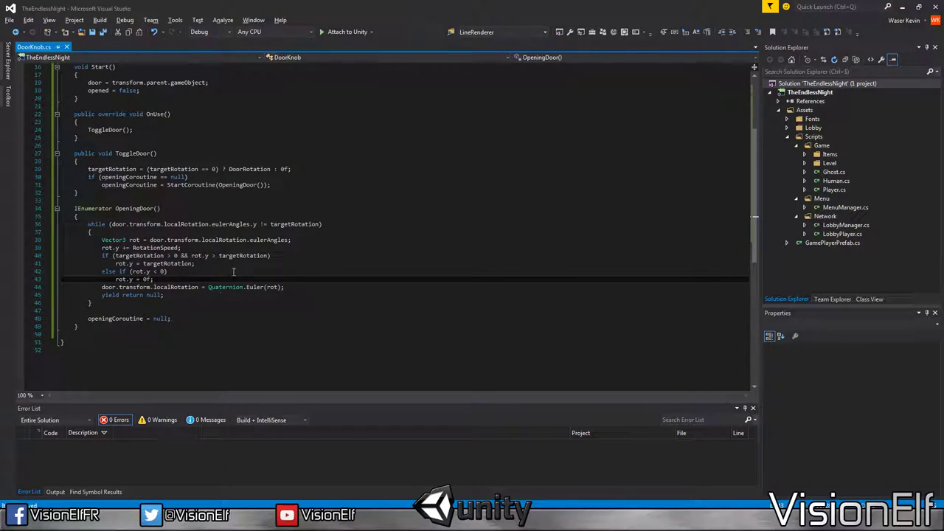
key(Up)
key(Up)
click(218, 280)
scroll(213, 279, up, 2)
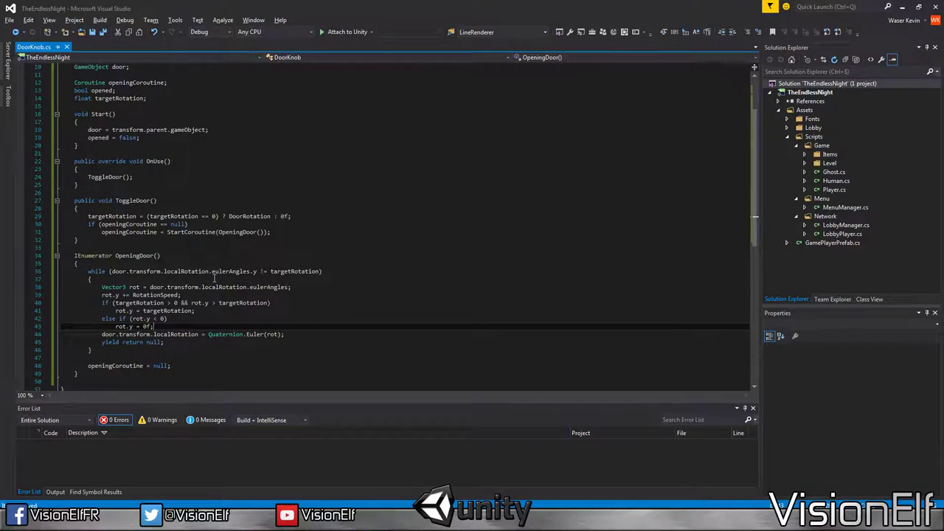
click(215, 278)
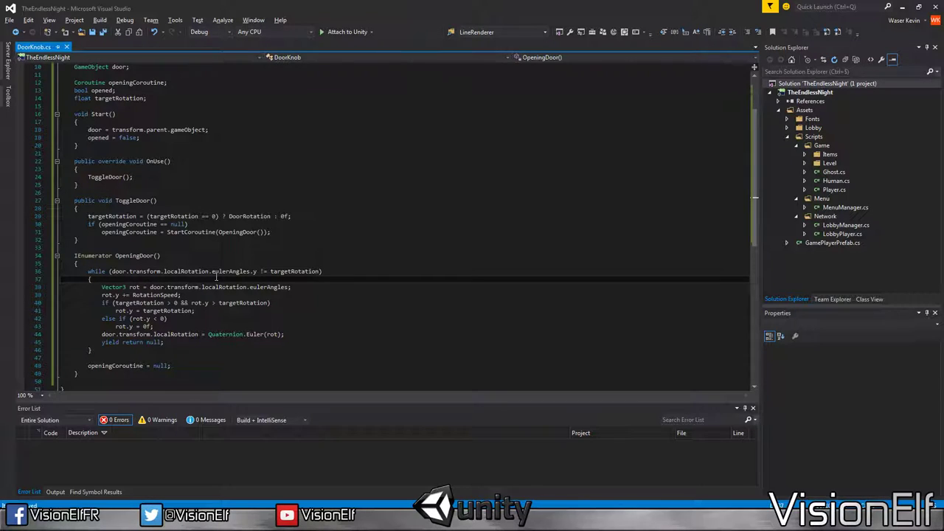